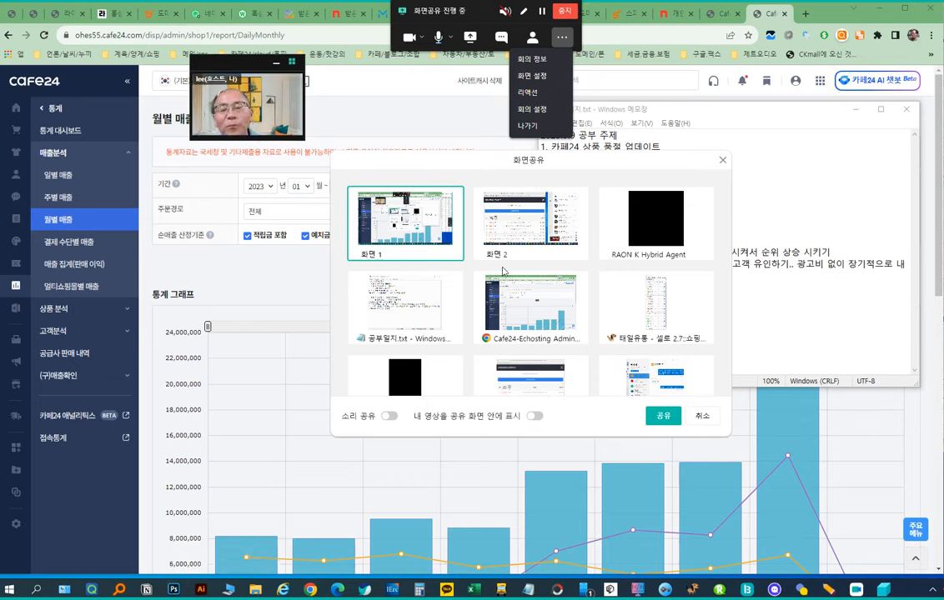
Step: Share 화면 1 in the meeting and highlight the four Cafe24 and 스스 stock and sold-out update topics in the notes
click(663, 416)
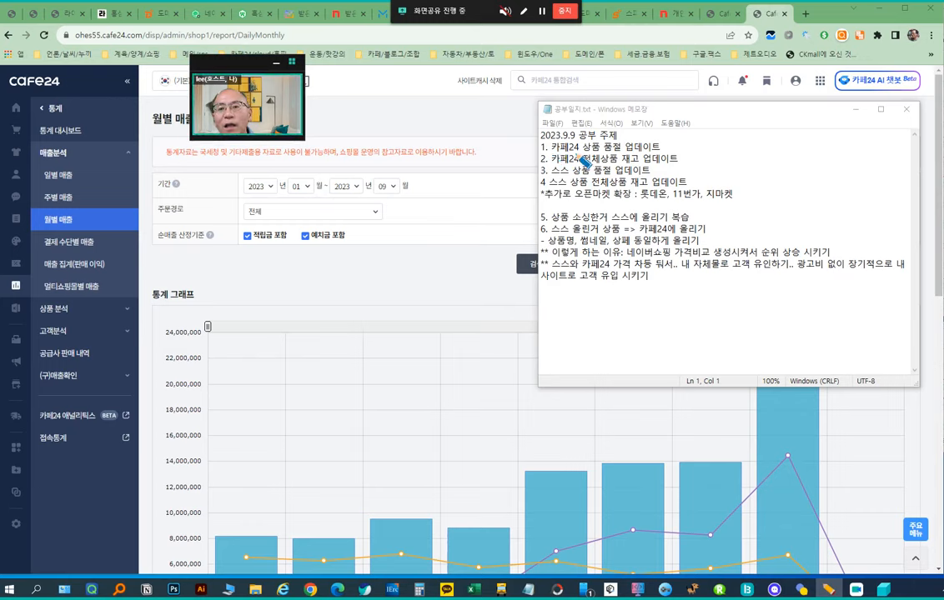
drag(550, 148, 673, 148)
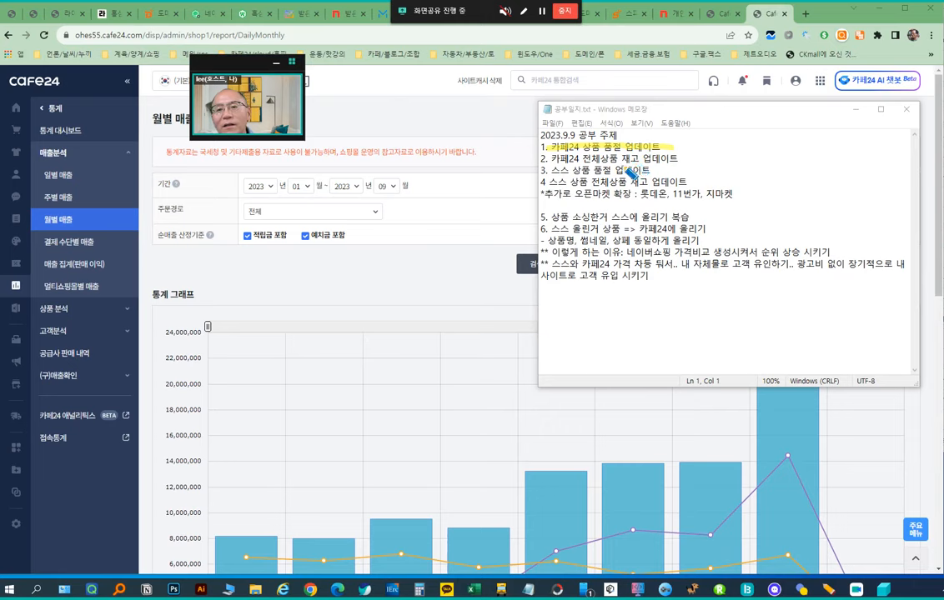
drag(653, 160, 681, 153)
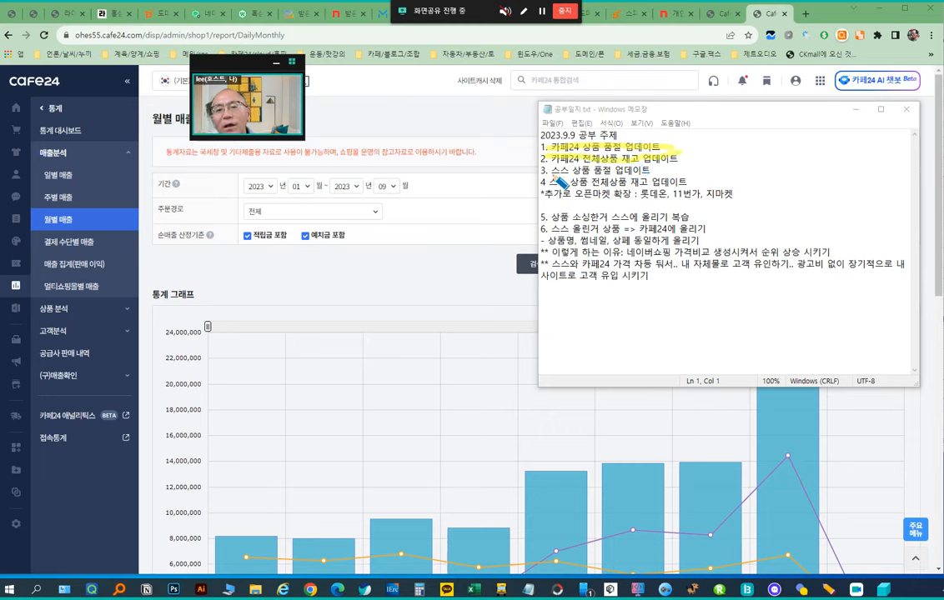
drag(554, 170, 659, 180)
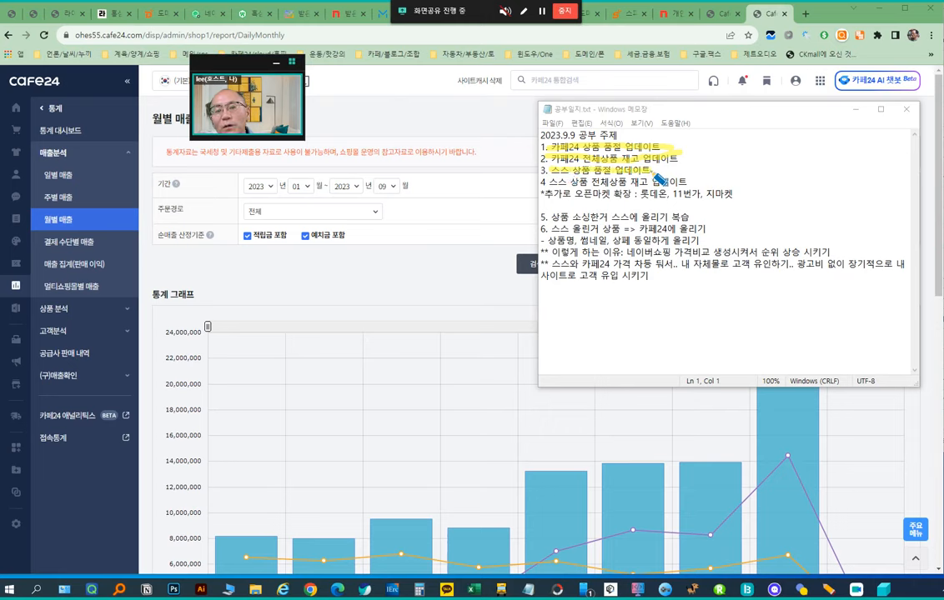
drag(549, 183, 688, 182)
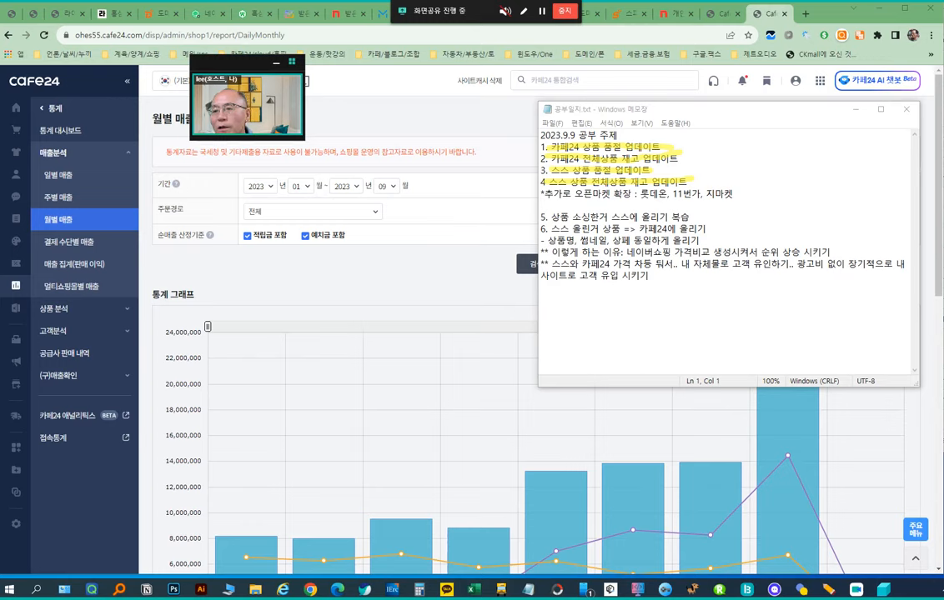
Step: Move the notes window aside and add the line "일주일 단위로 업데이트를 해 줘야 한다" below the open-market expansion line
drag(730, 116, 809, 110)
click(762, 141)
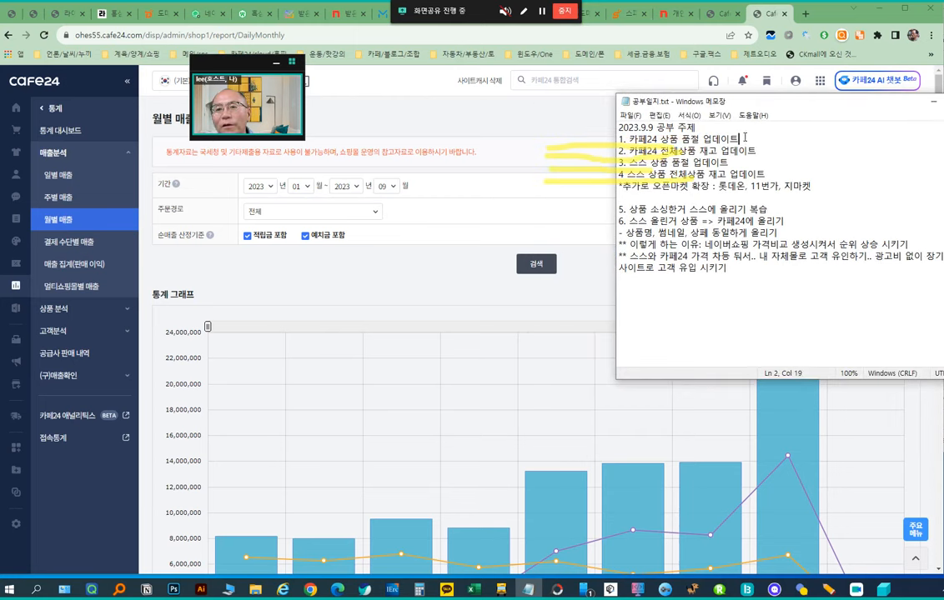
click(761, 153)
click(672, 201)
text(ㅇ)
key(BackSpace)
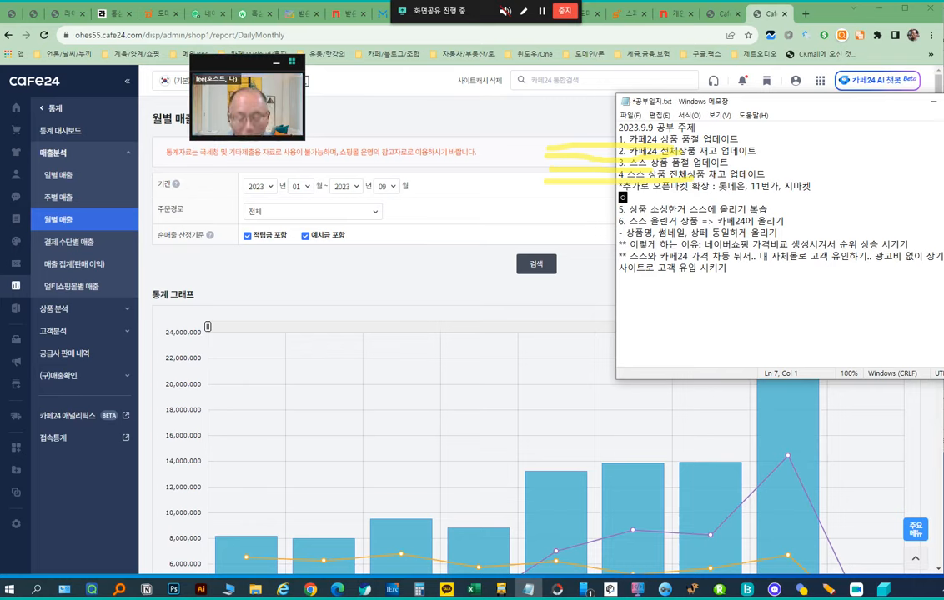
text(일주일 단ㅇ위로 업데이)
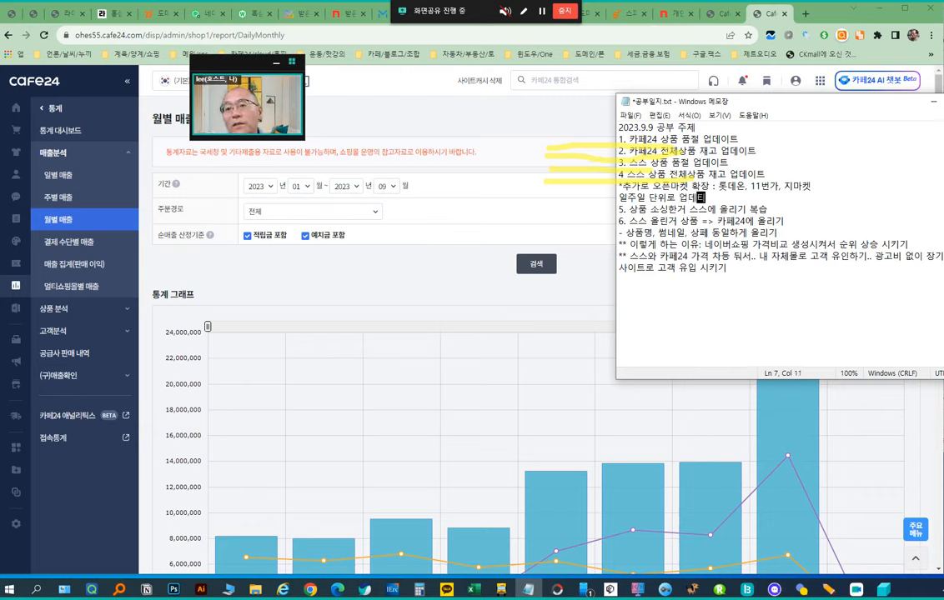
text(트를 해 )
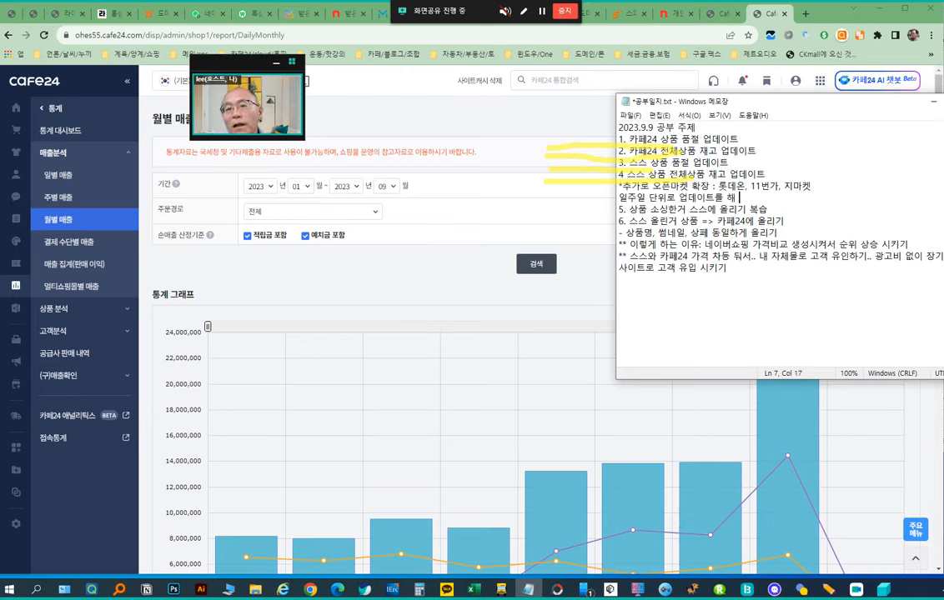
text(줘야 한다)
key(Return)
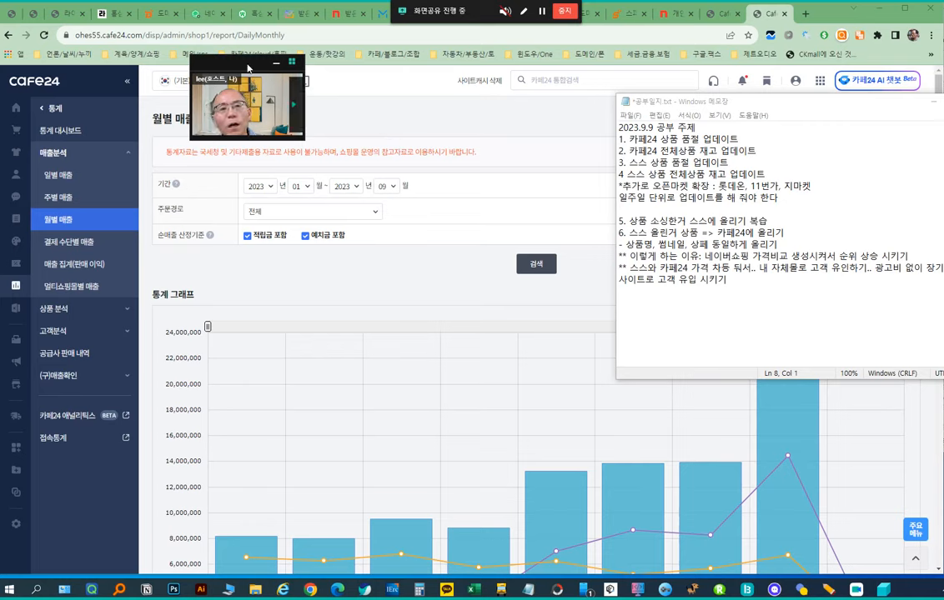
mouse_move(385, 32)
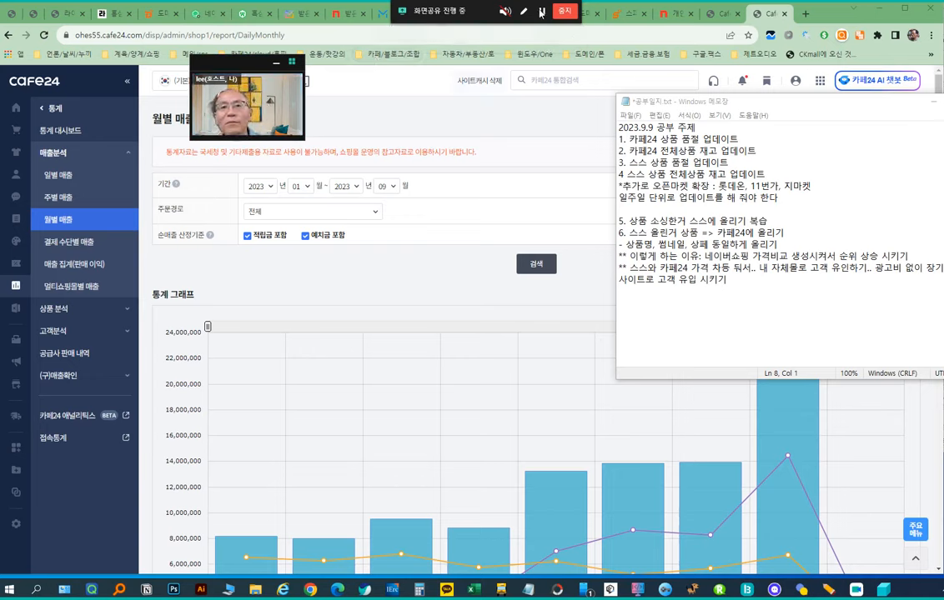
mouse_move(543, 11)
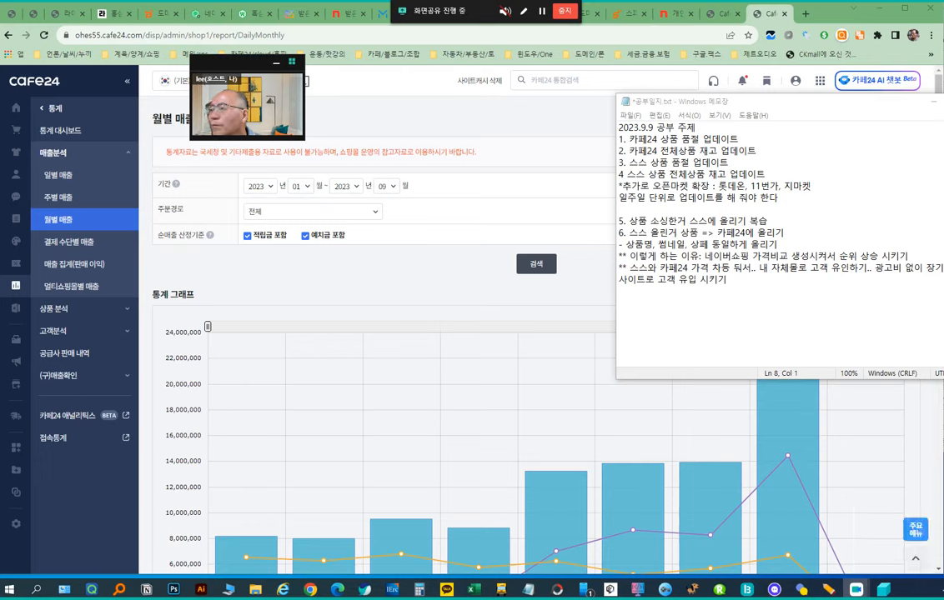
mouse_move(492, 16)
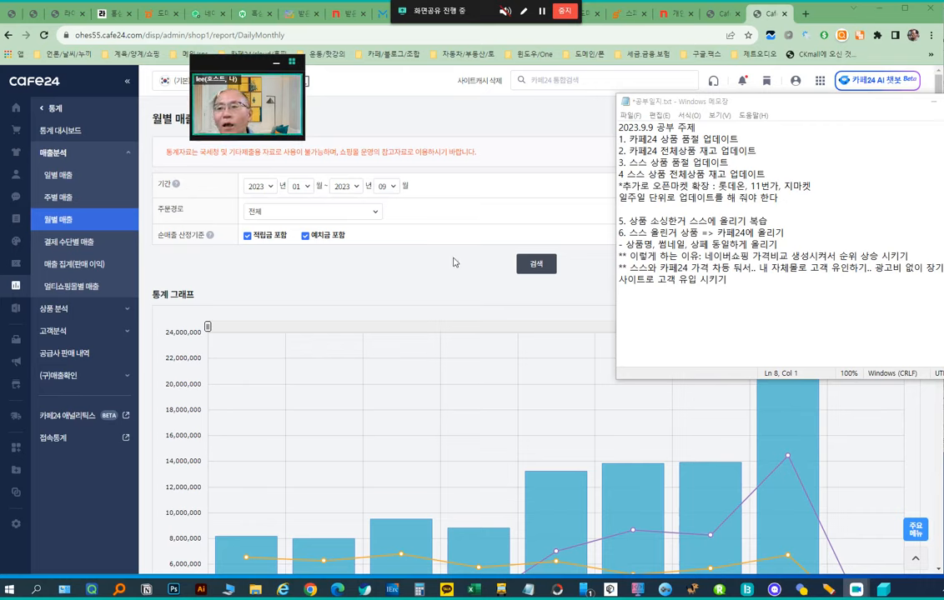
mouse_move(430, 12)
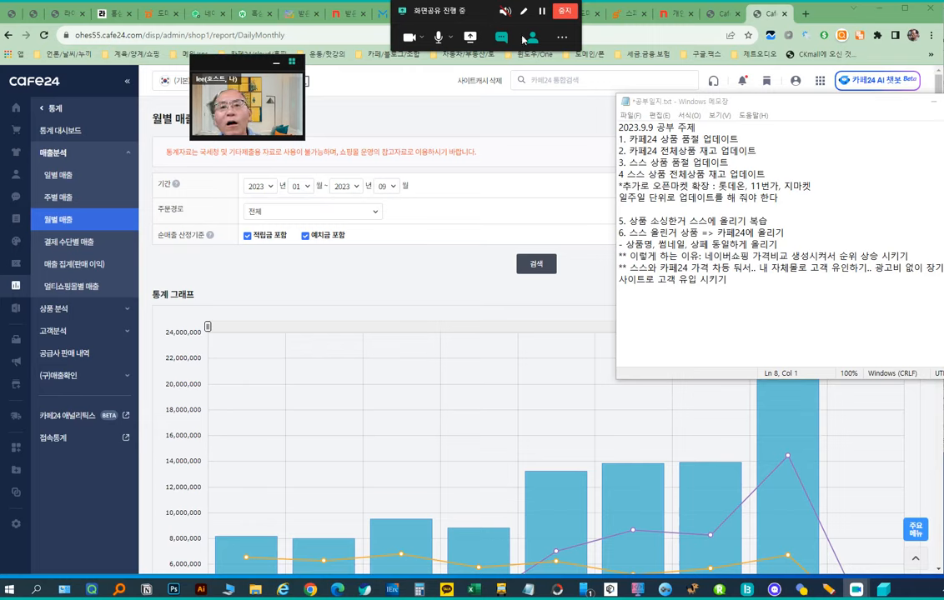
click(563, 37)
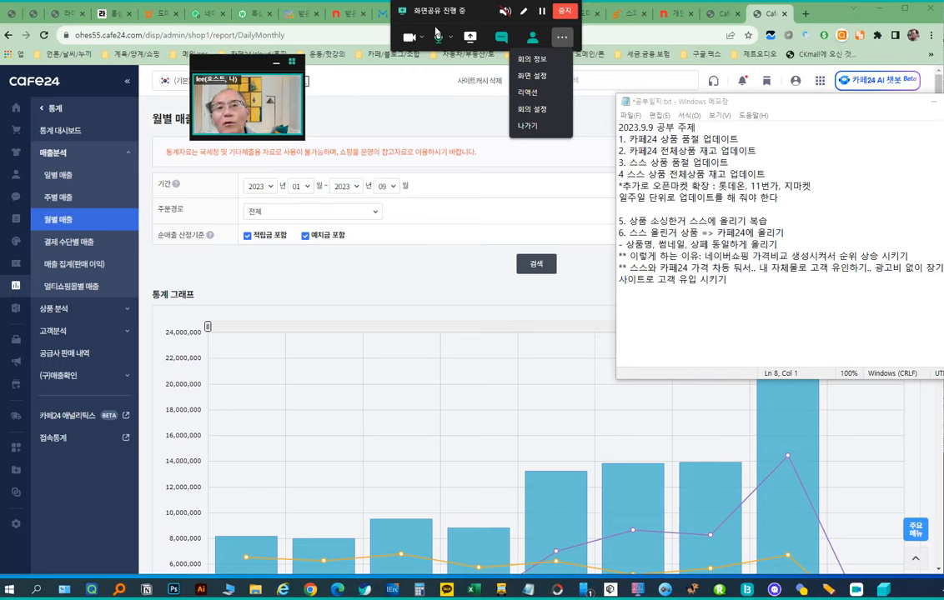
click(446, 12)
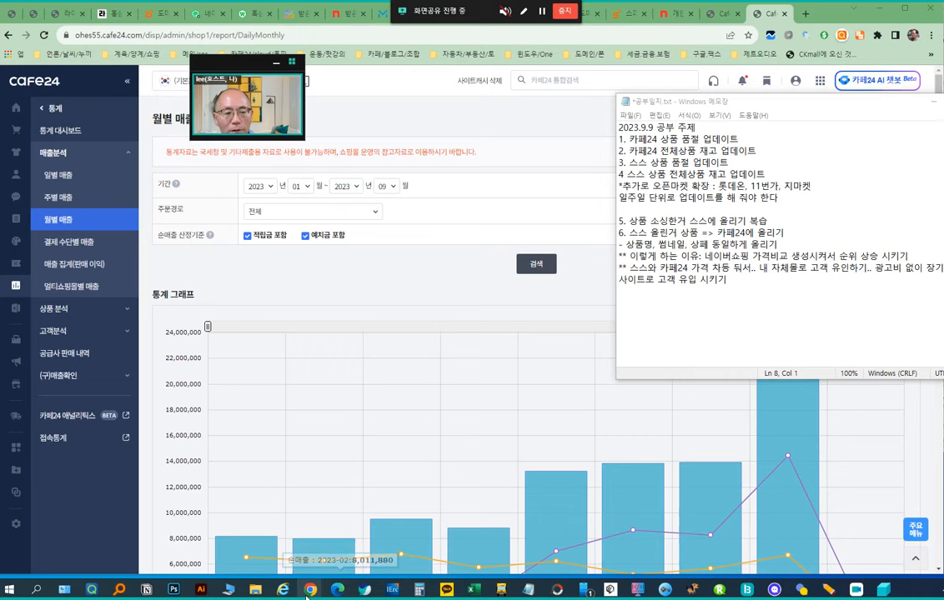
Step: Switch to Microsoft Edge and log in to the Cafe24 admin as 대표운영자 with the awooli store's saved ID and password
right_click(338, 592)
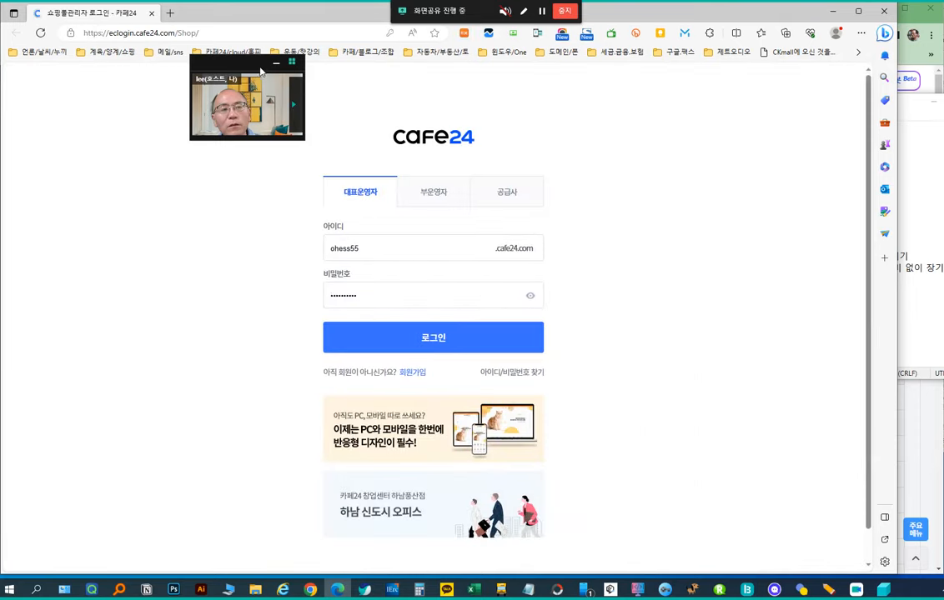
drag(259, 69, 285, 238)
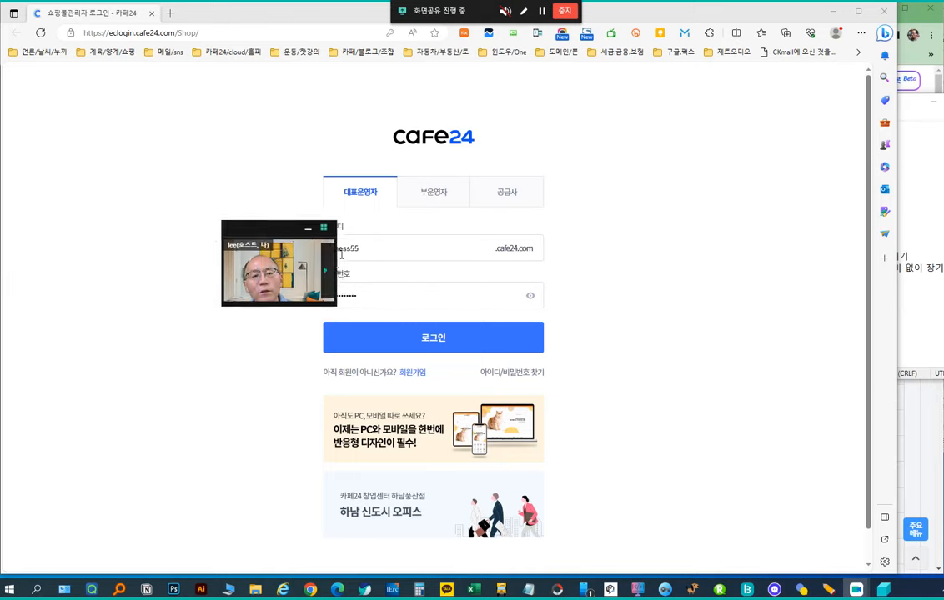
double_click(400, 247)
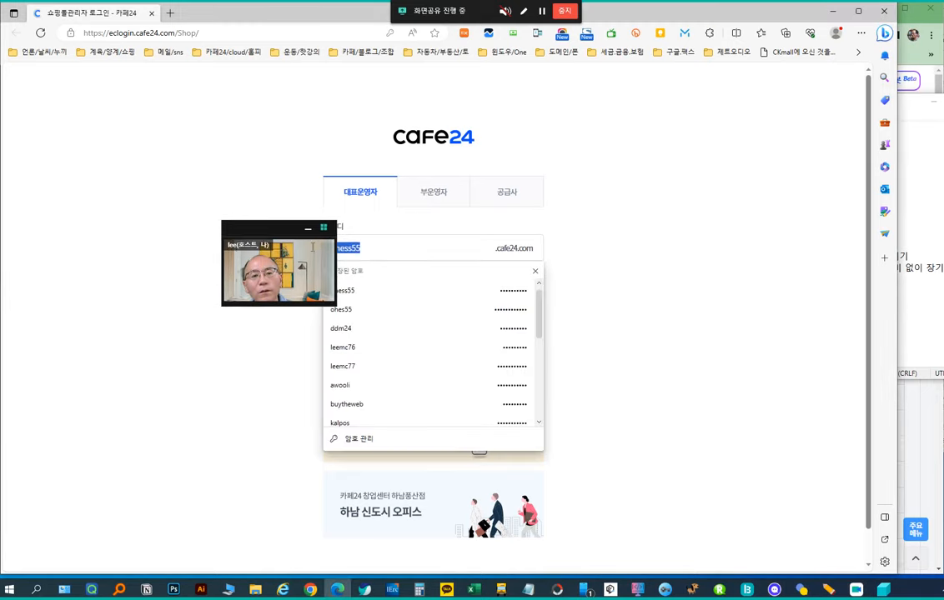
click(355, 393)
click(416, 339)
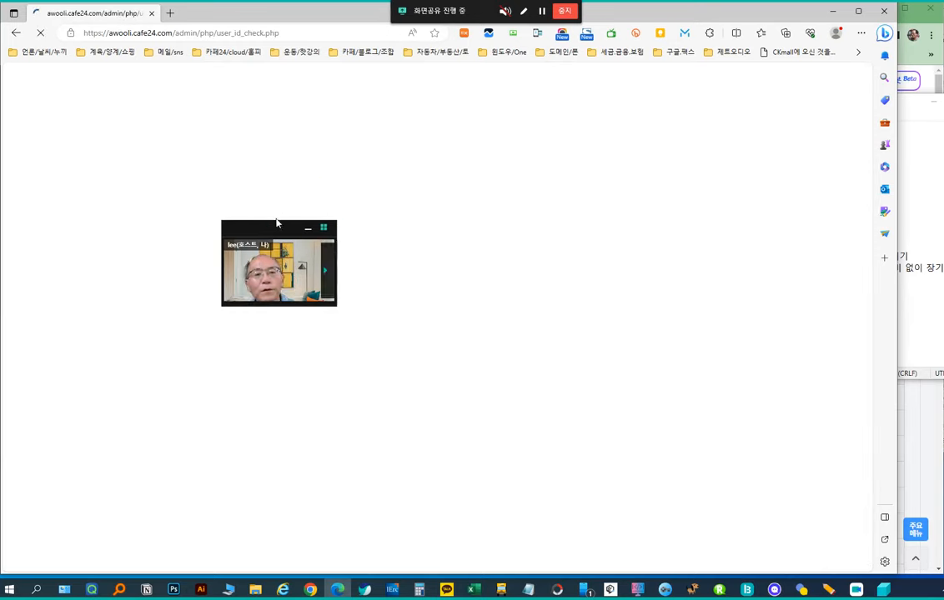
Step: Move the webcam window off the setup checklist and open the 도매매 B2B supply and delivery app from the store's installed apps
drag(275, 230, 292, 228)
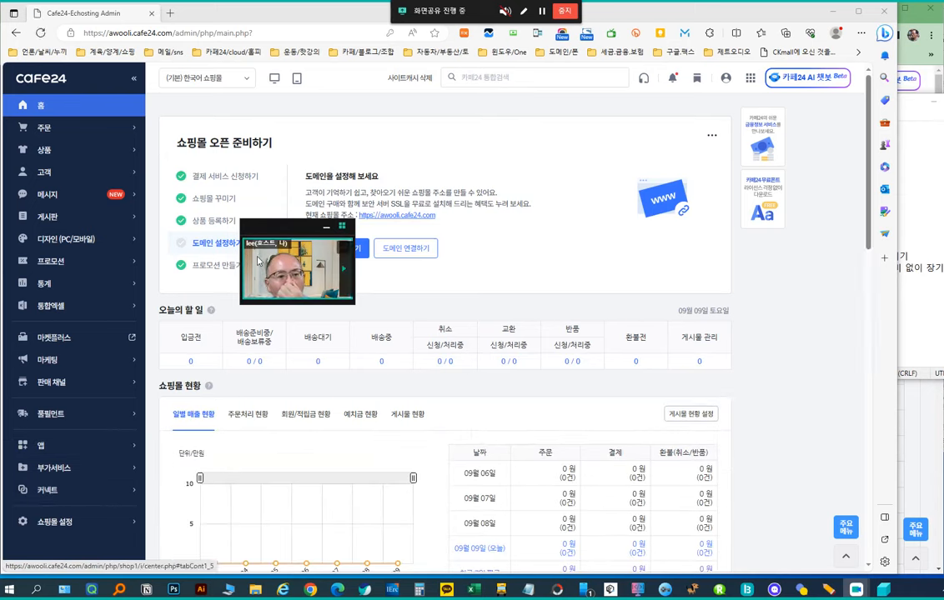
drag(285, 233, 238, 100)
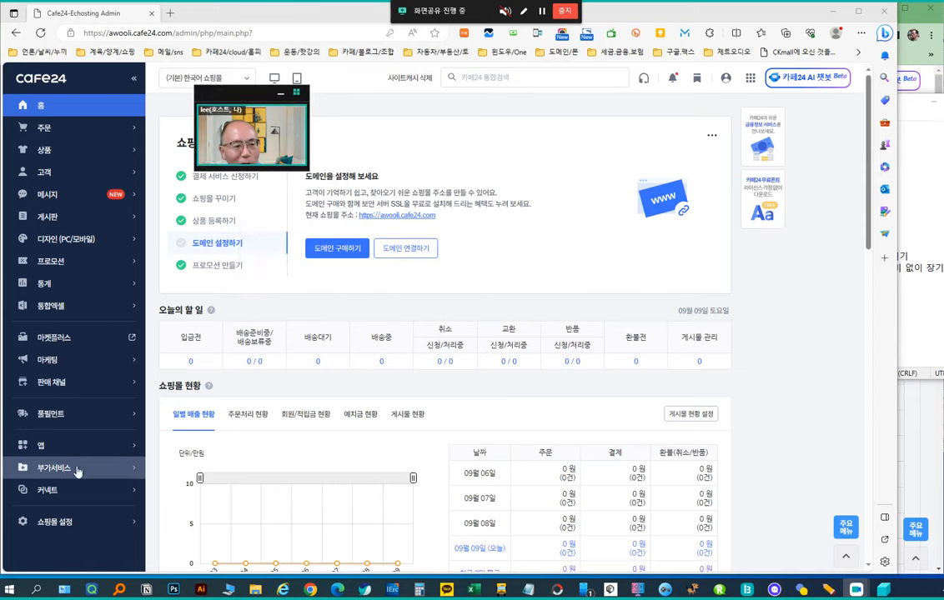
click(48, 450)
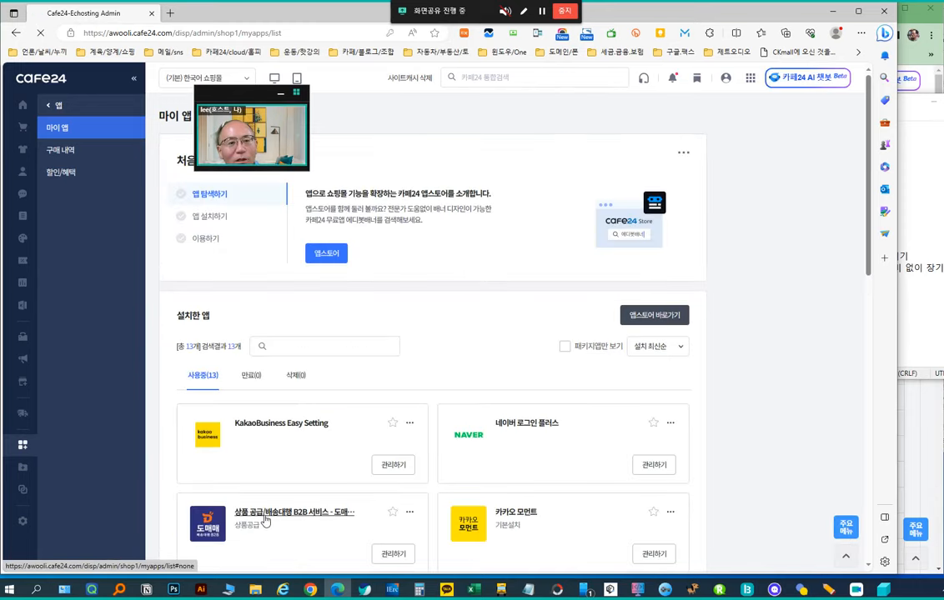
click(265, 520)
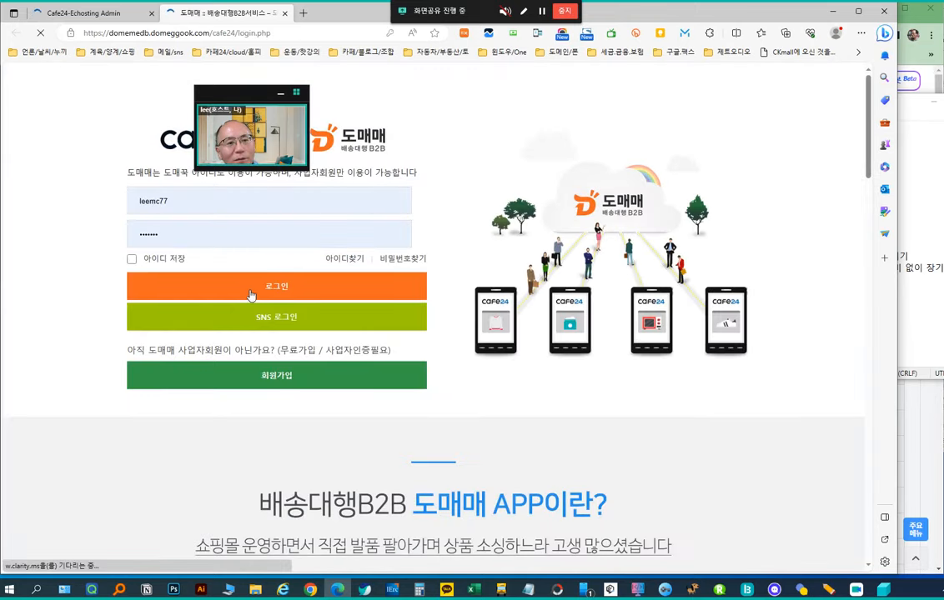
Step: Log in to 도매매 with the store's saved ID and password and open 전송관리 of the 카페24전송기
click(219, 205)
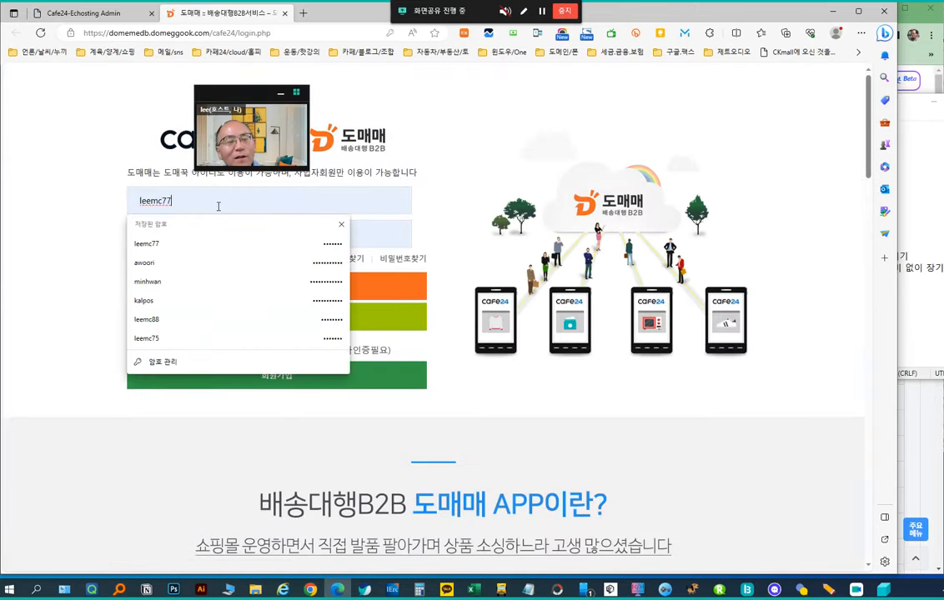
click(175, 263)
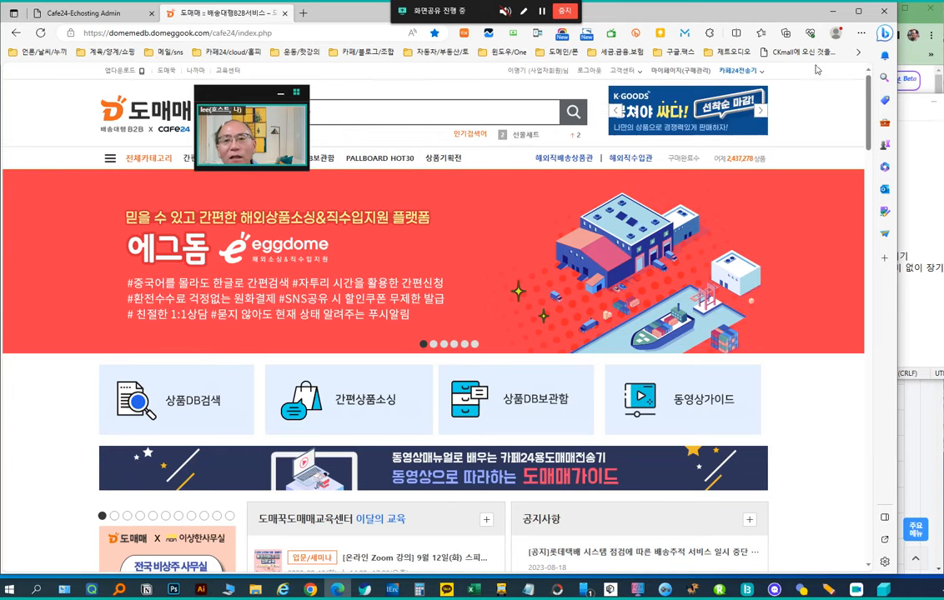
mouse_move(734, 72)
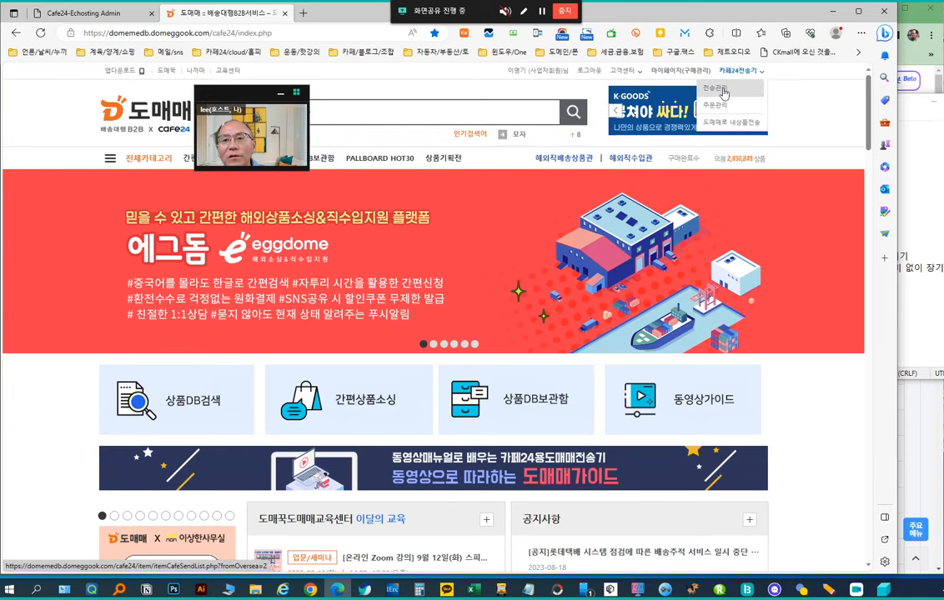
click(724, 93)
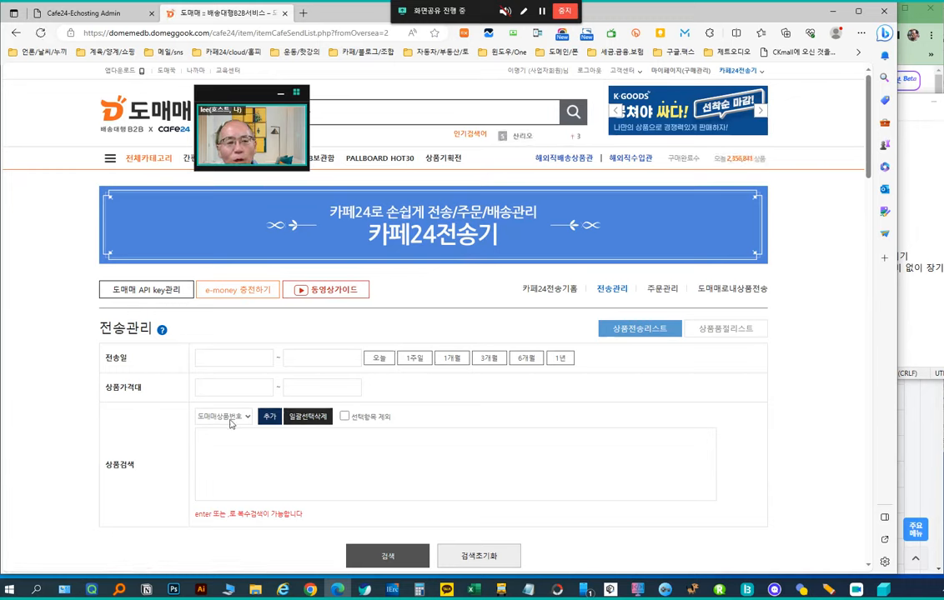
Step: Examine the transmitted product list, its total count and the 전체상품업데이트 explanation on the 전송관리 page, circling the count area
scroll(273, 435, down, 3)
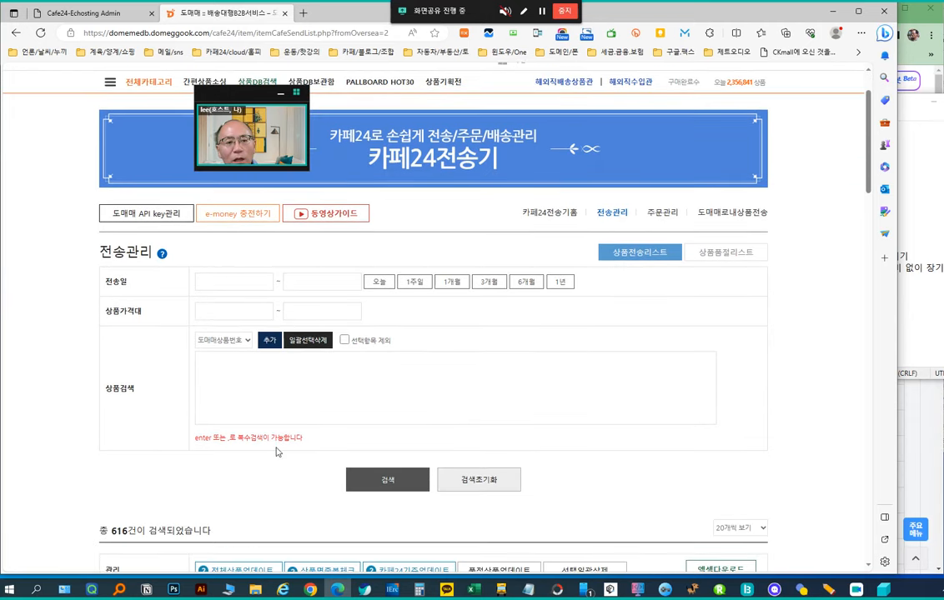
scroll(276, 454, down, 5)
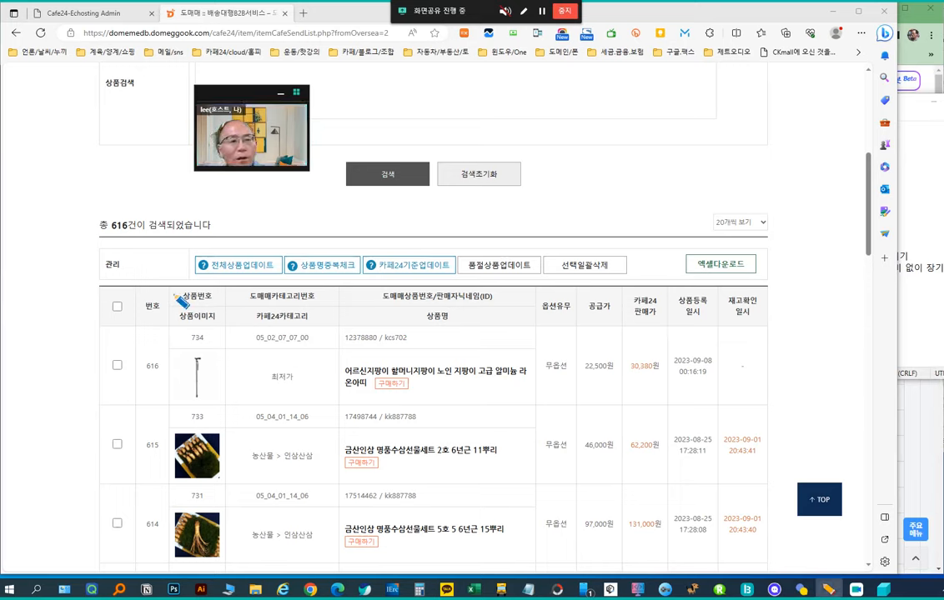
mouse_move(60, 230)
mouse_down()
mouse_move(142, 209)
mouse_move(125, 264)
mouse_up()
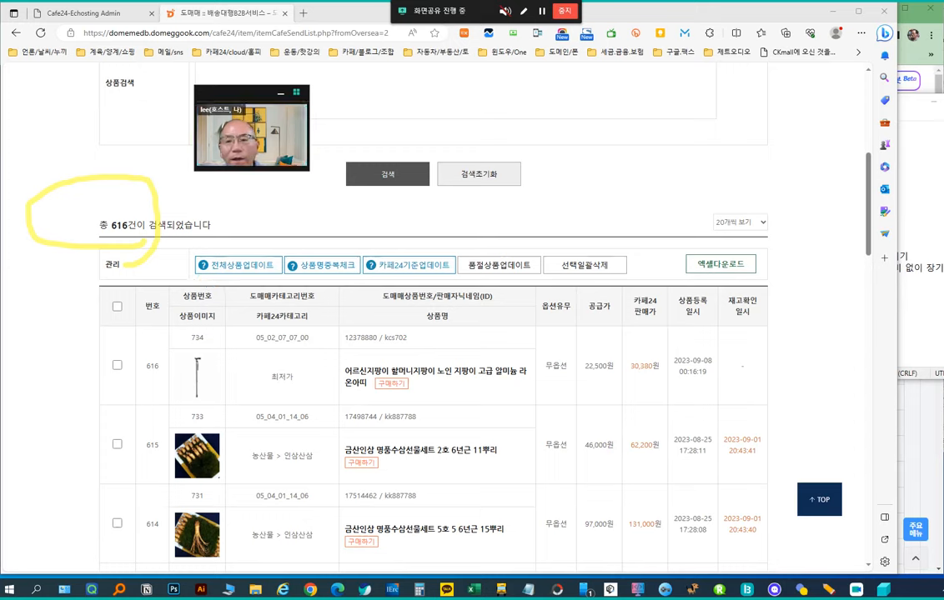
mouse_move(202, 265)
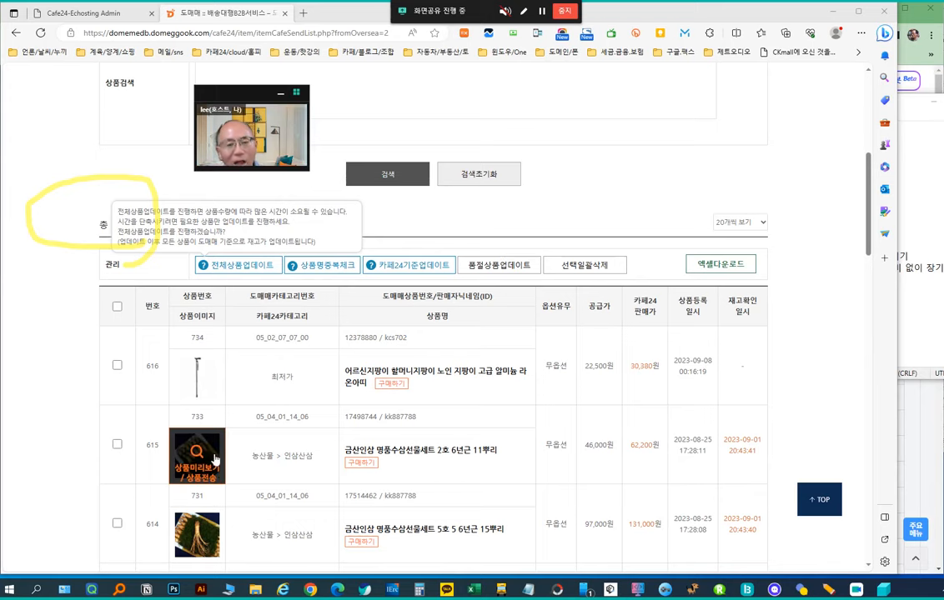
scroll(605, 158, up, 5)
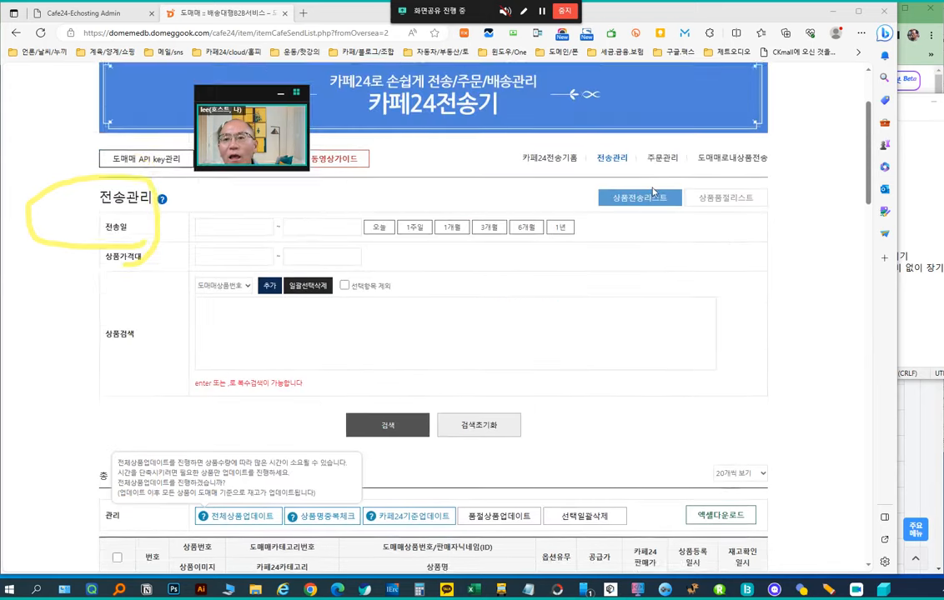
mouse_move(751, 82)
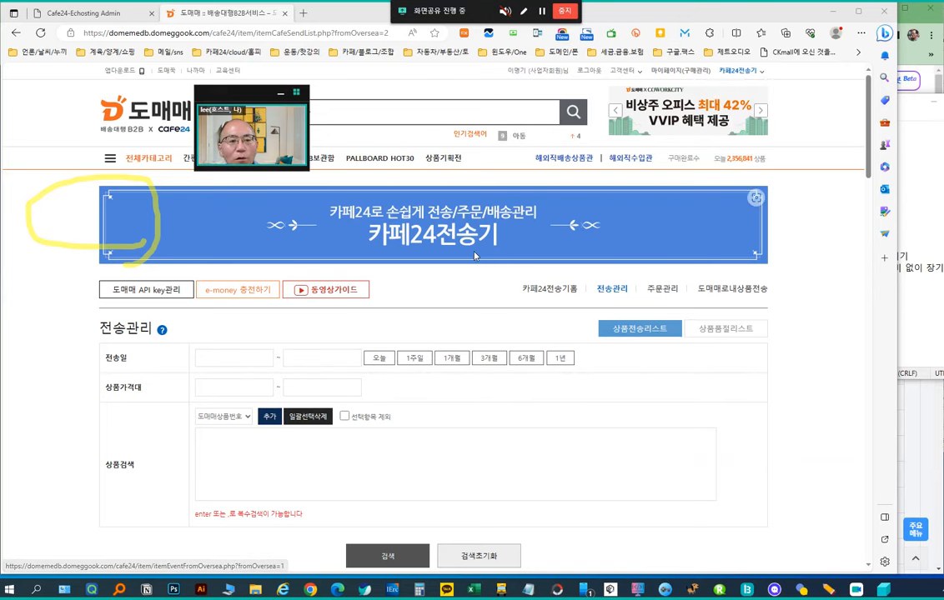
scroll(72, 292, down, 1)
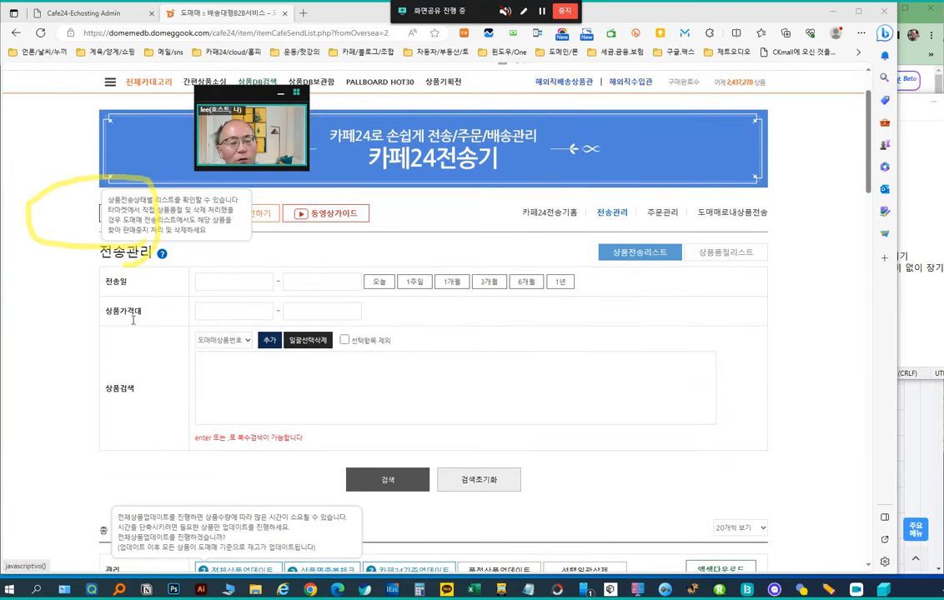
Step: Annotate the 품절상품업데이트 and 전체상품업데이트 functions above the transmitted product list with circles and arrows
scroll(151, 343, down, 4)
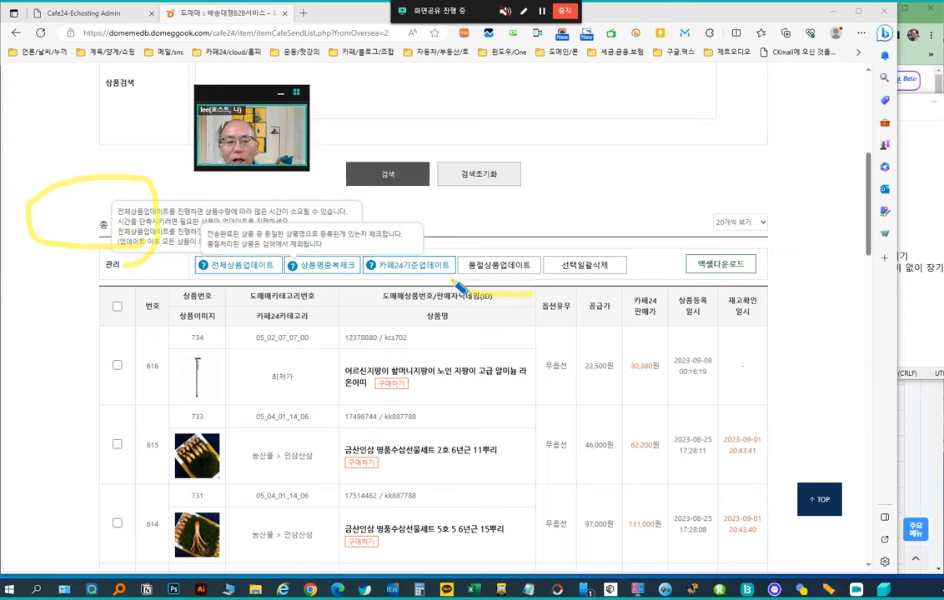
mouse_move(527, 242)
mouse_down()
mouse_move(480, 229)
mouse_move(533, 294)
mouse_up()
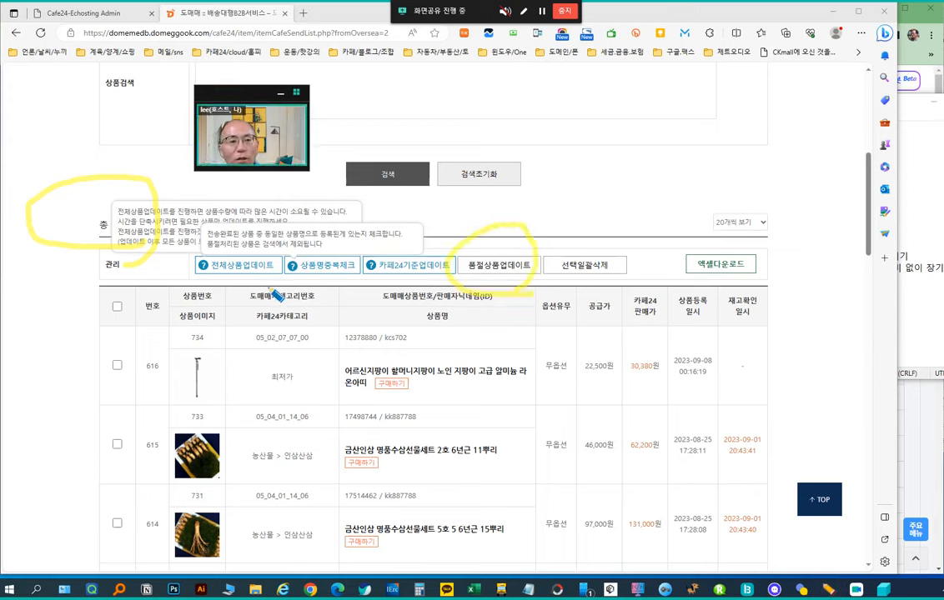
mouse_move(214, 241)
mouse_down()
mouse_move(250, 242)
mouse_move(240, 260)
mouse_up()
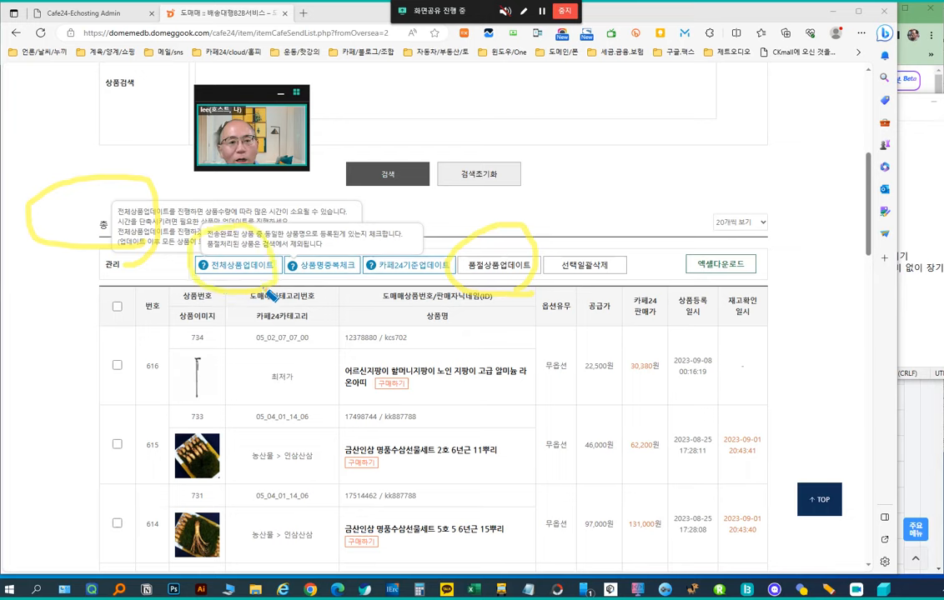
drag(501, 202, 504, 243)
drag(607, 198, 507, 264)
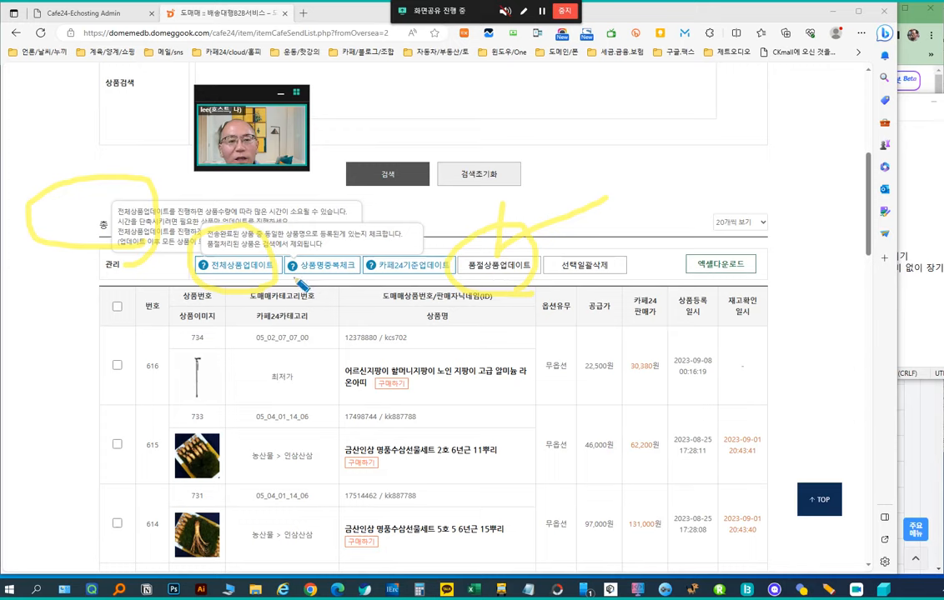
mouse_move(241, 195)
mouse_down()
mouse_move(240, 253)
mouse_move(335, 201)
mouse_up()
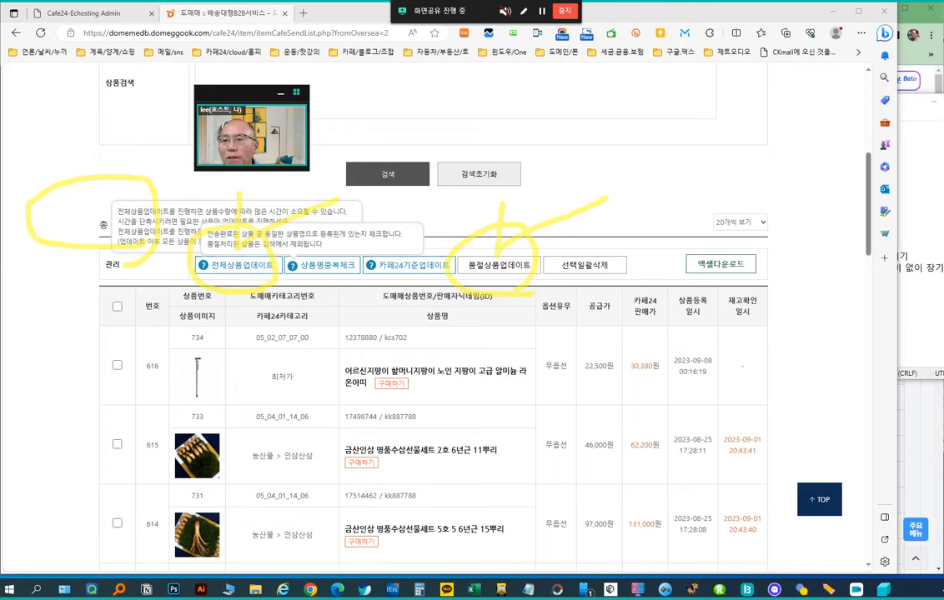
Step: Bring up the 공부일지.txt study memo, run 품절상품업데이트 on the transmitted products, and accept its result
click(932, 185)
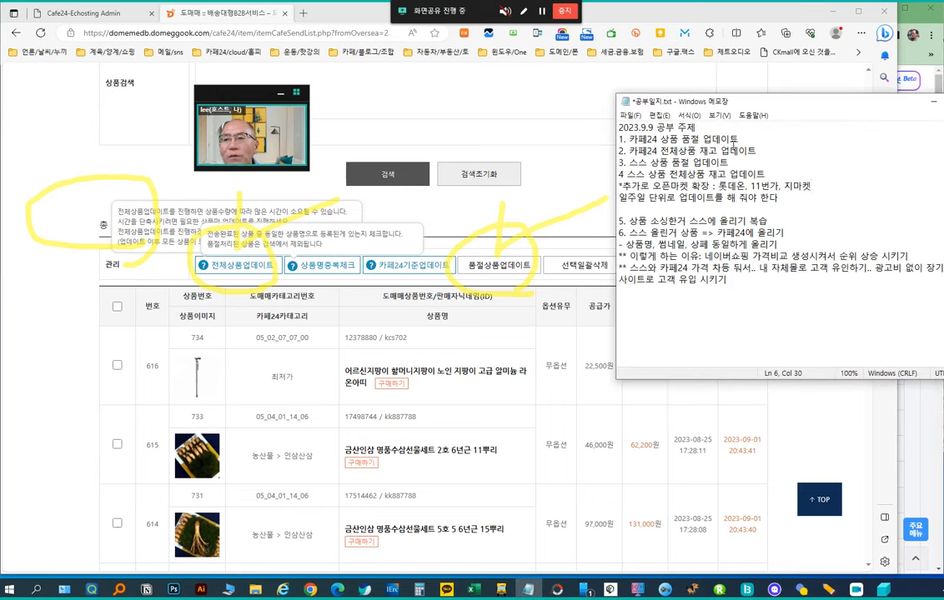
click(505, 269)
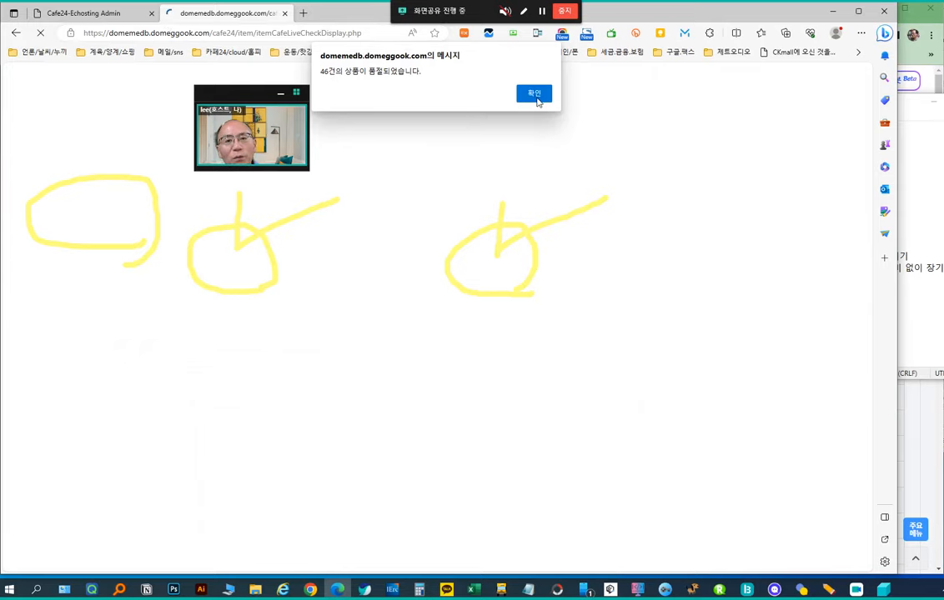
click(541, 95)
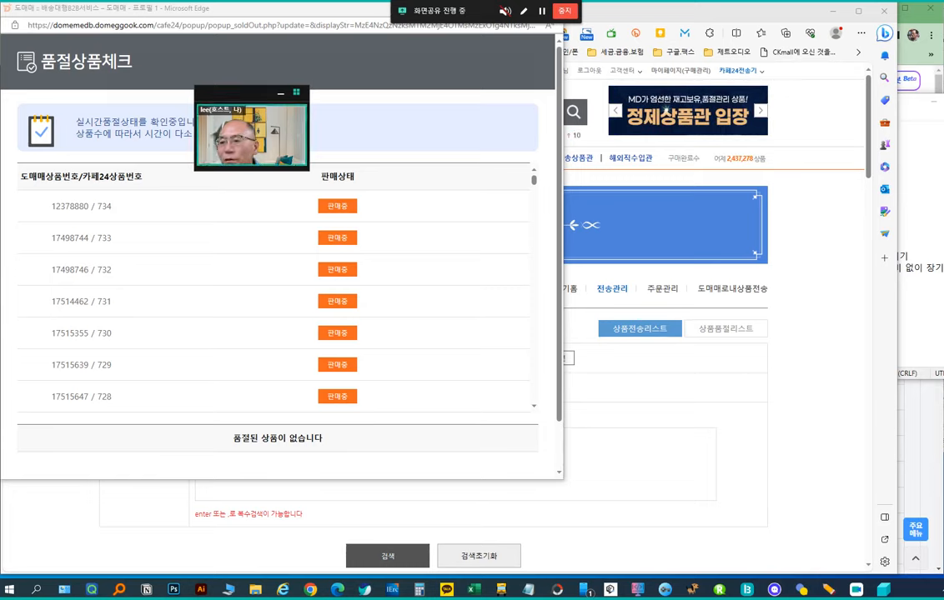
Step: Move the 품절상품체크 window and sharing toolbar clear of each other, review the products' sale statuses, and close the check window
mouse_move(540, 23)
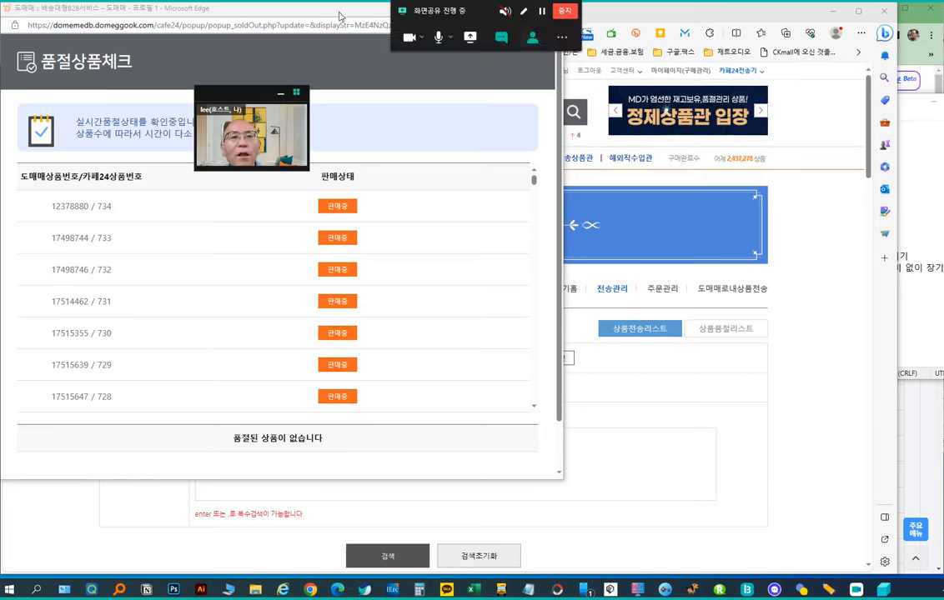
drag(372, 10, 471, 79)
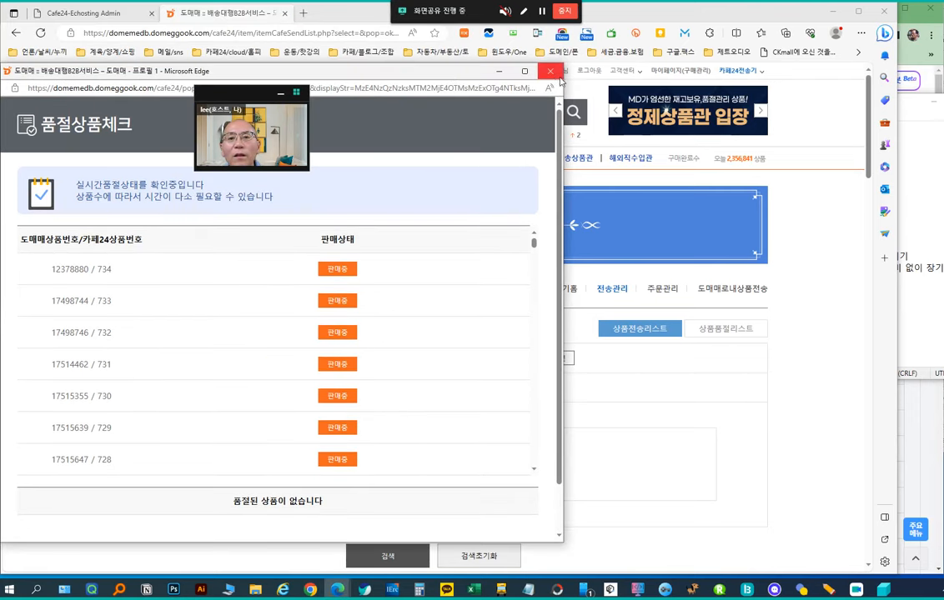
drag(477, 11, 704, 40)
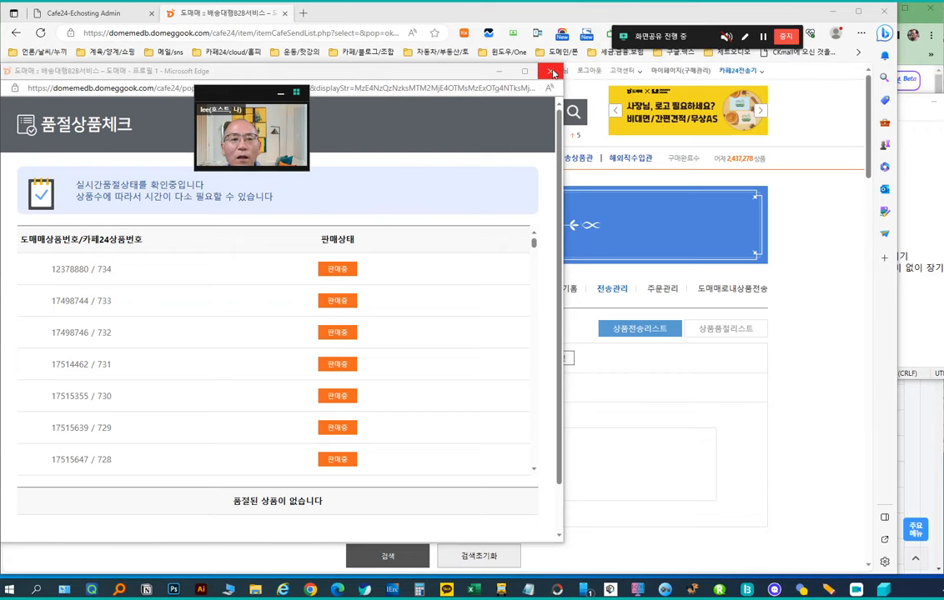
scroll(378, 403, down, 2)
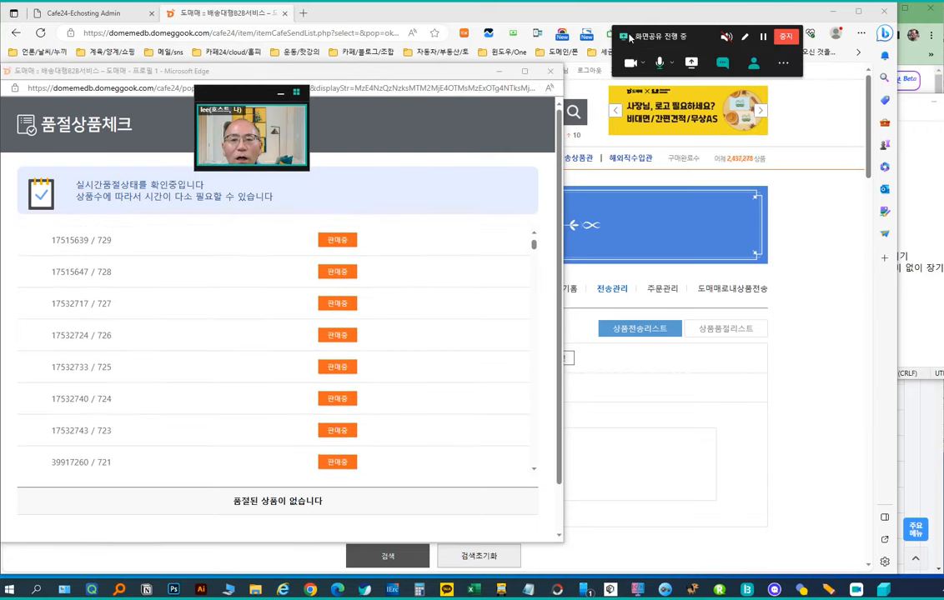
click(551, 73)
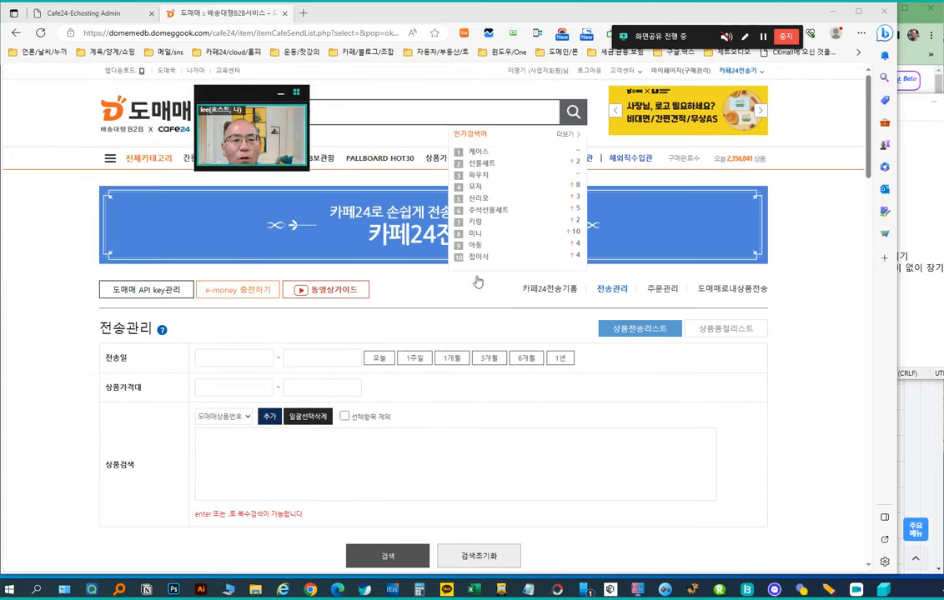
Step: Run and confirm 전체상품업데이트 for all transmitted products, moving the webcam window clear of the update progress
scroll(505, 405, down, 5)
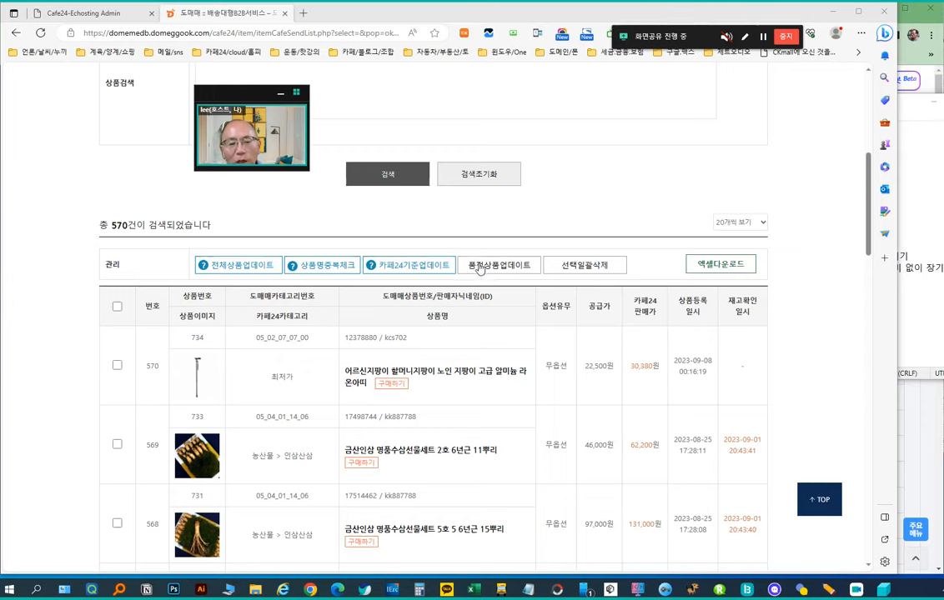
mouse_move(246, 265)
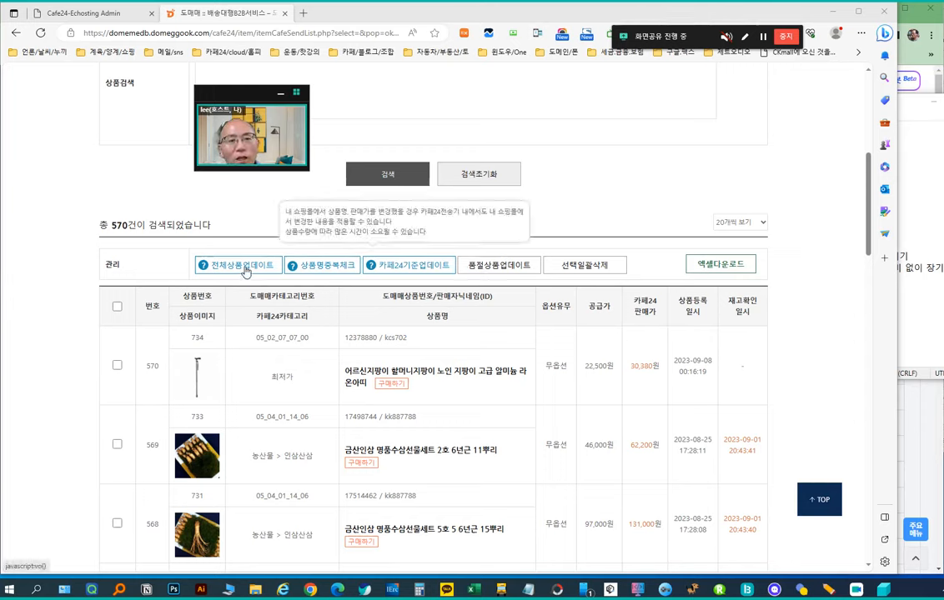
mouse_move(202, 270)
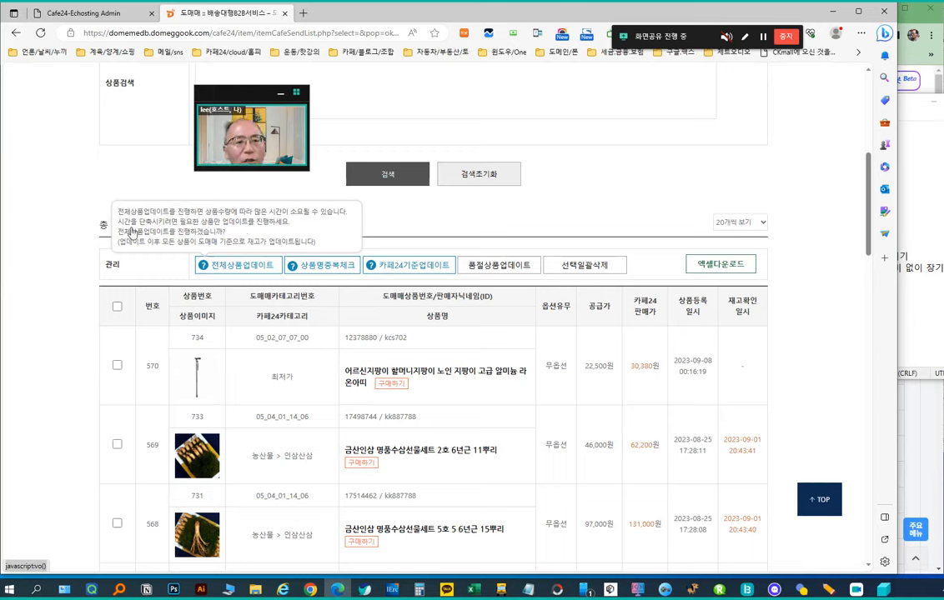
click(242, 265)
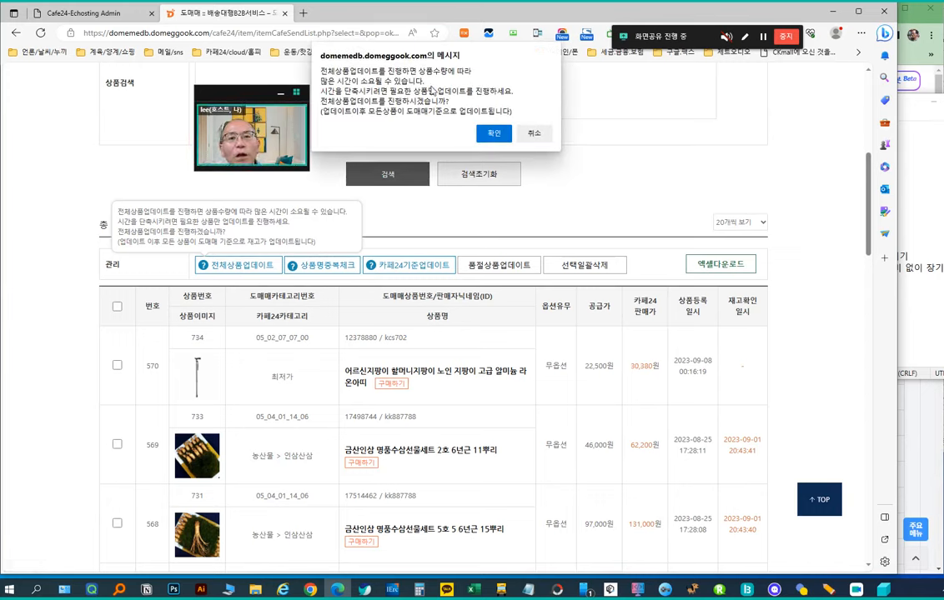
click(494, 134)
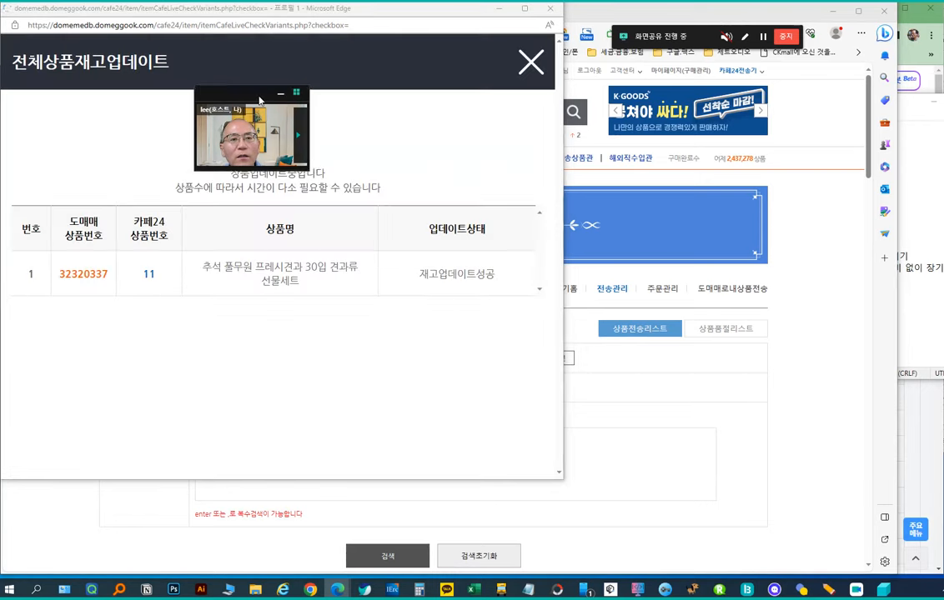
drag(262, 96, 523, 70)
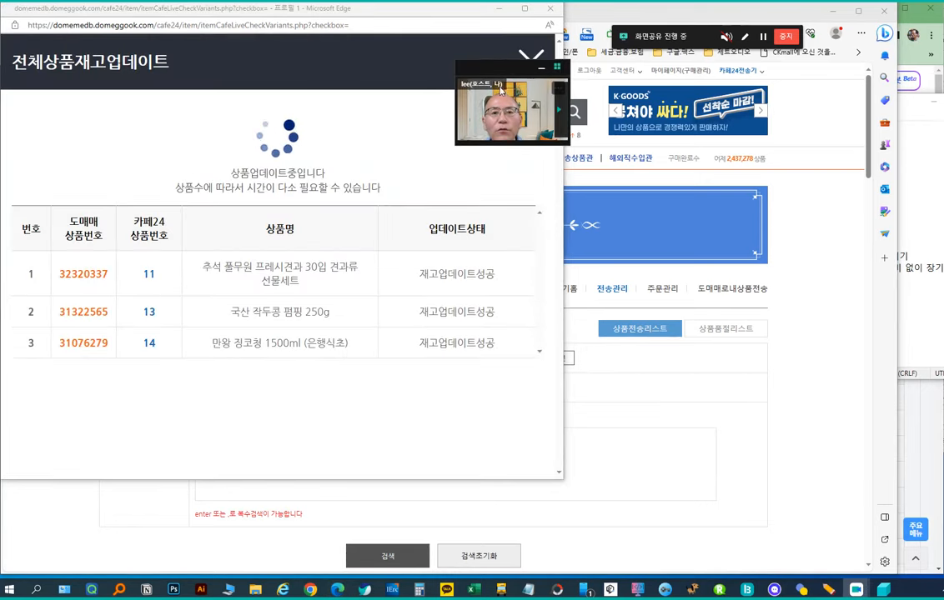
drag(430, 62, 373, 60)
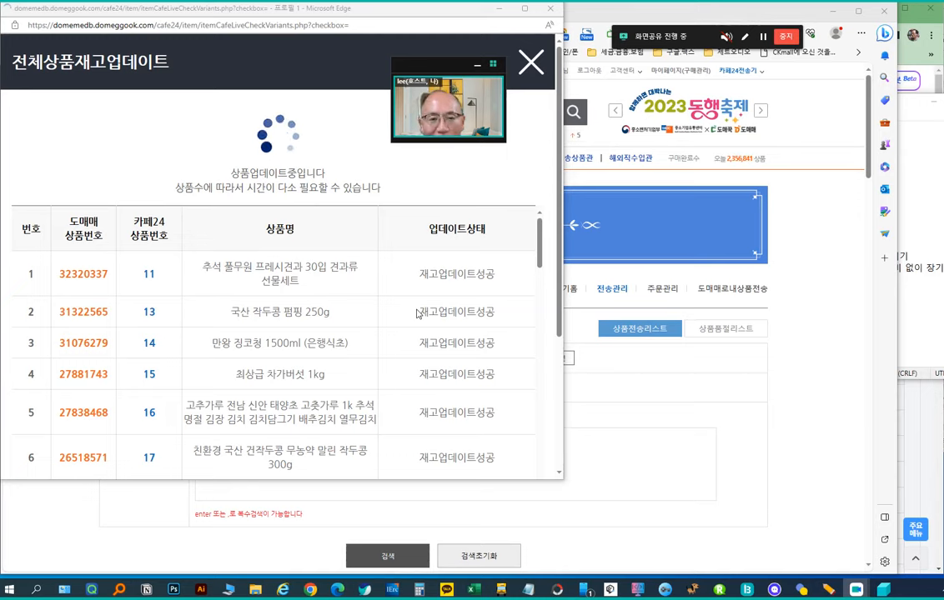
Step: Switch to Chrome and look through its open pages, including 상품DB보관함 and the mailboxes, ending at the Cafe24 월별 매출 report
mouse_move(725, 36)
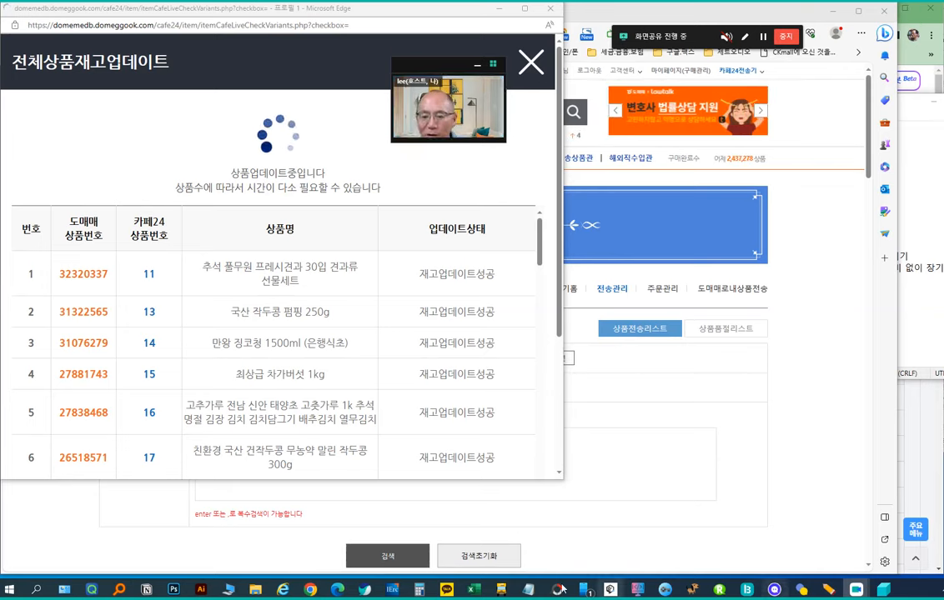
mouse_move(311, 592)
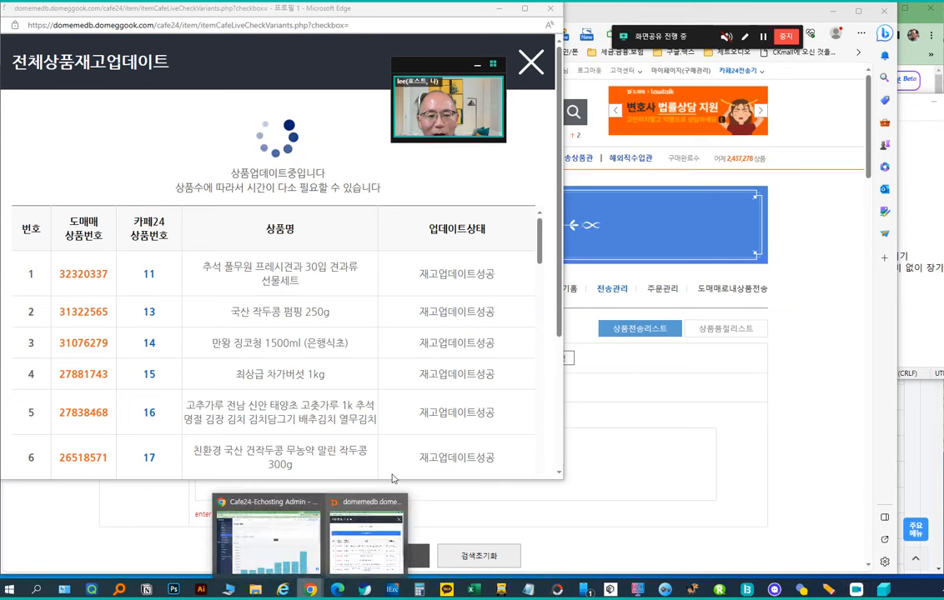
click(261, 542)
mouse_move(774, 33)
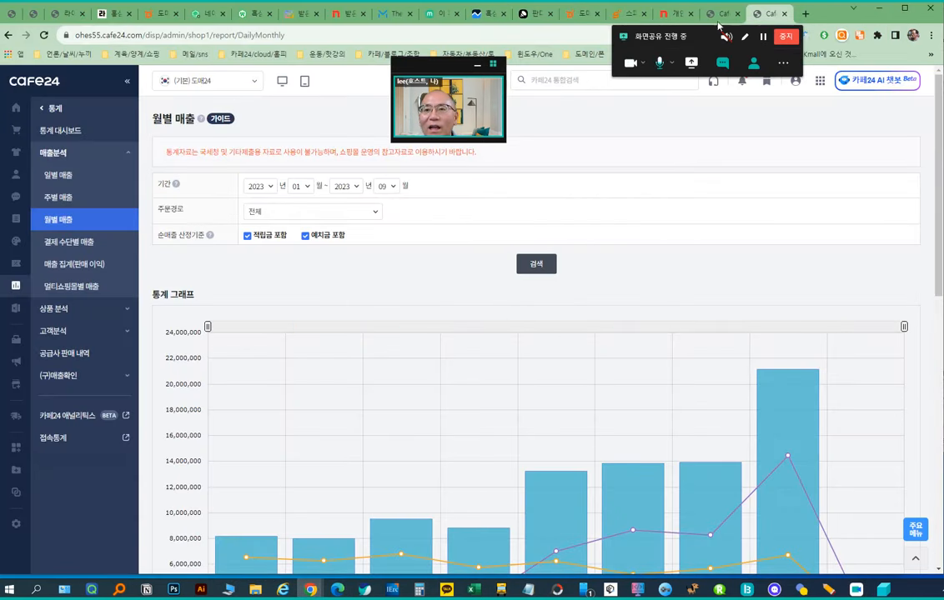
click(581, 14)
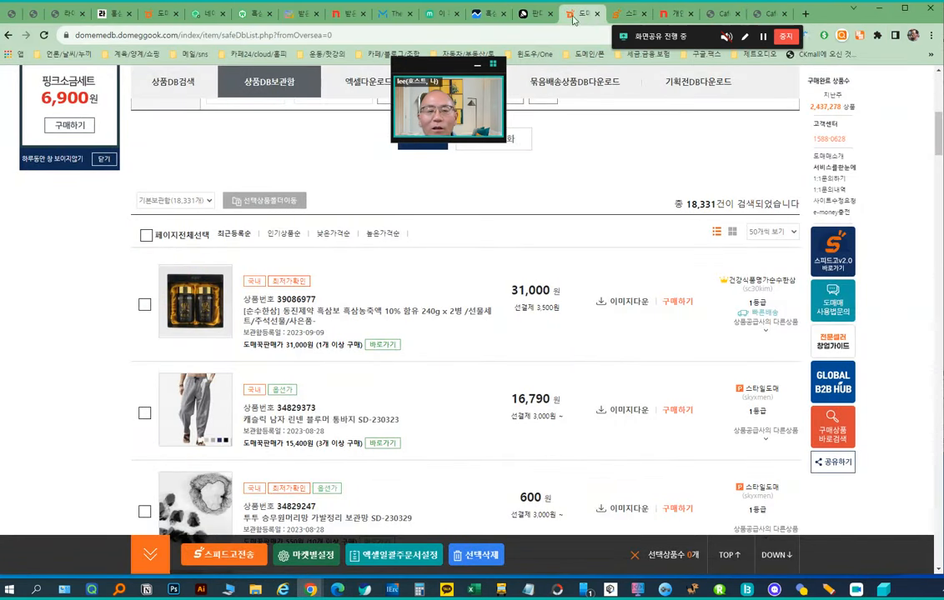
click(434, 15)
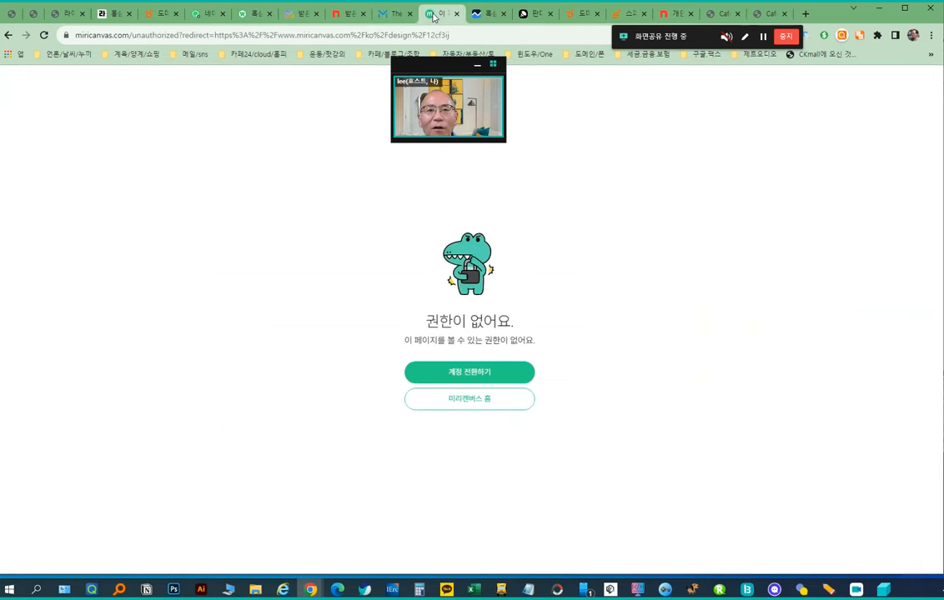
click(388, 16)
click(346, 15)
click(302, 17)
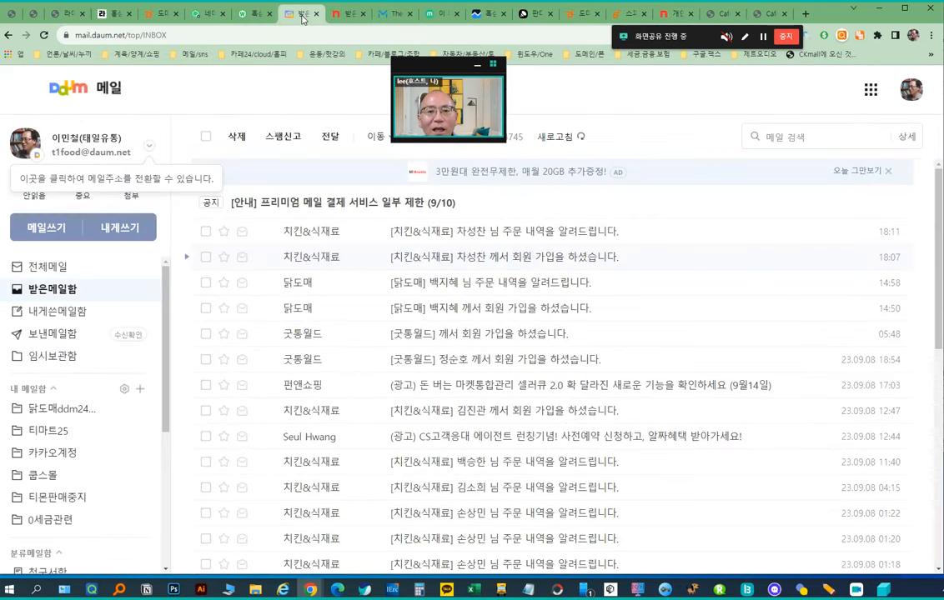
click(345, 14)
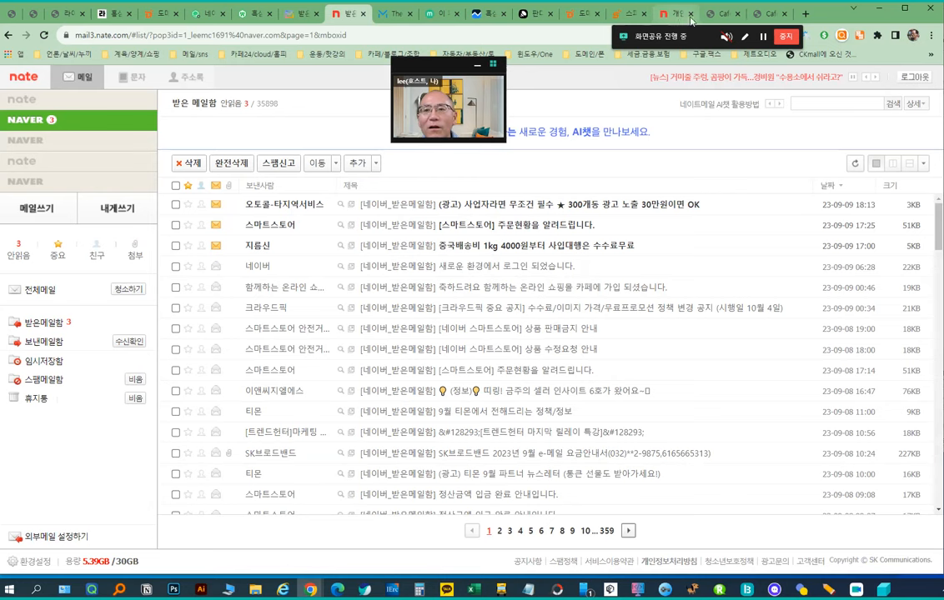
click(728, 15)
click(769, 15)
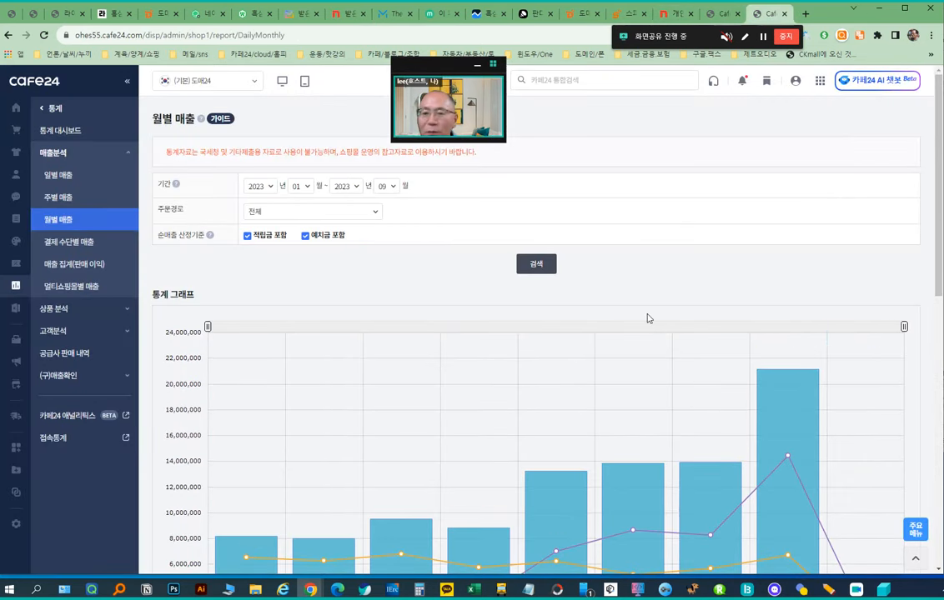
Step: Change the meeting's shared screen to 화면 2
mouse_move(684, 52)
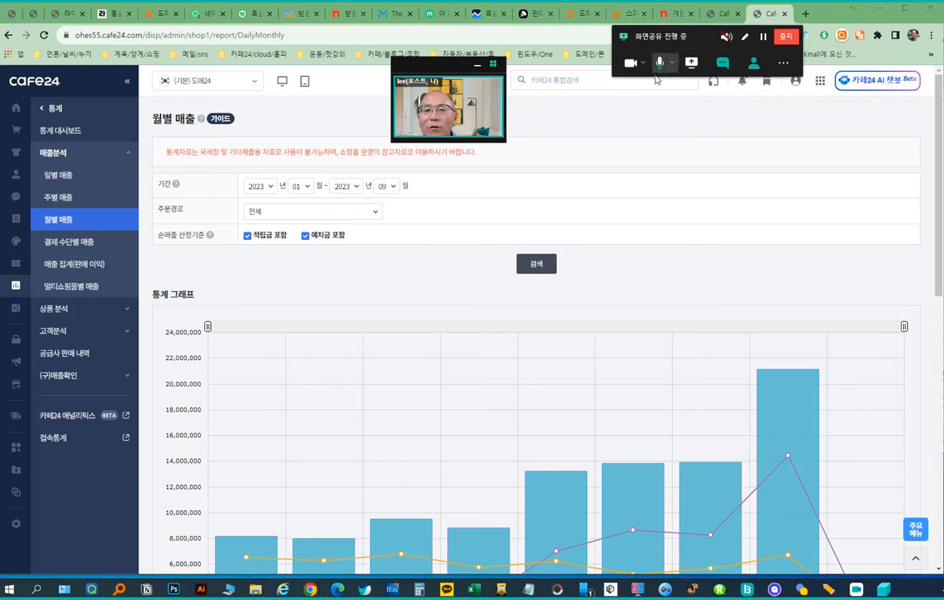
click(691, 63)
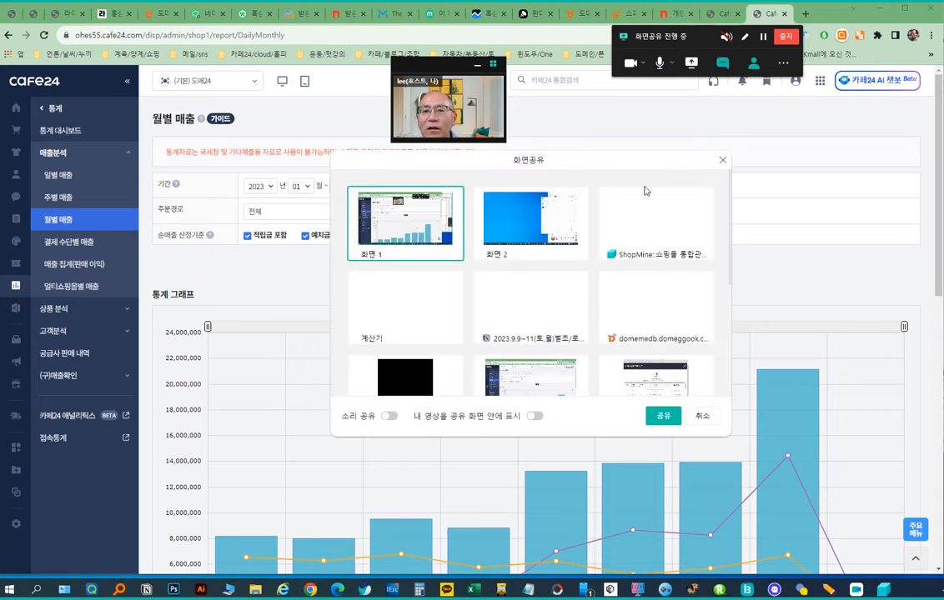
click(523, 235)
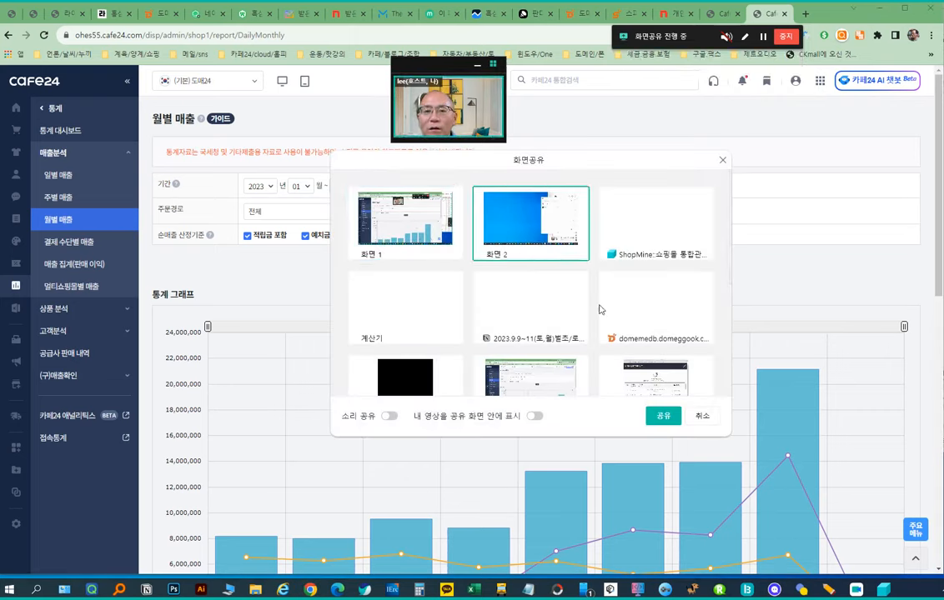
click(658, 419)
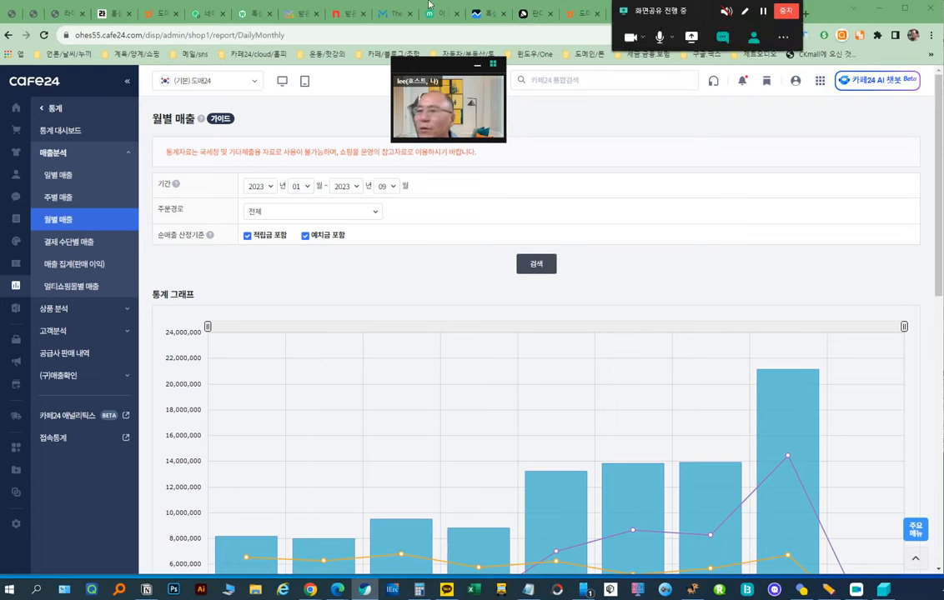
Step: Open YouTube from the bookmarks in a new browser page and change the meeting's shared screen to 화면 1
click(691, 37)
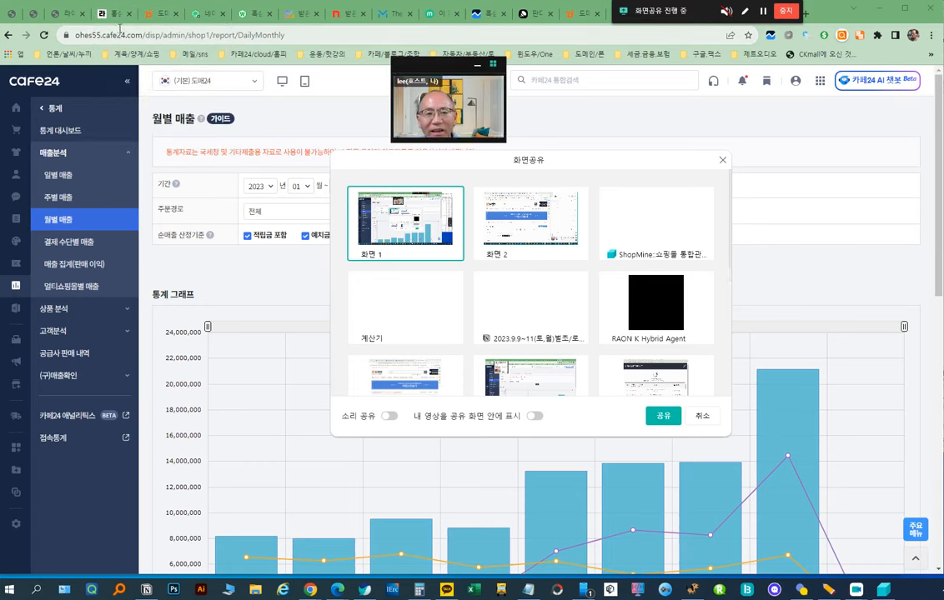
mouse_move(615, 27)
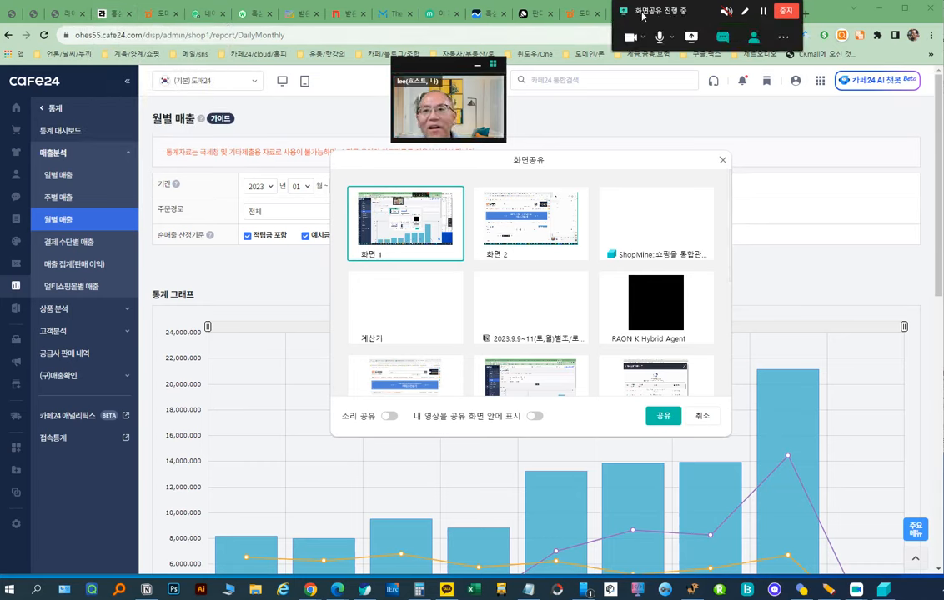
drag(673, 9, 673, 40)
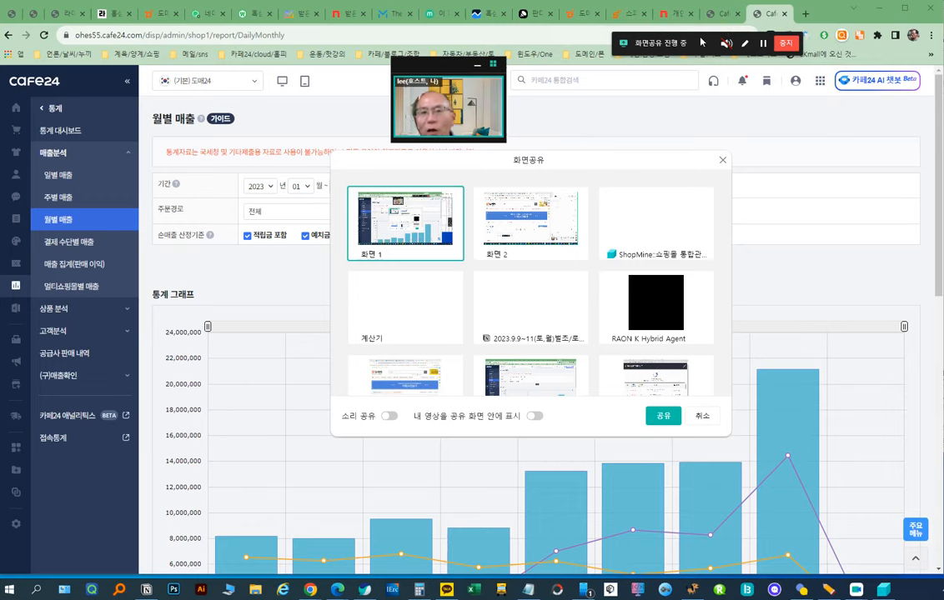
click(587, 13)
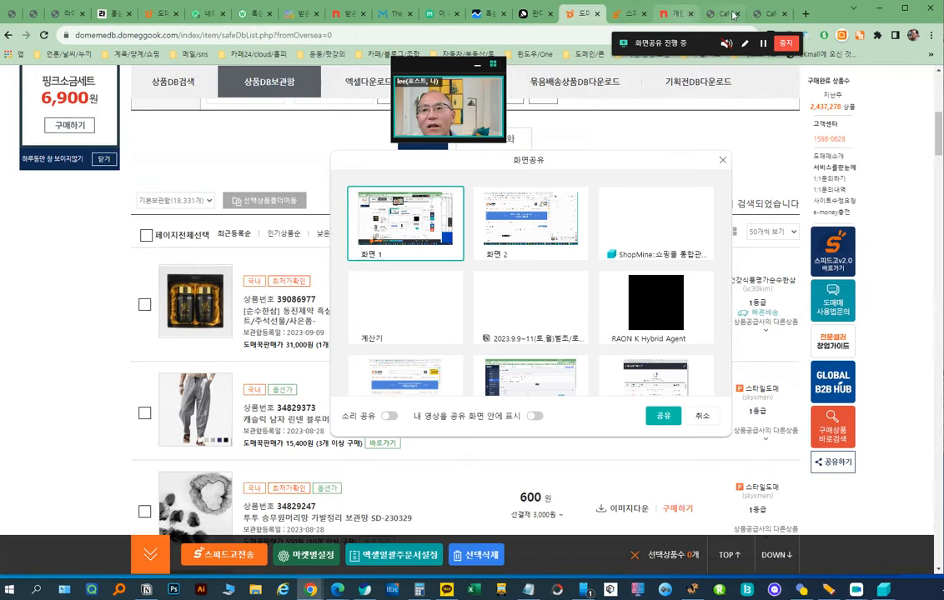
key(ctrl+t)
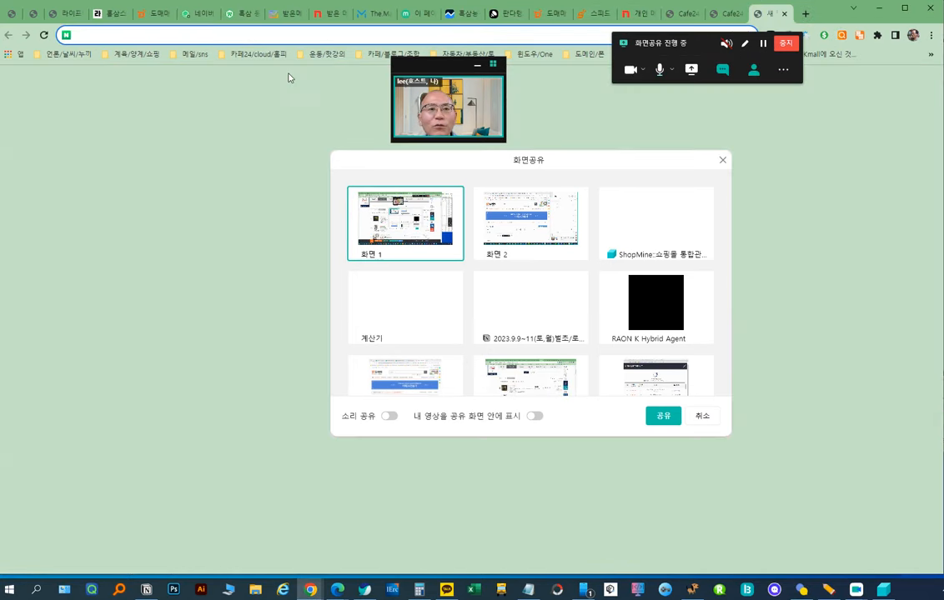
click(69, 55)
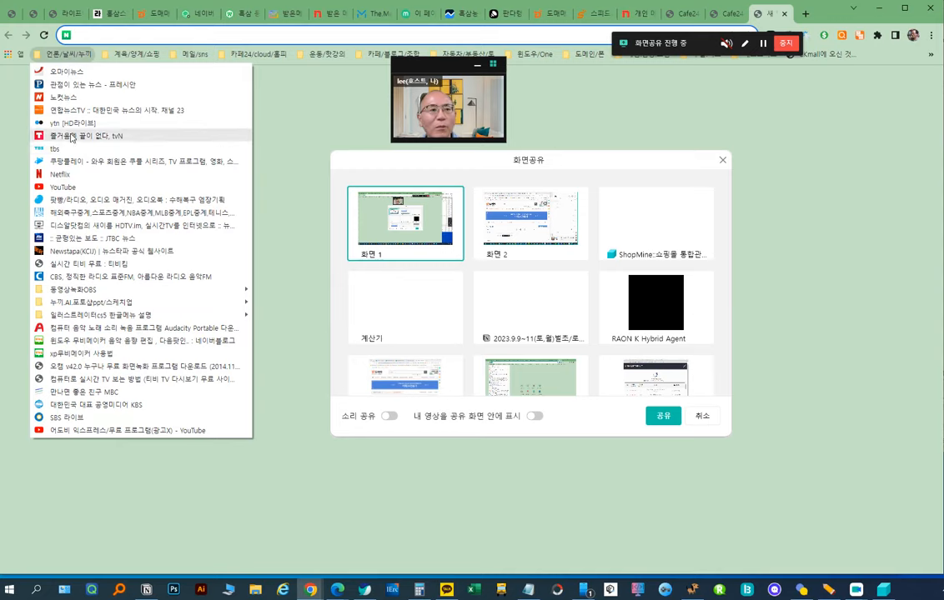
click(76, 189)
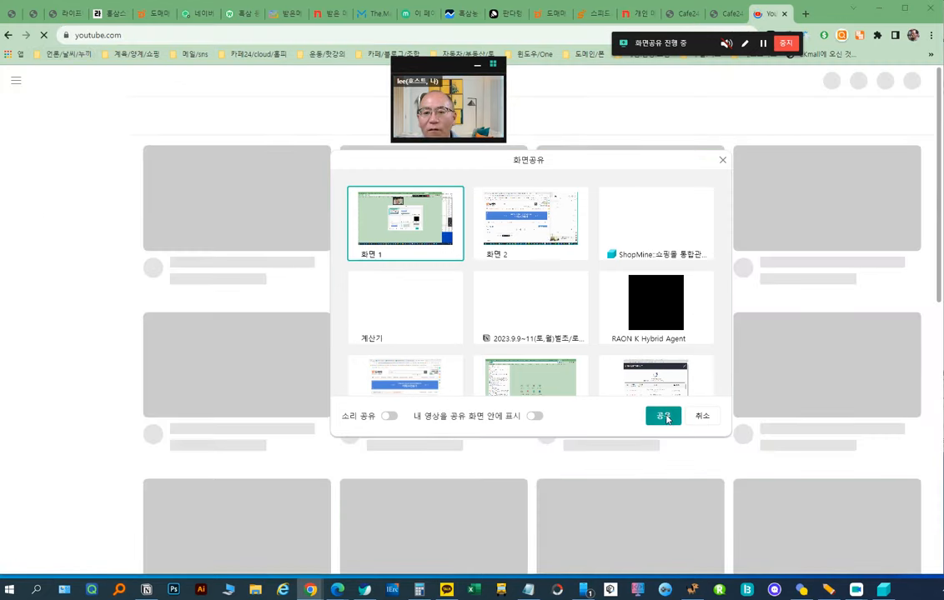
click(664, 416)
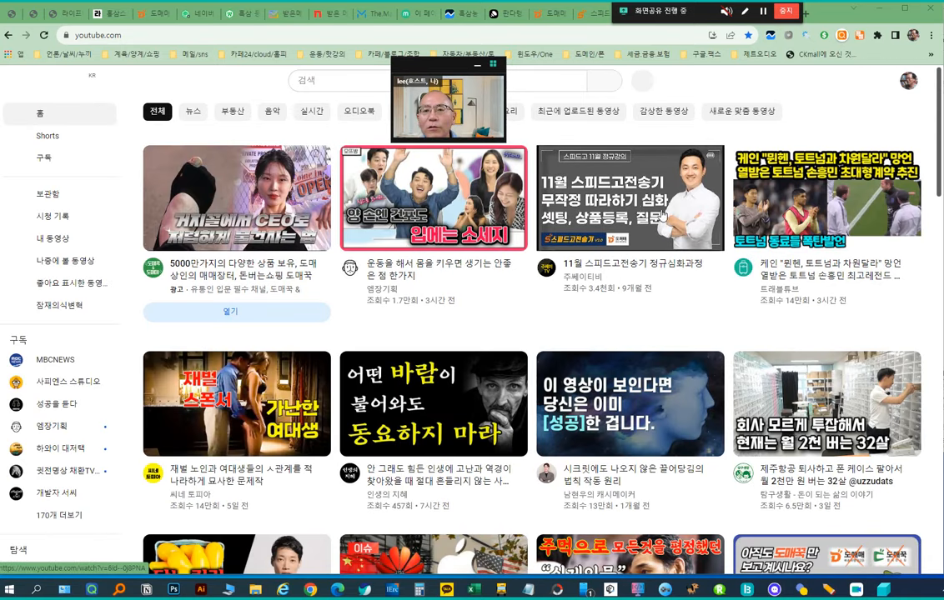
Step: Play the 토트넘 손흥민 video past its ad, close the YouTube page and return to 상품DB보관함
click(819, 209)
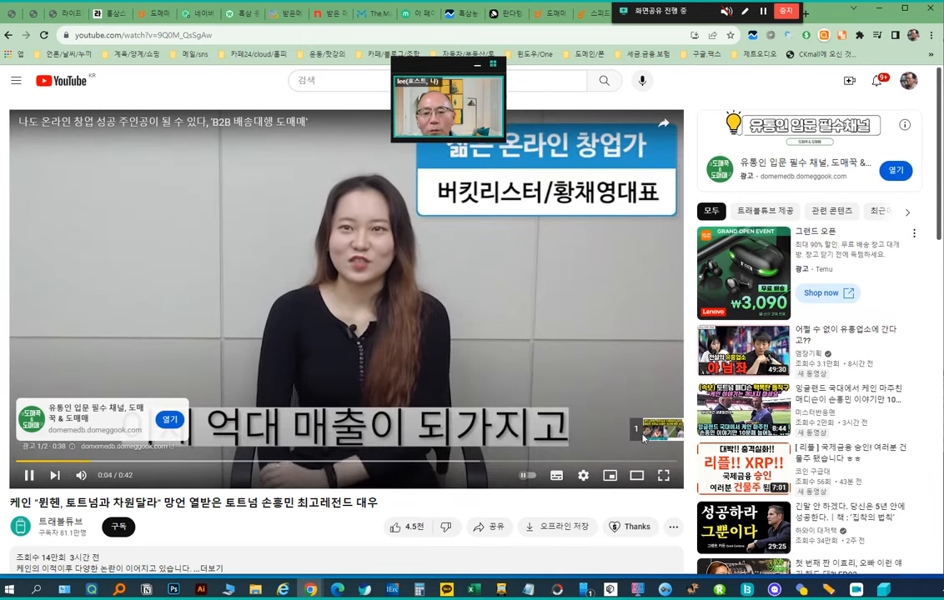
click(655, 431)
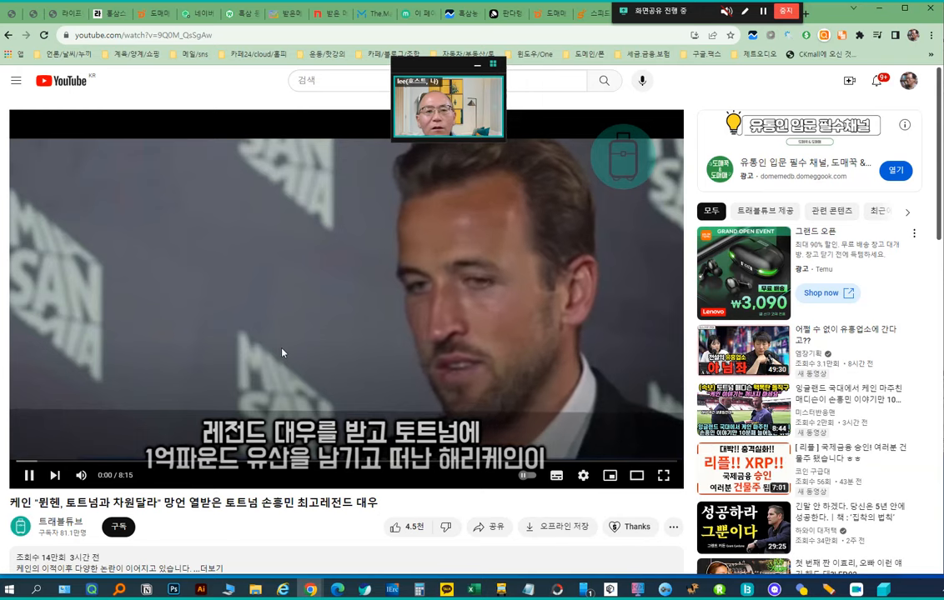
mouse_move(766, 43)
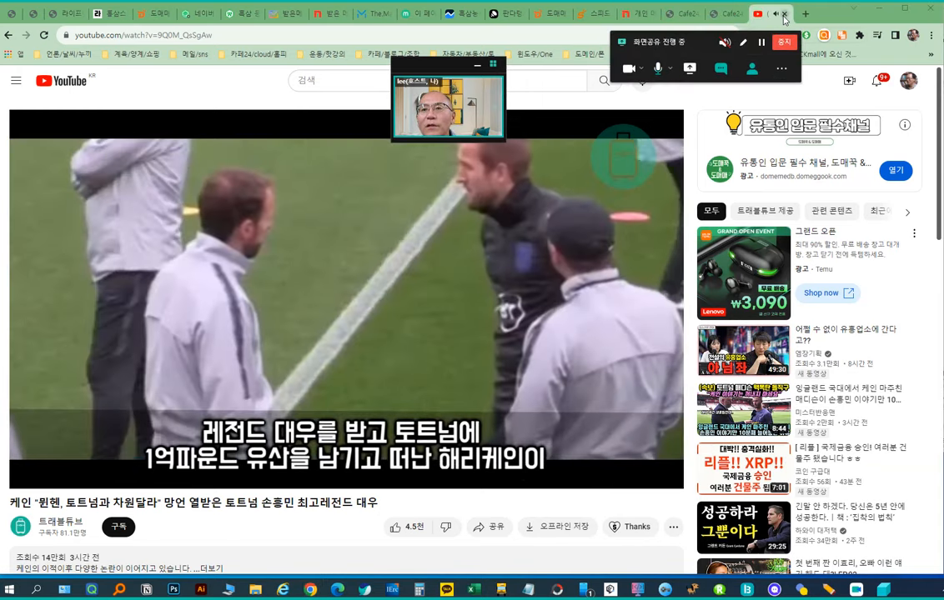
click(582, 17)
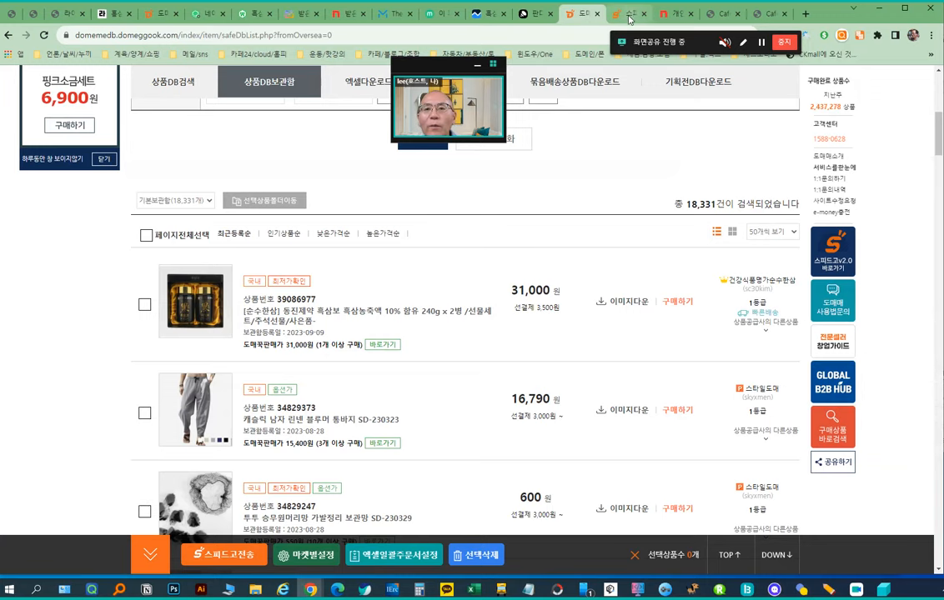
Step: Open the 마켓전송리스트 in 스피드고전송기 and glance at the 0세금관련 mailbox before returning to the list
click(626, 15)
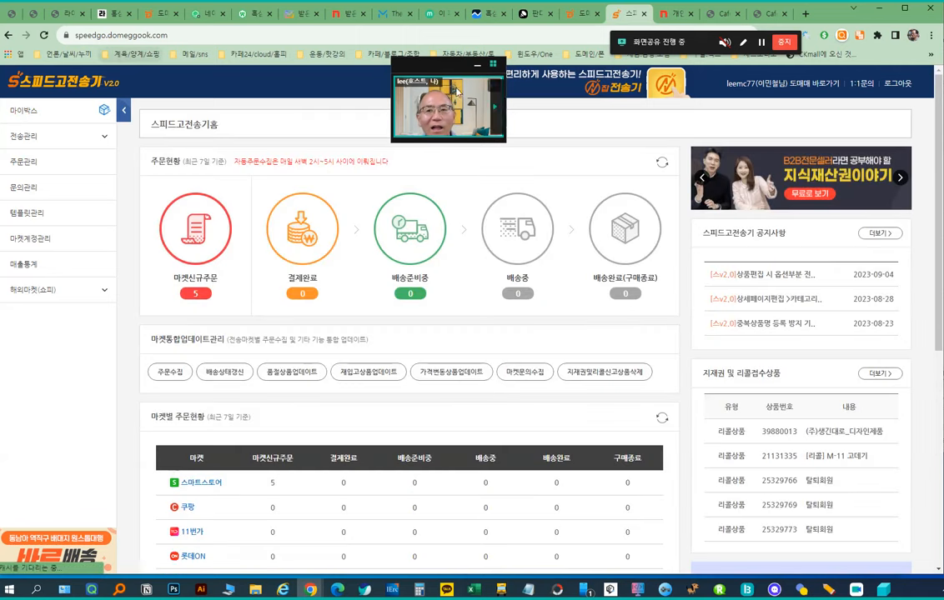
click(29, 133)
click(34, 156)
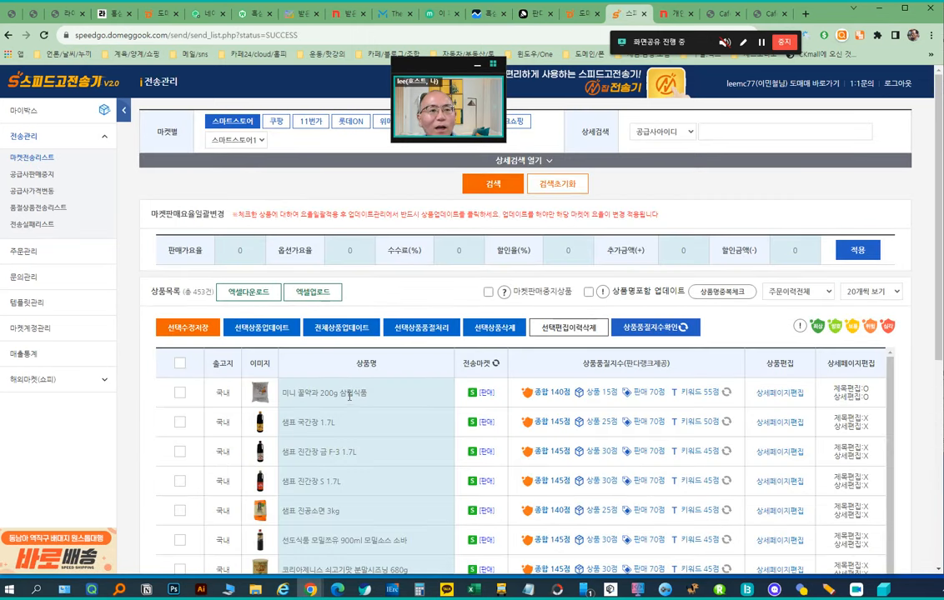
click(673, 15)
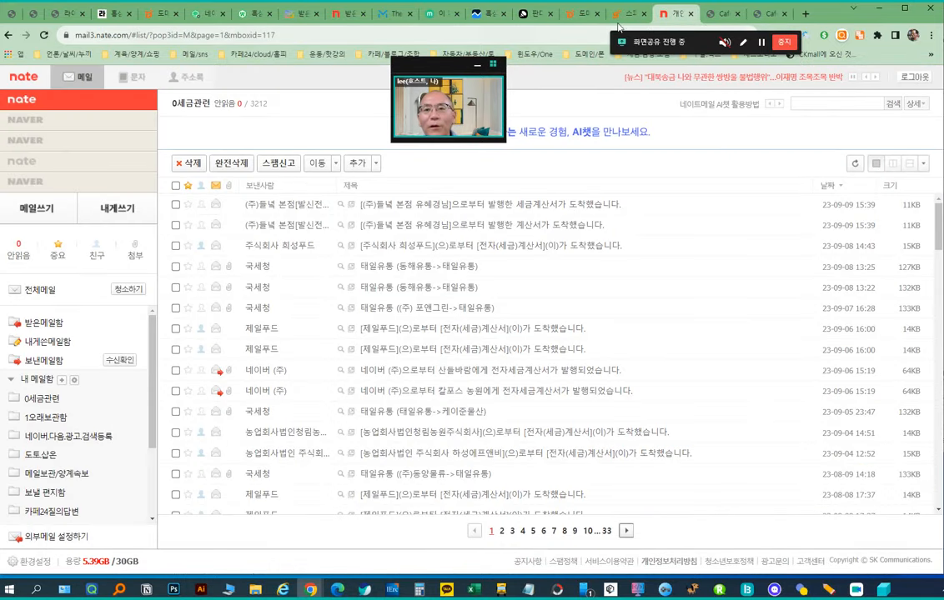
click(627, 15)
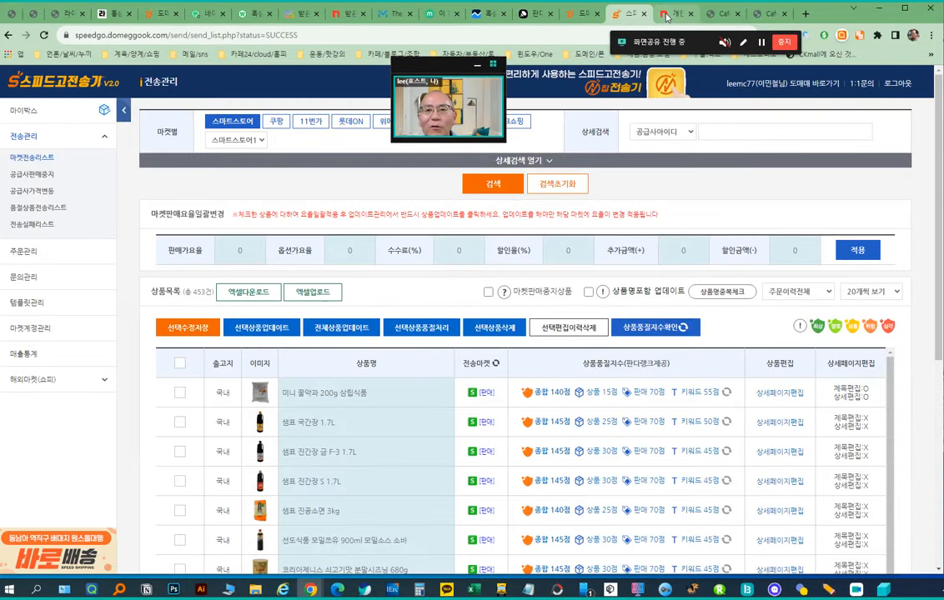
mouse_move(667, 17)
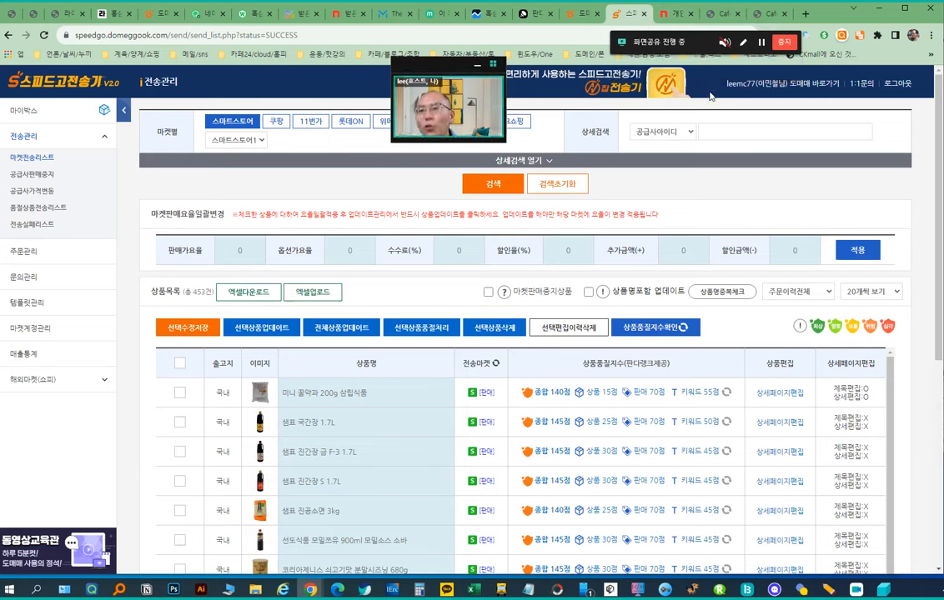
Step: Minimize Chrome and the Edge 카페24전송기 window, keeping the 전체상품재고업데이트 progress window on the desktop
click(878, 10)
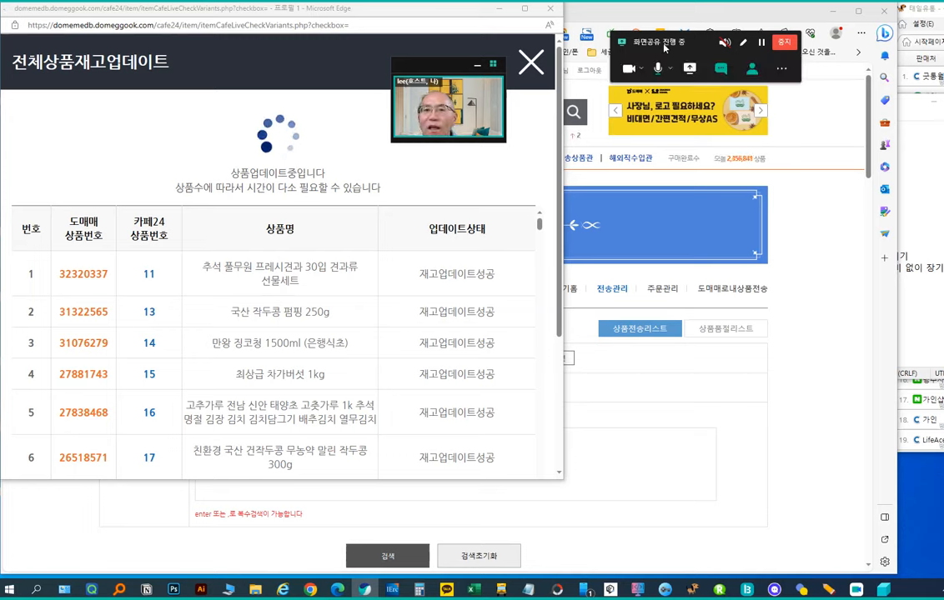
click(734, 13)
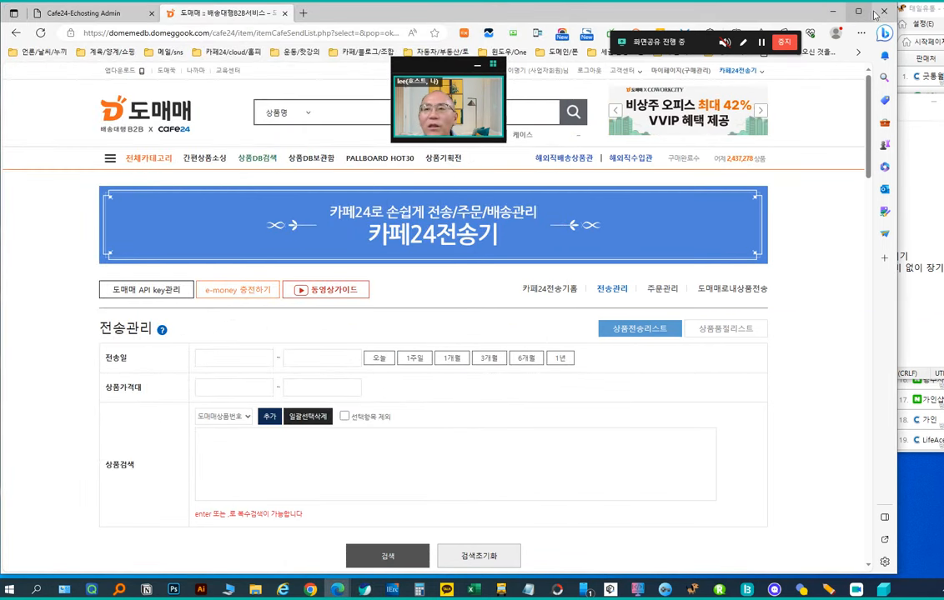
click(834, 13)
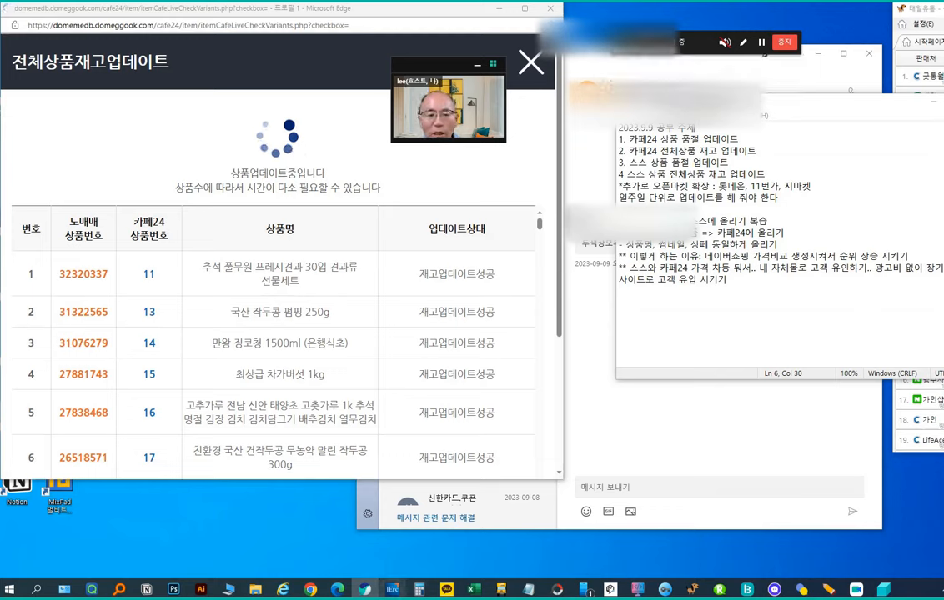
mouse_move(337, 593)
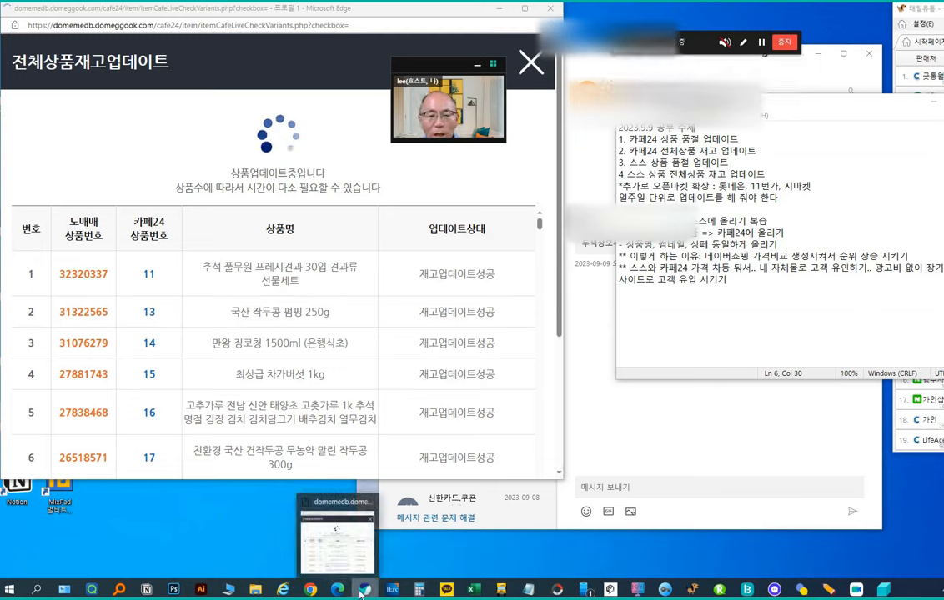
Step: Switch the meeting's screen sharing from 화면 1 to 화면 2
mouse_move(701, 79)
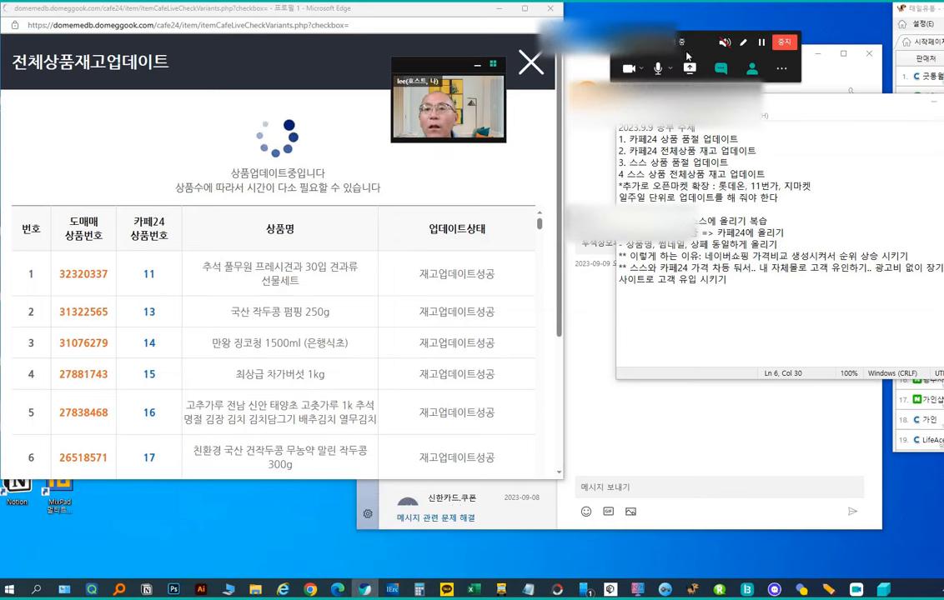
click(688, 68)
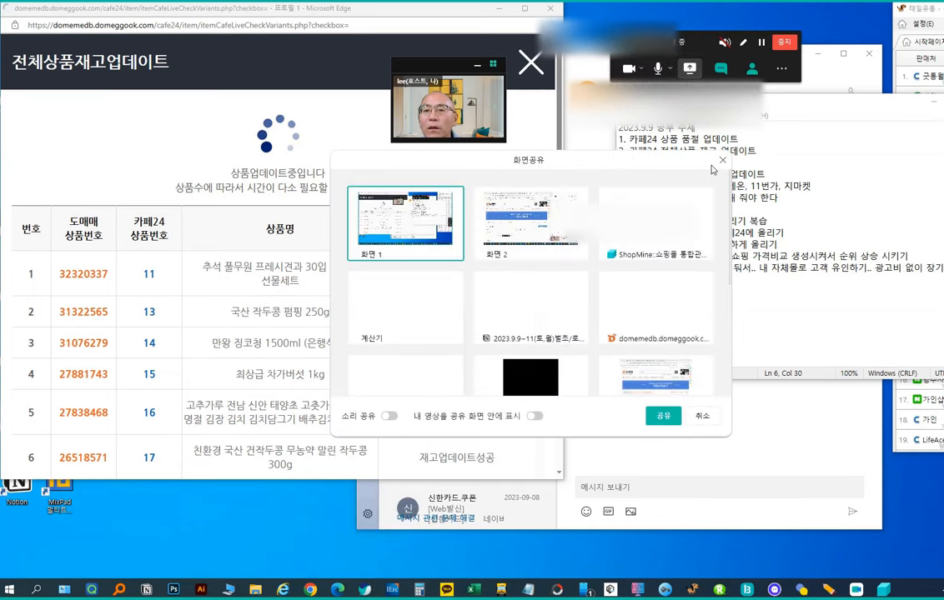
click(538, 242)
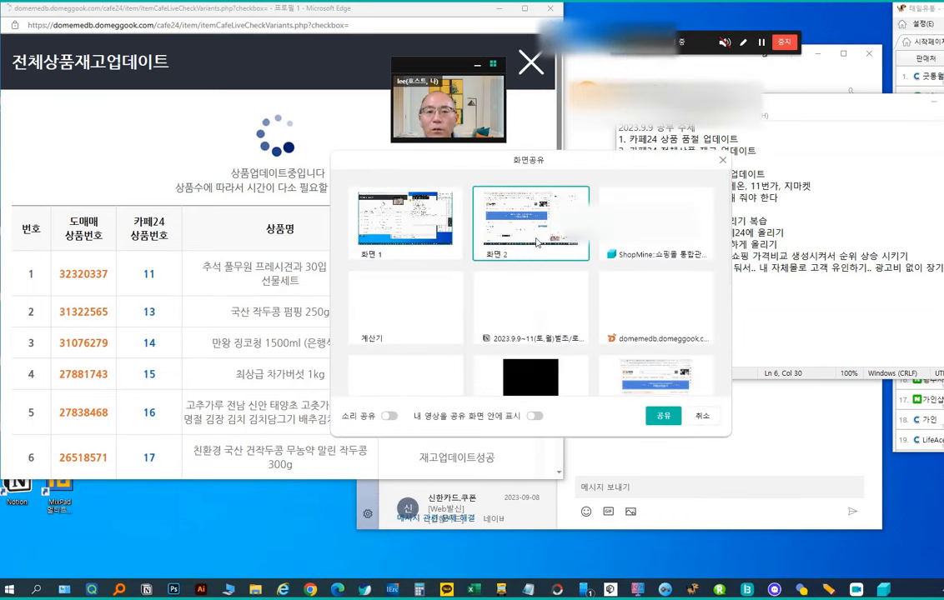
click(663, 415)
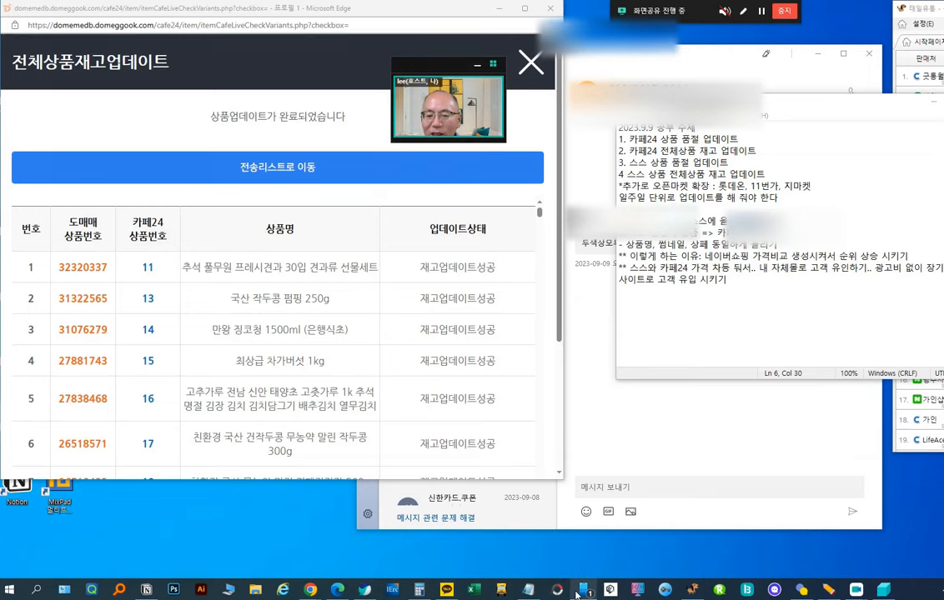
Step: Bring up the customer message conversation, circle the seller's two sold-out replies, close the window and clear the markings
click(510, 517)
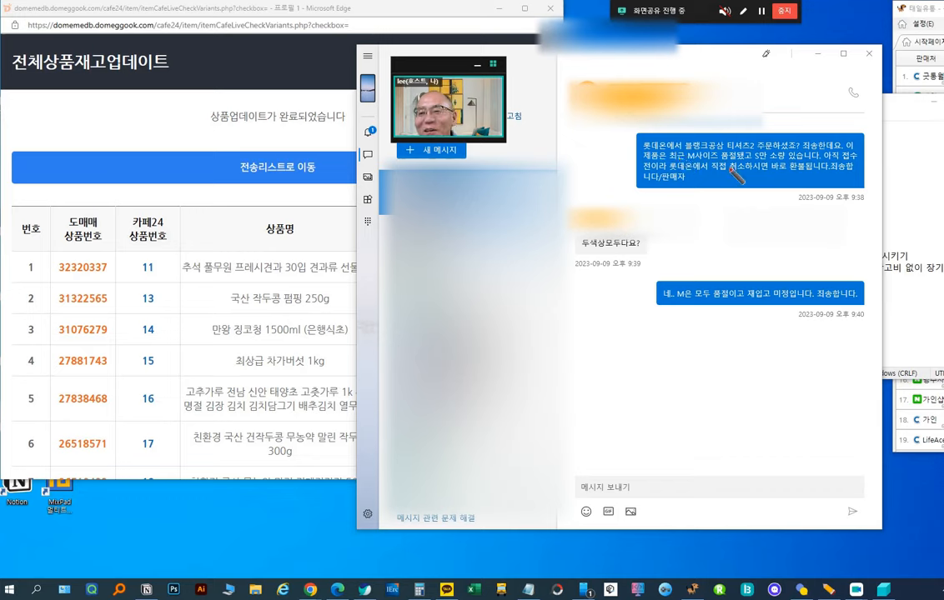
mouse_move(603, 158)
mouse_down()
mouse_move(626, 101)
mouse_move(899, 176)
mouse_move(612, 194)
mouse_move(602, 154)
mouse_up()
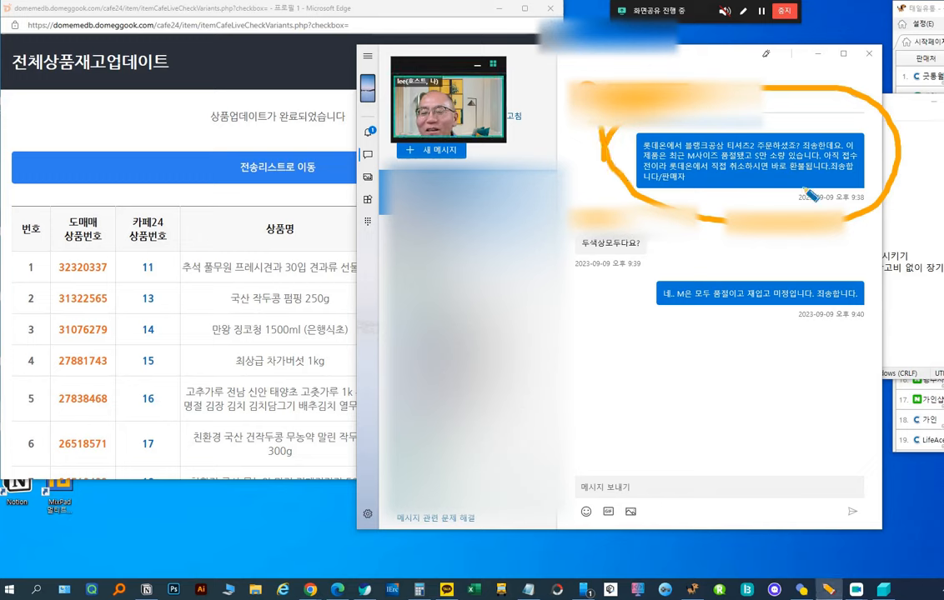
mouse_move(627, 284)
mouse_down()
mouse_move(634, 250)
mouse_move(876, 325)
mouse_move(696, 348)
mouse_move(705, 320)
mouse_up()
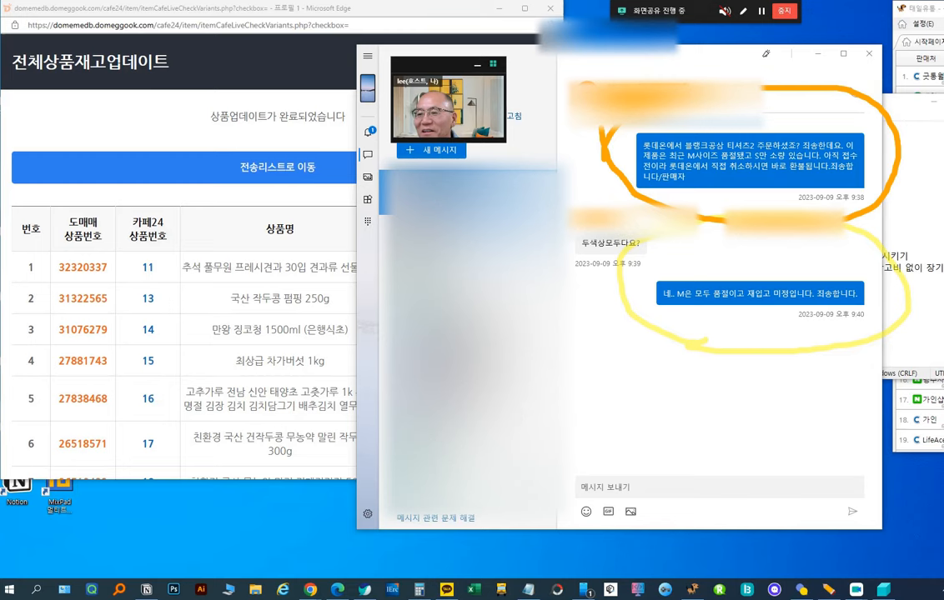
click(871, 55)
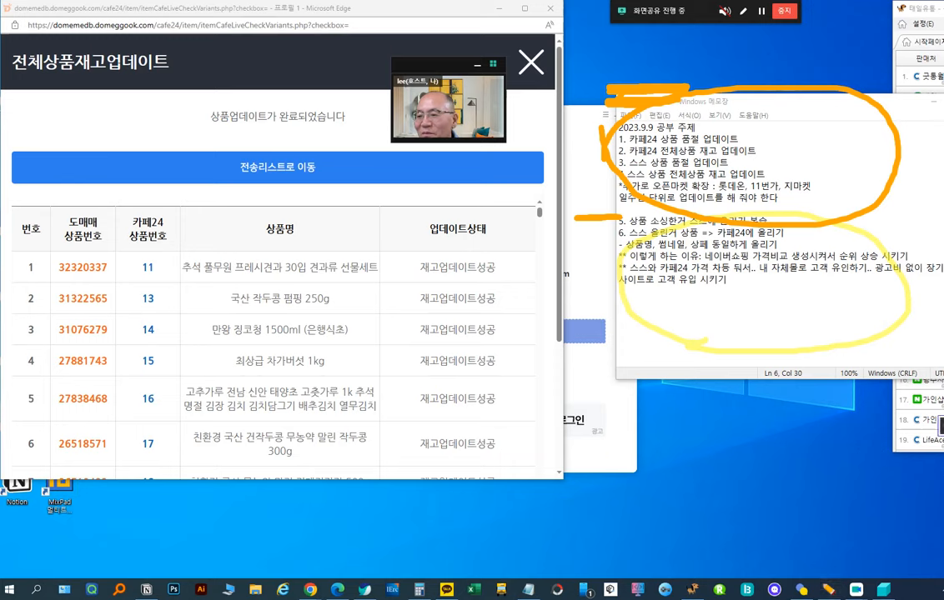
click(941, 426)
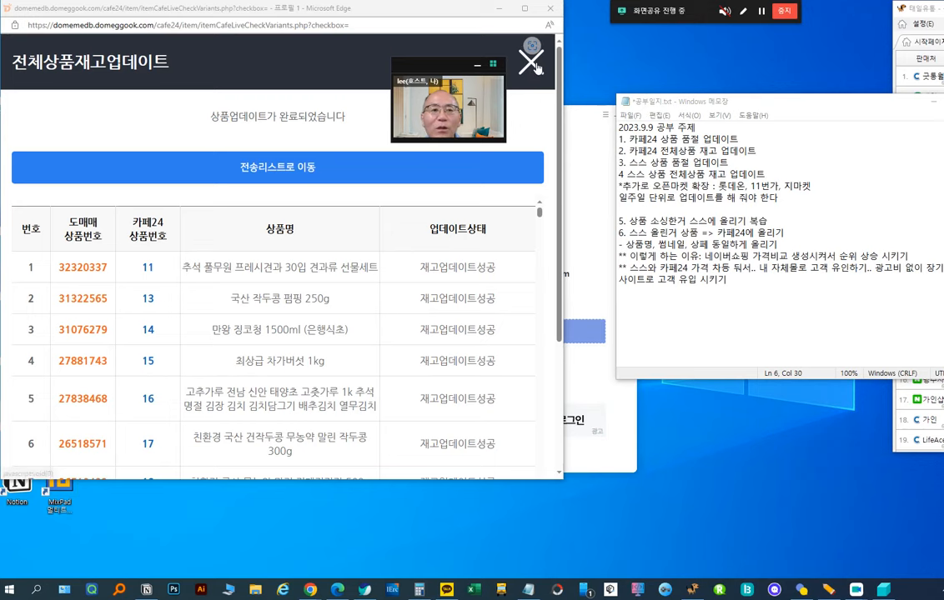
Step: Review the 업데이트상태 results in the 전체상품재고업데이트 list, moving the webcam window off the status column
scroll(375, 325, down, 10)
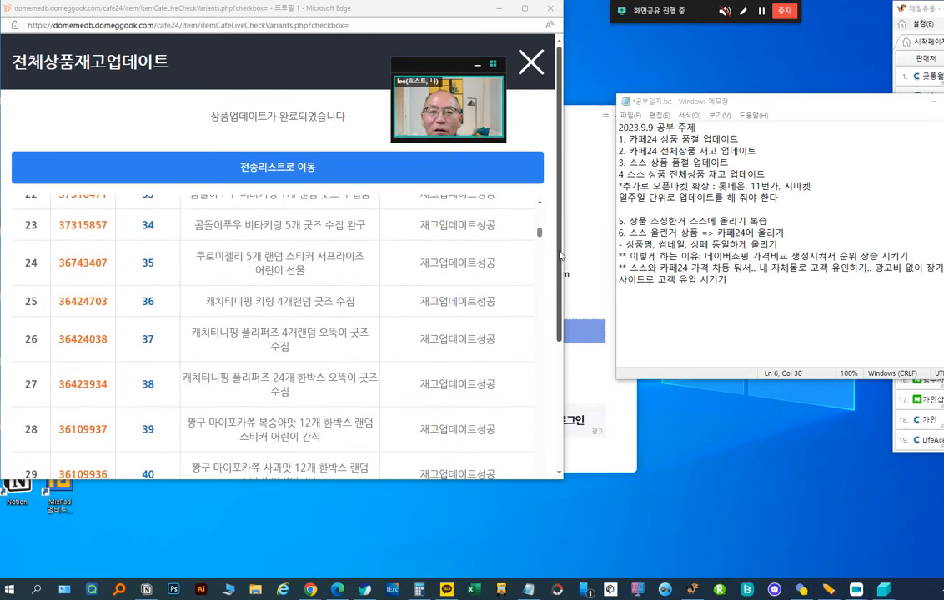
scroll(560, 256, down, 2)
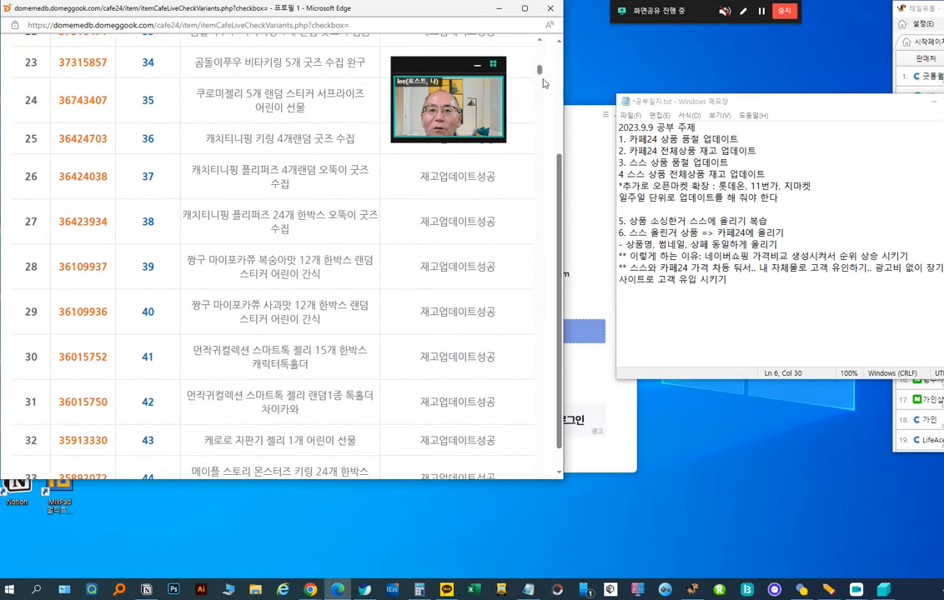
drag(542, 77, 541, 224)
scroll(426, 233, up, 4)
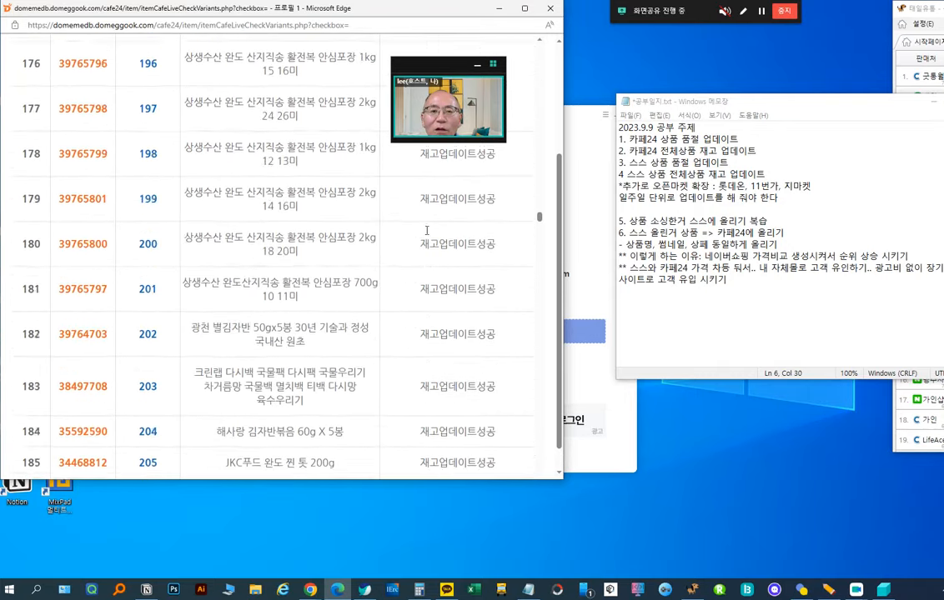
scroll(427, 231, up, 4)
drag(437, 67, 287, 80)
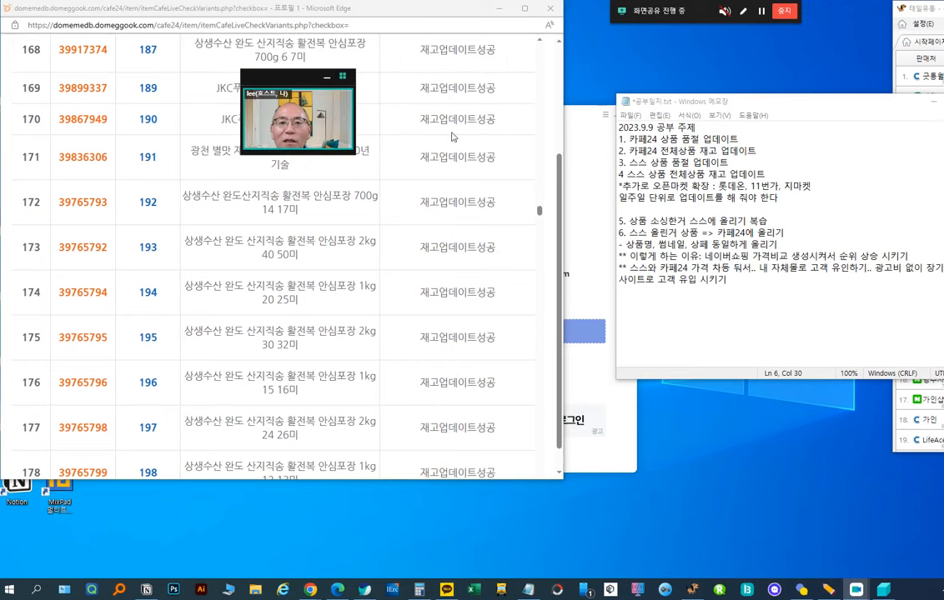
scroll(458, 167, up, 6)
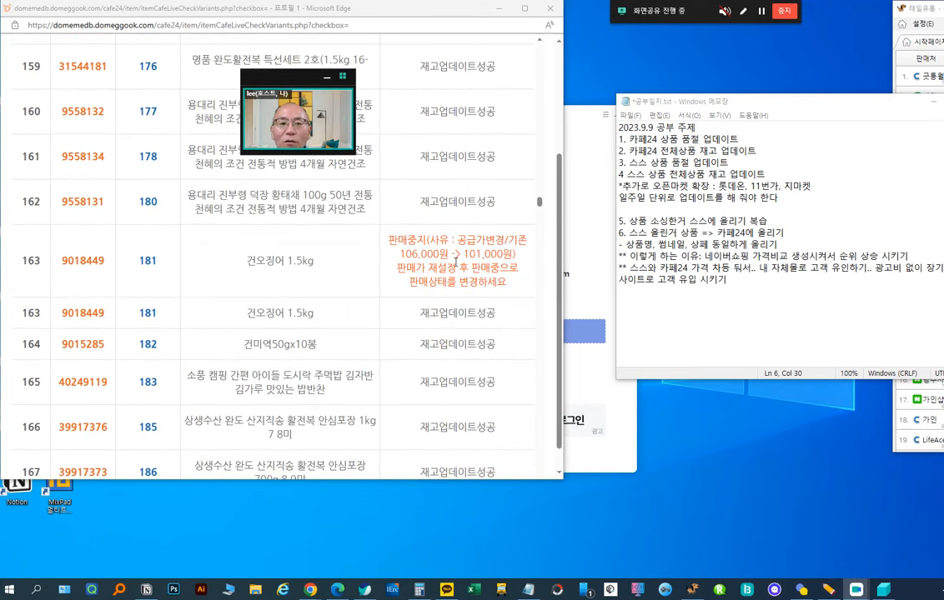
Step: Highlight the 판매중지 supply-price change reason, product name and changed price of item 163, 건오징어 1.5kg, in the update results
drag(388, 245, 524, 260)
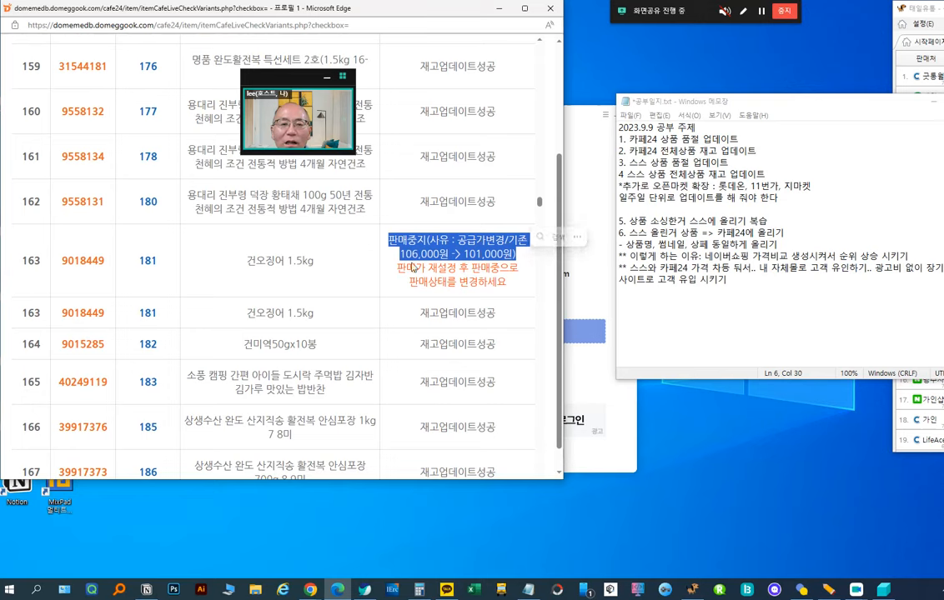
mouse_move(250, 260)
mouse_down()
mouse_move(314, 261)
mouse_move(250, 271)
mouse_up()
click(494, 268)
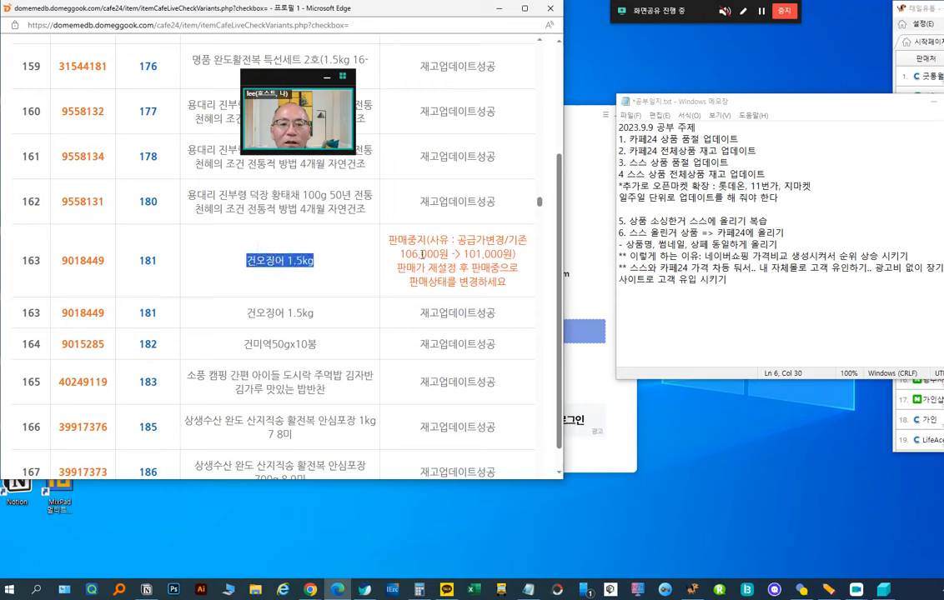
drag(465, 253, 512, 254)
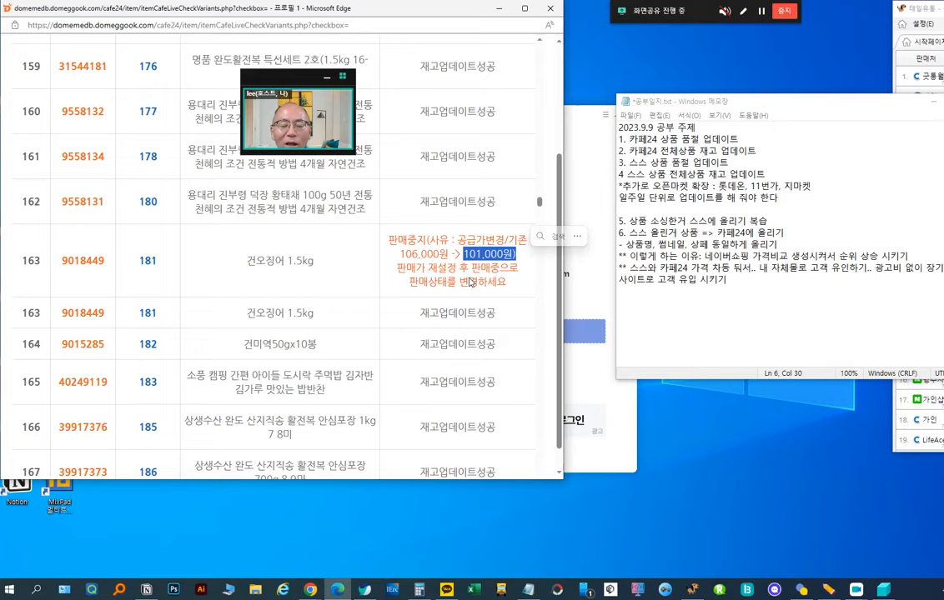
scroll(475, 280, down, 10)
scroll(470, 277, down, 20)
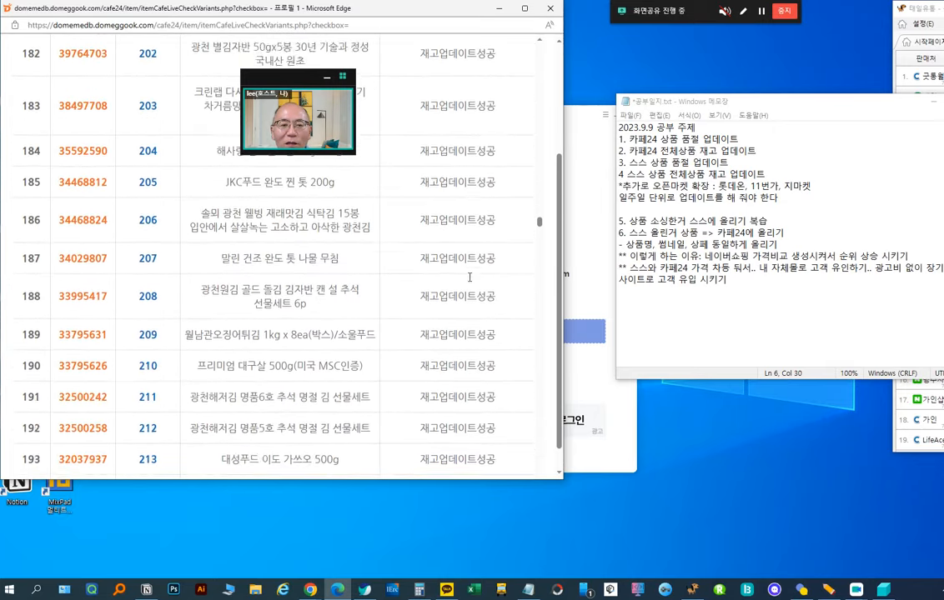
Step: Highlight the 판매중지 reason of item 215, the 재래김 설 추석 선물세트, and look through the results that follow
scroll(475, 272, up, 5)
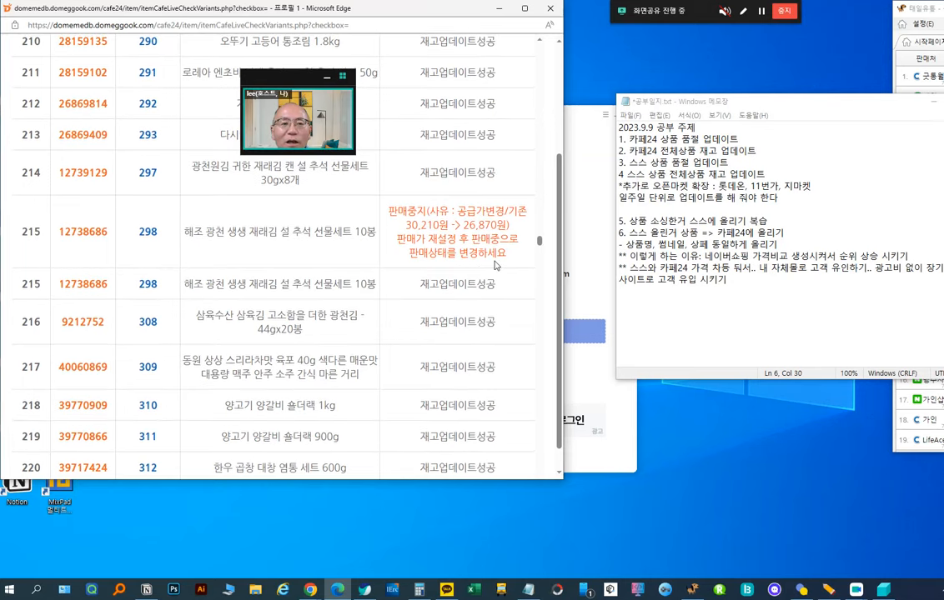
drag(496, 265, 397, 211)
scroll(386, 211, down, 20)
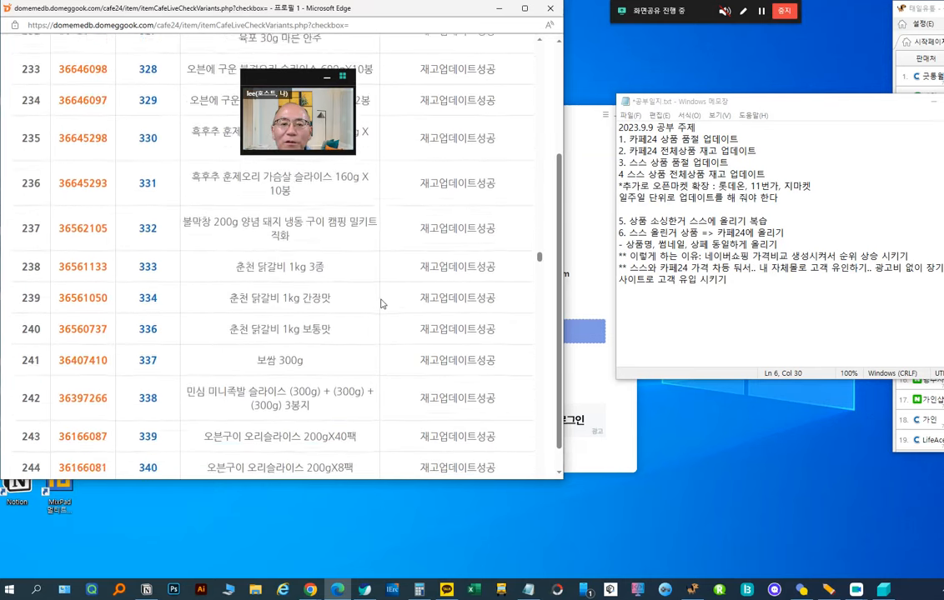
scroll(406, 304, down, 20)
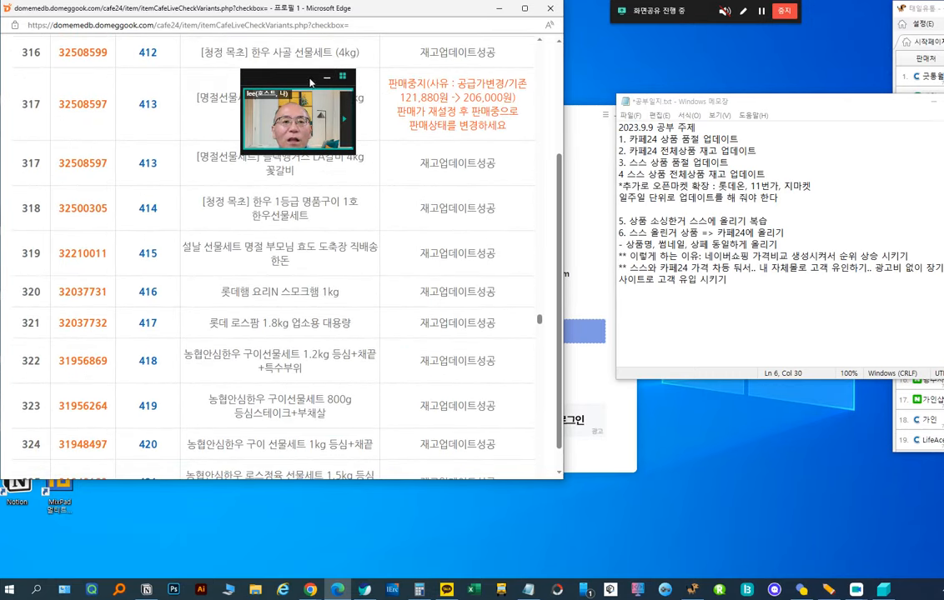
Step: Move the webcam window off item 317, 블랙앵거스 LA갈비 4kg, and highlight its supply-price change reason
drag(311, 81, 313, 160)
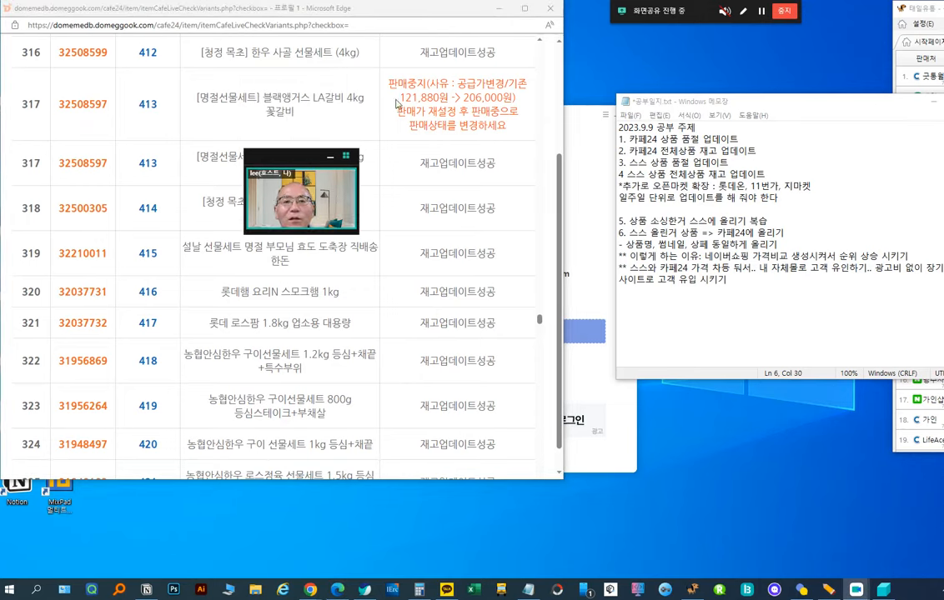
drag(399, 97, 443, 97)
click(465, 99)
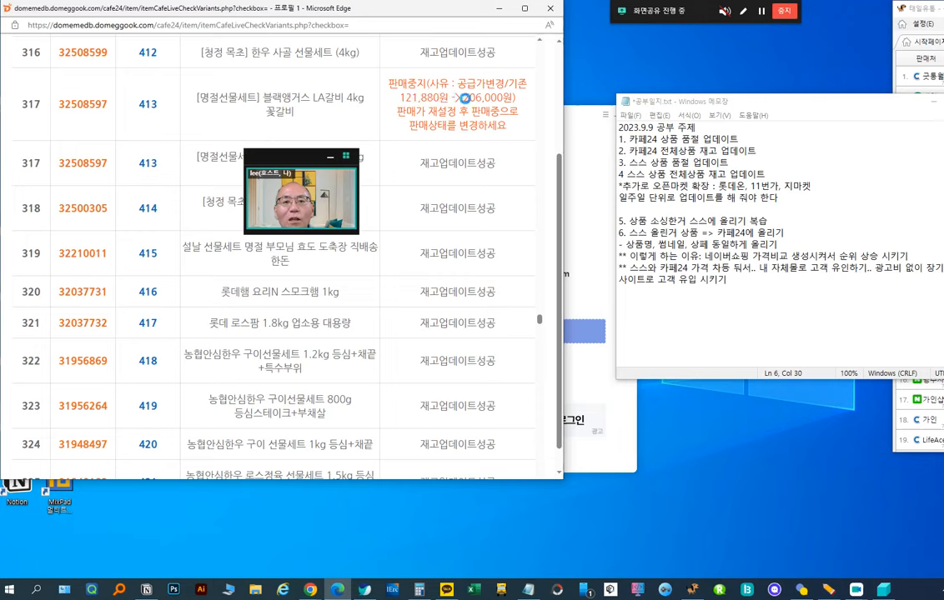
drag(510, 98, 389, 83)
scroll(483, 312, down, 15)
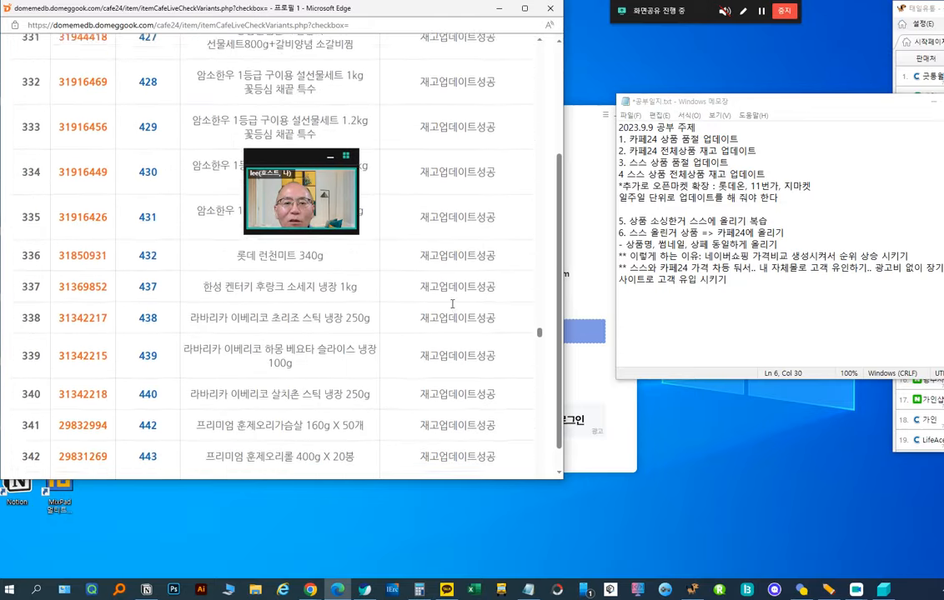
Step: Review the remaining update results through the end of the list and highlight the 업데이트성공상품 count
scroll(483, 321, down, 20)
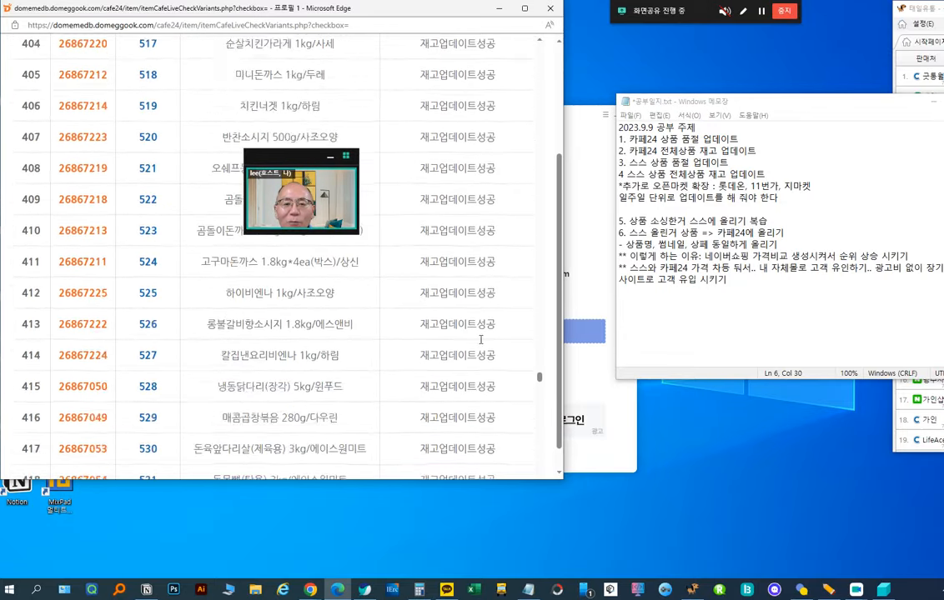
scroll(497, 353, down, 20)
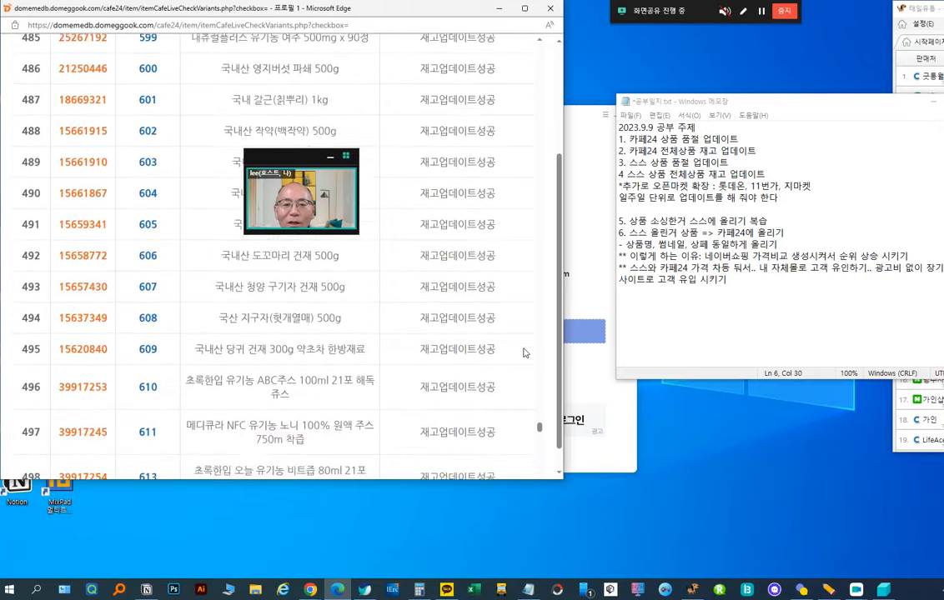
scroll(523, 360, down, 12)
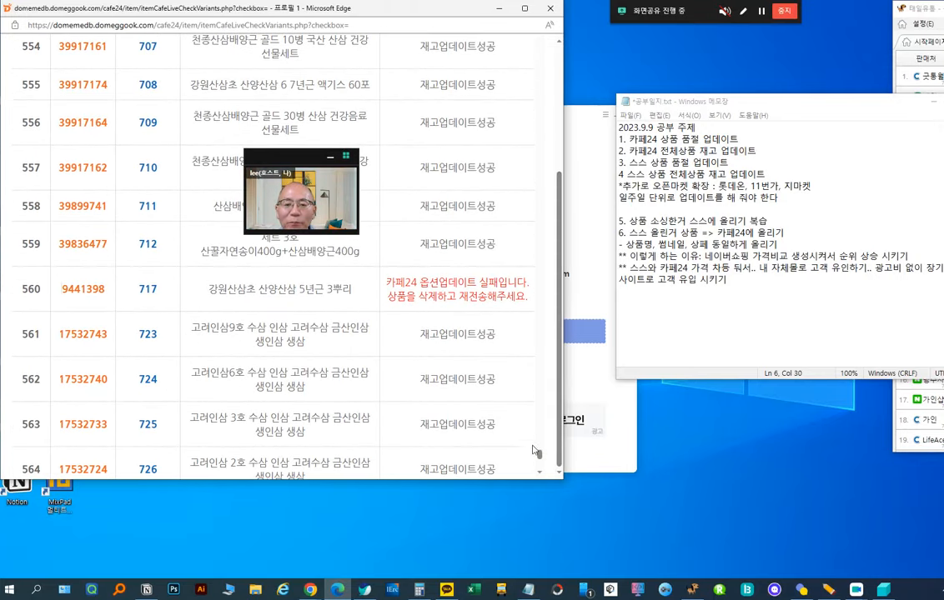
scroll(537, 452, down, 5)
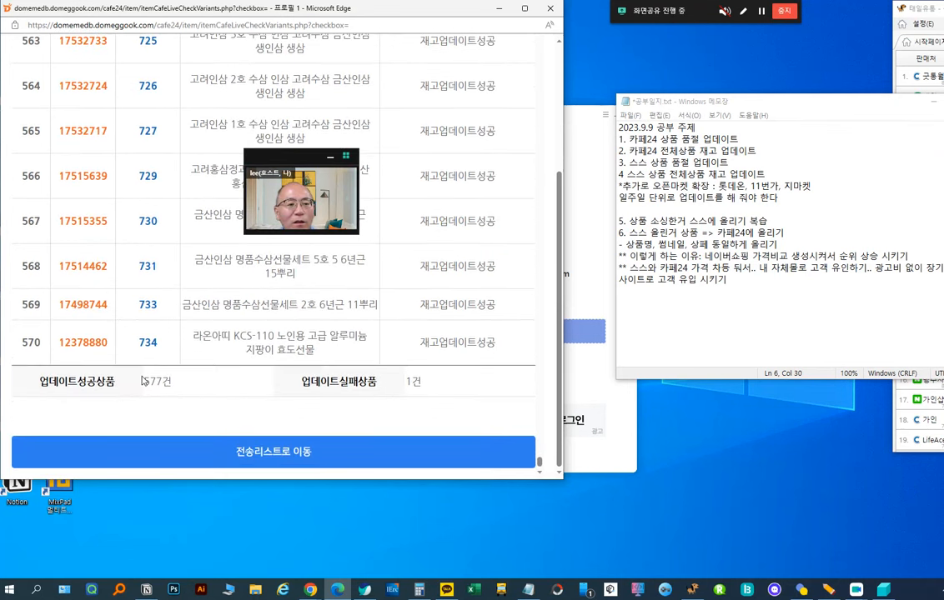
drag(143, 381, 162, 381)
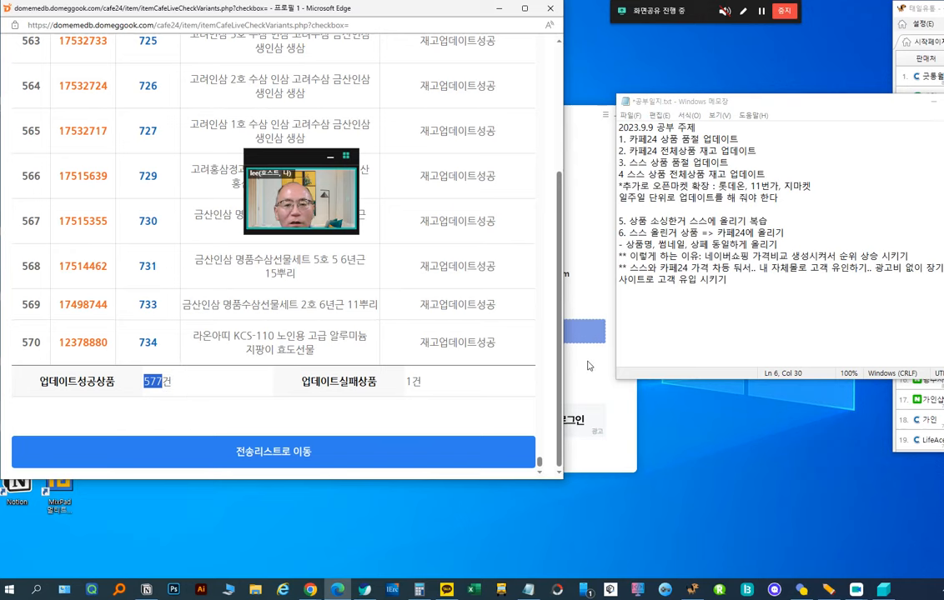
scroll(213, 157, up, 3)
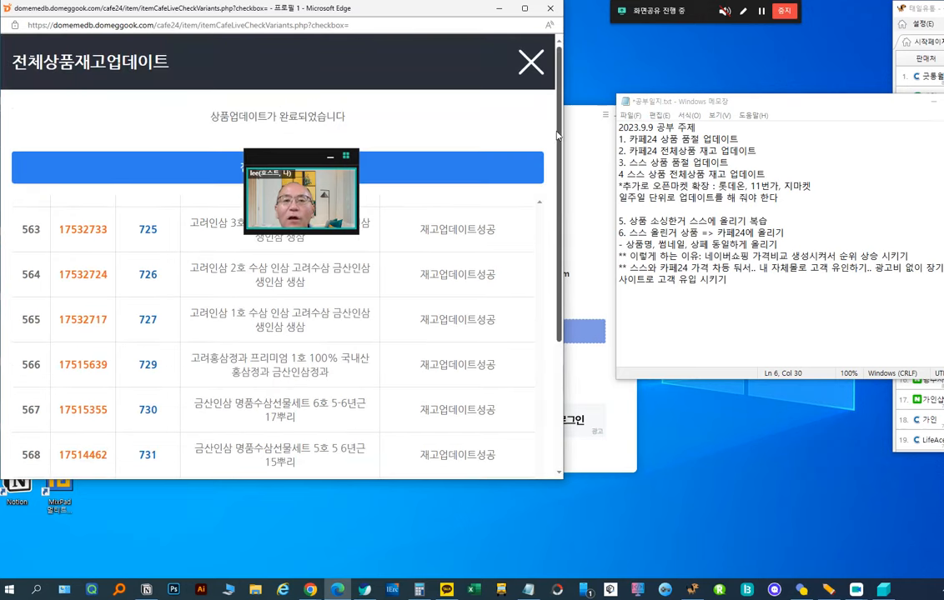
scroll(412, 407, down, 5)
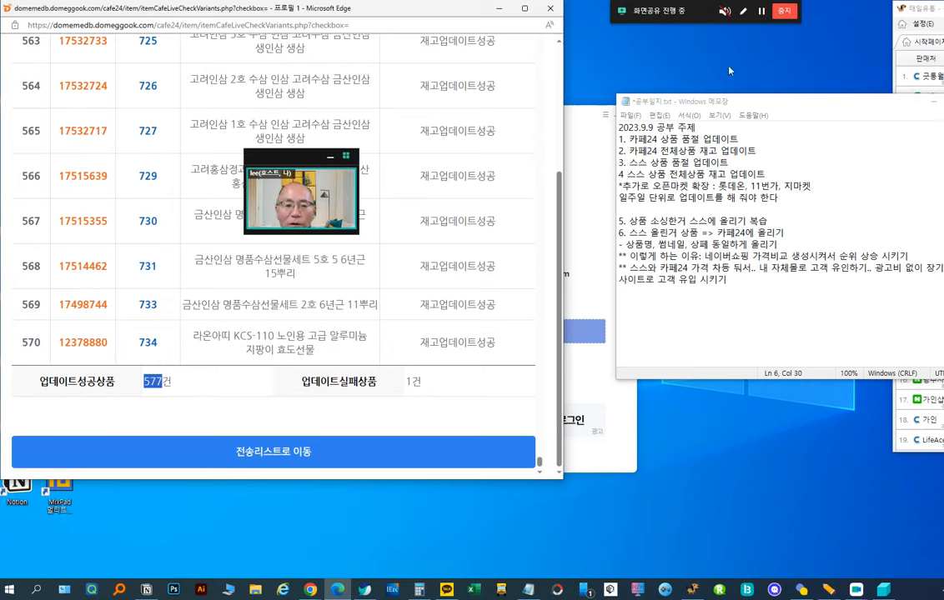
Step: Switch the meeting's screen sharing to 화면 1
mouse_move(692, 11)
click(689, 36)
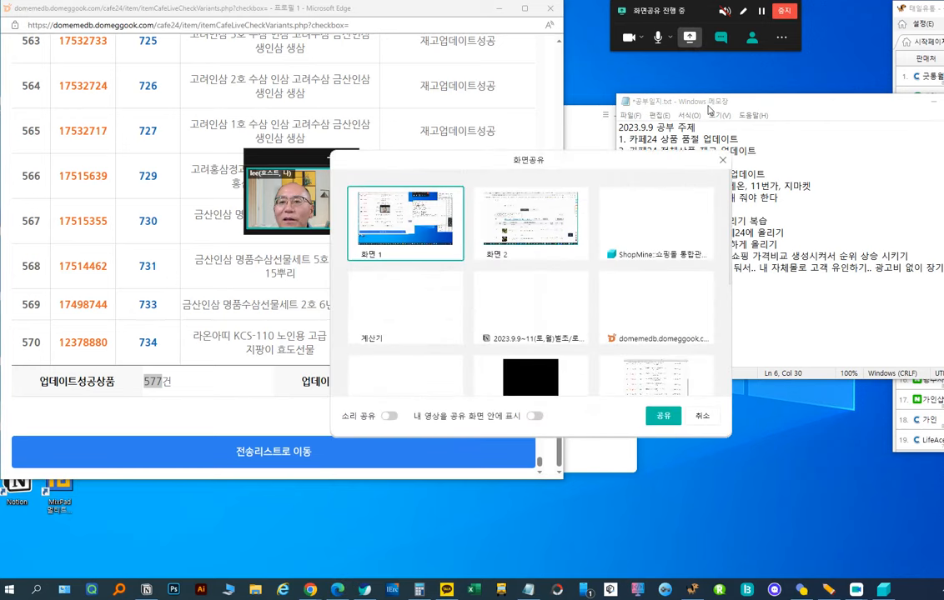
click(656, 415)
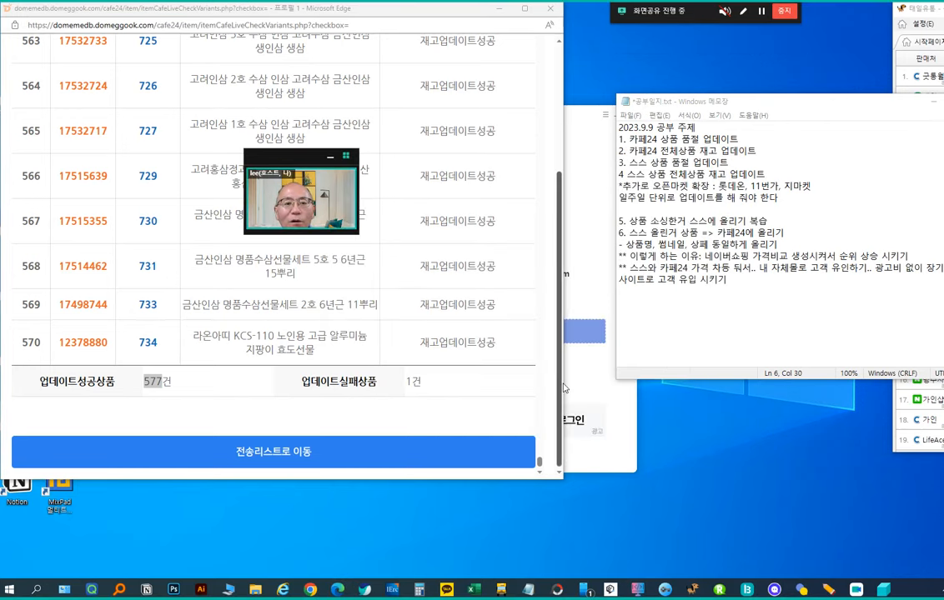
Step: Recheck the last update results, then minimize the 전체상품재고업데이트 window and the messenger login window
scroll(392, 331, up, 3)
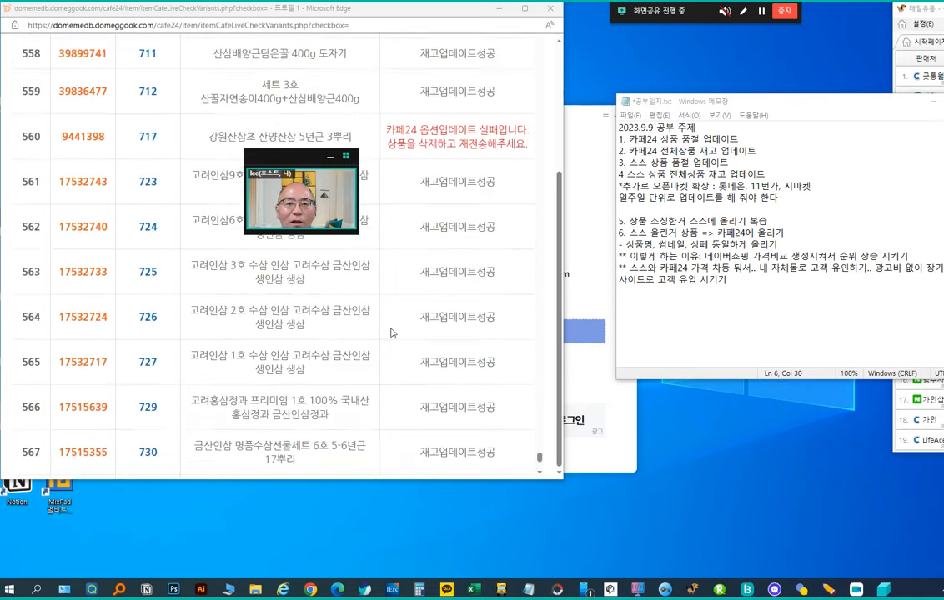
scroll(421, 319, down, 3)
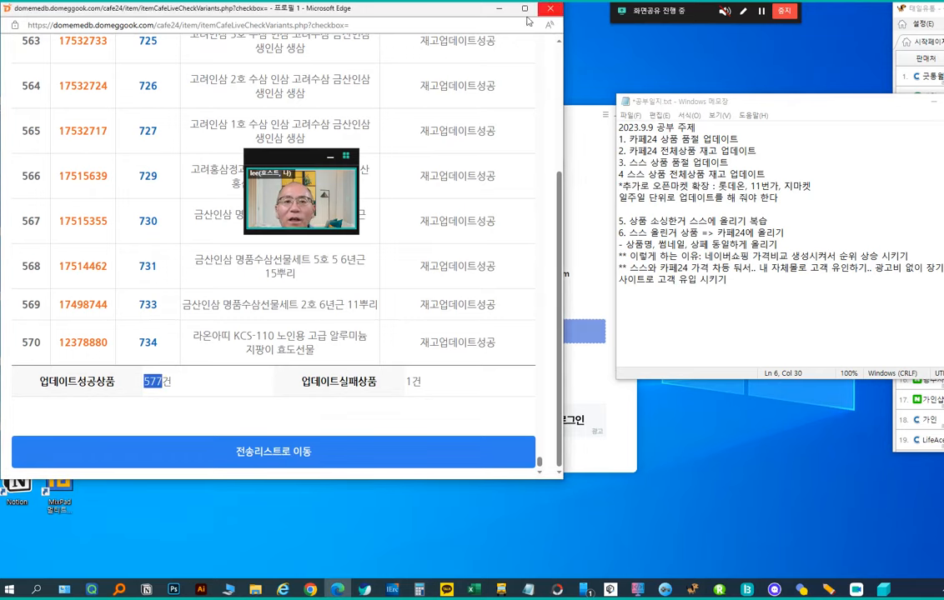
click(498, 7)
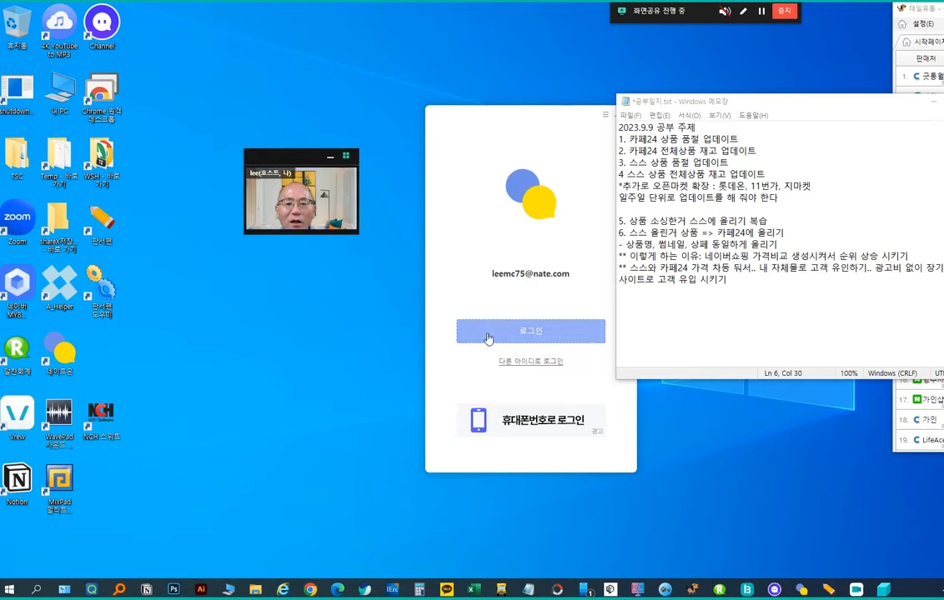
click(539, 333)
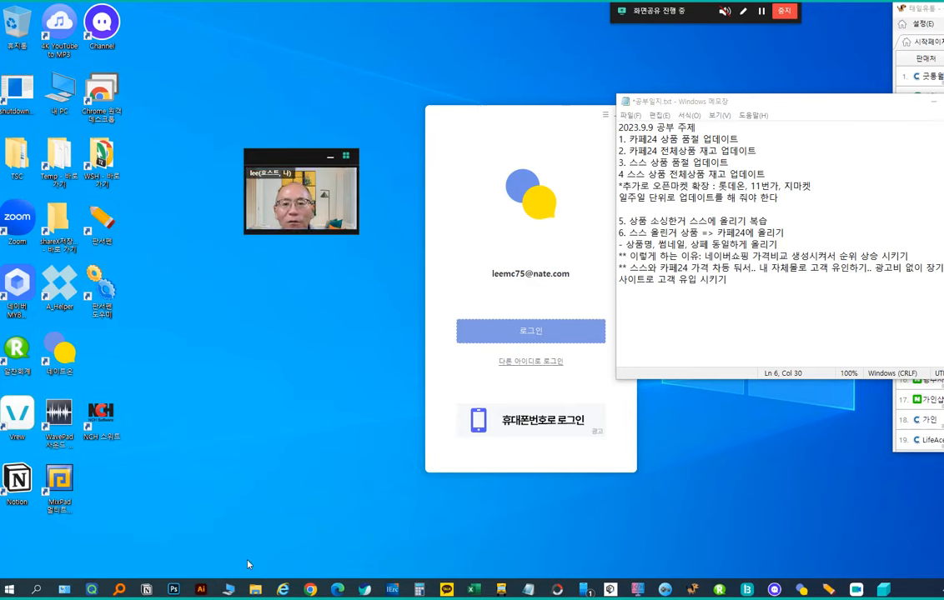
click(613, 119)
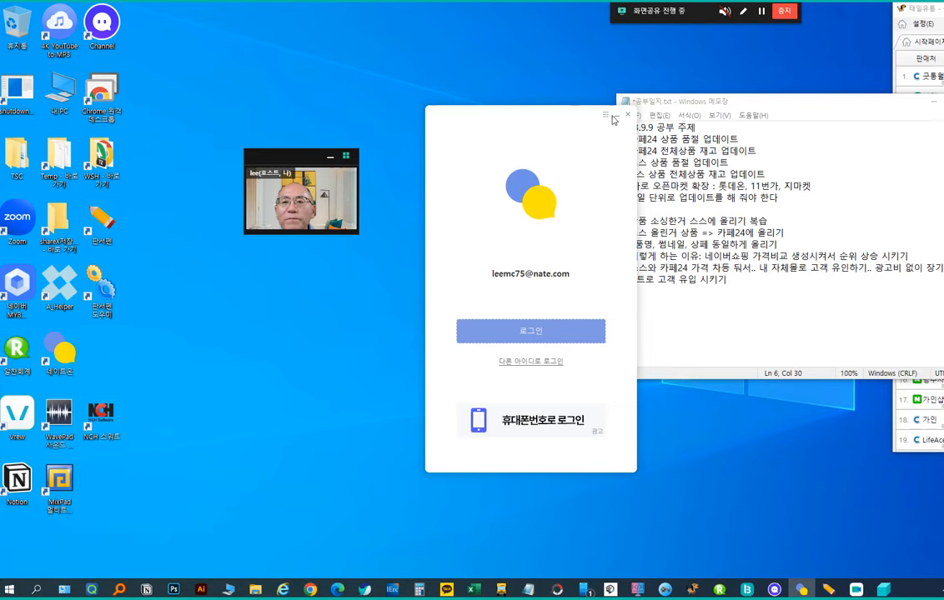
click(619, 116)
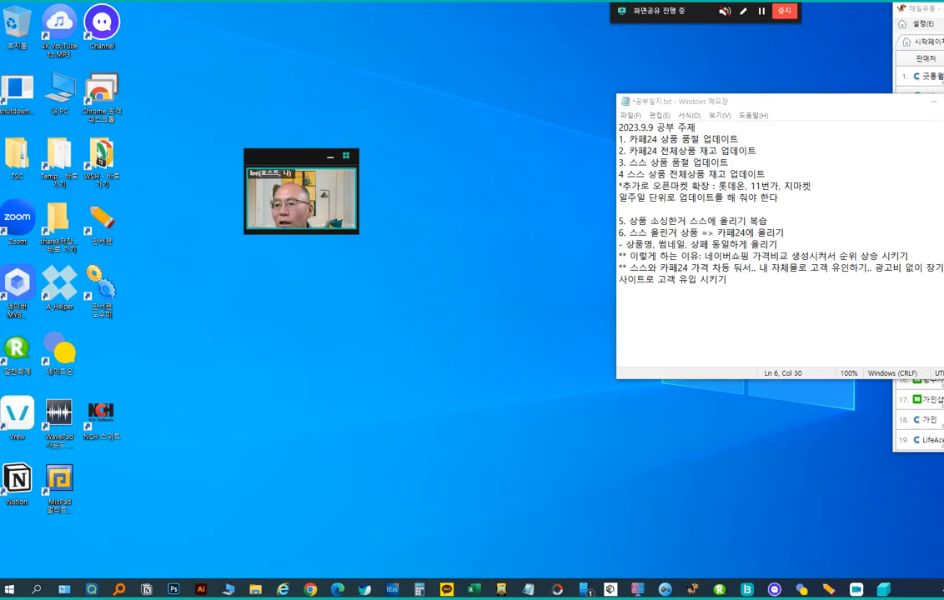
Step: Mark the first three study topics in the 공부일지.txt note with the yellow highlighter pen, from 카페24 상품 품절 업데이트 to 스스 상품 품절 업데이트
key(F2)
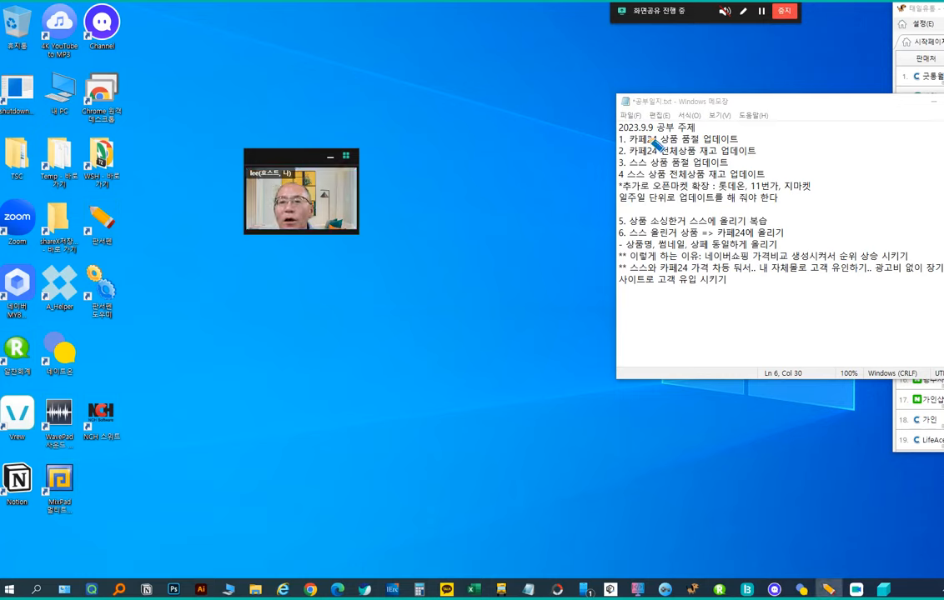
drag(648, 139, 738, 139)
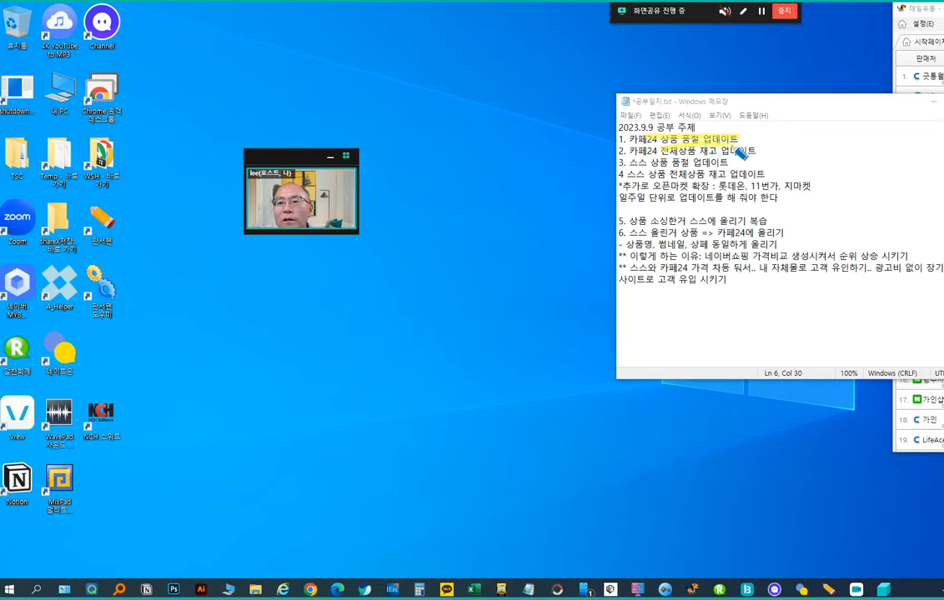
drag(682, 157, 756, 151)
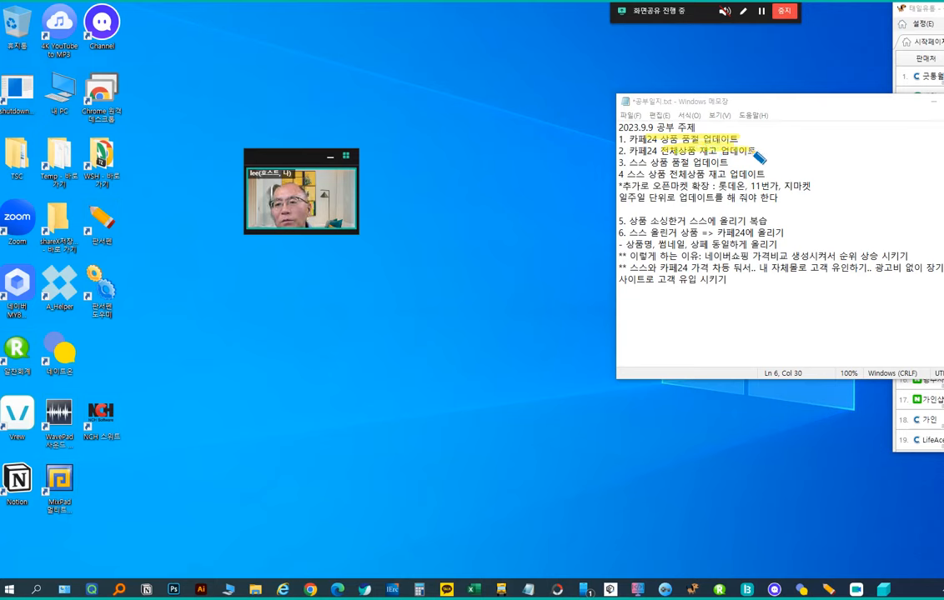
drag(670, 166, 731, 166)
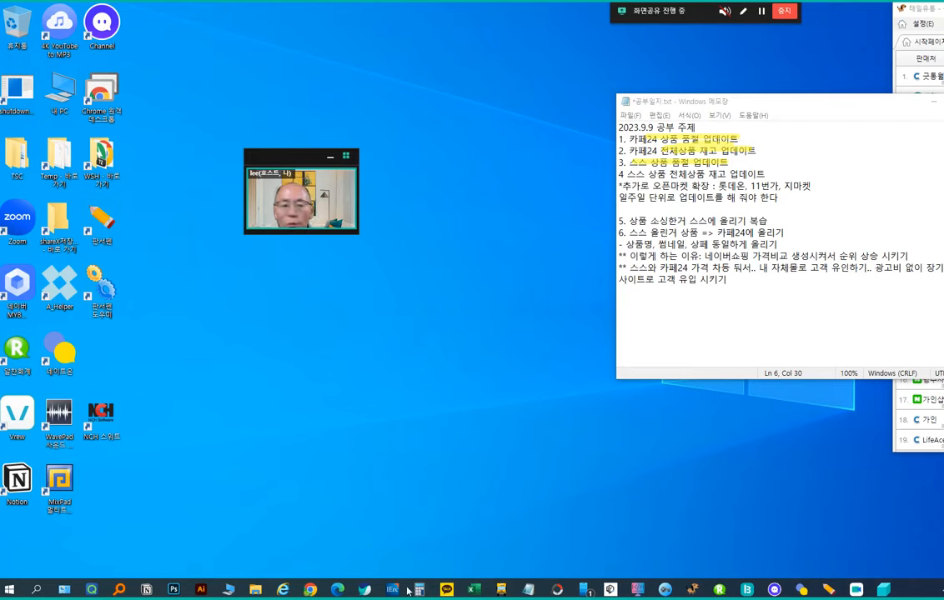
Step: Switch to the 스피드고전송기2.0 window in Chrome and move the sharing toolbar off the browser tabs and the webcam window off the market filters
right_click(311, 589)
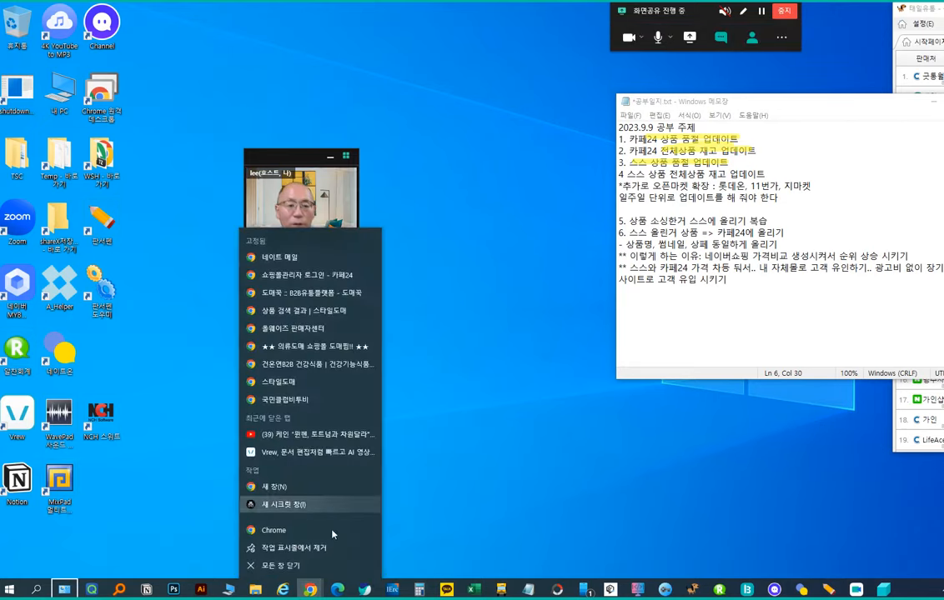
click(312, 591)
click(312, 591)
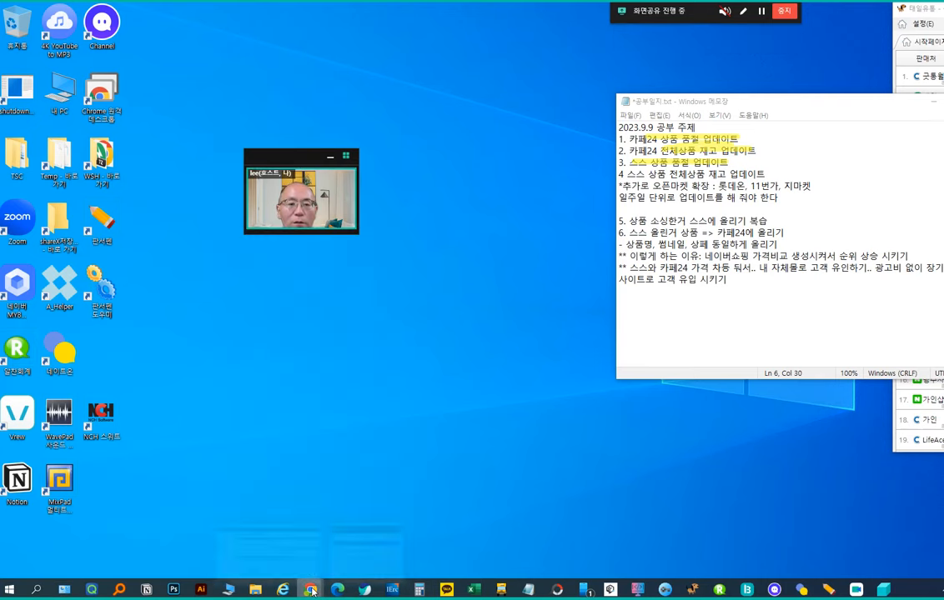
click(311, 588)
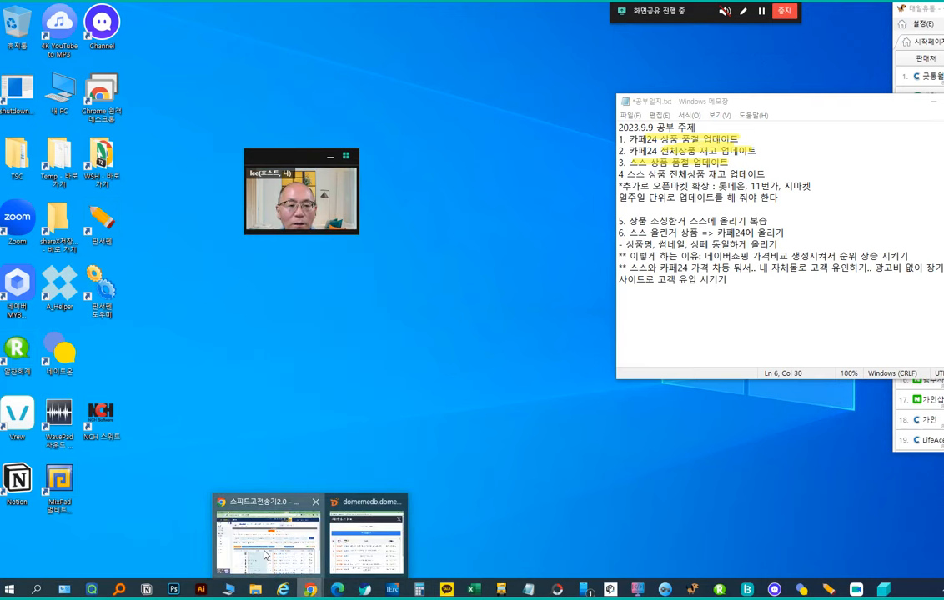
click(268, 554)
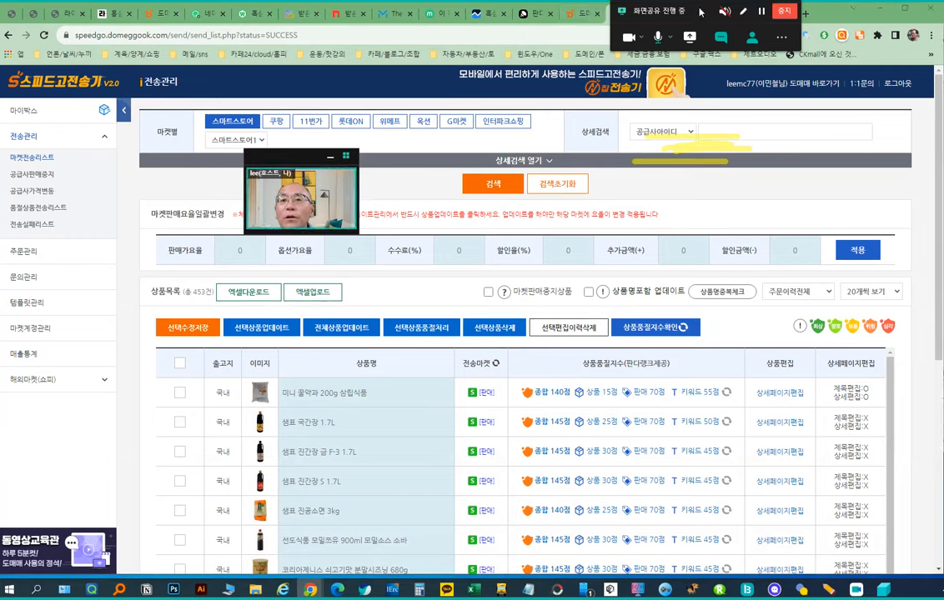
drag(703, 11, 713, 52)
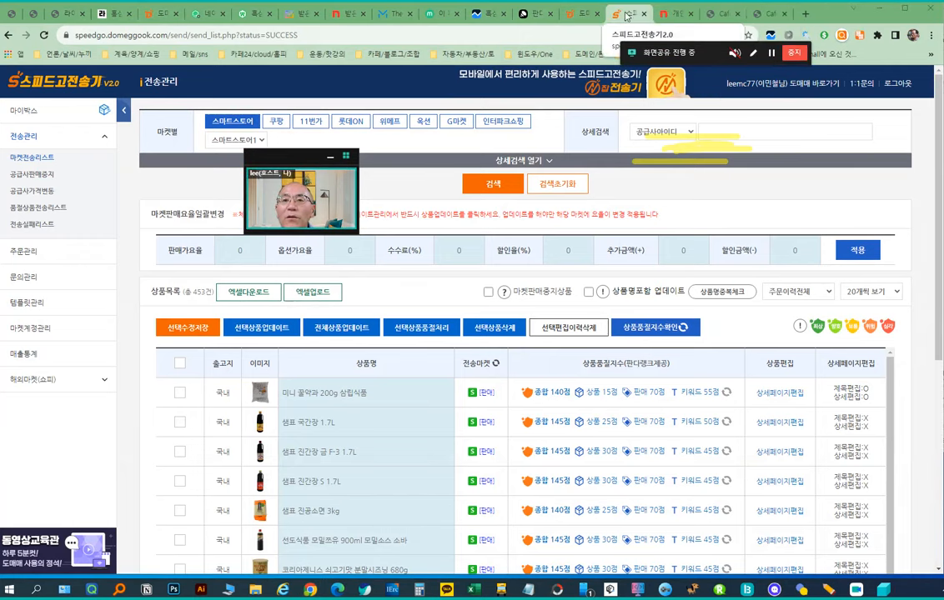
drag(306, 159, 810, 110)
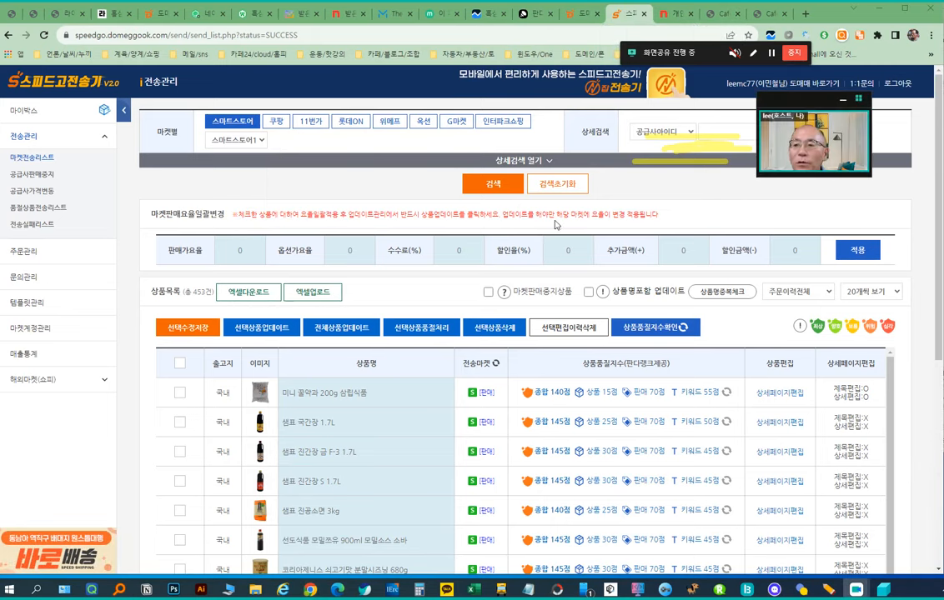
Step: Return to the 스피드고전송기 home page and expand the 전송관리 submenu
click(70, 83)
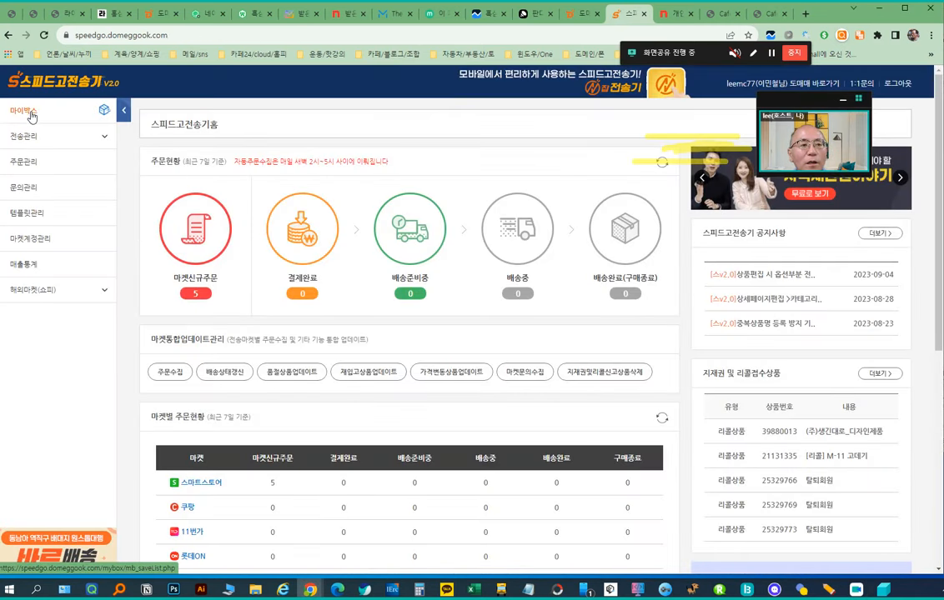
click(25, 136)
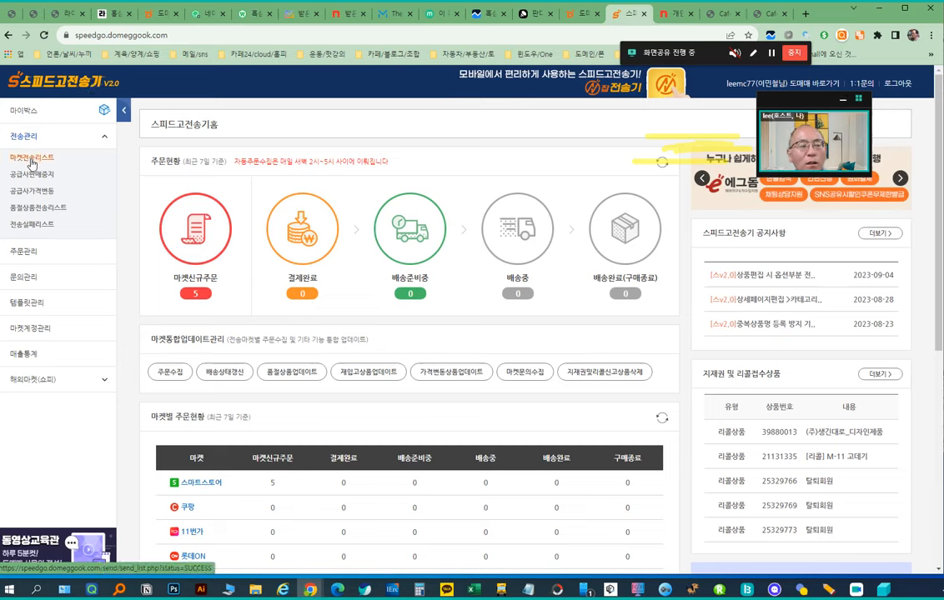
Step: Switch to Microsoft Edge by opening a new window on the 카페24 쇼핑몰관리자 로그인 page, and check its bookmark folders
right_click(339, 591)
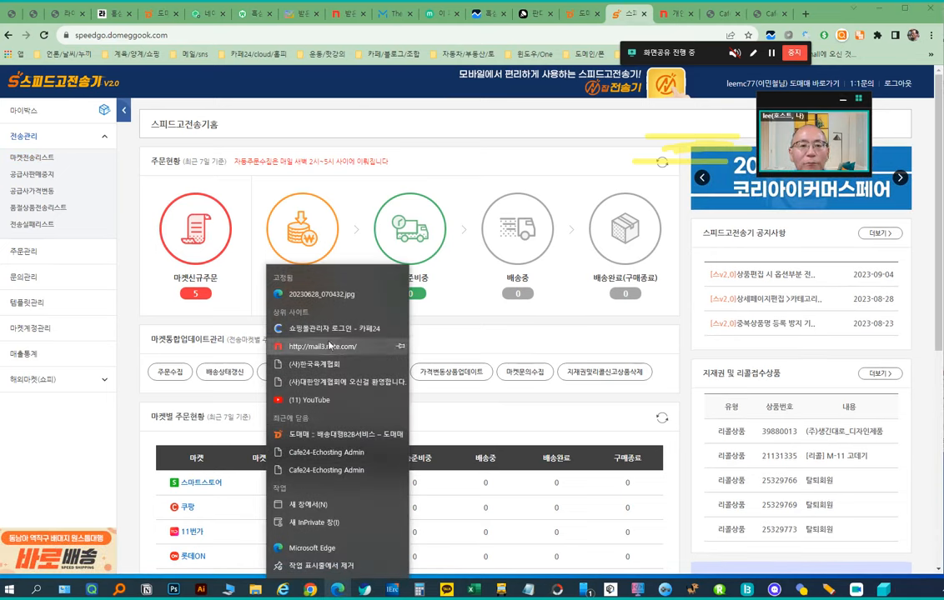
click(360, 287)
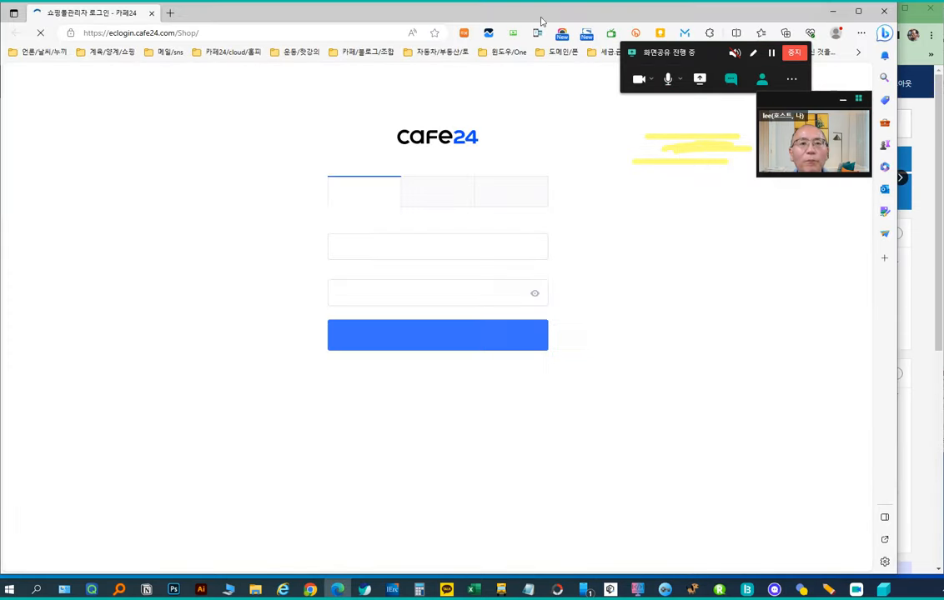
click(234, 55)
mouse_move(232, 96)
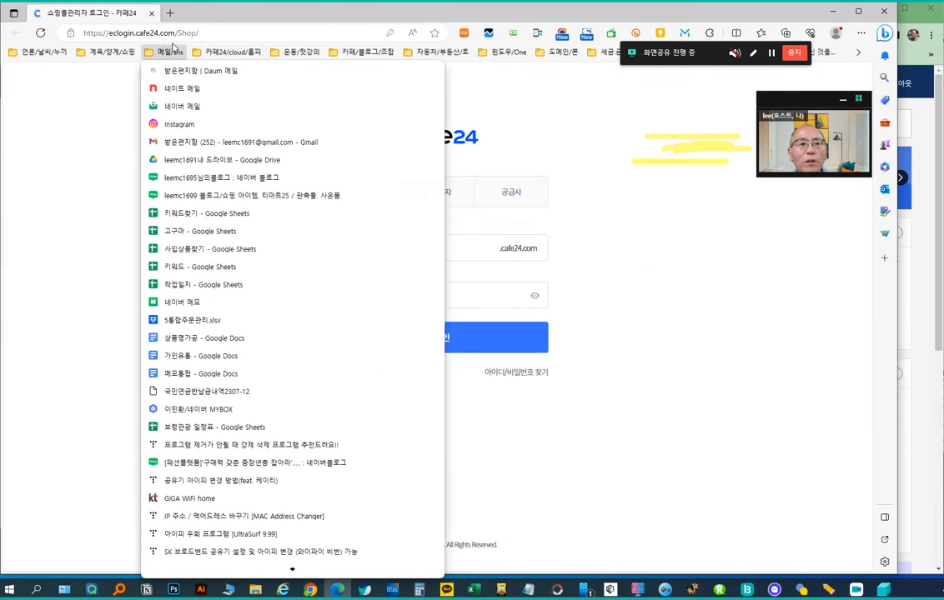
Step: Try to open the bookmarked 도매매:카페24전송기 page by looking up 도매매 in the address bar, and dismiss the resulting alert
click(249, 34)
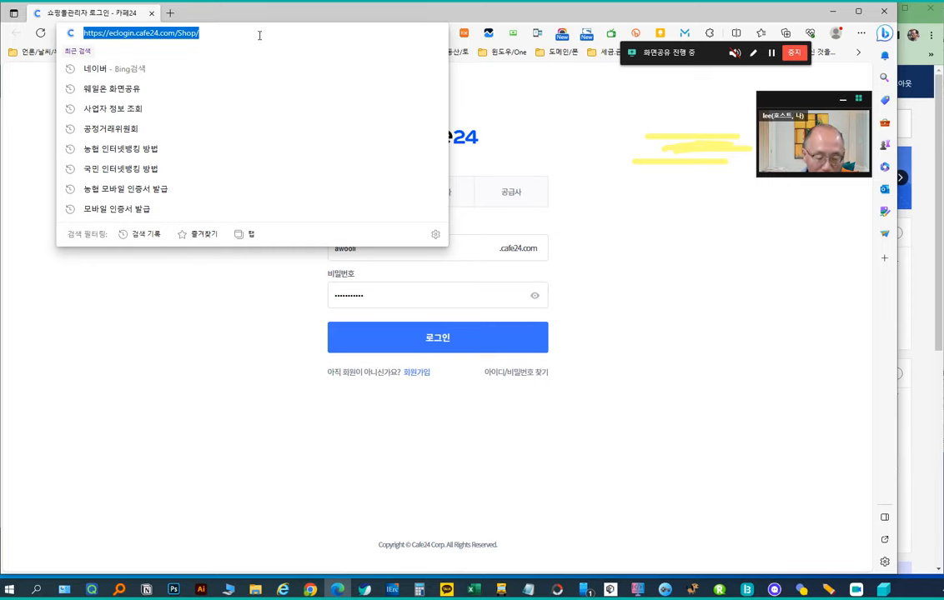
text(spdlqj)
key(BackSpace)
key(BackSpace)
key(BackSpace)
key(BackSpace)
key(BackSpace)
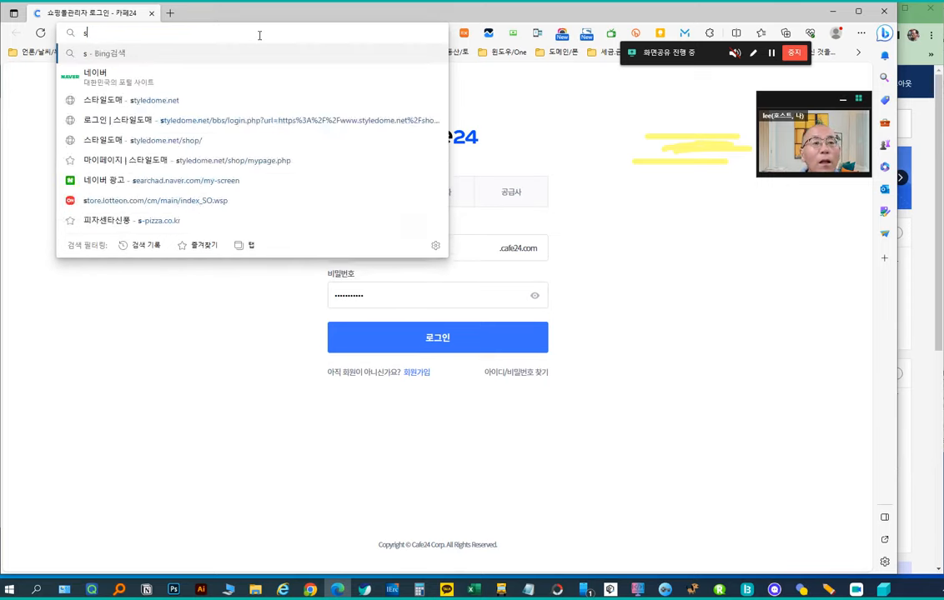
key(BackSpace)
text(도매매)
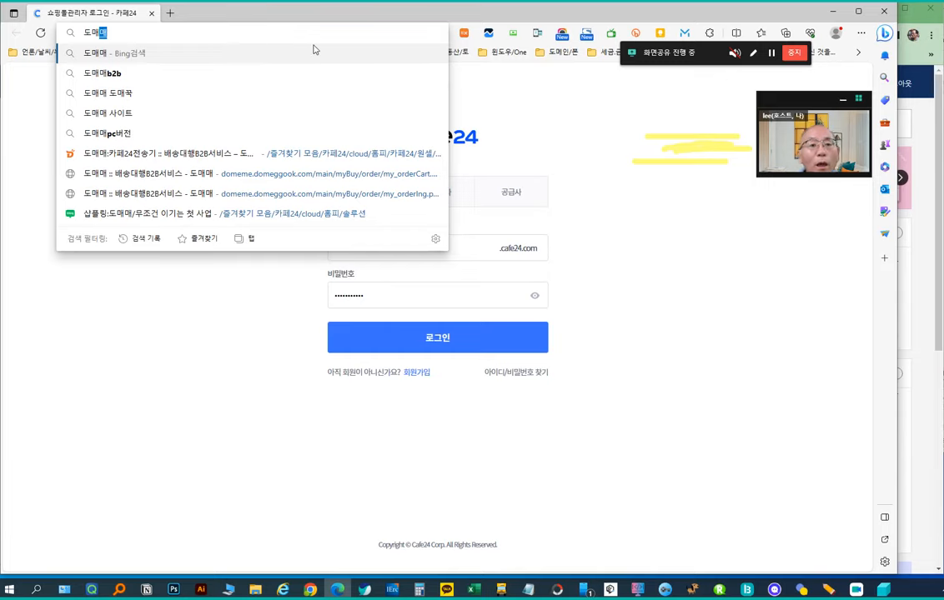
click(250, 154)
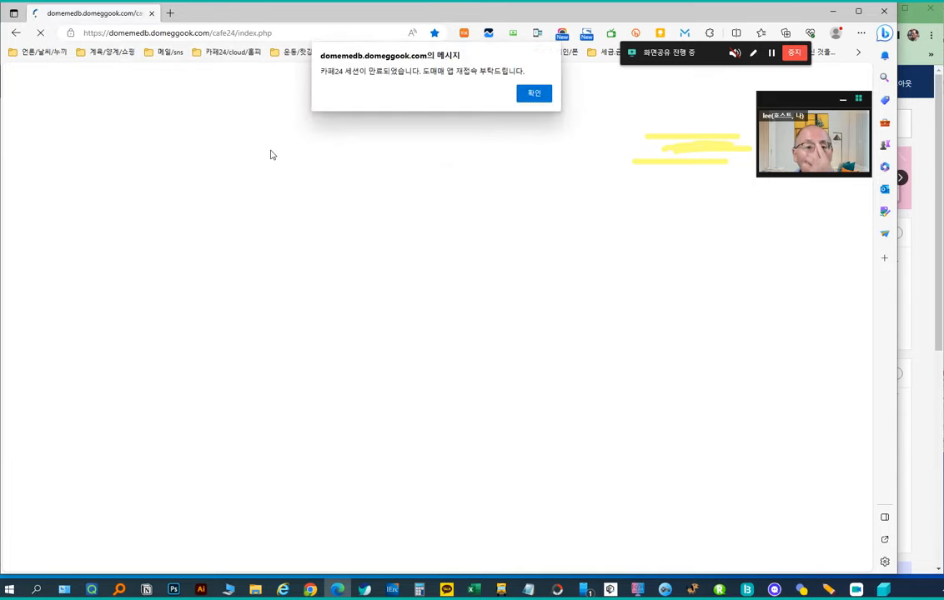
click(534, 94)
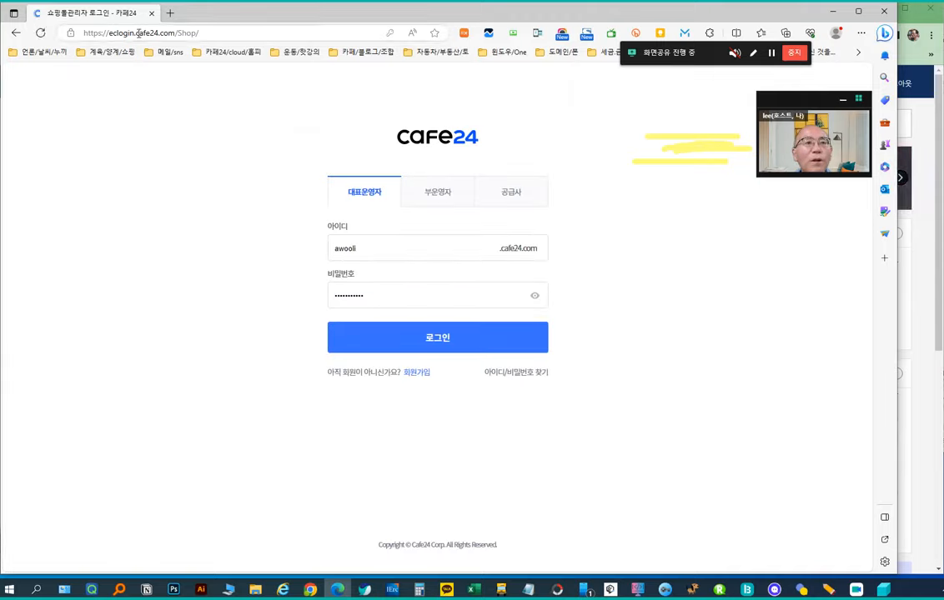
Step: Search the web for 도매매 and open the 도매매 배송대행B2B서비스 site from the results
click(232, 53)
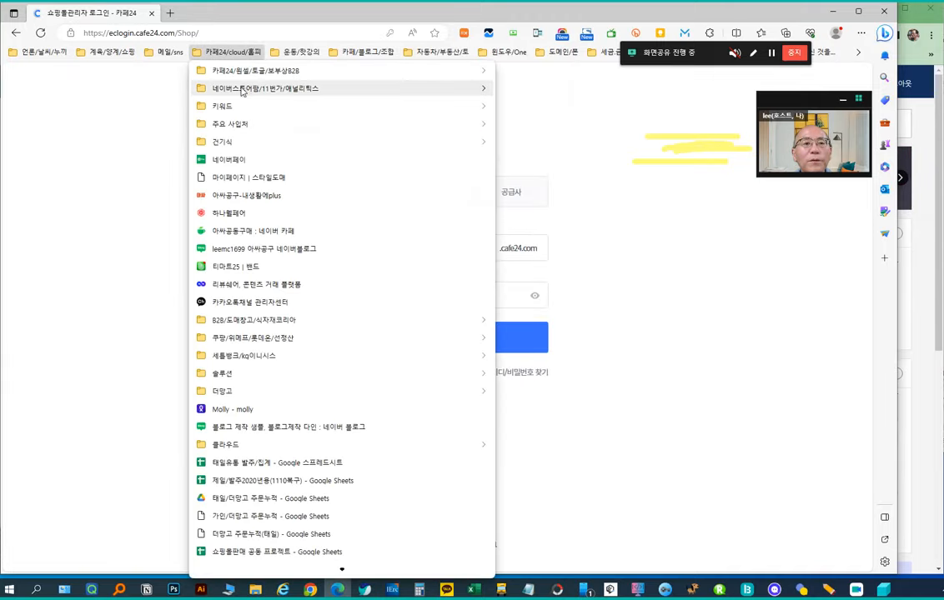
mouse_move(477, 89)
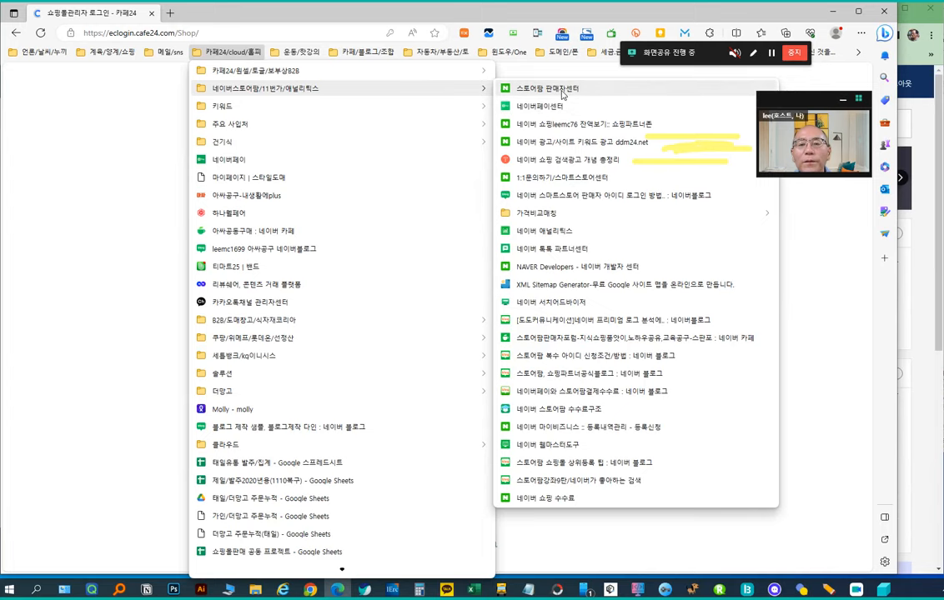
click(129, 35)
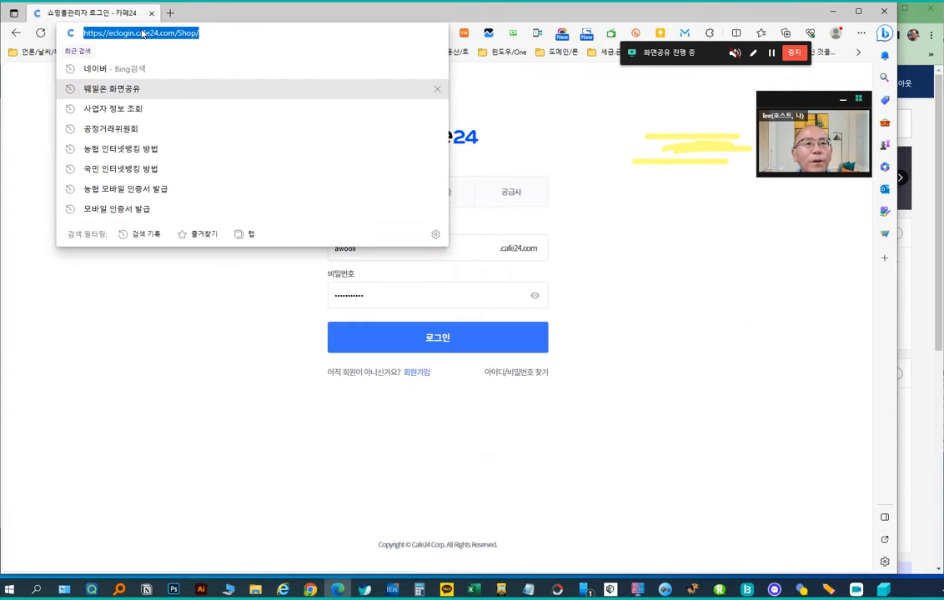
text(도매매)
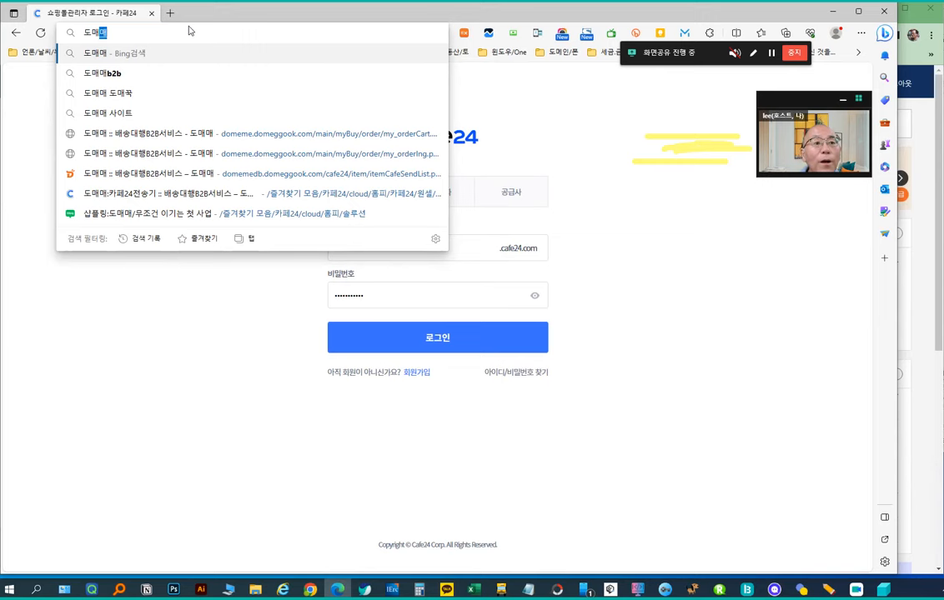
key(Return)
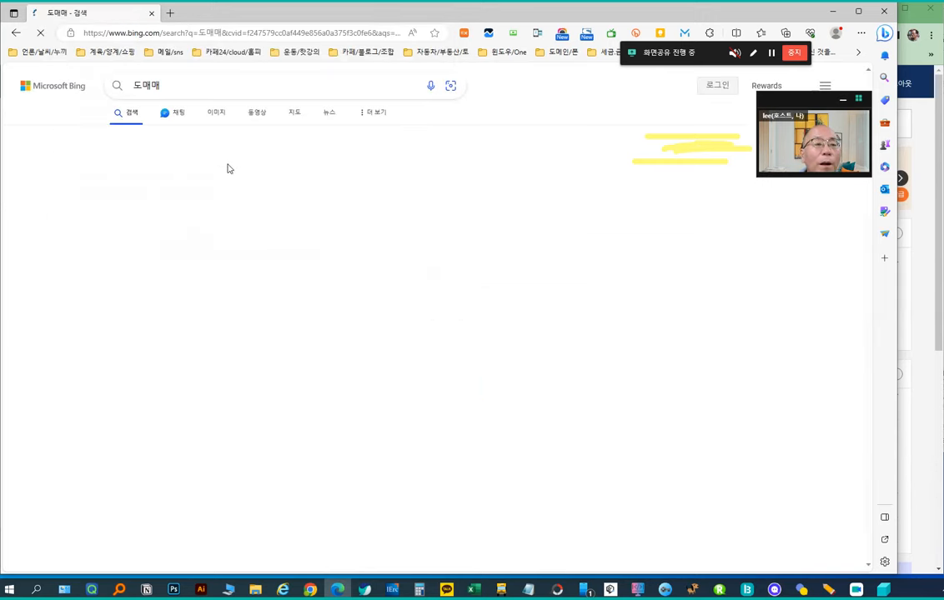
click(179, 248)
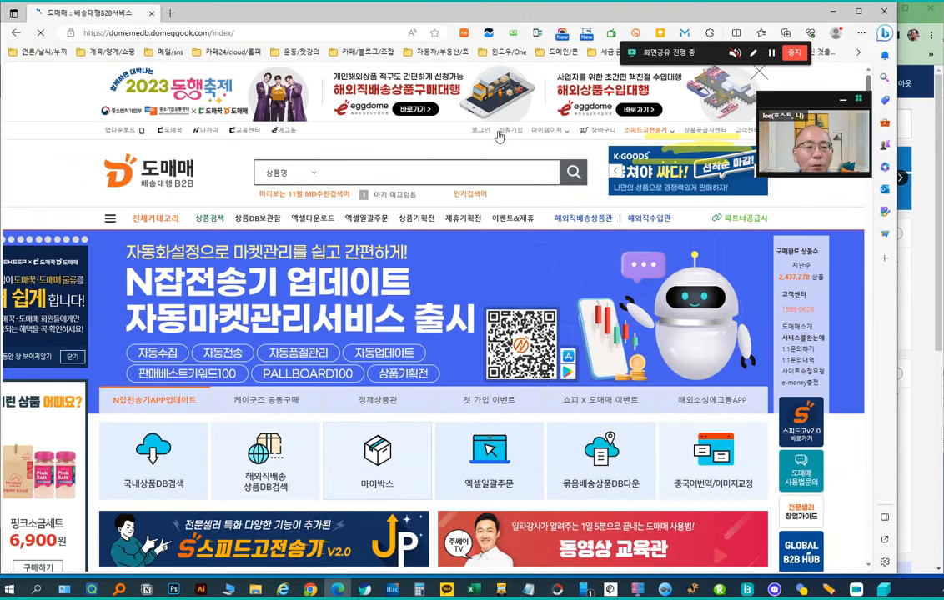
Step: Log in to 도매매 with the second saved account, filling in its stored ID and password
click(423, 226)
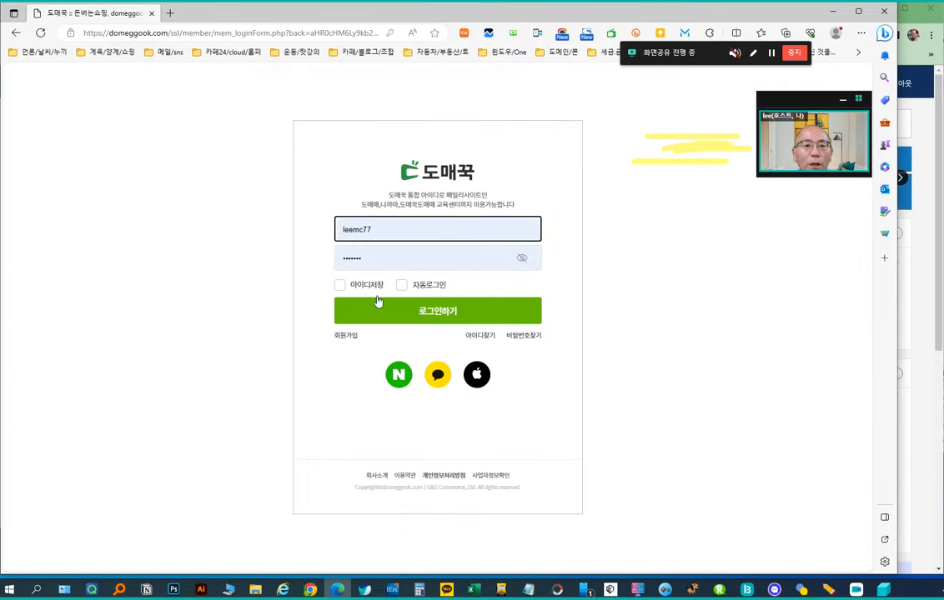
click(387, 231)
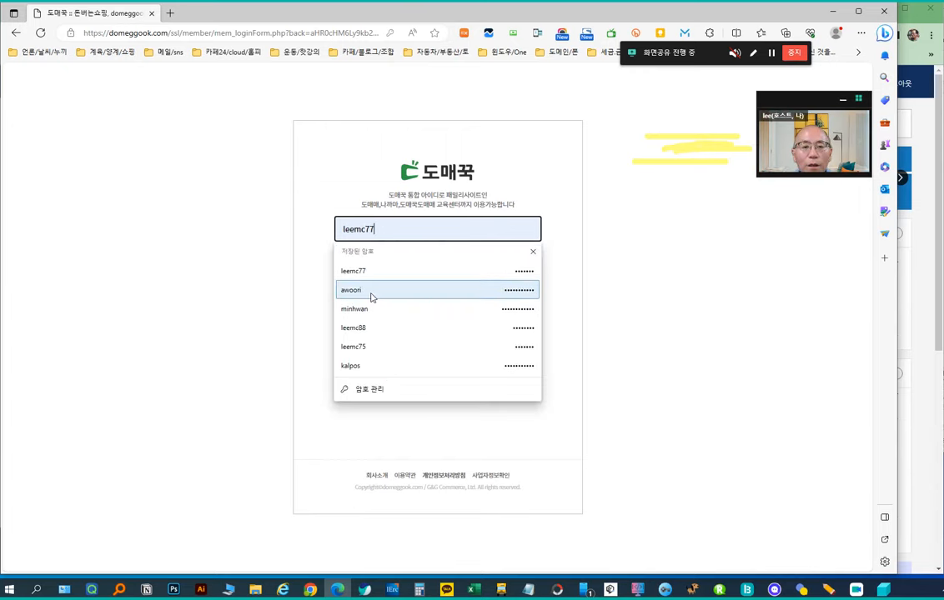
click(373, 292)
click(429, 313)
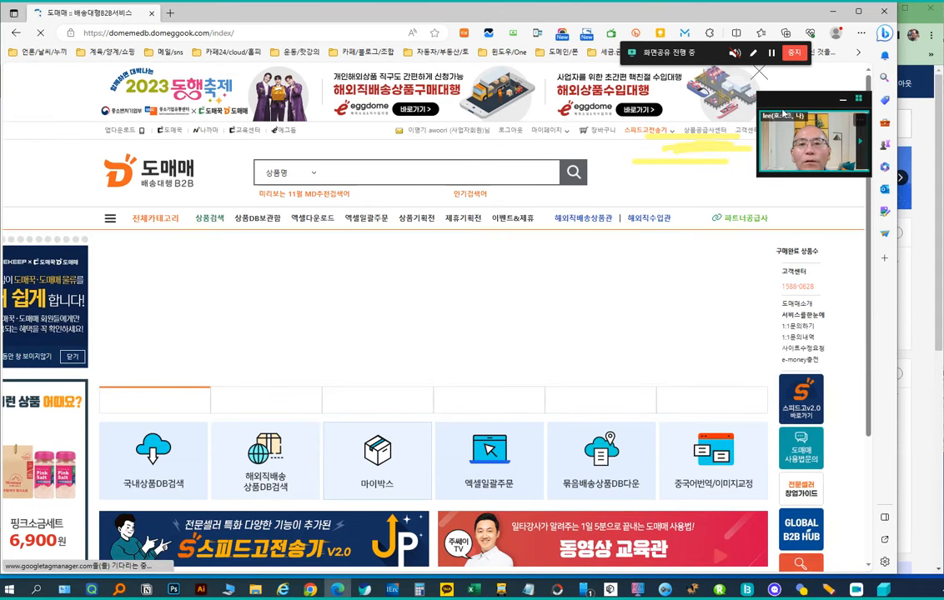
Step: Move the webcam window off the account links and open 스피드고전송기 2.0 from the 도매매 site
drag(786, 102, 799, 226)
mouse_move(658, 135)
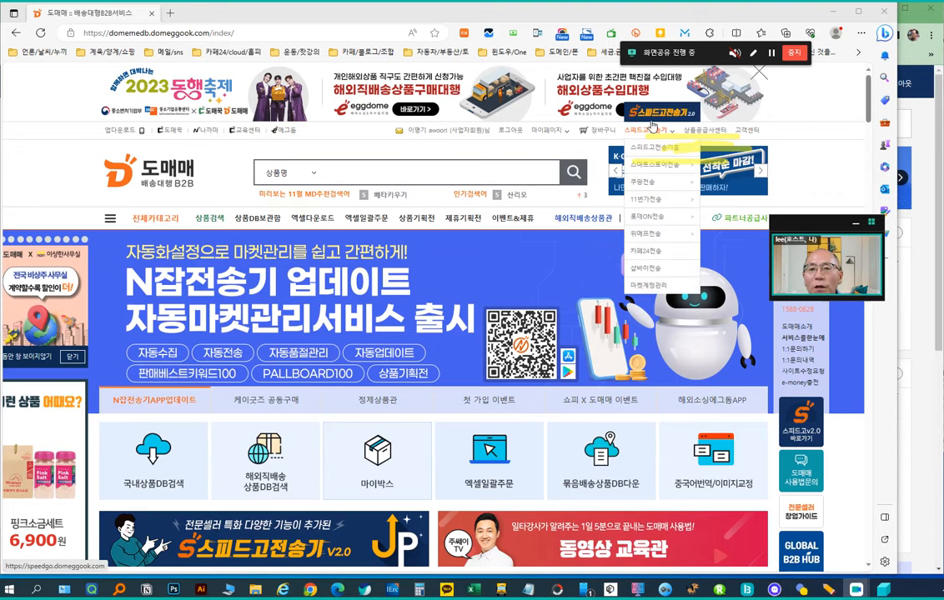
click(657, 117)
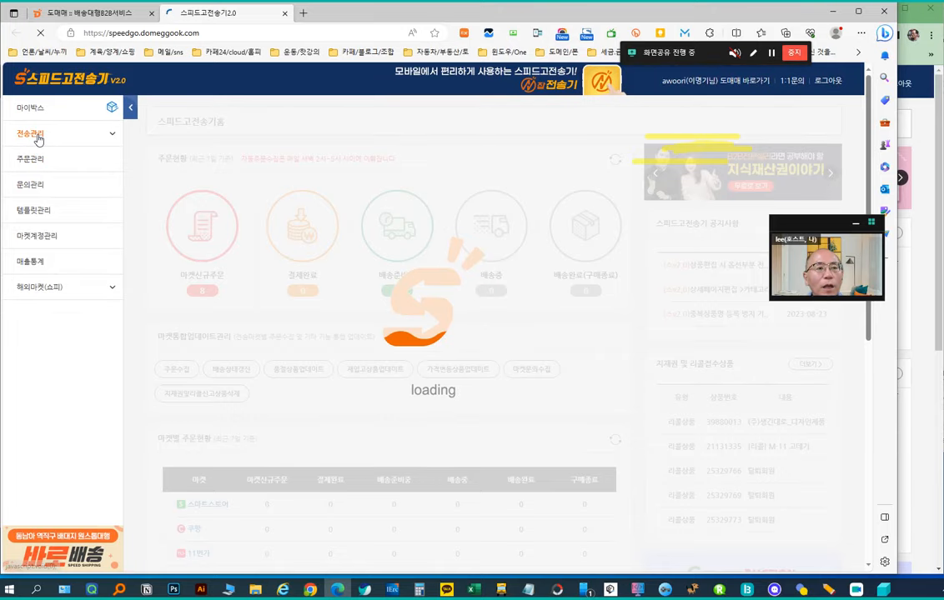
Step: Show the 마켓전송리스트 under 전송관리 for this account
click(37, 136)
click(48, 158)
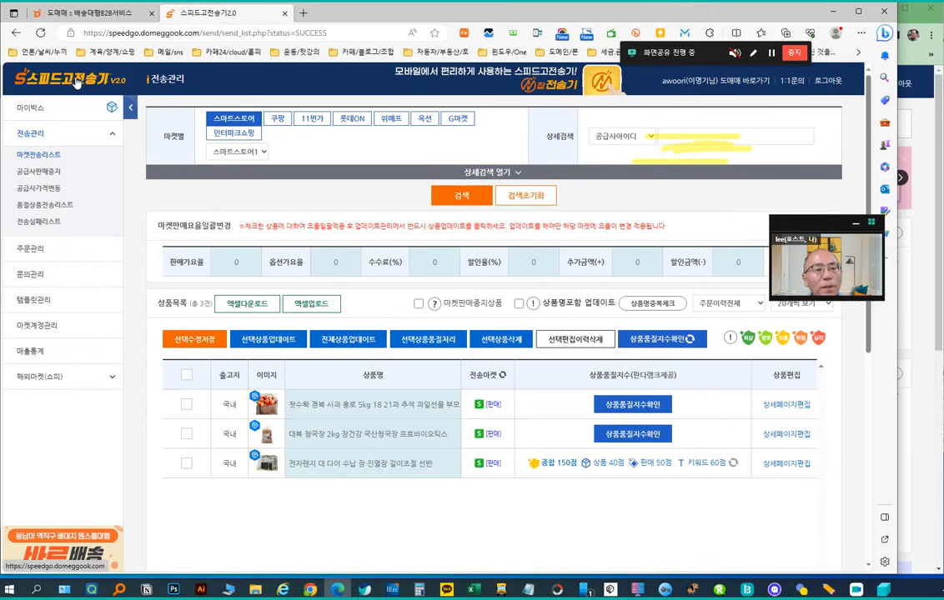
click(34, 161)
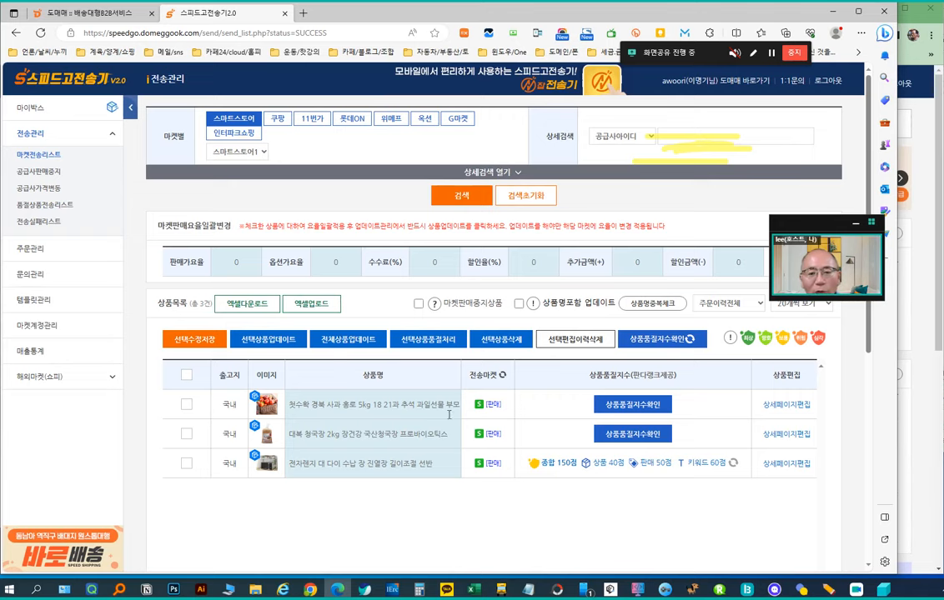
Step: View the Smart Store pages of the listed apple and 청국장 products, closing each to return to the transfer list
click(481, 405)
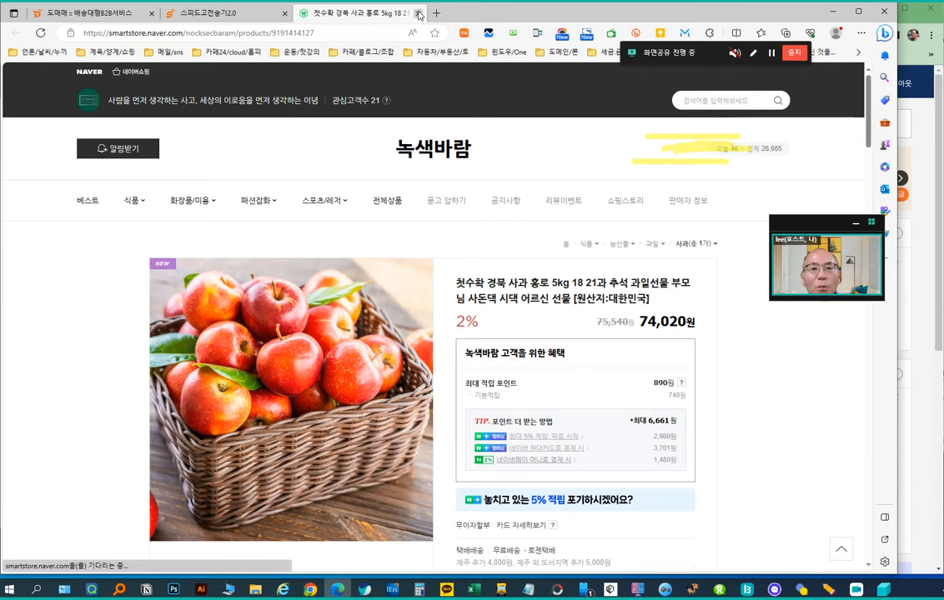
click(221, 15)
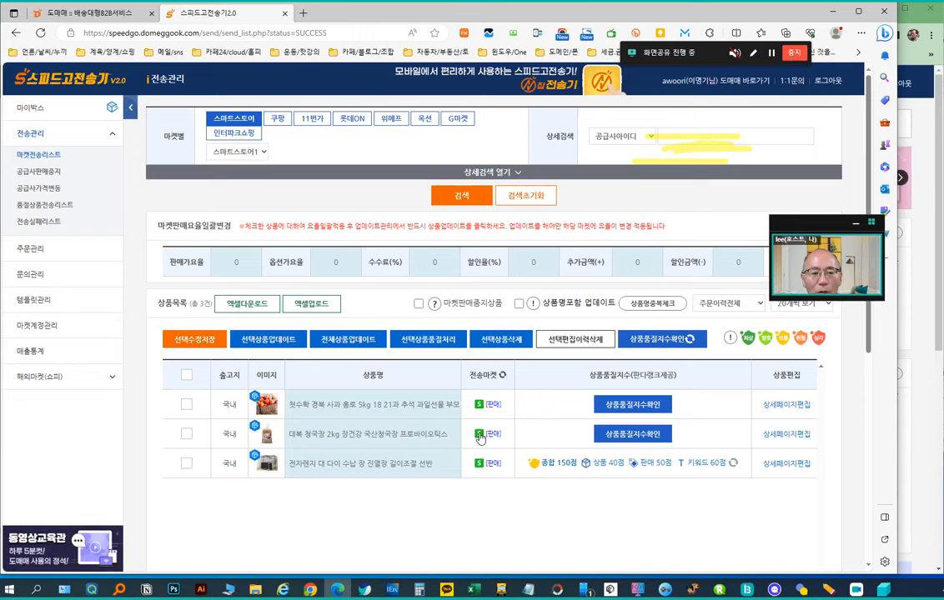
click(481, 438)
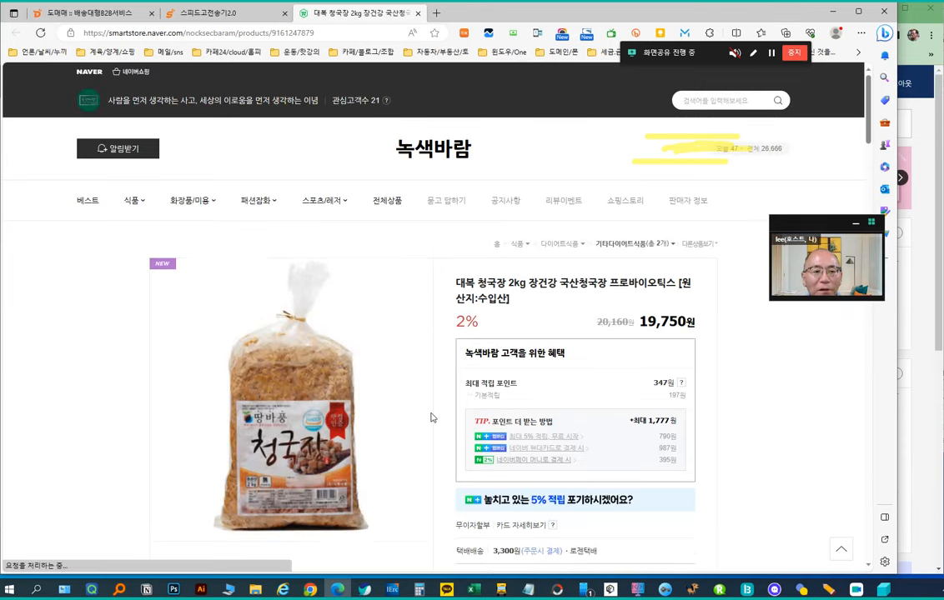
click(418, 12)
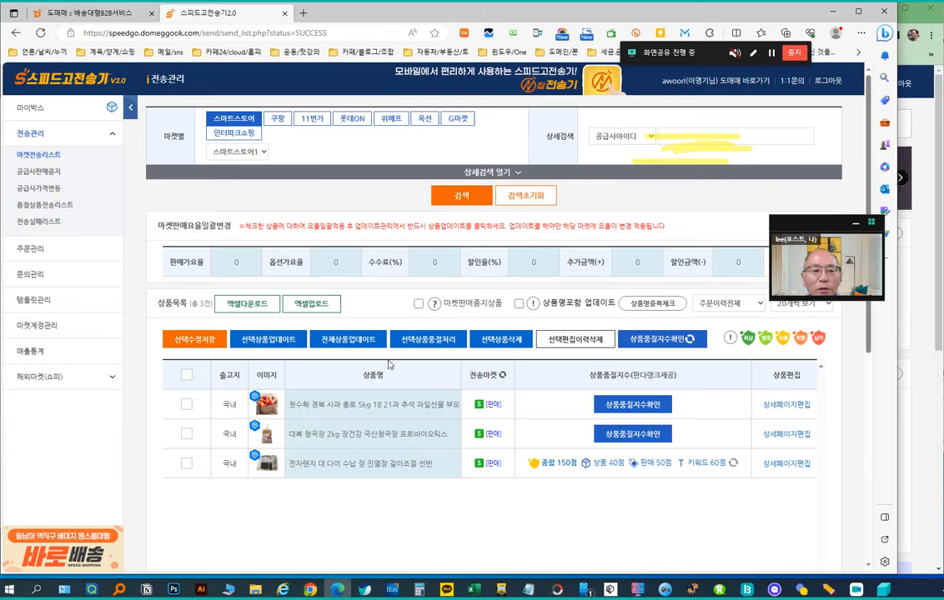
Step: Select all listed products, then circle and tick 선택상품품절처리 and 전체상품업데이트 with the yellow pen
click(187, 377)
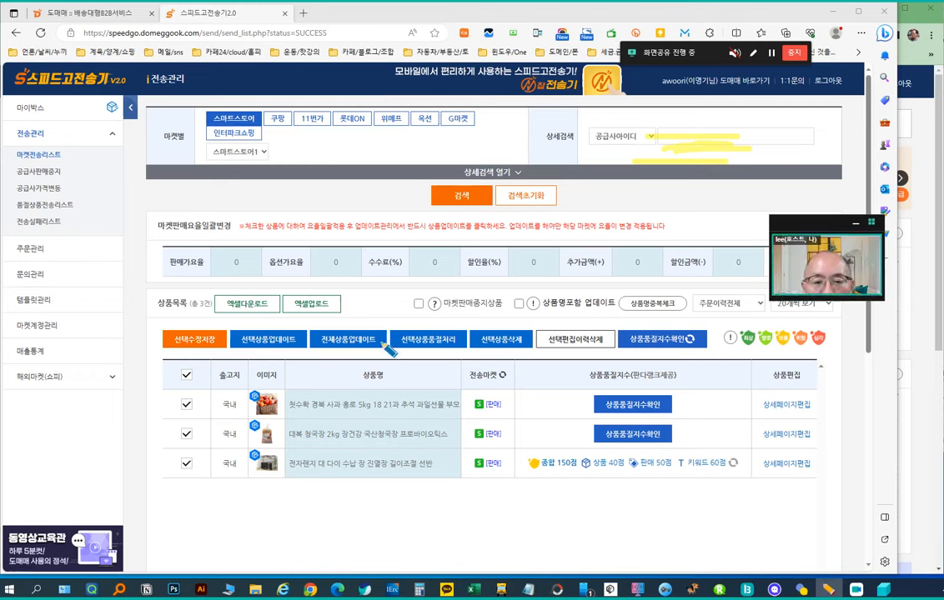
mouse_move(454, 379)
mouse_down()
mouse_move(433, 382)
mouse_move(399, 321)
mouse_move(463, 359)
mouse_up()
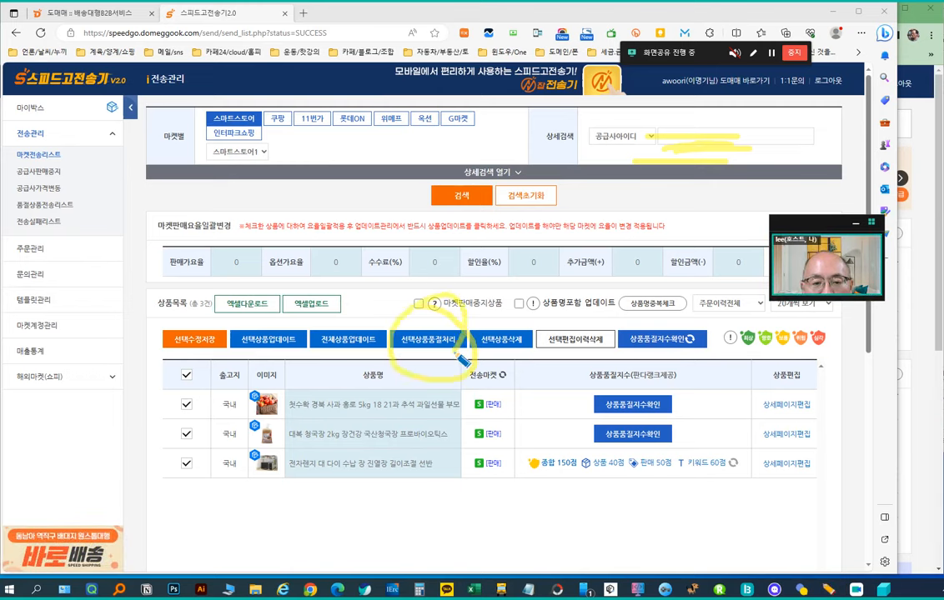
mouse_move(321, 327)
mouse_down()
mouse_move(304, 321)
mouse_move(310, 300)
mouse_move(385, 321)
mouse_move(346, 372)
mouse_up()
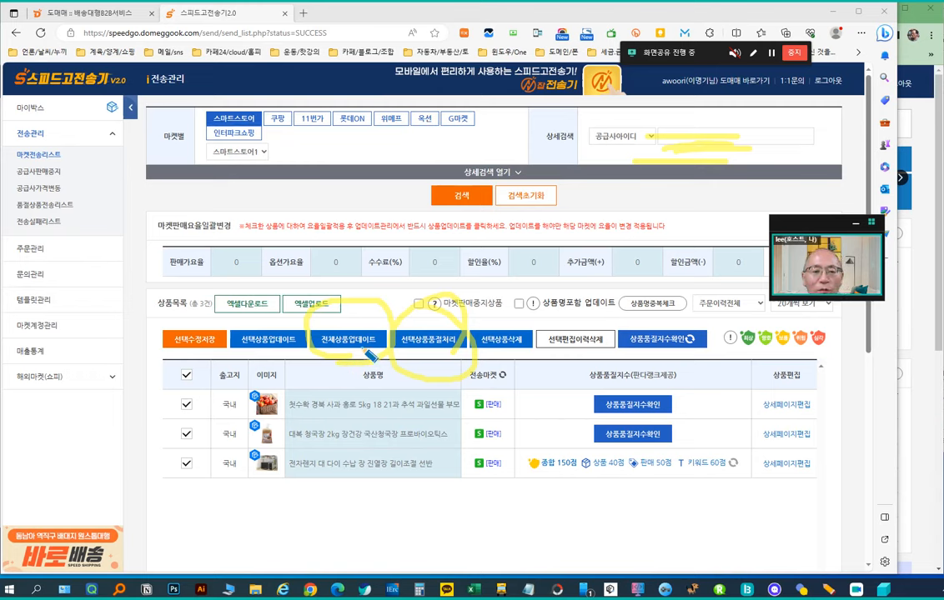
mouse_move(348, 261)
mouse_down()
mouse_move(416, 264)
mouse_move(444, 318)
mouse_move(503, 266)
mouse_up()
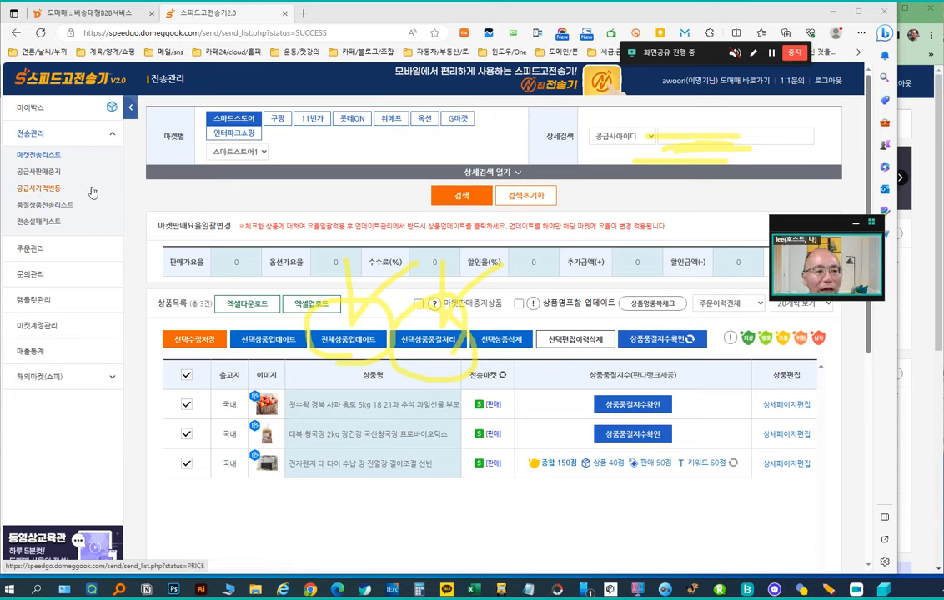
Step: Keep 스마트스토어1 as the store and process the selected products as sold out with 선택상품품절처리, confirming the request
click(238, 151)
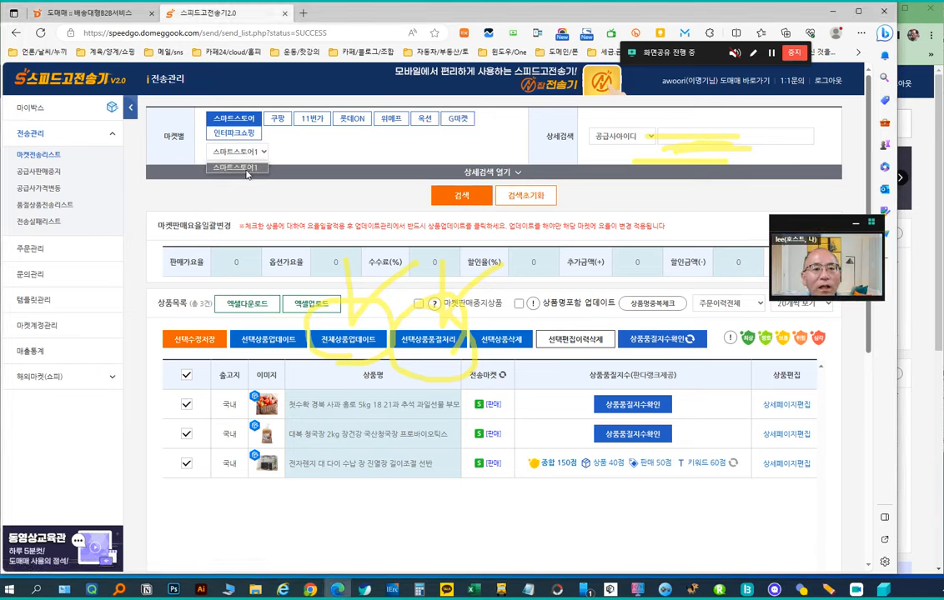
click(248, 170)
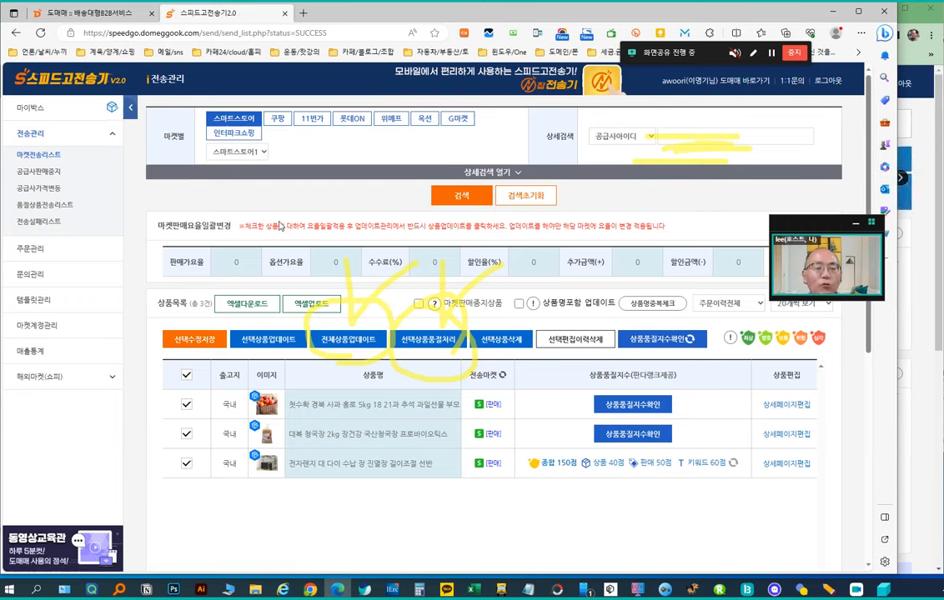
click(427, 341)
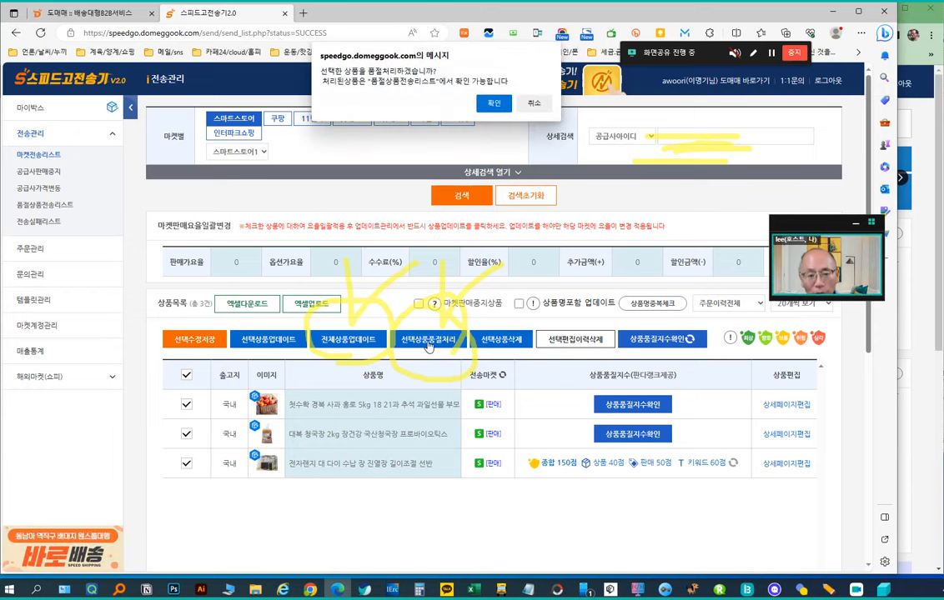
click(483, 106)
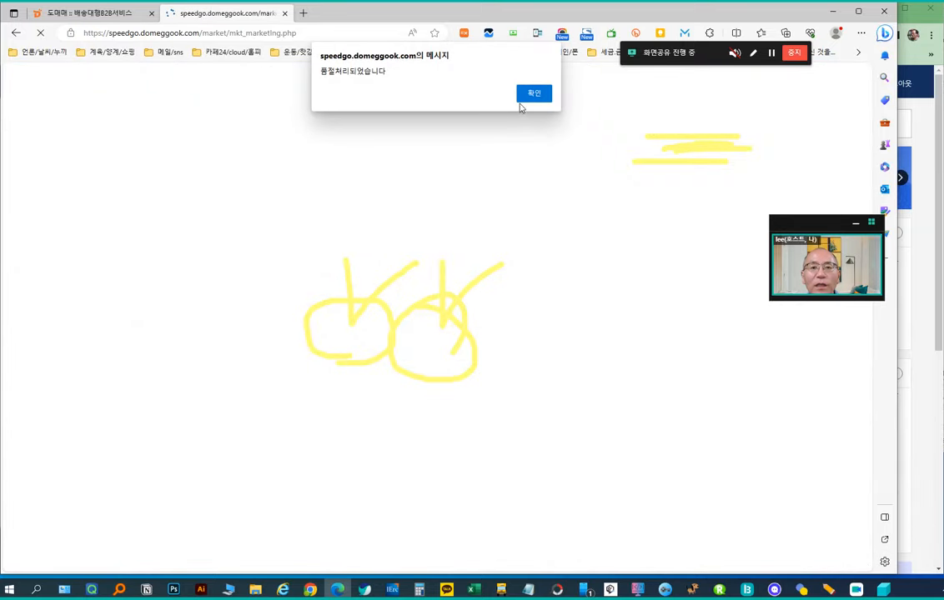
Step: Select all listed products and run 전체상품업데이트 for Smart Store, confirming the request and closing the update window
click(541, 93)
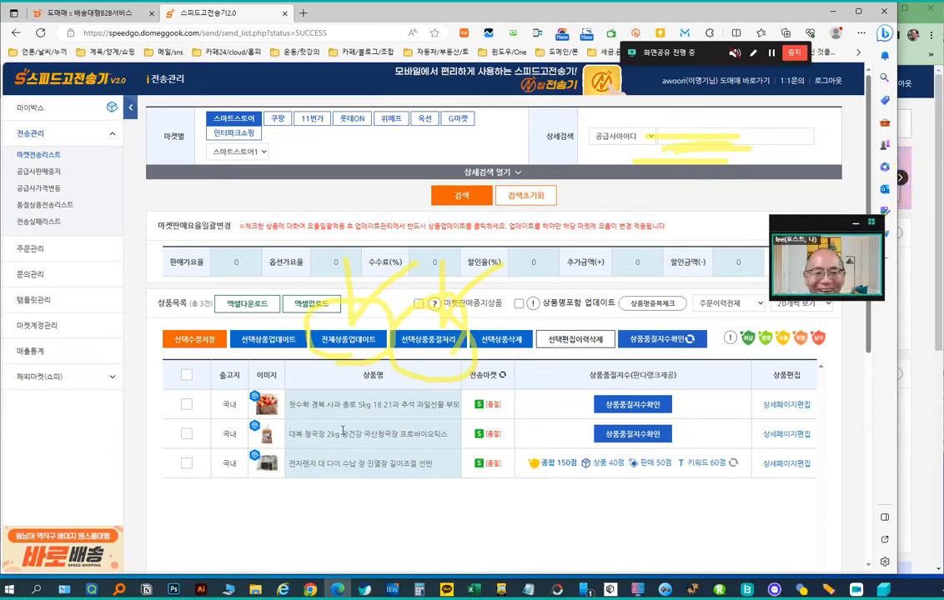
click(187, 375)
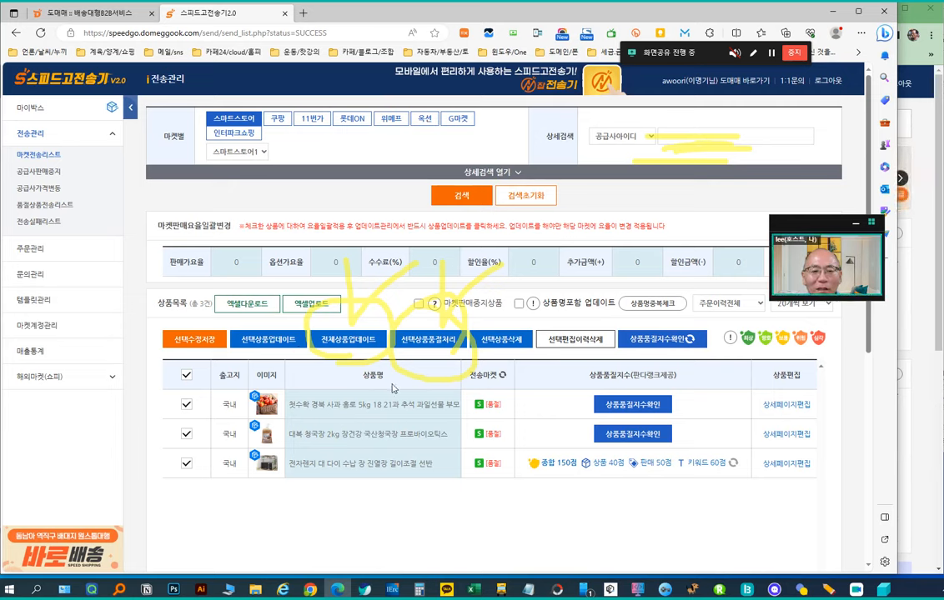
click(337, 345)
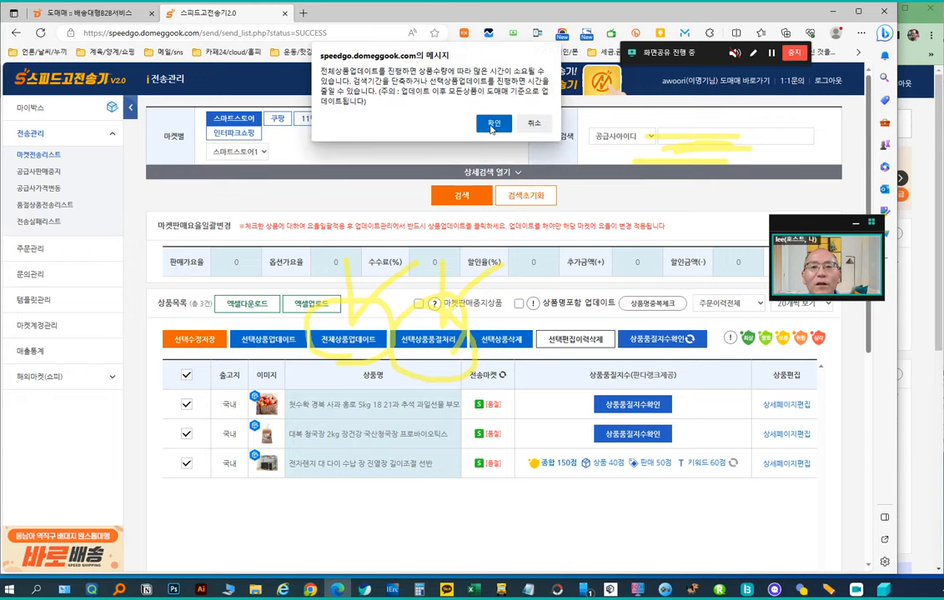
click(444, 115)
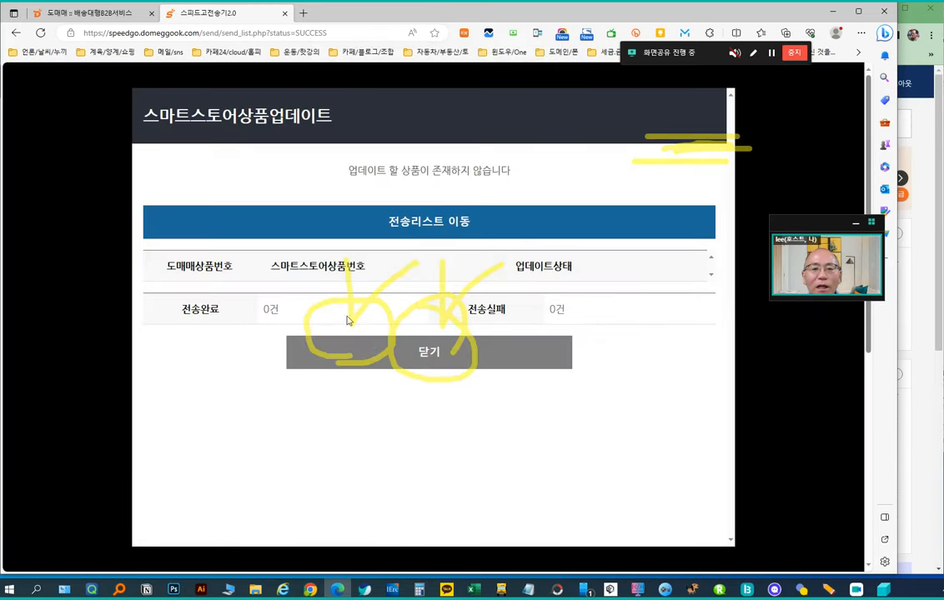
click(427, 360)
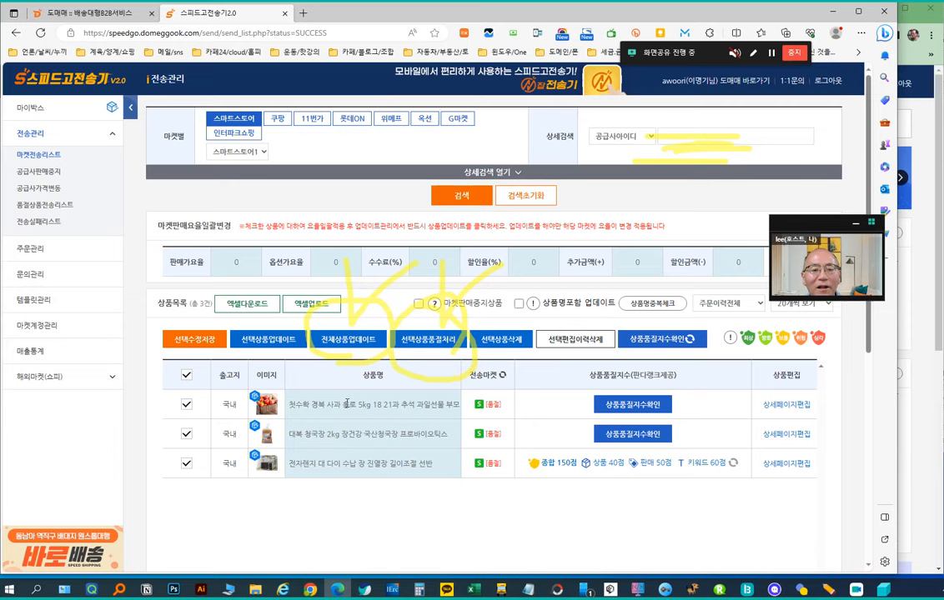
Step: Examine the 상품명포함 업데이트 note and the transfer status, transfer date and product number columns of the product list
mouse_move(533, 302)
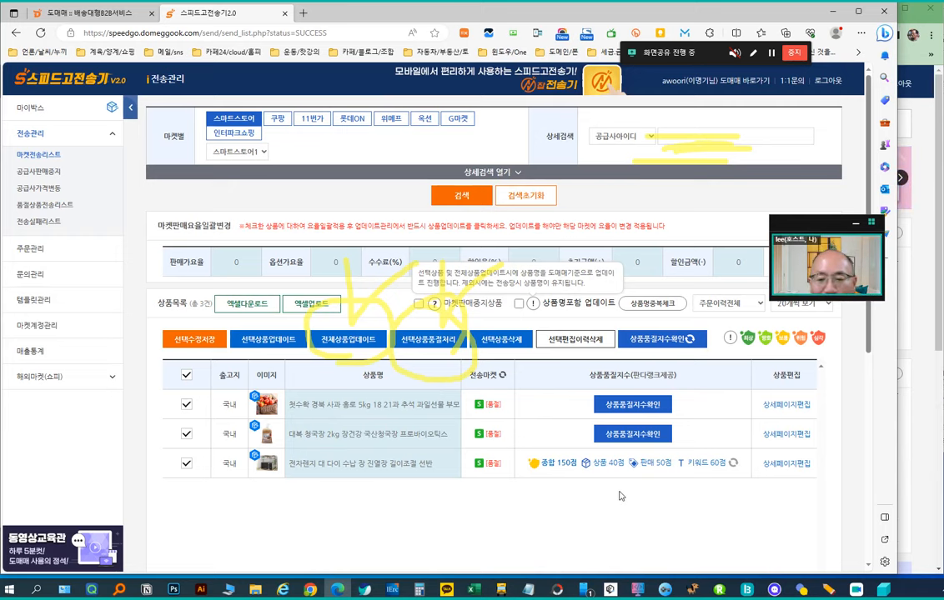
scroll(620, 500, down, 3)
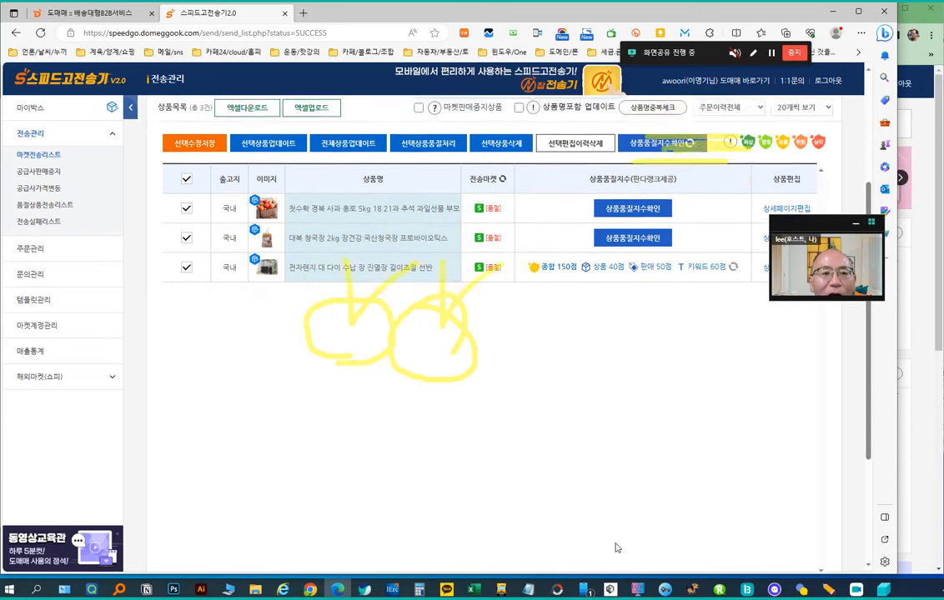
scroll(617, 548, down, 1)
drag(380, 550, 645, 547)
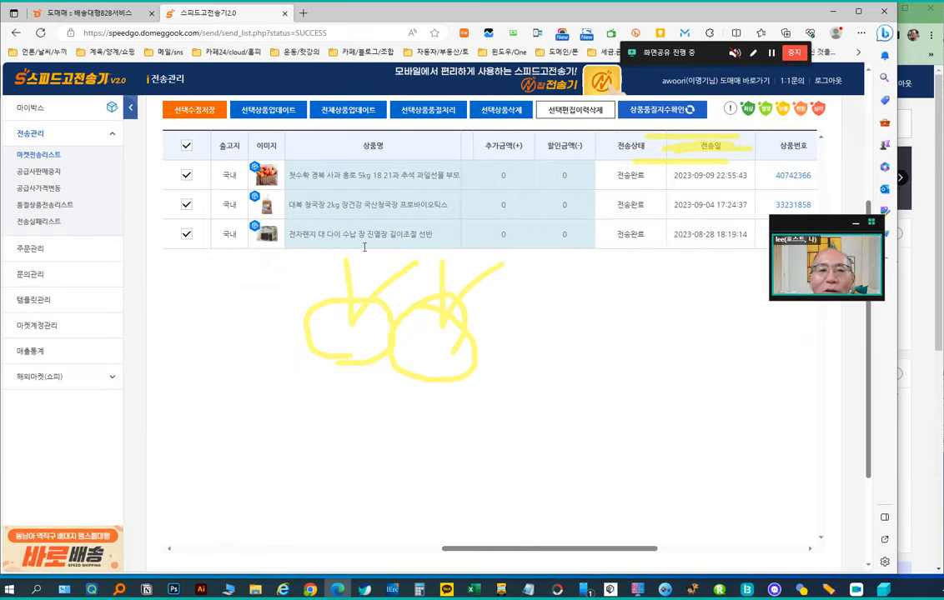
drag(468, 552, 138, 534)
scroll(330, 313, up, 3)
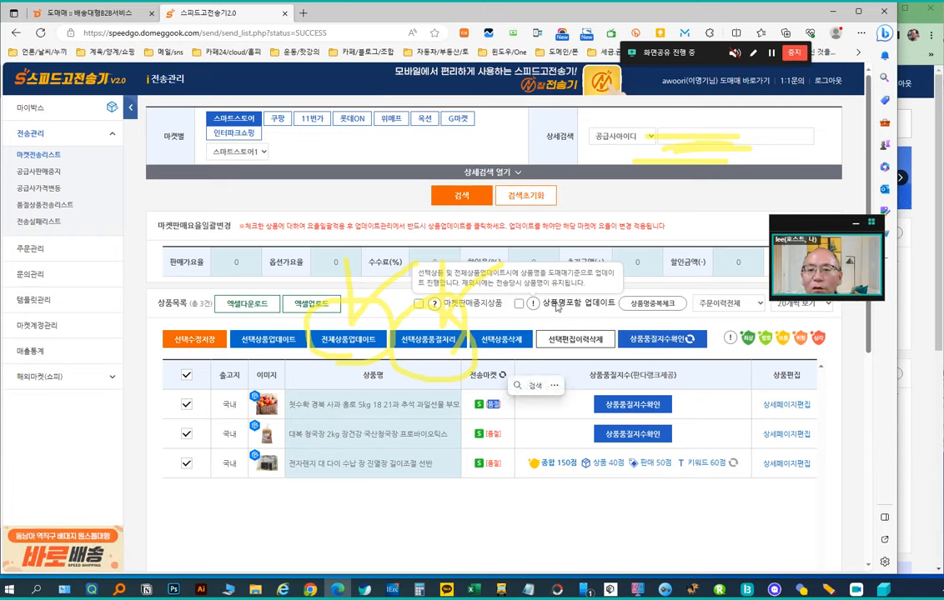
Step: Process the selected products as sold out again with 선택상품품절처리, accepting the confirmation and the completion notice
click(442, 342)
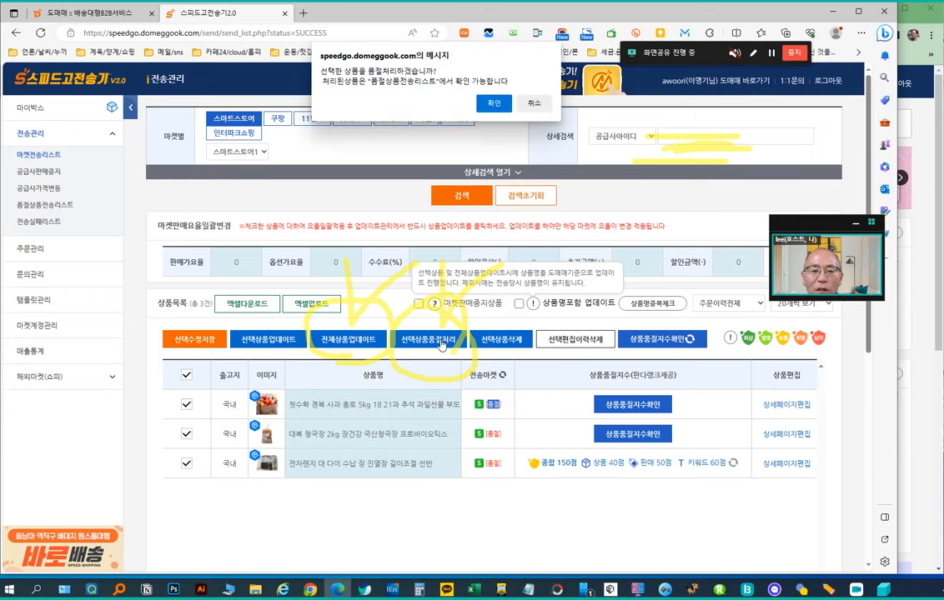
click(494, 103)
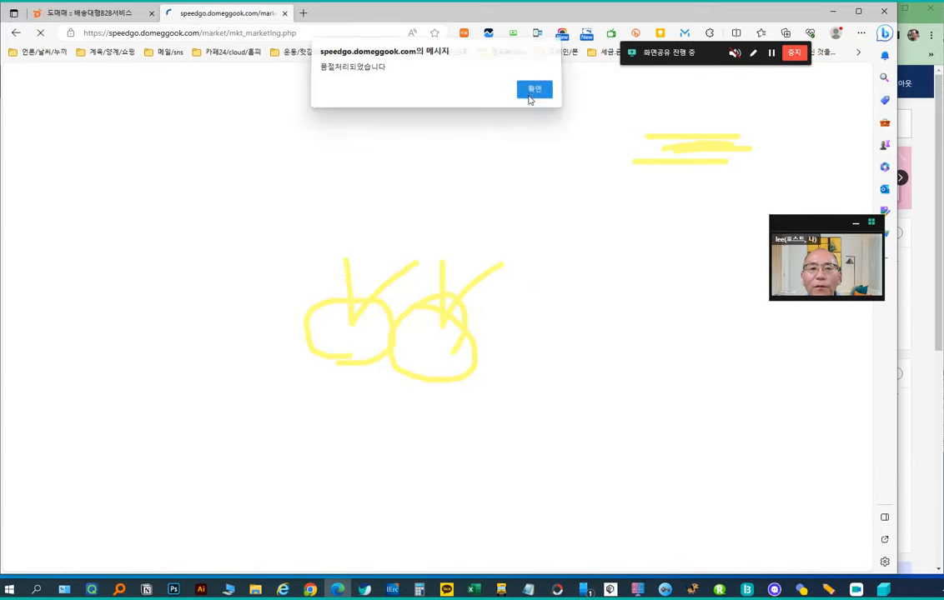
click(531, 98)
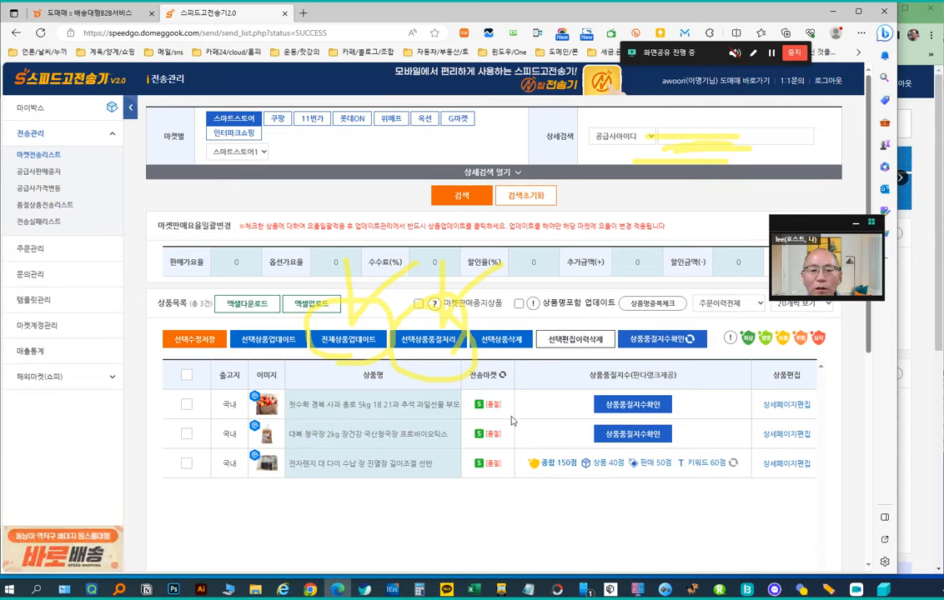
Step: Open 상세페이지편집 for the apple product, clear the yellow pen drawings and review the product's detail images
click(794, 406)
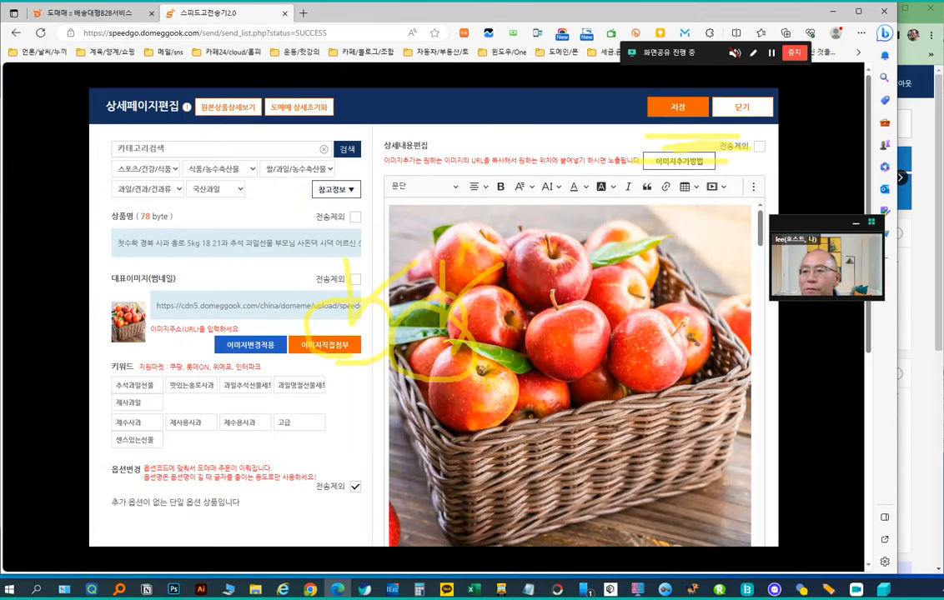
key(ctrl+shift+3)
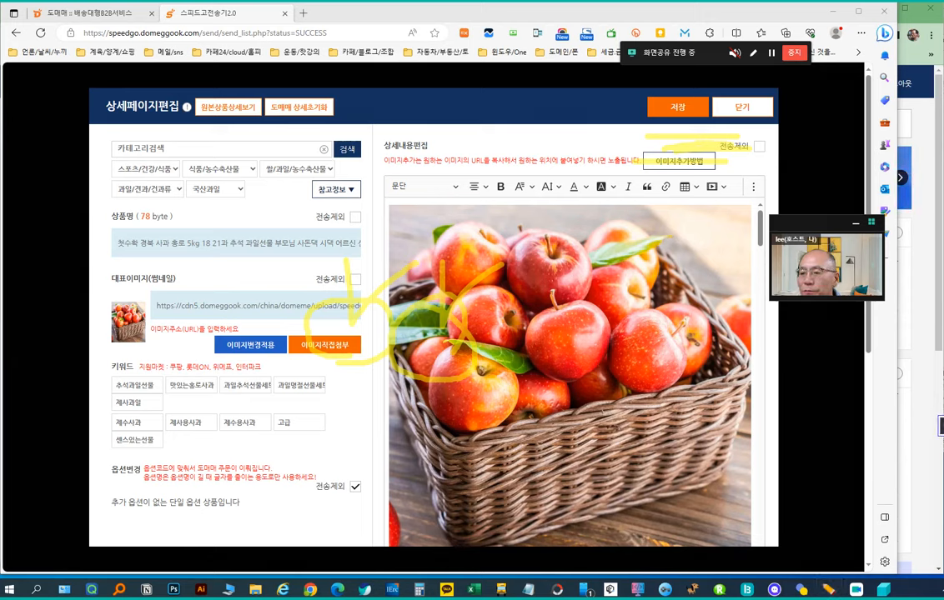
key(ctrl+shift+7)
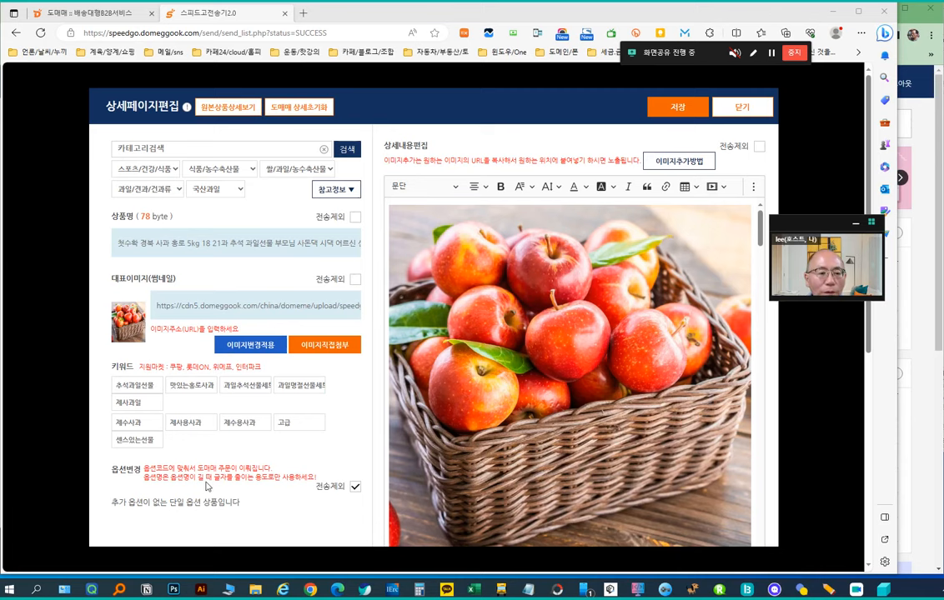
scroll(206, 486, down, 3)
scroll(204, 484, up, 3)
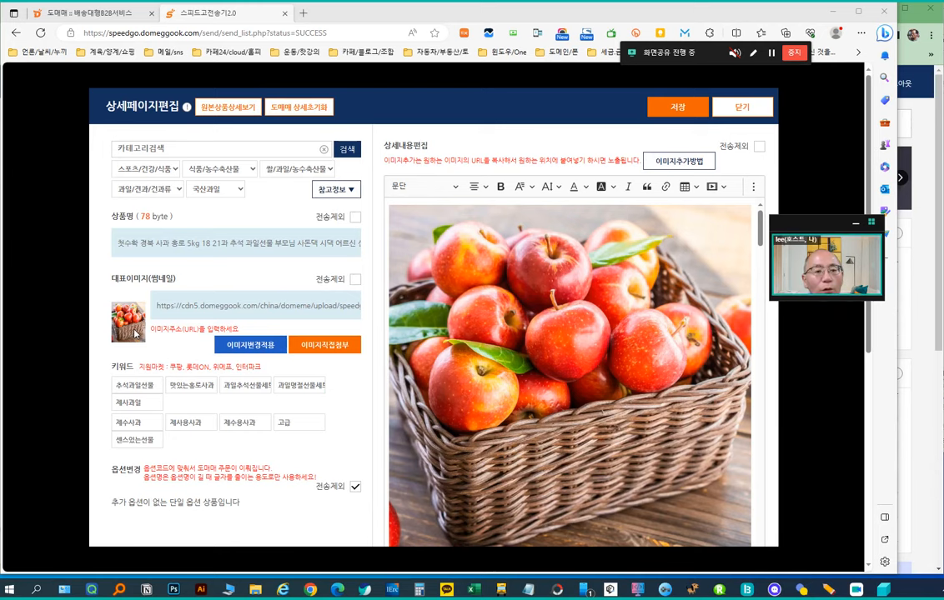
scroll(632, 388, down, 3)
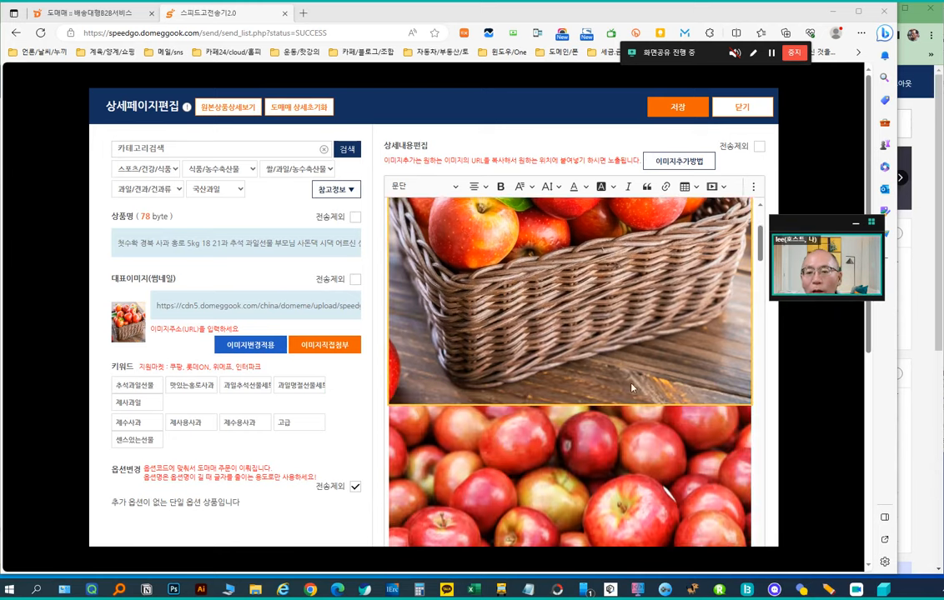
scroll(631, 388, down, 8)
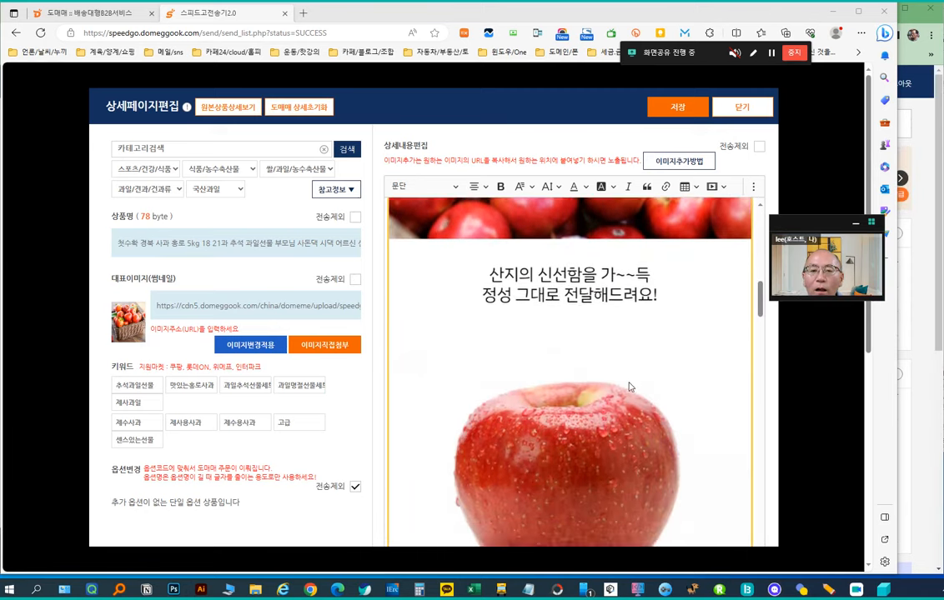
scroll(632, 387, up, 10)
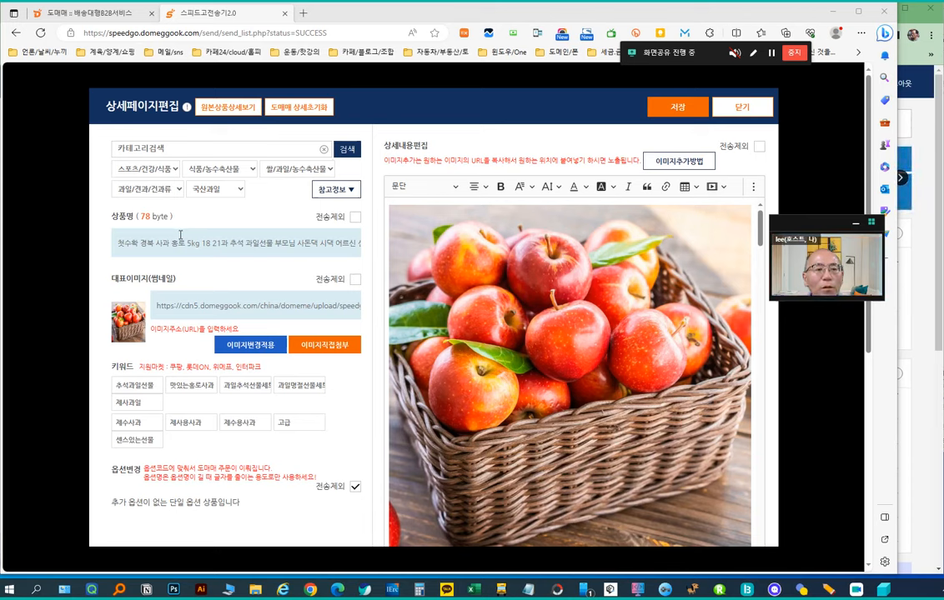
Step: Remove 첫수확 경북 from the apple product's 상품명 so the name starts with 사과 홍로
drag(153, 246, 349, 246)
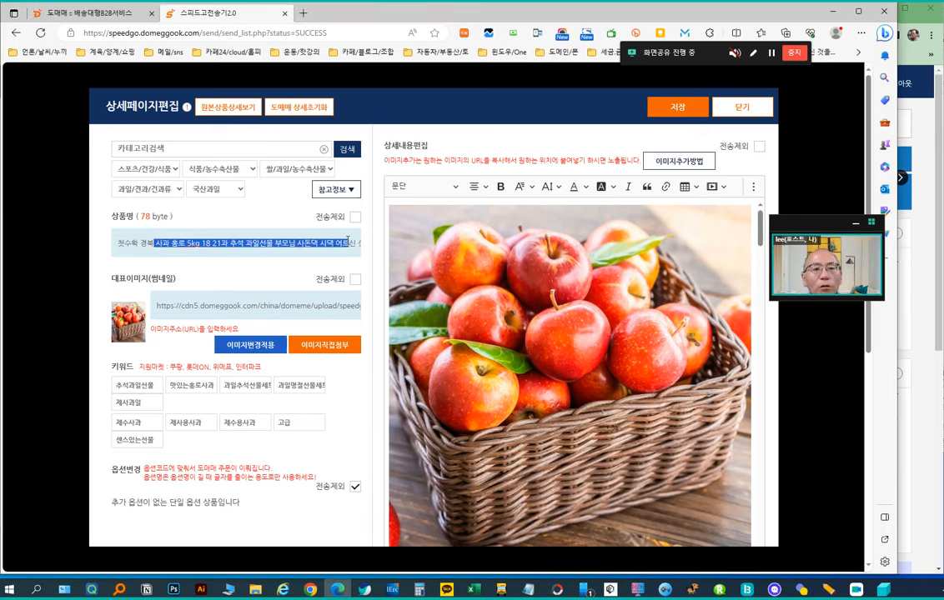
click(258, 247)
drag(282, 246, 118, 246)
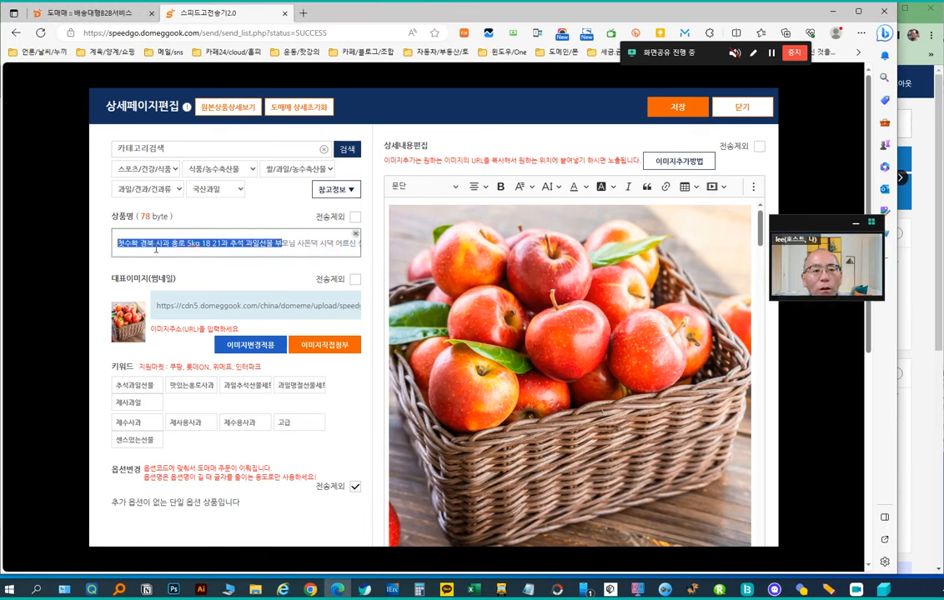
click(295, 241)
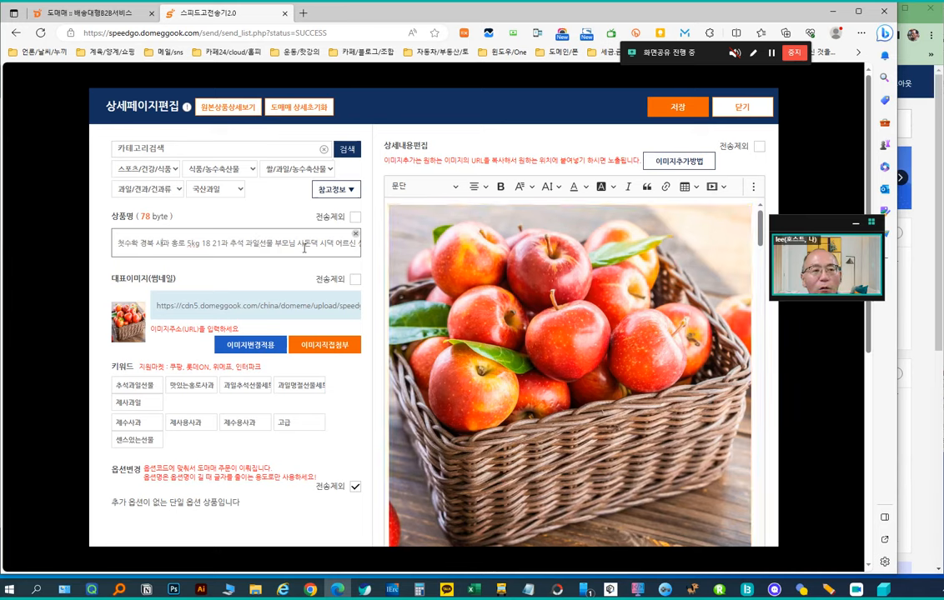
drag(326, 244, 114, 246)
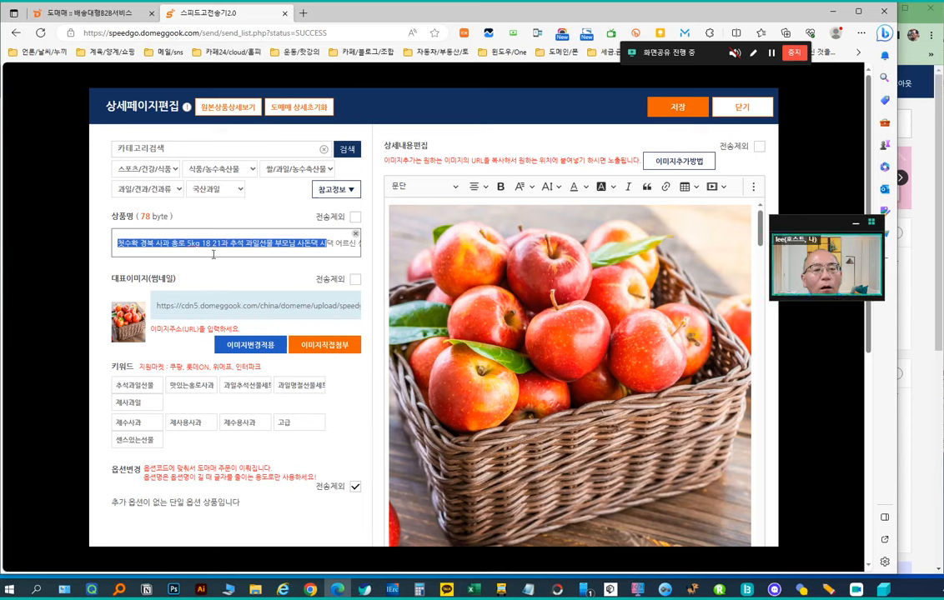
click(281, 249)
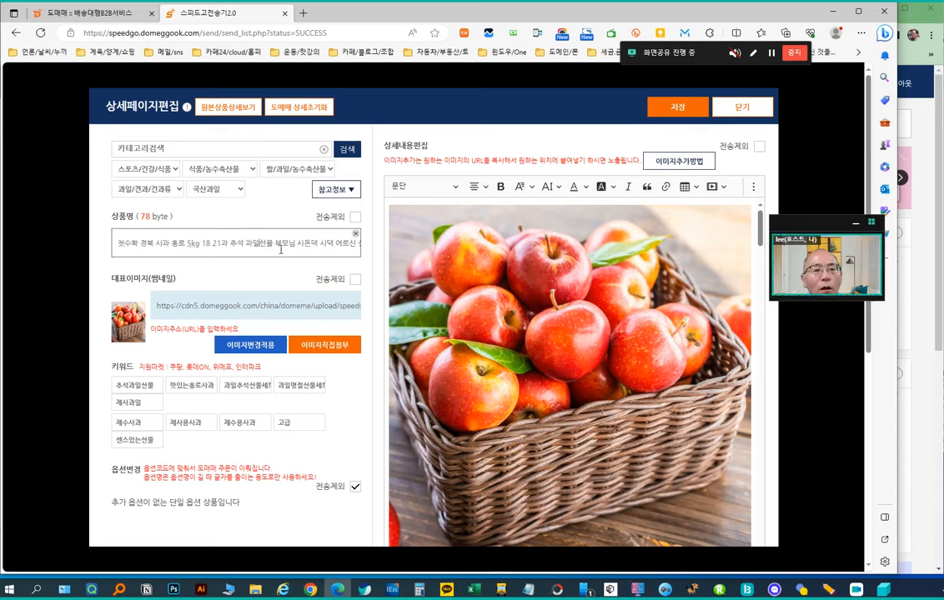
drag(290, 245, 71, 248)
click(156, 243)
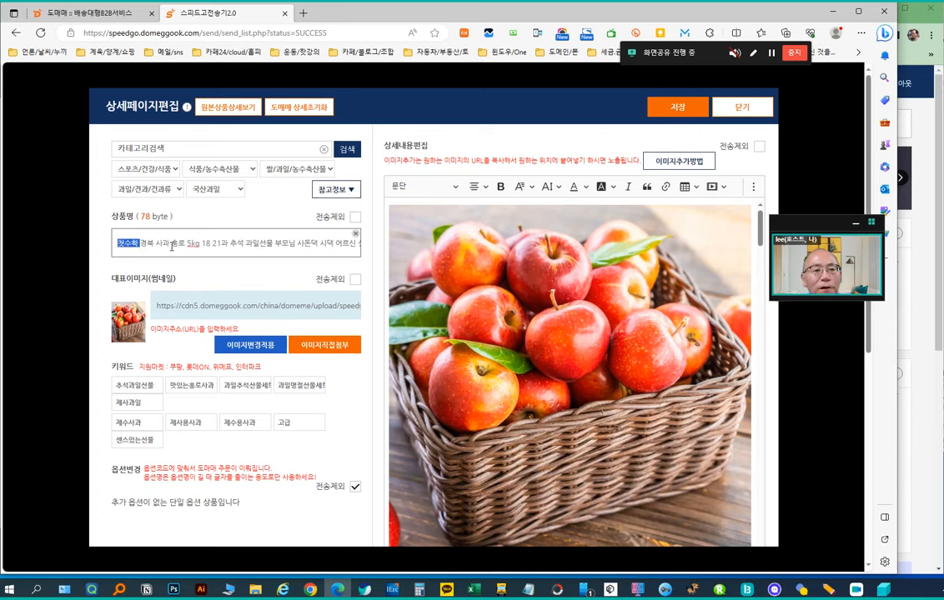
drag(172, 244, 97, 244)
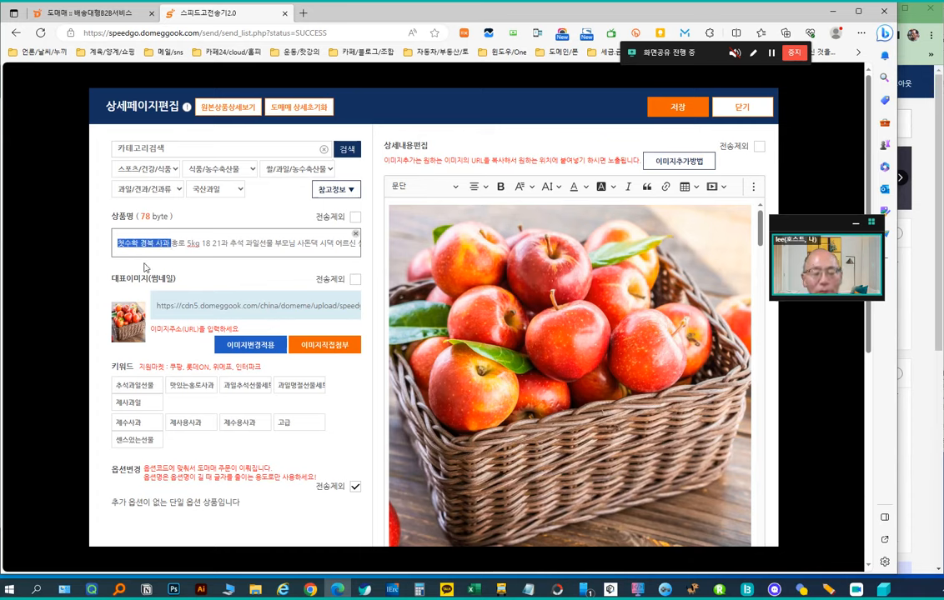
text(사과)
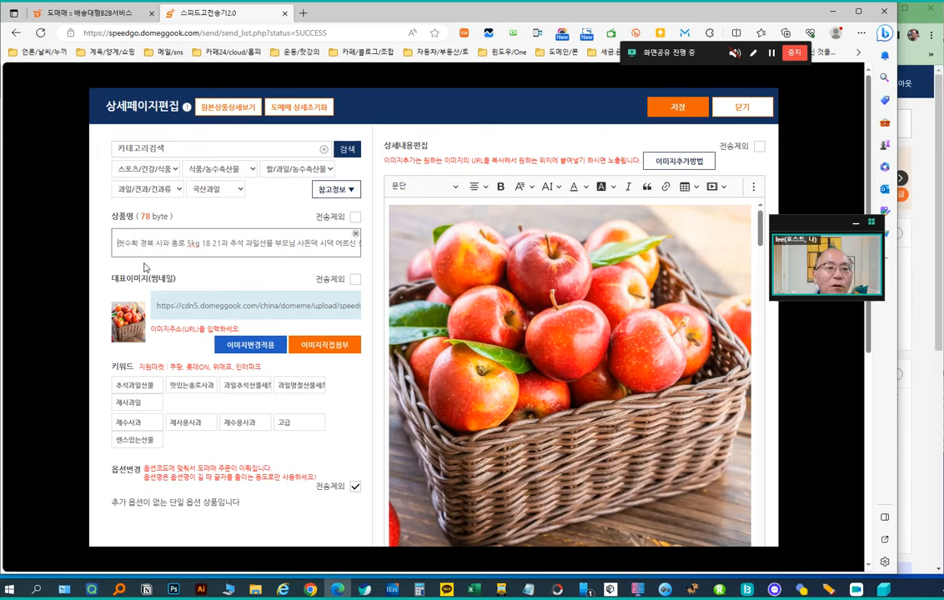
key(BackSpace)
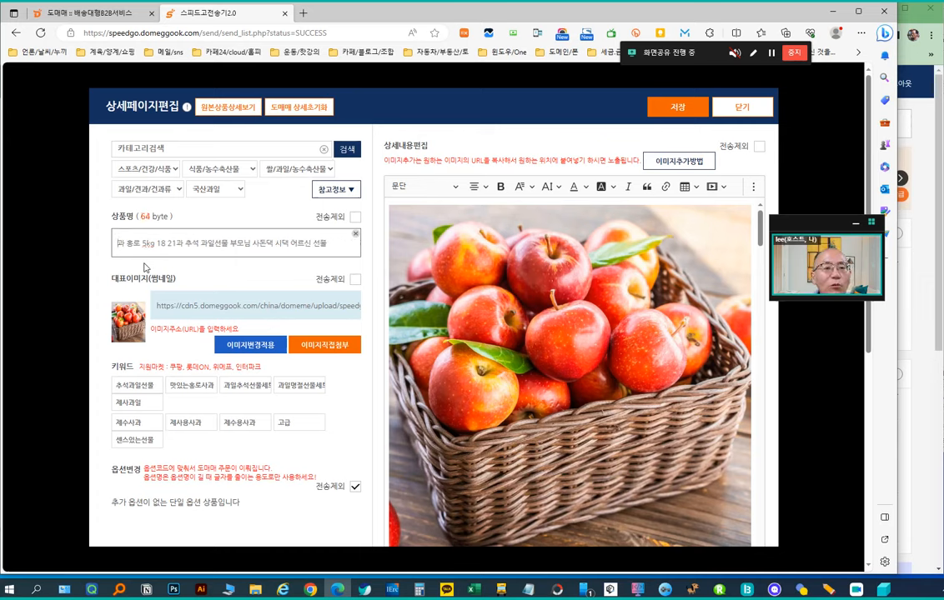
text(사)
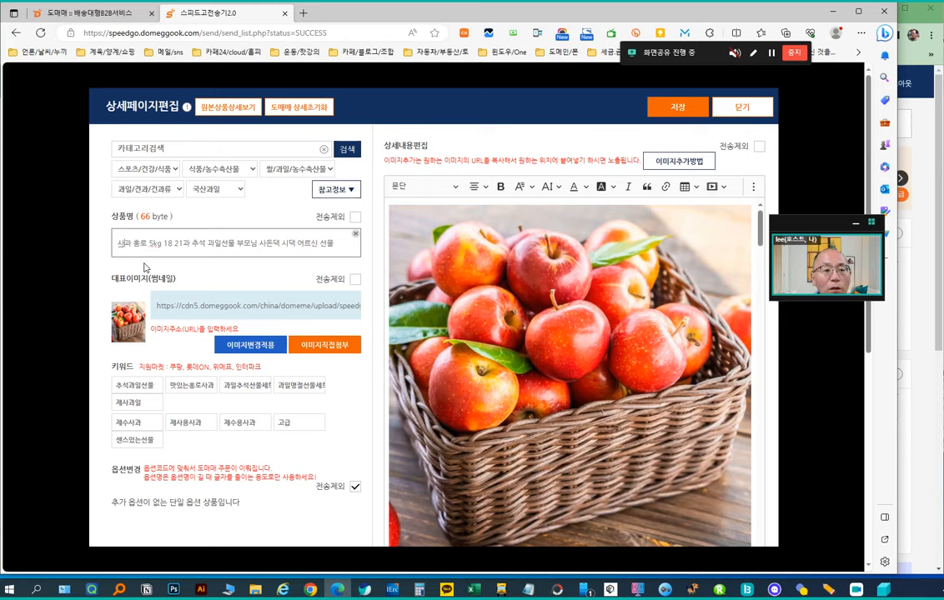
Step: Look up the keyword 사과 in itemscout's 키워드분석 and return to the apple product's 상세페이지편집 window
mouse_move(697, 53)
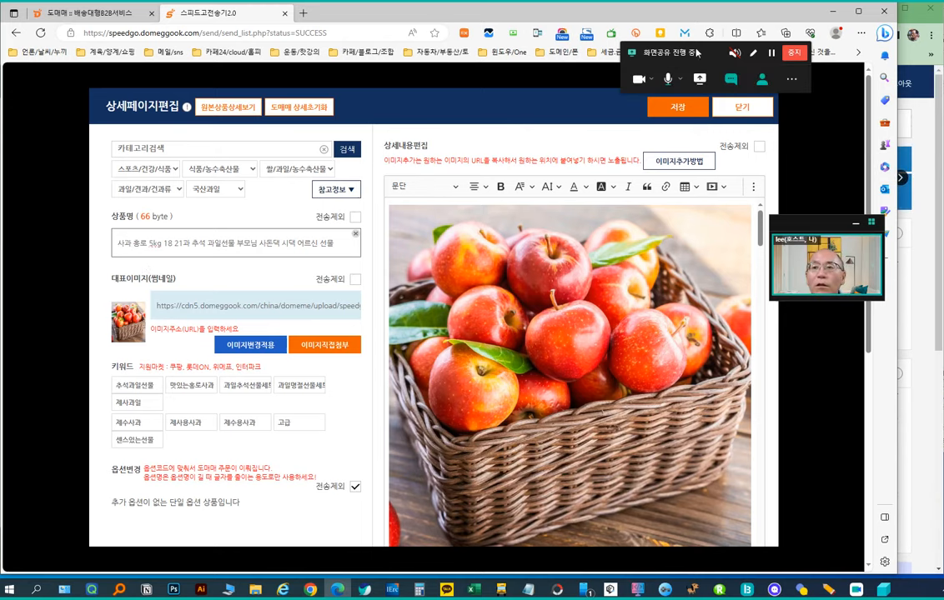
click(832, 11)
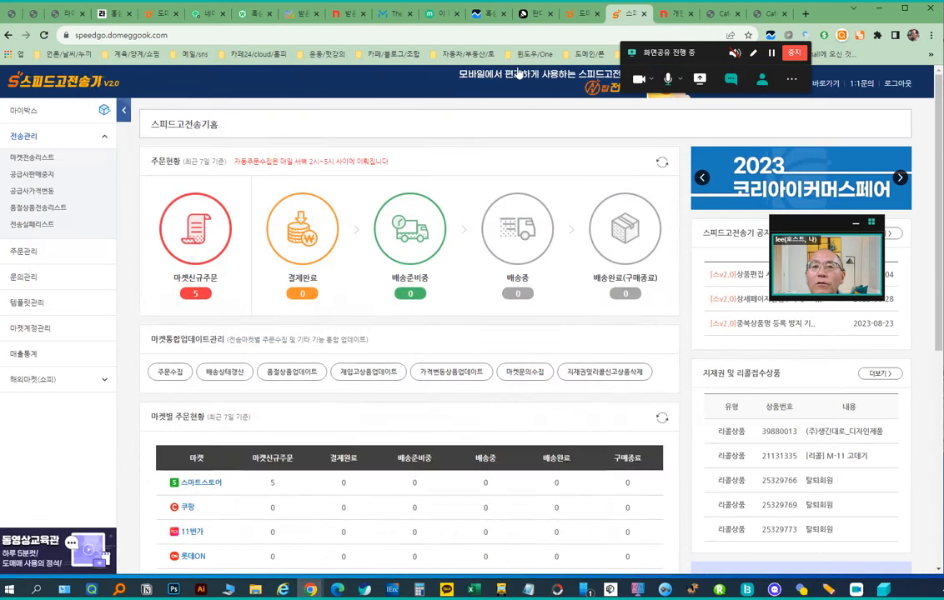
click(490, 14)
drag(231, 153, 141, 143)
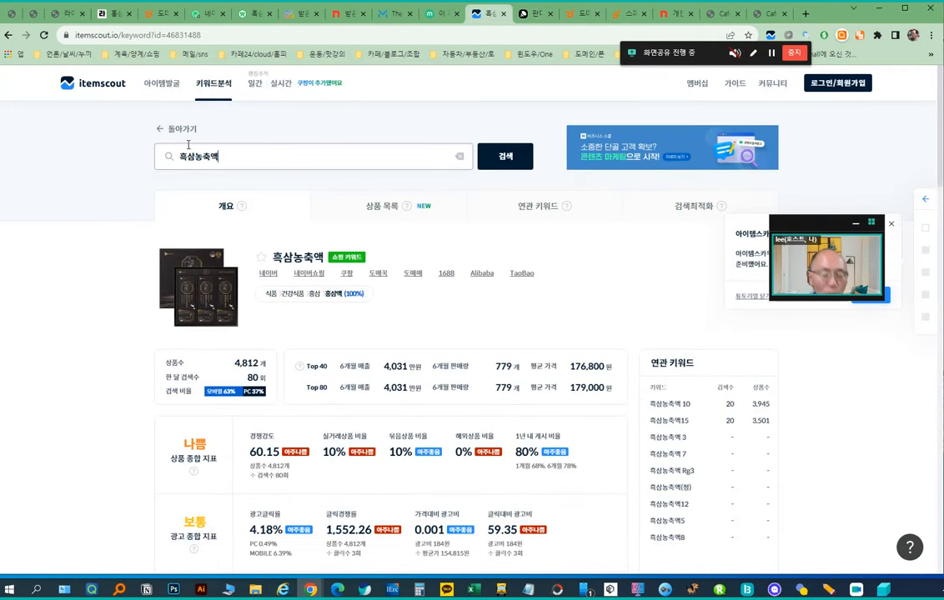
text(새)
text(과)
key(Return)
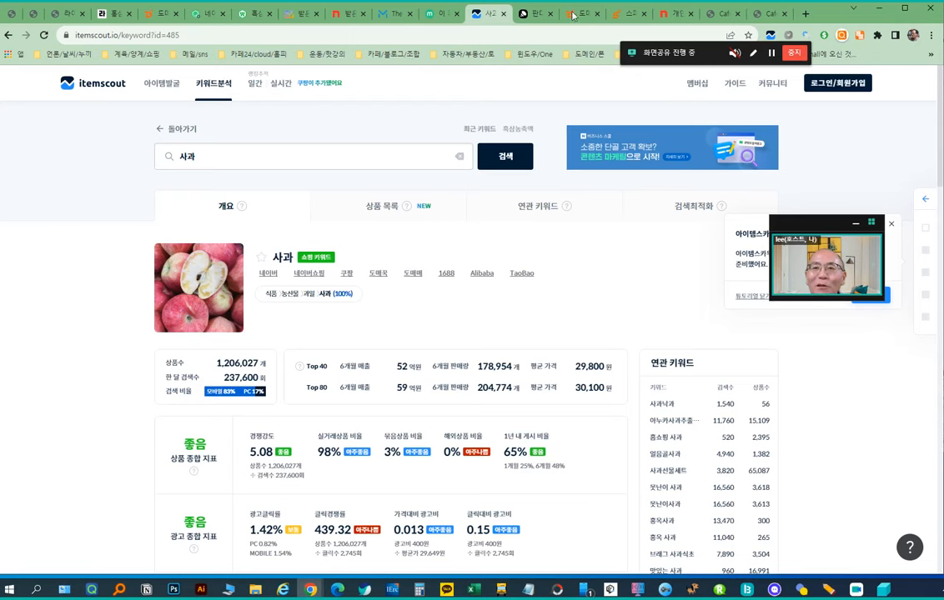
click(884, 9)
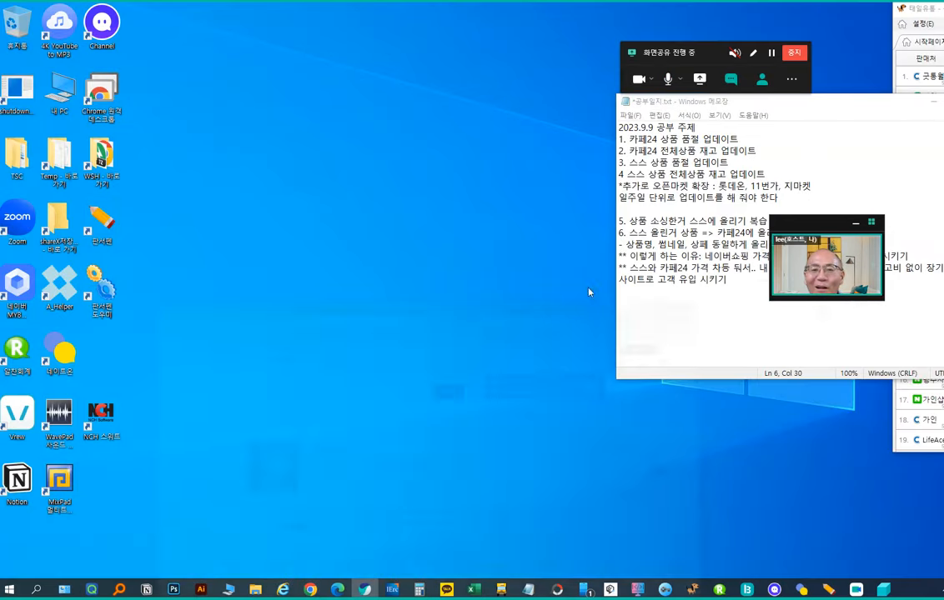
click(339, 590)
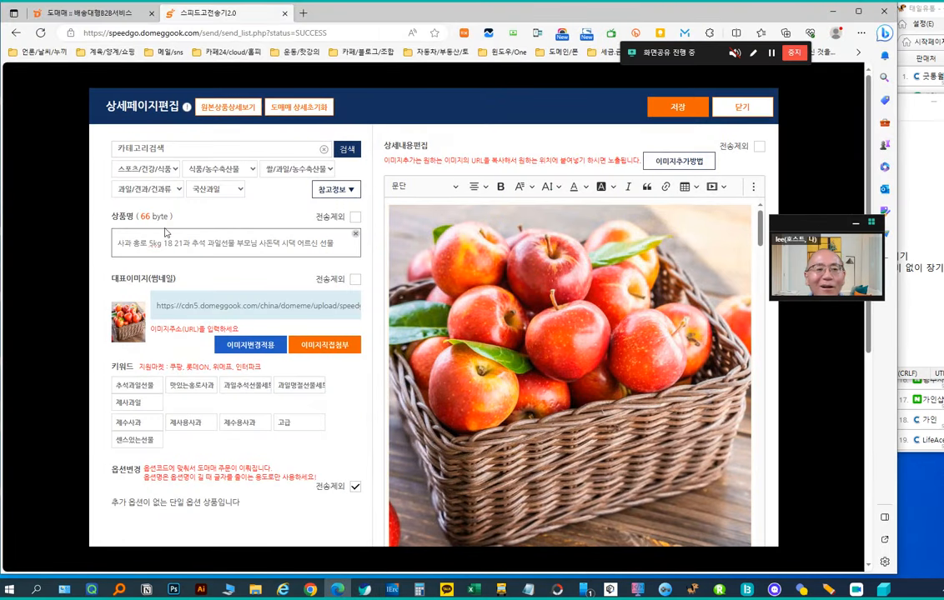
Step: Switch to itemscout in Chrome and look up the keyword 홍로 in 키워드분석, checking its product and search counts
drag(136, 243, 87, 247)
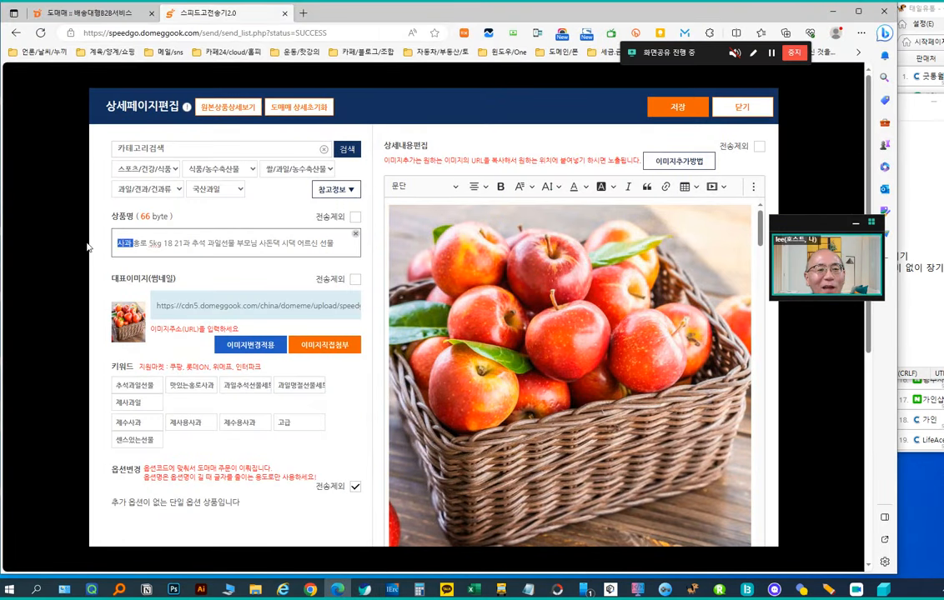
click(833, 12)
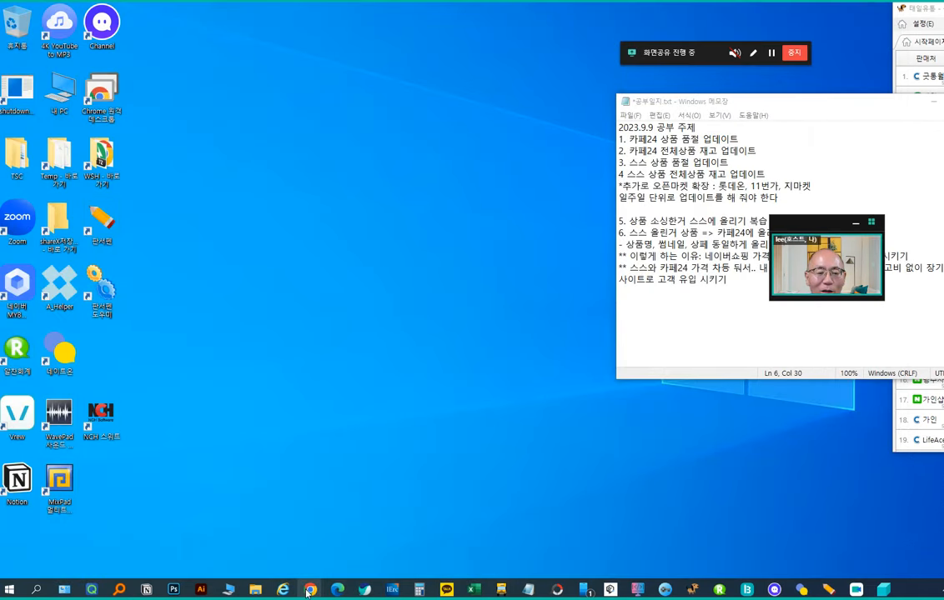
click(301, 517)
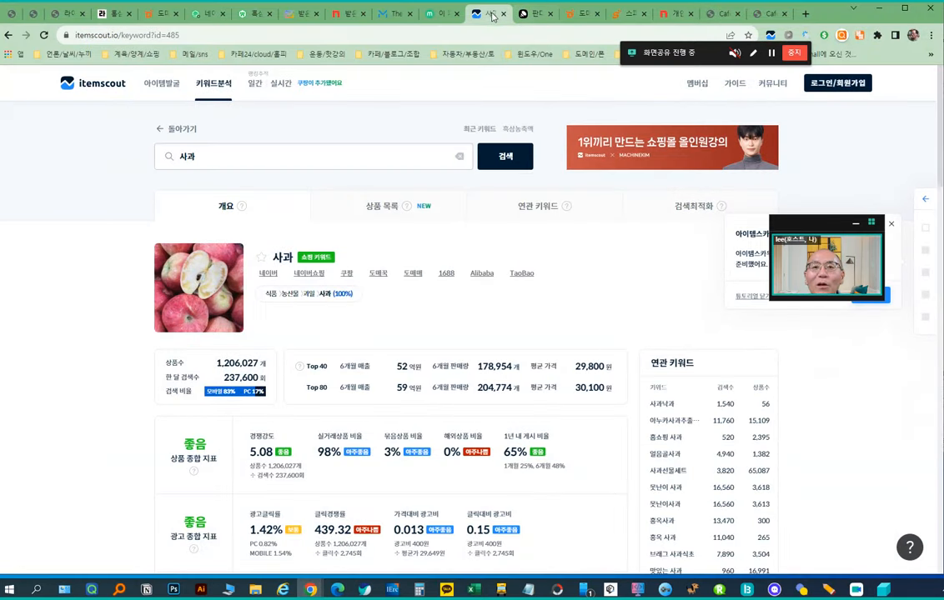
drag(186, 159, 213, 153)
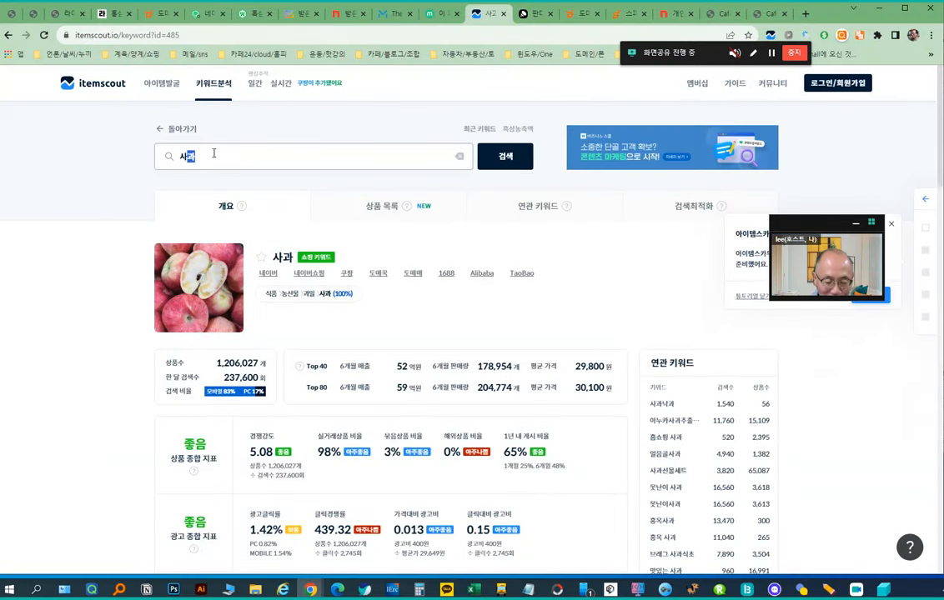
text(활)
key(BackSpace)
text(ㅎ)
key(Return)
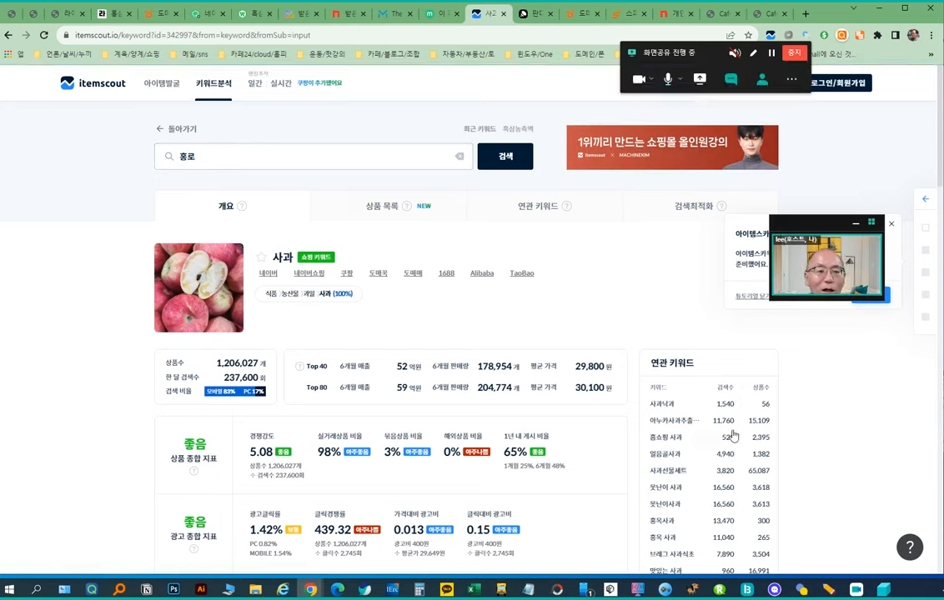
mouse_move(236, 396)
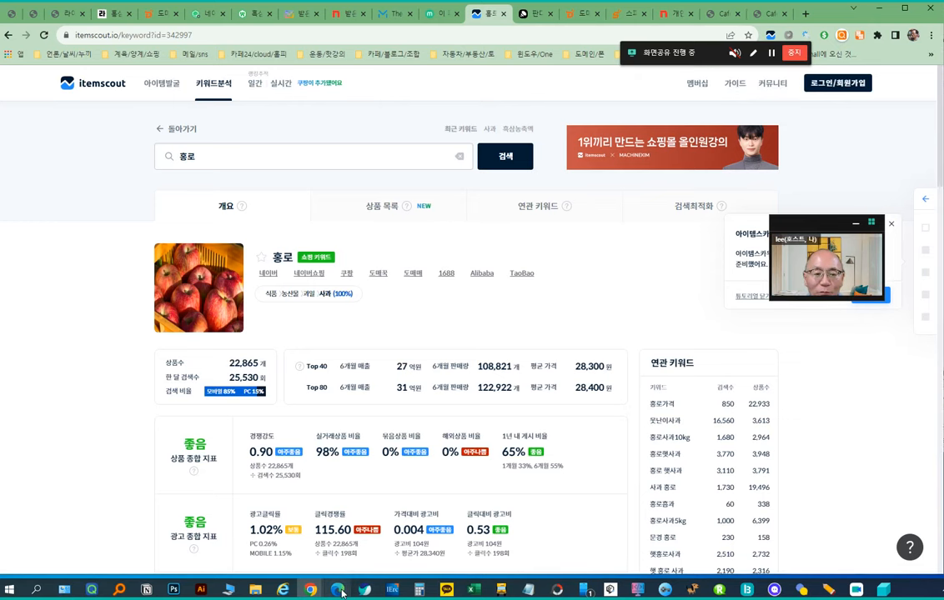
Step: Return to 상세페이지편집 and reorder the apple product's 상품명 so that it starts with 홍로 사과
key(alt+Tab)
click(155, 245)
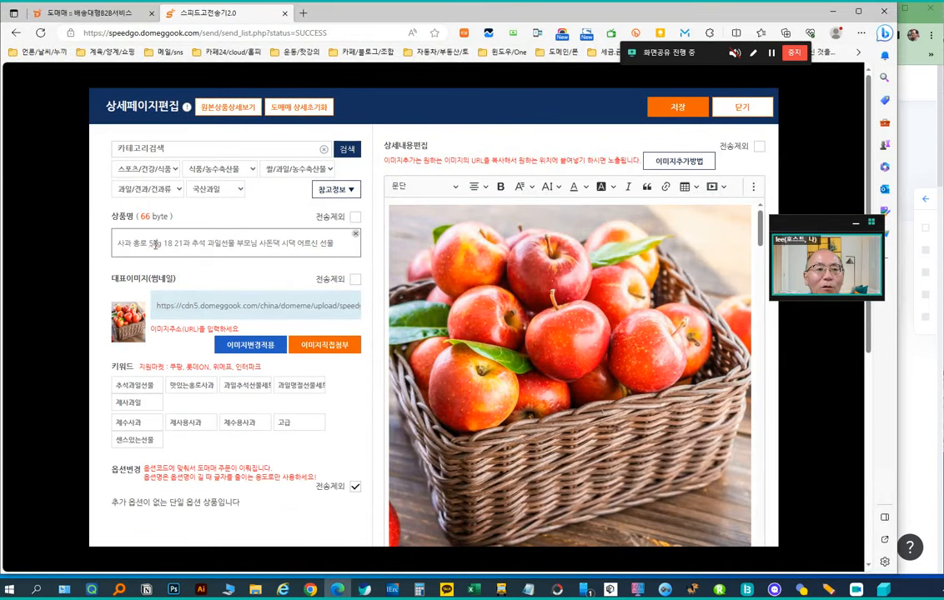
drag(136, 242, 92, 244)
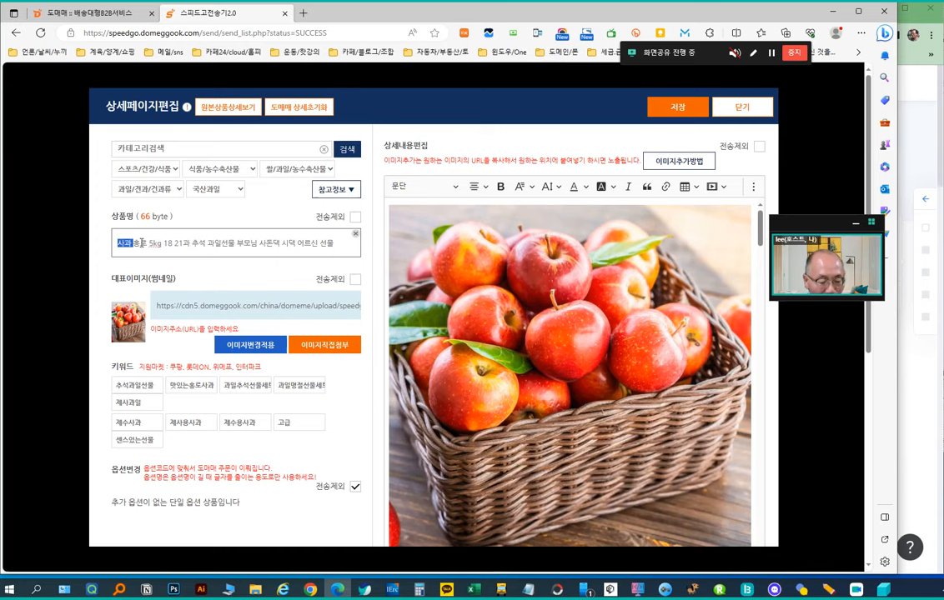
key(Delete)
key(Delete)
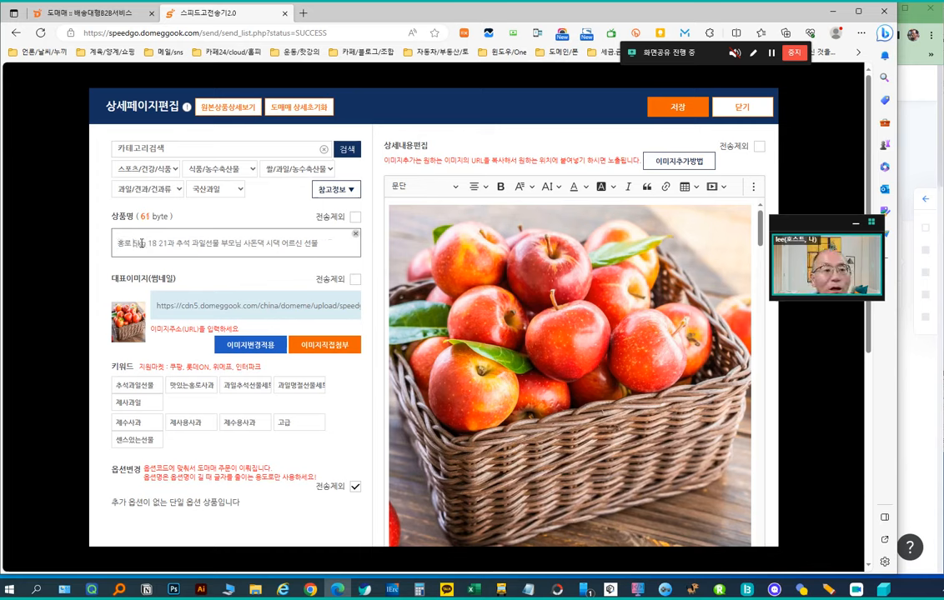
text(사과)
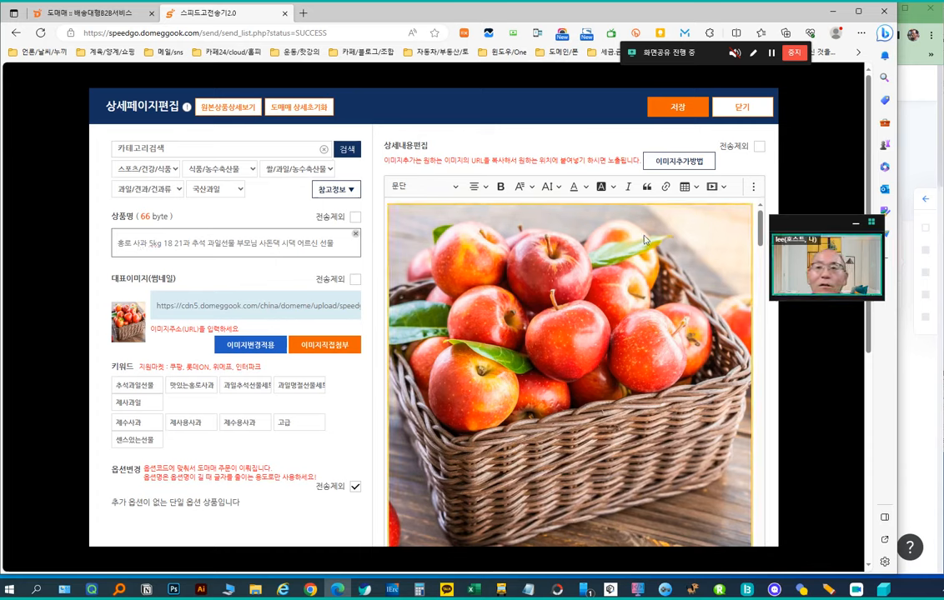
Step: Look up the keyword 추석선물 in itemscout's 키워드분석
click(834, 12)
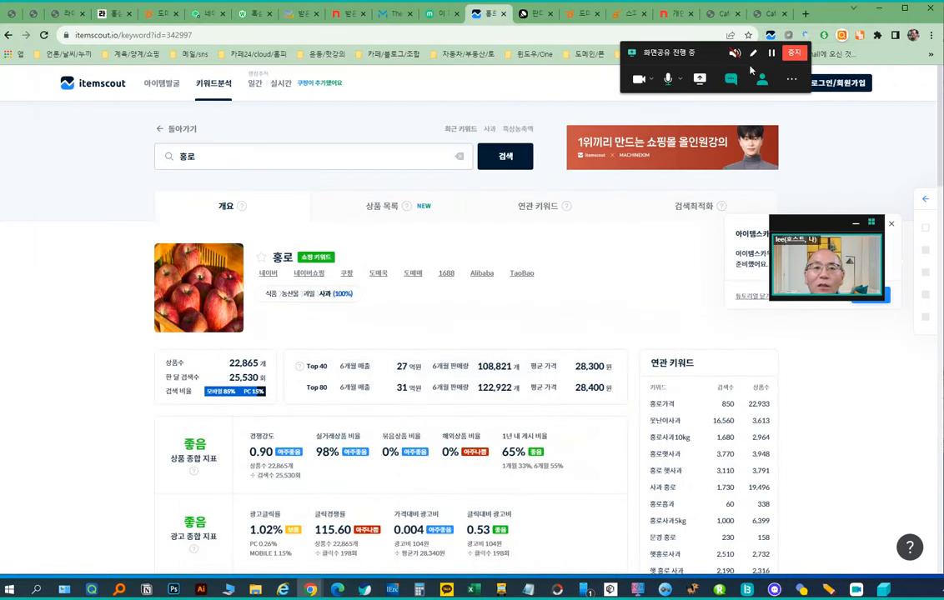
click(223, 163)
key(BackSpace)
key(BackSpace)
text(추서ㅕㄱㅅ)
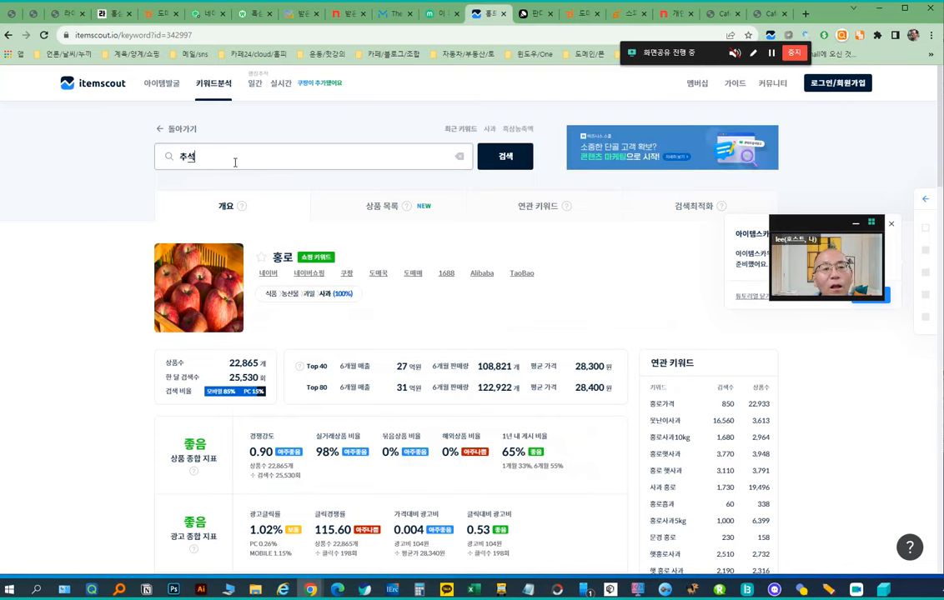
text(ㅓㄴ물)
key(Return)
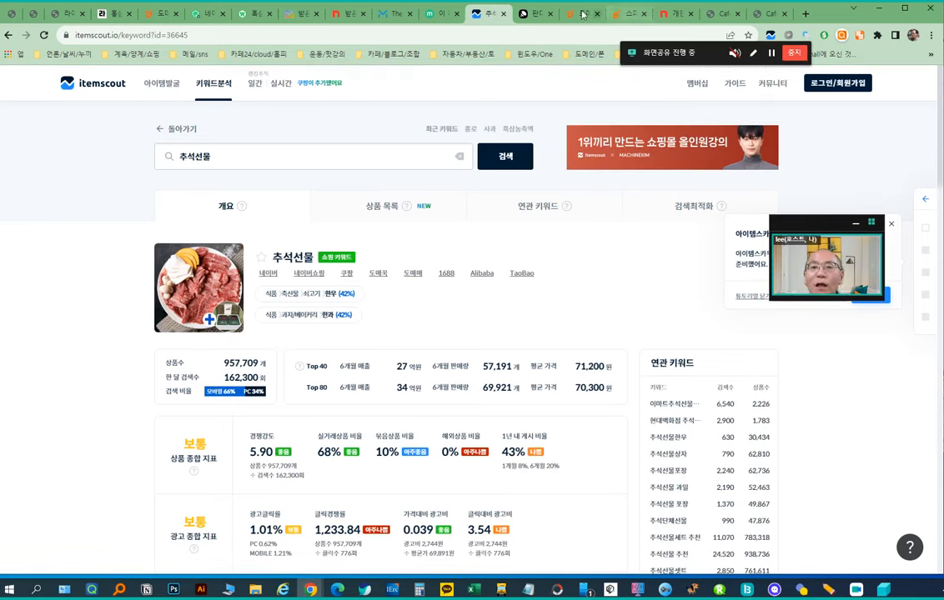
Step: Go back to the apple product's 상세페이지편집 window and review the detail images for the apples' origin
click(337, 589)
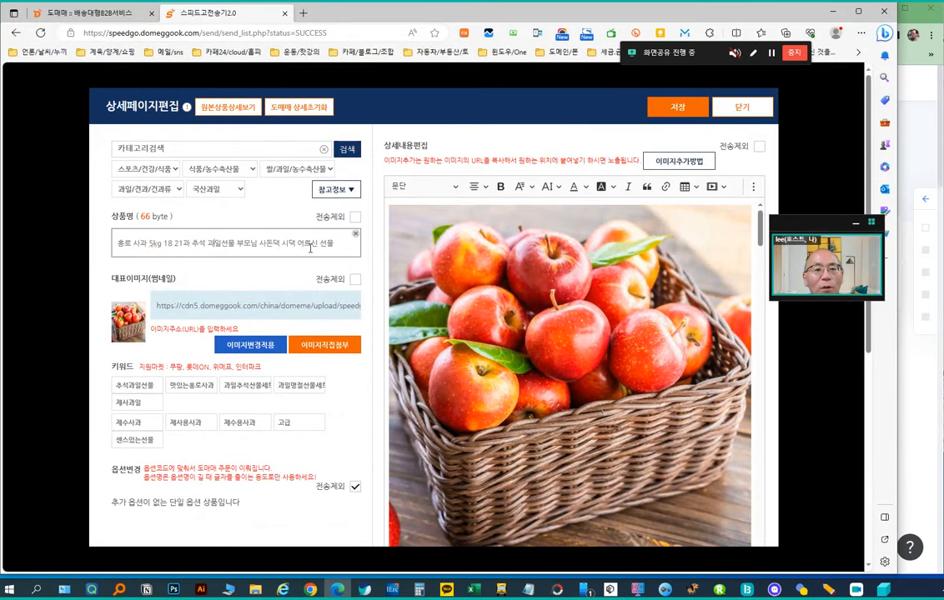
scroll(558, 379, down, 5)
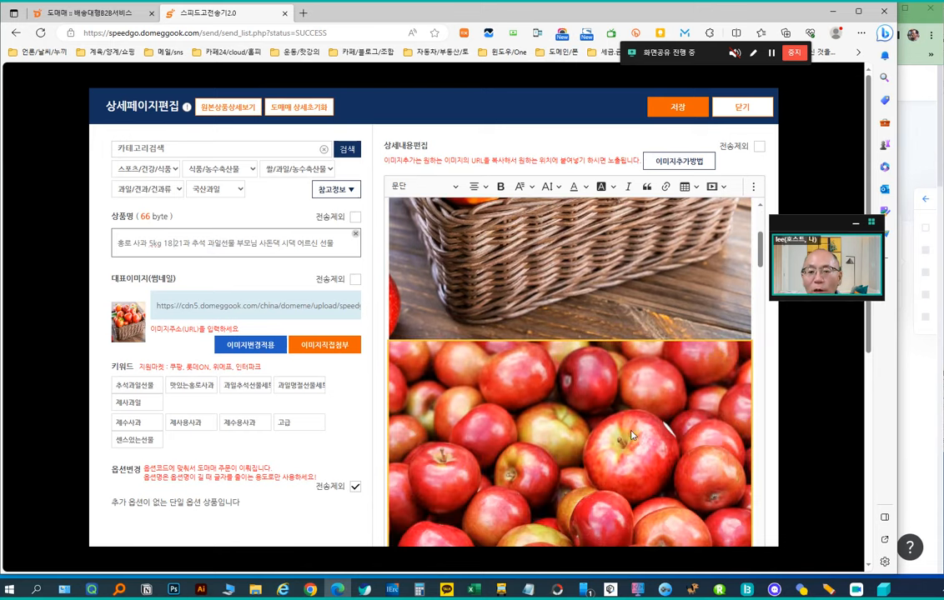
scroll(581, 384, down, 10)
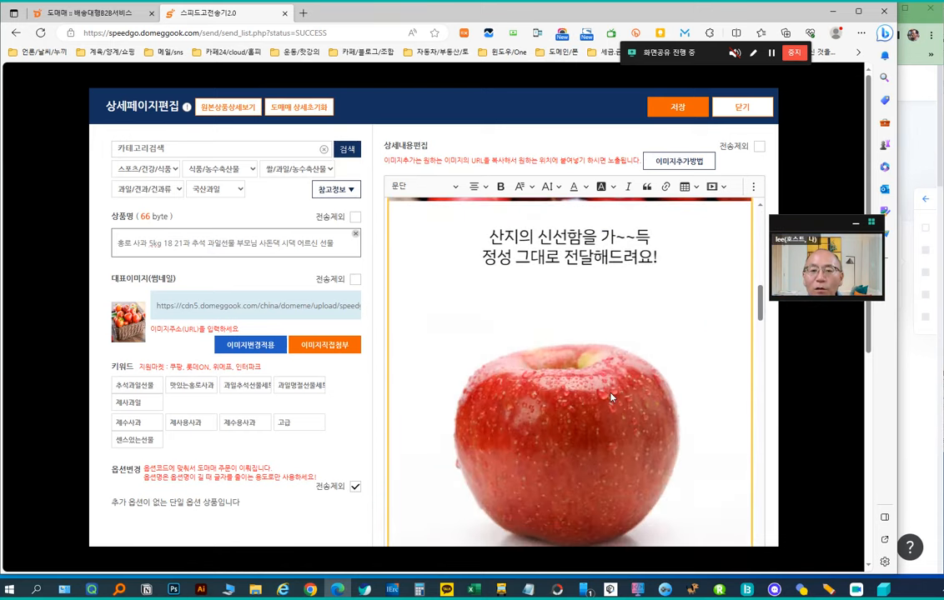
scroll(612, 398, down, 3)
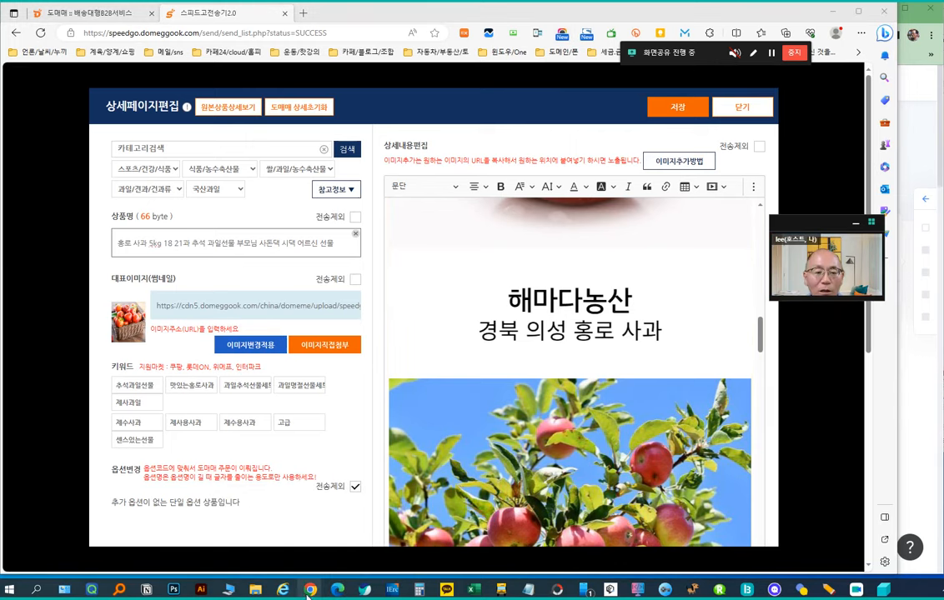
Step: Return to itemscout and look up the keyword 의성사과 in 키워드분석
mouse_move(312, 593)
click(263, 521)
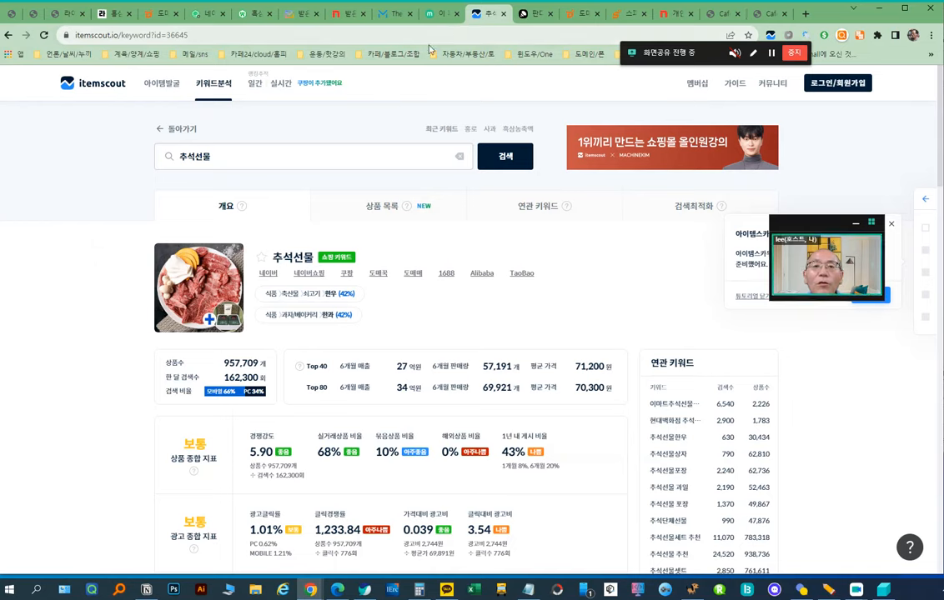
drag(241, 152, 171, 164)
text(우ㅢ서)
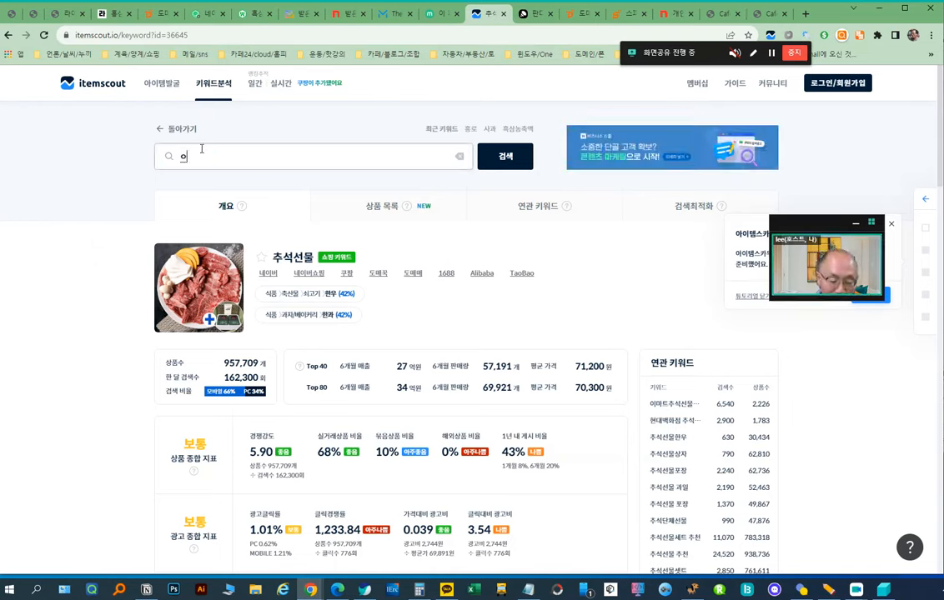
text(\)
key(BackSpace)
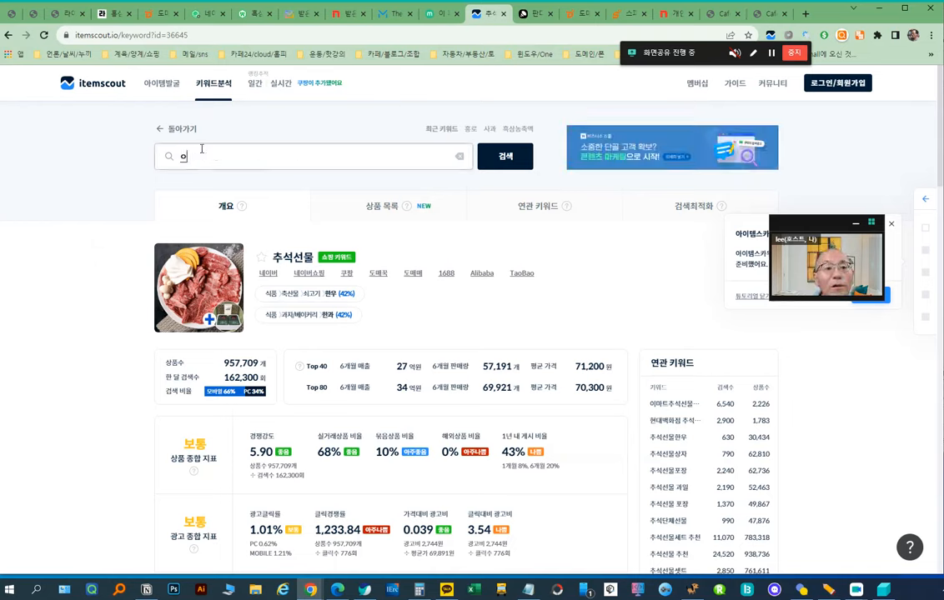
text(의성ㄱ)
key(BackSpace)
text(사과)
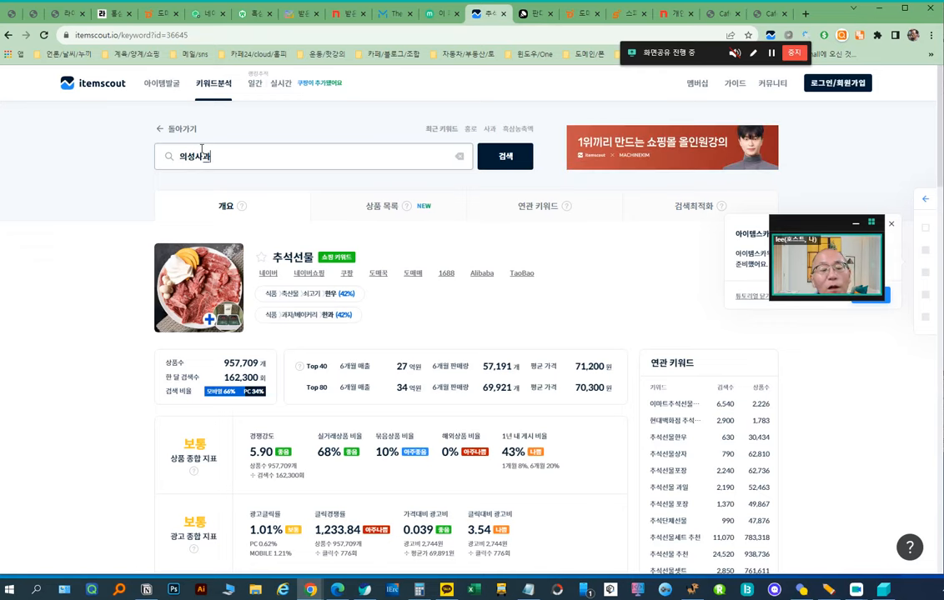
key(Return)
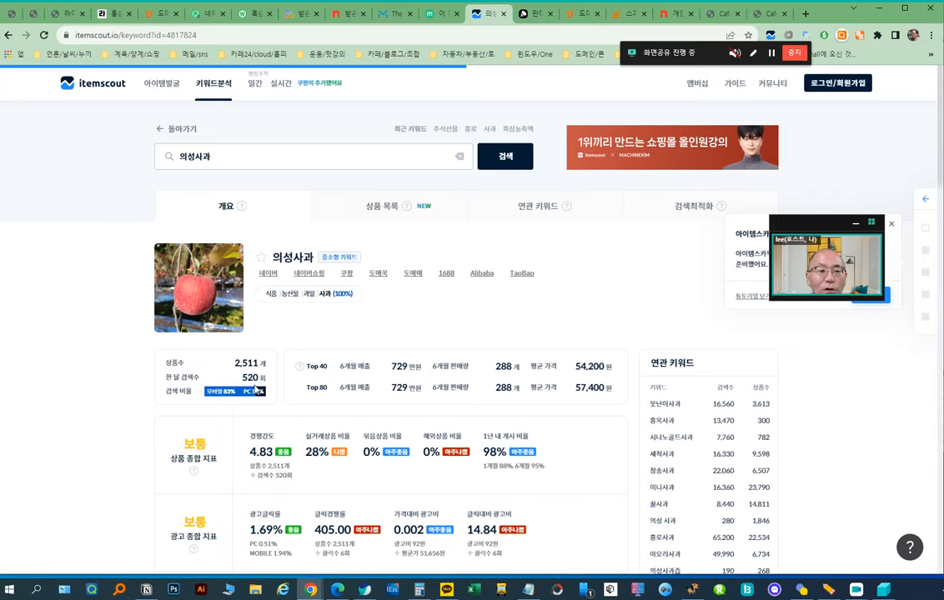
Step: Replace 의성 with 경북 in the itemscout search and look up the keyword 경북사과
drag(194, 158, 141, 163)
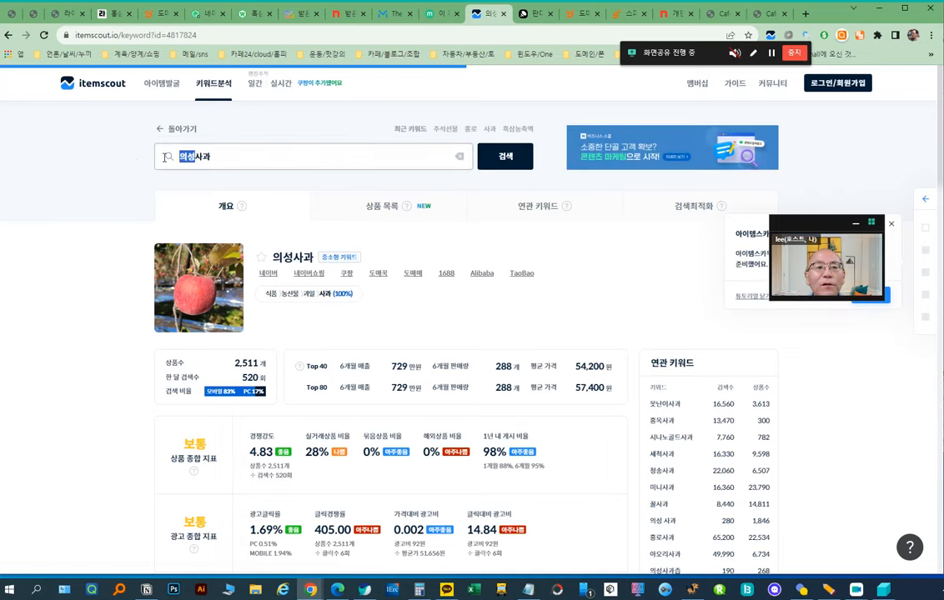
text(경북)
key(Return)
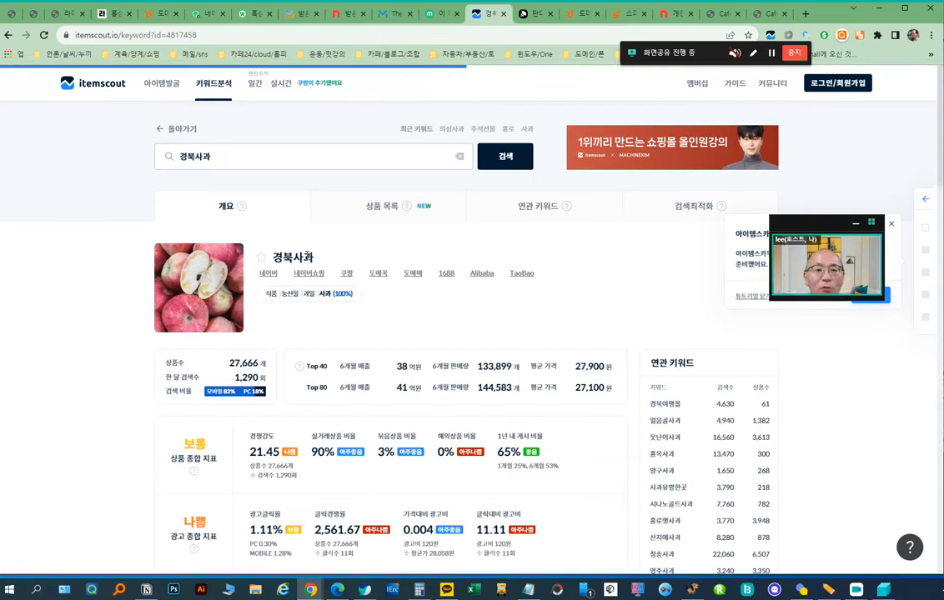
drag(314, 257, 276, 259)
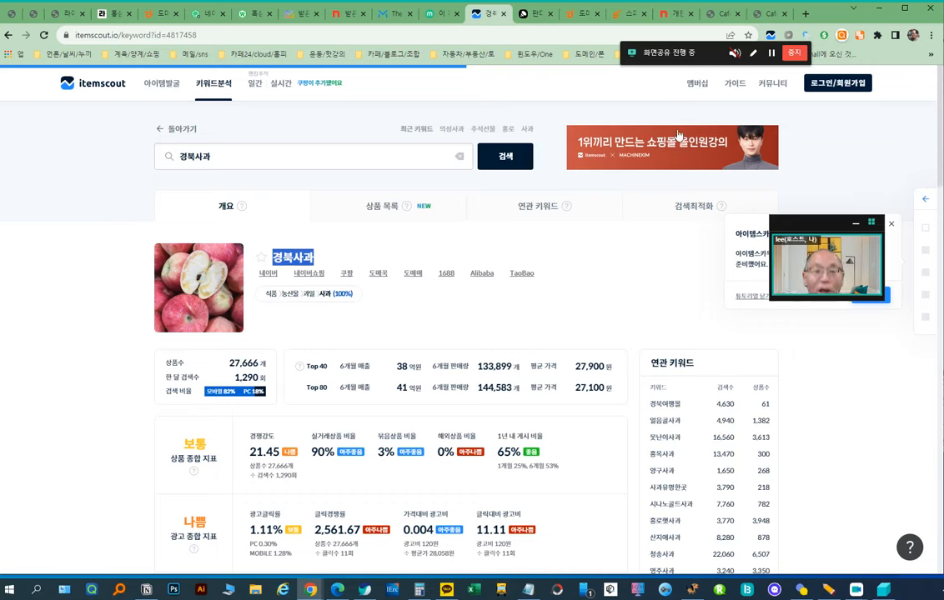
Step: Analyse the keyword 경북사과 in Panda Rank's 키워드분석 and show its 연관키워드 list
click(523, 14)
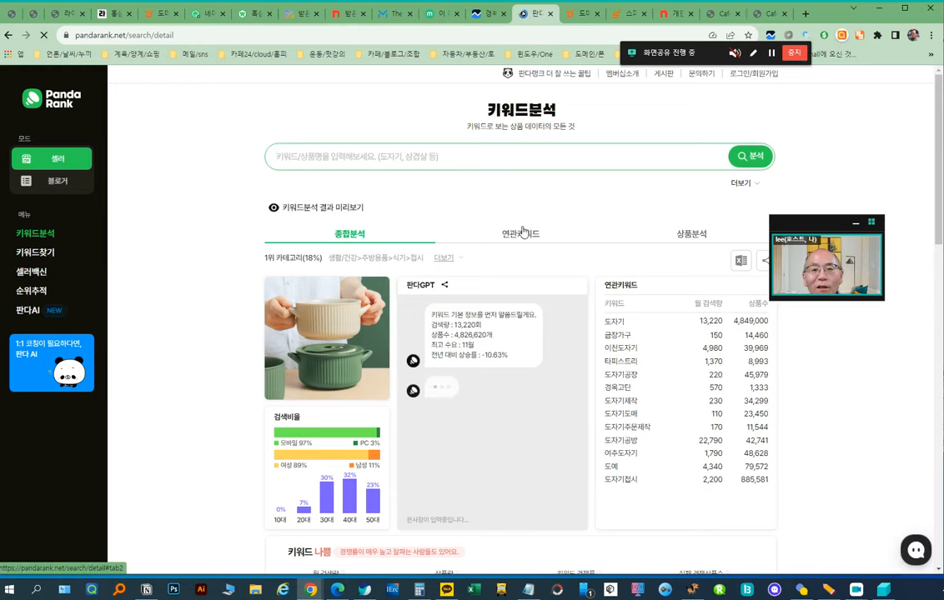
click(417, 164)
text(경북사과)
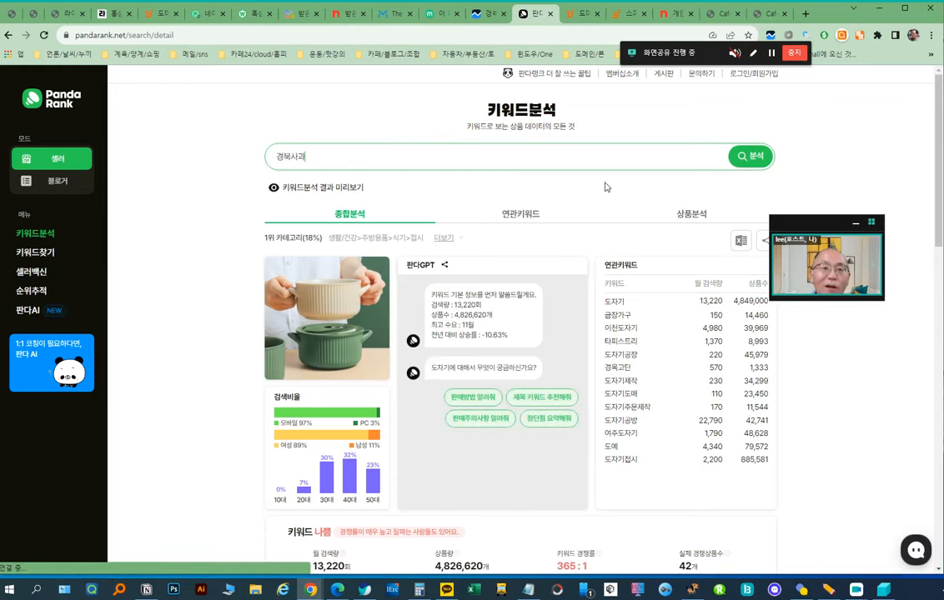
key(Return)
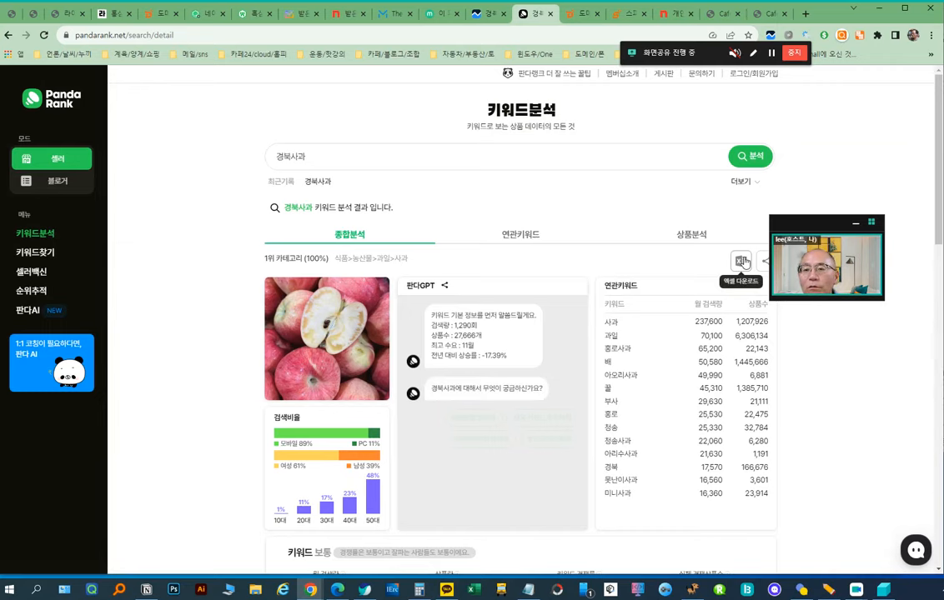
click(522, 237)
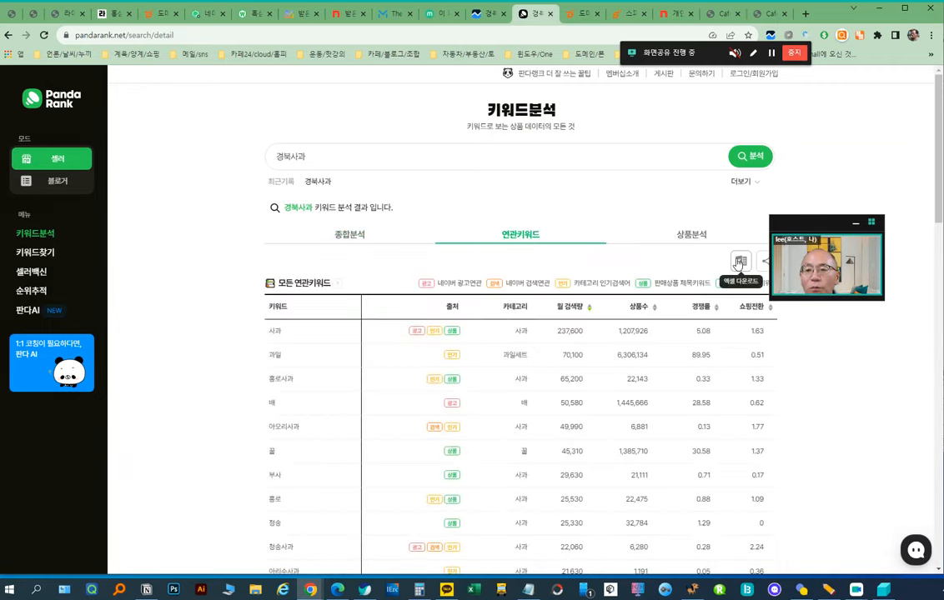
Step: Try to download the related keywords as Excel and sign in to Panda Rank with the Naver account
click(742, 262)
click(526, 370)
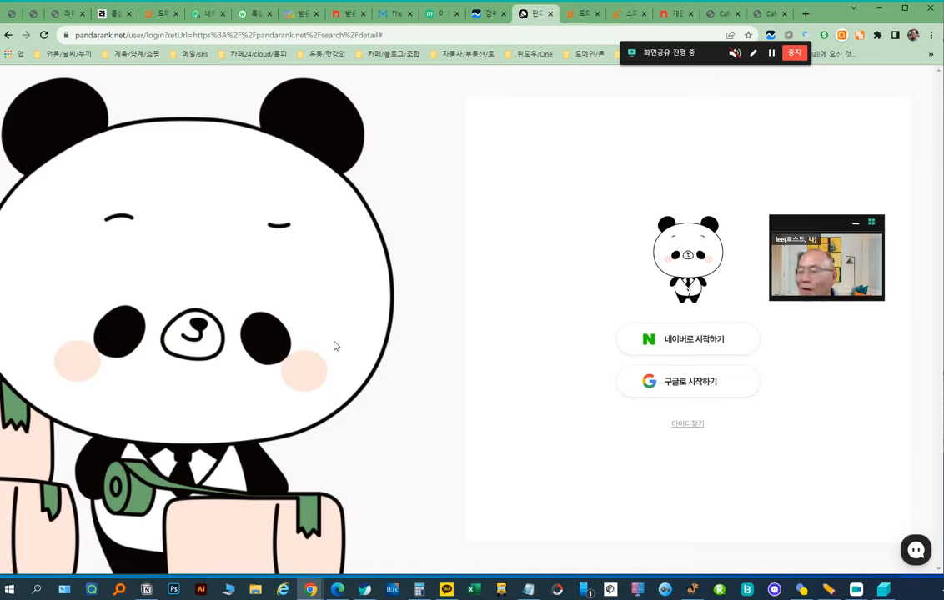
click(707, 337)
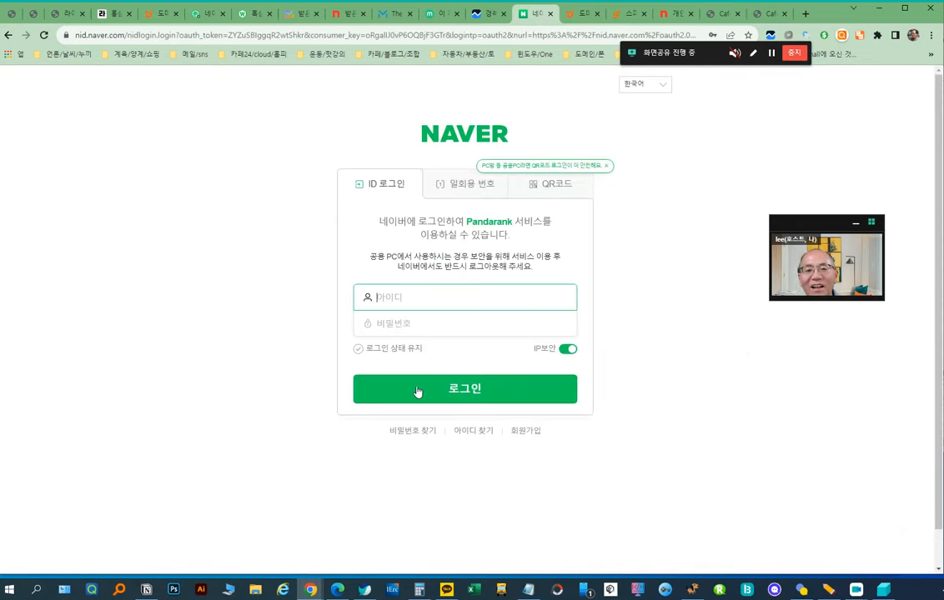
click(416, 391)
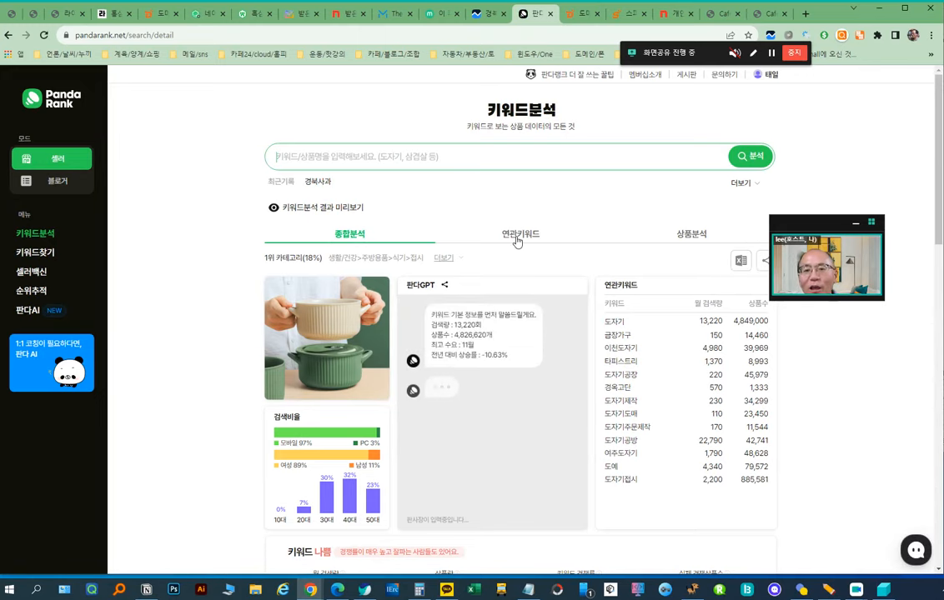
Step: Analyse the keyword 경북사과 again in Panda Rank's 연관키워드 view and start its Excel download
click(485, 233)
click(333, 155)
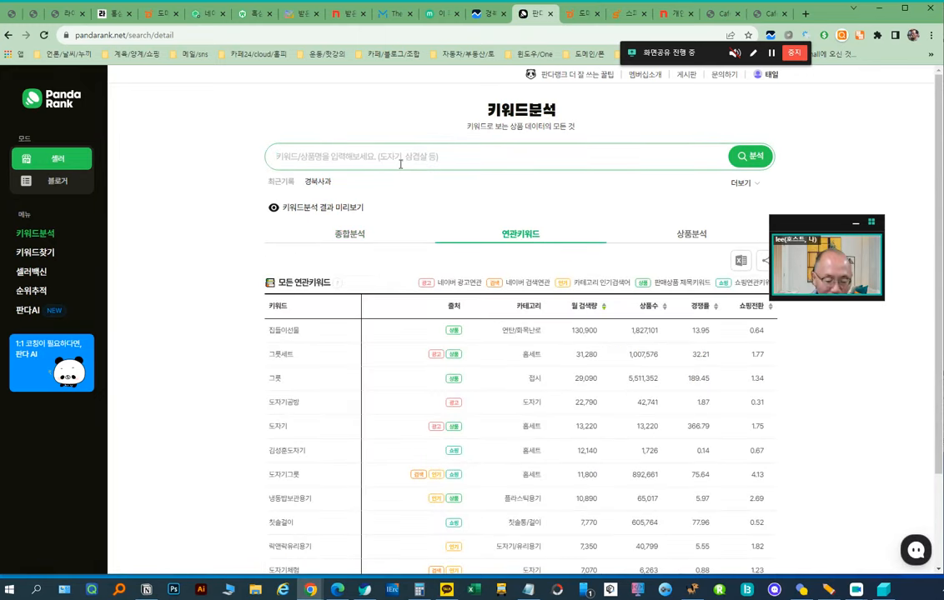
text(경북사과)
key(Return)
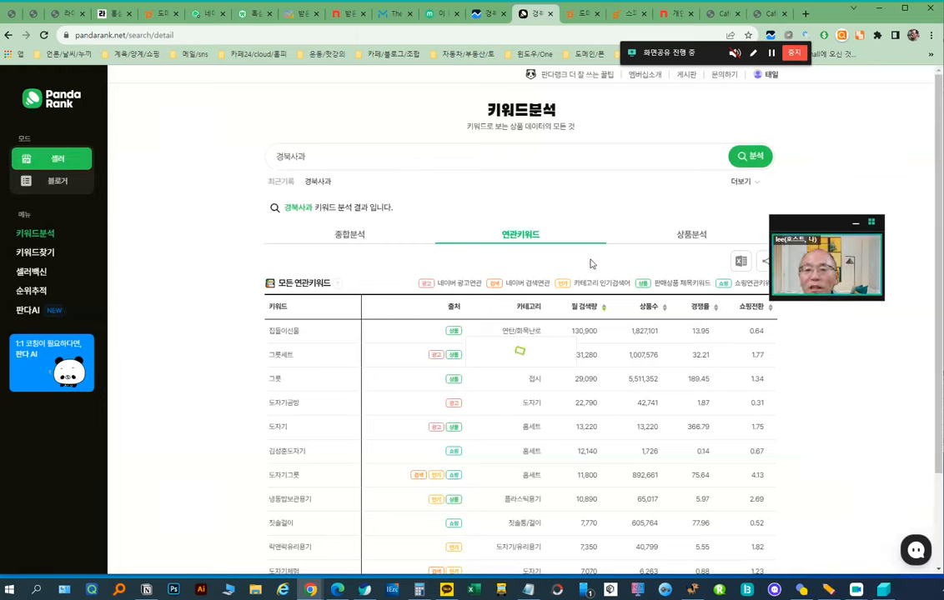
click(741, 263)
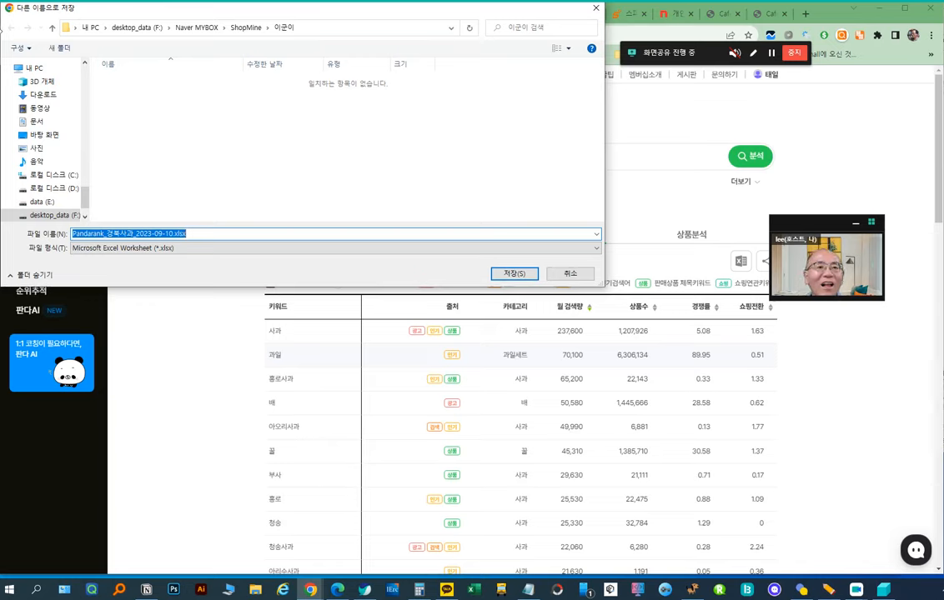
Step: Look through the save dialog's folder tree for the Naver MYBOX drive
scroll(86, 87, up, 5)
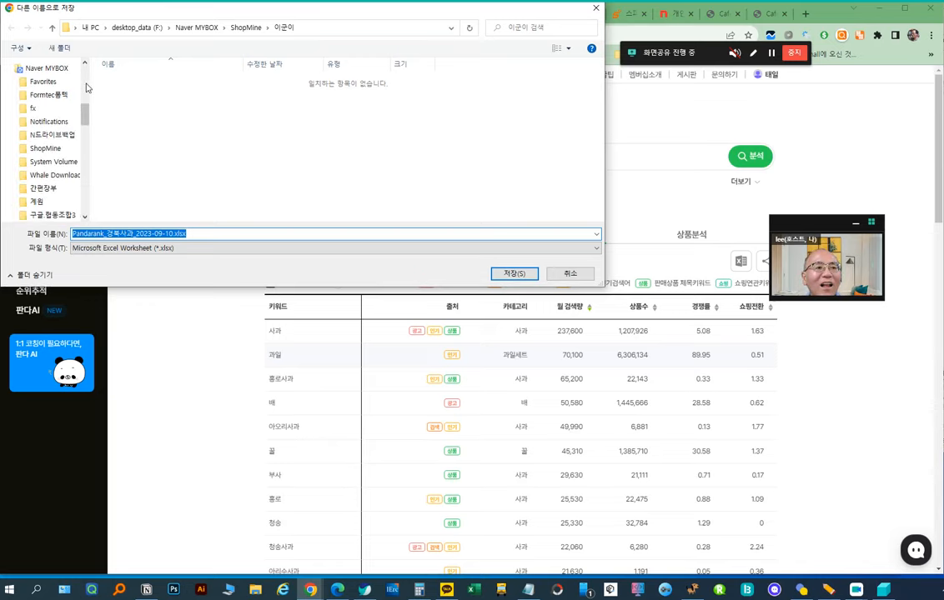
scroll(84, 125, up, 4)
drag(75, 92, 75, 183)
drag(84, 98, 89, 211)
click(659, 307)
scroll(75, 193, down, 1)
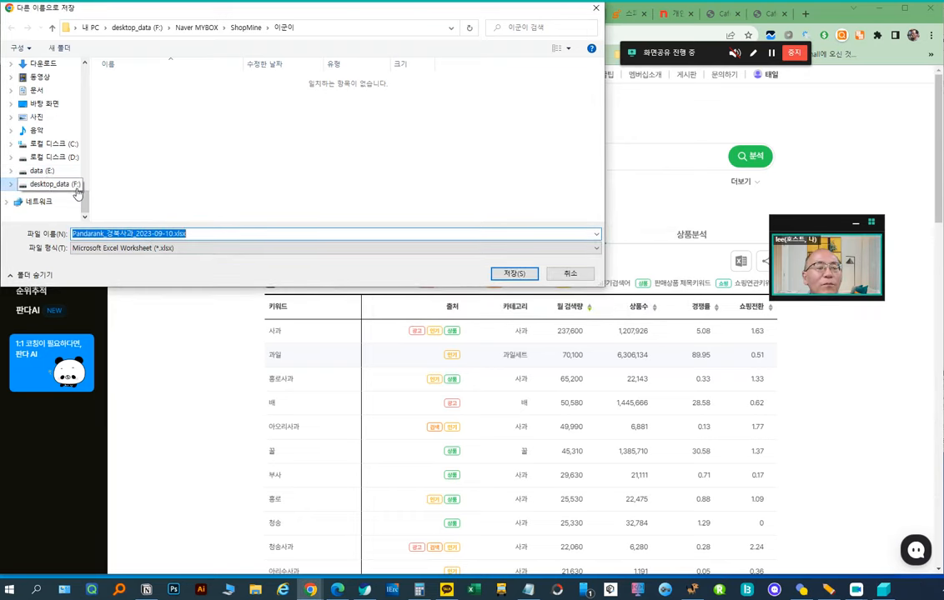
scroll(42, 171, up, 3)
scroll(54, 169, up, 3)
scroll(50, 170, down, 2)
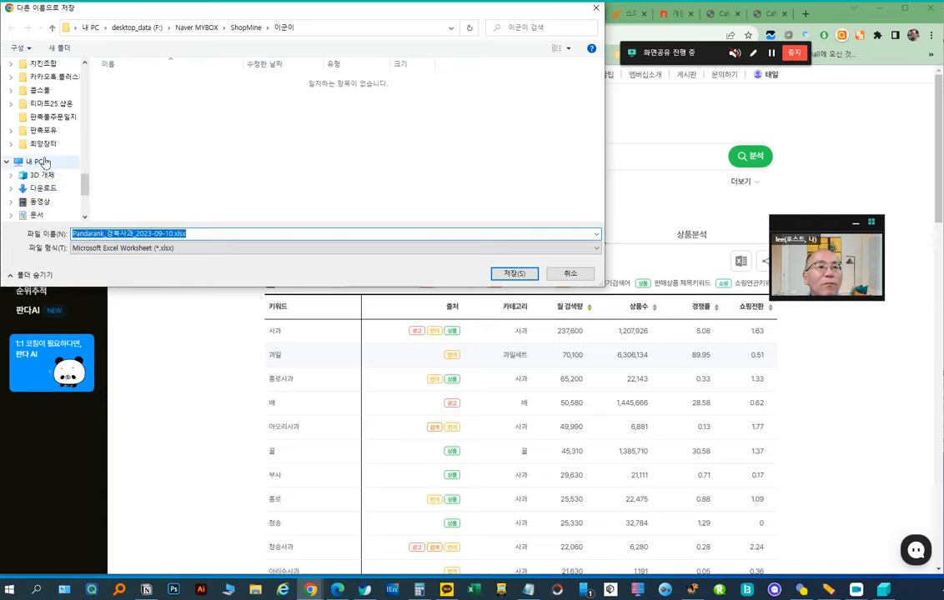
scroll(45, 163, up, 6)
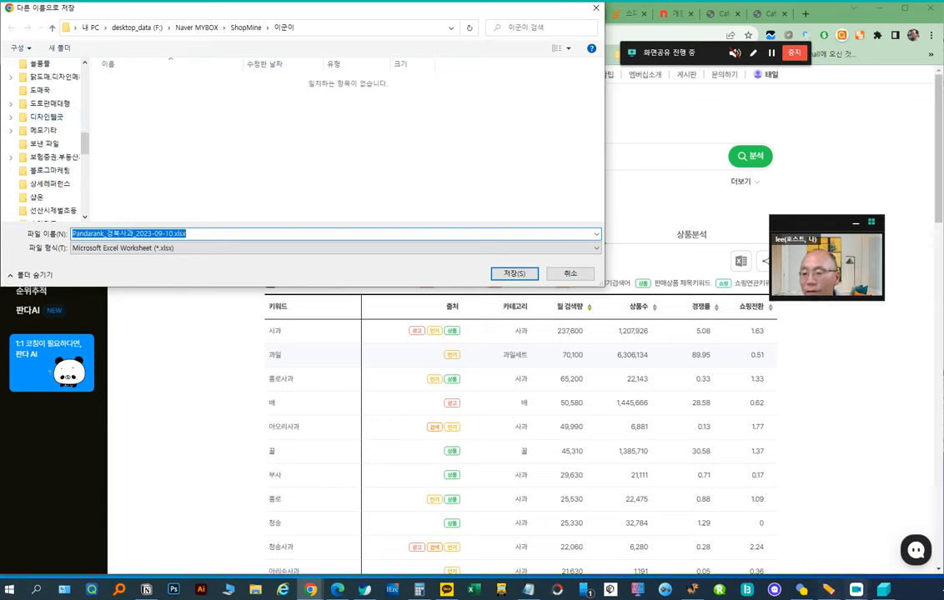
Step: Launch 네이버 MYBOX 탐색기 from the Windows app tiles
click(942, 590)
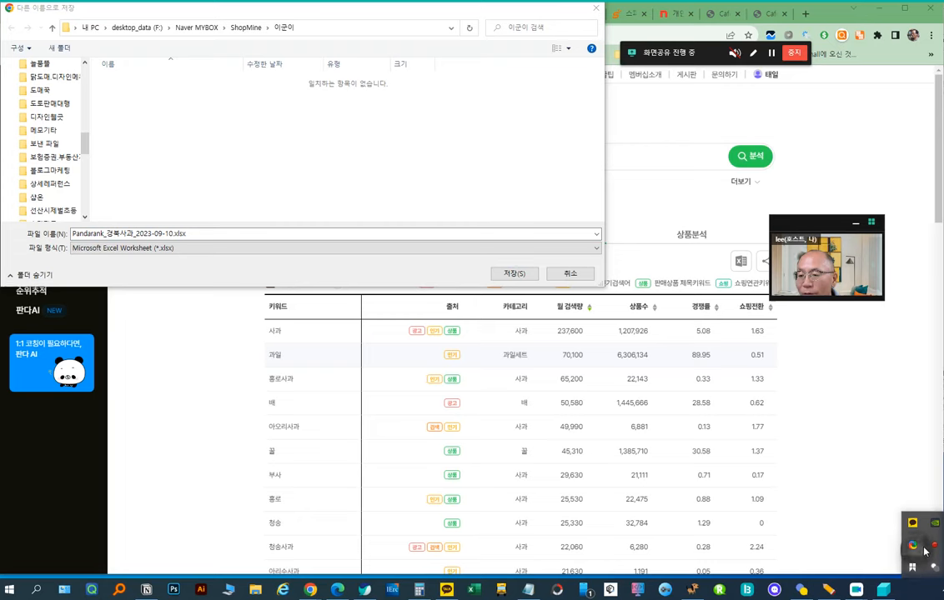
click(8, 590)
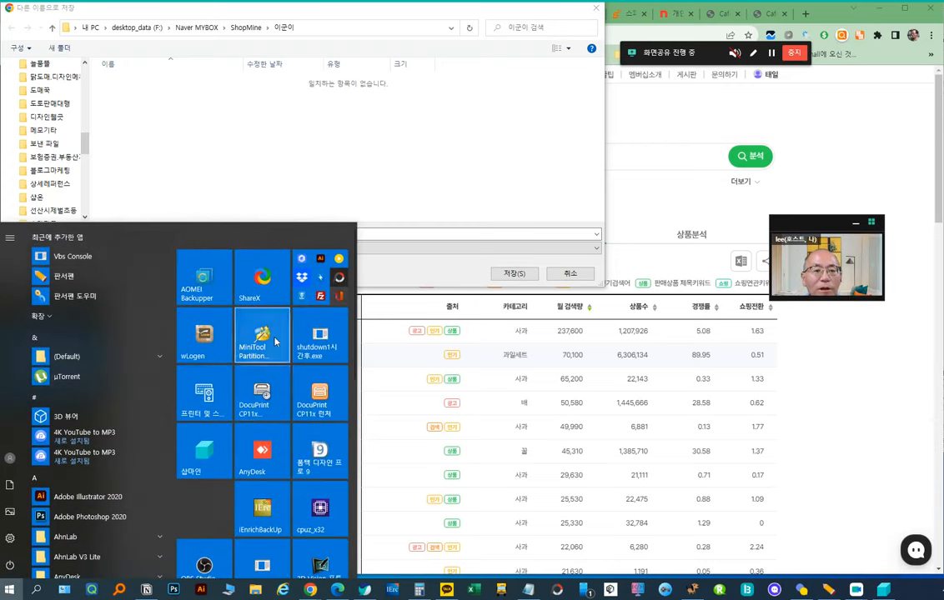
click(320, 277)
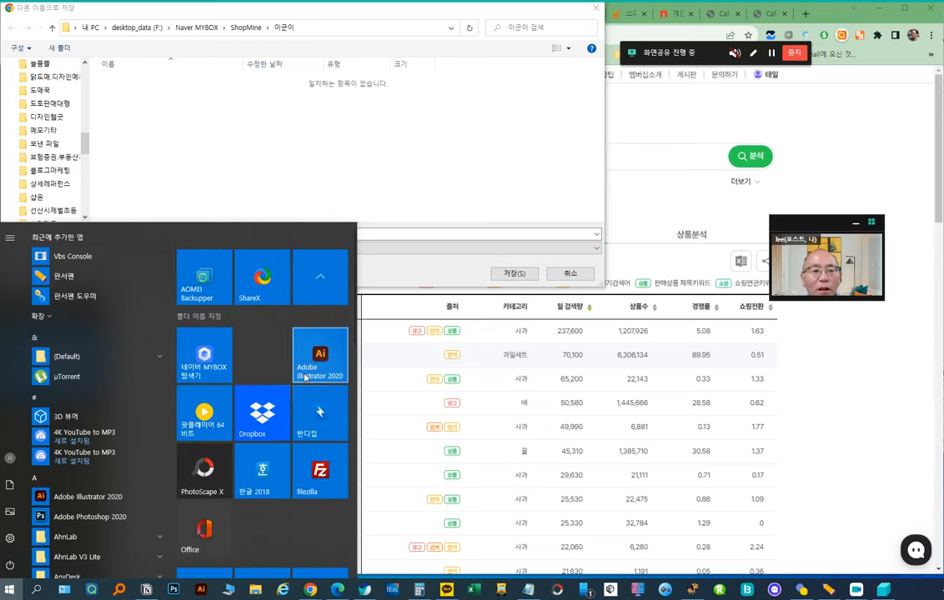
click(218, 364)
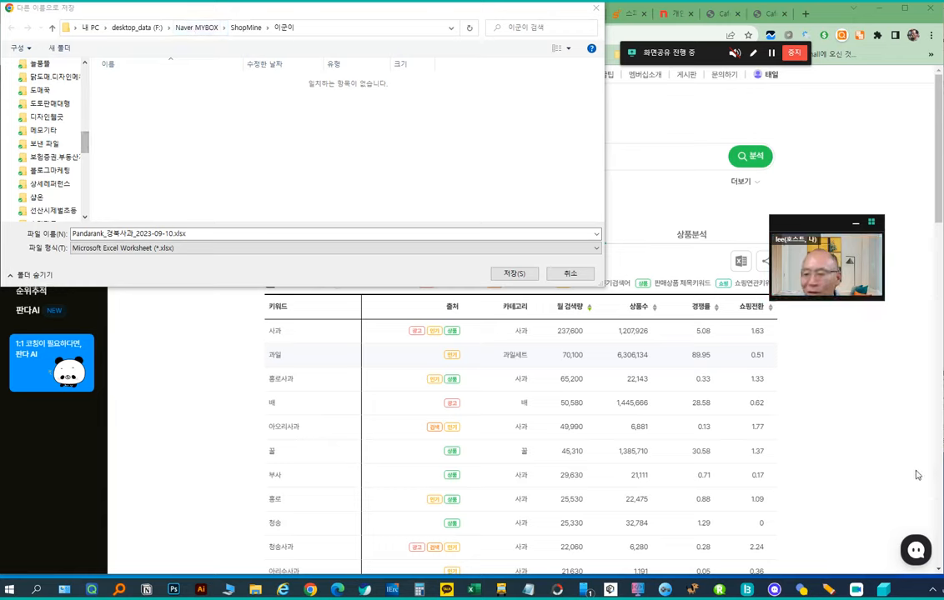
Step: Save Pandarank_경북사과_2023-09-10.xlsx in the 카페24 folder under <공유 받은 폴더> on NAVER MYBOX (N:)
click(247, 27)
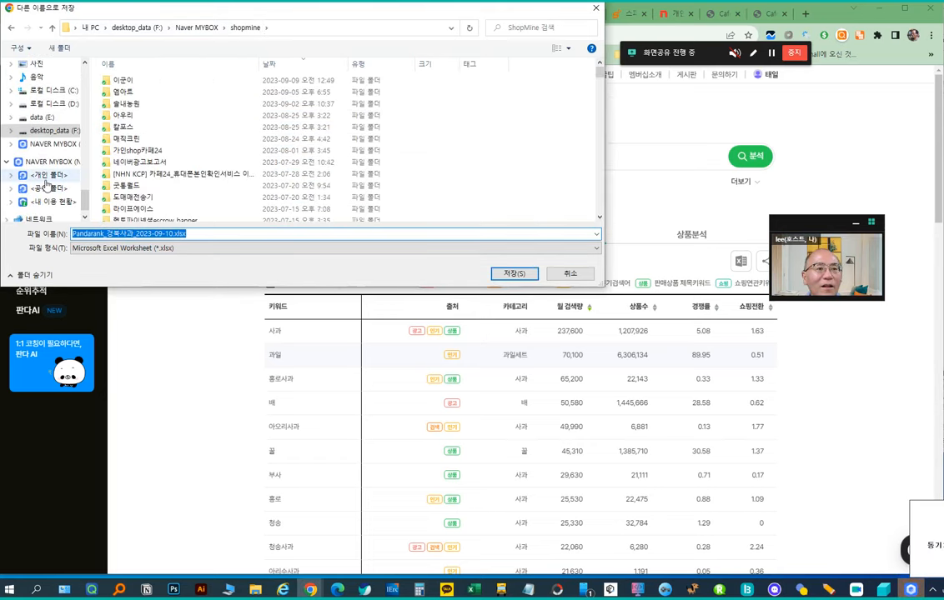
click(57, 145)
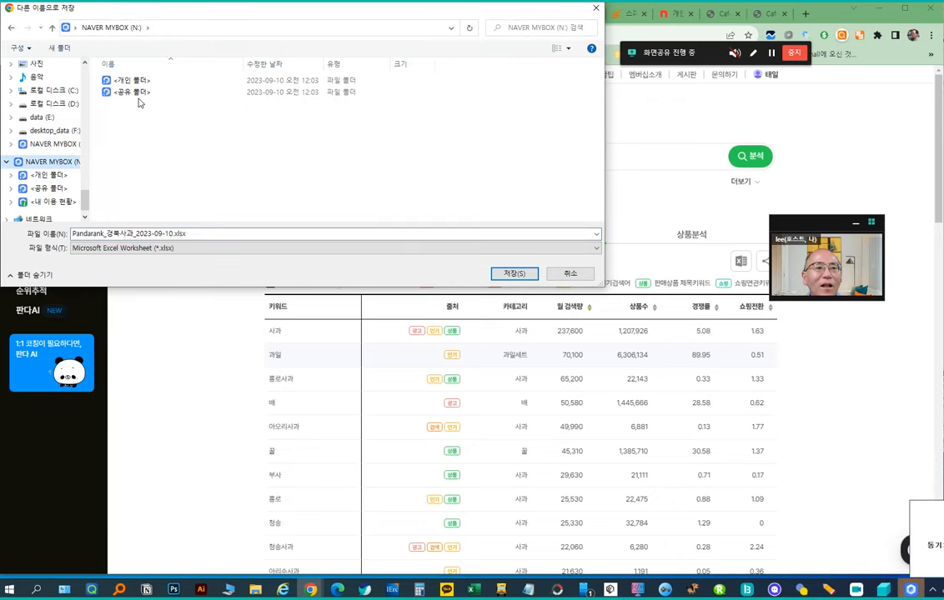
double_click(137, 92)
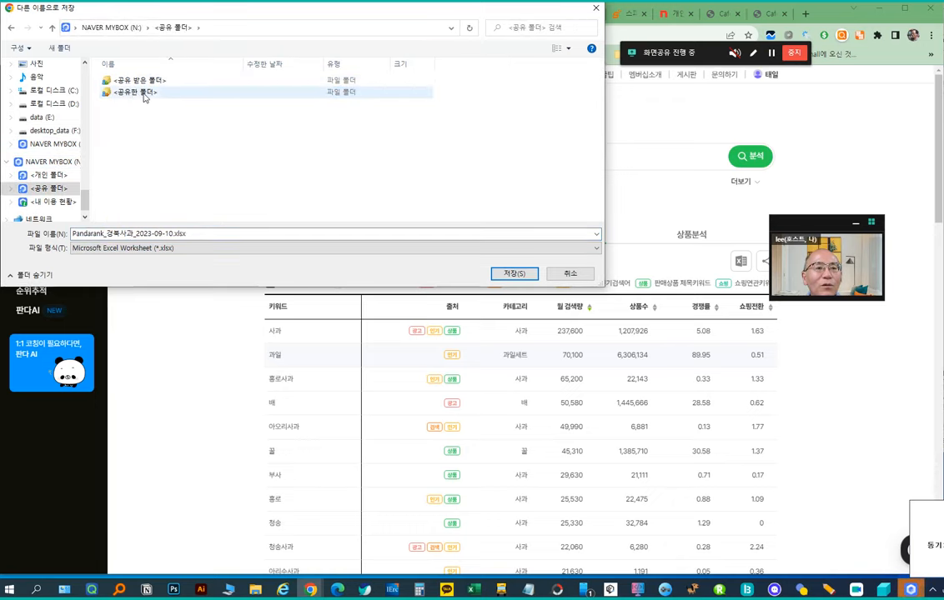
double_click(142, 81)
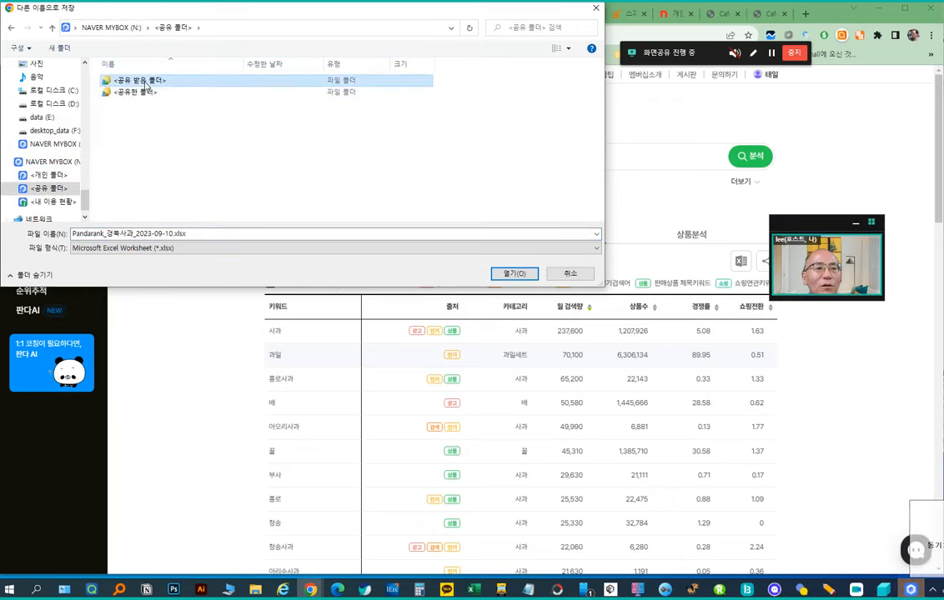
double_click(133, 103)
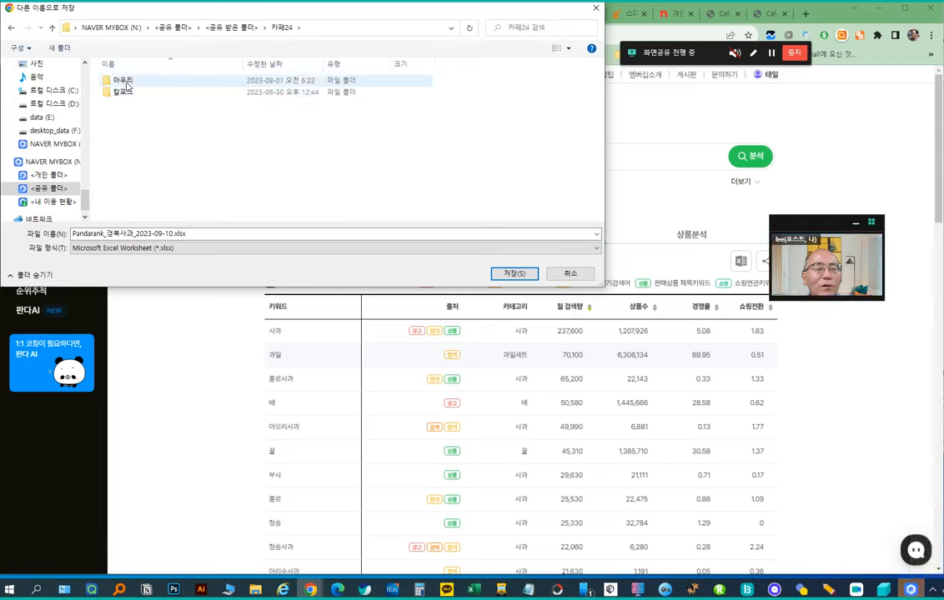
double_click(125, 83)
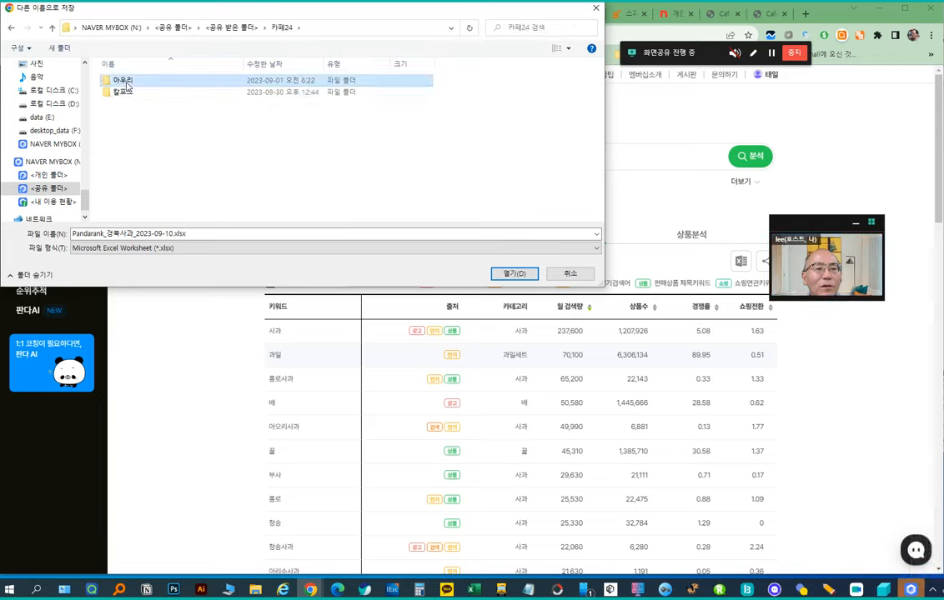
click(280, 28)
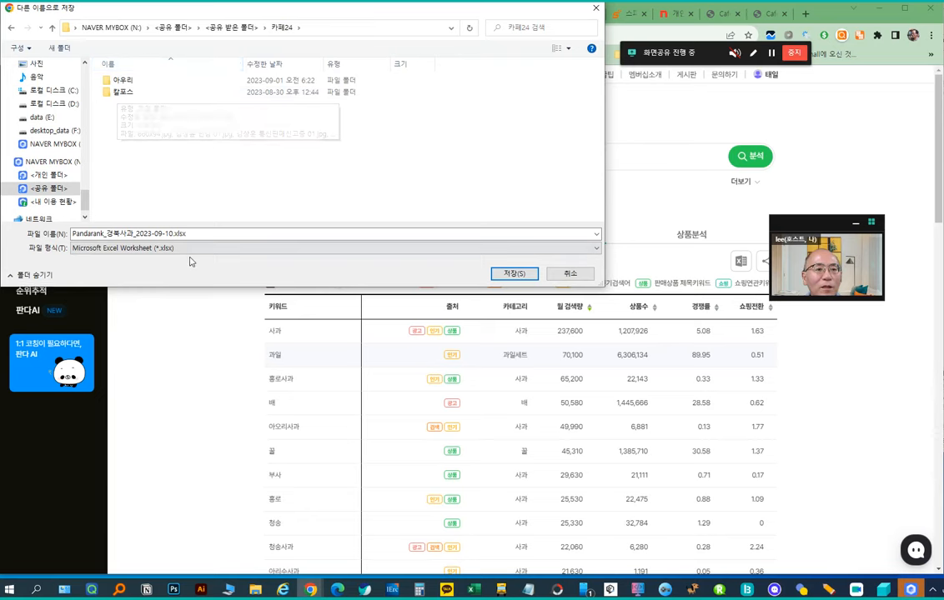
click(515, 274)
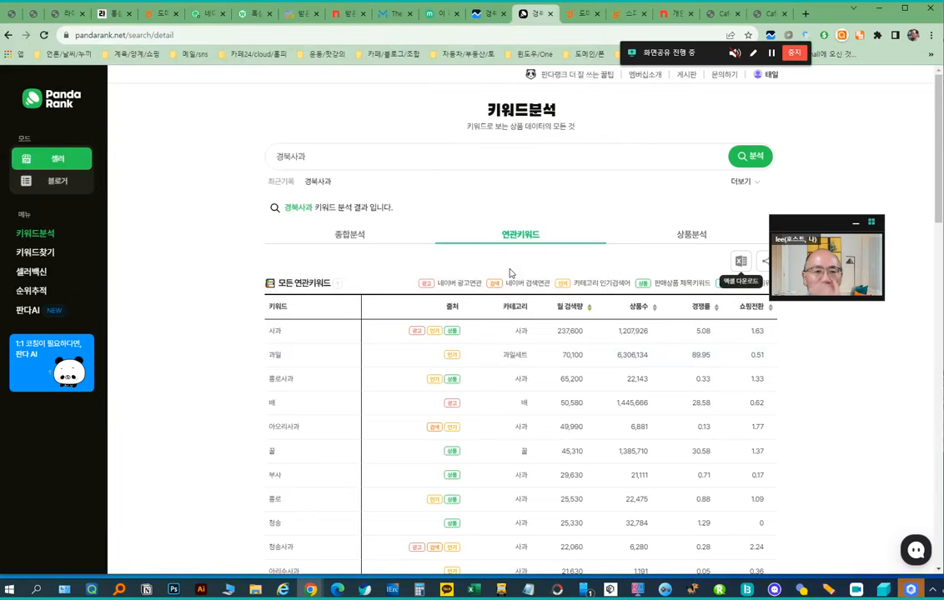
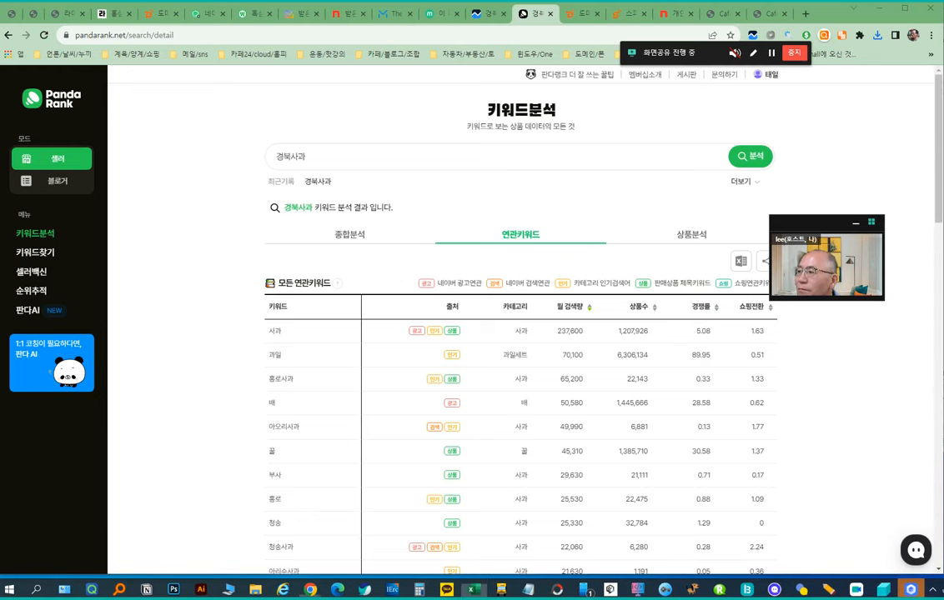
Step: Bring the downloaded 경북사과 workbook in Excel onto this screen, widen its window and place it beside the web page content
drag(943, 125, 451, 134)
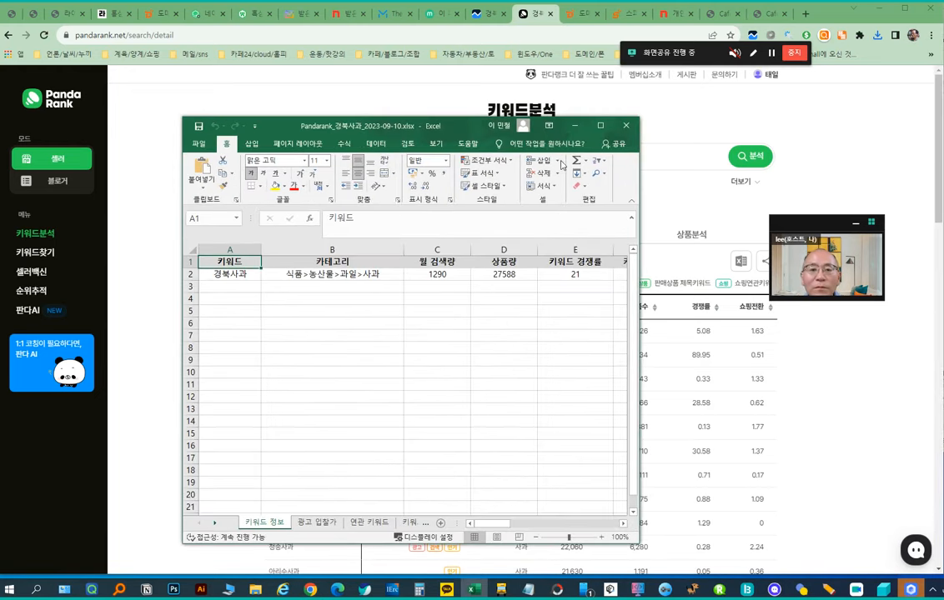
drag(640, 172, 911, 172)
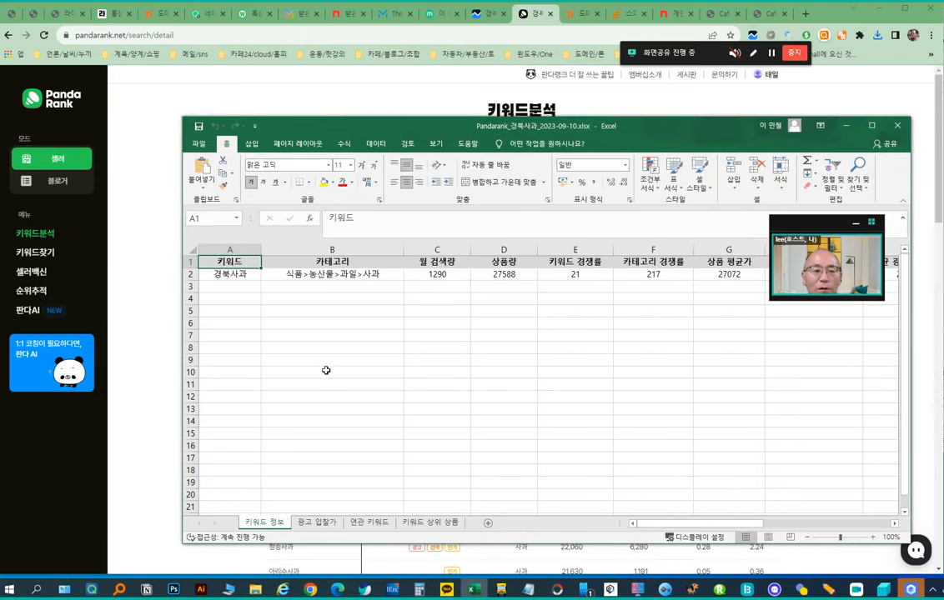
drag(491, 126, 715, 76)
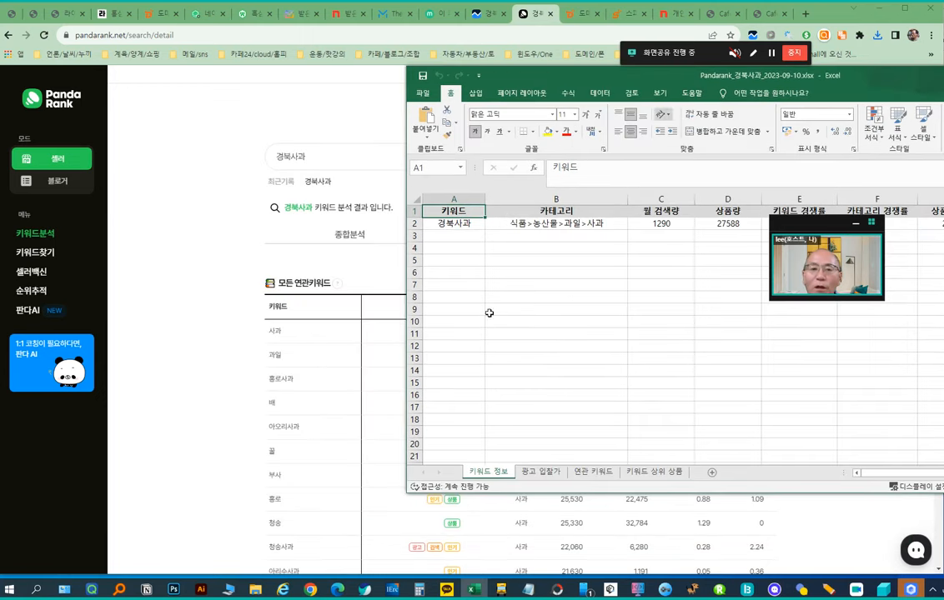
Step: Switch to itemscout and capture a screenshot of the 경북사과 overview, from the product image to the Top 40/Top 80 figures
click(486, 14)
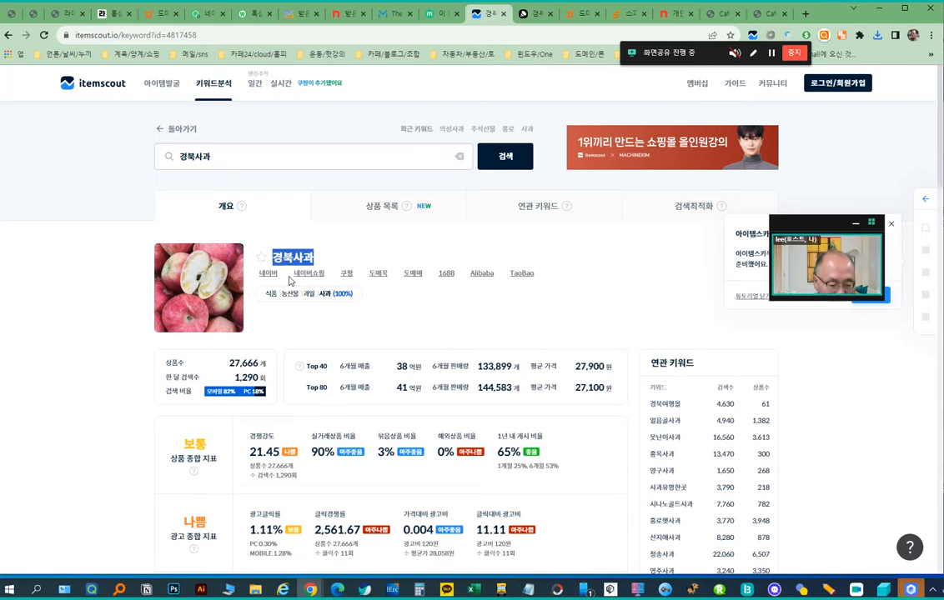
key(super+shift+s)
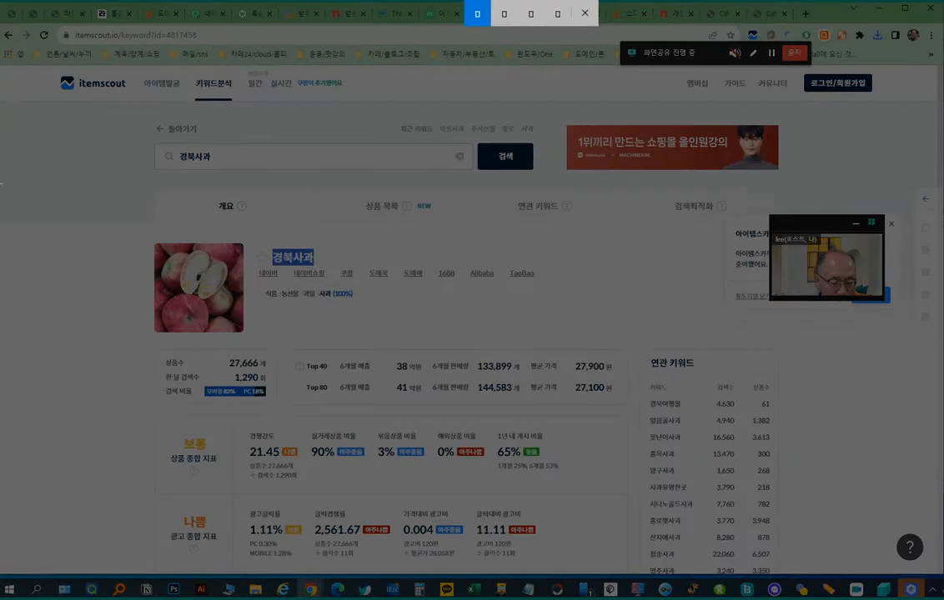
drag(150, 235, 629, 412)
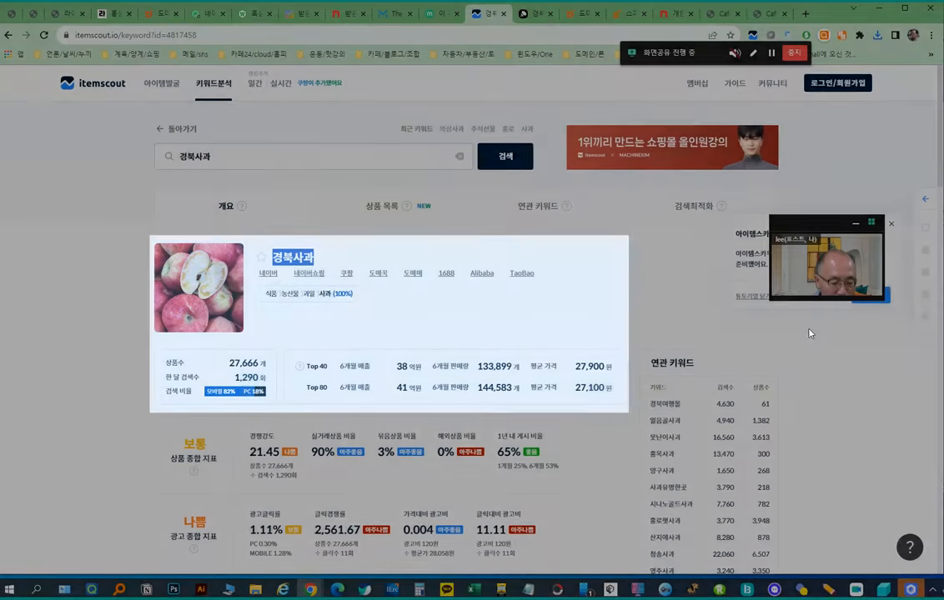
Step: Paste the captured overview into the Excel workbook's 키워드 정보 sheet at A9 and select cell A24 beneath it
key(alt+Tab)
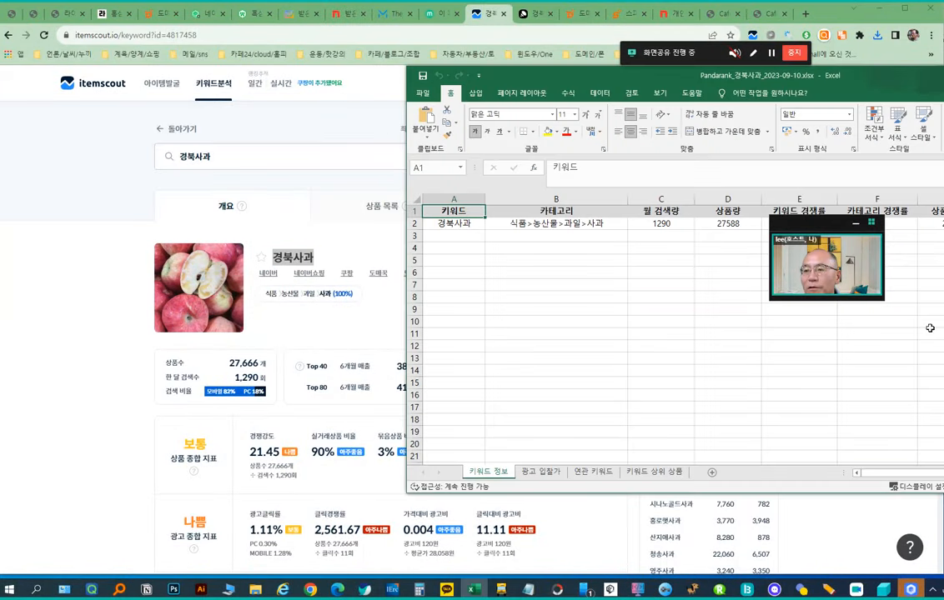
click(433, 308)
key(ctrl+v)
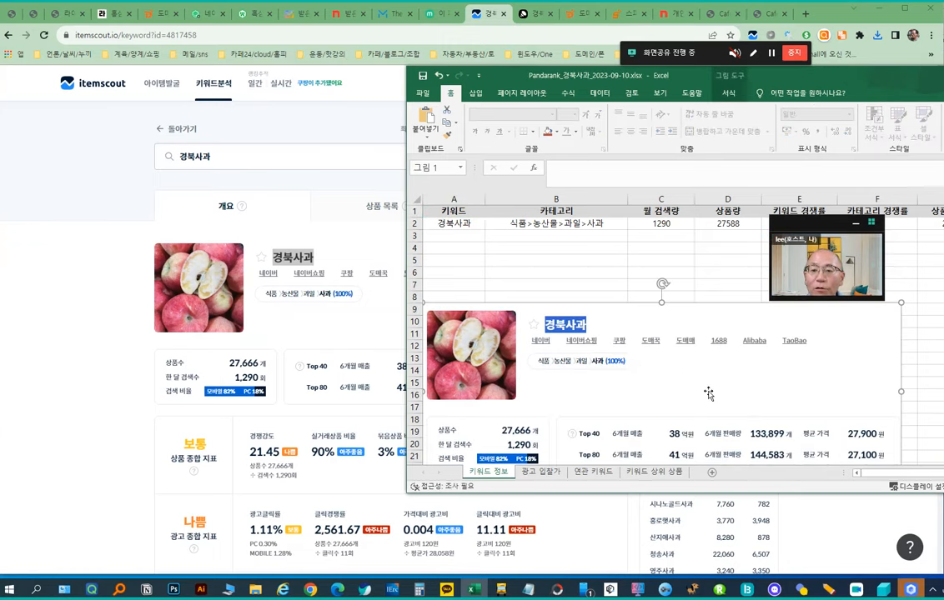
scroll(708, 393, down, 3)
click(447, 387)
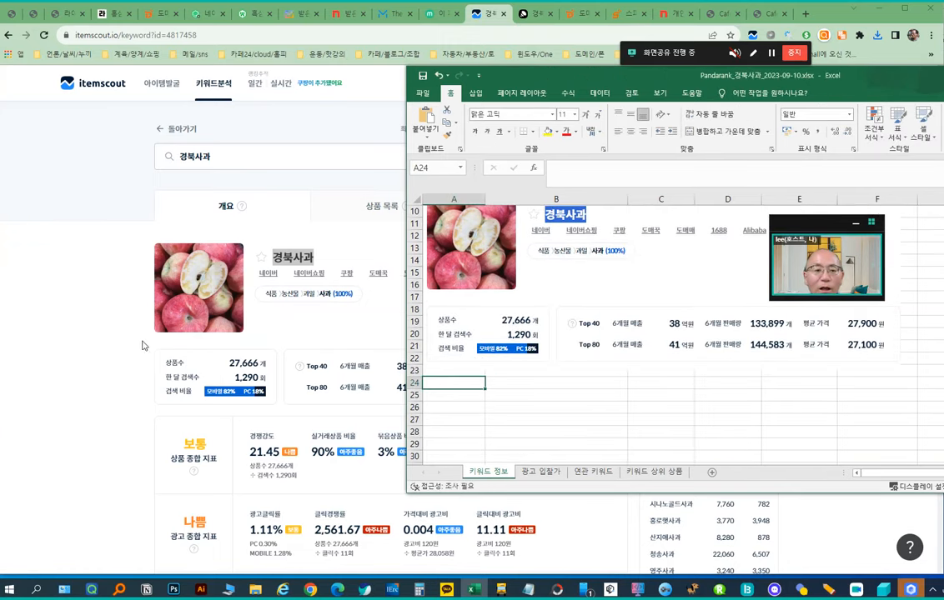
Step: Return to the itemscout page and set the 종합 차트 period for 경북사과 to 3년
click(125, 350)
scroll(141, 346, down, 5)
scroll(192, 345, down, 2)
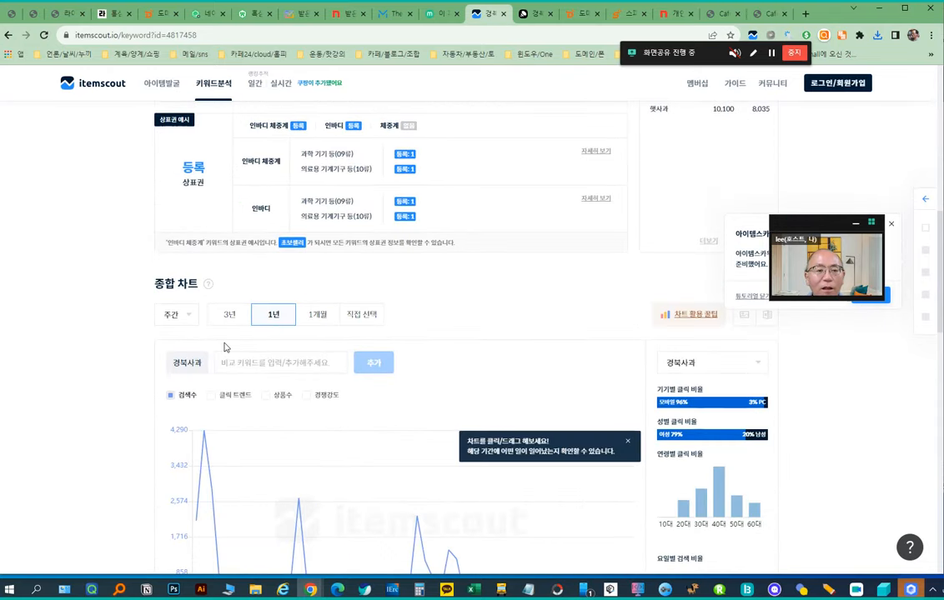
click(230, 314)
scroll(201, 372, down, 1)
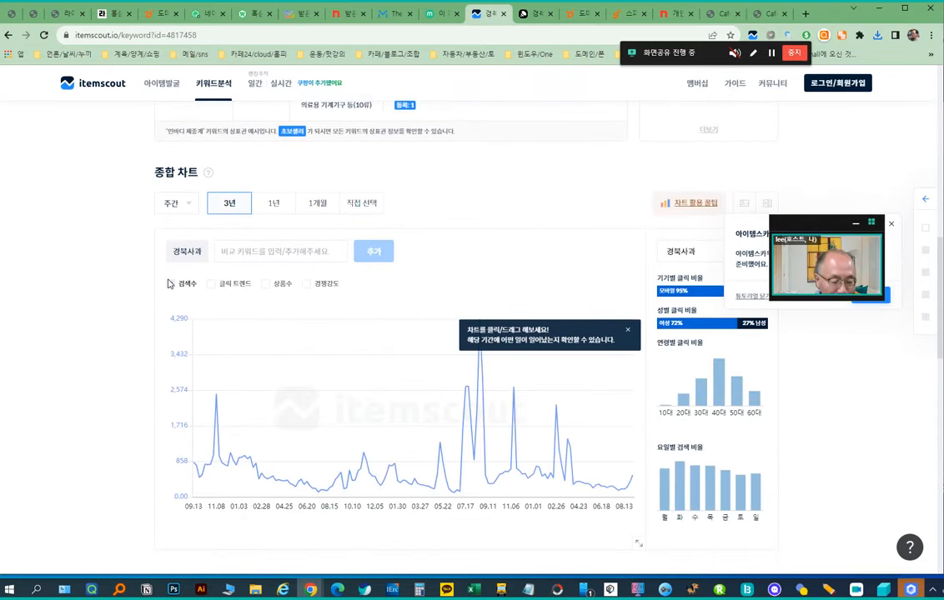
Step: Capture the three-year search volume chart and paste it into the Excel sheet at A24
key(super+shift+s)
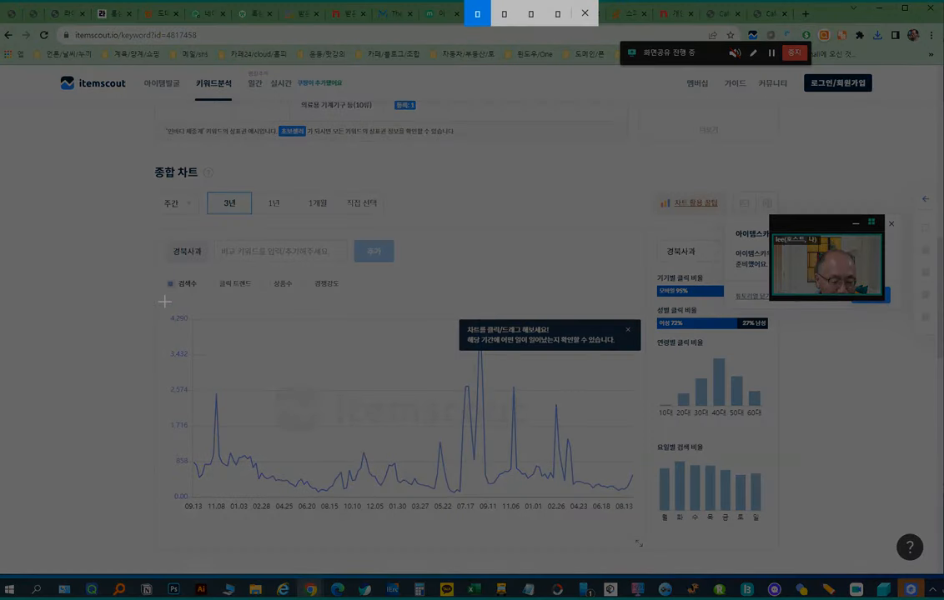
drag(165, 301, 647, 516)
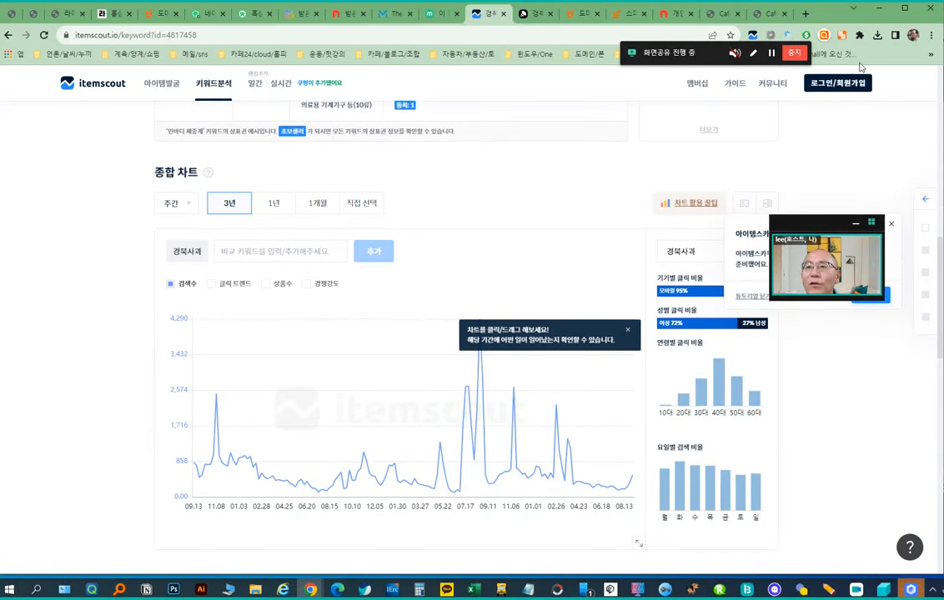
key(alt+Tab)
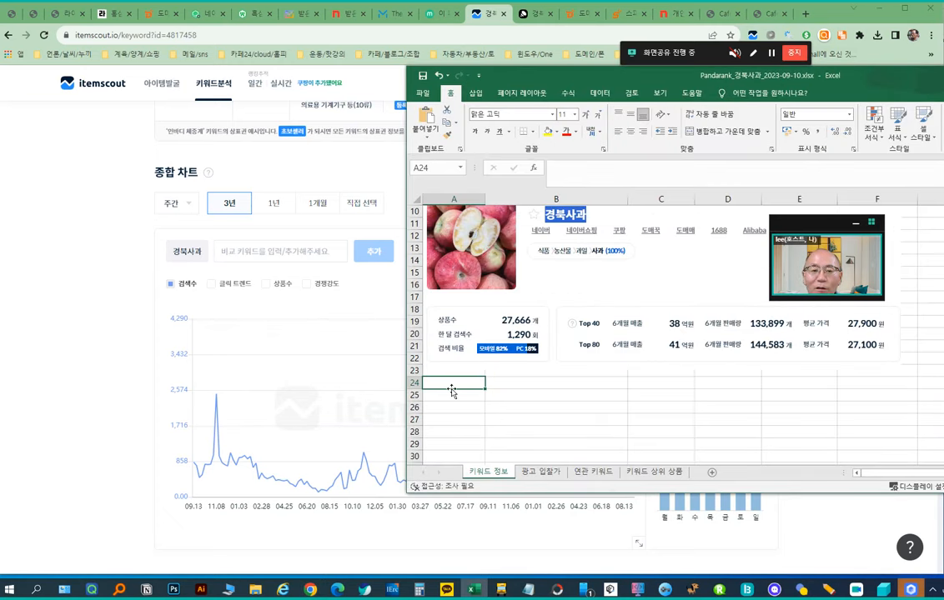
key(ctrl+v)
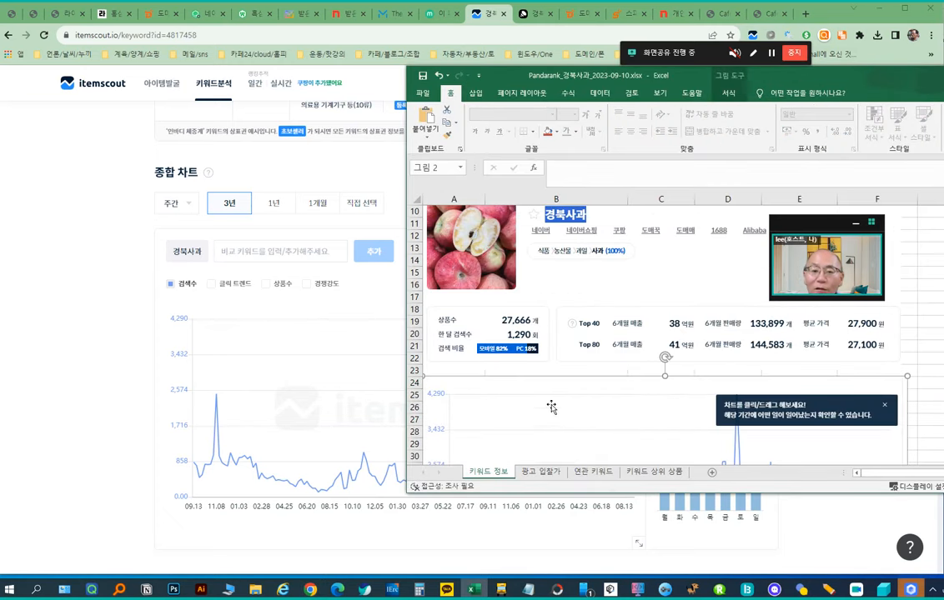
Step: Highlight the fifth-rank 광고비(Mobile) cell C6 in the 광고 입찰가 sheet with yellow fill
click(542, 472)
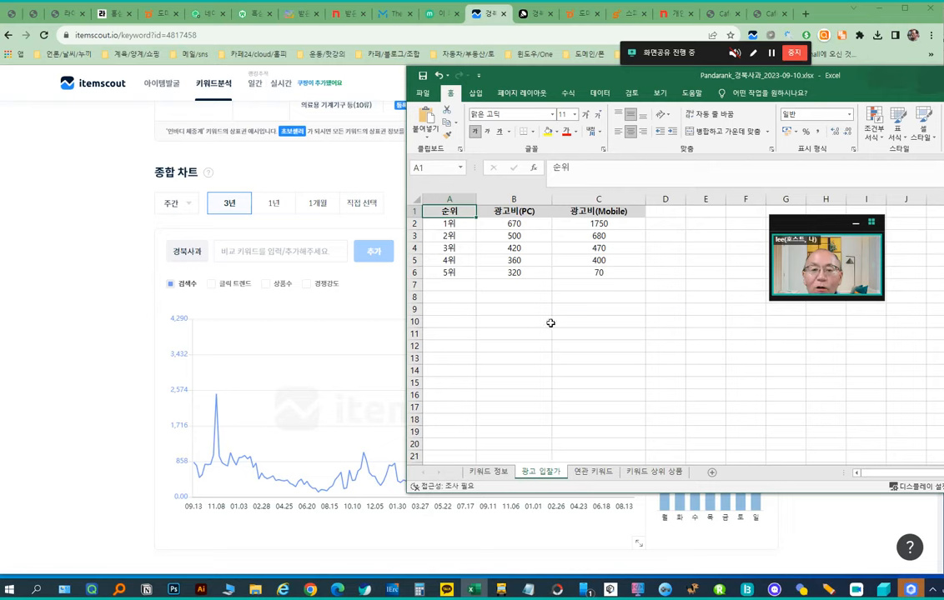
click(604, 275)
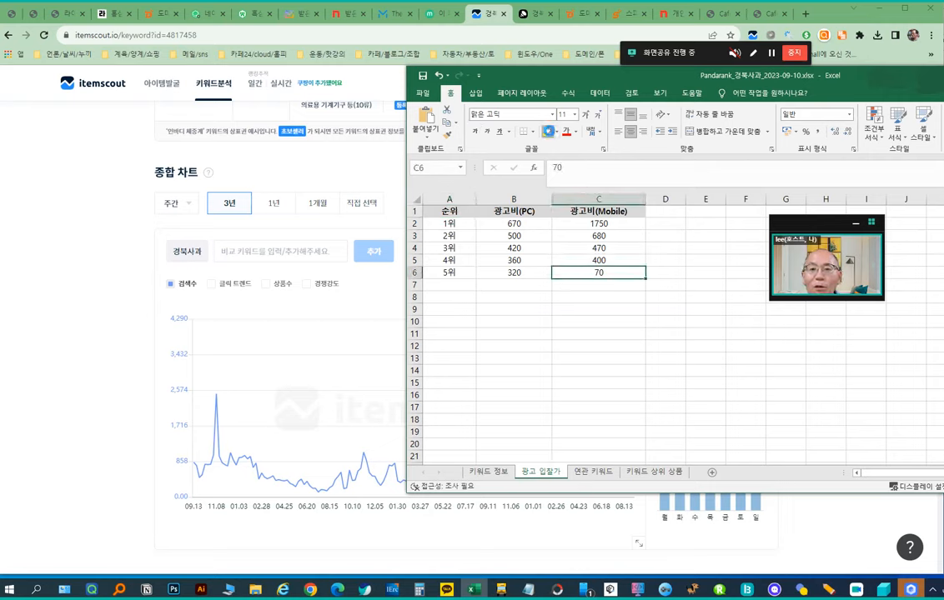
click(548, 131)
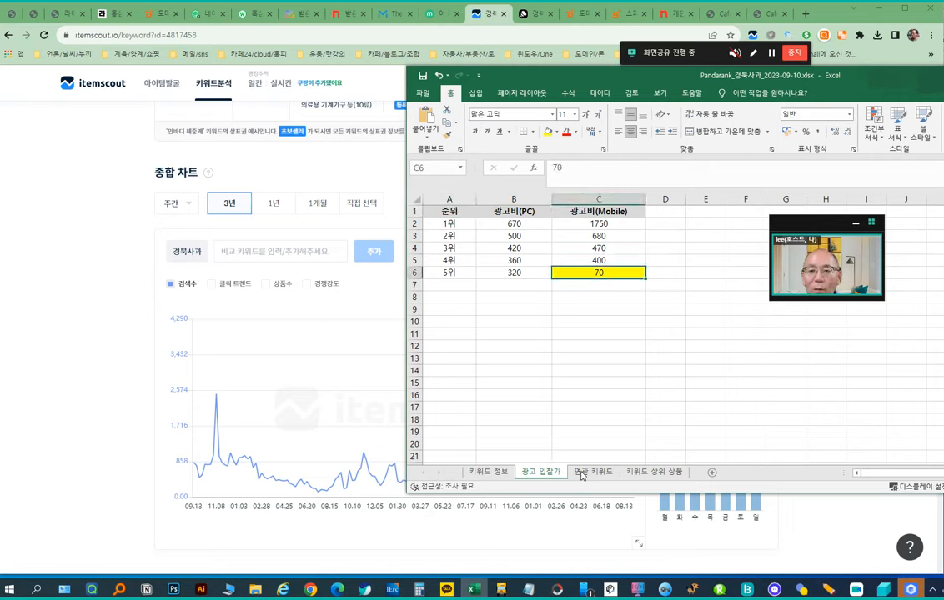
Step: Insert a blank column before the 검색량(PC) column on the 연관 키워드 sheet
key(Up)
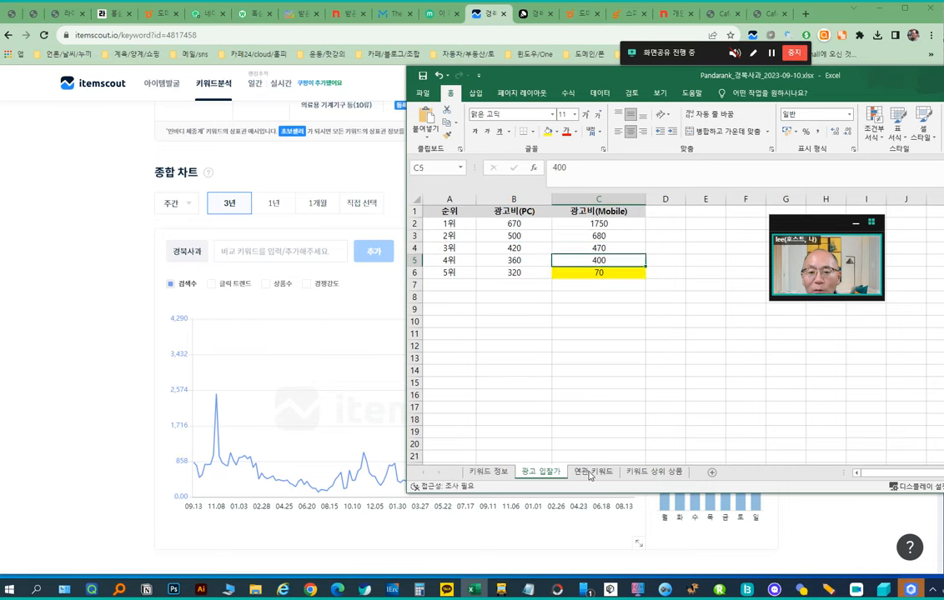
click(589, 472)
click(612, 199)
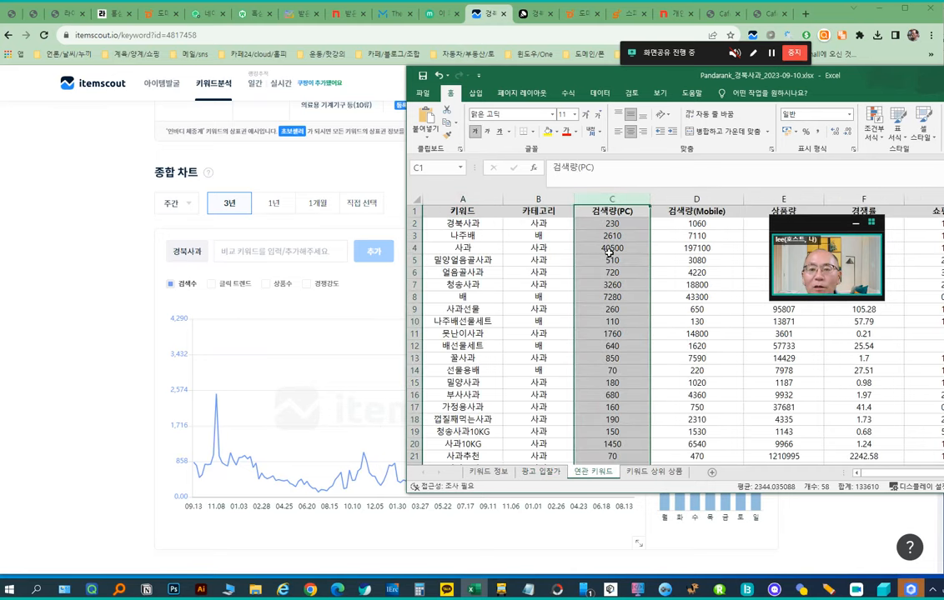
right_click(613, 252)
click(636, 329)
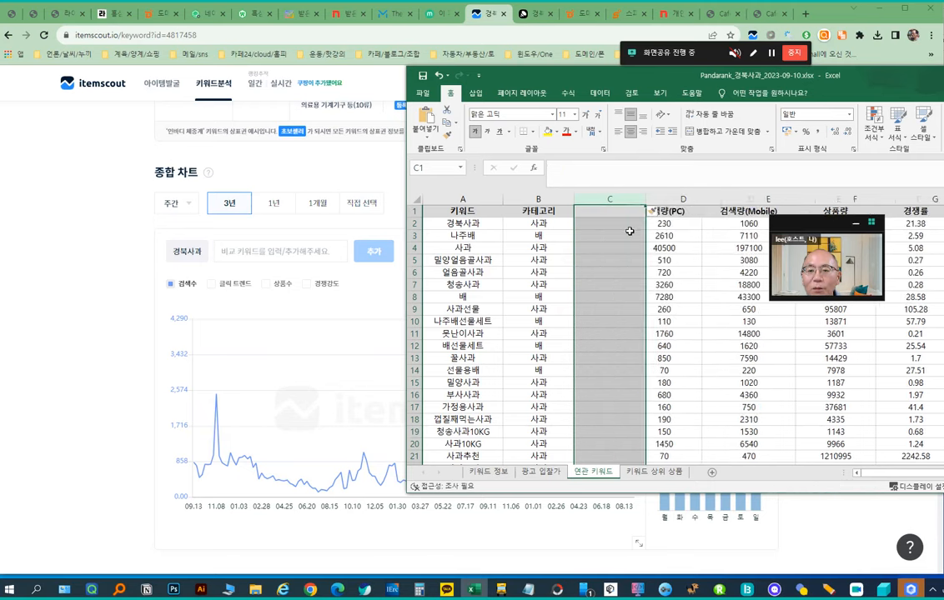
Step: Enter =D2+E2 in C2 to add the PC and mobile search volumes, and fill the formula down column C
click(625, 231)
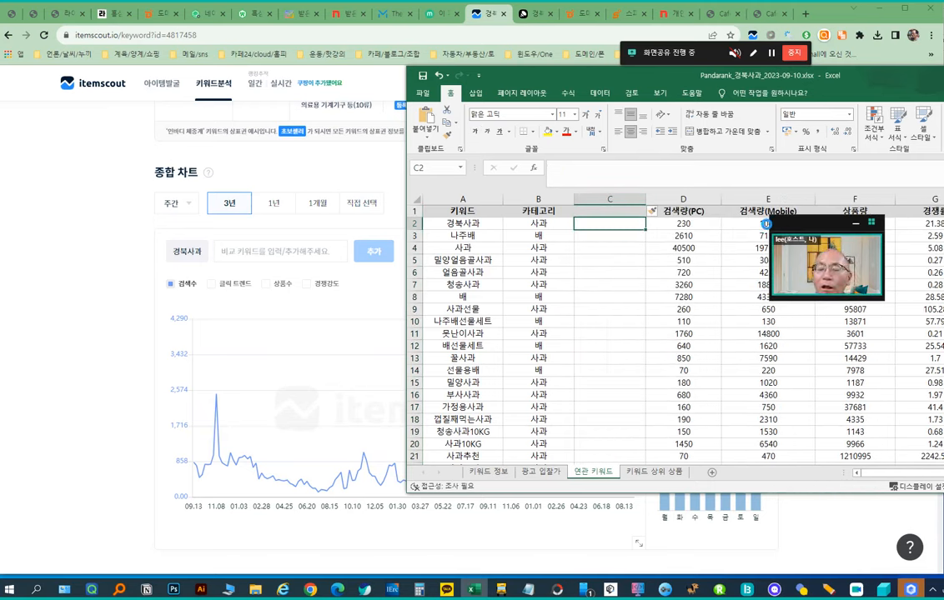
text(=)
key(Right)
text(+)
click(765, 223)
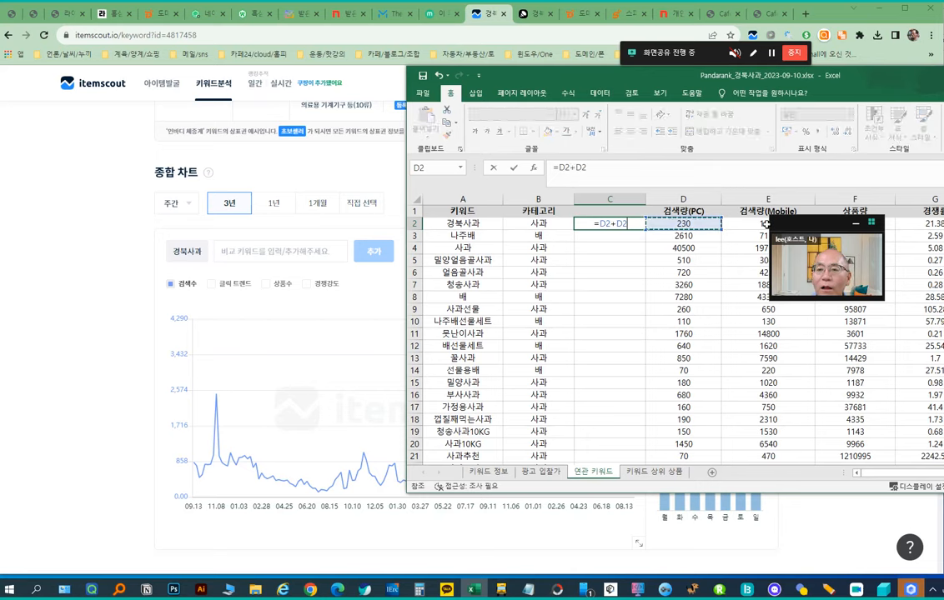
key(Return)
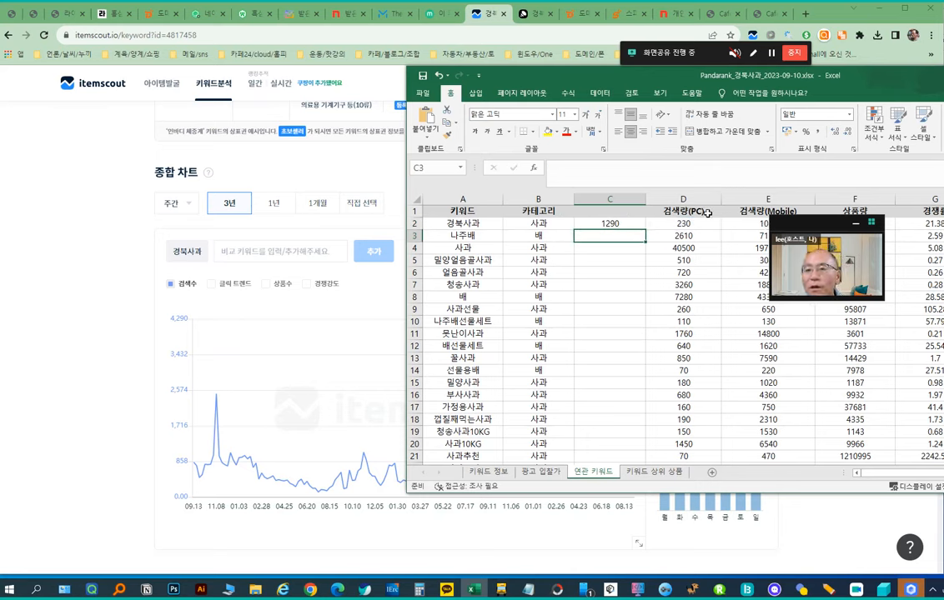
click(621, 224)
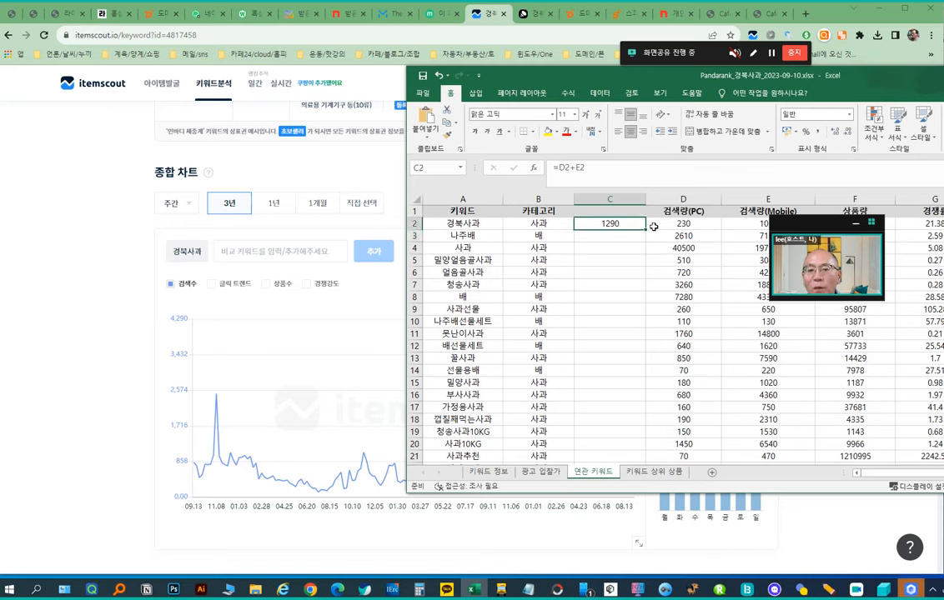
double_click(646, 229)
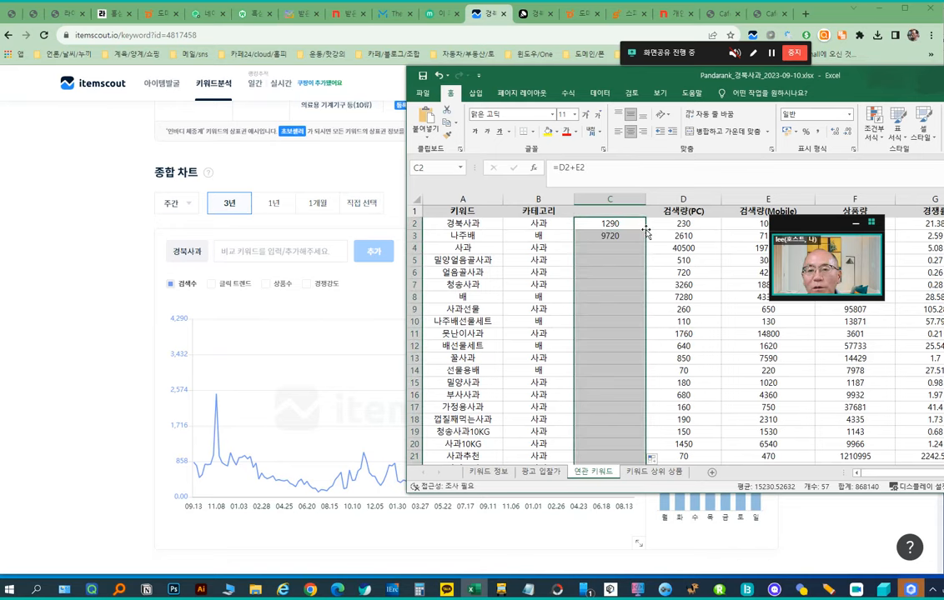
Step: Turn on filtering for the header row of the related keyword table
click(542, 236)
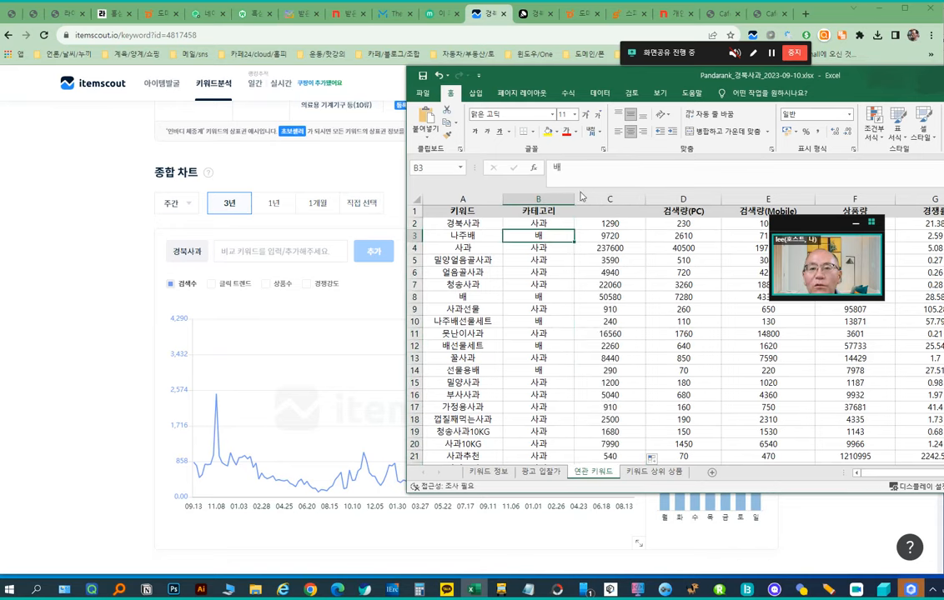
click(600, 92)
click(701, 123)
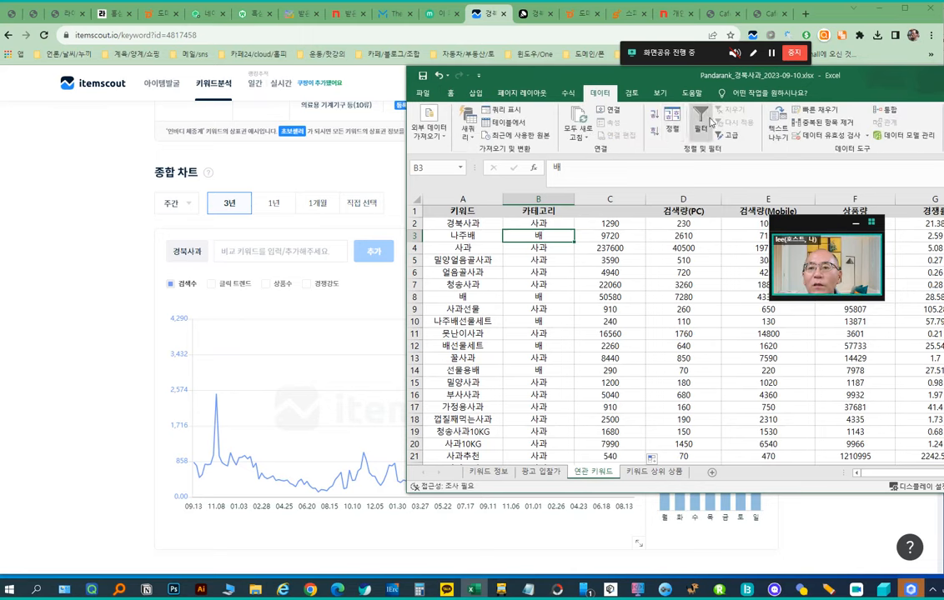
click(569, 214)
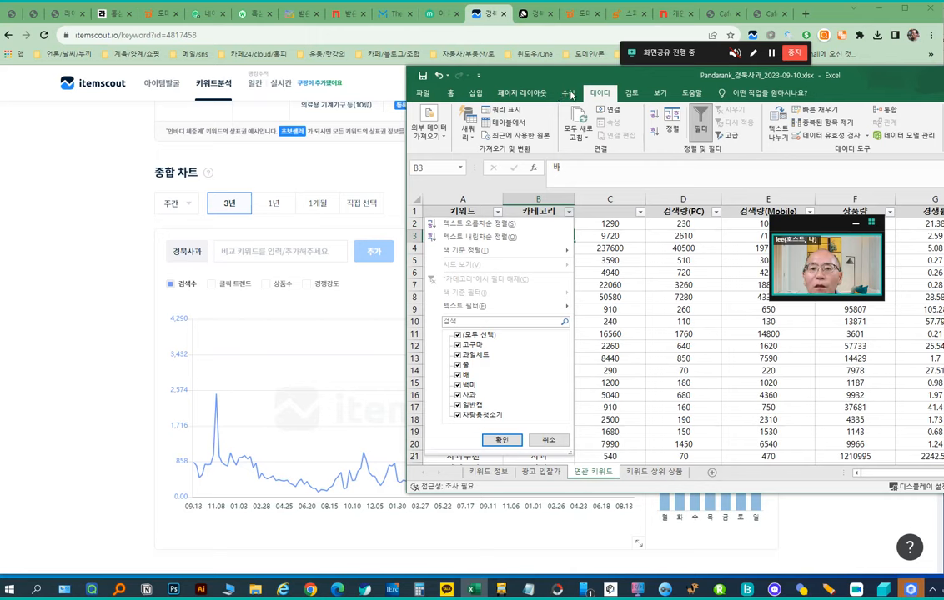
click(600, 97)
Step: Sort the table by the summed search volumes in column C, from largest to smallest
click(640, 213)
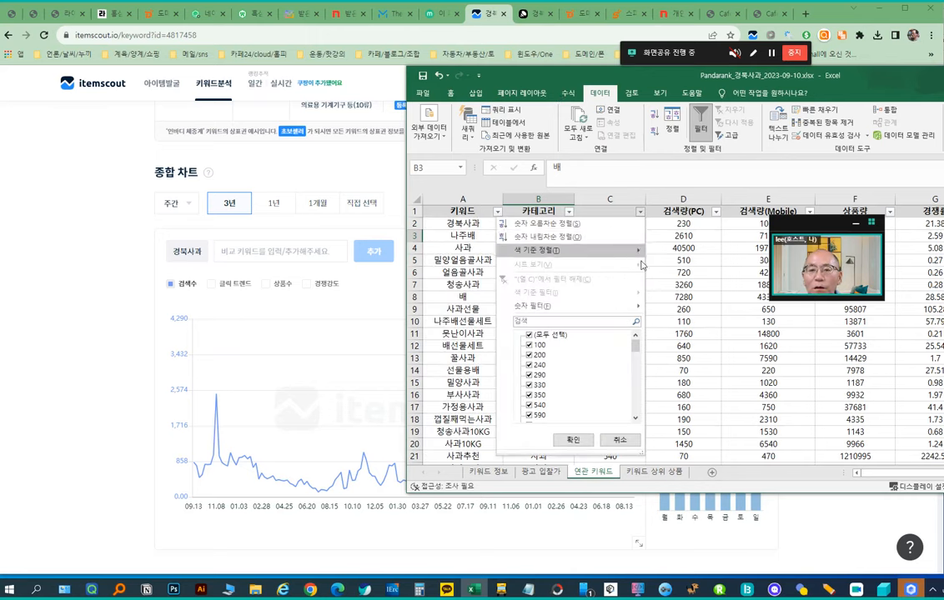
click(687, 290)
click(640, 214)
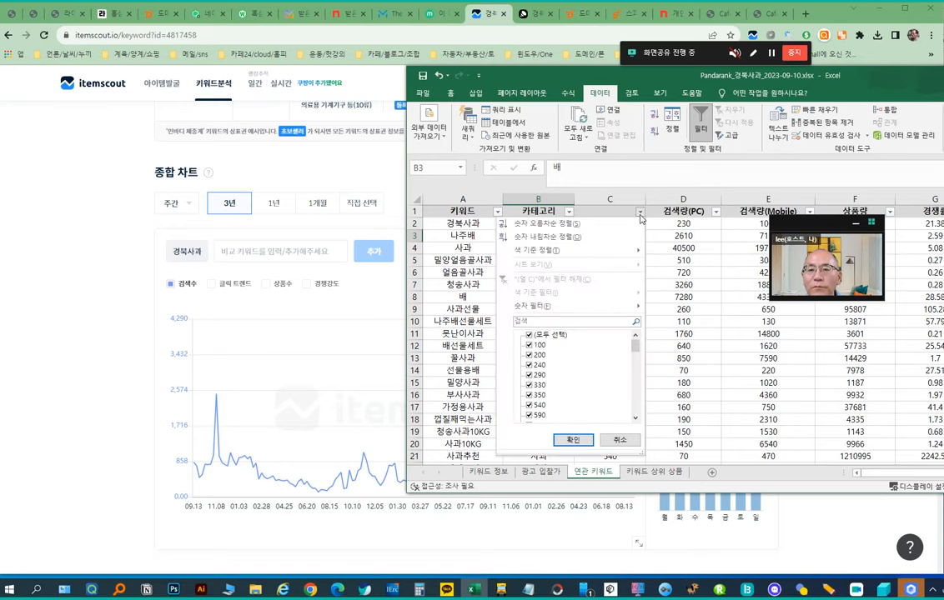
click(676, 248)
click(677, 249)
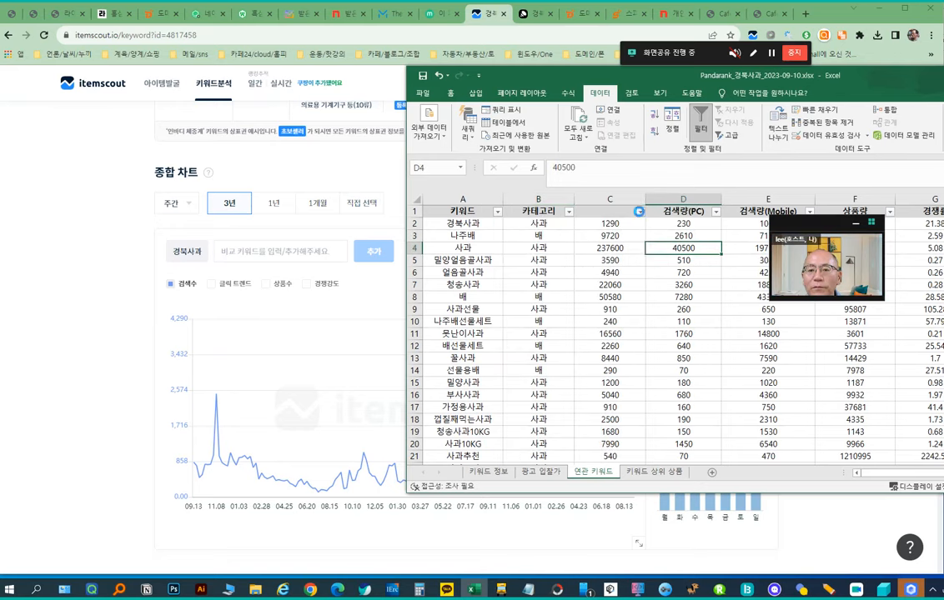
click(639, 213)
click(572, 238)
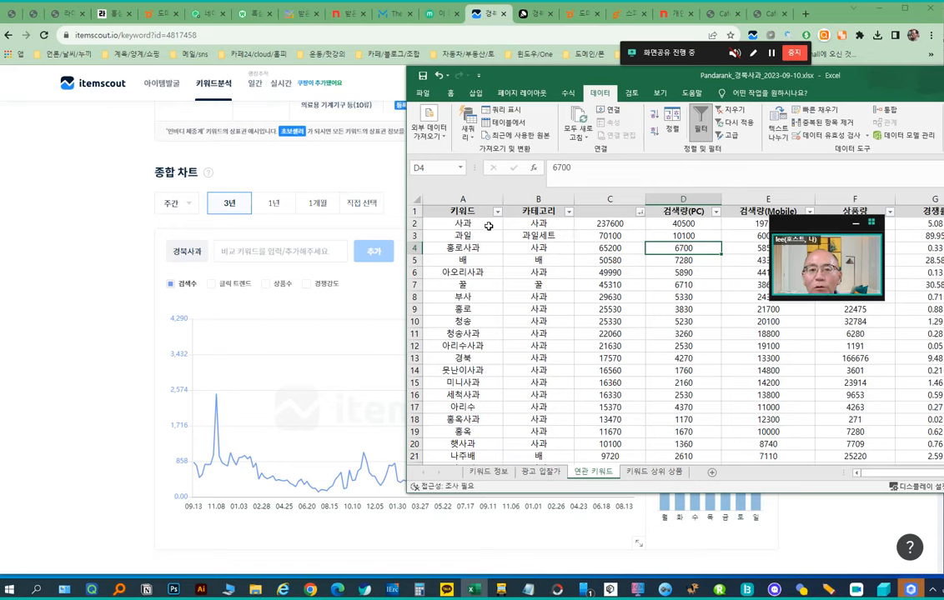
Step: Examine the sorted keywords, their categories and total search volumes from the highest to the lower rows
click(614, 238)
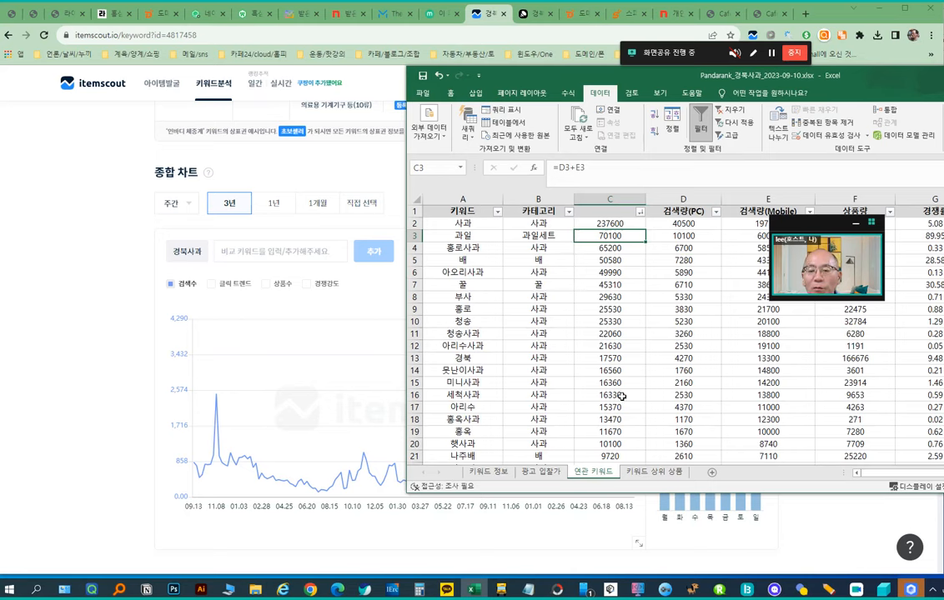
click(611, 422)
scroll(632, 415, down, 2)
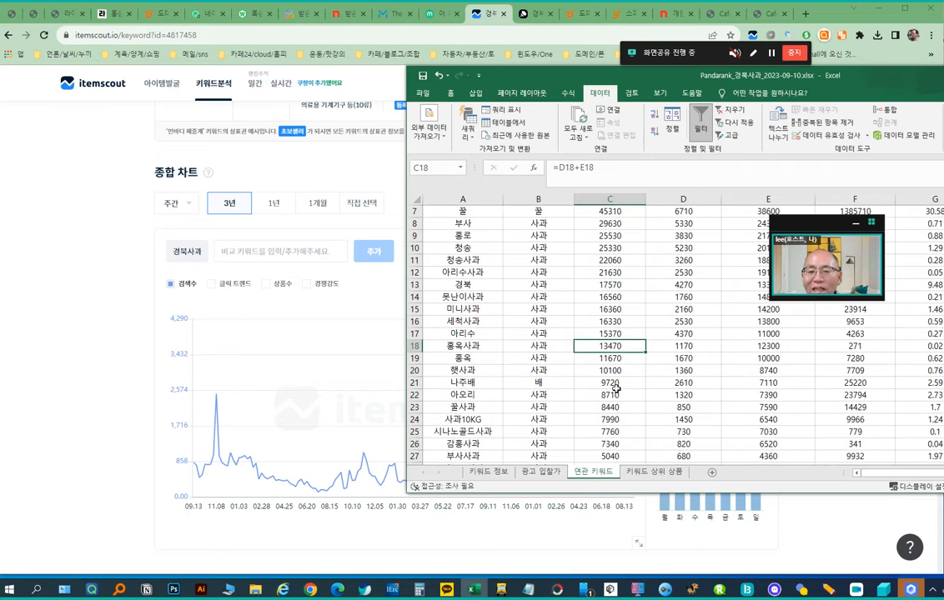
drag(613, 383, 430, 371)
scroll(588, 342, up, 6)
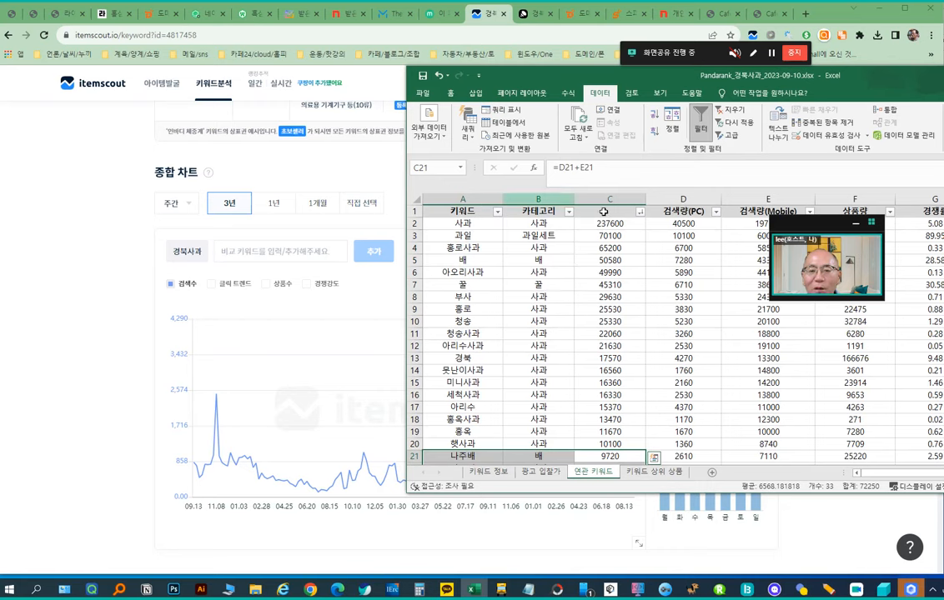
scroll(537, 388, down, 3)
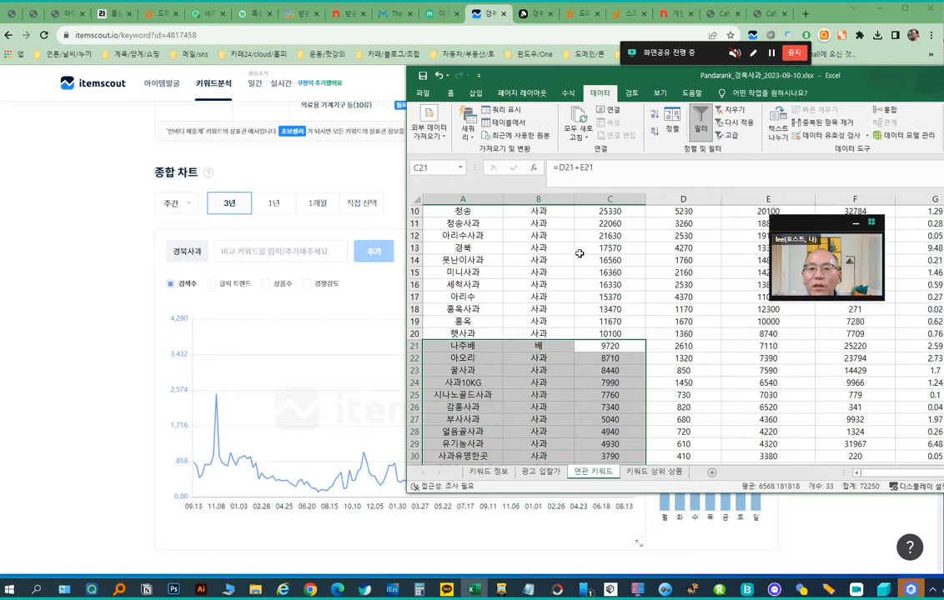
drag(610, 272, 609, 261)
scroll(610, 272, up, 3)
click(610, 273)
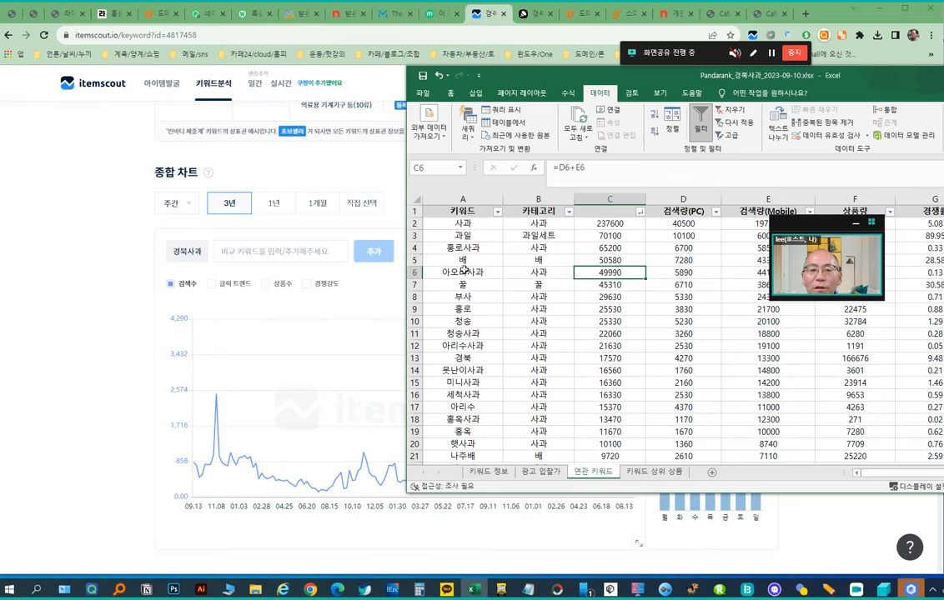
Step: Highlight the category cell B2 of the keyword 경북사과 in yellow on the 키워드 정보 sheet
click(488, 472)
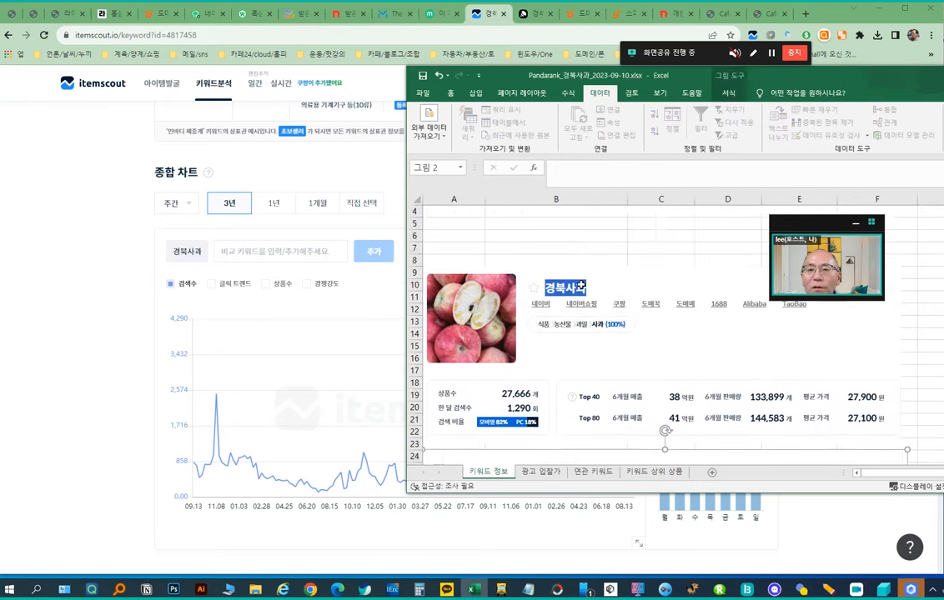
scroll(581, 287, up, 1)
click(559, 223)
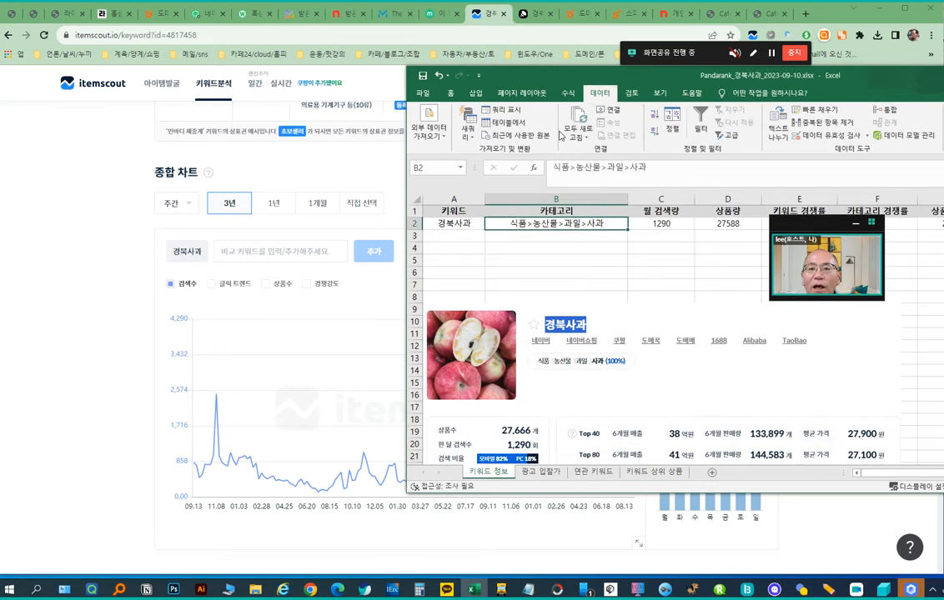
click(449, 93)
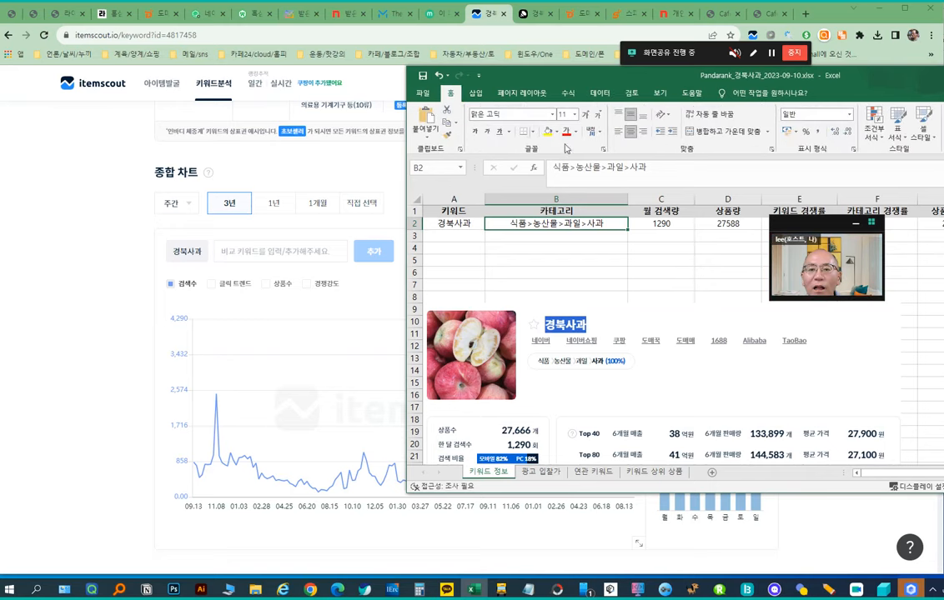
click(548, 132)
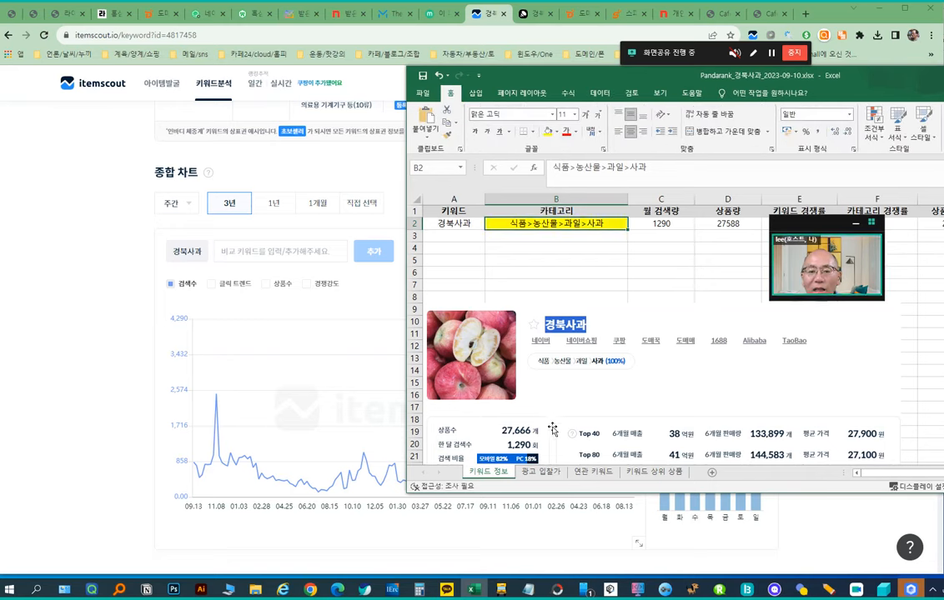
Step: Filter the 카테고리 column on the 연관 키워드 sheet to show only 사과
click(593, 473)
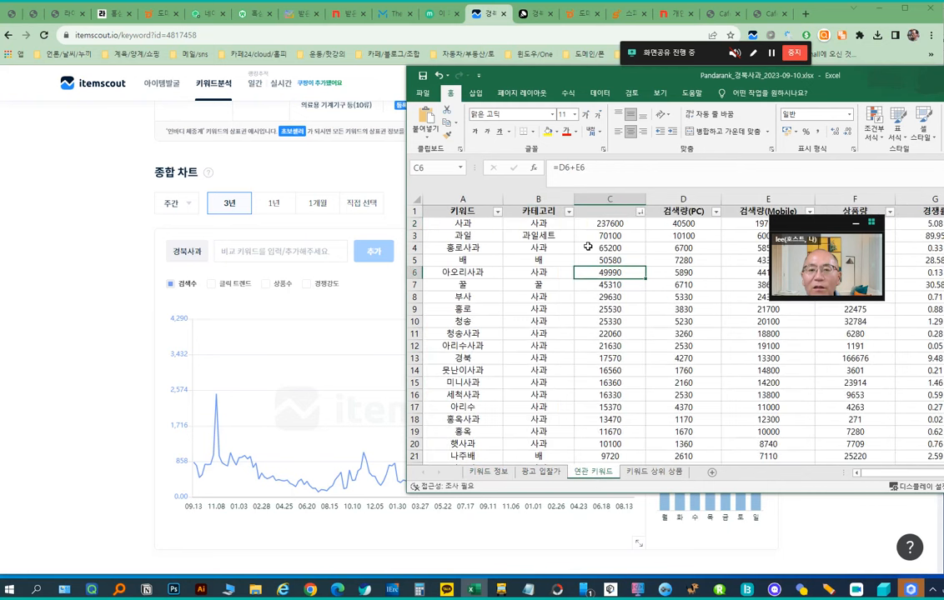
click(569, 214)
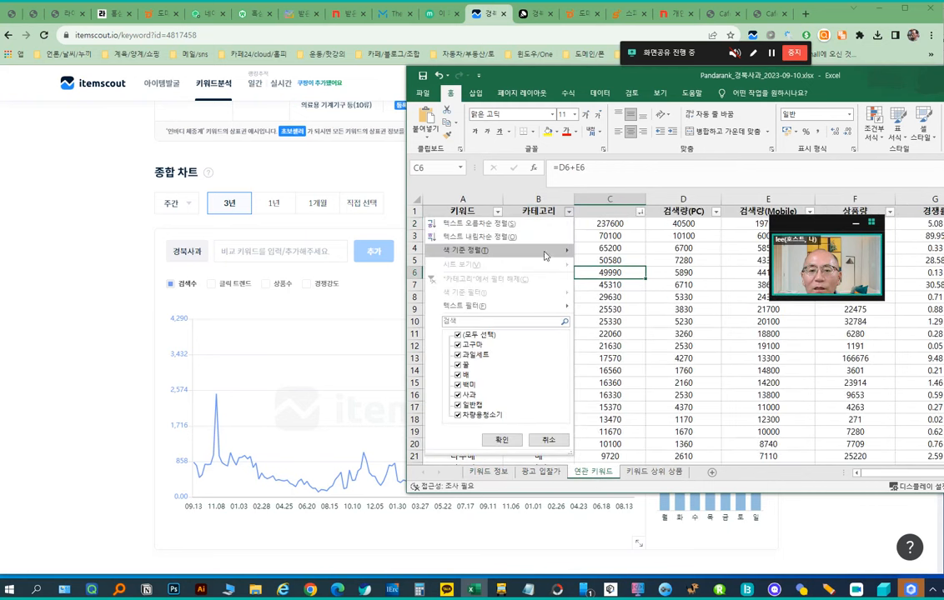
click(469, 320)
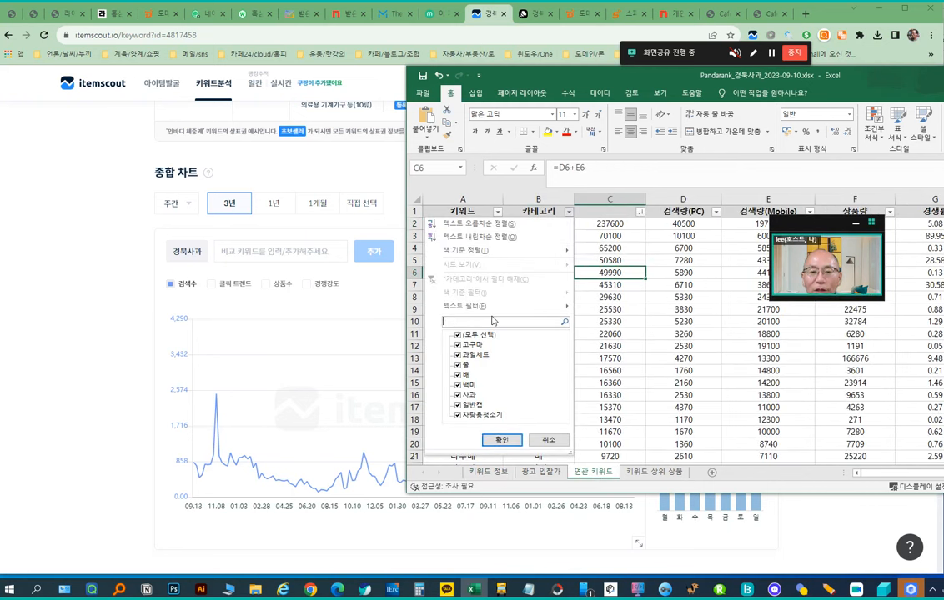
text(tk)
key(BackSpace)
key(BackSpace)
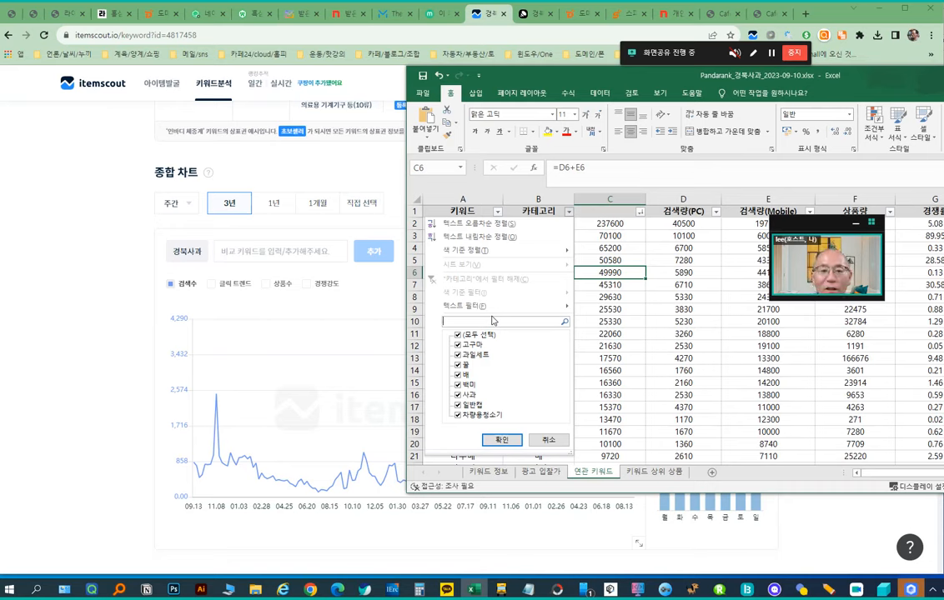
text(사과)
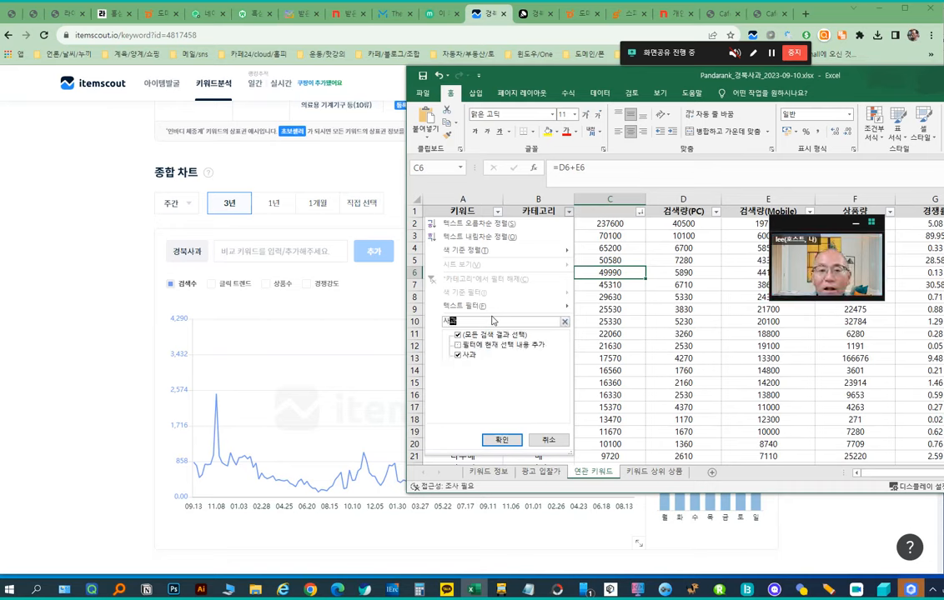
click(500, 440)
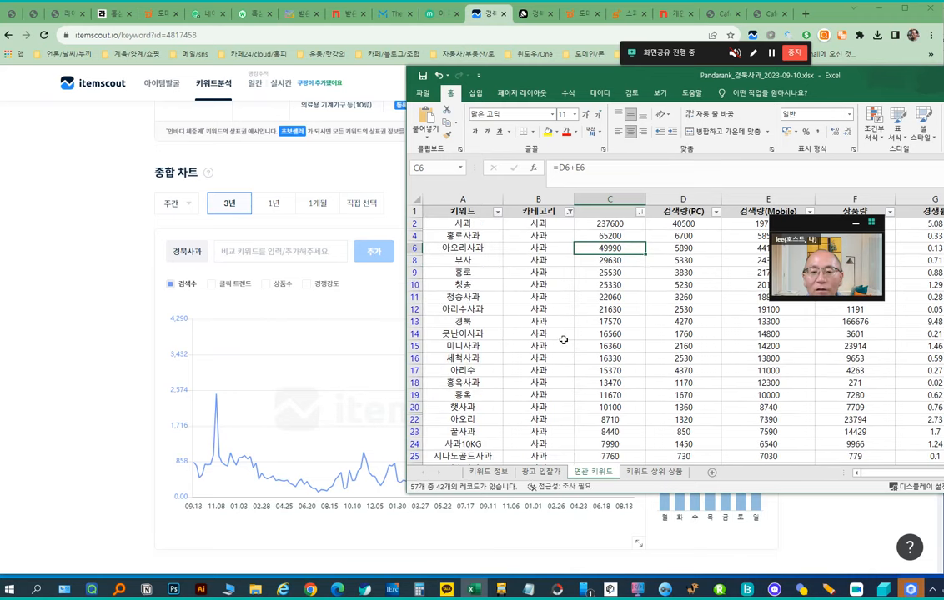
Step: Highlight the keyword cells 사과, 홍로사과 and 홍로 in yellow
click(468, 223)
click(548, 131)
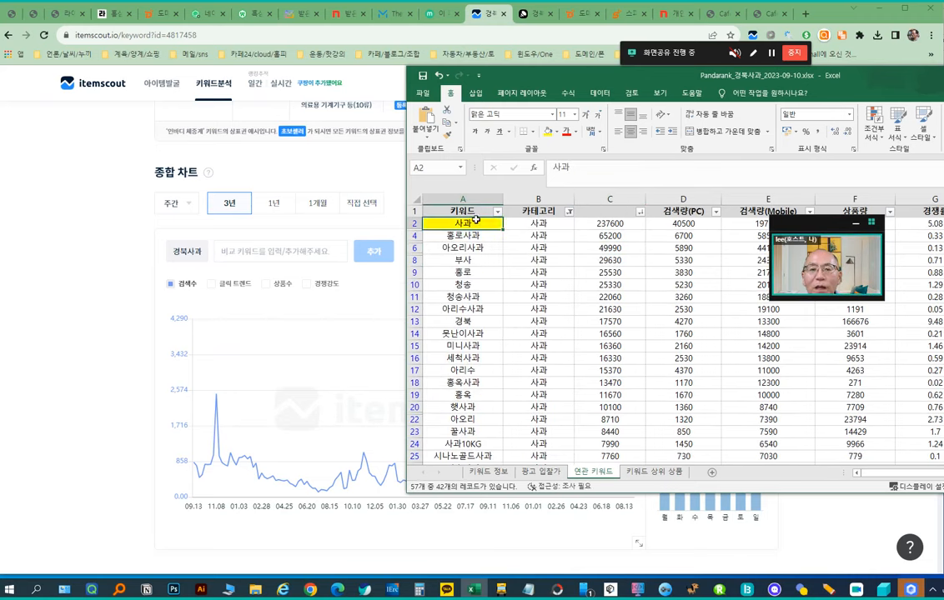
click(474, 236)
click(548, 132)
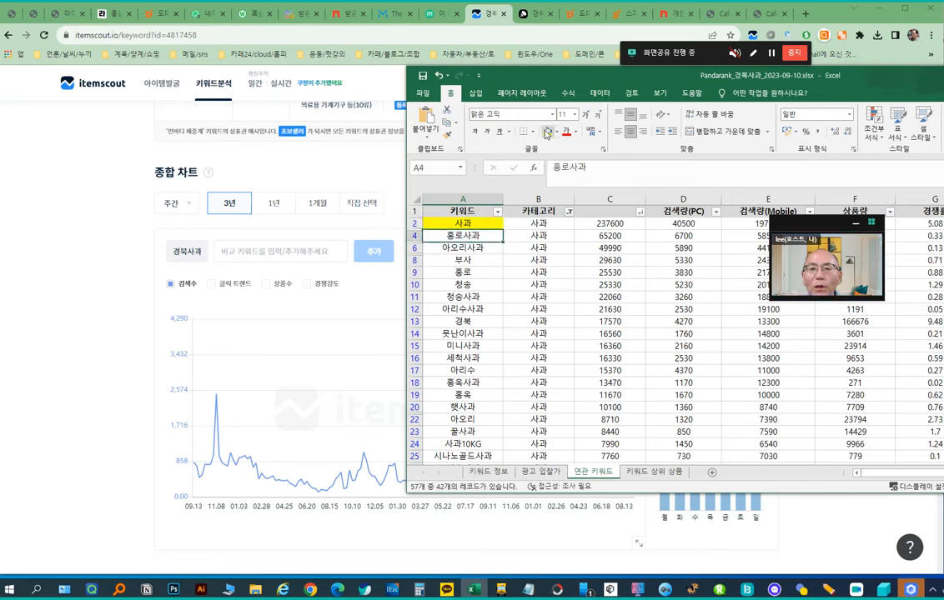
click(477, 272)
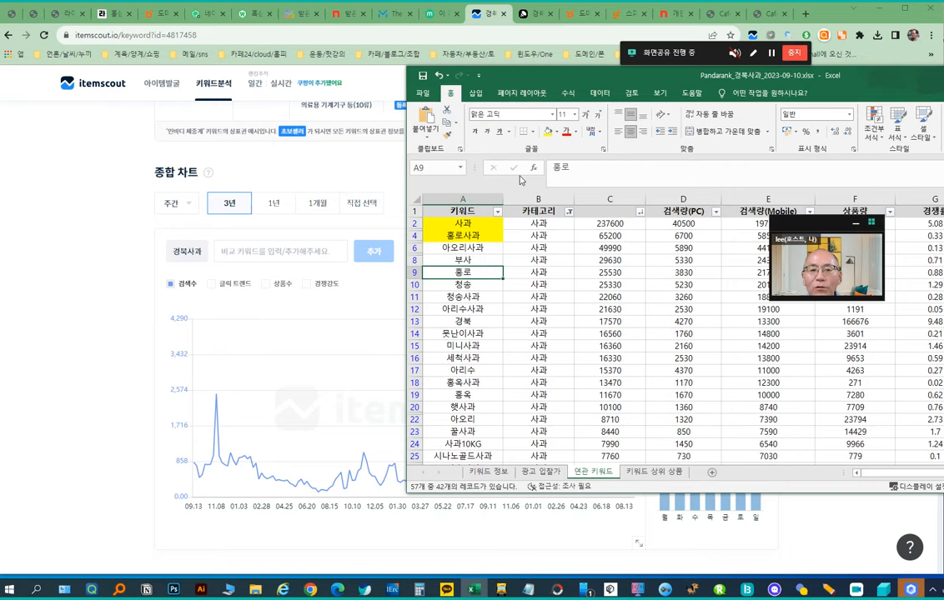
click(548, 132)
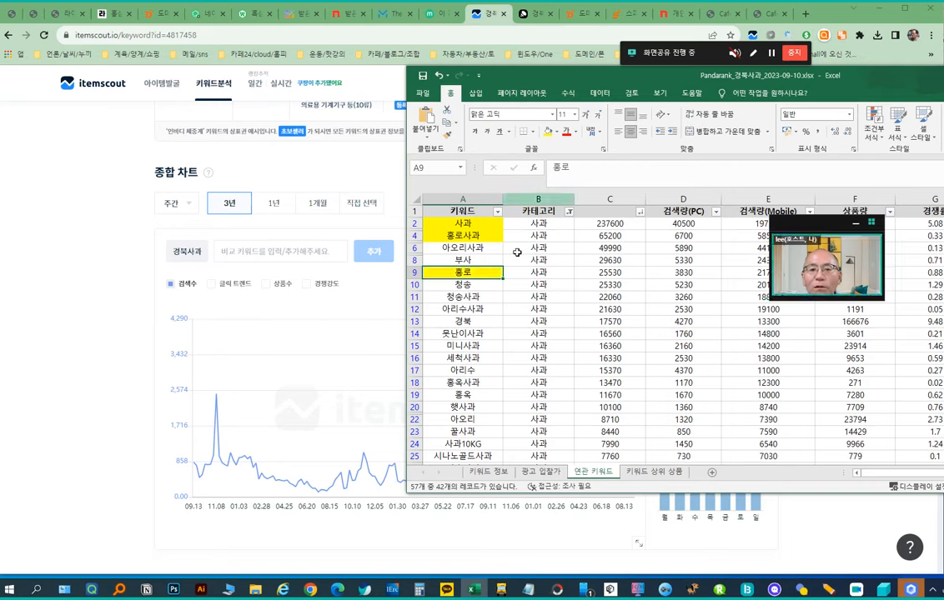
Step: Switch to Chrome and bring up the open 스피드고전송기 home page (speedgo.domeggook.com)
click(624, 16)
click(623, 16)
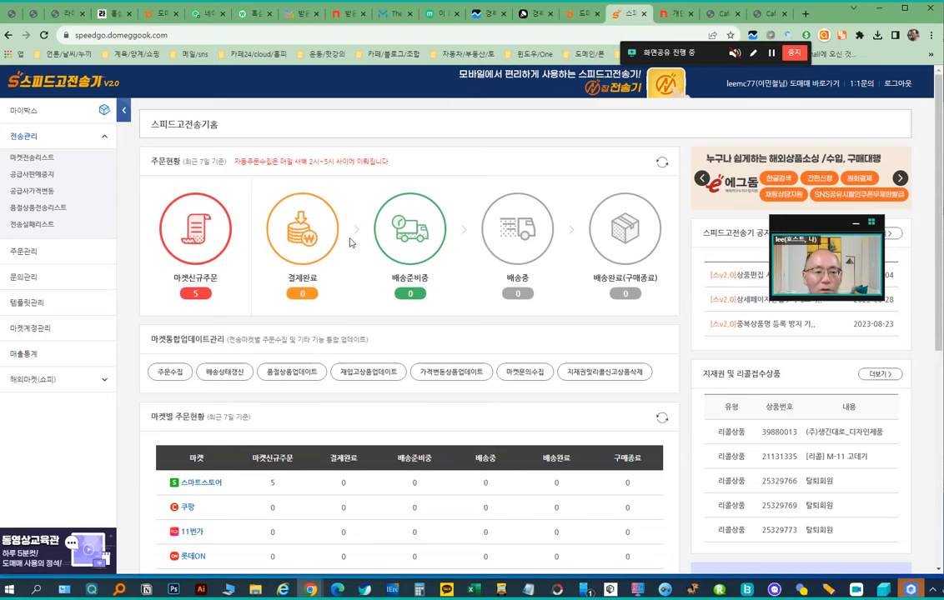
Step: Bring up the 상세페이지편집 window of the 홍로 apple product in Edge and review its detailed description
click(585, 15)
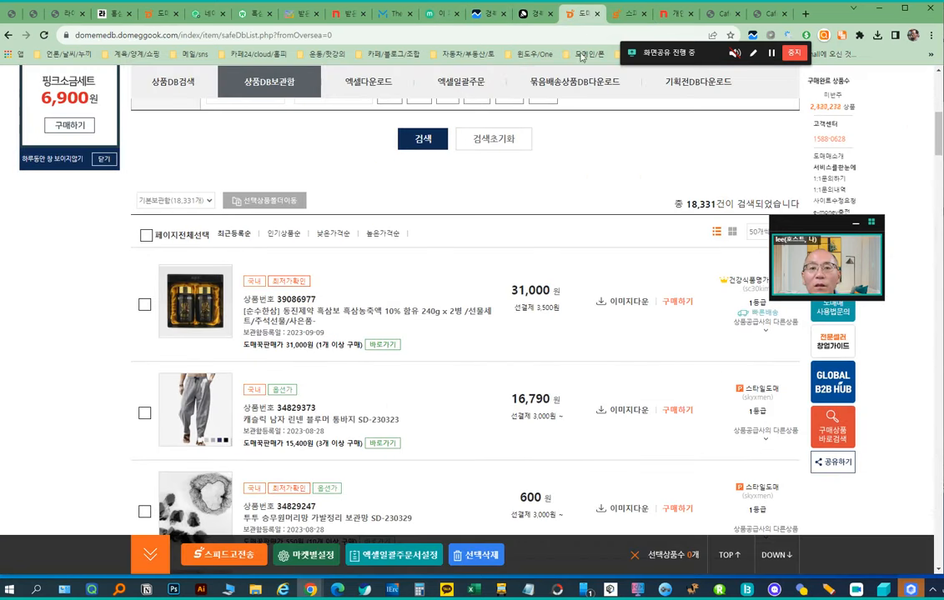
click(156, 16)
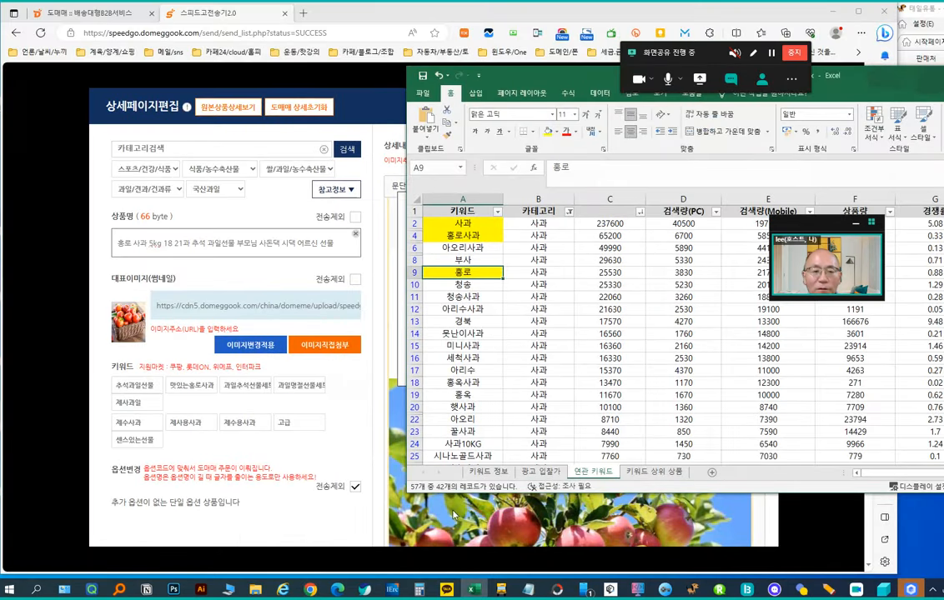
click(303, 452)
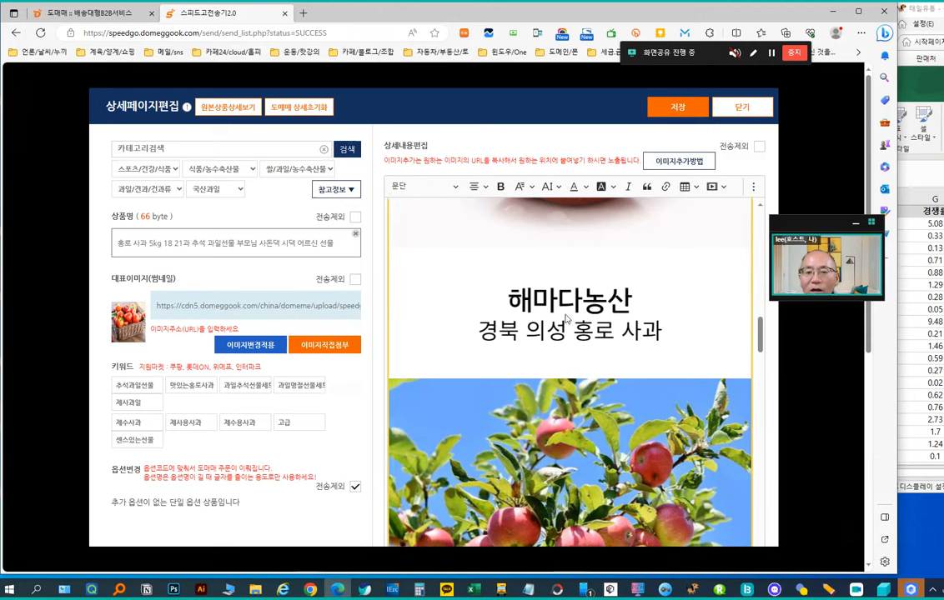
scroll(562, 394, down, 3)
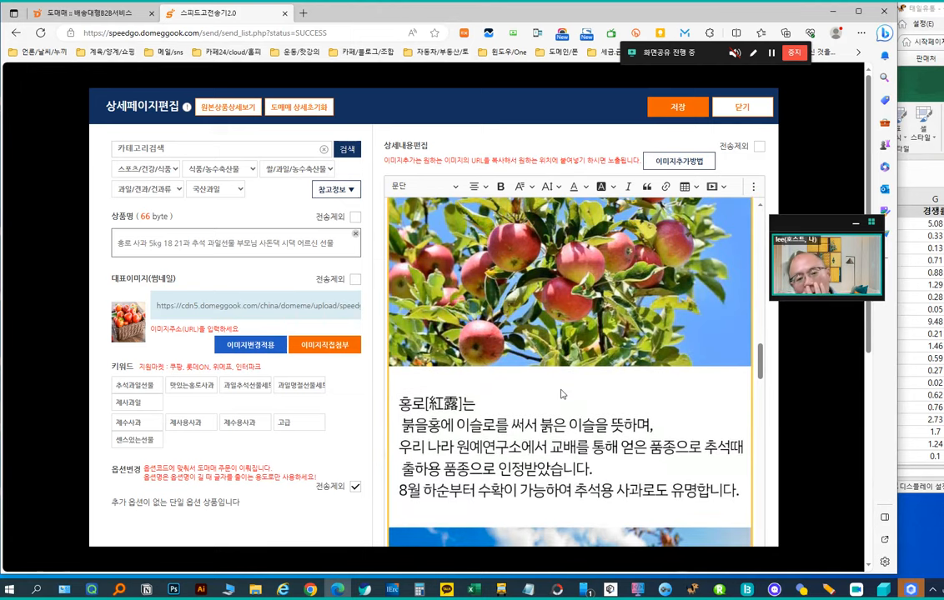
scroll(561, 395, down, 15)
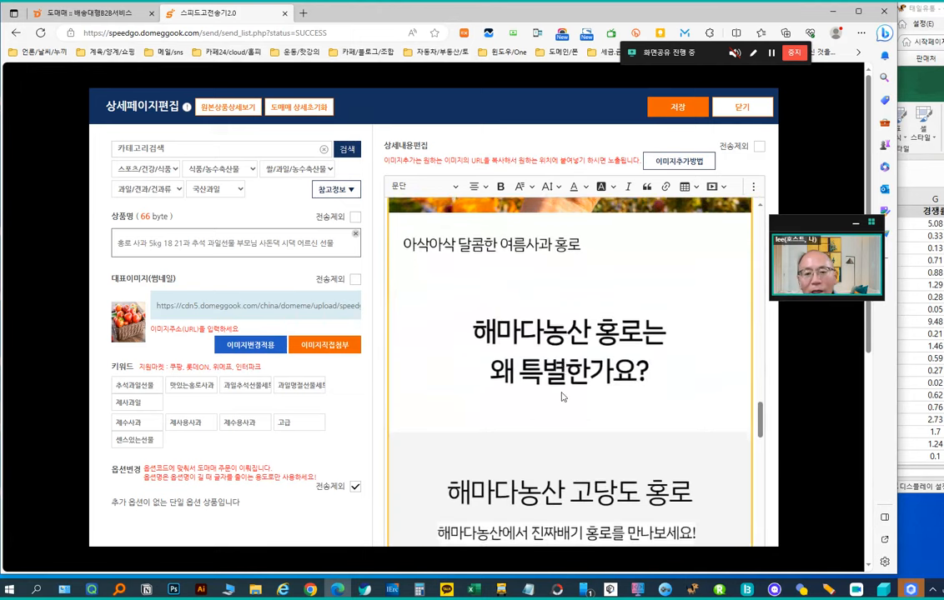
scroll(561, 394, down, 3)
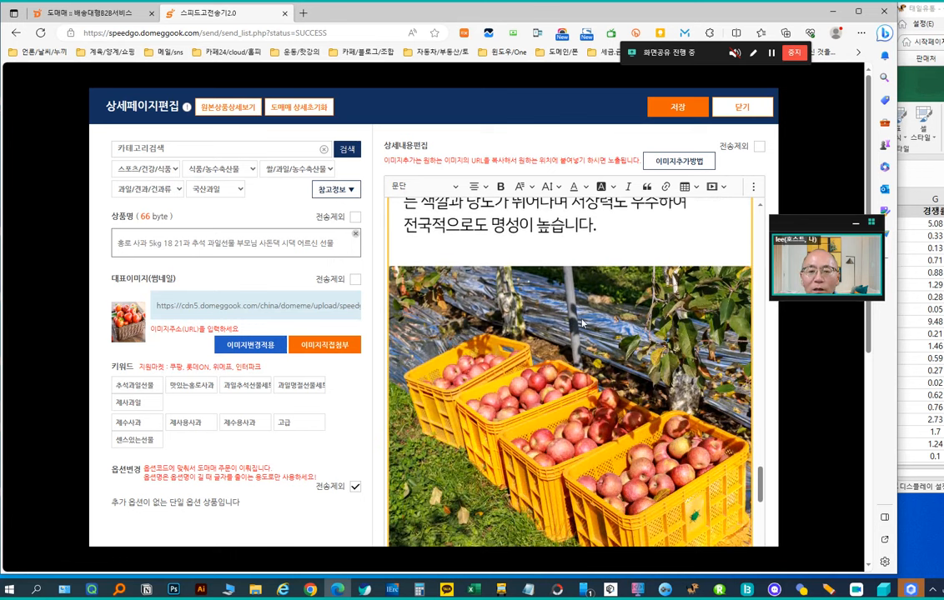
scroll(508, 391, down, 5)
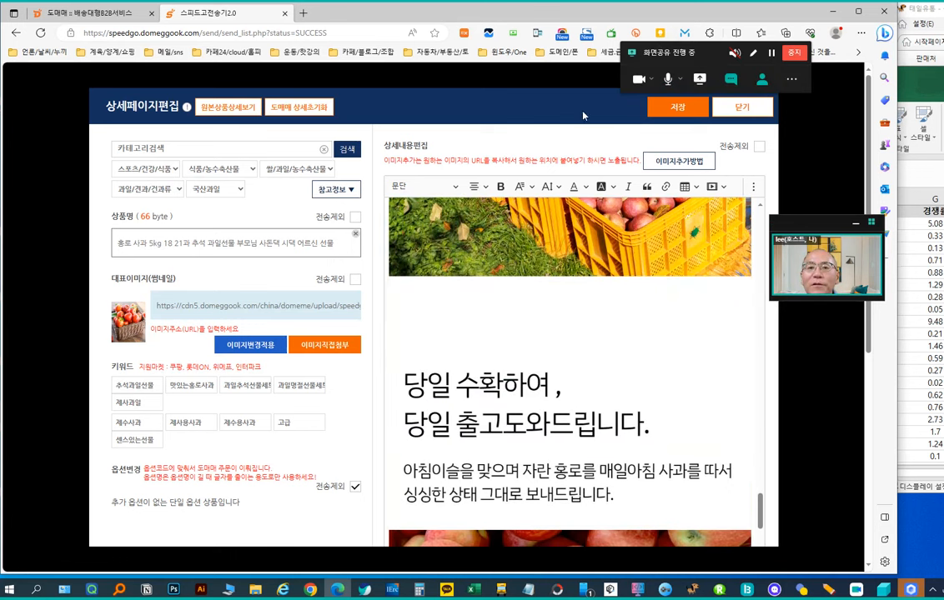
Step: Return to the 연관 키워드 sheet in Excel and highlight the keyword cell 경북 in yellow
click(835, 12)
click(476, 286)
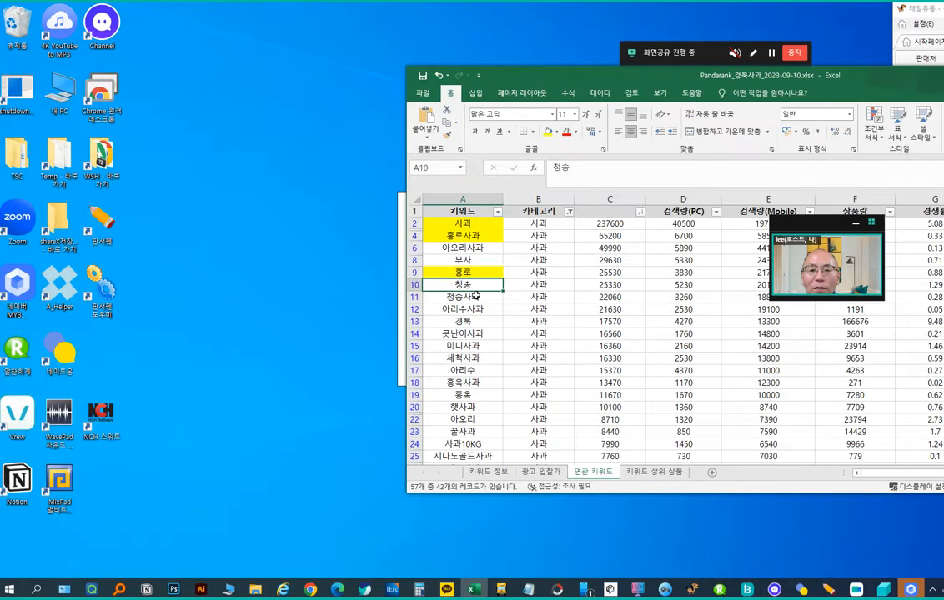
click(476, 297)
click(477, 309)
click(478, 322)
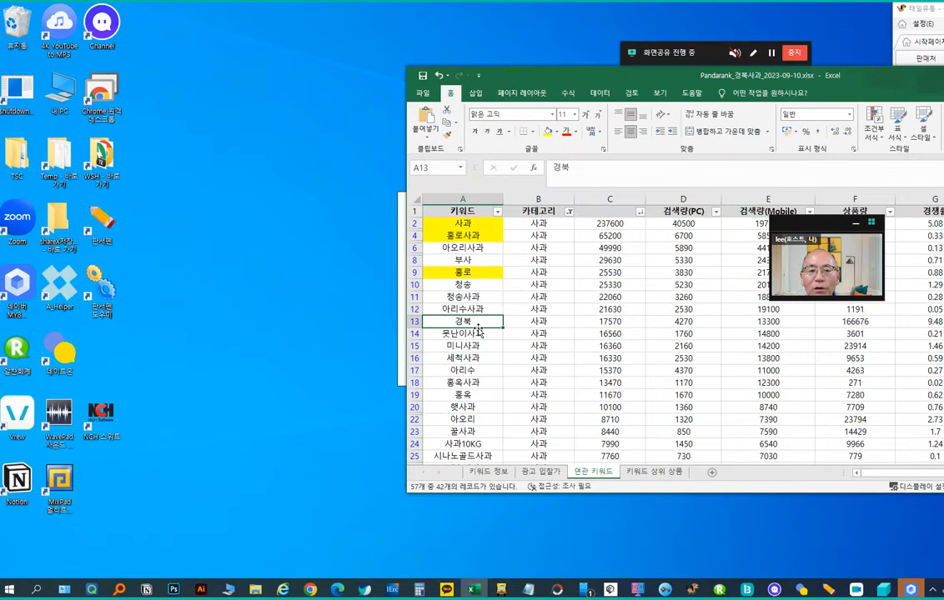
click(548, 130)
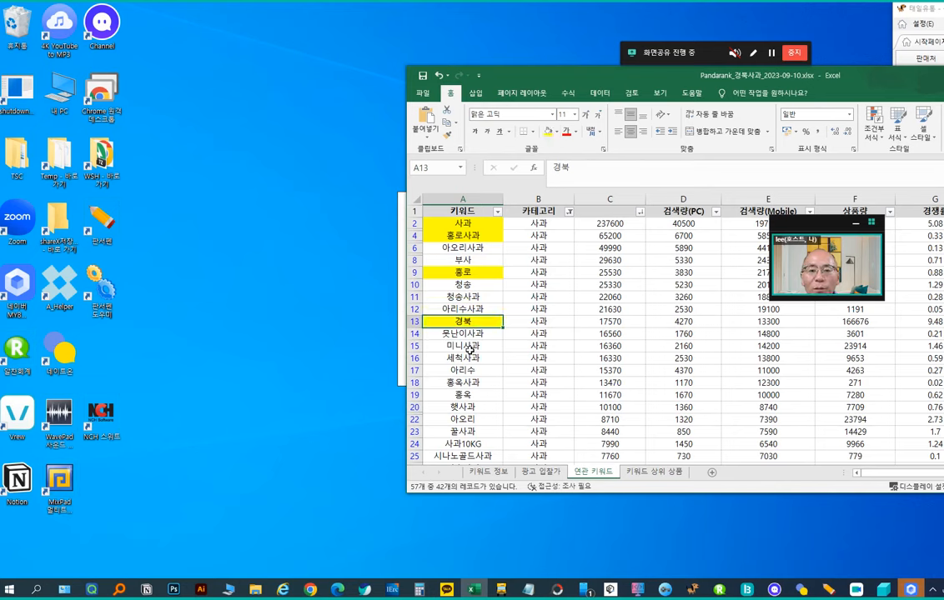
Step: Highlight the keyword cell 햇사과 in yellow
click(459, 419)
scroll(471, 392, down, 1)
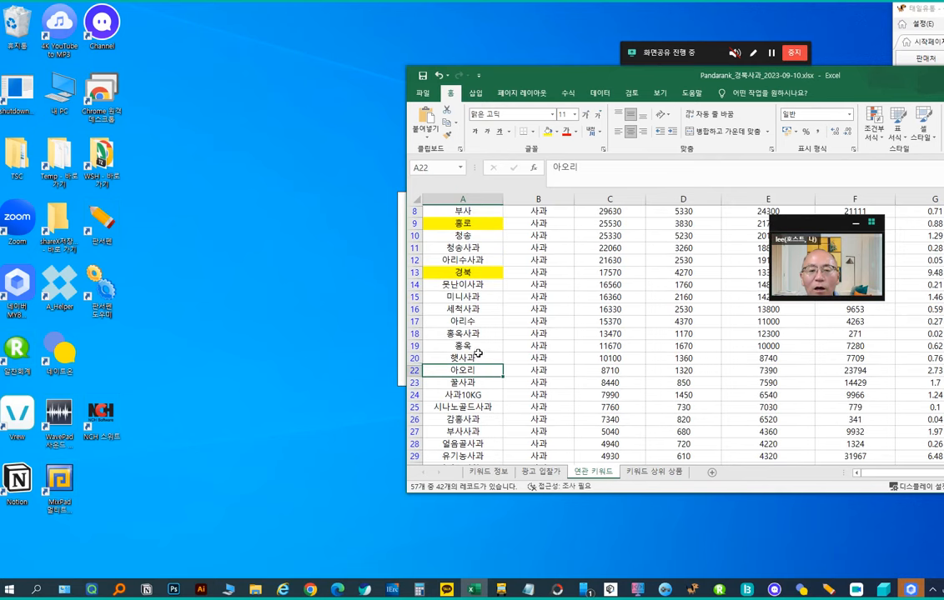
click(471, 360)
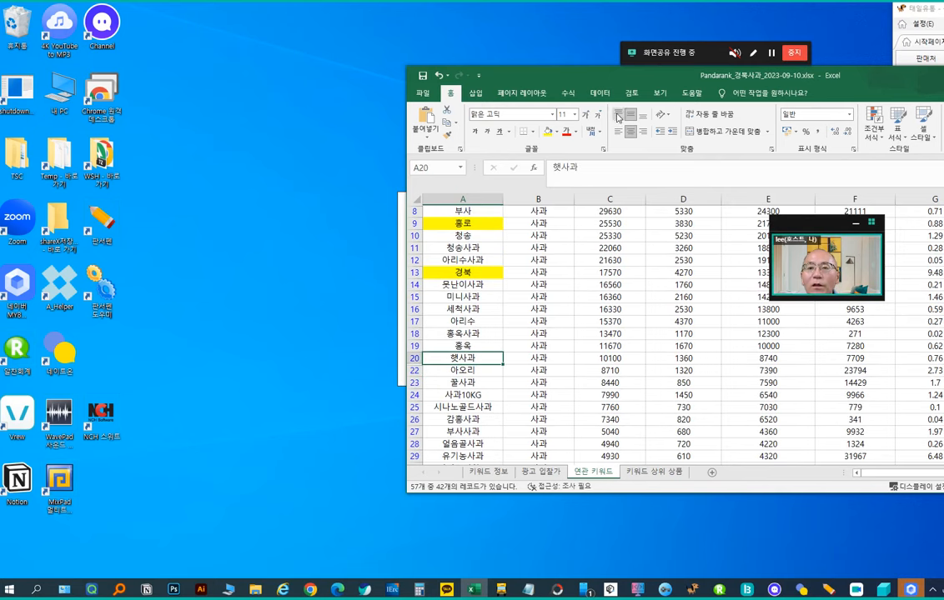
click(547, 132)
Step: Recheck the product description in Edge, and highlight the keyword cell 꿀사과 in yellow in Excel
click(302, 517)
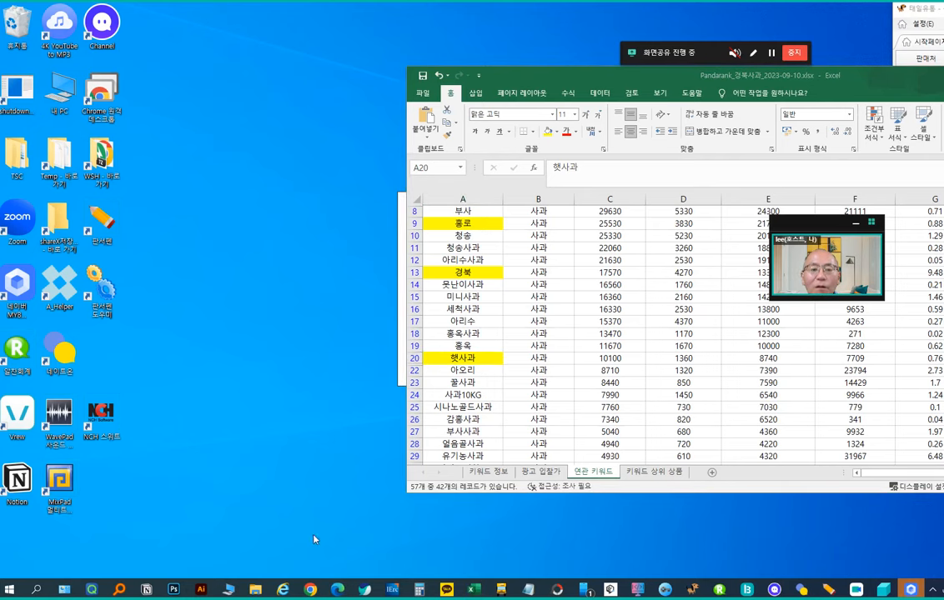
click(314, 593)
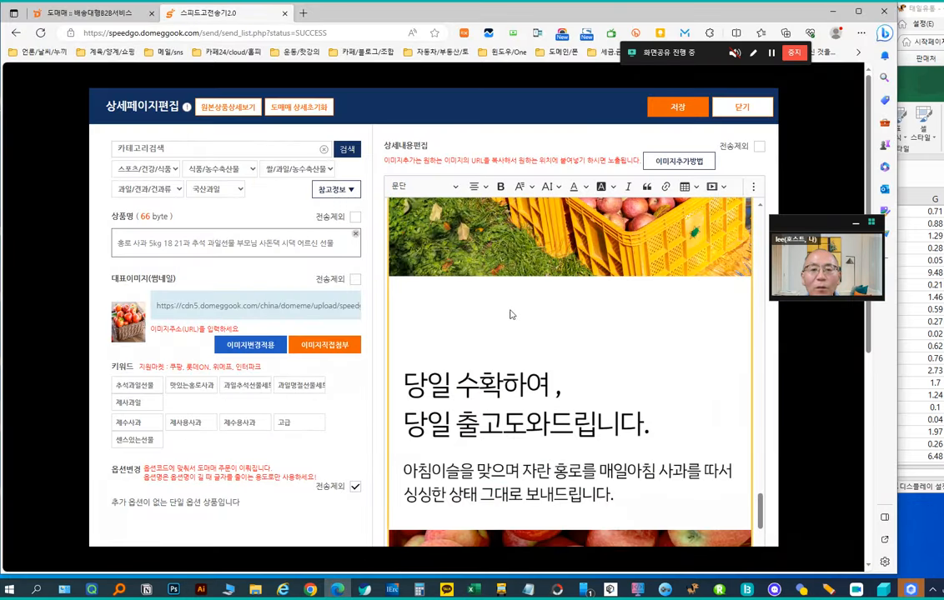
scroll(583, 379, up, 2)
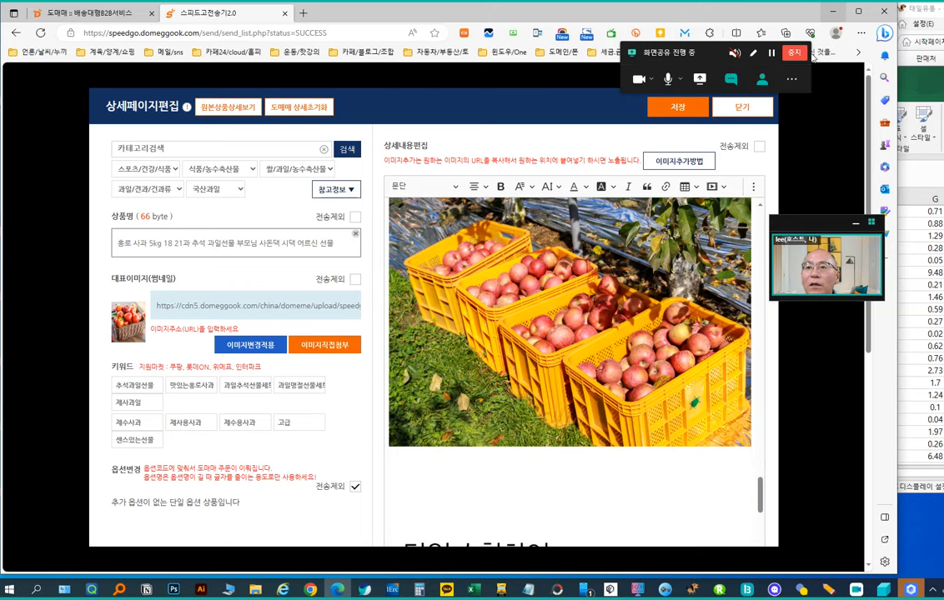
click(471, 592)
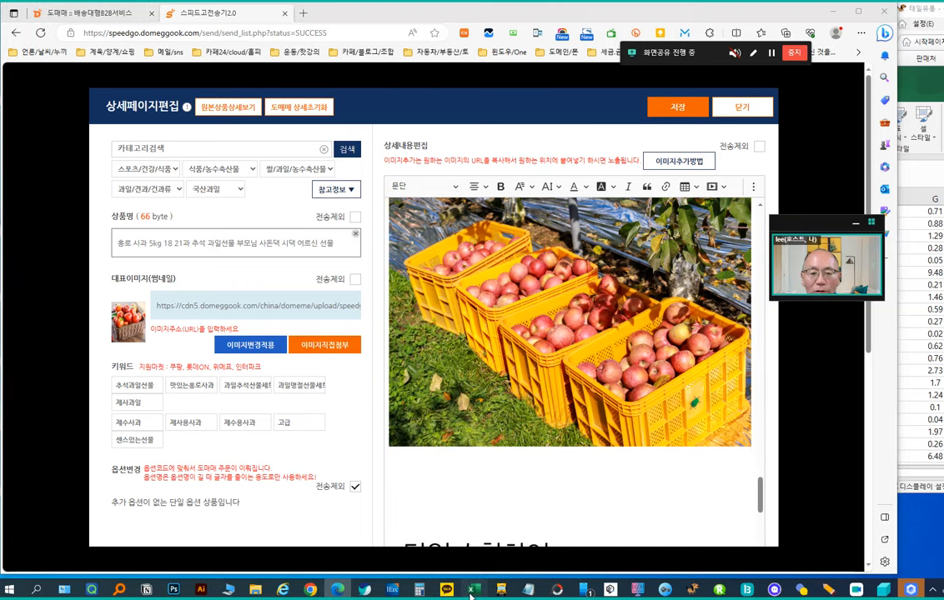
click(474, 373)
key(Down)
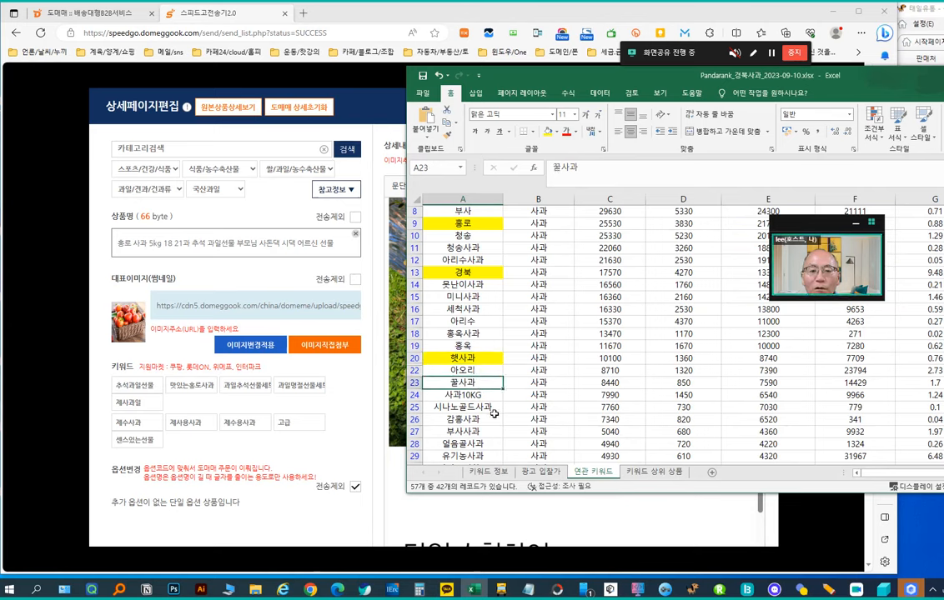
scroll(525, 260, down, 1)
key(F4)
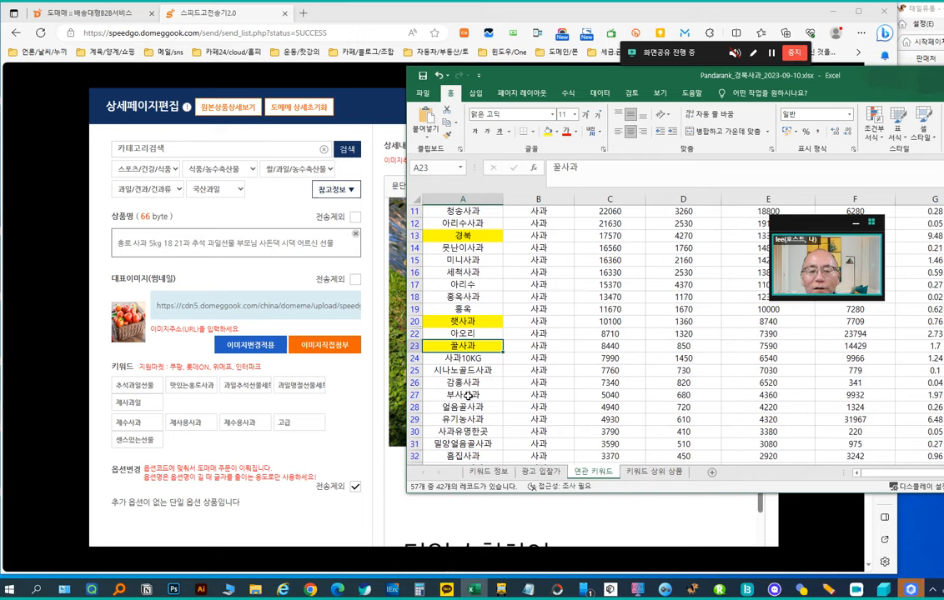
Step: Go through the lower-volume apple keywords and highlight the cell 경북사과 in yellow
key(Down)
key(Down)
key(Down)
key(Down)
key(Down)
key(Down)
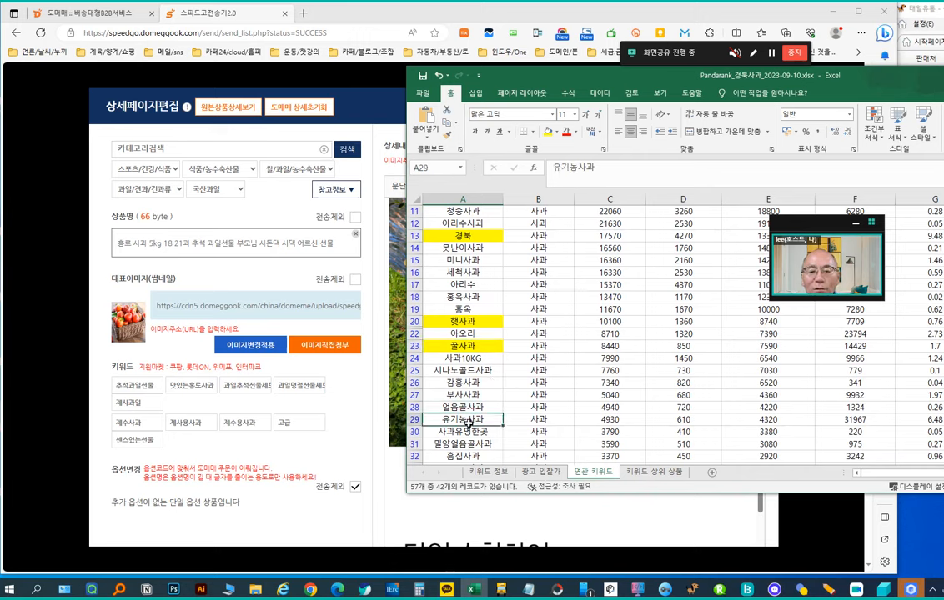
scroll(505, 437, down, 3)
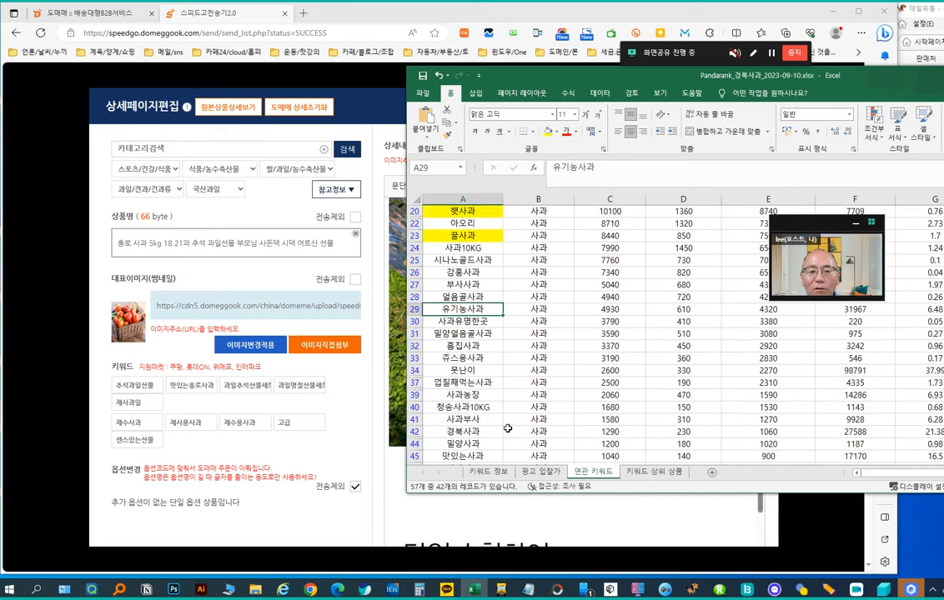
click(487, 321)
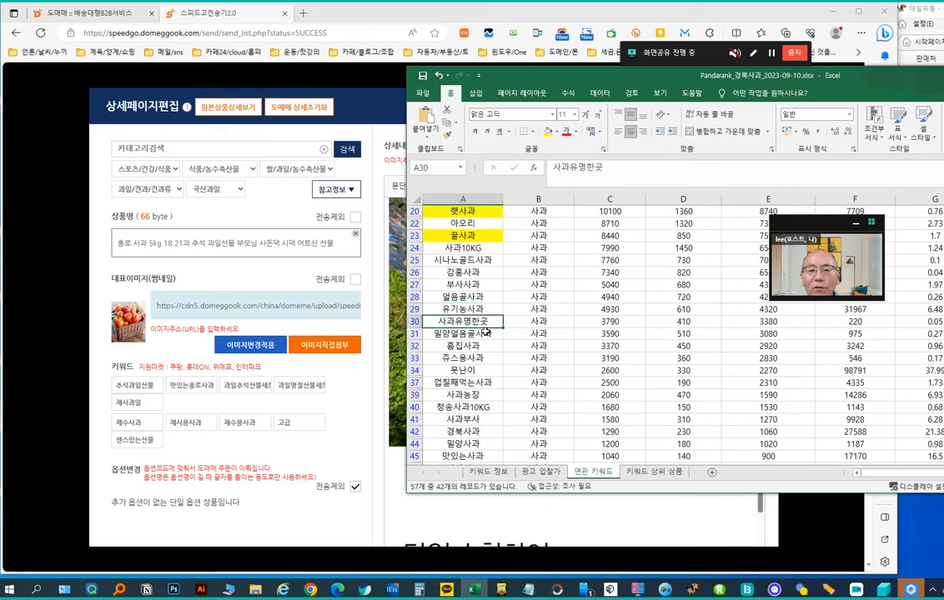
click(466, 442)
scroll(500, 404, down, 2)
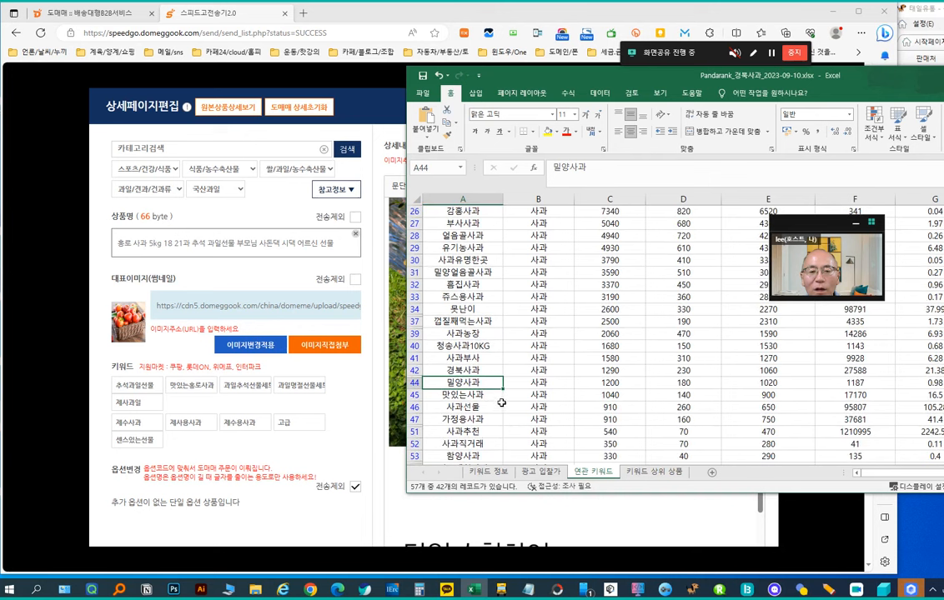
click(463, 370)
click(549, 132)
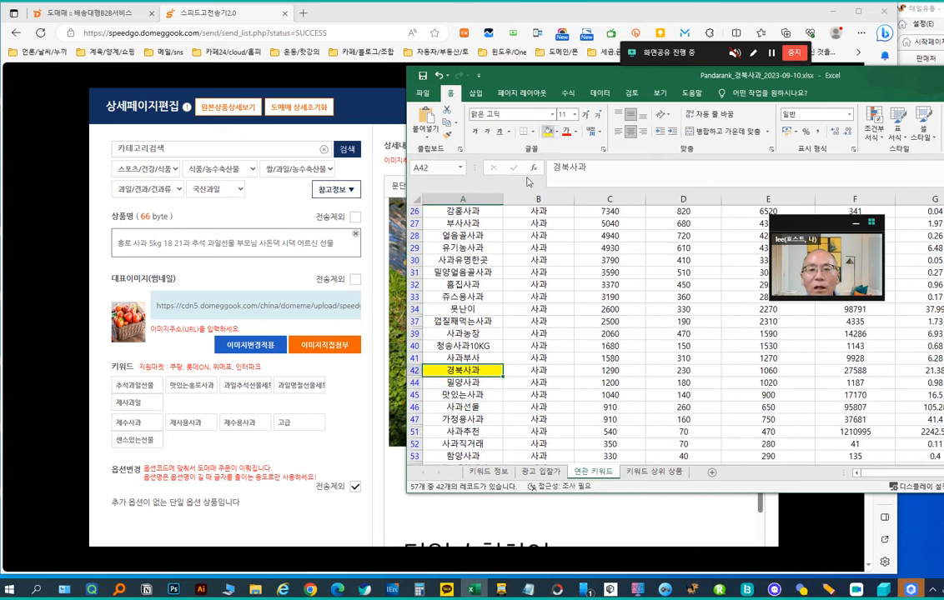
Step: Highlight the keyword cells 맛있는사과 and 사과선물 in yellow
click(464, 394)
click(549, 131)
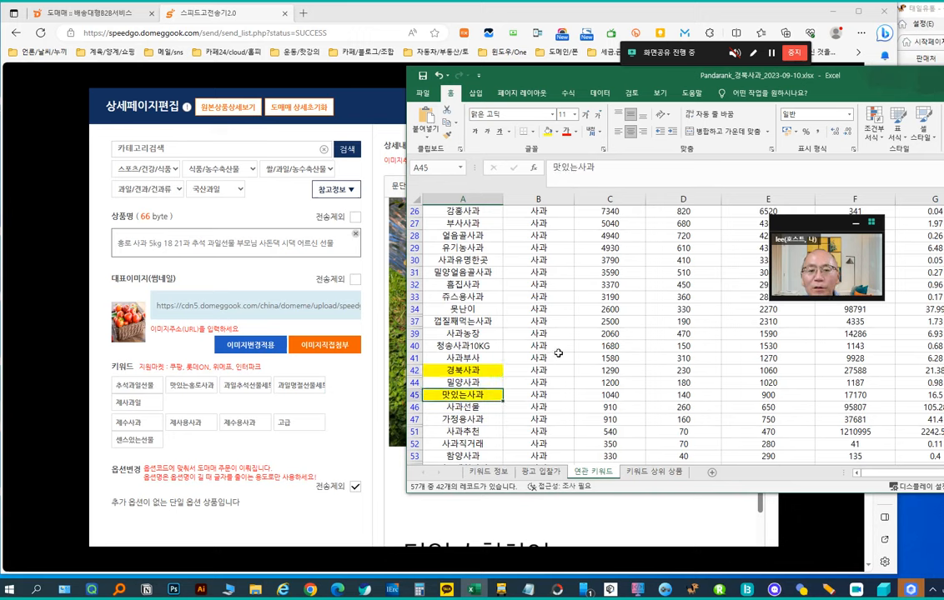
click(451, 407)
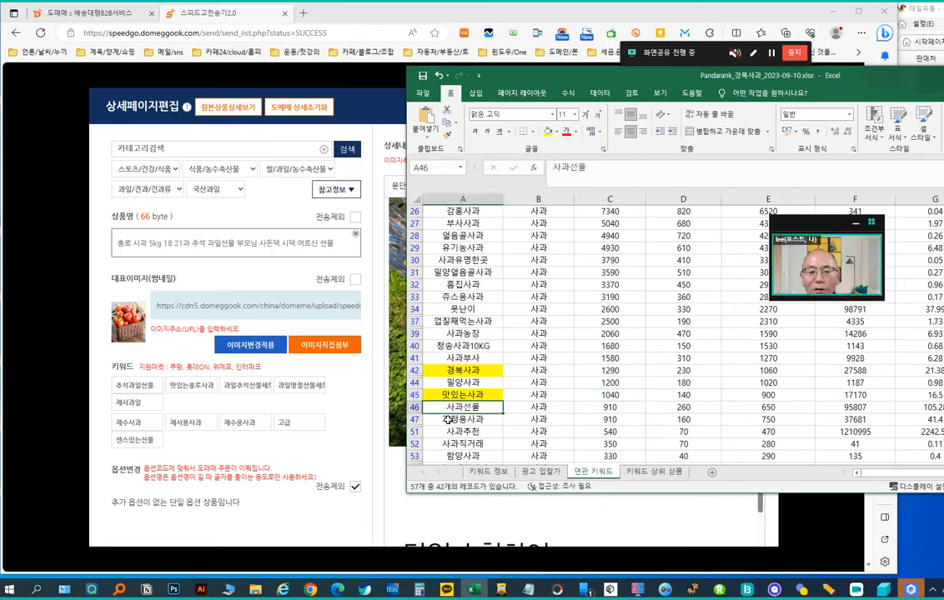
click(548, 132)
click(463, 421)
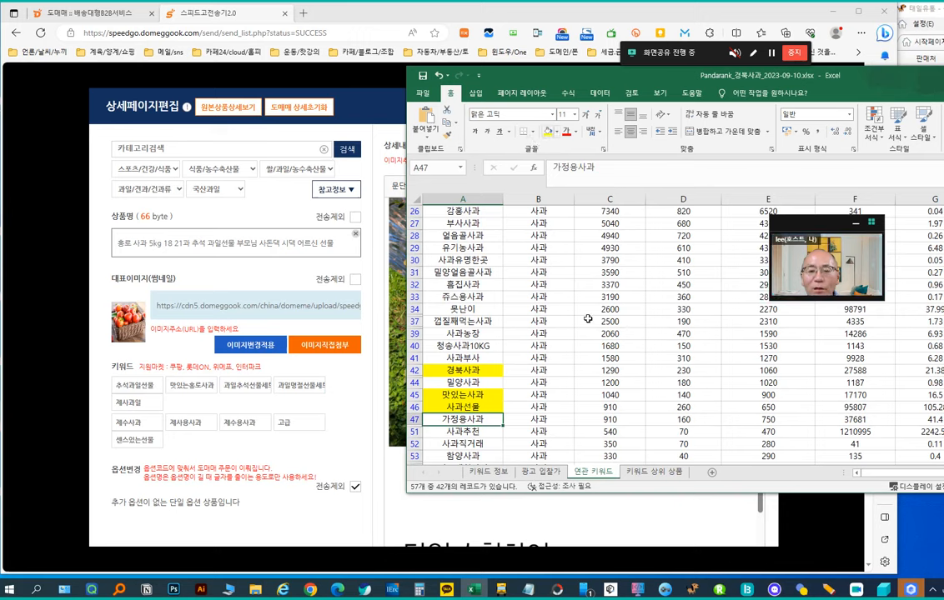
Step: Sort the 키워드 column by cell colour so the yellow keywords come first
scroll(501, 276, up, 8)
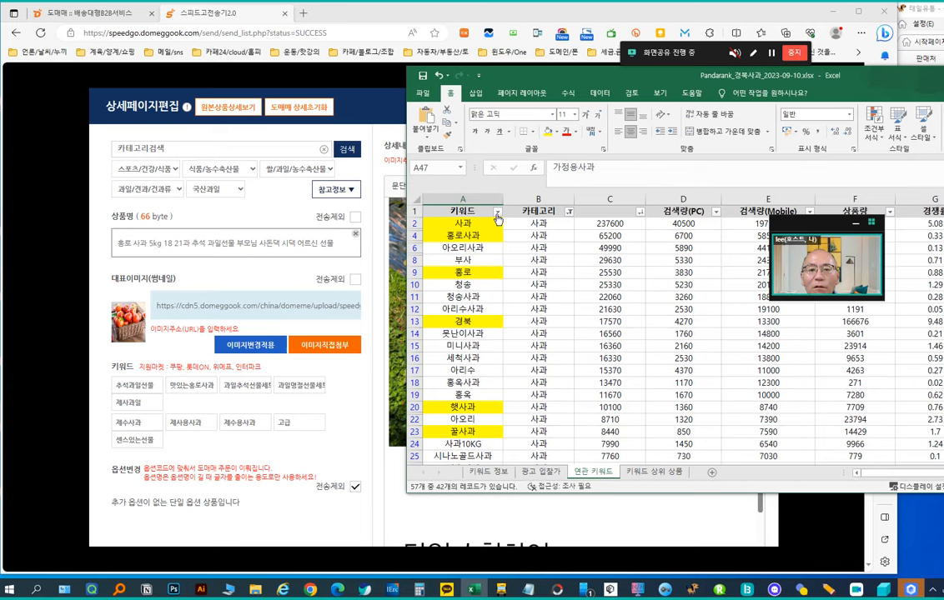
click(497, 211)
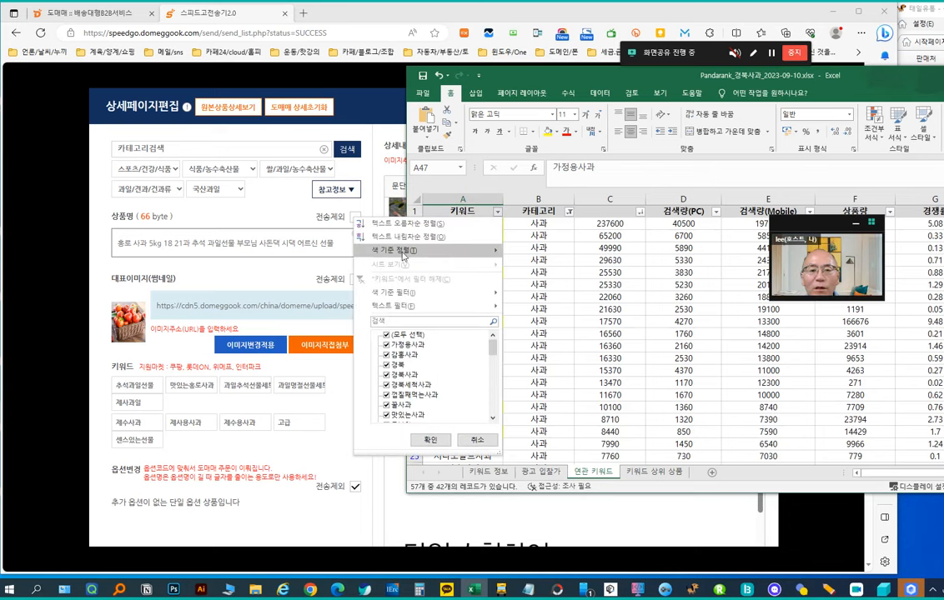
mouse_move(467, 250)
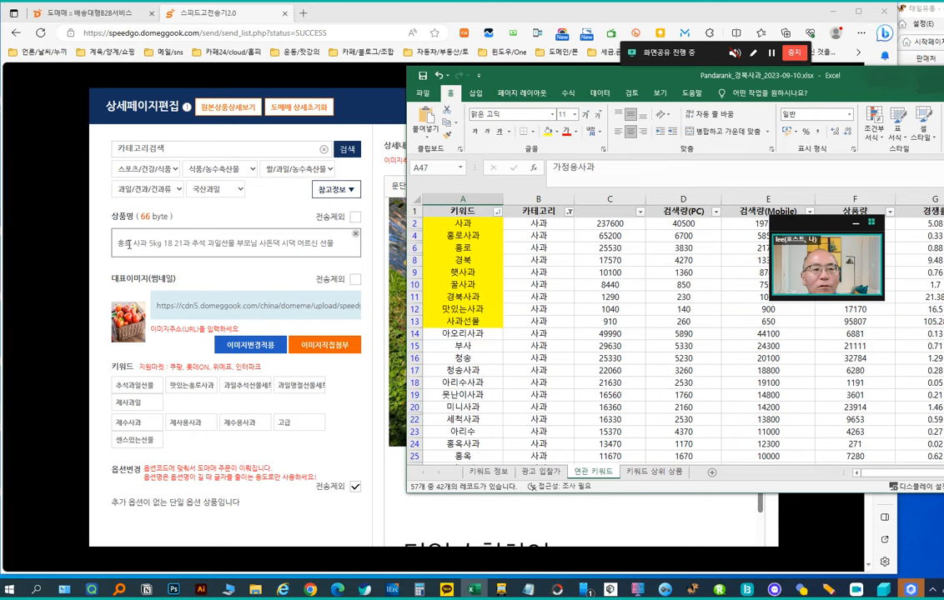
Step: Compare the 상품명 in the product editor with the marked keywords and copy the cells 햇사과 through 사과선물 in Excel
drag(129, 243, 134, 243)
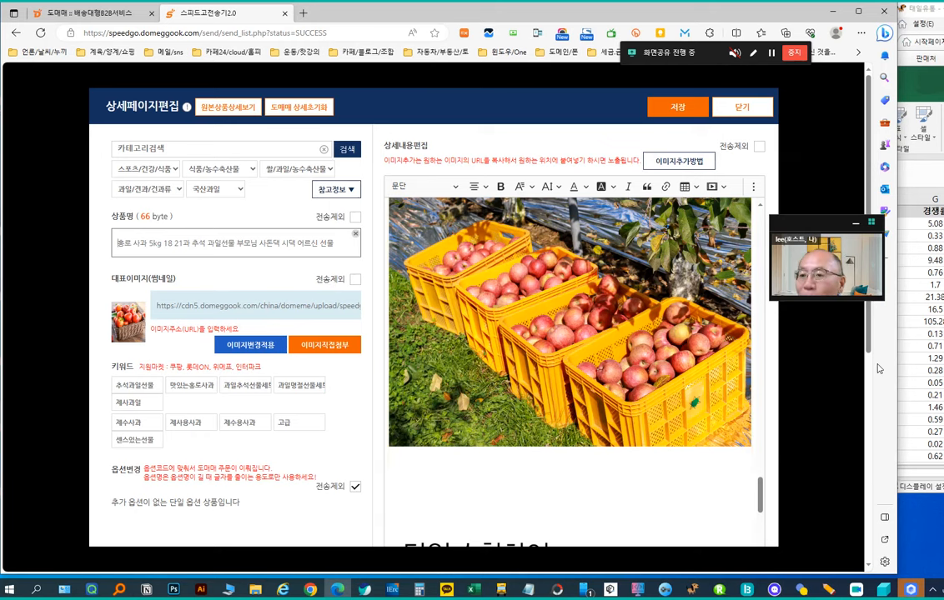
click(474, 589)
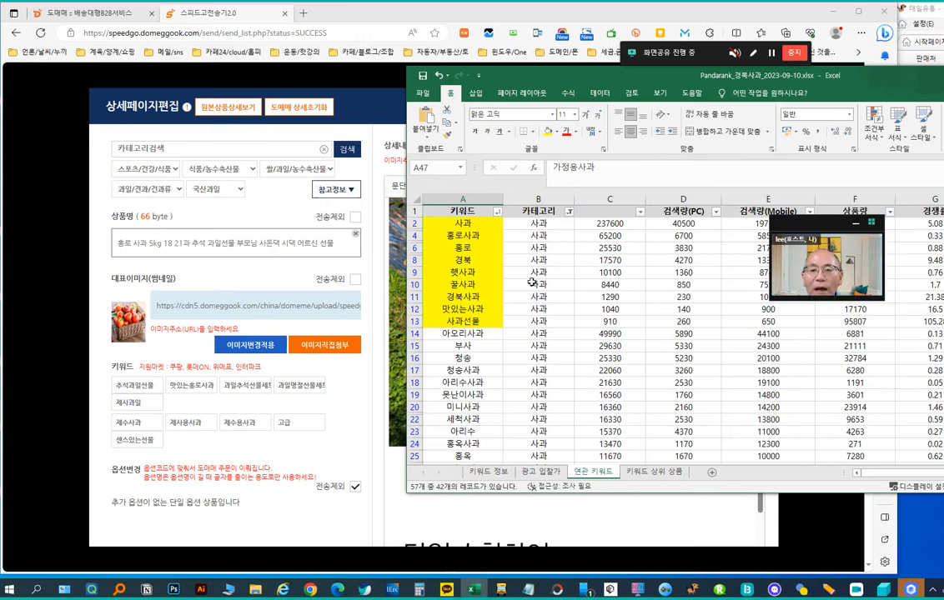
click(460, 286)
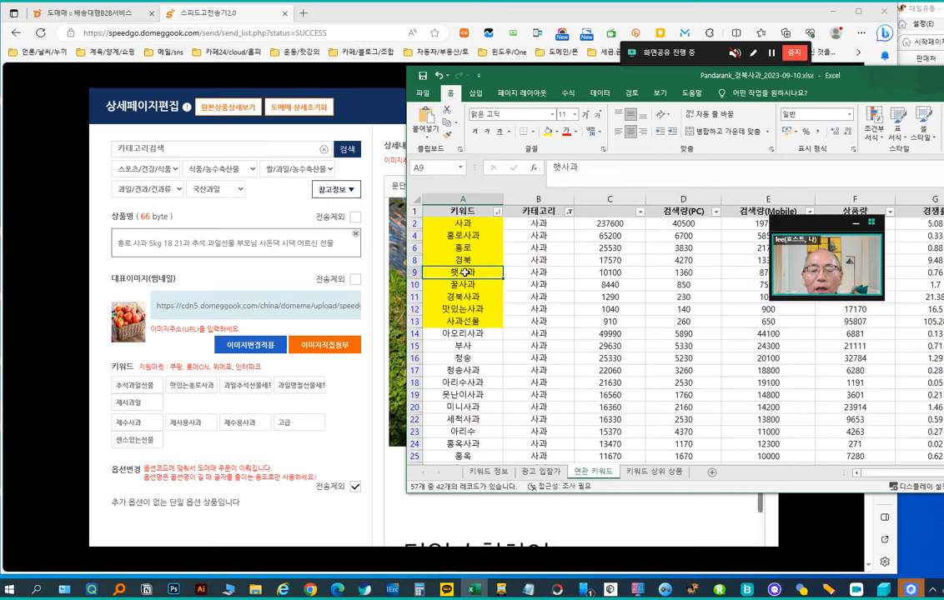
drag(470, 274, 479, 287)
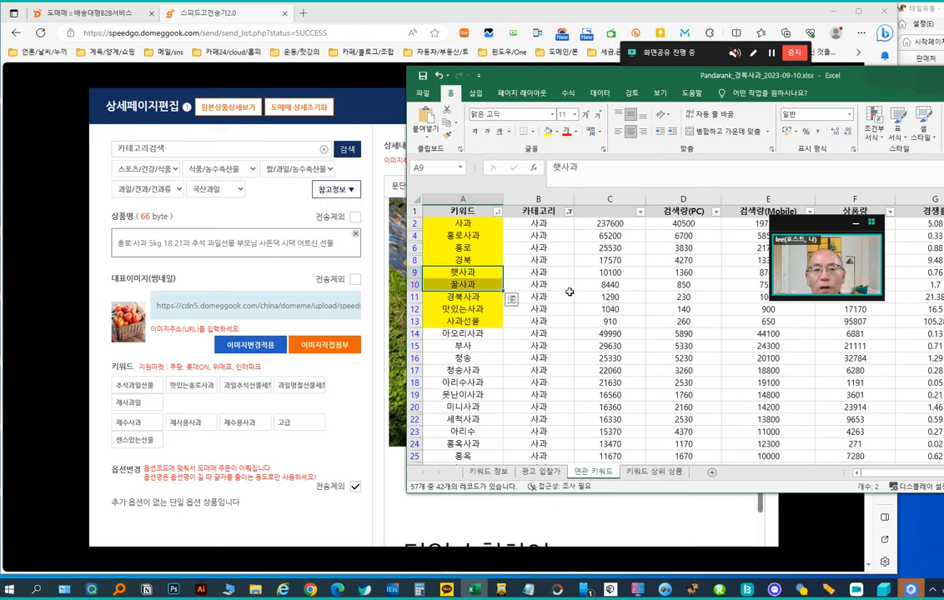
key(shift+Down)
key(shift+Down)
key(shift+Down)
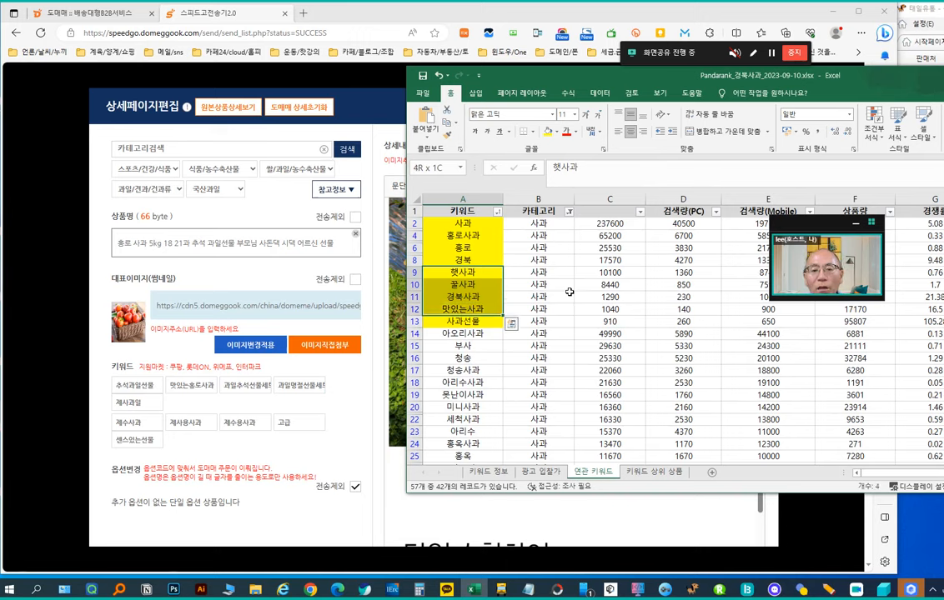
key(ctrl+c)
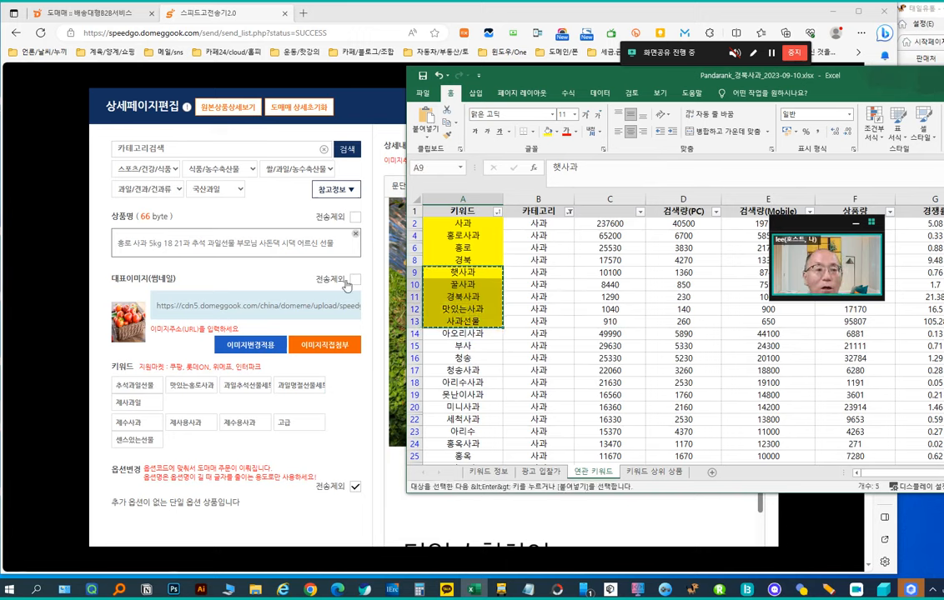
Step: Paste the copied keywords 햇사과, 꿀사과, 경북사과, 맛있는사과 and 사과선물 in front of 홍로 사과 in the product editor's 상품명
click(177, 243)
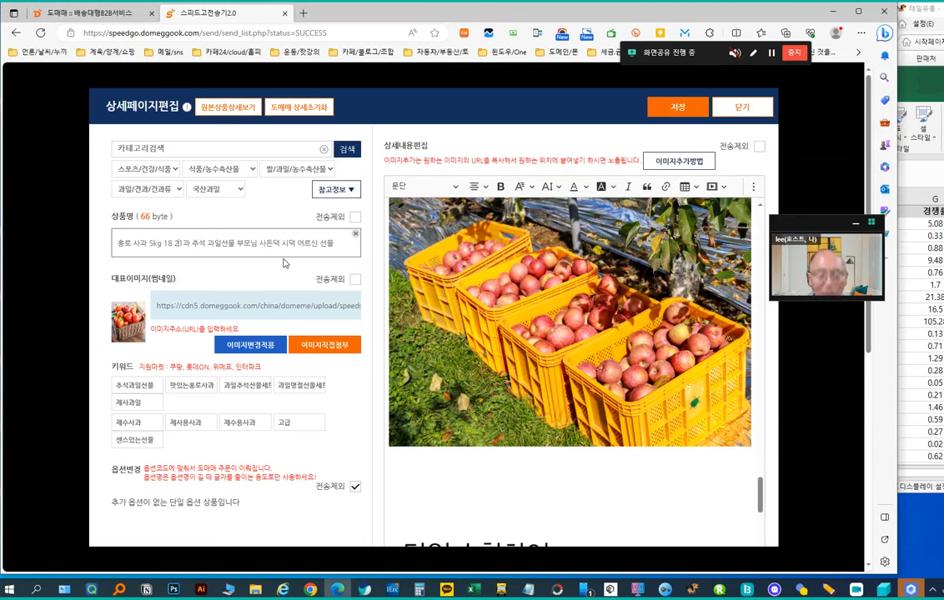
key(ctrl+v)
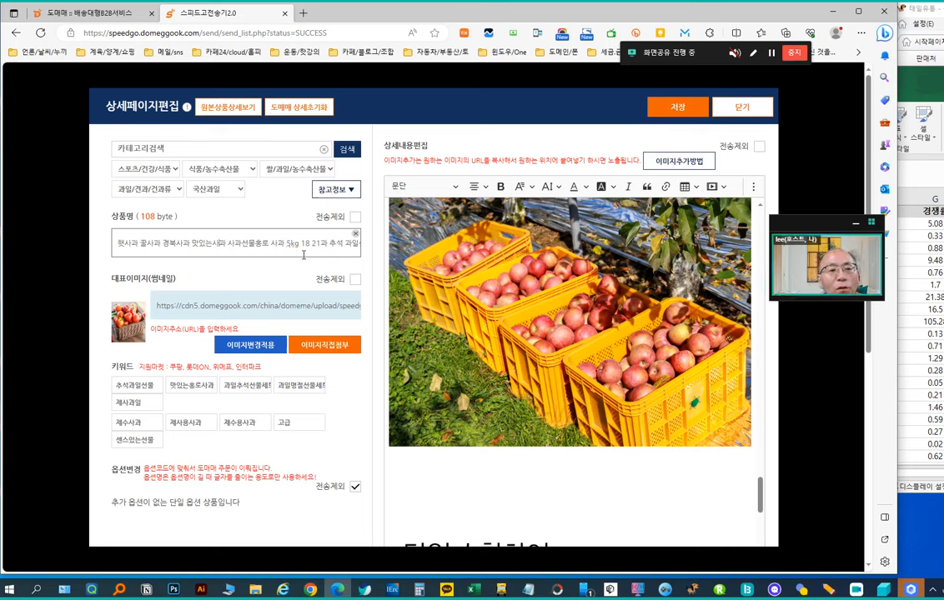
click(932, 350)
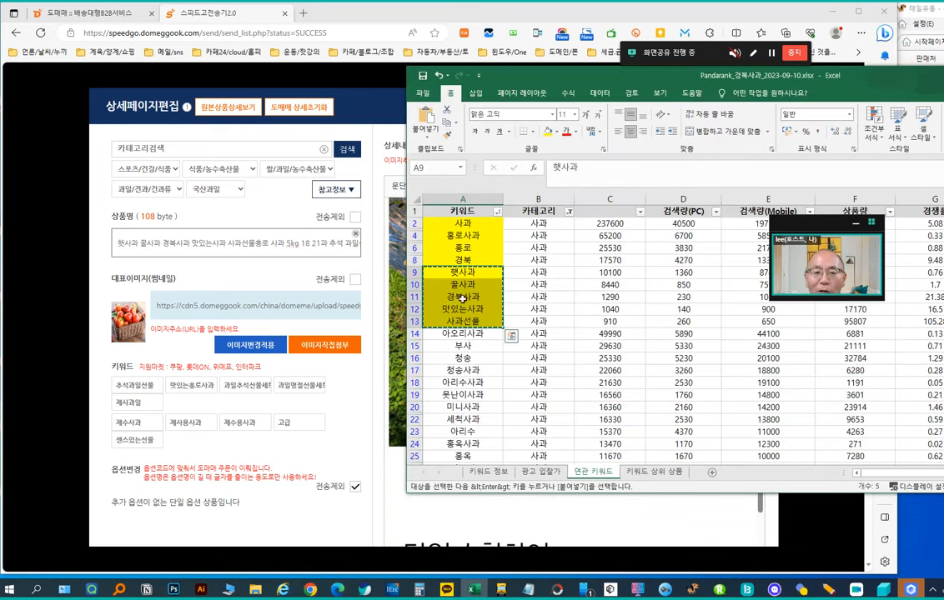
click(157, 244)
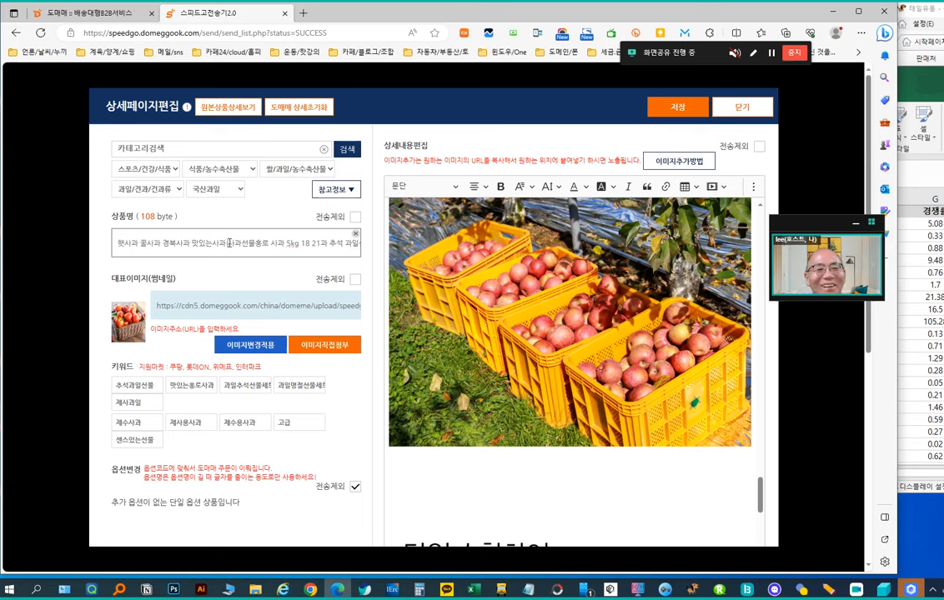
drag(229, 243, 116, 252)
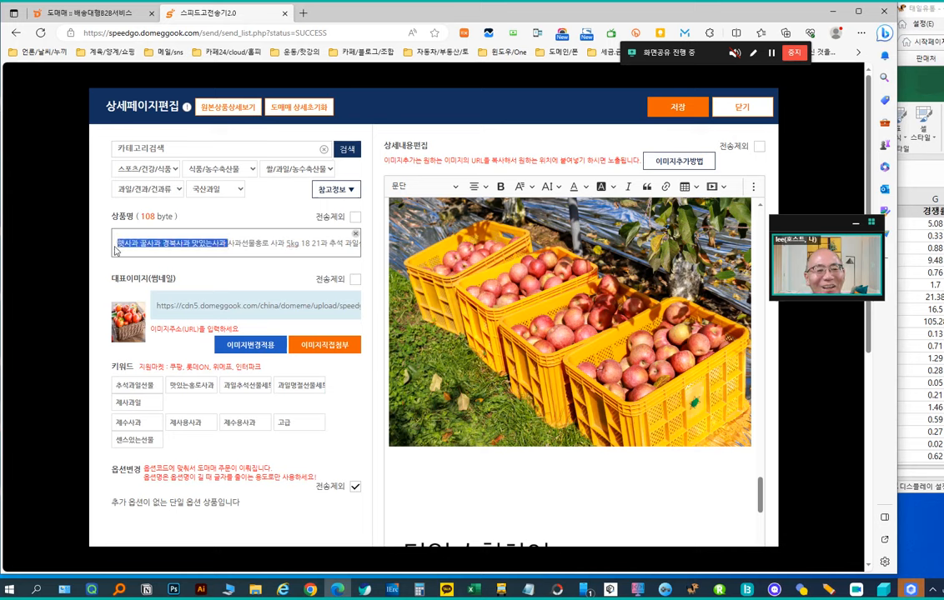
click(231, 245)
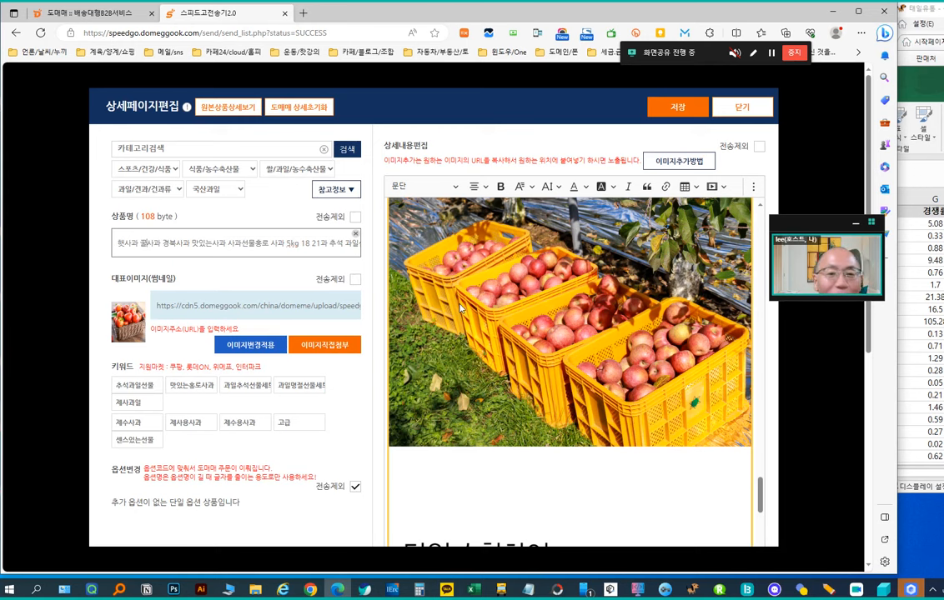
Step: Compare the yellow keyword cells 사과 through 경북사과 and their search volumes in Excel with the wording of the 상품명
click(921, 84)
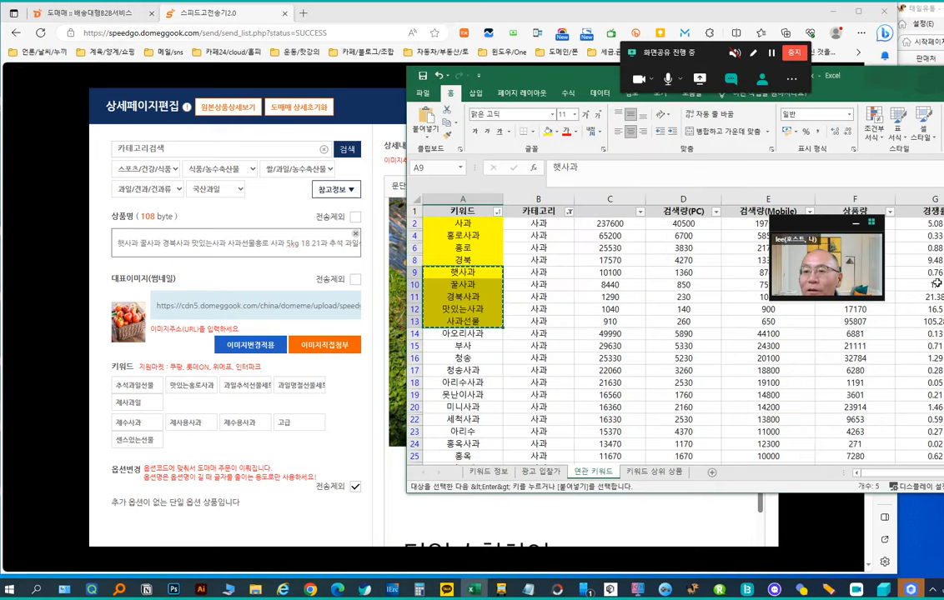
click(476, 258)
click(472, 249)
click(472, 236)
click(468, 226)
key(Down)
key(Down)
key(Down)
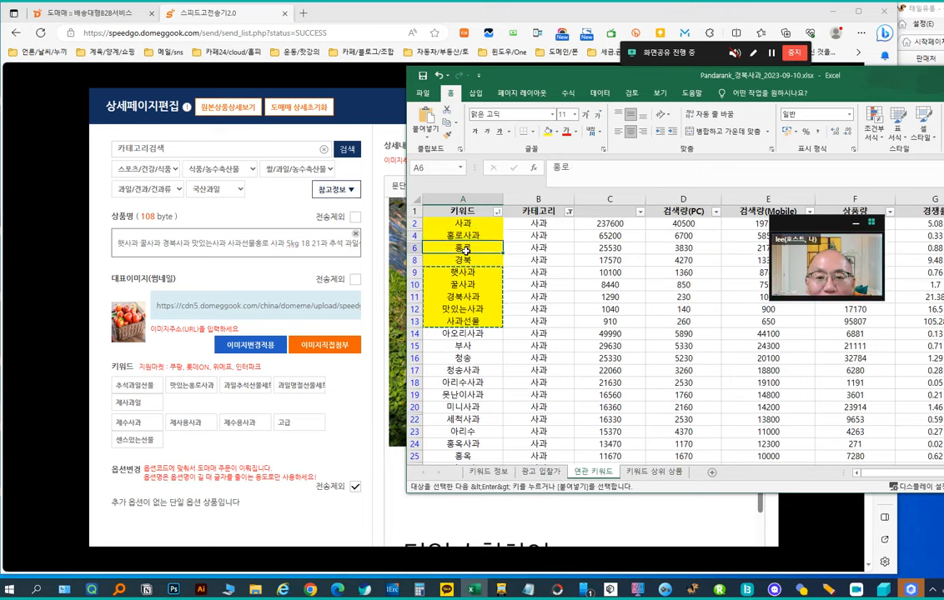
click(598, 261)
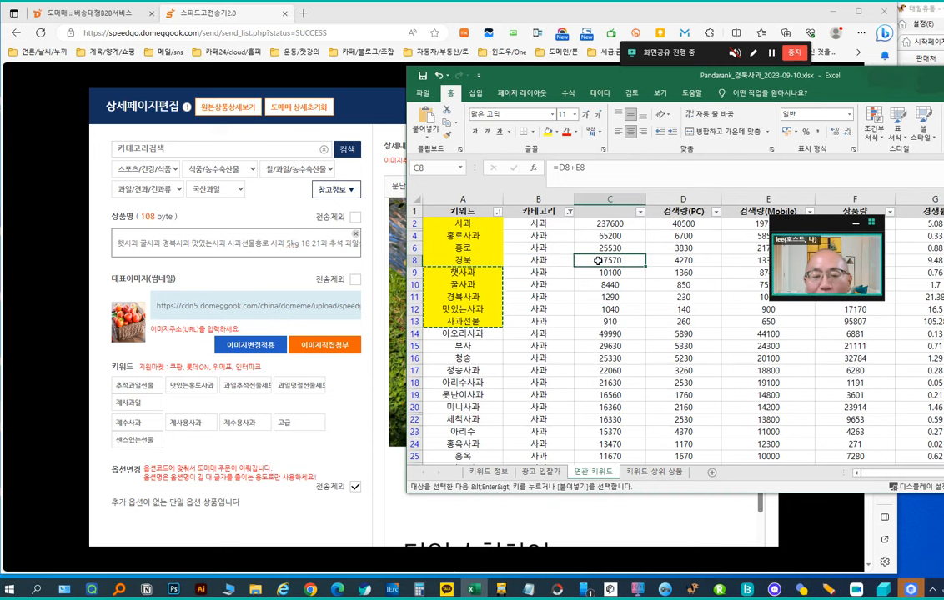
click(198, 245)
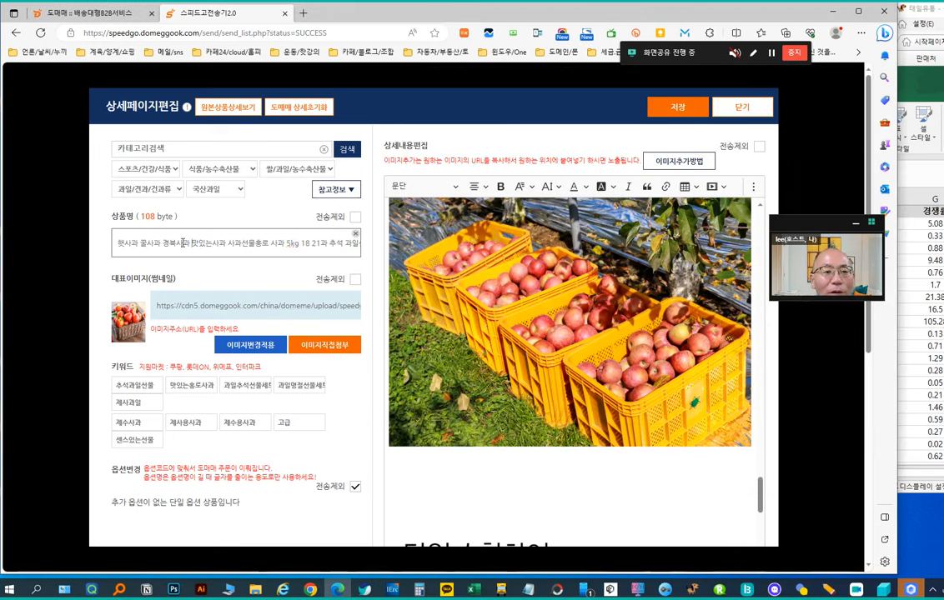
click(932, 338)
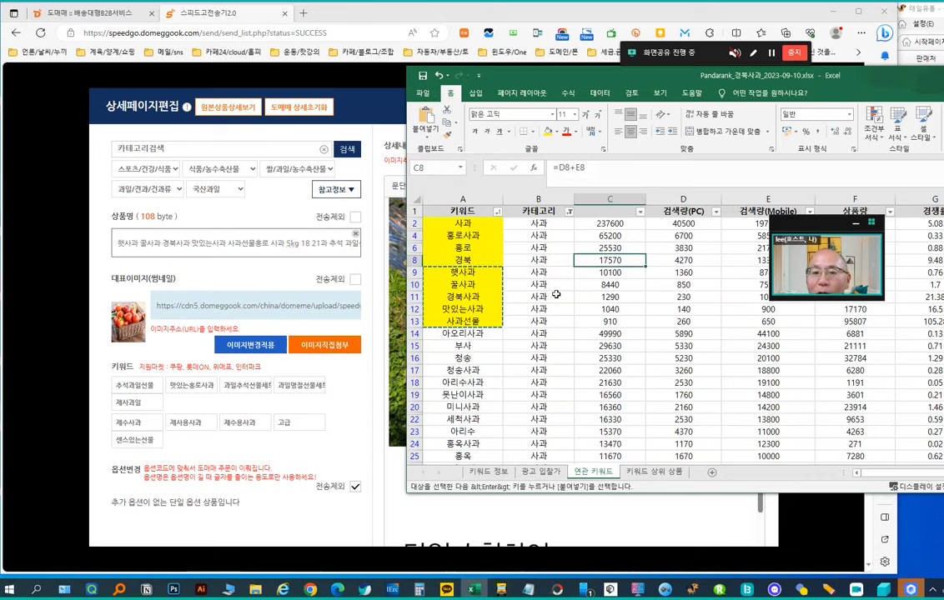
click(469, 296)
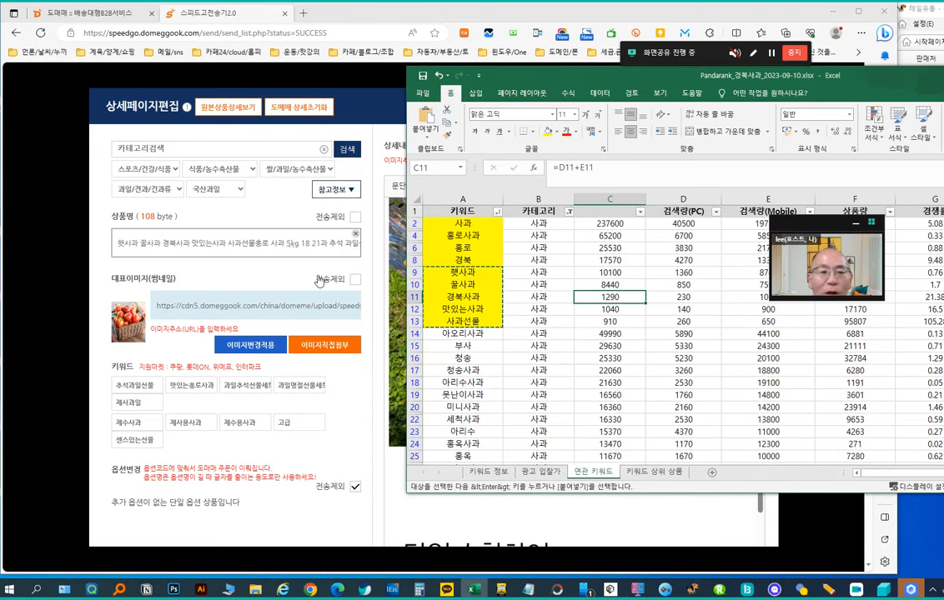
Step: Insert a space in 경북사과 in the 상품명 so it reads 경북 사과, and review the front keywords
click(193, 242)
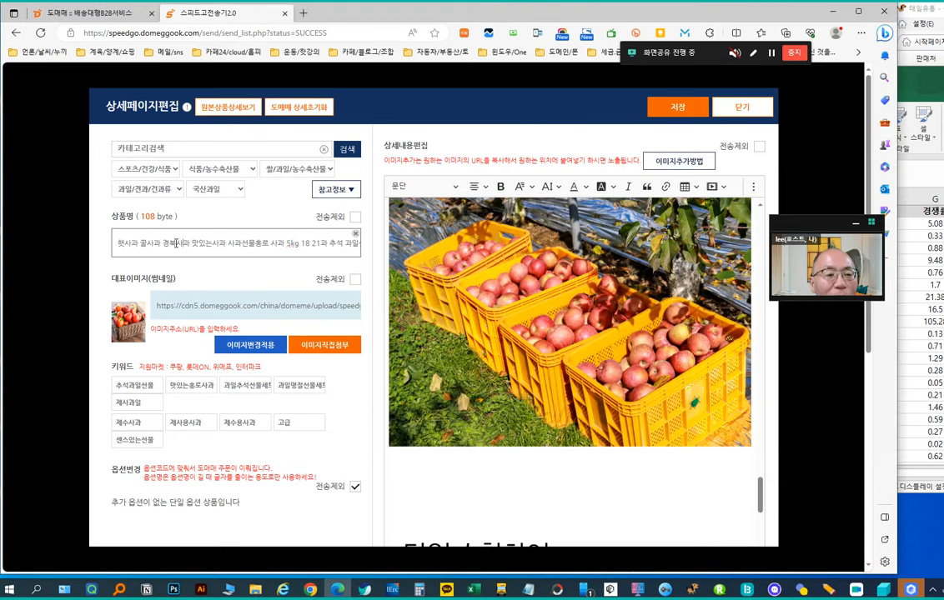
click(177, 244)
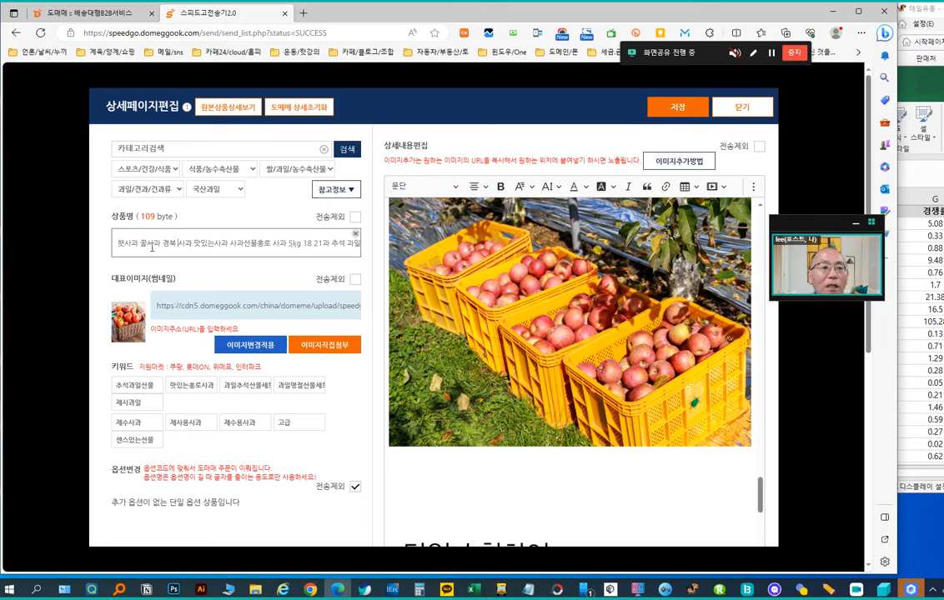
drag(118, 243, 221, 243)
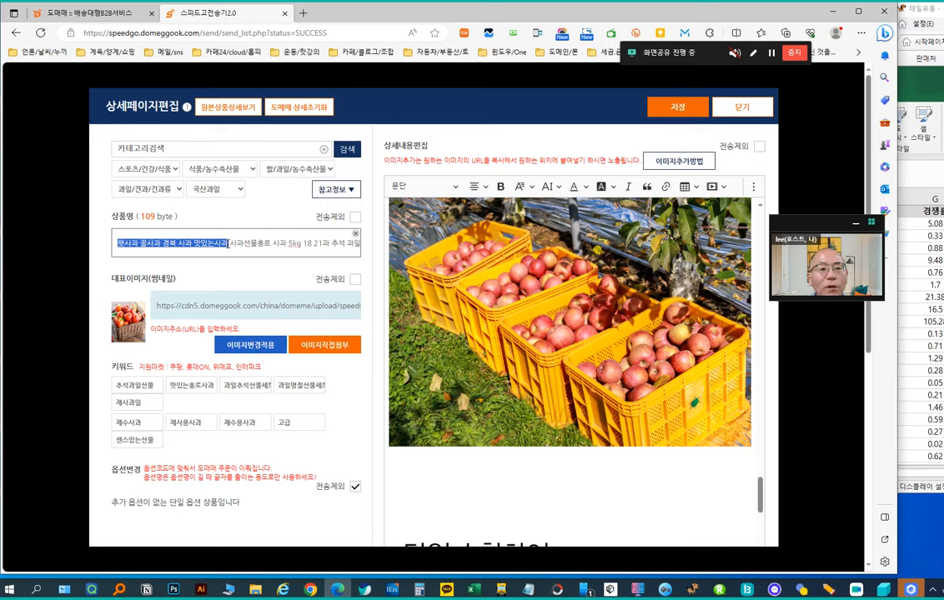
click(408, 273)
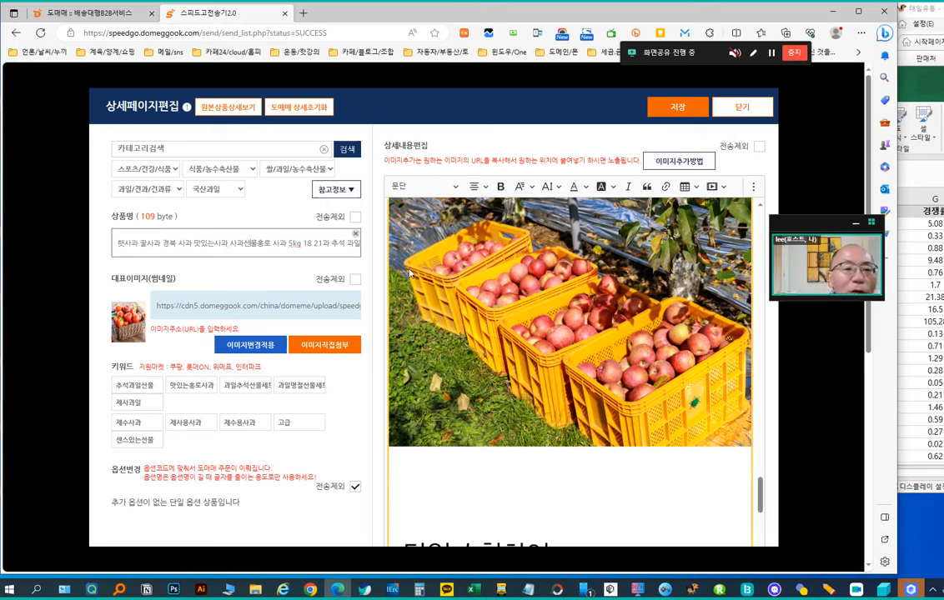
Step: Delete the keyword 사과선물 from the 상품명, keeping a space between 맛있는사과 and 홍로
key(Left)
key(Left)
key(Left)
key(Delete)
key(Delete)
key(Delete)
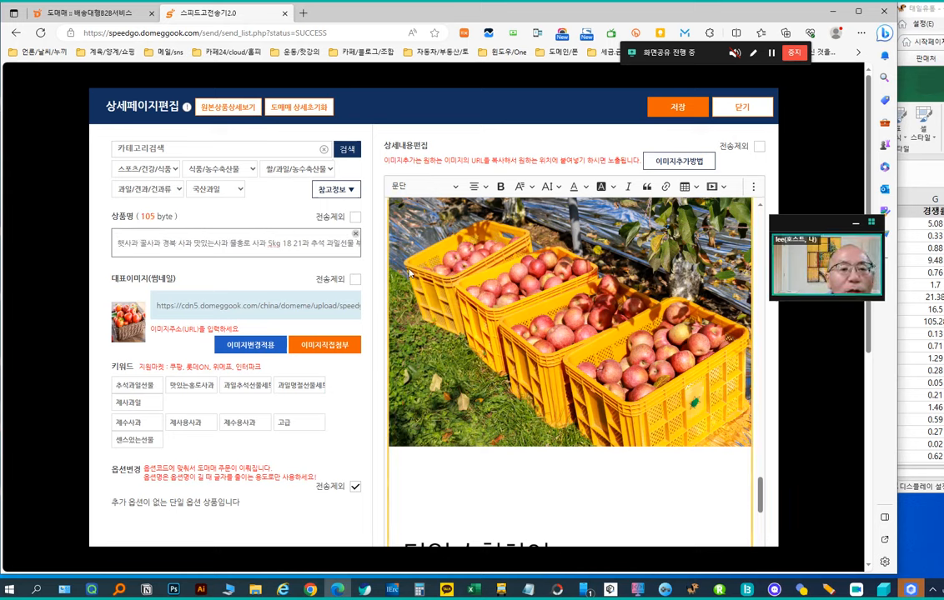
key(Delete)
key(Delete)
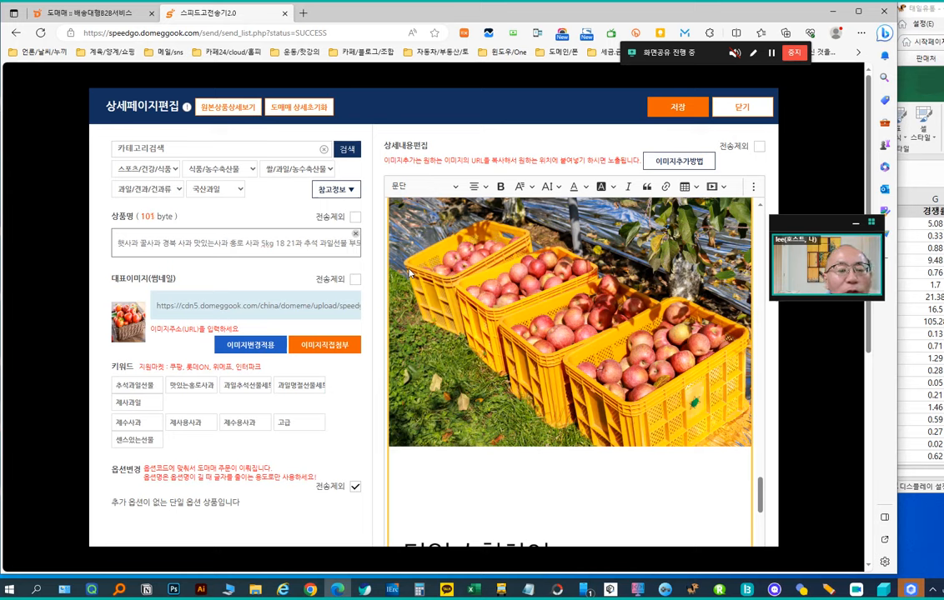
Step: Remove the repeated word 사과 between 홍로 and 5kg in the 상품명
key(shift+End)
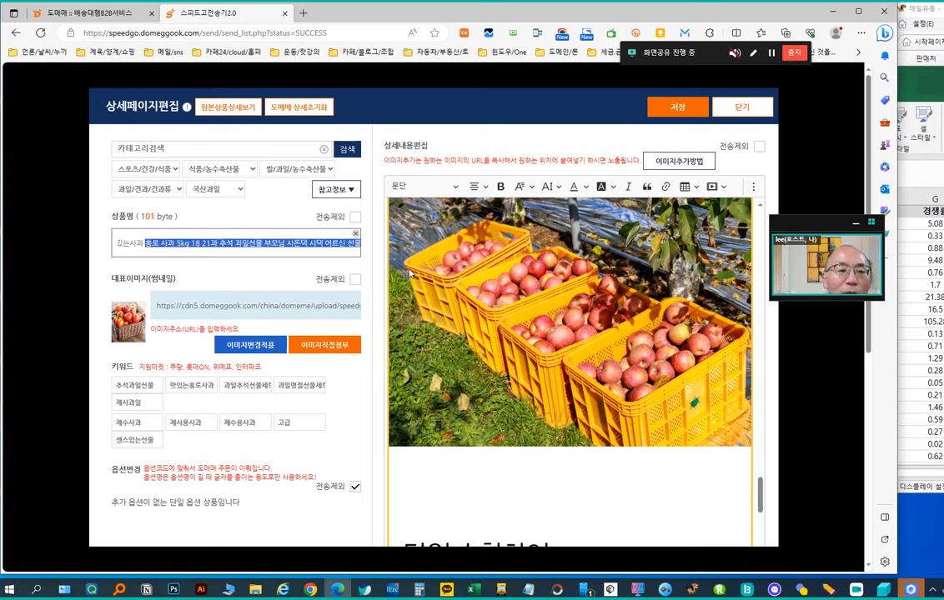
key(Home)
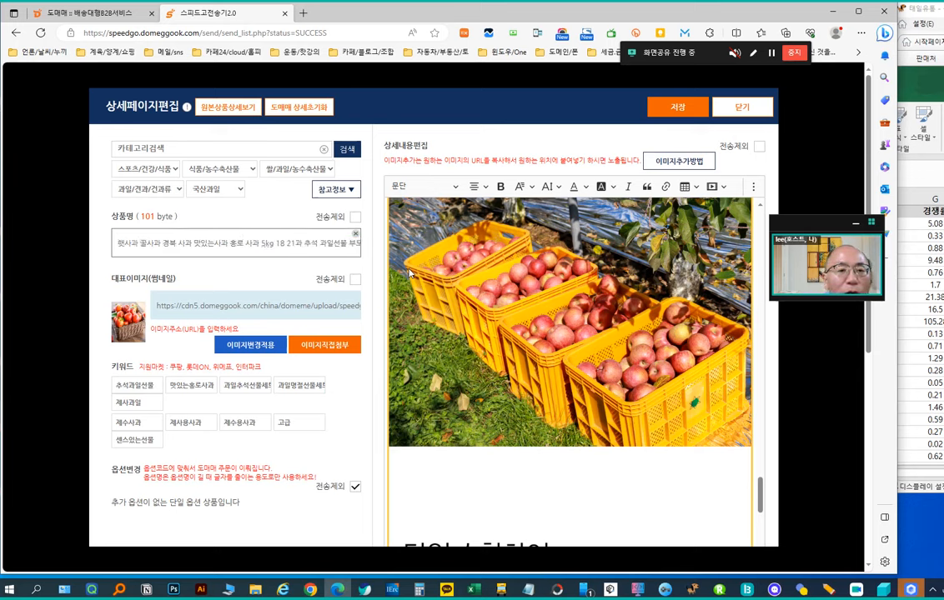
key(BackSpace)
key(BackSpace)
key(BackSpace)
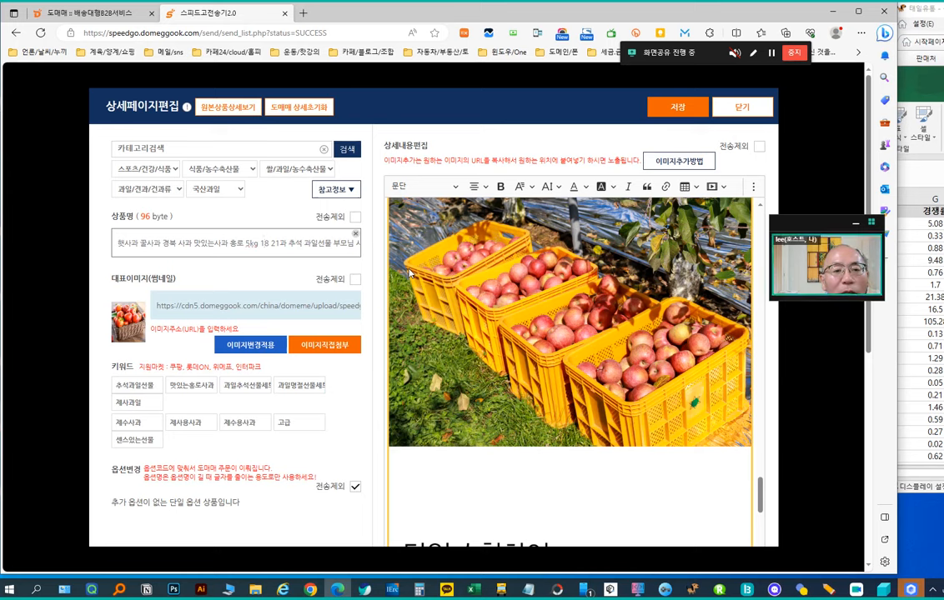
Step: Delete the gift phrases after 21과 in the 상품명 and copy the entire shortened name
key(shift+End)
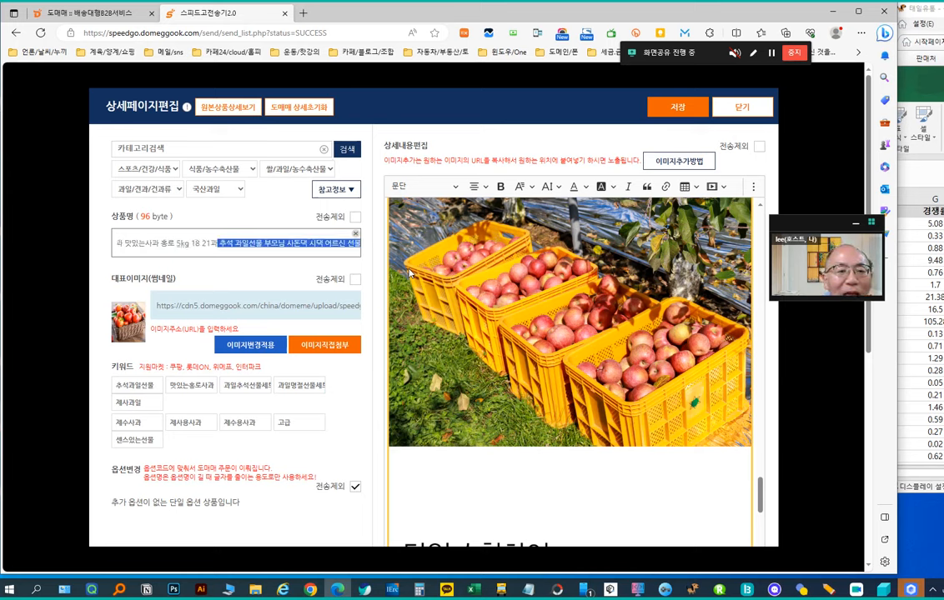
key(BackSpace)
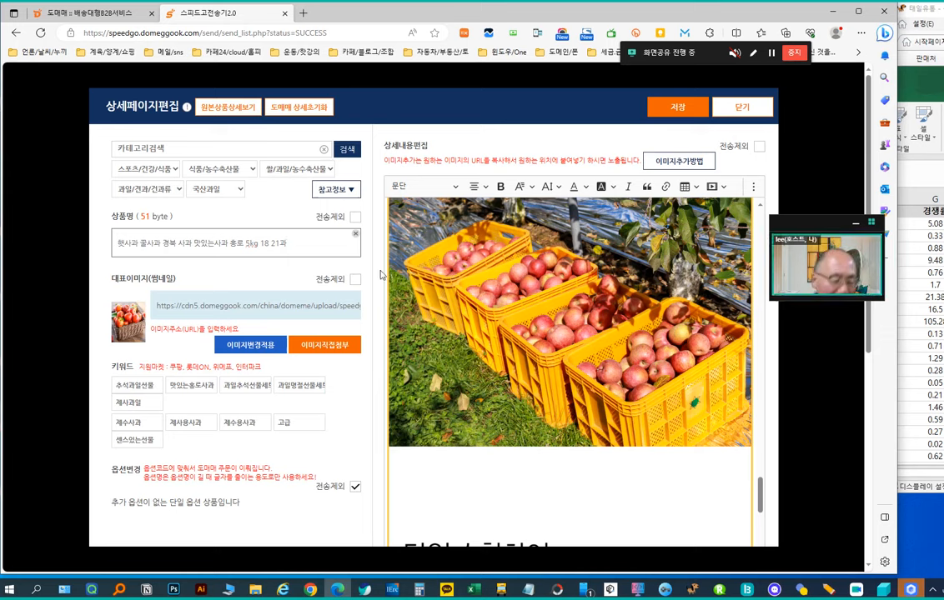
key(Home)
key(shift+End)
key(ctrl+c)
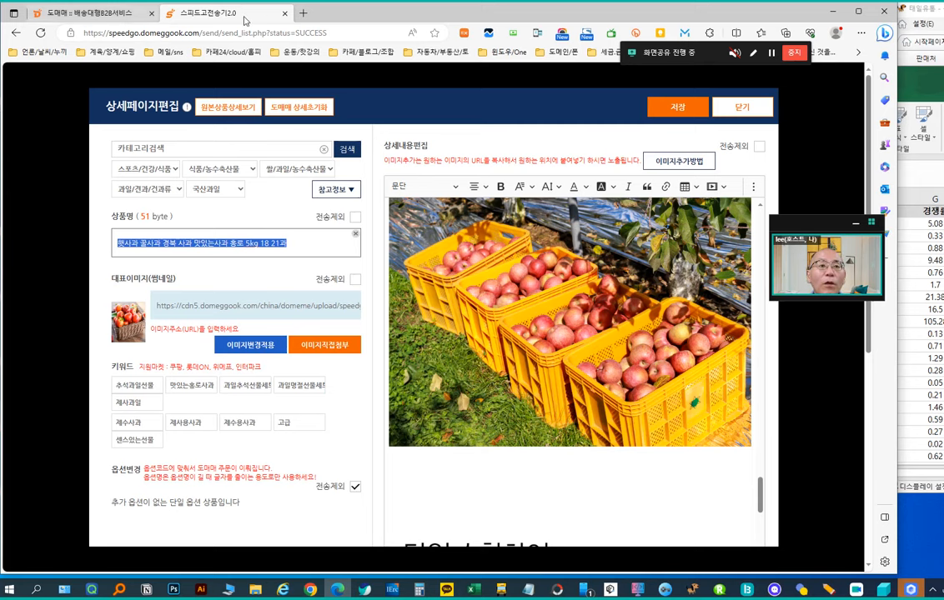
Step: Open 네이버 스마트스토어센터 from the bookmarks in a new browser tab and log in with the saved seller account
click(305, 14)
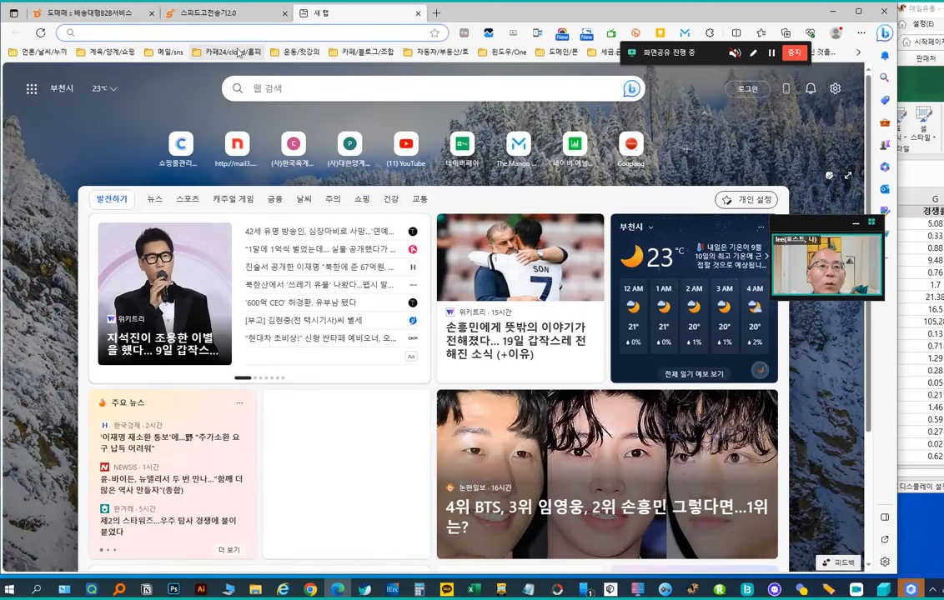
click(230, 52)
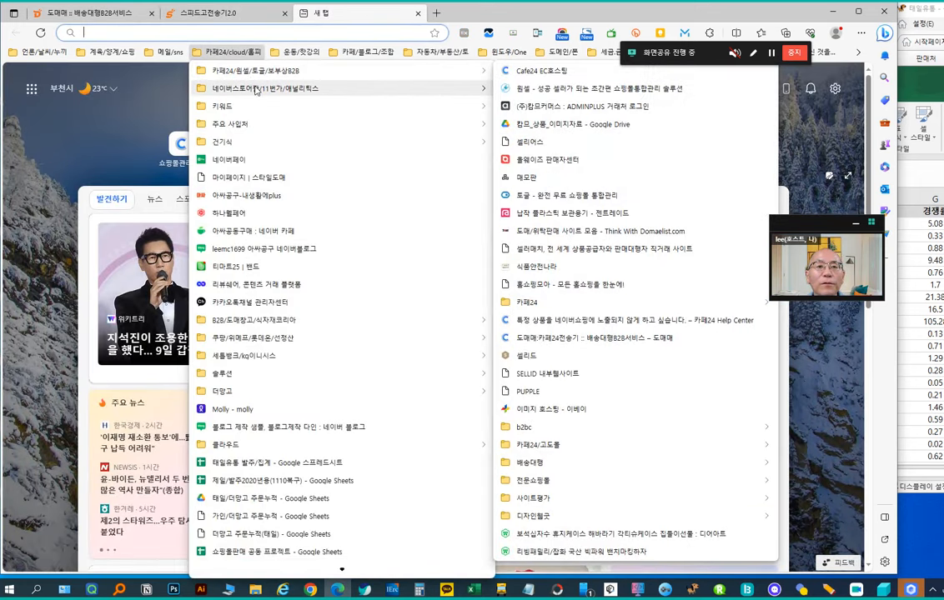
mouse_move(381, 89)
click(533, 92)
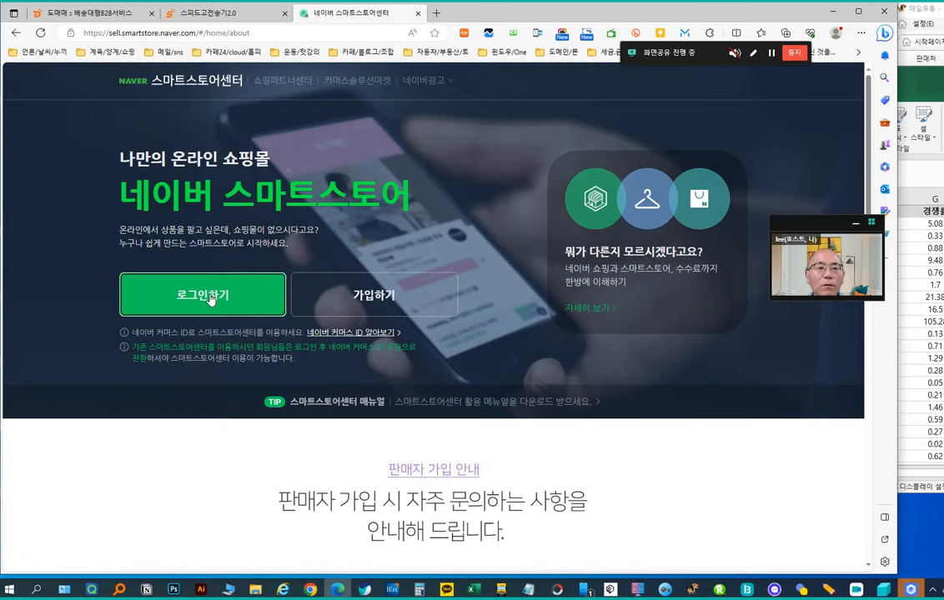
click(200, 288)
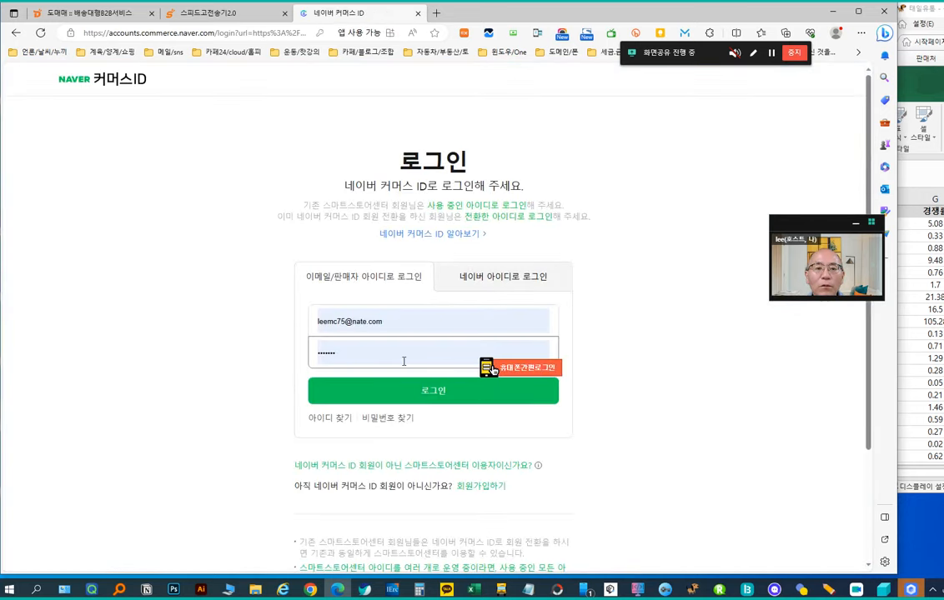
click(362, 399)
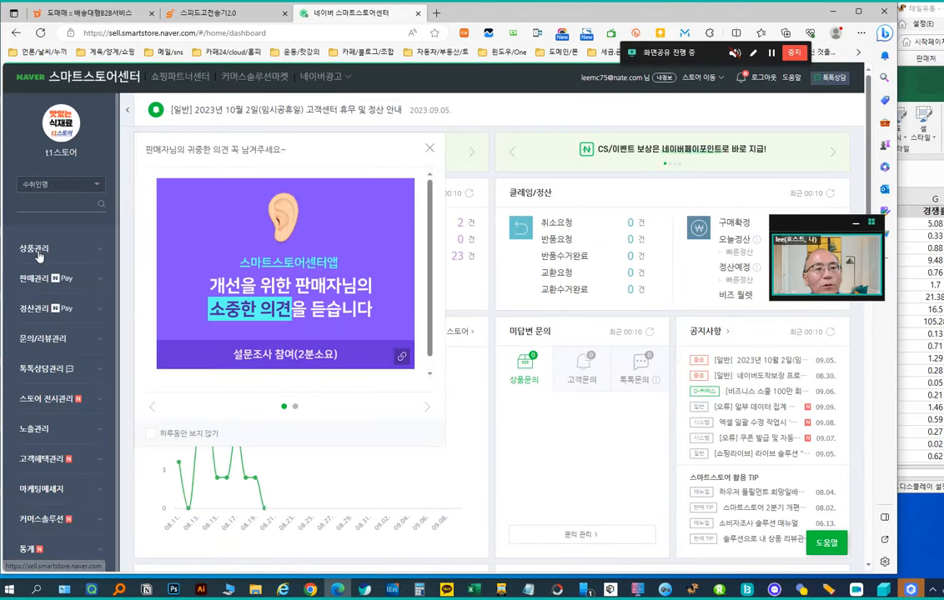
Step: Open the 상품 등록 page under 상품관리 and hide its notice for the day
click(38, 248)
click(38, 299)
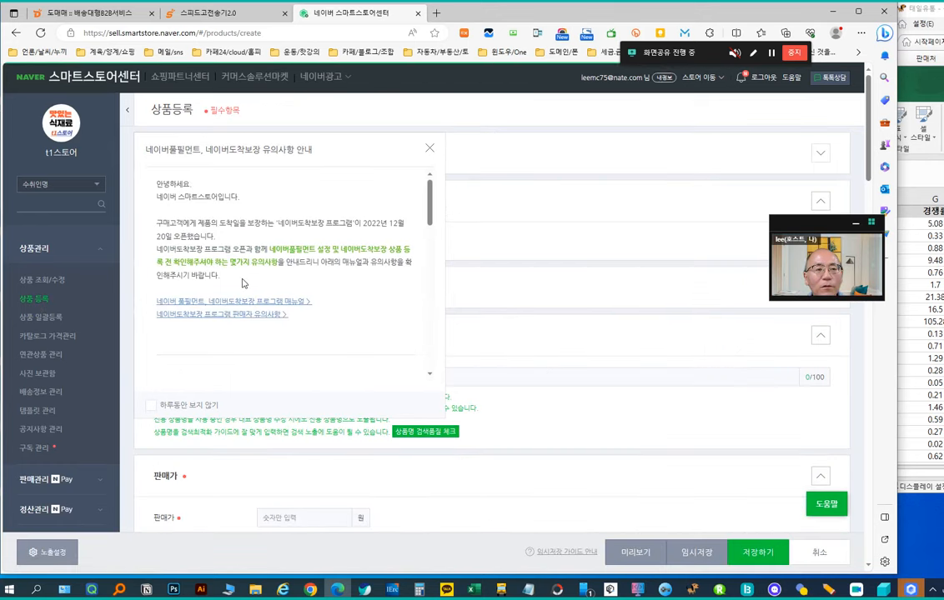
click(151, 406)
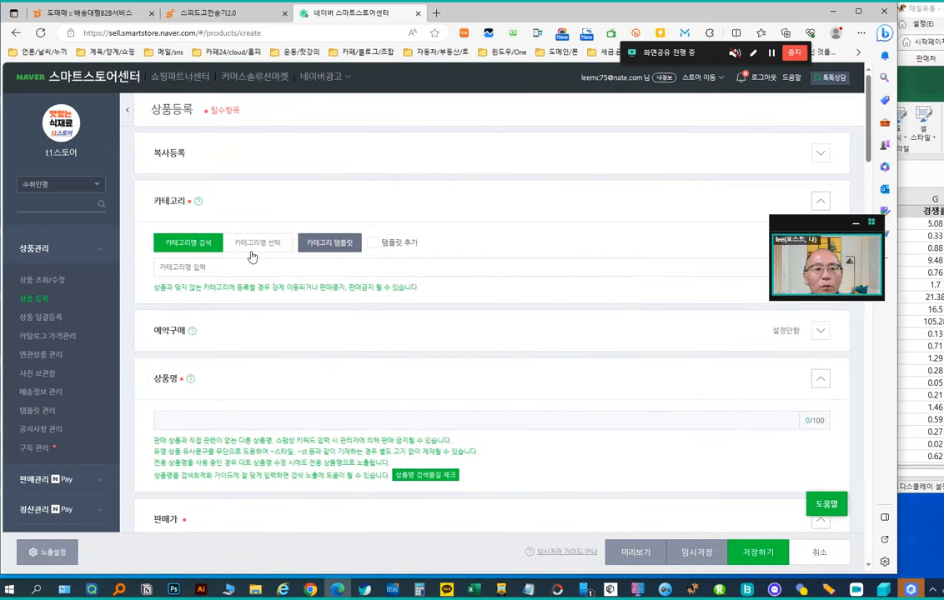
Step: Choose the recently used category 식품>라면/면류>면류>소면 for the product and acknowledge the origin information notice
click(201, 267)
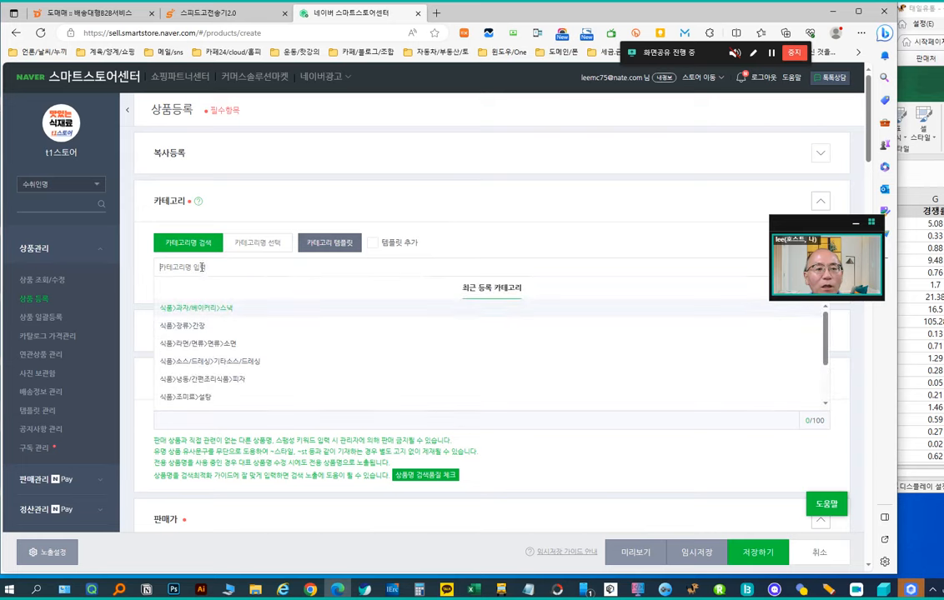
click(211, 344)
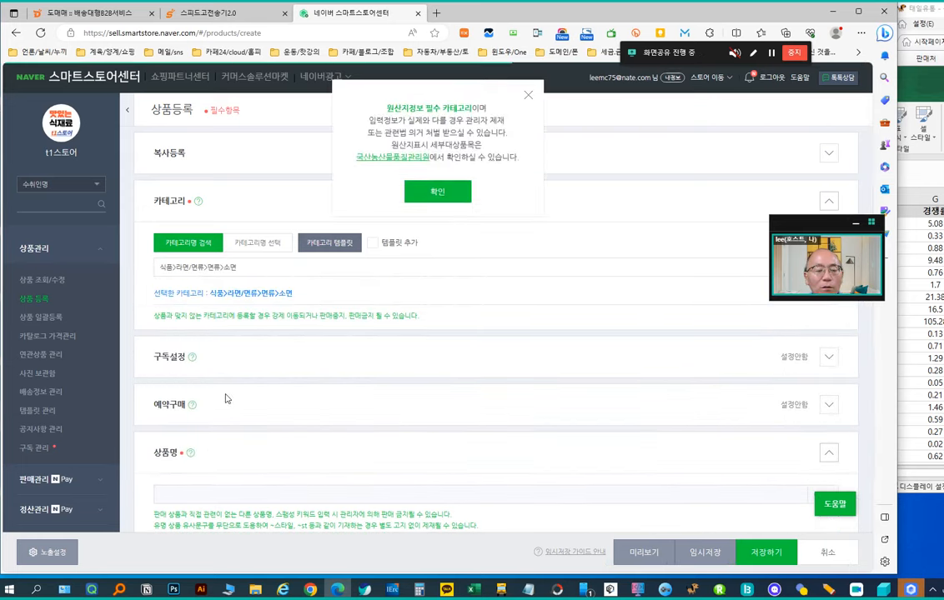
click(437, 191)
Step: Paste the copied name 햇사과 꿀사과 경북 사과 맛있는사과 홍로 5kg 18 21과 into the 상품명 of the product registration form
scroll(178, 382, down, 1)
scroll(177, 382, down, 3)
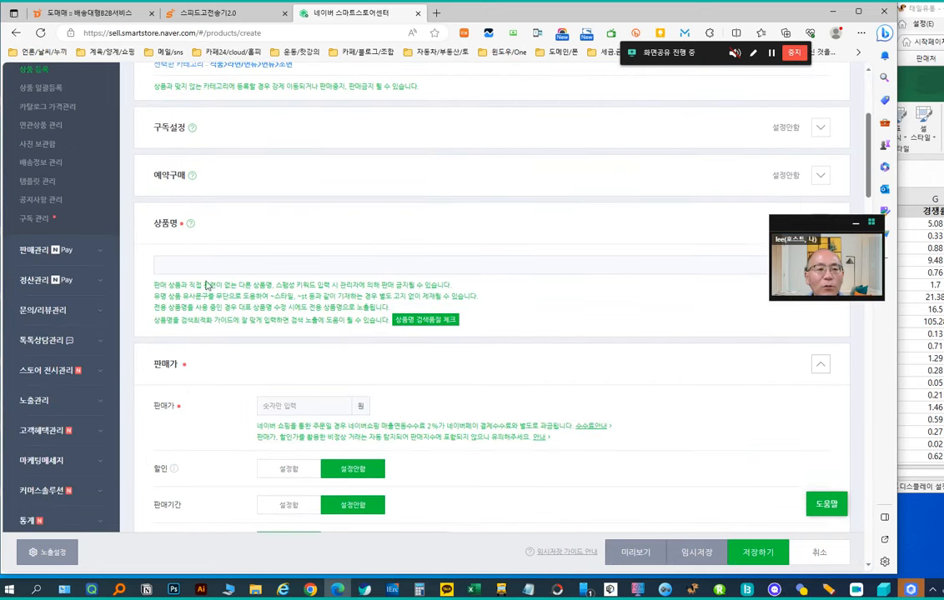
click(201, 267)
key(ctrl+v)
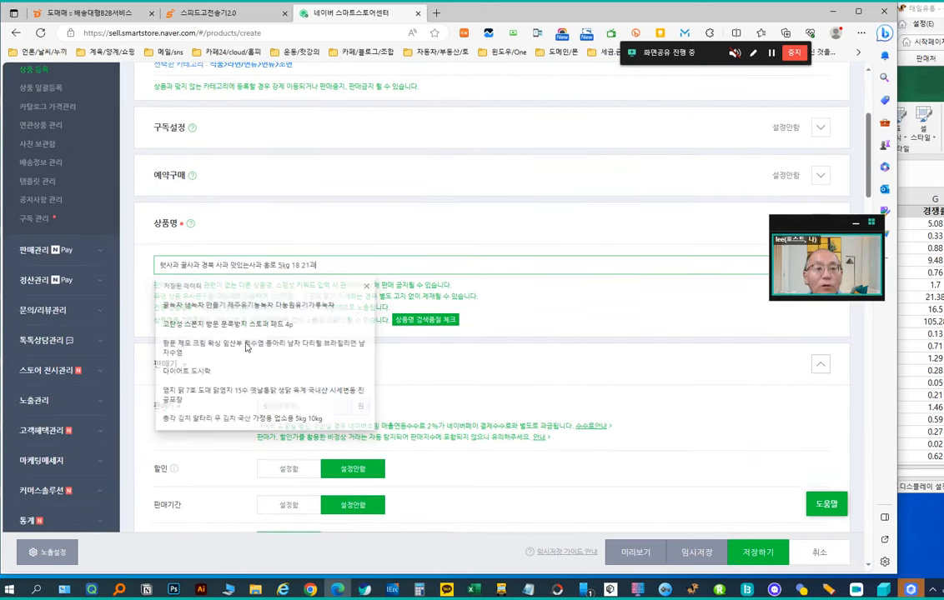
Step: Run the 상품명 검색품질 체크 on the entered product name twice, acknowledging each result
click(425, 319)
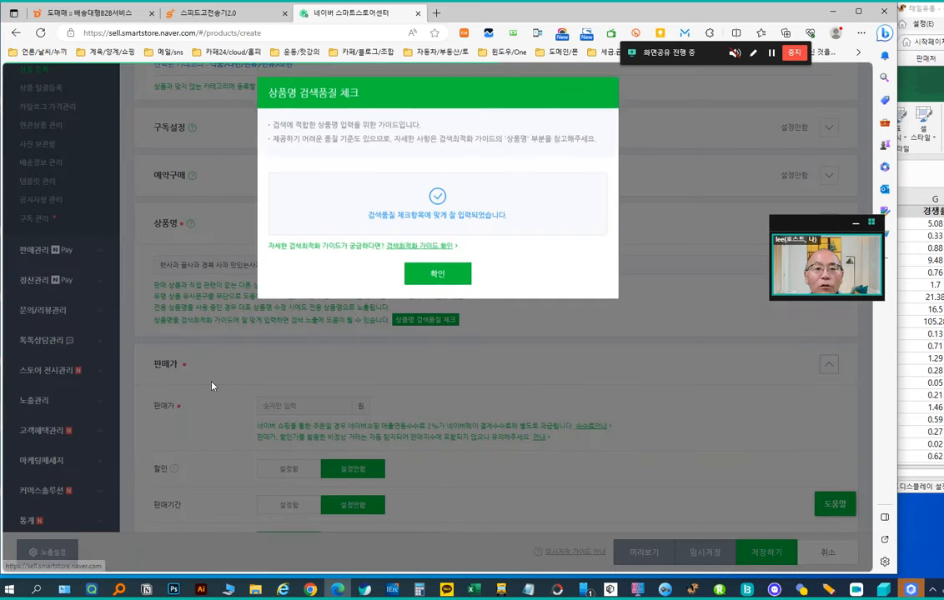
click(437, 276)
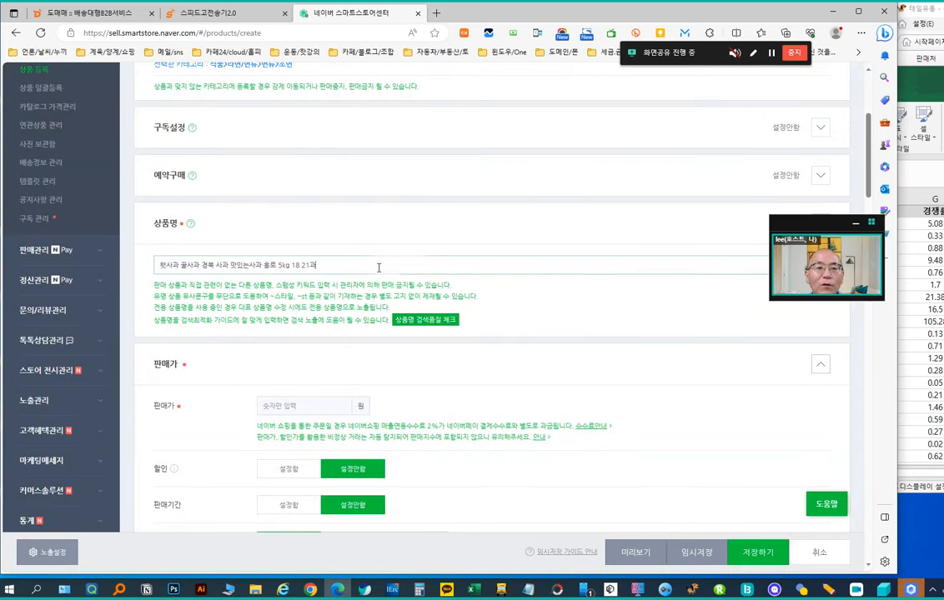
click(436, 320)
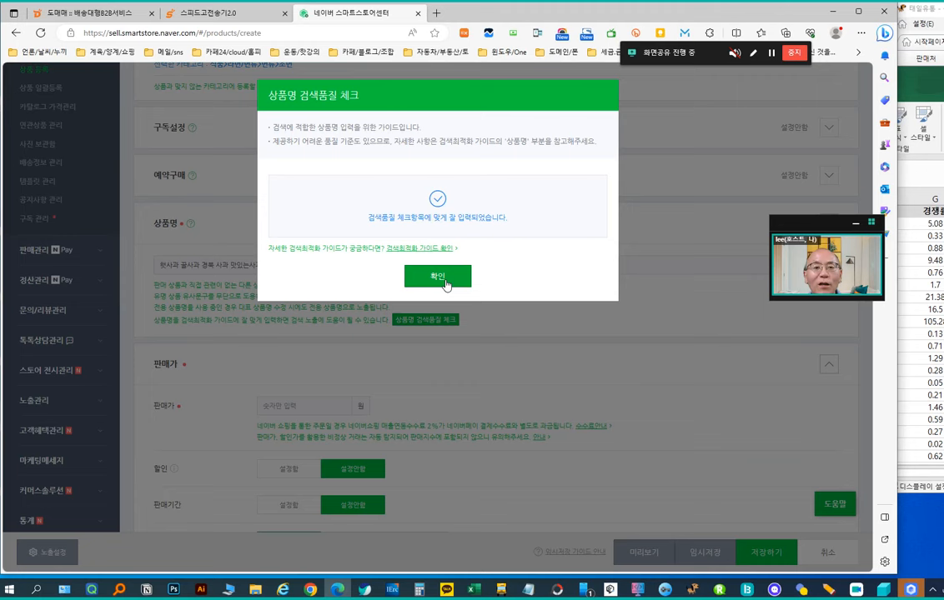
click(445, 283)
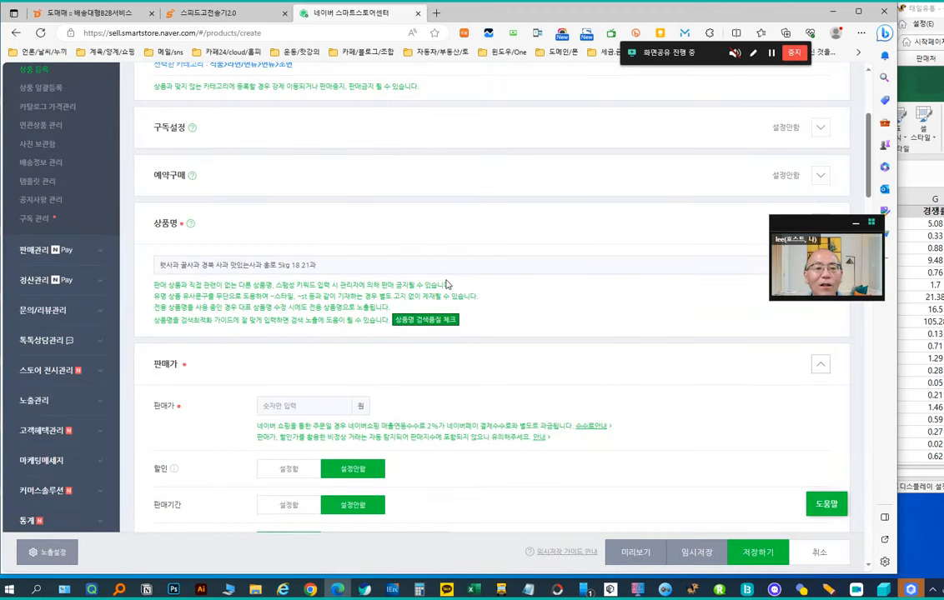
Step: Return to the 상세페이지편집 window in 스피드고전송기 and copy the full product name from the 상품명 field
click(336, 264)
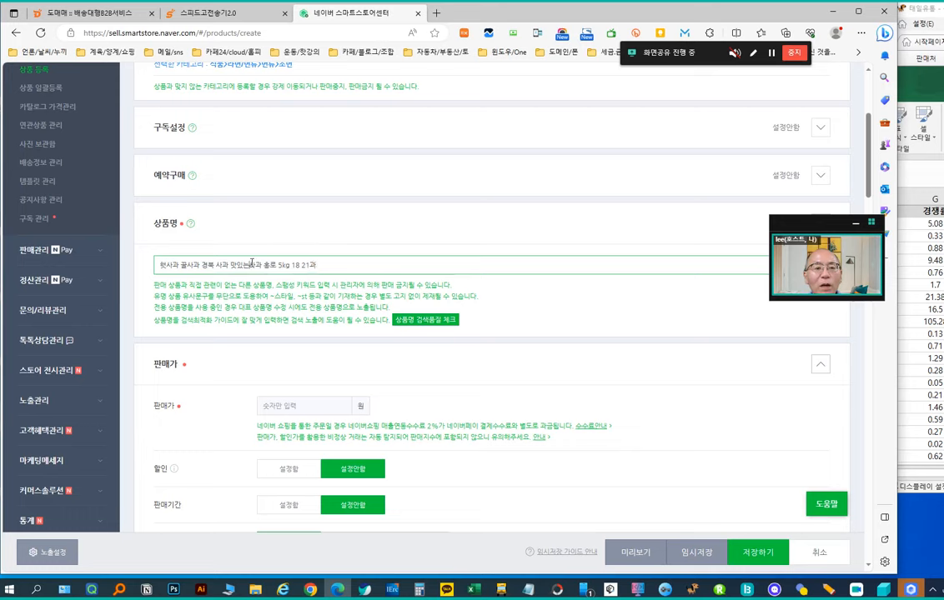
drag(310, 265, 153, 266)
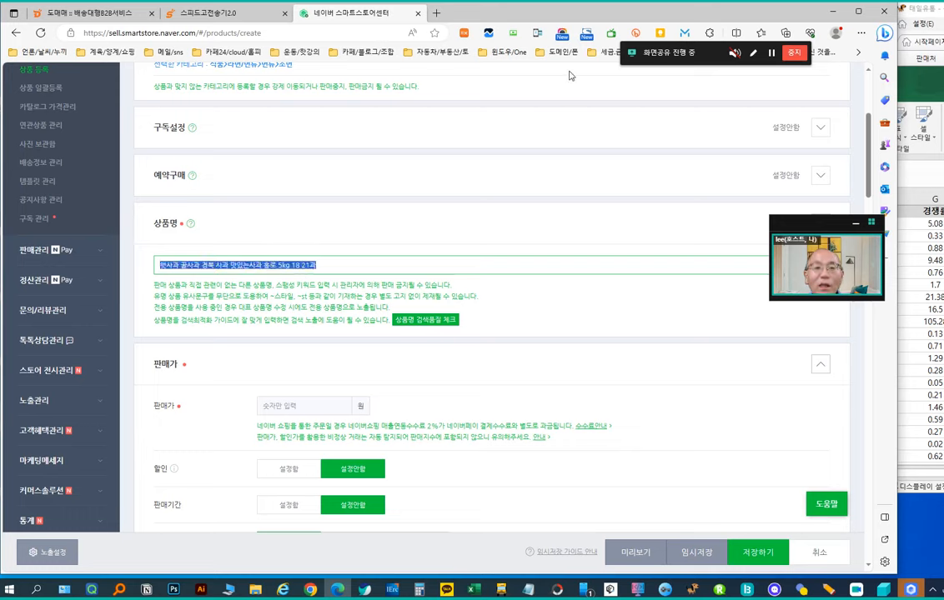
click(833, 12)
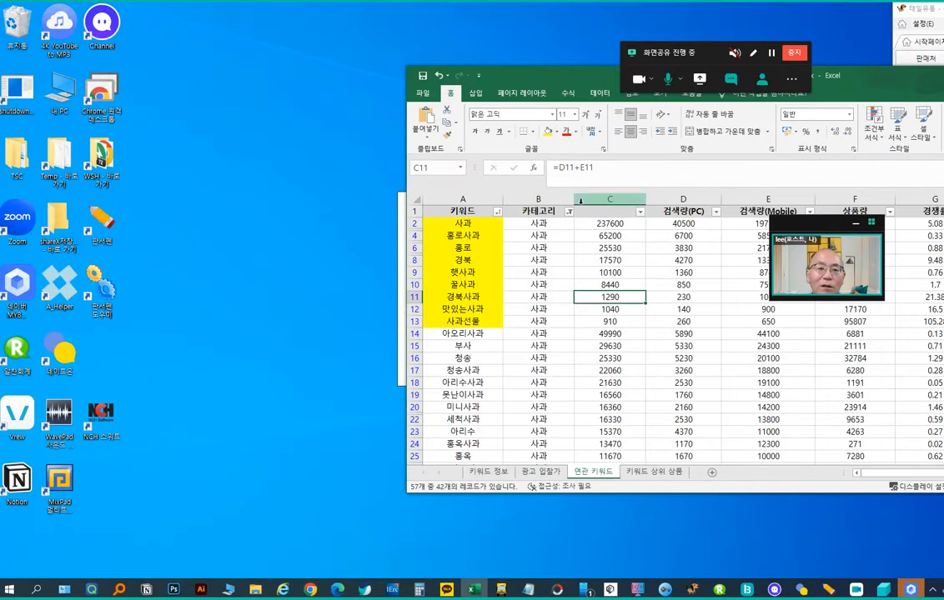
mouse_move(311, 591)
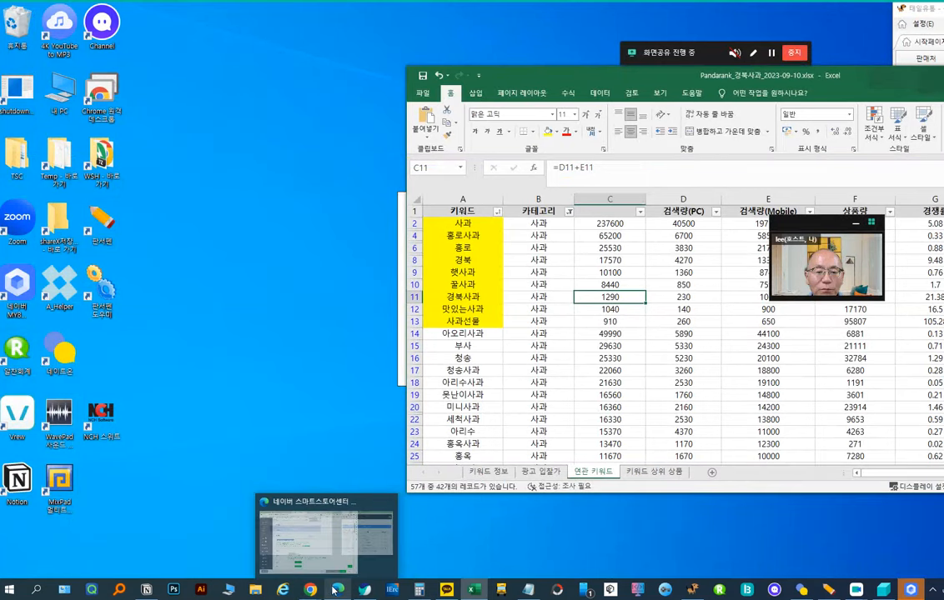
click(337, 590)
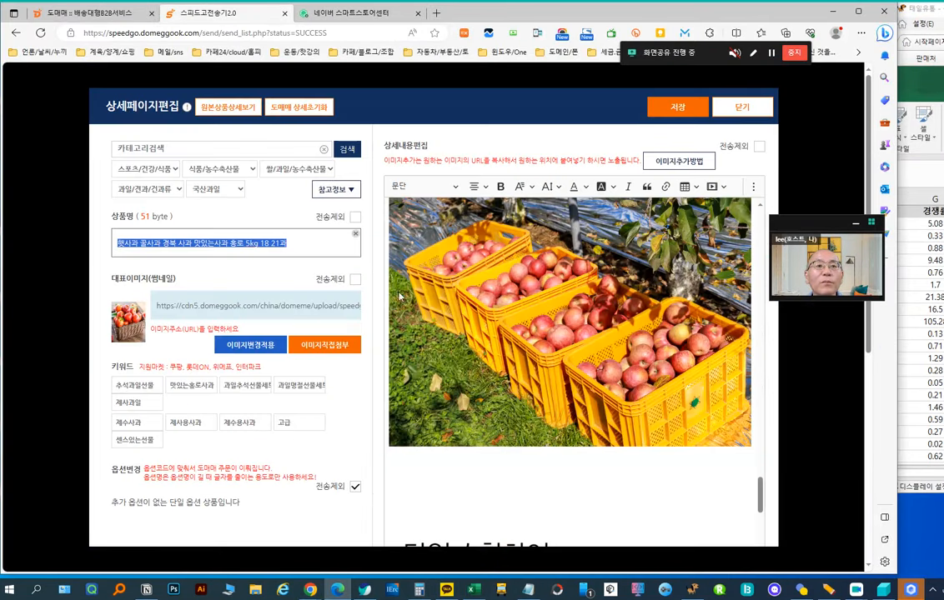
click(207, 13)
click(312, 248)
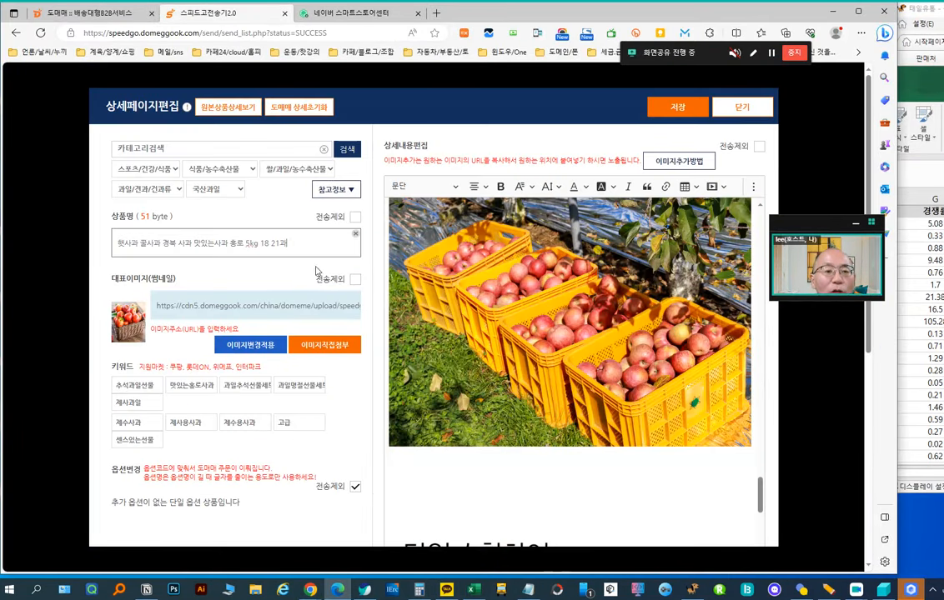
drag(292, 243, 38, 248)
key(ctrl+c)
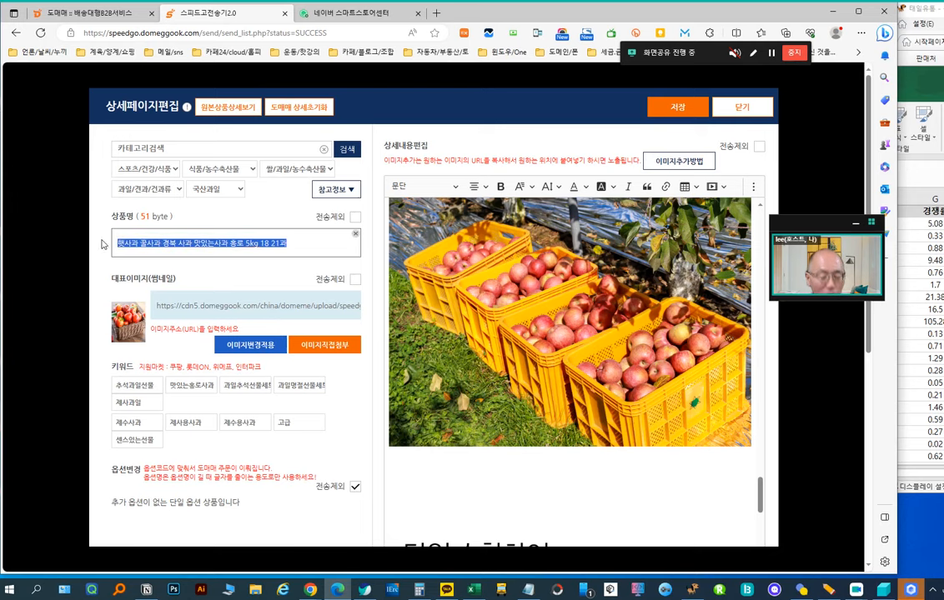
Step: Insert a blank line above the first apple basket image in 상세내용편집 and paste the copied product name there
click(570, 239)
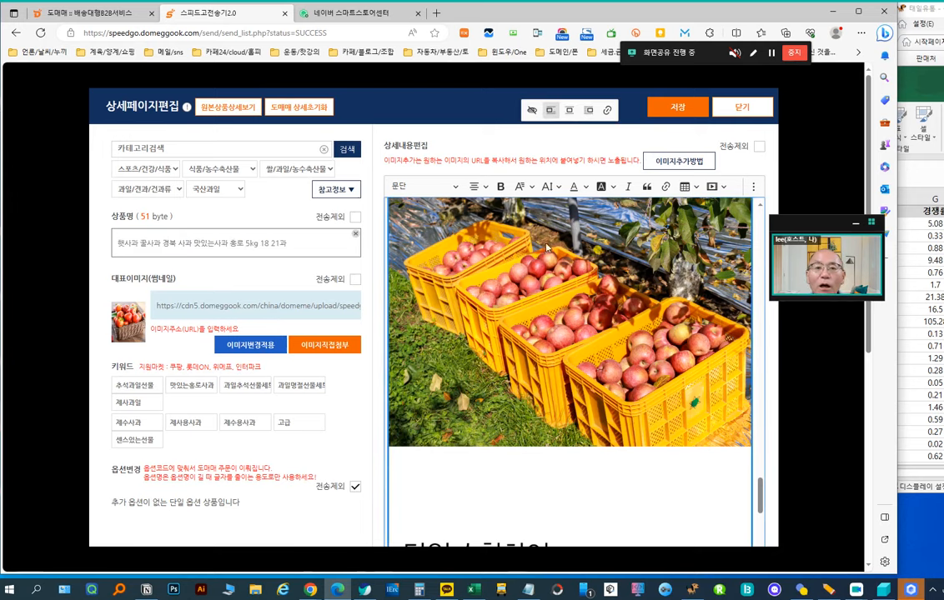
scroll(509, 279, up, 10)
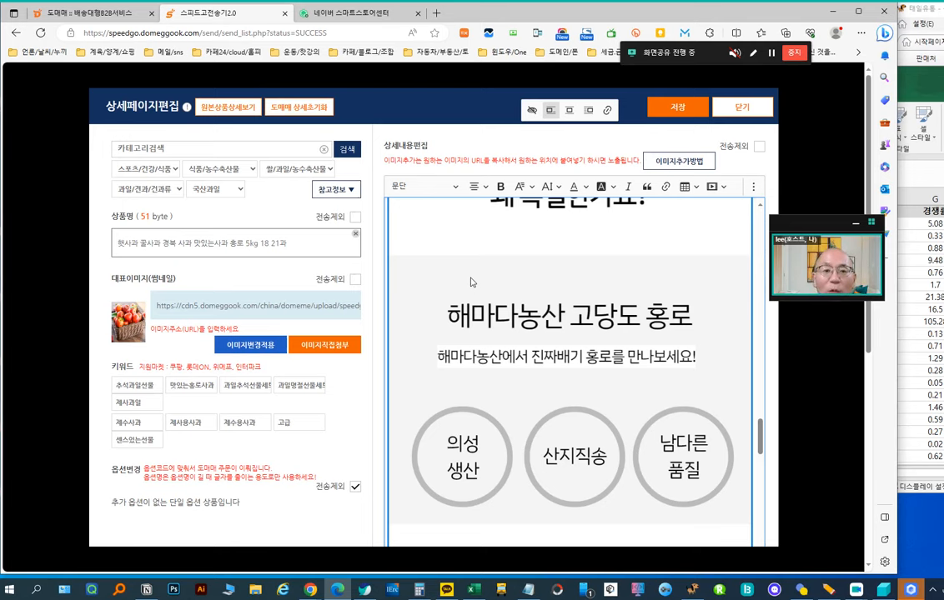
scroll(471, 283, up, 10)
scroll(470, 282, down, 10)
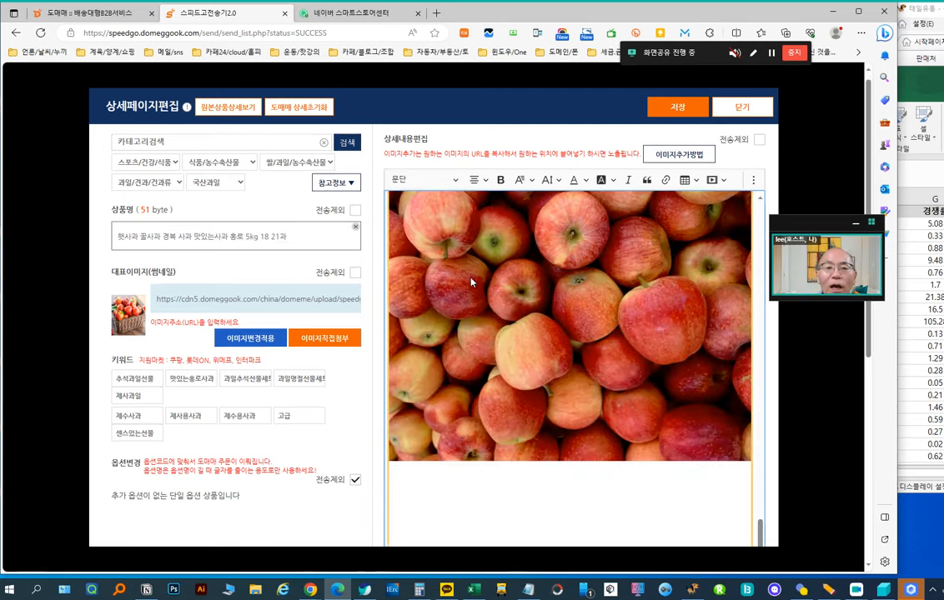
scroll(471, 284, up, 10)
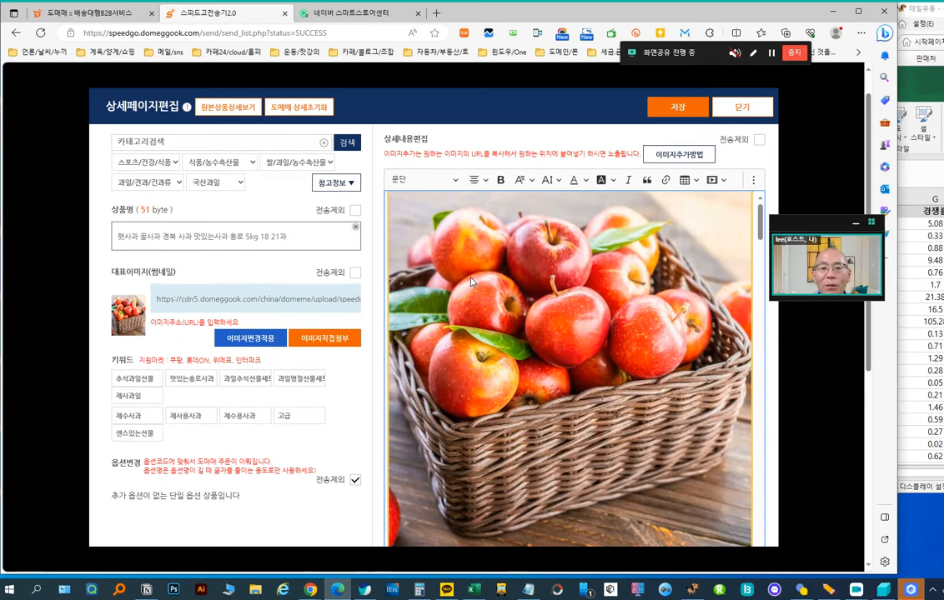
scroll(483, 297, up, 2)
click(571, 212)
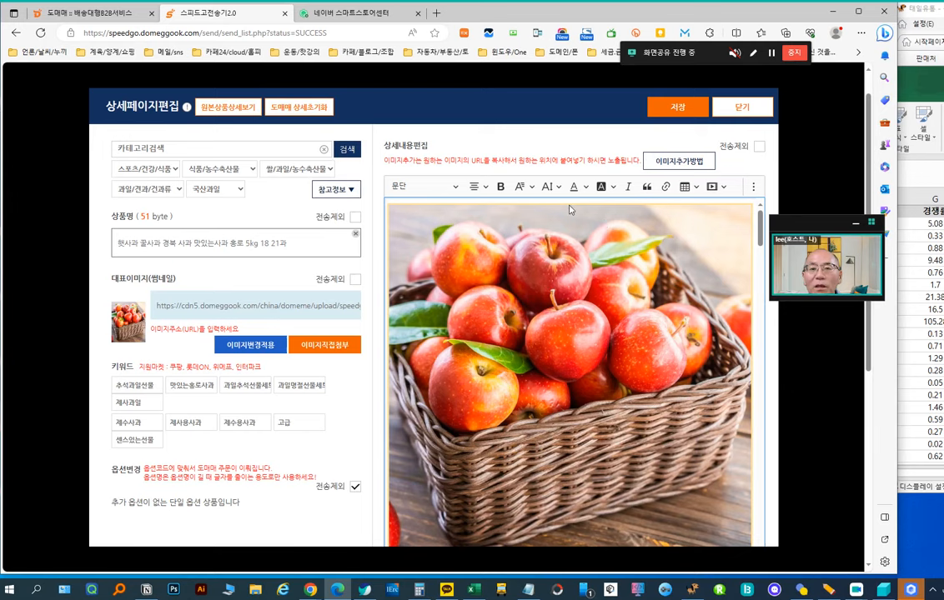
key(Up)
key(Return)
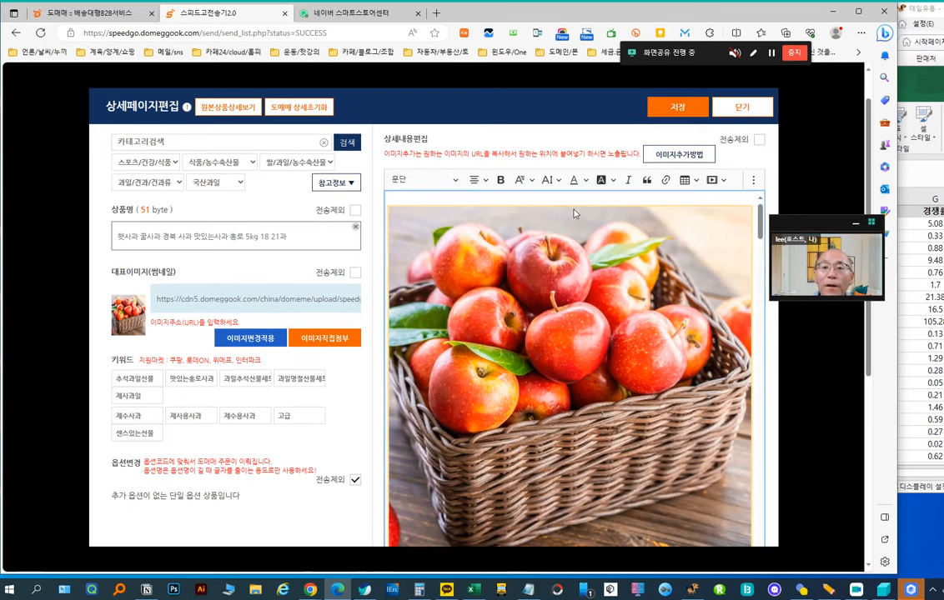
scroll(574, 212, up, 2)
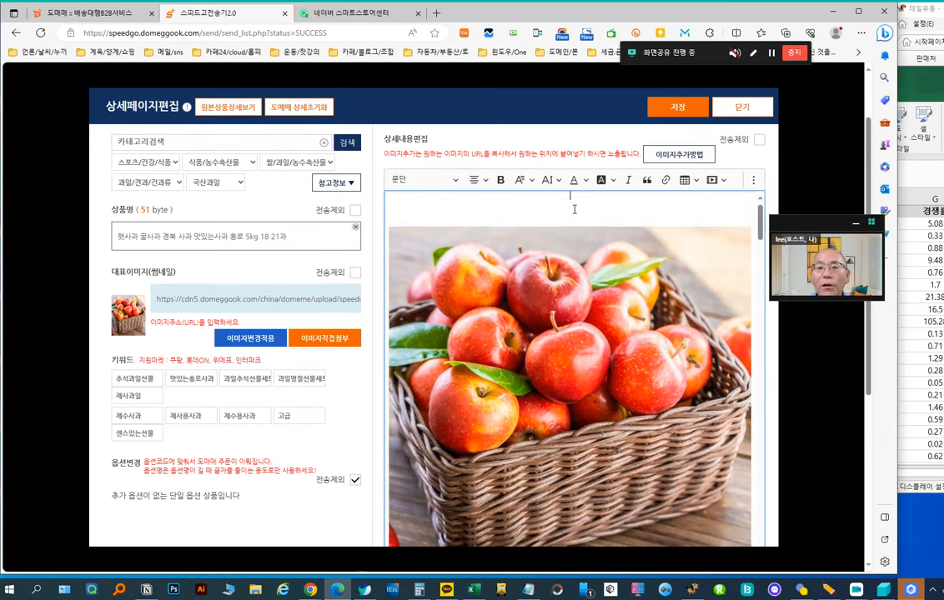
key(ctrl+v)
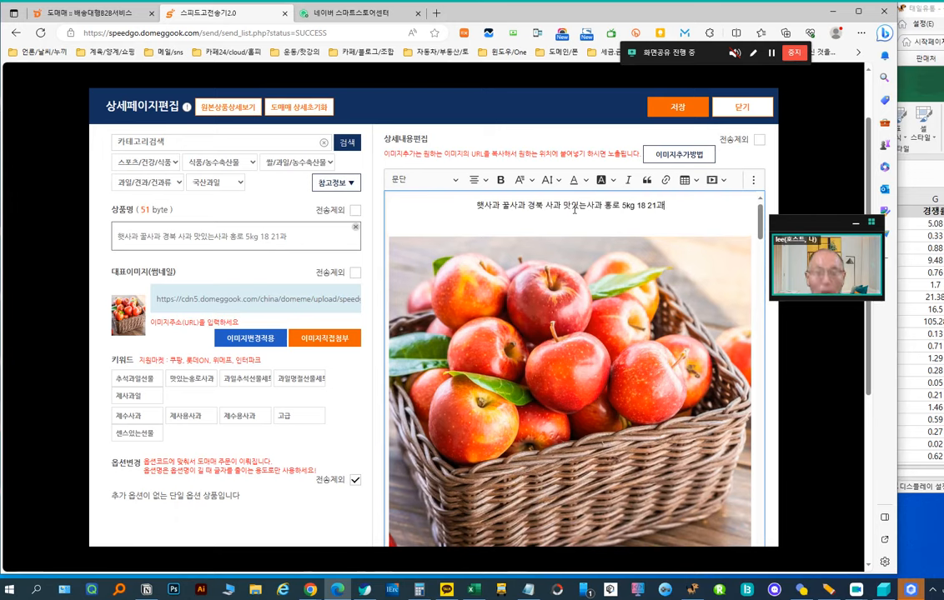
Step: Format the pasted product name as bold 제목 1 and break it onto a second line before 홍로
triple_click(459, 212)
key(ctrl+c)
click(500, 179)
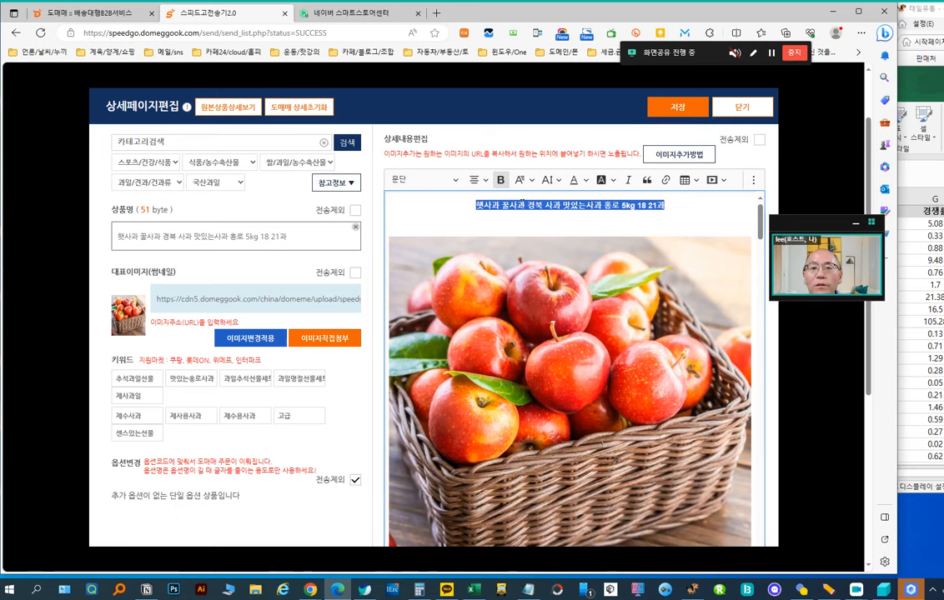
click(421, 179)
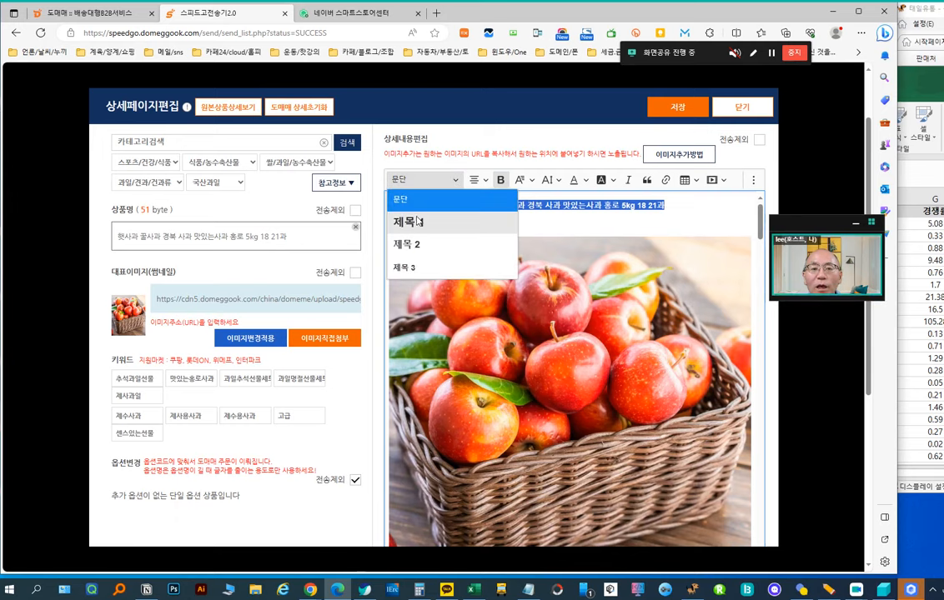
click(417, 222)
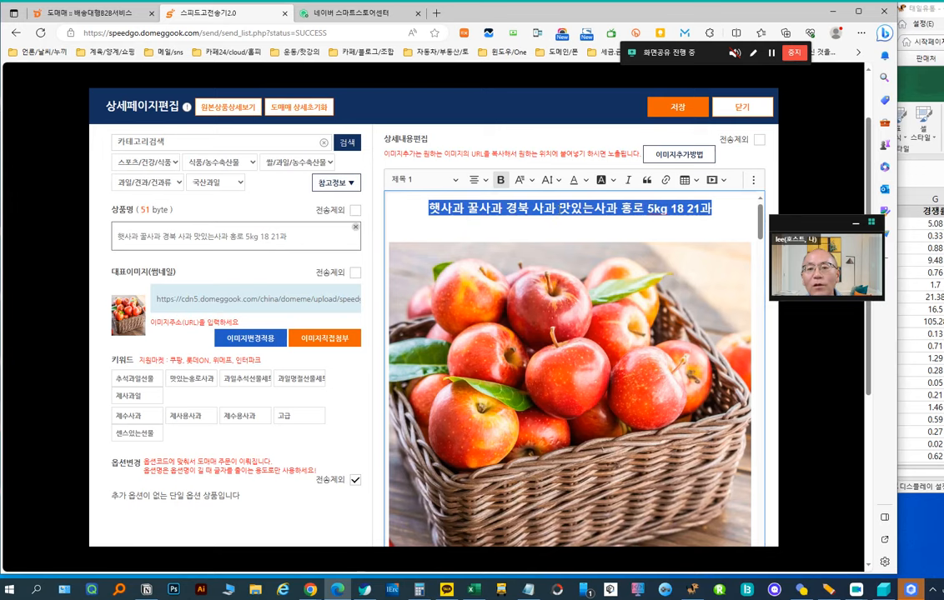
click(621, 208)
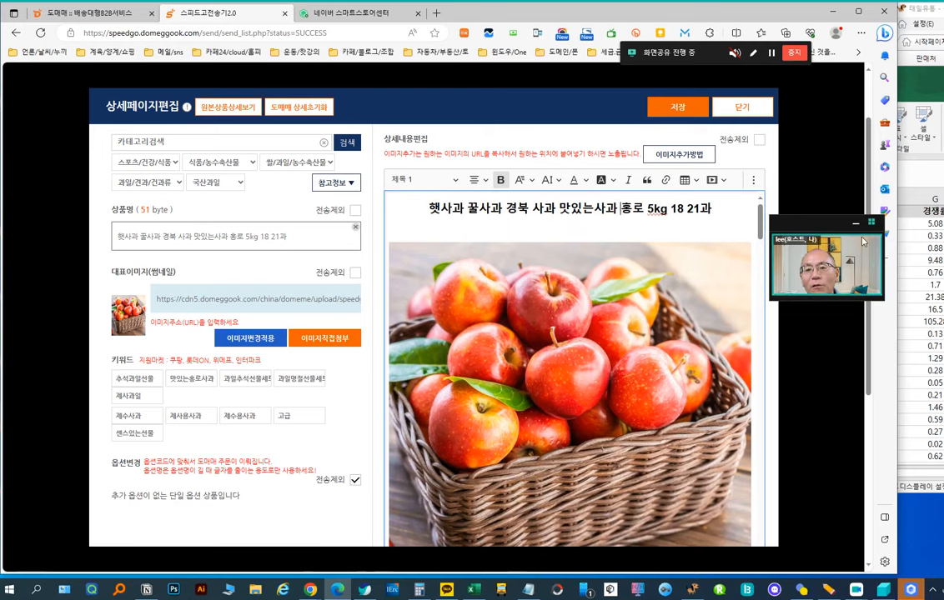
key(Return)
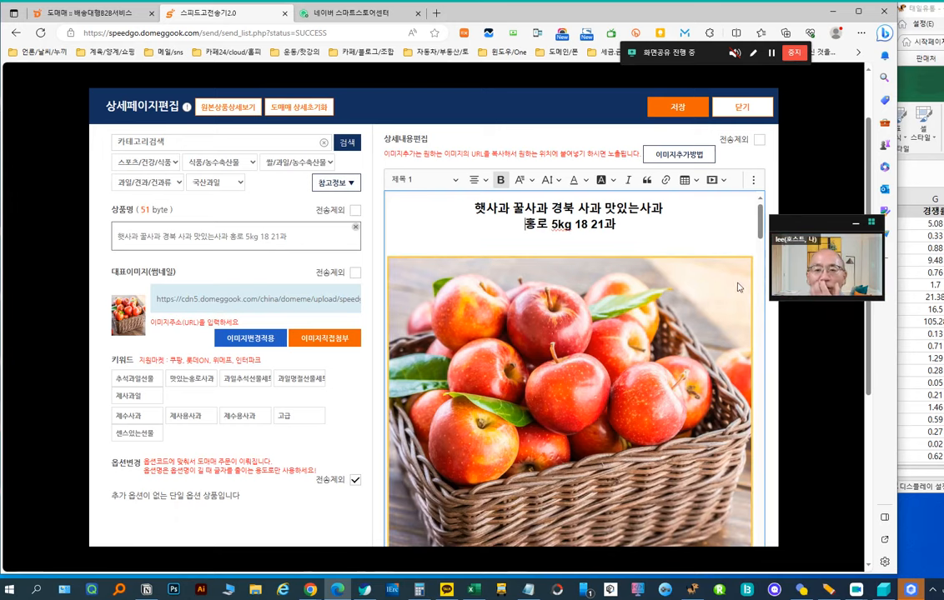
Step: Review the detail page images and text below the new heading, down to the description of the 홍로 variety
scroll(487, 455, down, 2)
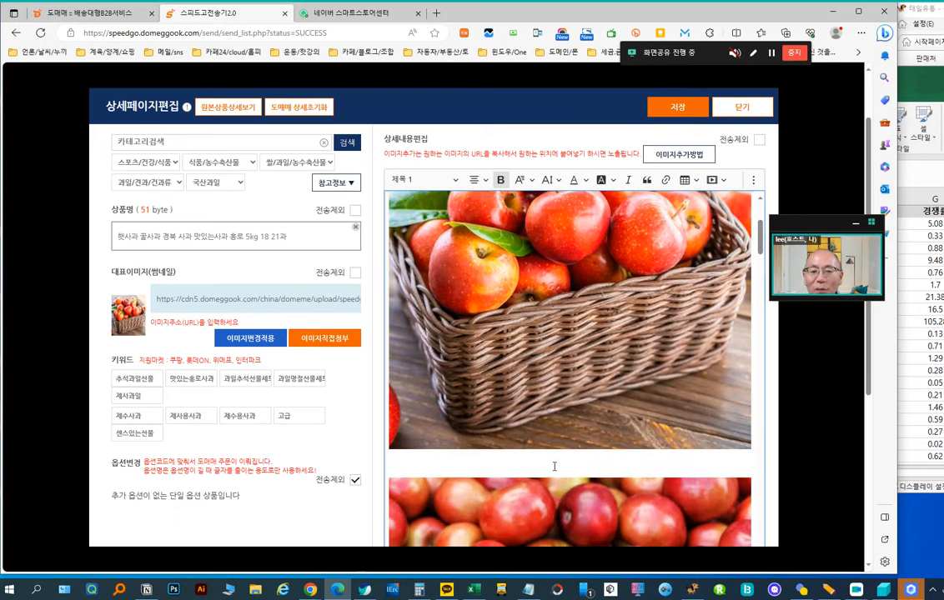
click(556, 466)
scroll(536, 448, down, 7)
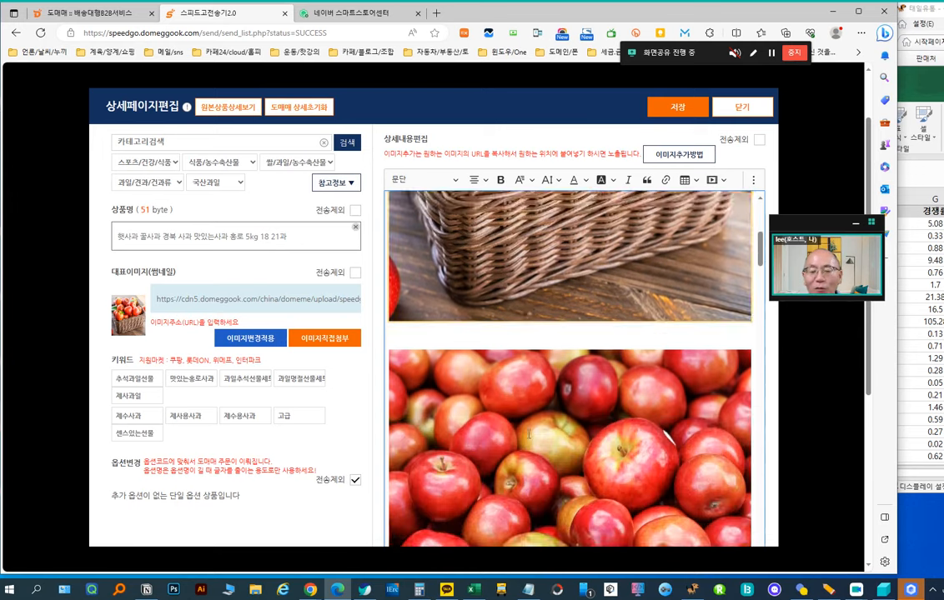
scroll(537, 448, up, 2)
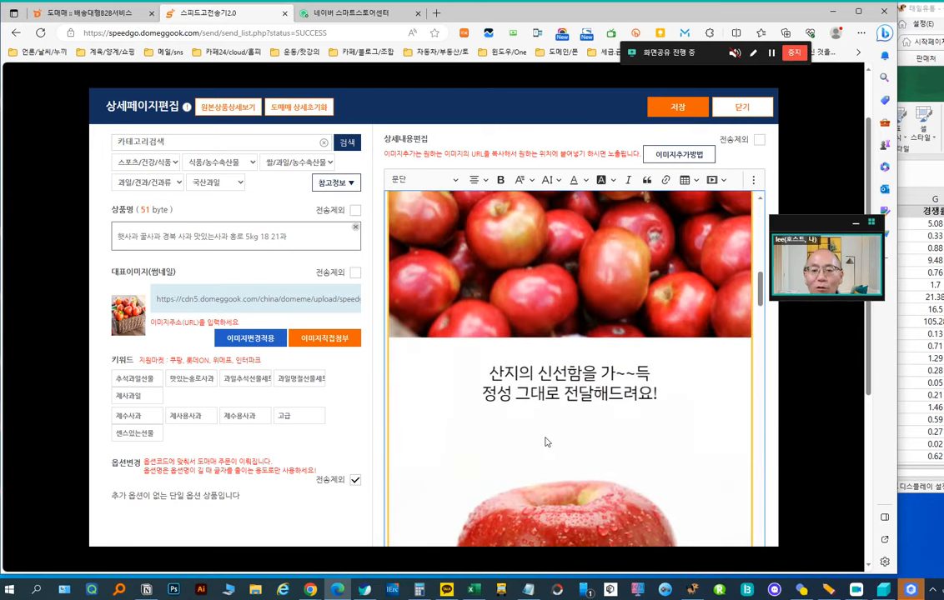
scroll(544, 443, down, 4)
scroll(547, 444, down, 2)
scroll(546, 444, up, 1)
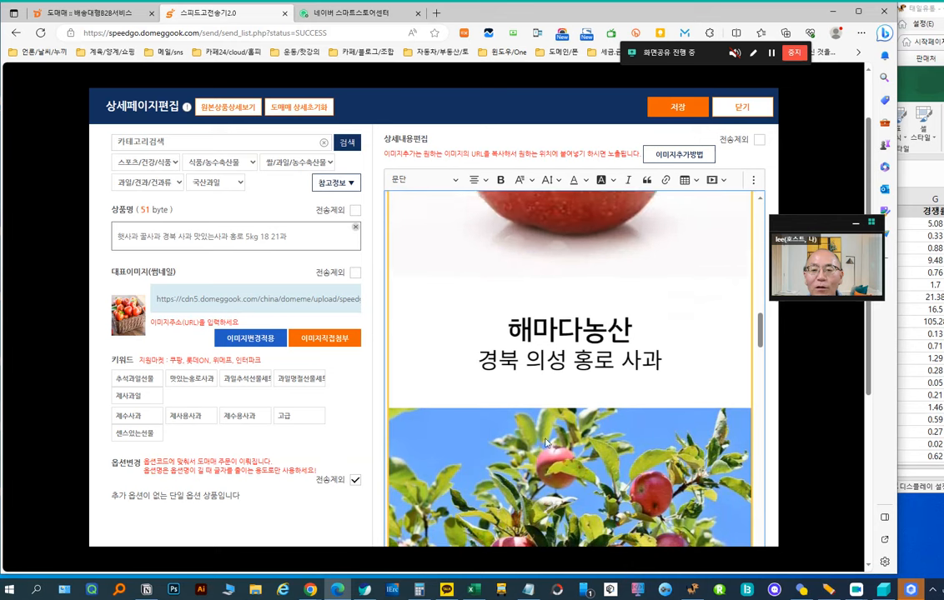
scroll(546, 443, down, 2)
scroll(546, 443, down, 5)
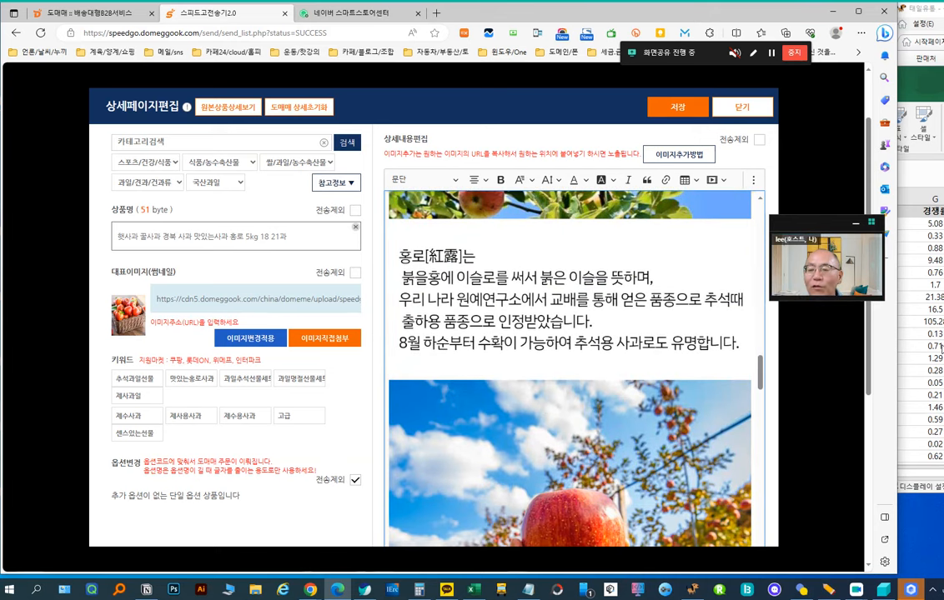
Step: Switch to the Pandarank_경북사과_2023-09-10.xlsx workbook in Excel and paste the product name into cell B3 of the 키워드 정보 sheet
key(alt+Tab)
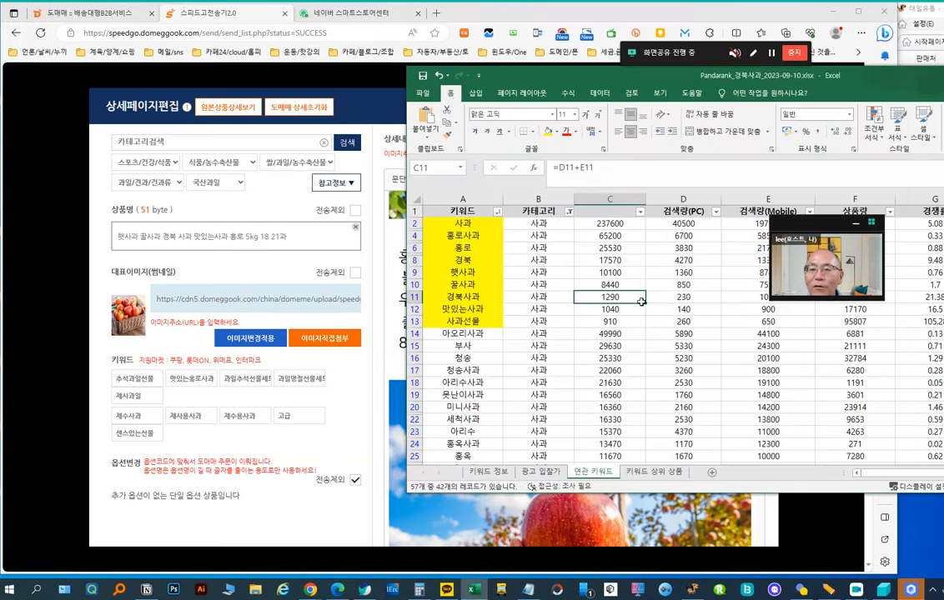
click(480, 473)
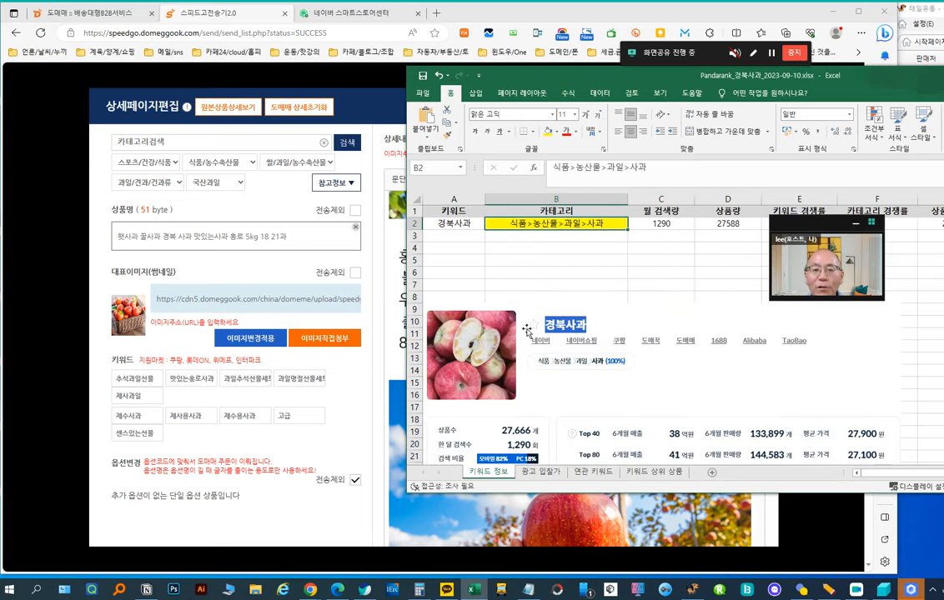
click(537, 237)
key(ctrl+v)
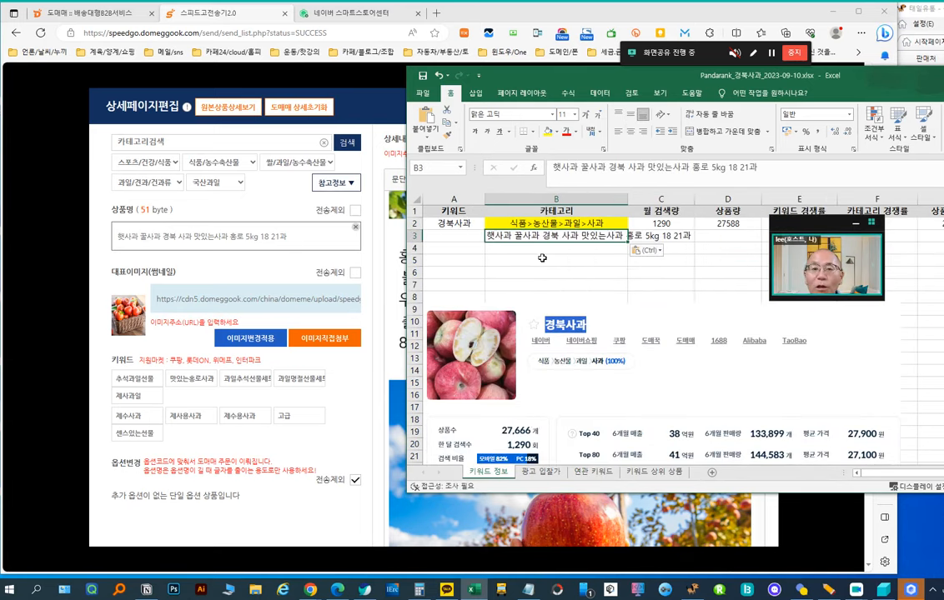
key(Return)
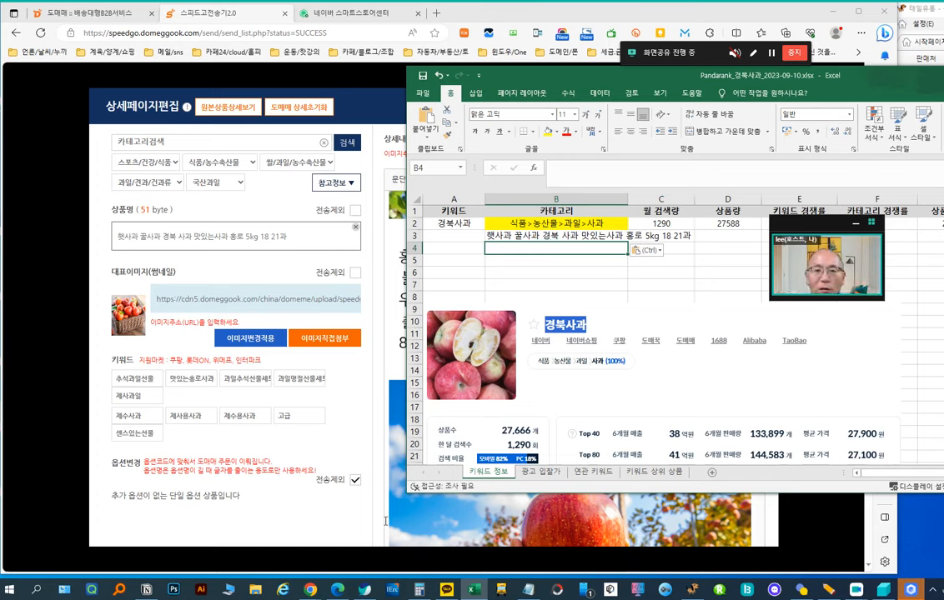
Step: Search for files named 사과 in Everything and browse the list of matching files
click(122, 590)
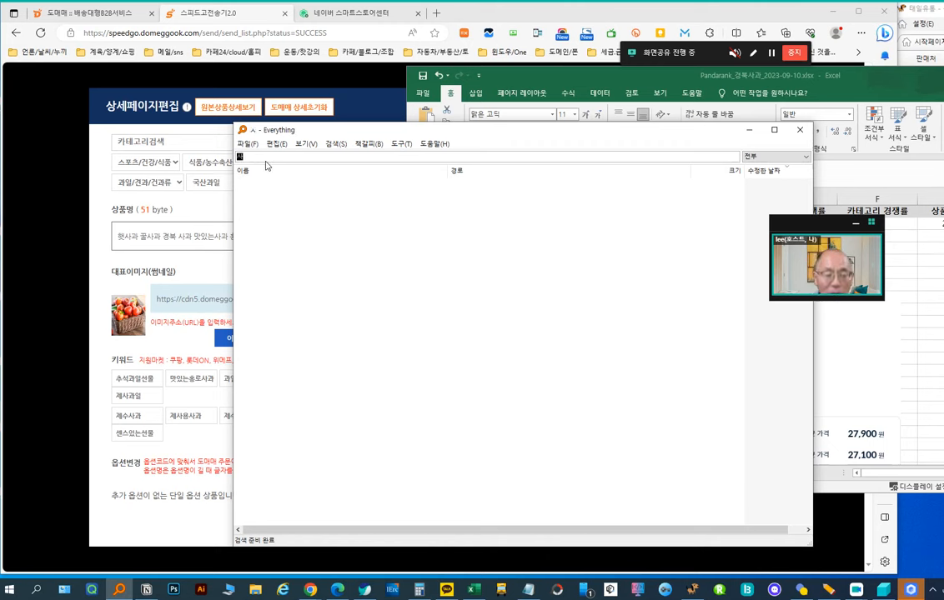
text(사과)
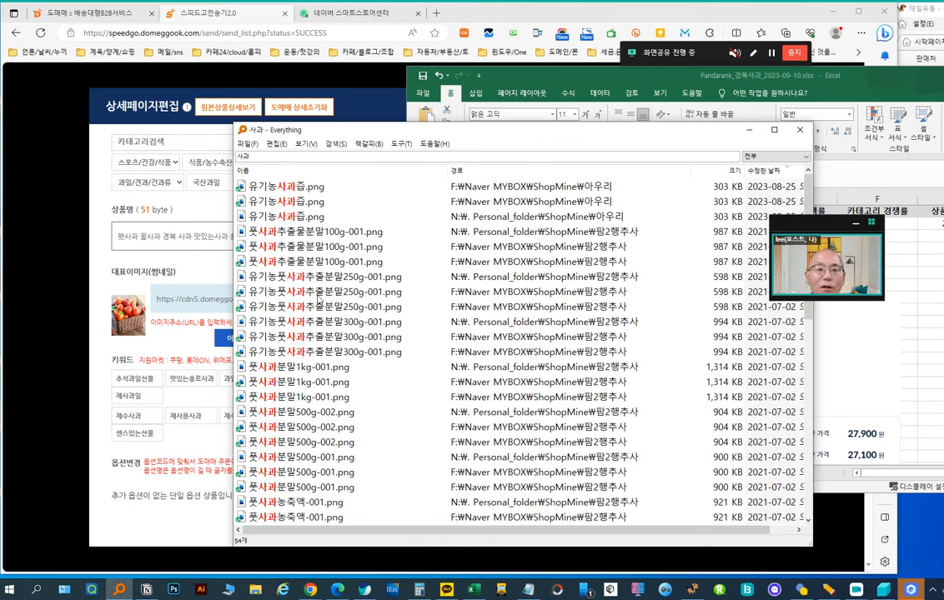
scroll(321, 384, down, 10)
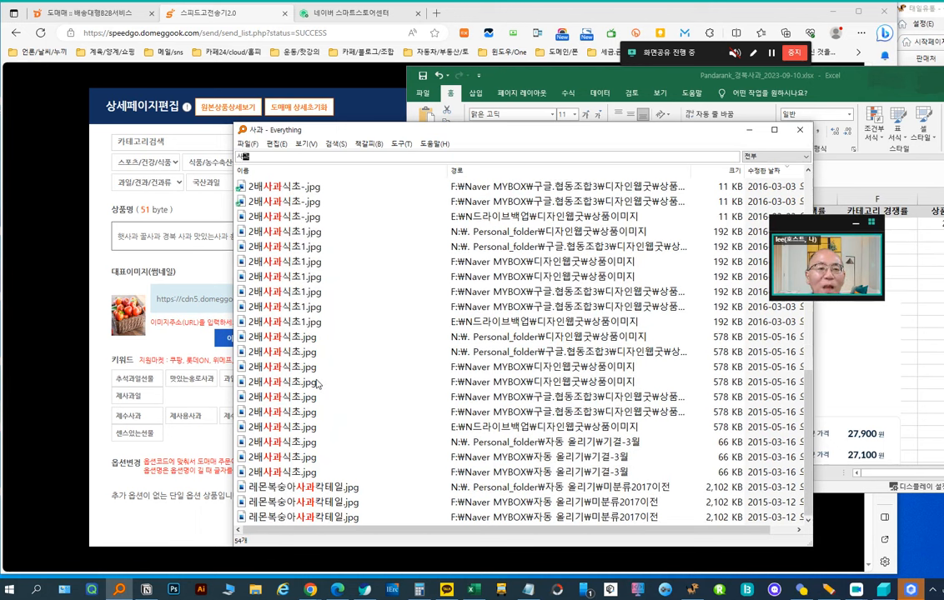
scroll(291, 408, up, 8)
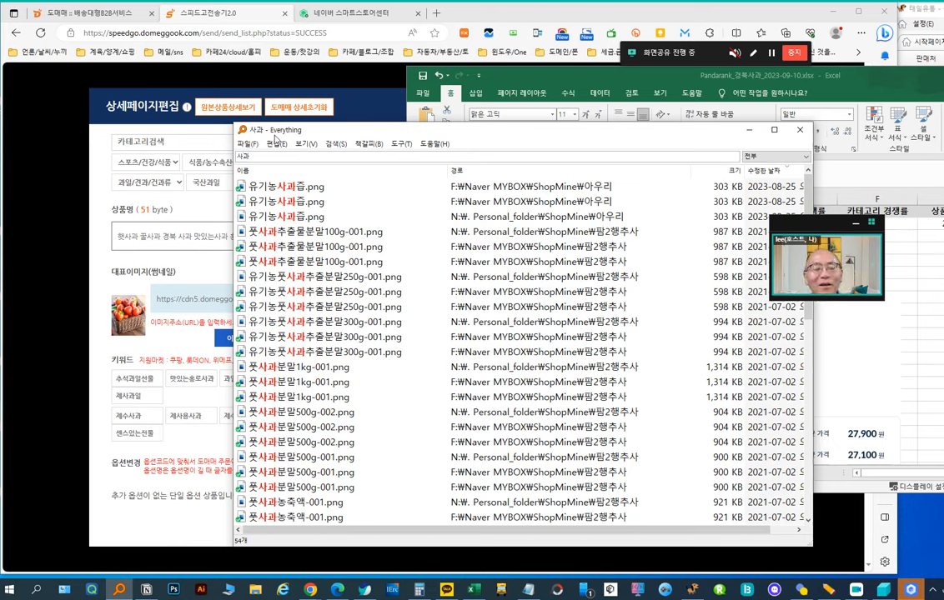
double_click(255, 156)
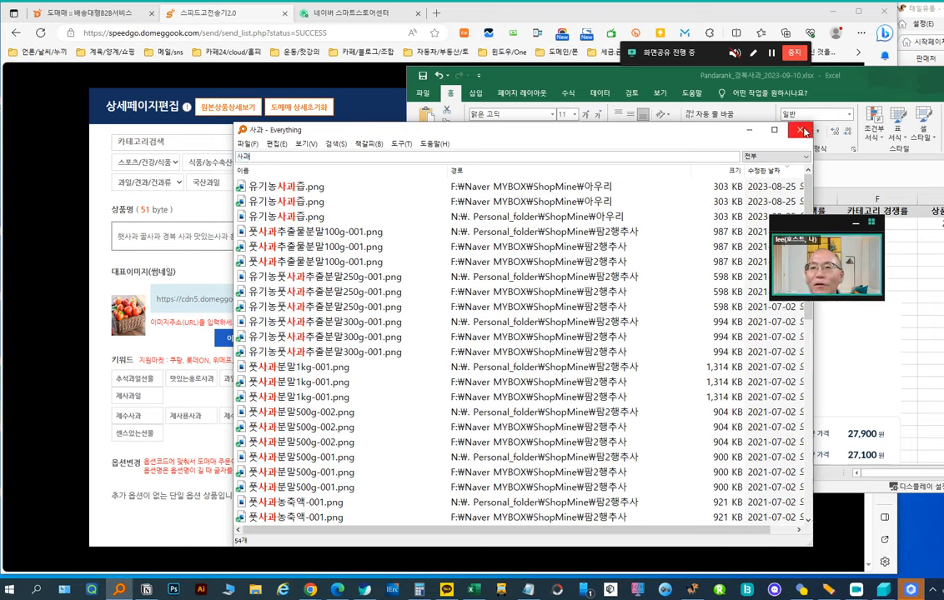
double_click(306, 158)
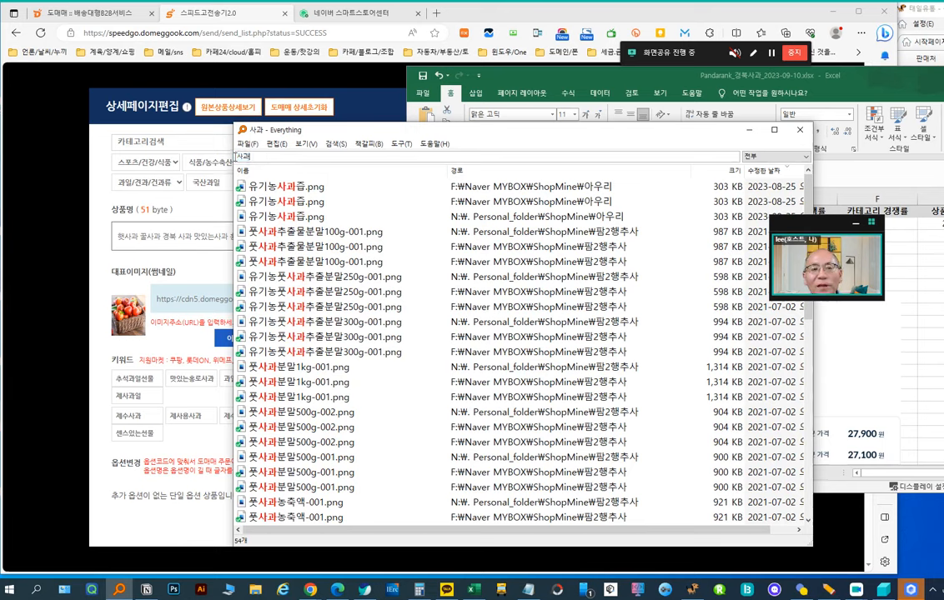
Step: Check the 제외 options in Everything's settings, look over the 사과 file results again and close Everything
click(401, 144)
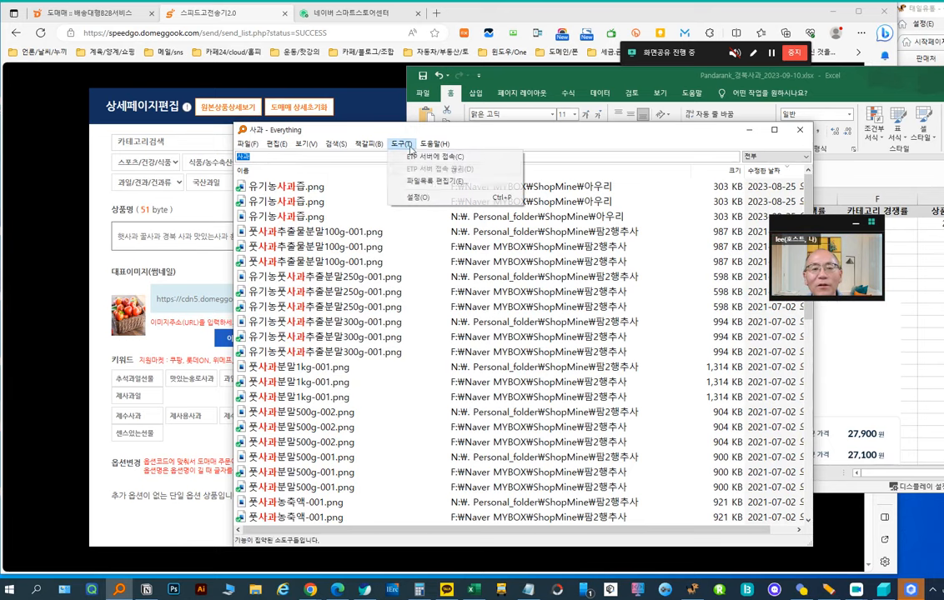
click(417, 198)
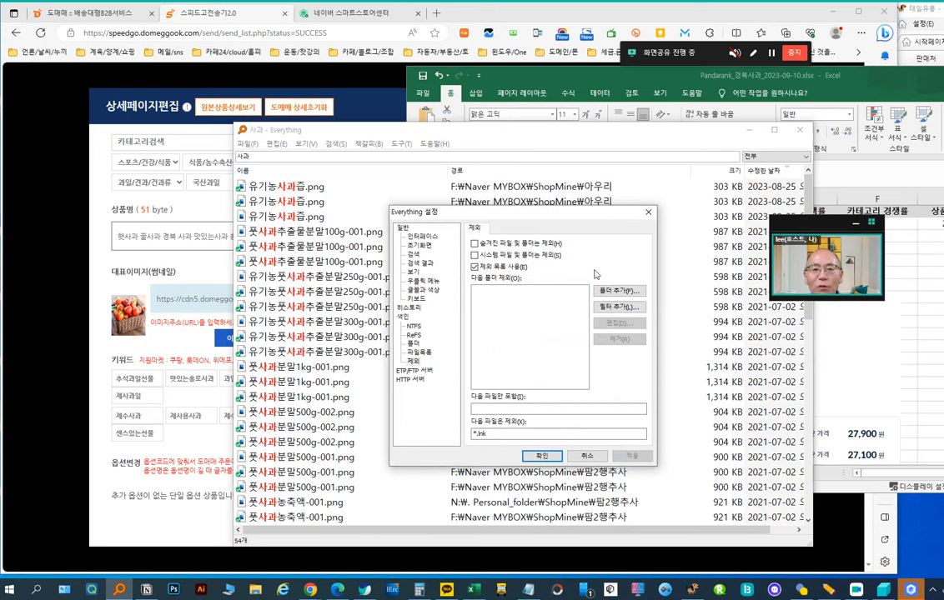
click(649, 214)
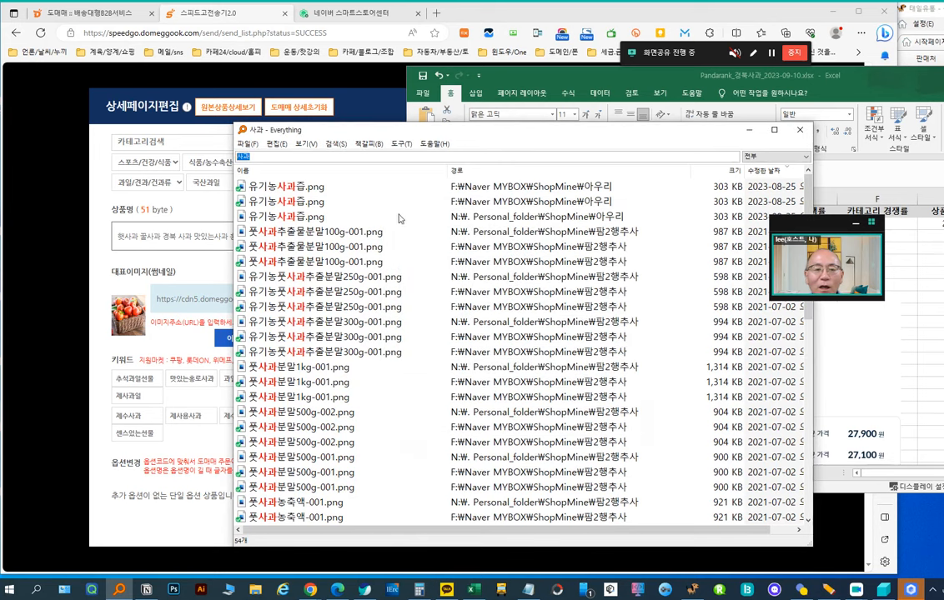
click(258, 158)
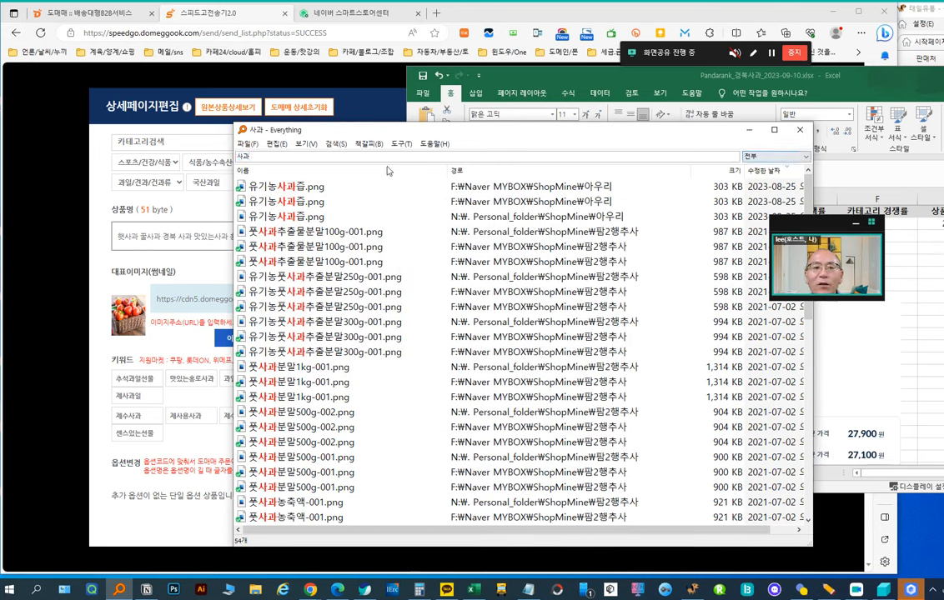
drag(254, 157, 209, 162)
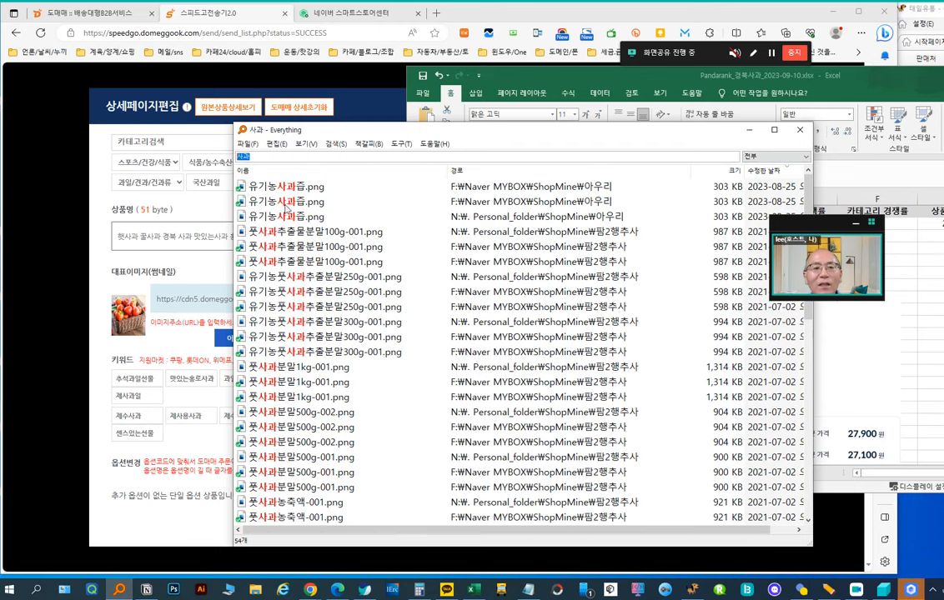
scroll(317, 397, down, 3)
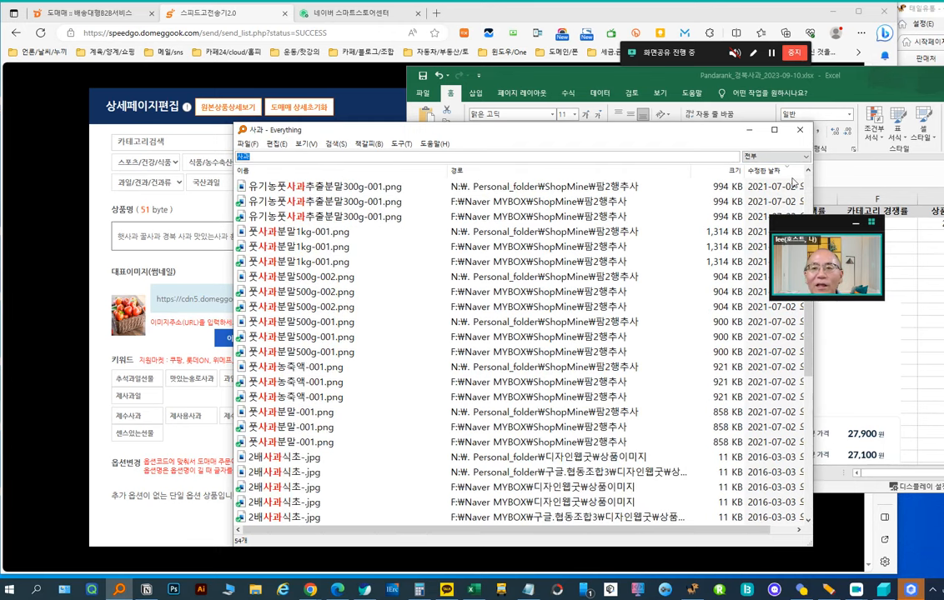
click(800, 130)
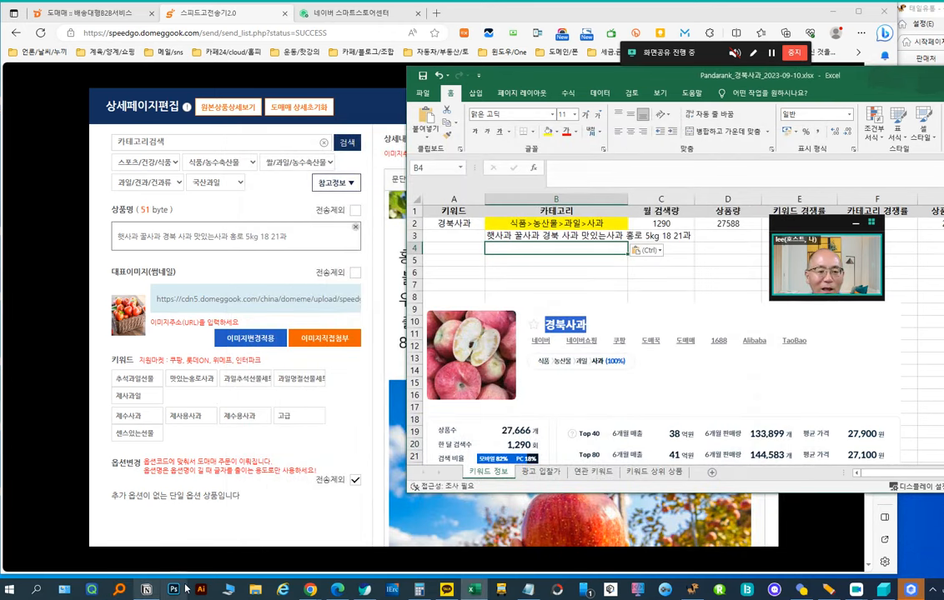
Step: Open a new File Explorer window and search 즐겨찾기 for 사과
right_click(256, 591)
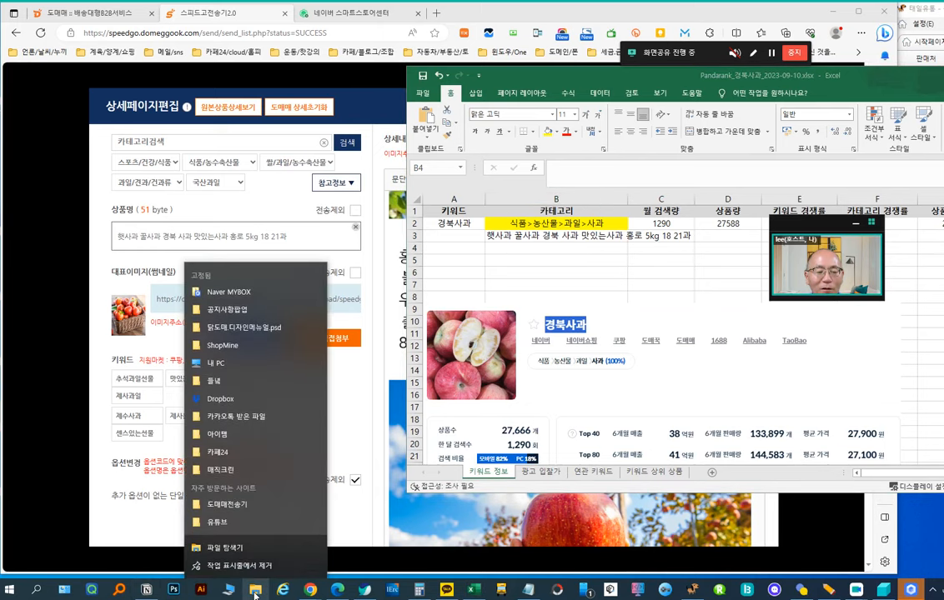
click(226, 549)
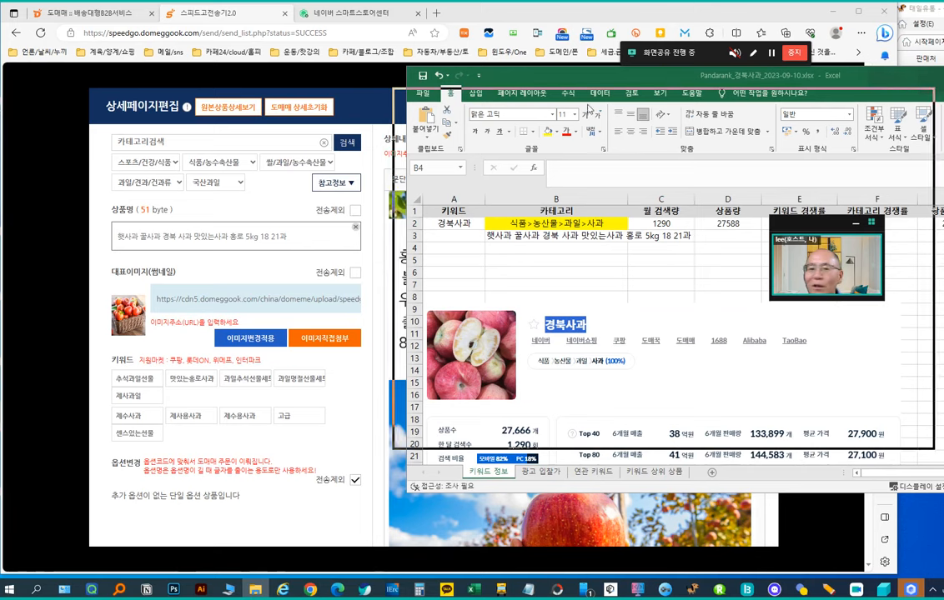
click(598, 198)
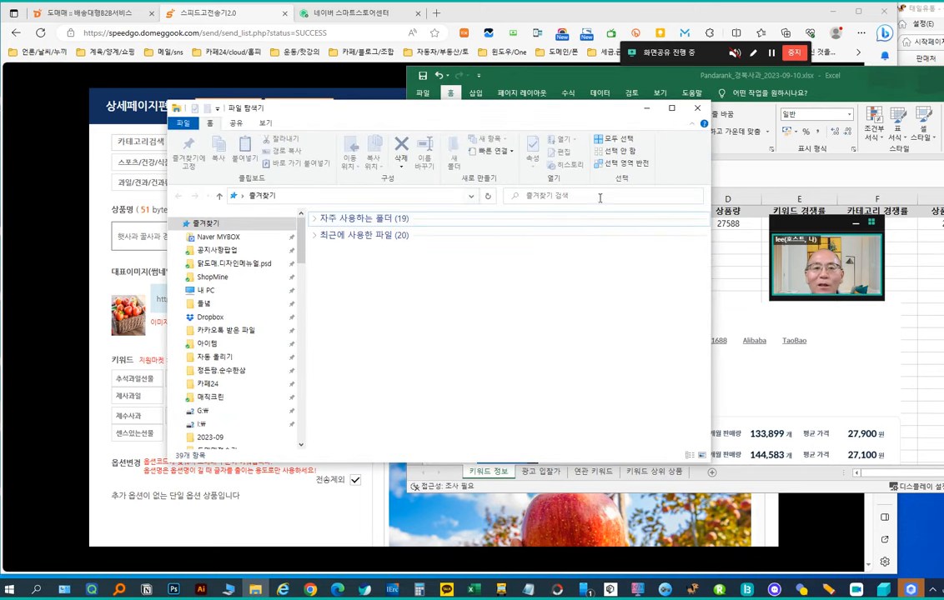
text(tkrhk)
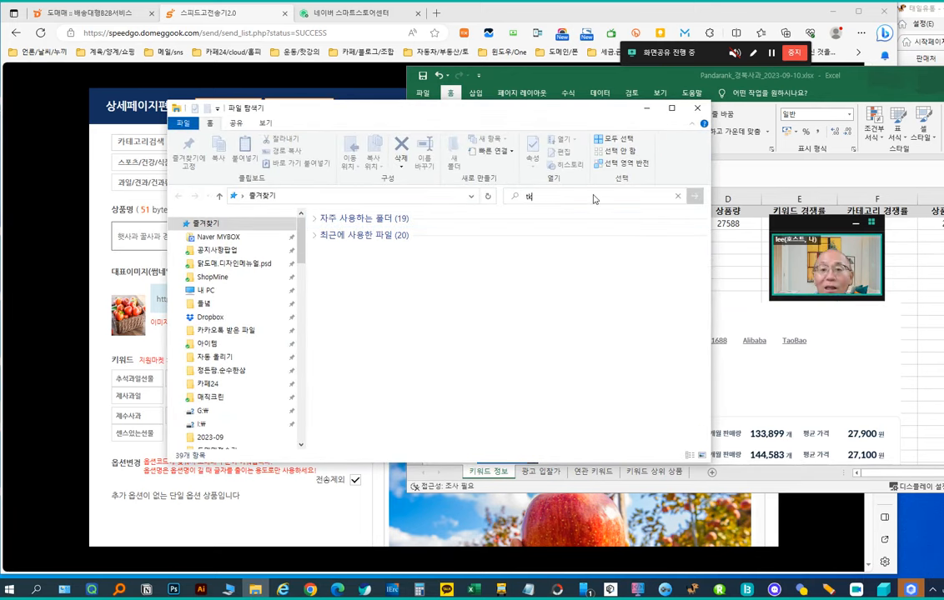
key(BackSpace)
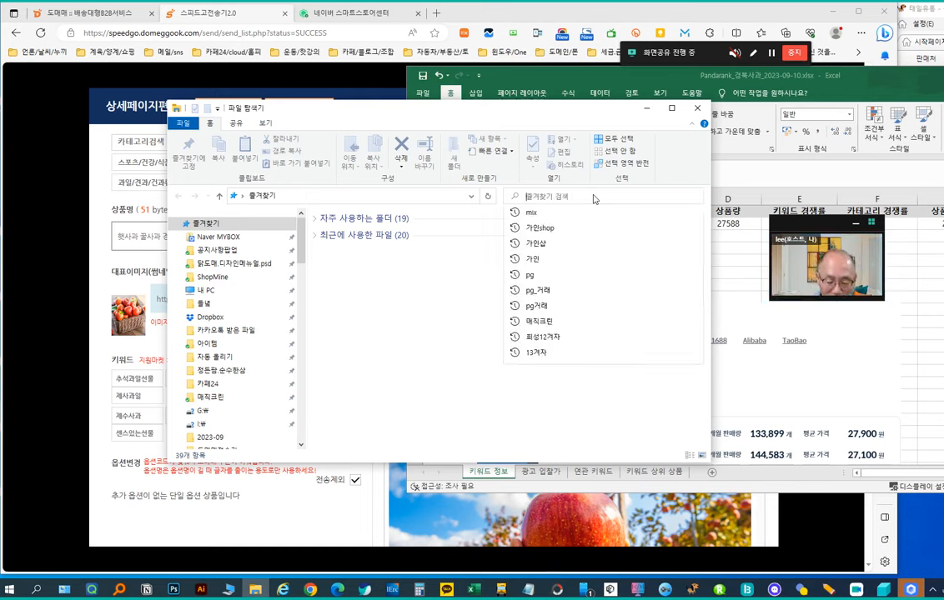
text(사과)
key(Return)
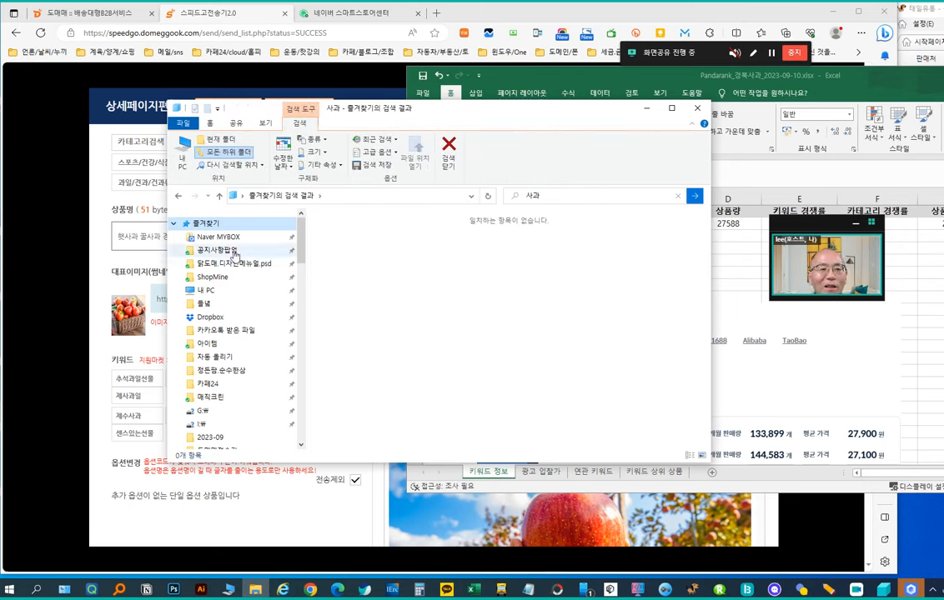
Step: Search the whole 내 PC location for 사과 in File Explorer and minimize the window
drag(303, 245, 305, 410)
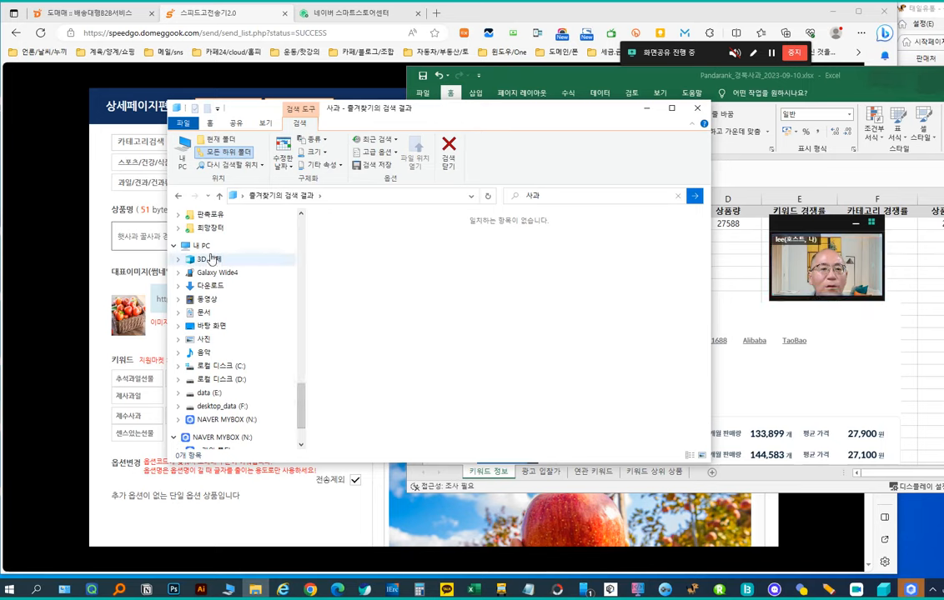
click(634, 196)
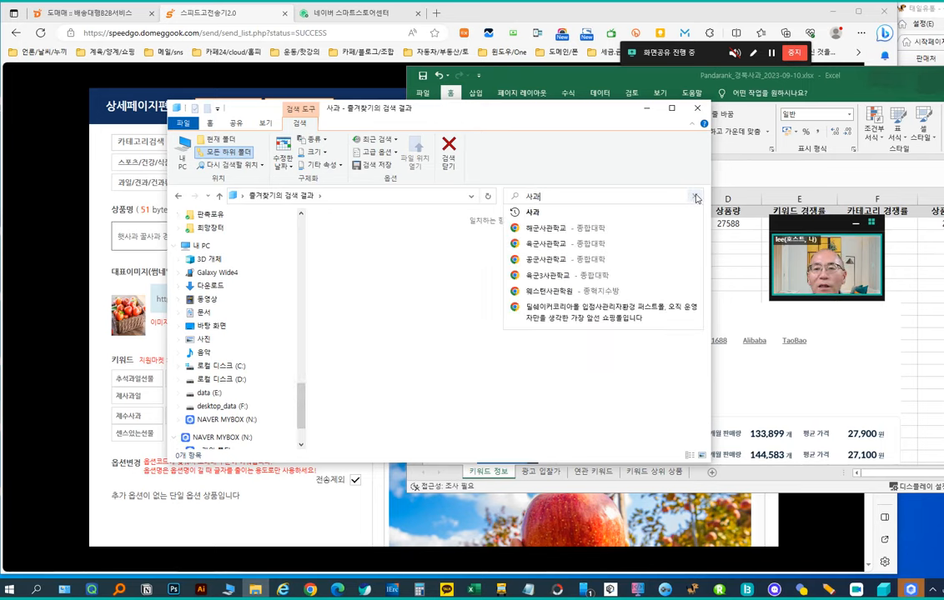
key(Return)
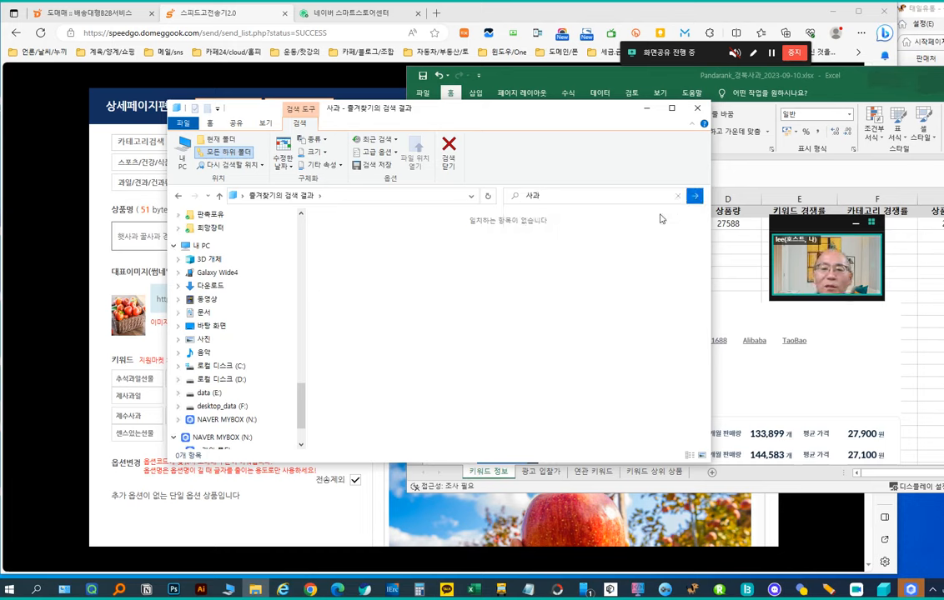
click(200, 245)
click(576, 197)
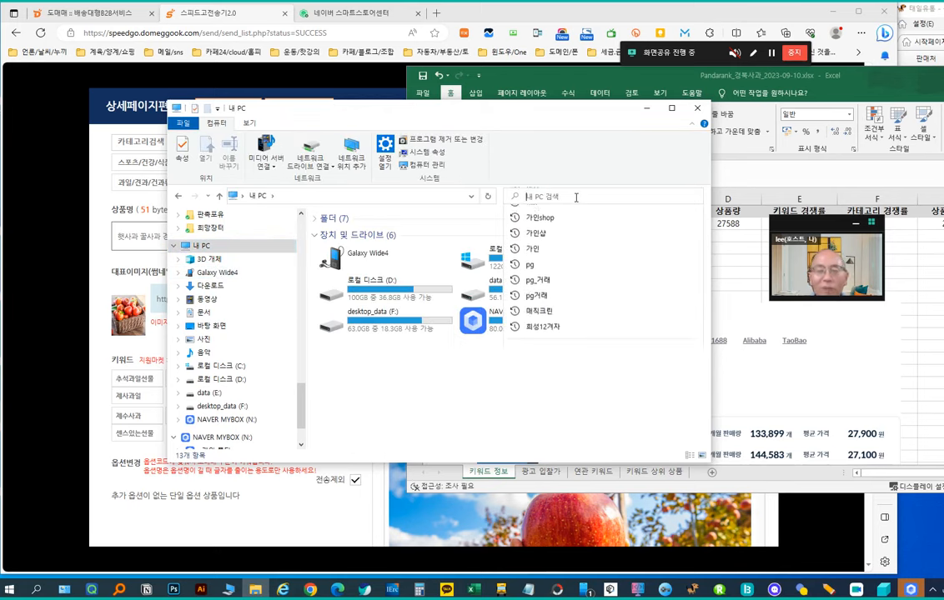
text(사과)
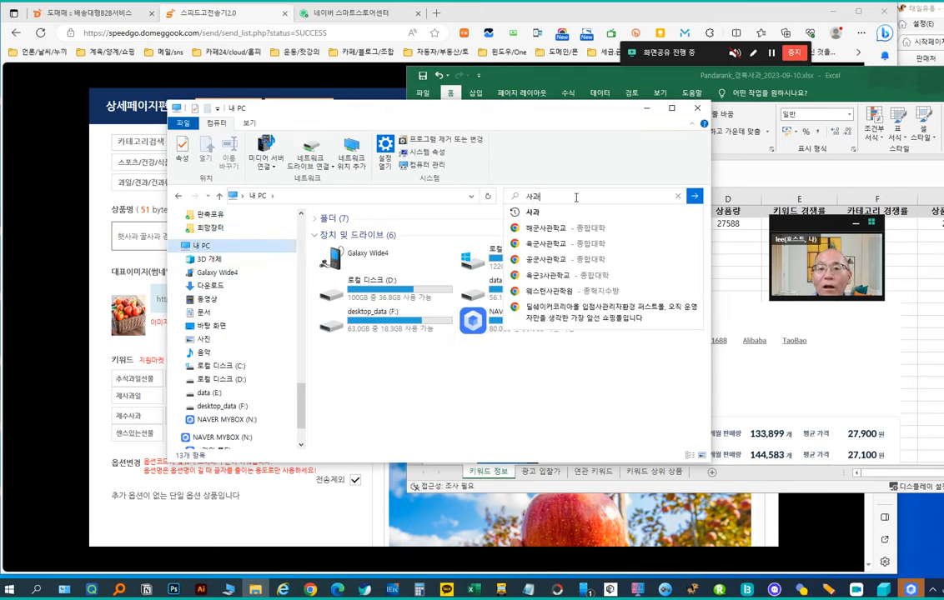
key(Return)
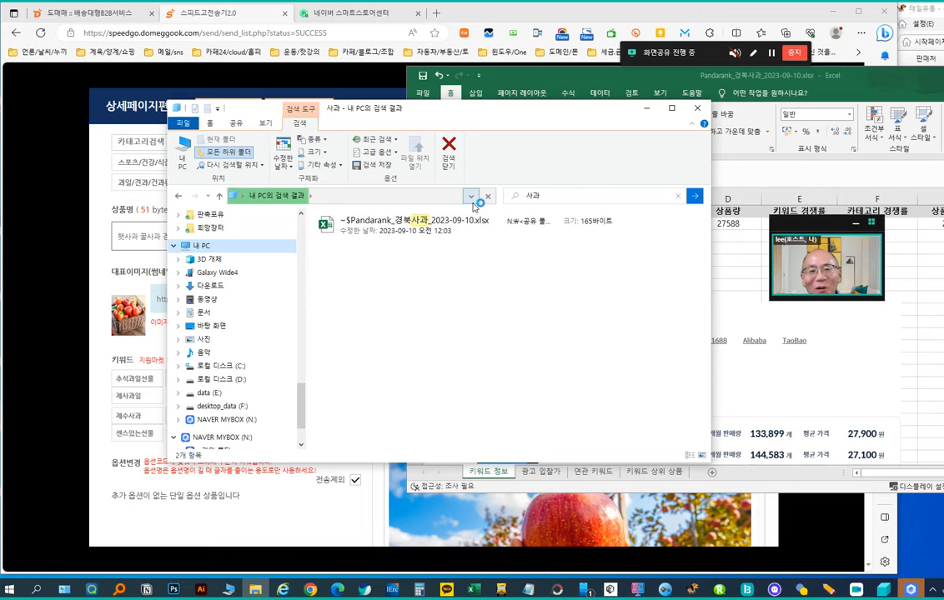
click(648, 111)
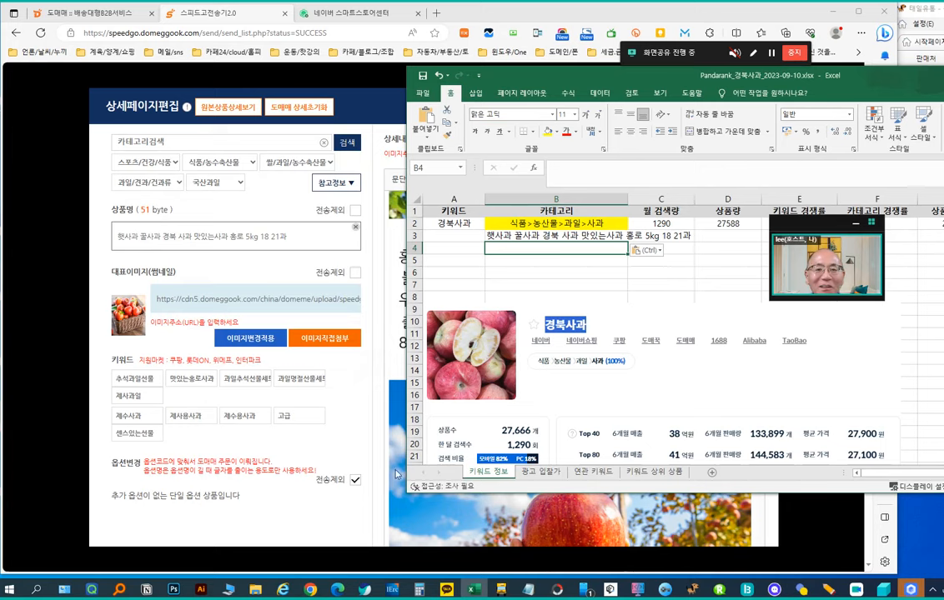
Step: Reopen the Everything file search, return to the Excel workbook and select cell B3 containing the product name
click(120, 590)
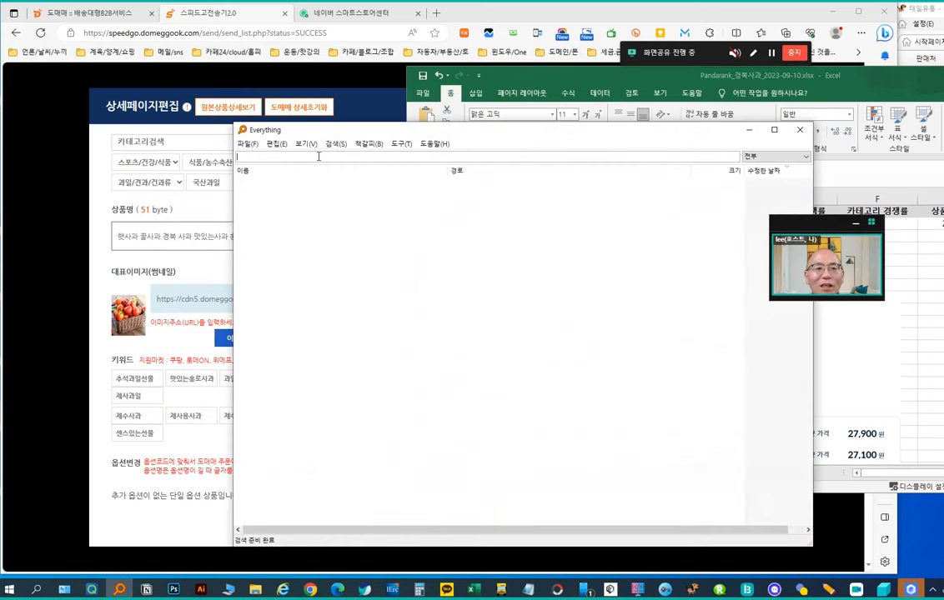
text(사과 꿀사과 경북 사과 맛있는사과 홍로 5kg 18 21과)
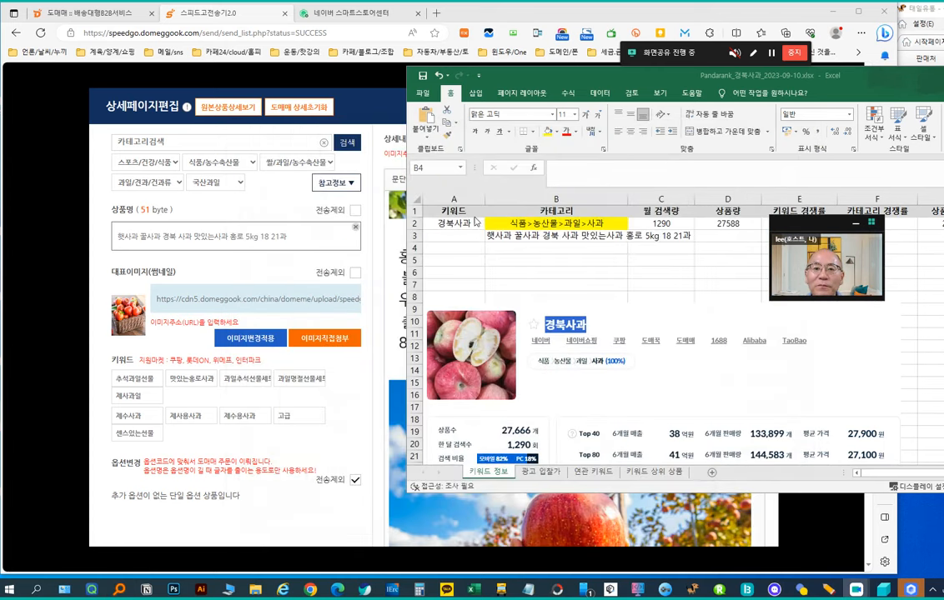
click(510, 251)
click(506, 238)
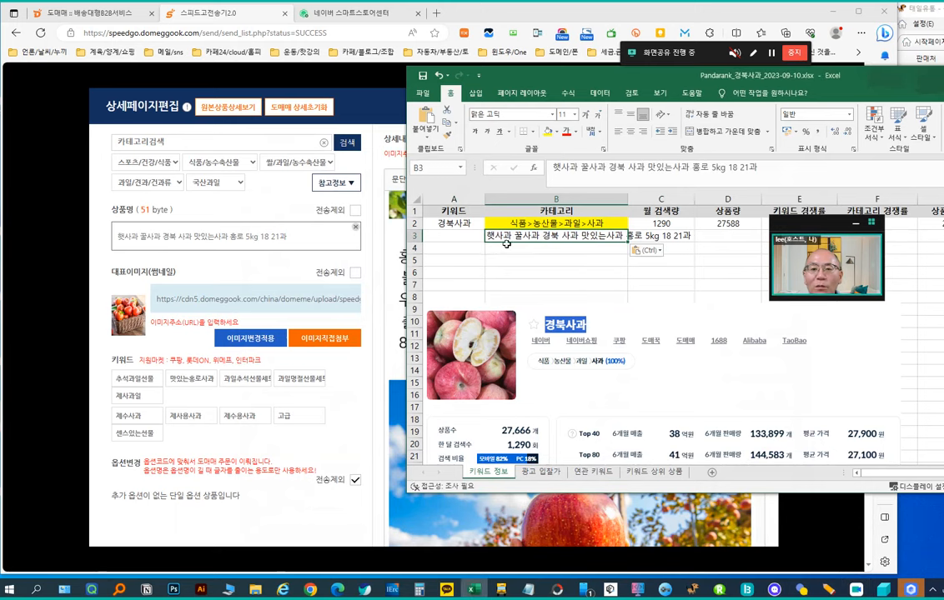
Step: Return to the 상세페이지편집 page in the browser and look through the 홍로 사과 detail description for selling points
click(262, 294)
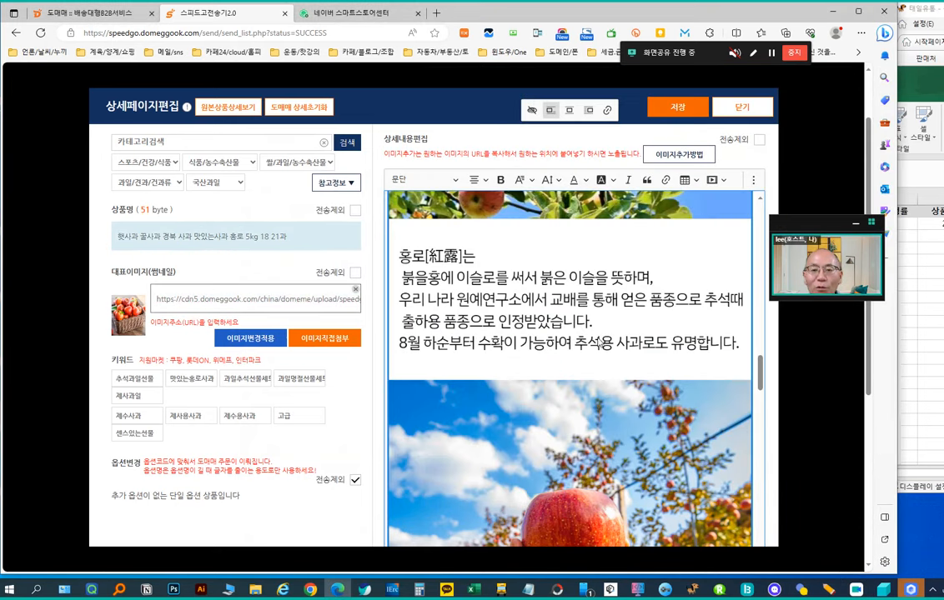
scroll(536, 345, down, 10)
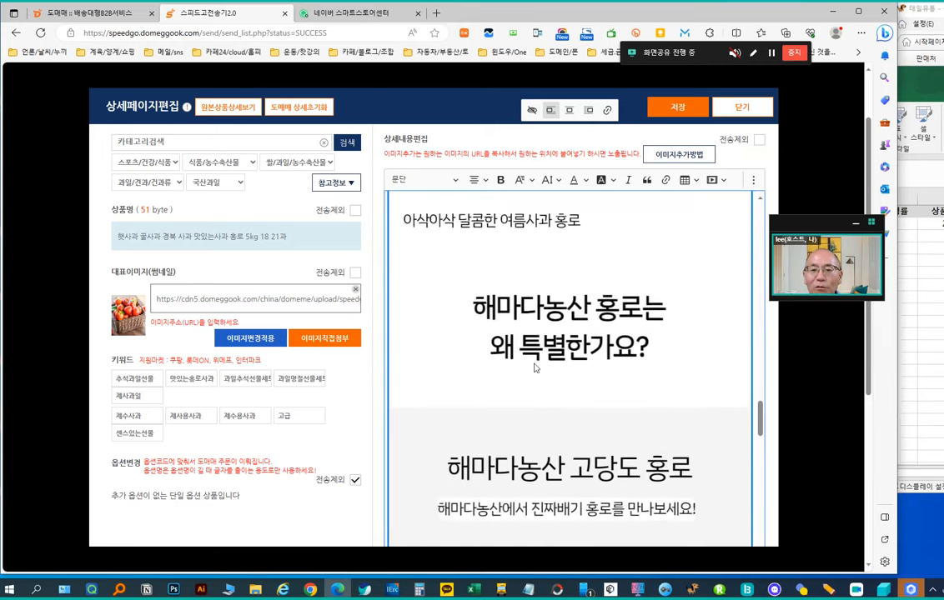
scroll(535, 367, down, 2)
scroll(535, 367, up, 1)
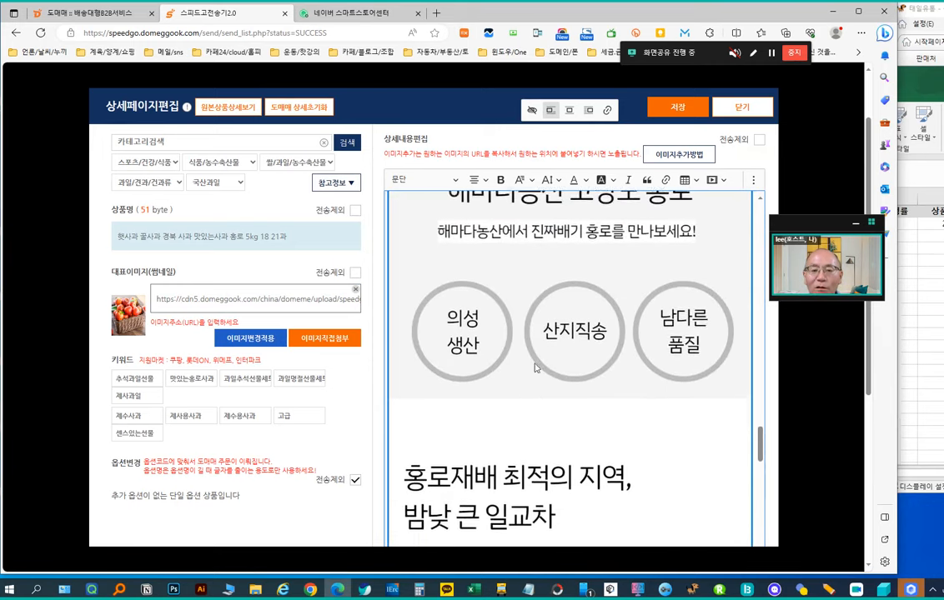
scroll(651, 367, down, 2)
scroll(650, 367, up, 6)
scroll(607, 307, up, 10)
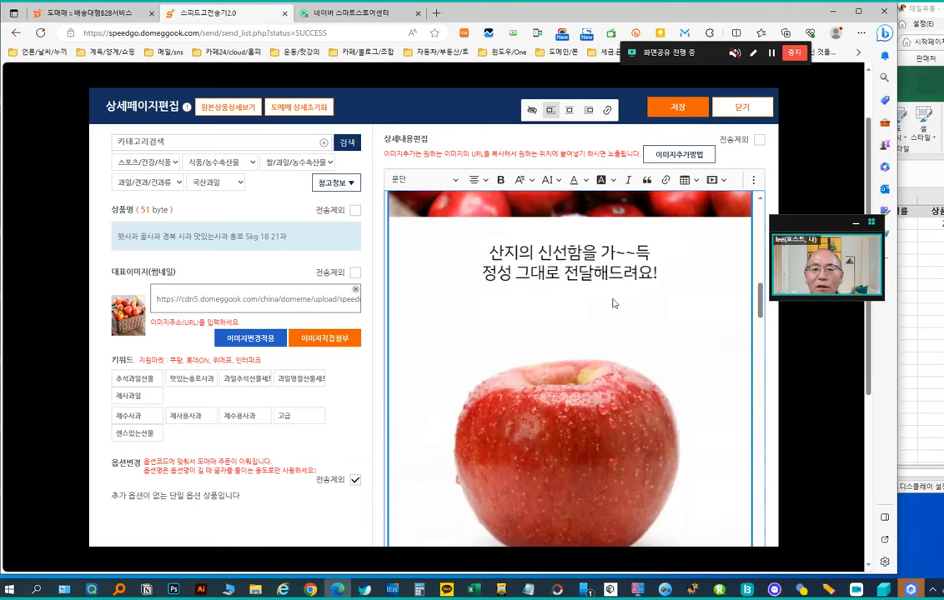
scroll(584, 333, down, 3)
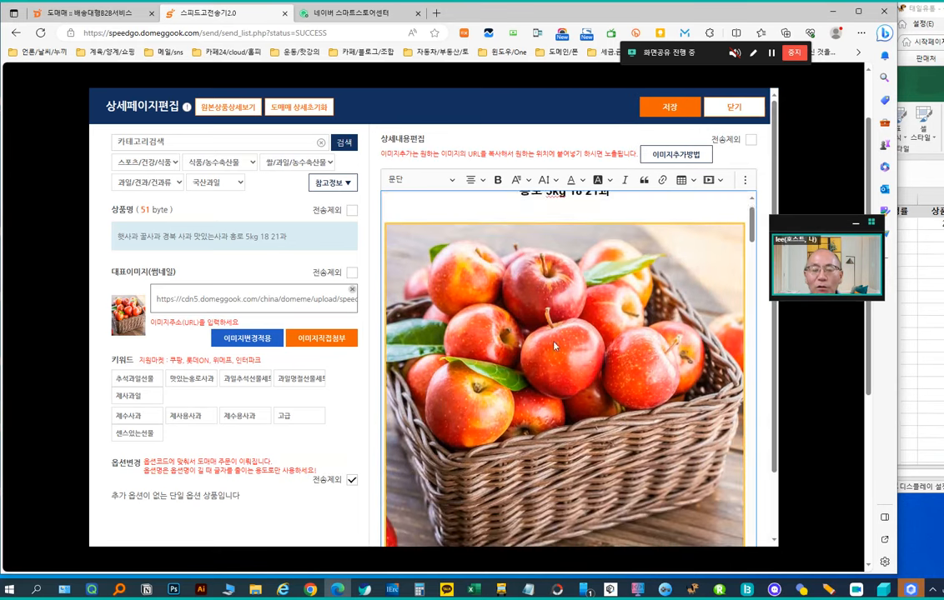
Step: Add the caption lines 경북 의성 and 햇사과 between the apple basket photo and the photo below it
click(476, 410)
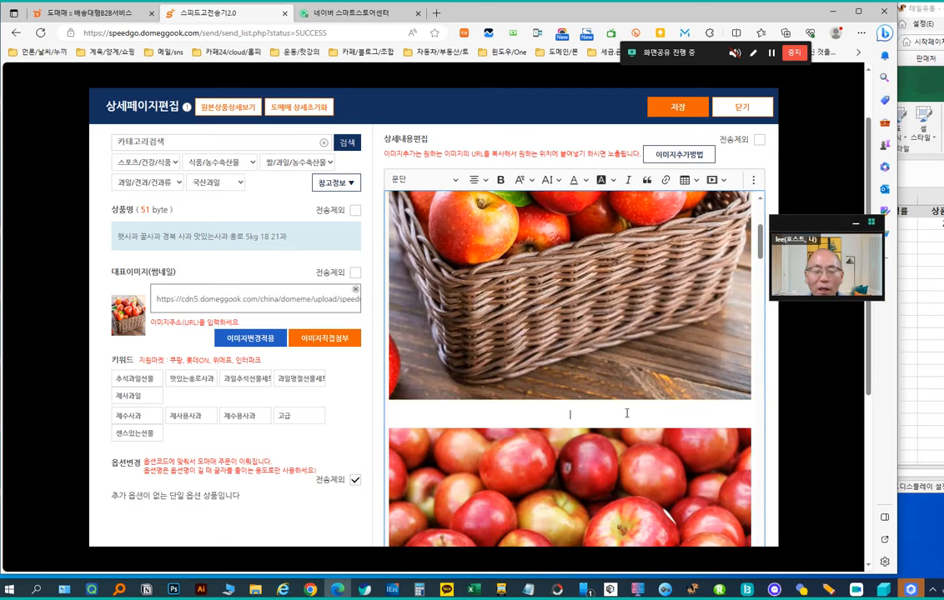
text(애누나ㅗ)
key(BackSpace)
key(BackSpace)
key(BackSpace)
key(BackSpace)
key(BackSpace)
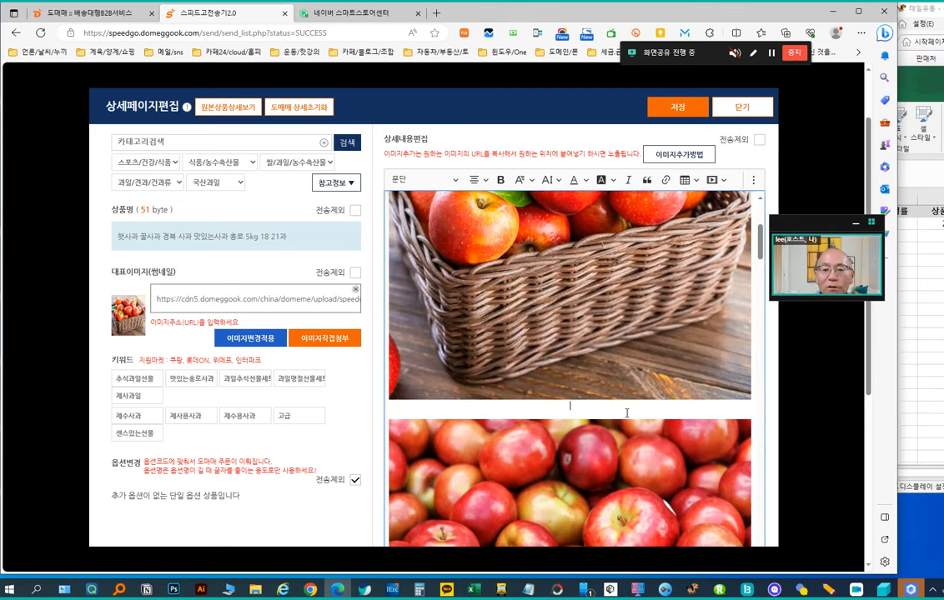
text(겨ㅇ북 의성 희)
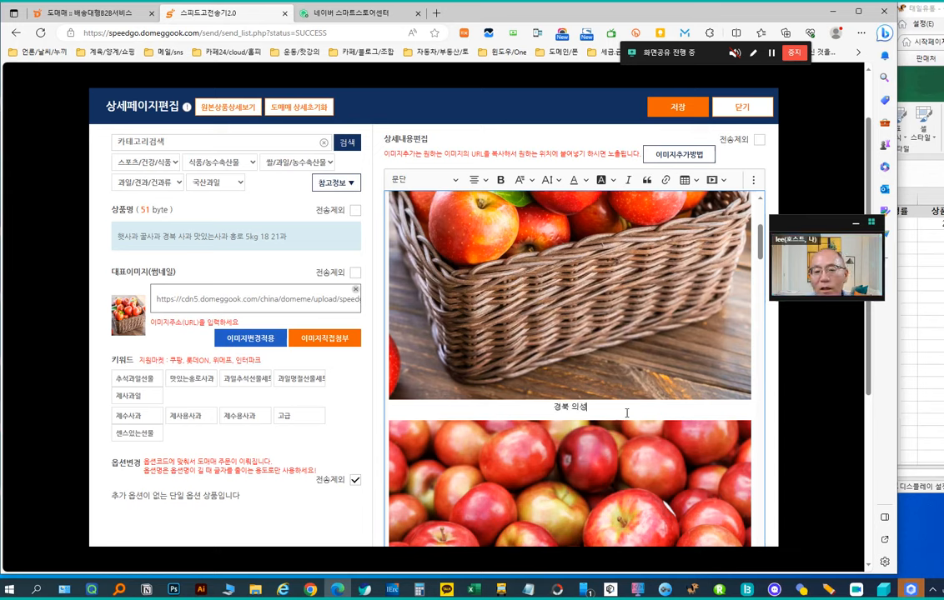
key(Return)
text(사과\)
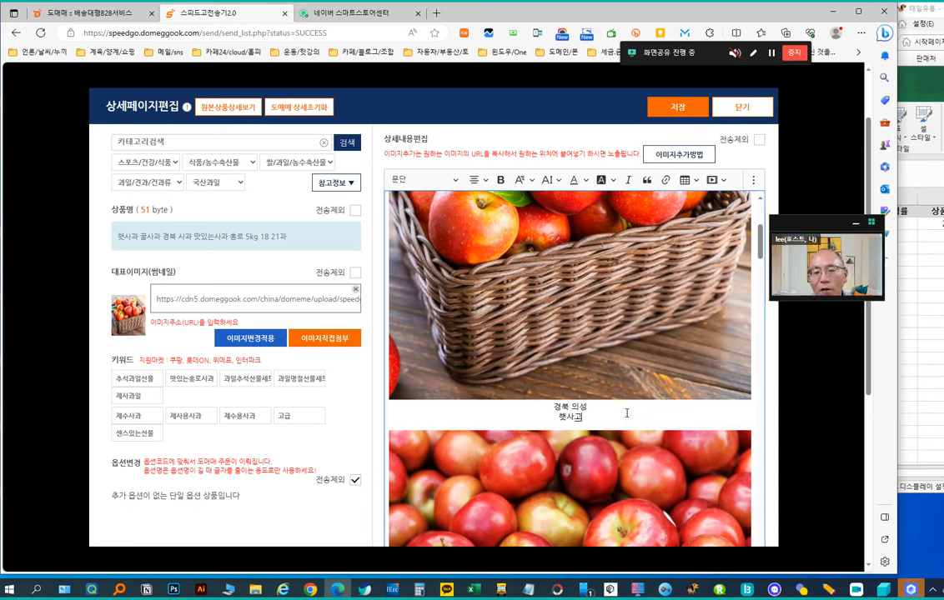
key(Return)
key(BackSpace)
key(BackSpace)
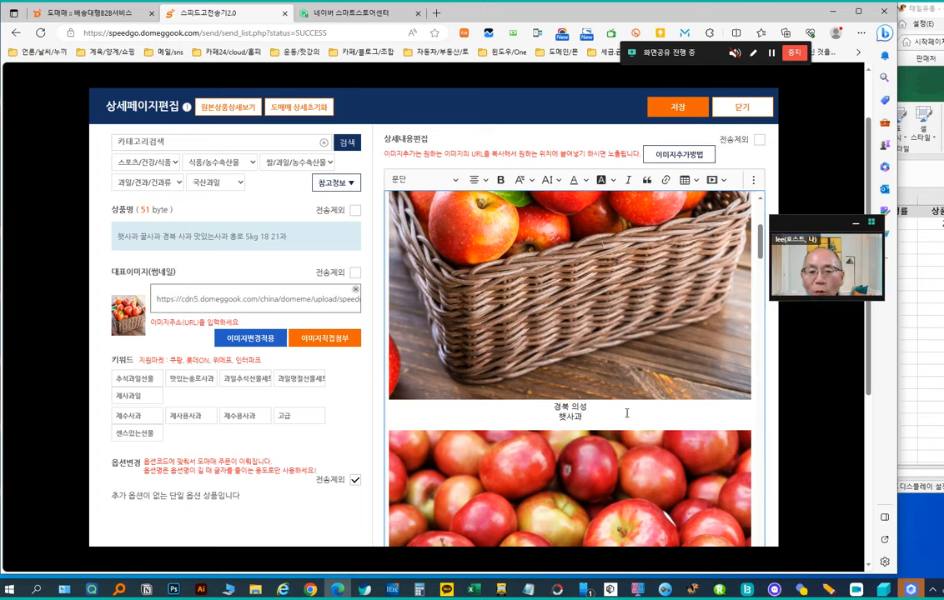
key(Return)
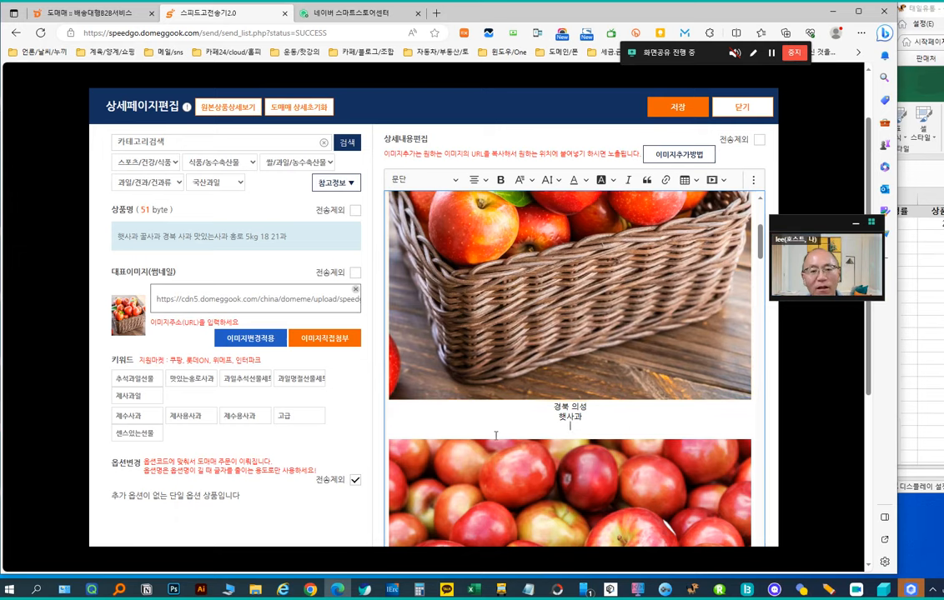
Step: Check the description's wording about the apples and add the caption line 고당도 below 햇사과
scroll(476, 409, down, 6)
scroll(548, 456, down, 15)
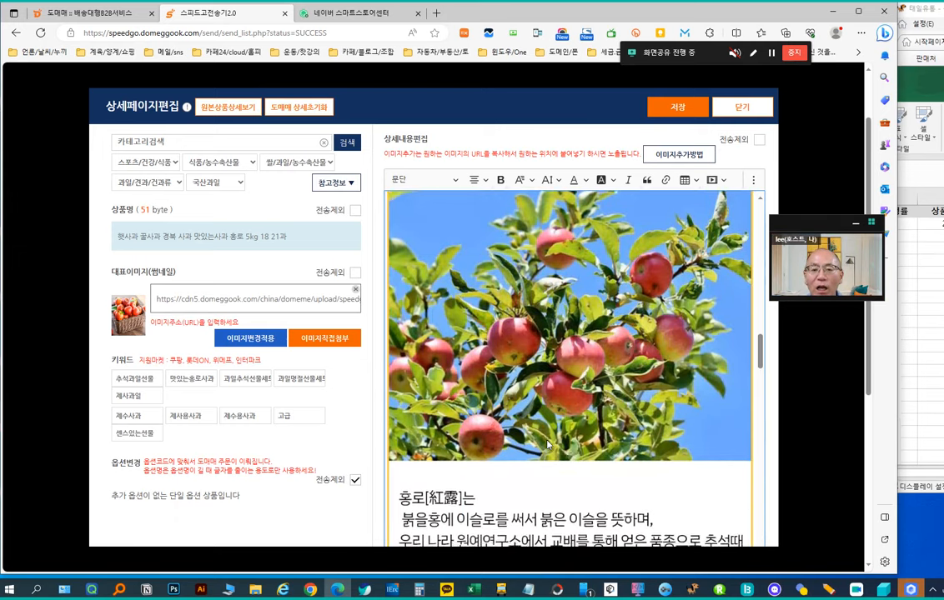
scroll(548, 442, down, 3)
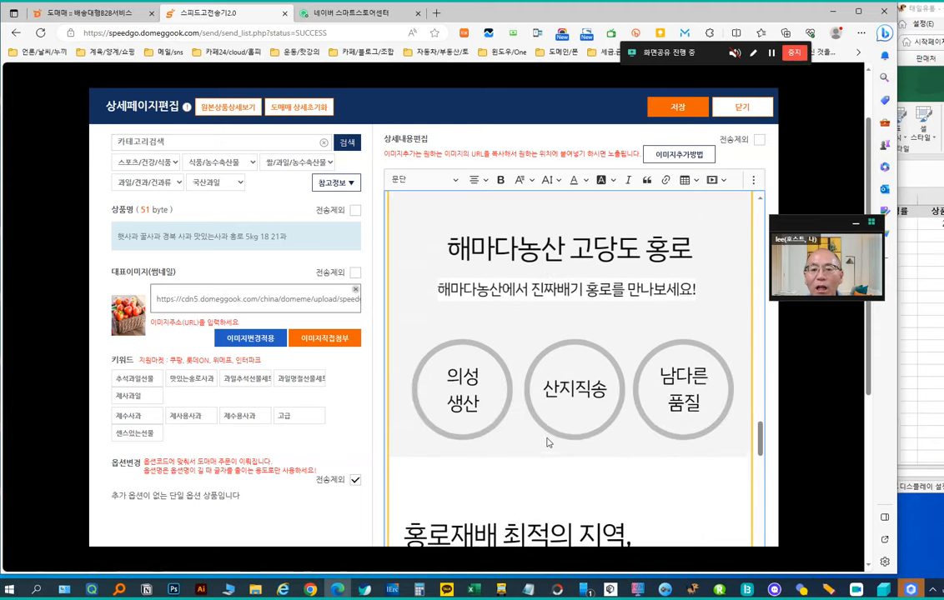
scroll(546, 500, up, 3)
scroll(552, 280, up, 12)
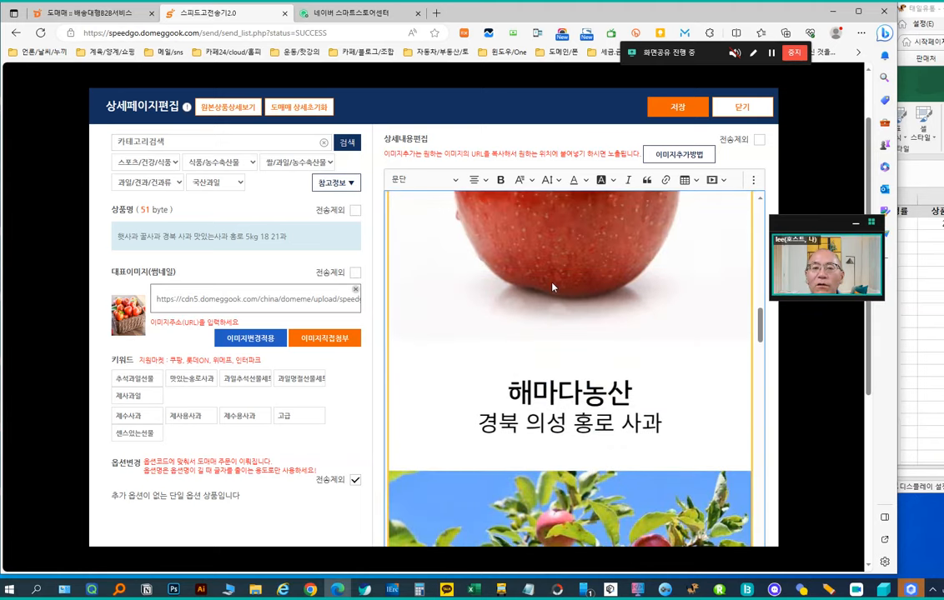
scroll(568, 286, up, 5)
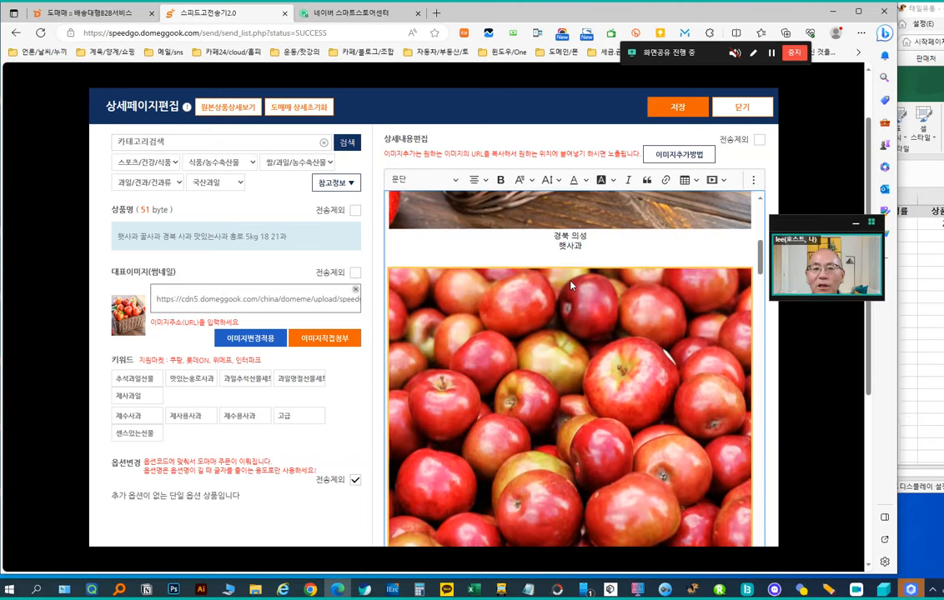
text(고당되)
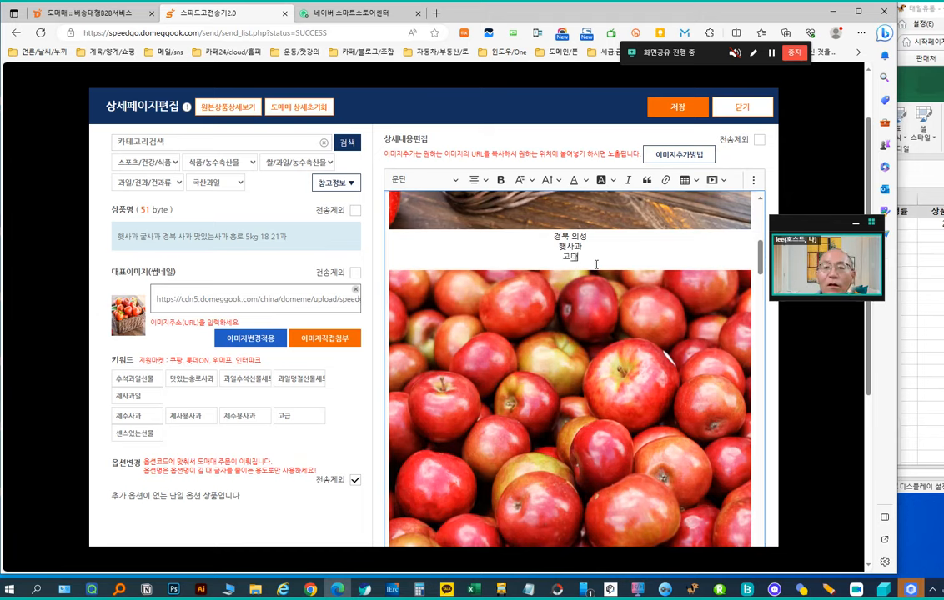
key(Return)
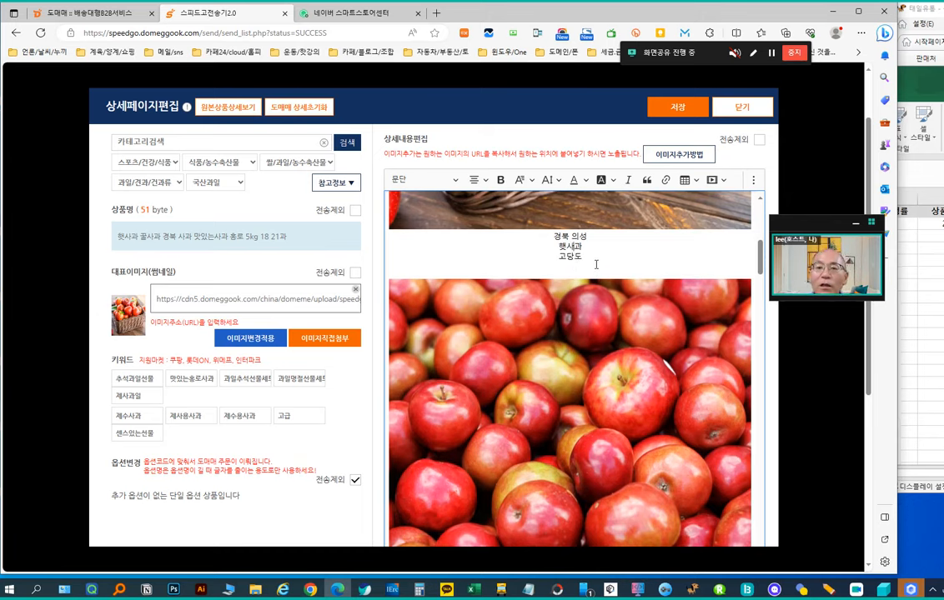
Step: Insert a blank line above the caption and format its lines 경북 의성, 햇사과 and 고당도 as 제목 1
key(Home)
key(Return)
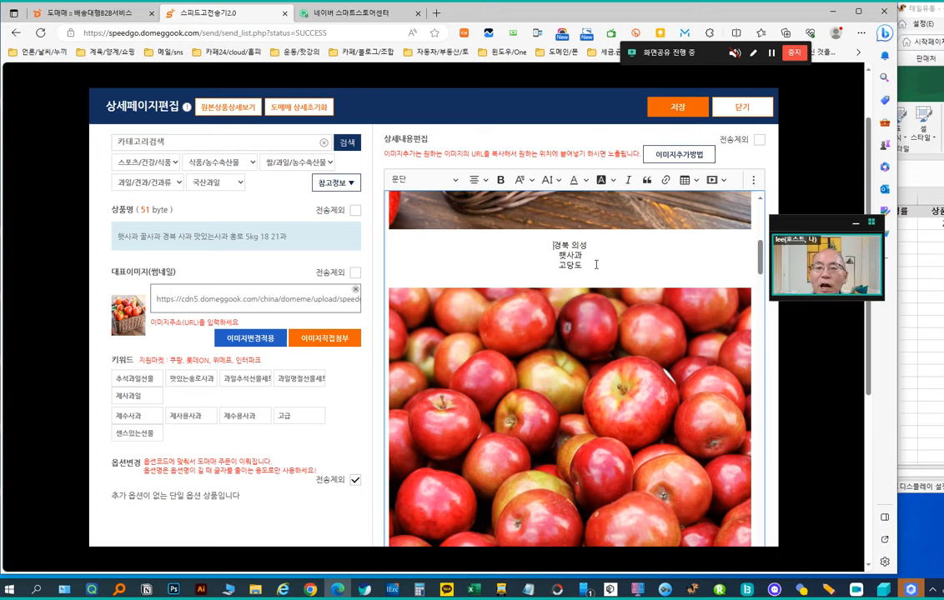
key(shift+Down)
key(shift+Down)
key(shift+End)
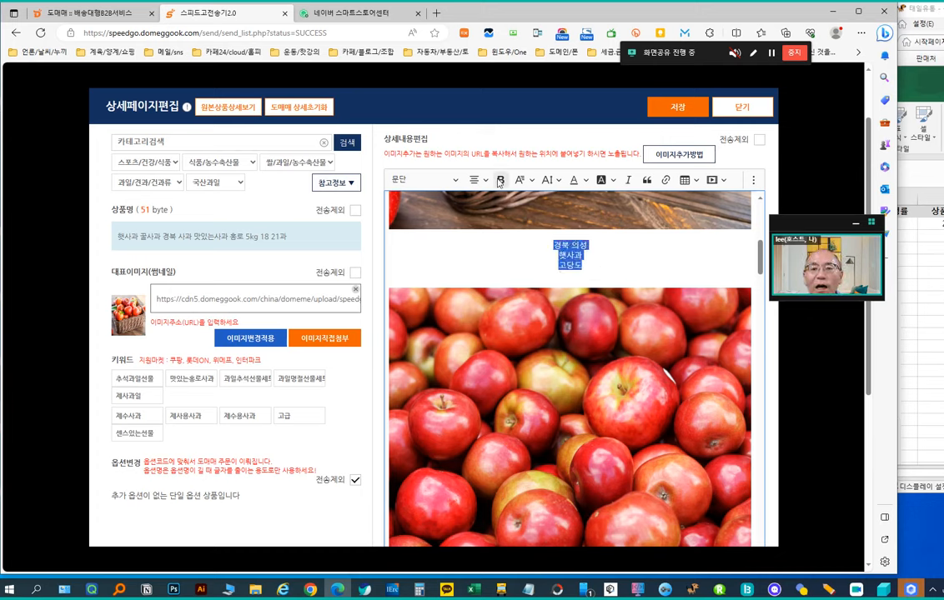
click(426, 179)
click(417, 221)
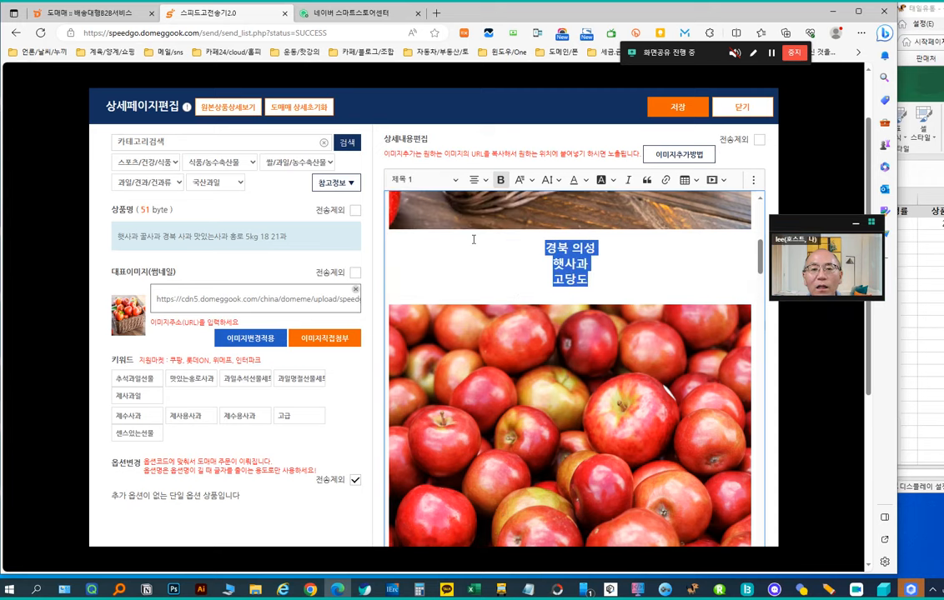
Step: Review the product name heading, the new caption and the remaining images and text of the detail description
scroll(596, 277, up, 5)
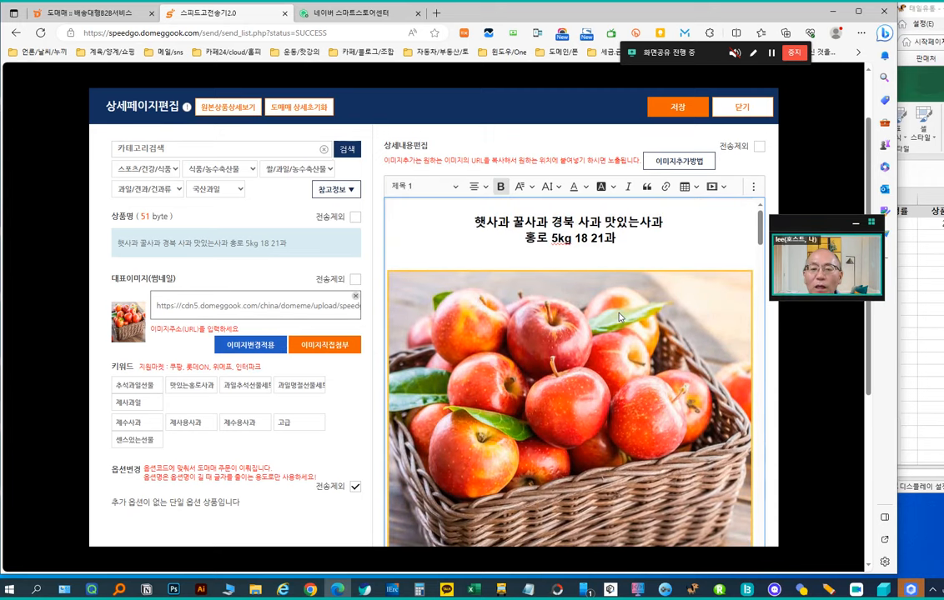
drag(656, 233, 503, 182)
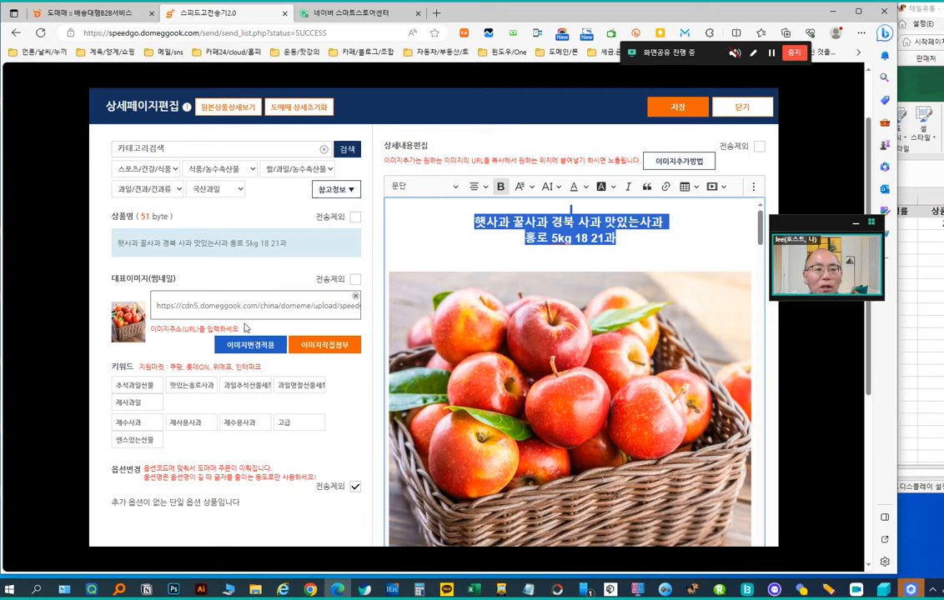
scroll(589, 388, down, 3)
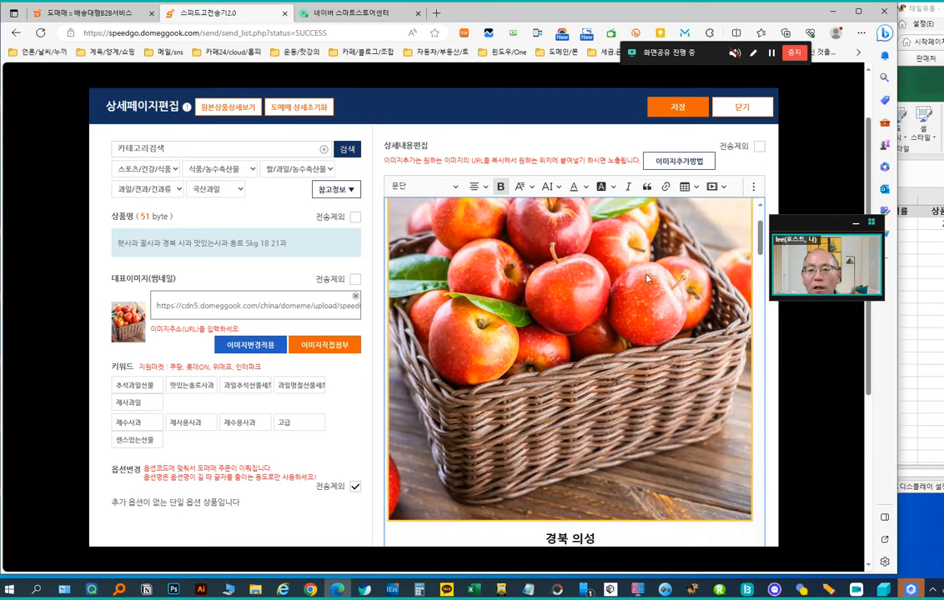
scroll(464, 397, down, 4)
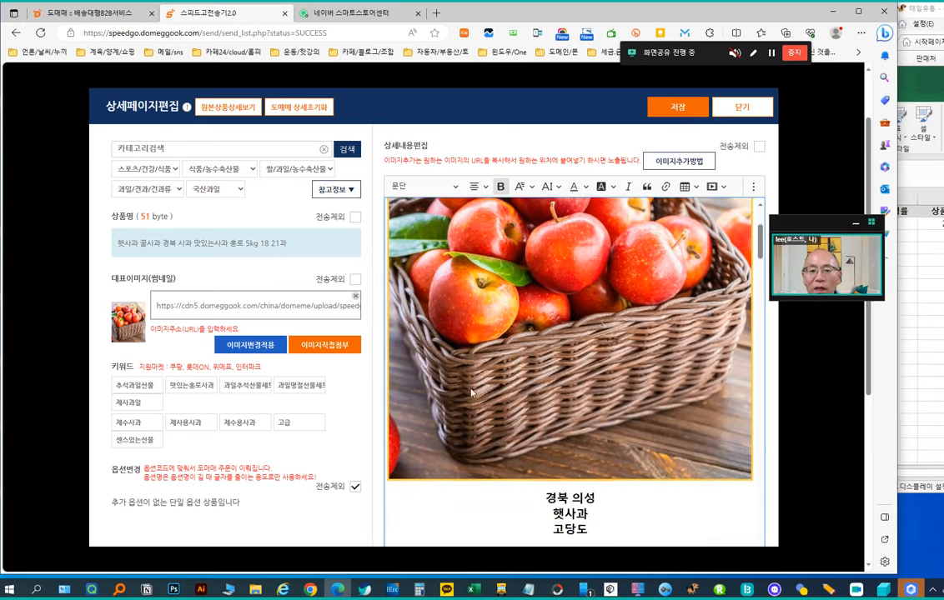
drag(599, 411, 534, 354)
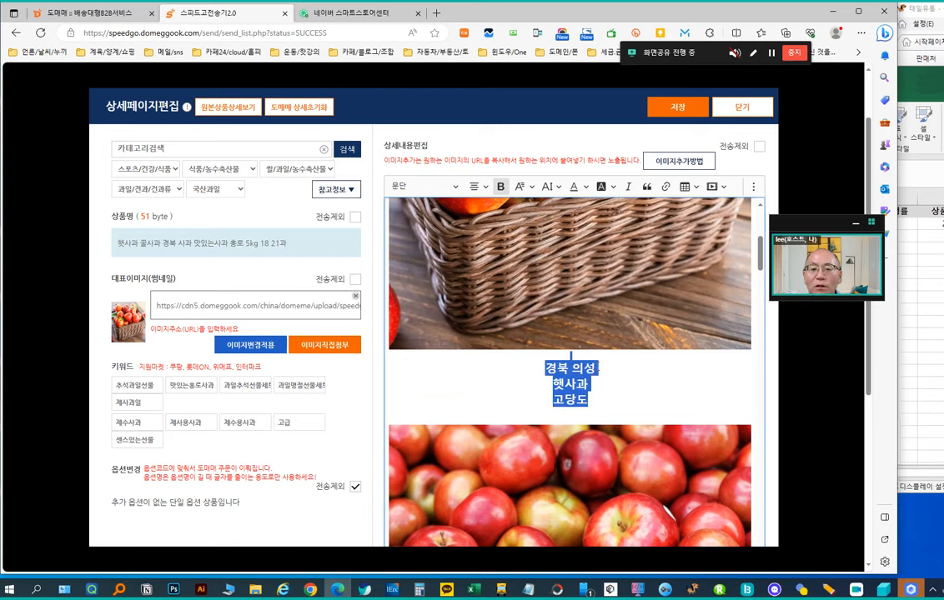
click(610, 397)
scroll(584, 408, down, 10)
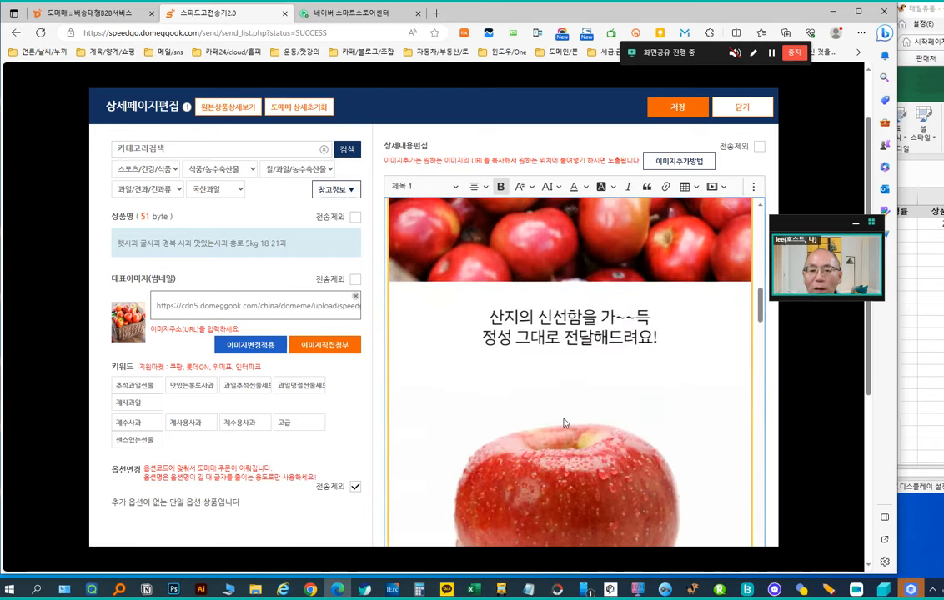
scroll(576, 409, up, 2)
scroll(576, 409, down, 8)
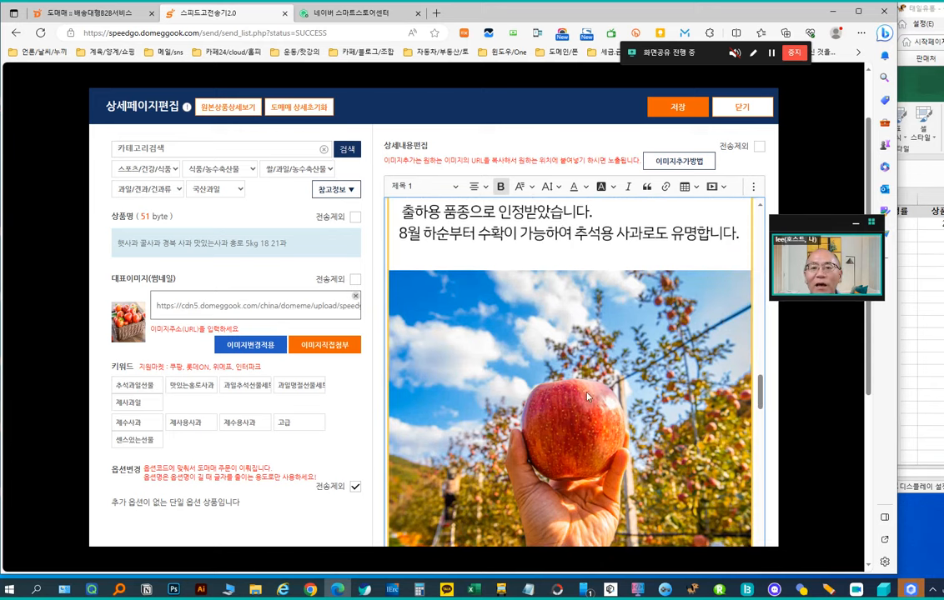
scroll(604, 399, up, 8)
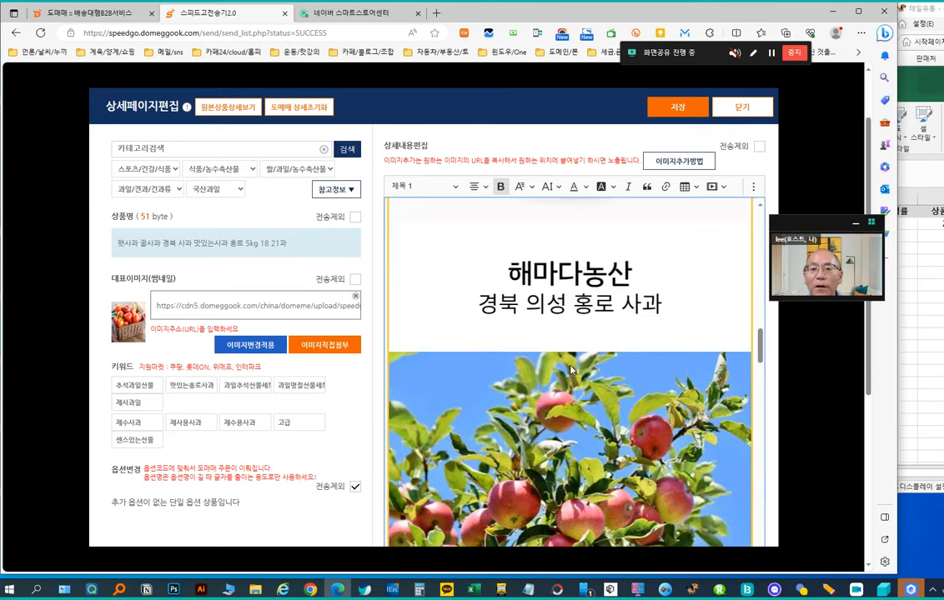
scroll(572, 364, up, 10)
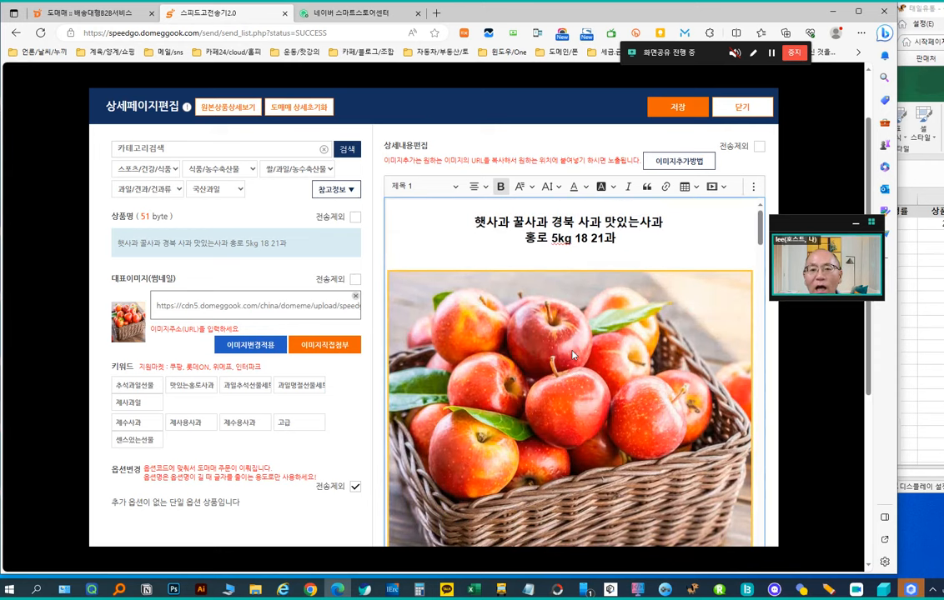
drag(664, 251, 441, 219)
scroll(574, 372, down, 3)
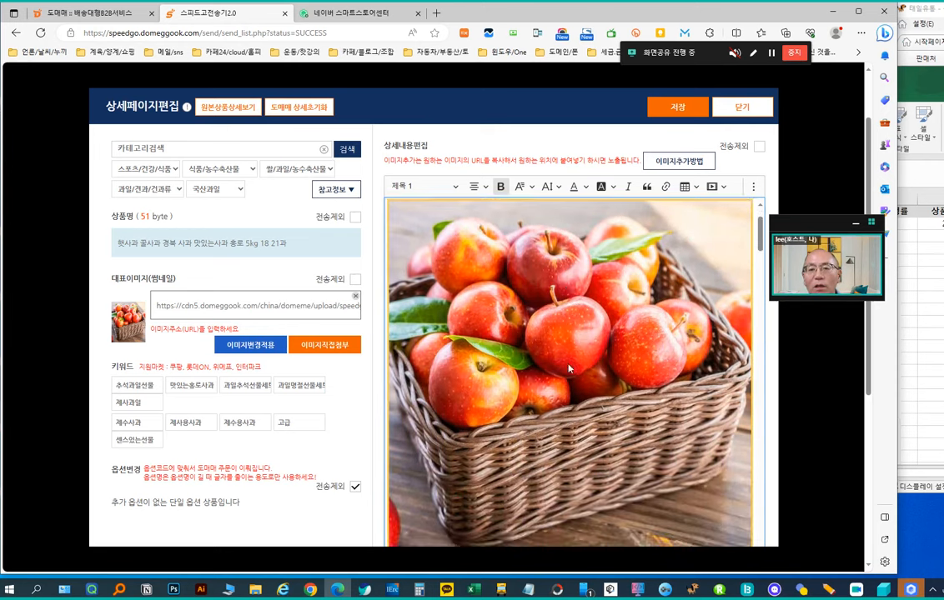
drag(607, 401, 529, 373)
scroll(536, 365, down, 10)
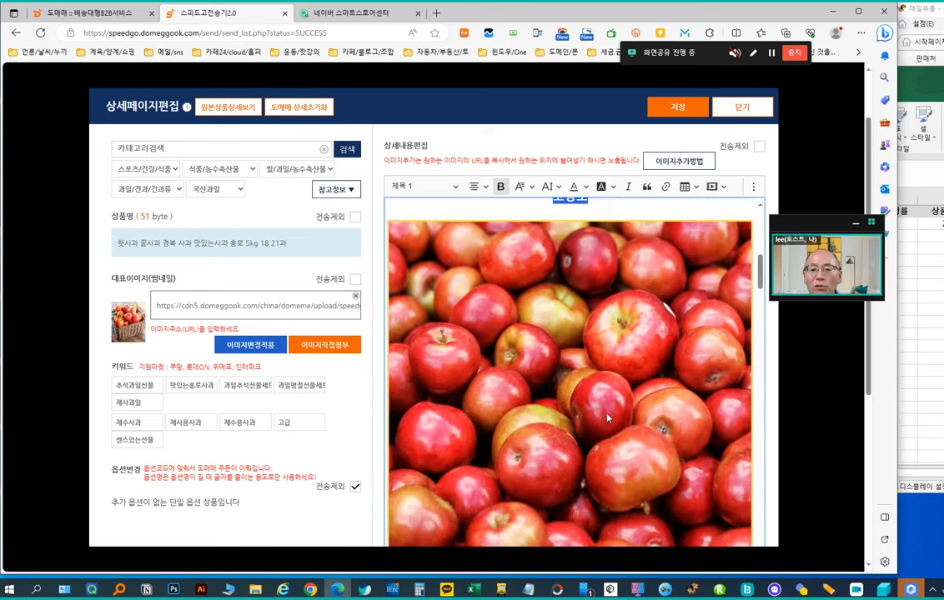
scroll(563, 438, down, 10)
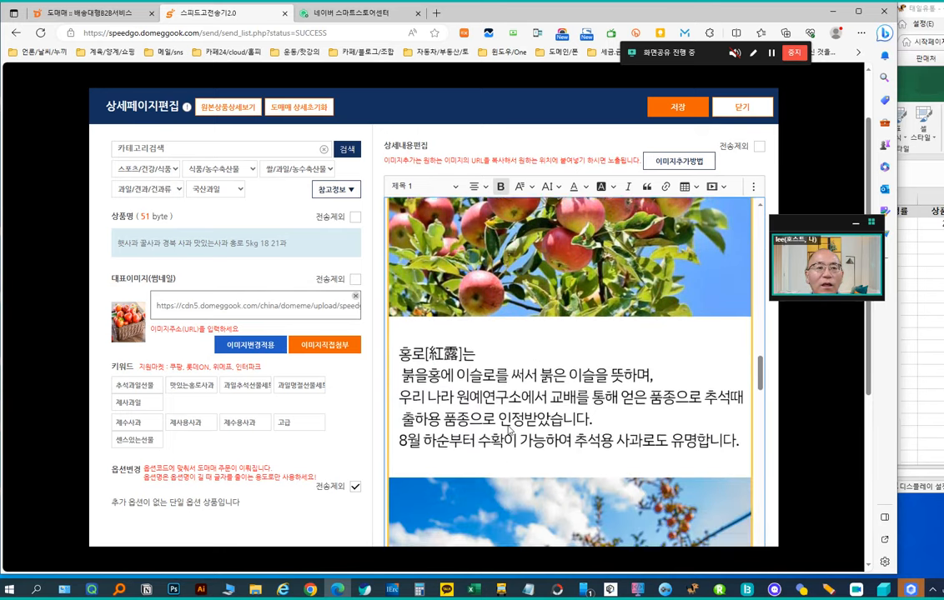
scroll(242, 412, down, 2)
scroll(242, 401, up, 2)
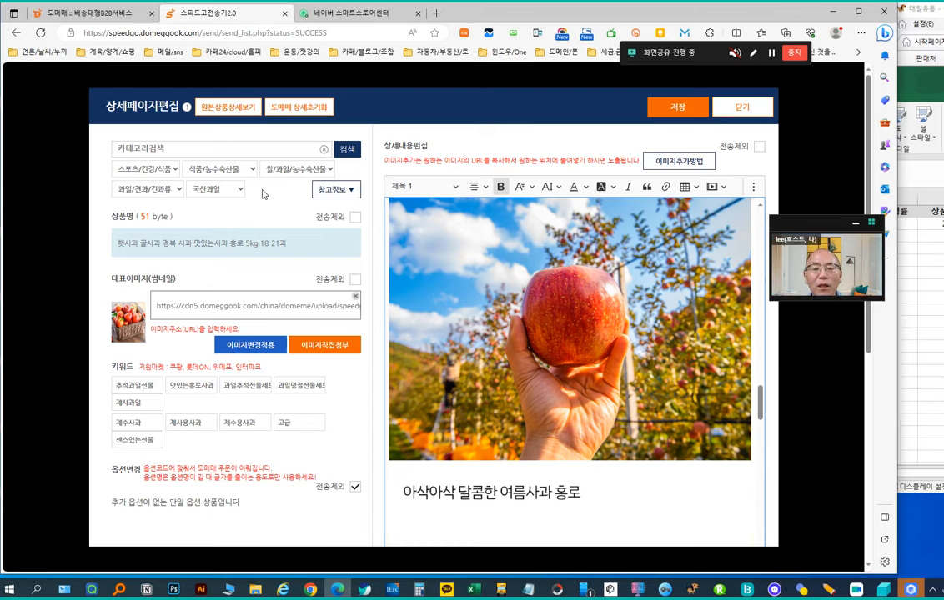
Step: Save the edited detail page and dismiss the confirmation message
click(687, 114)
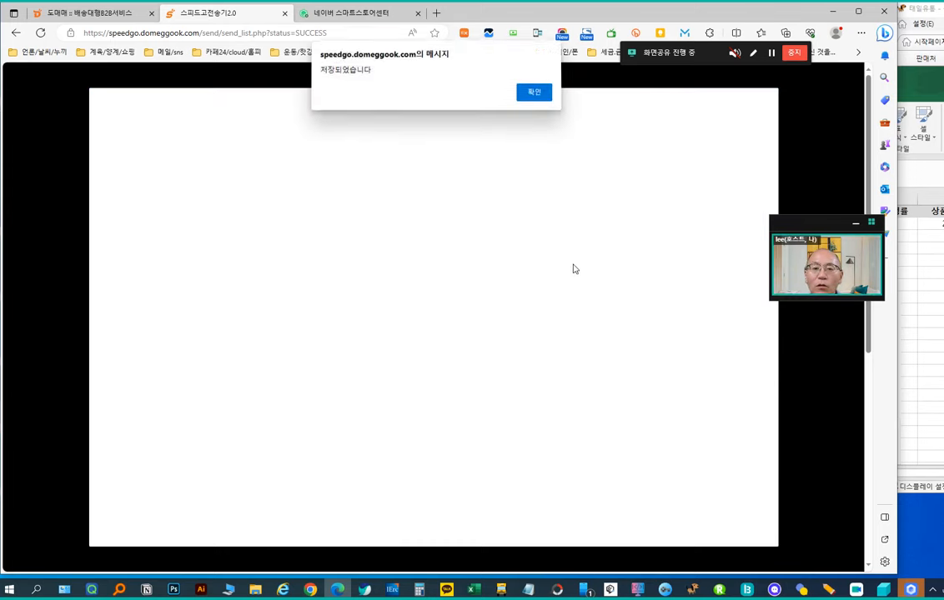
click(533, 92)
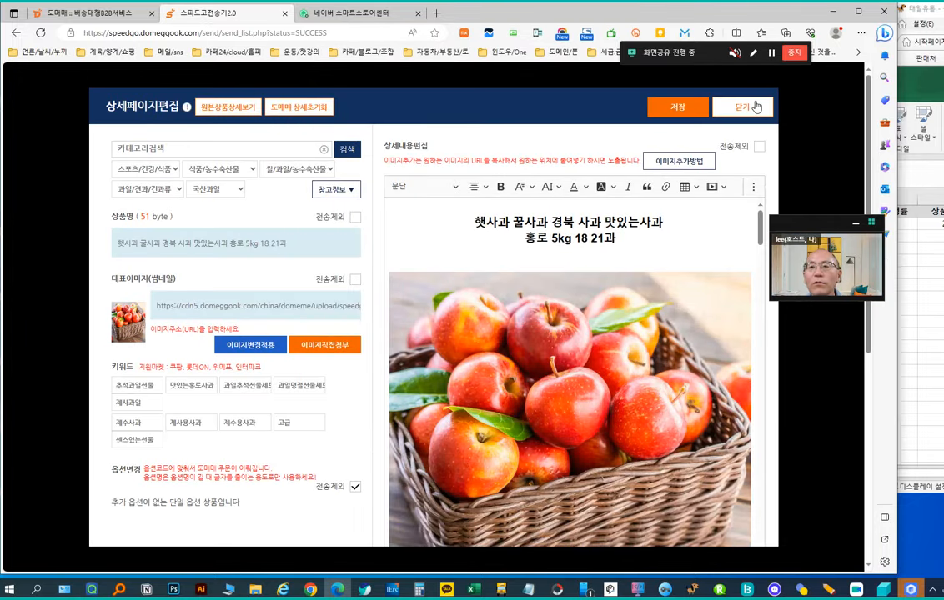
Step: Close the detail page editor and refresh the market transfer list to check the apple listing's edited product name
click(738, 107)
click(186, 404)
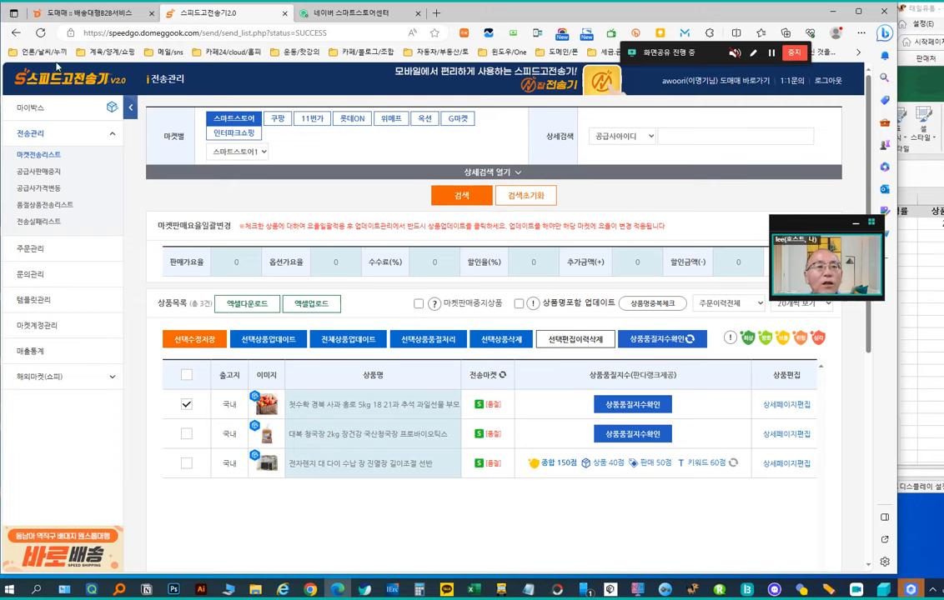
click(40, 34)
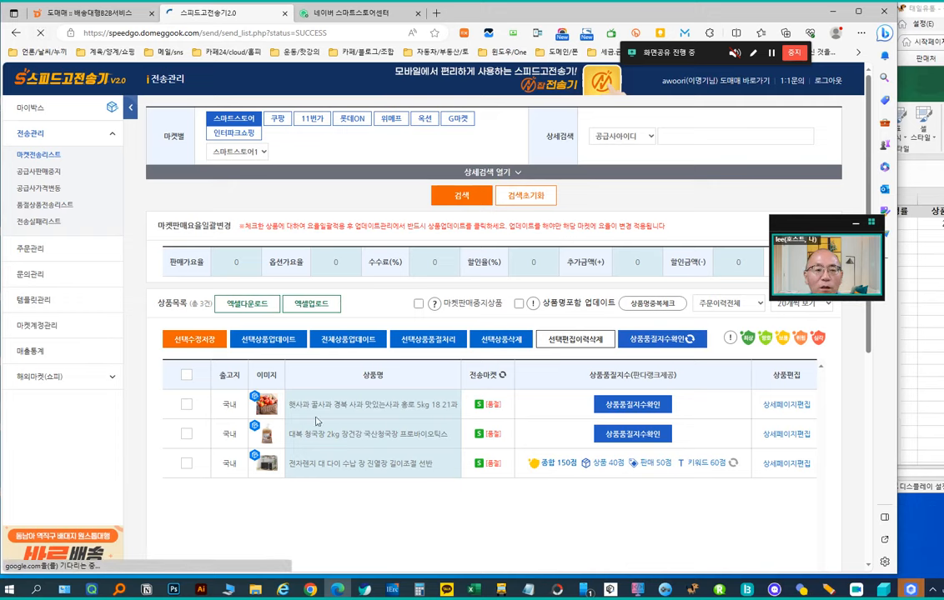
drag(305, 408, 433, 403)
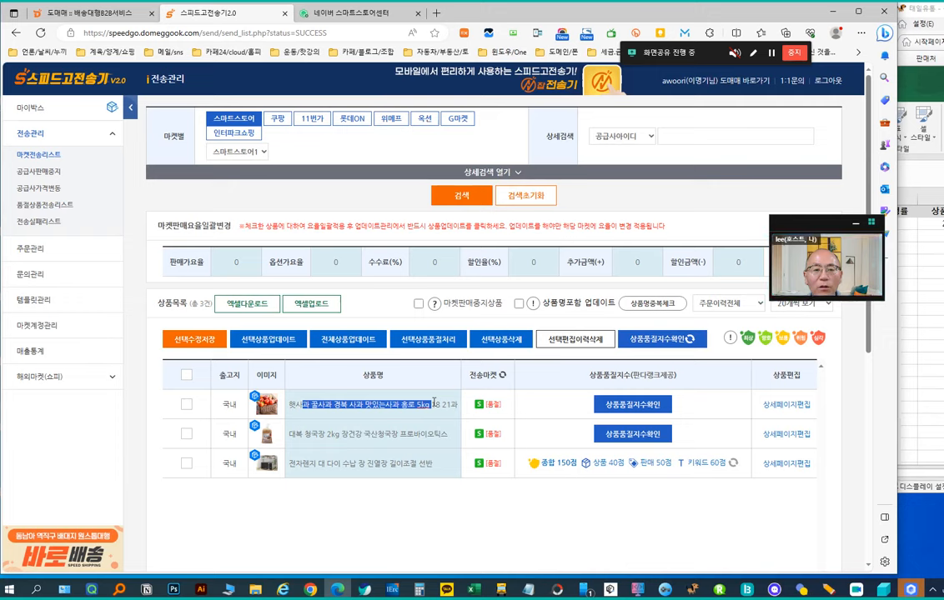
drag(447, 404, 289, 405)
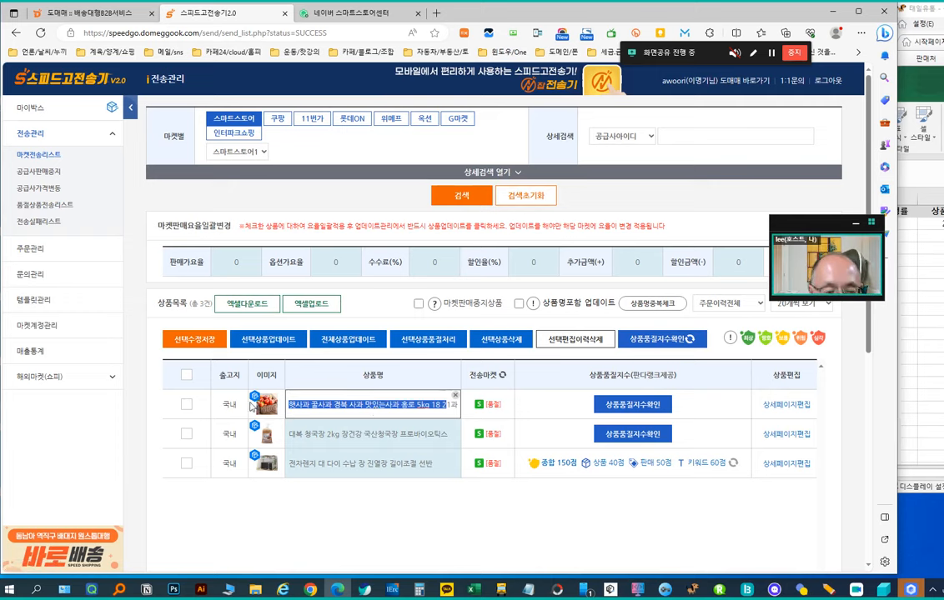
Step: Update the apple listing on 스마트스토어 from the transfer list, confirm the request and close the update result
click(186, 405)
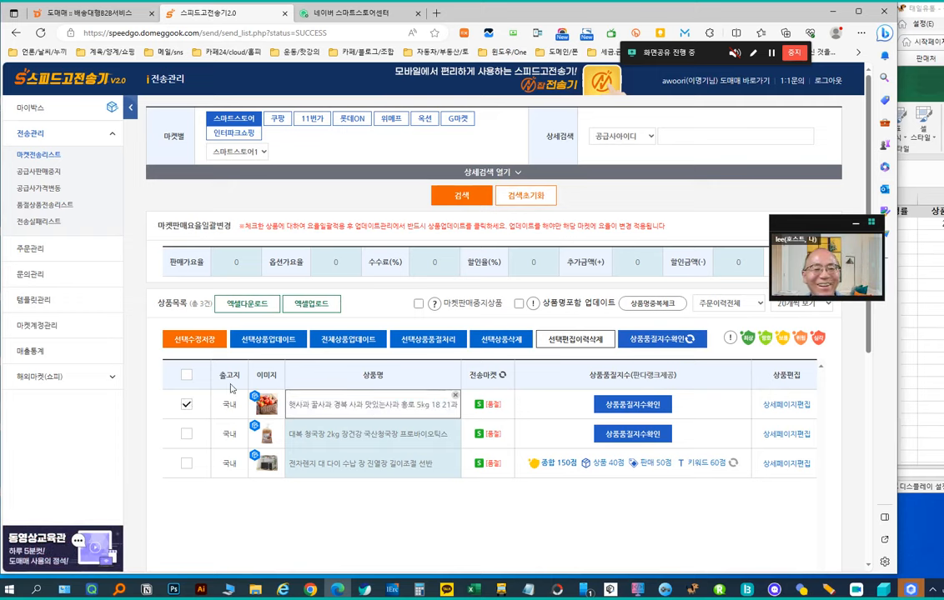
click(275, 341)
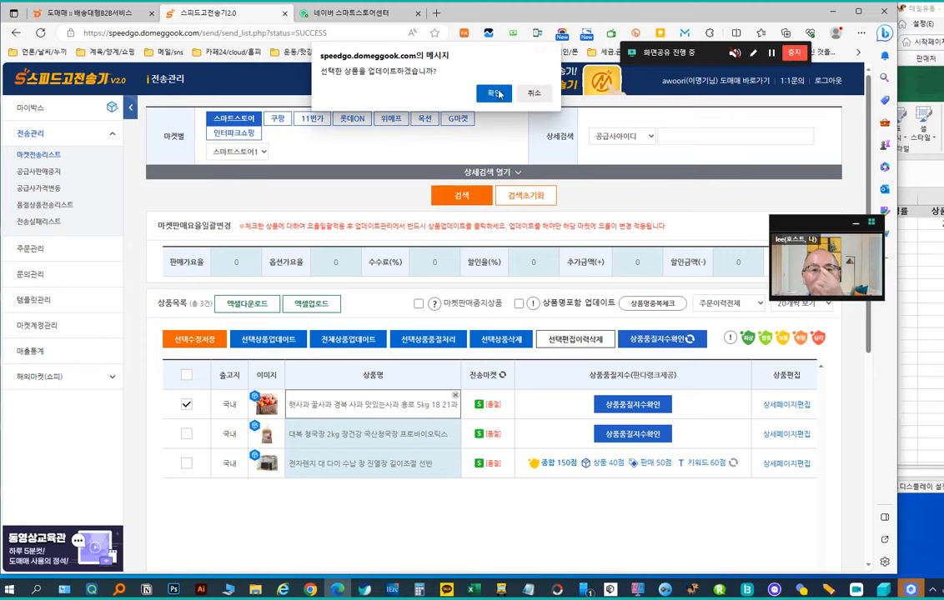
click(496, 94)
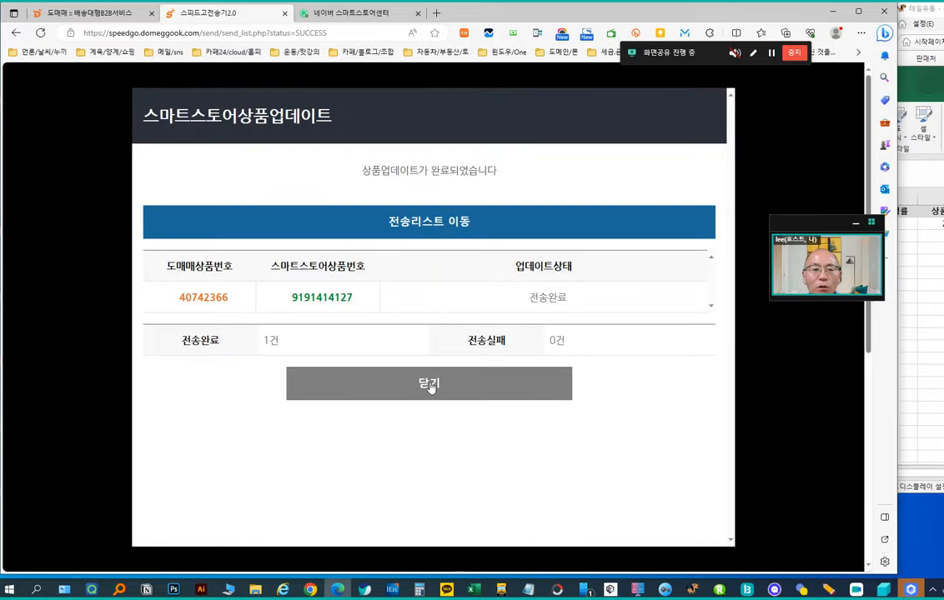
click(369, 389)
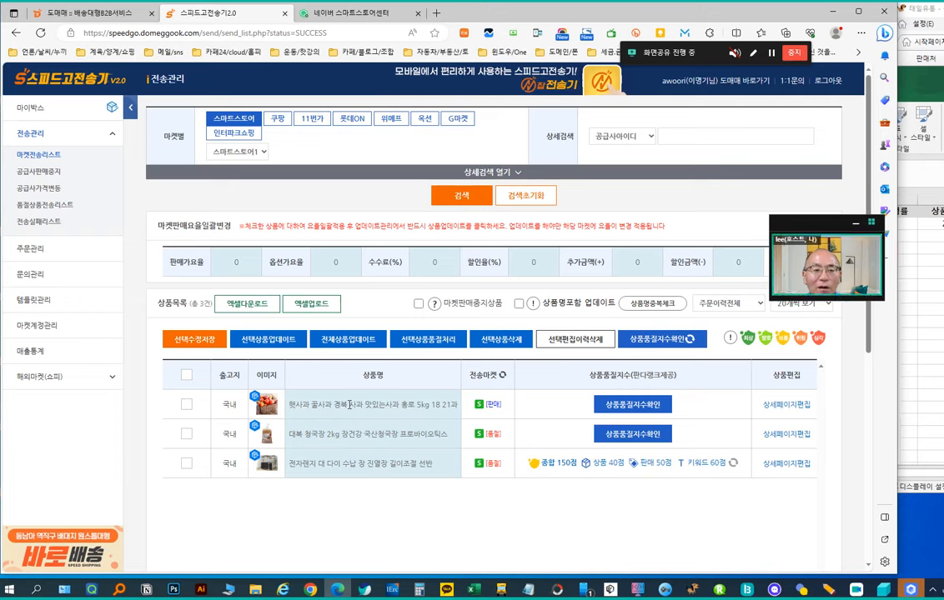
Step: Open the apple listing's 스마트스토어 page and check its product name, price, delivery information and detail description captions
drag(303, 404, 453, 406)
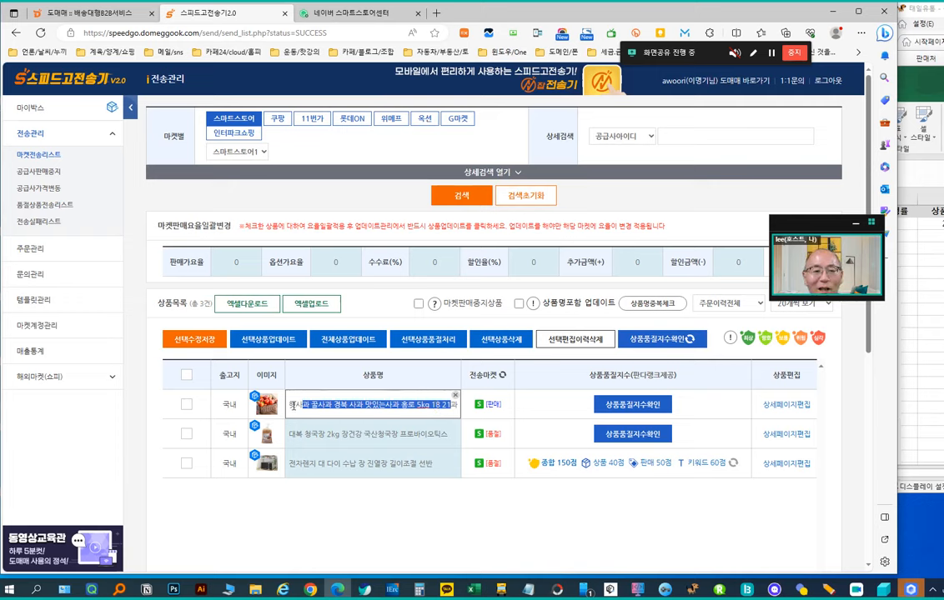
drag(293, 406, 417, 405)
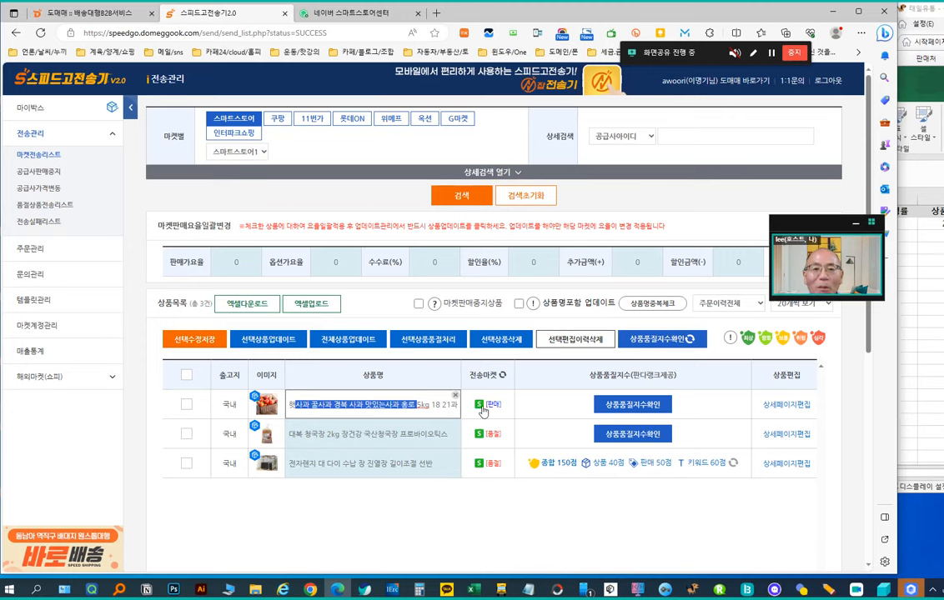
click(480, 406)
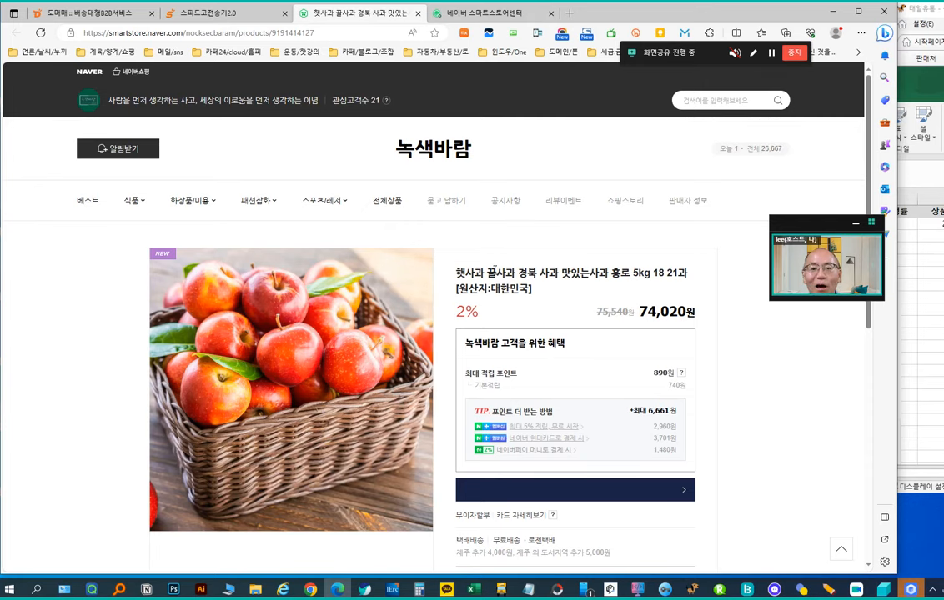
drag(487, 273, 659, 274)
scroll(437, 405, down, 3)
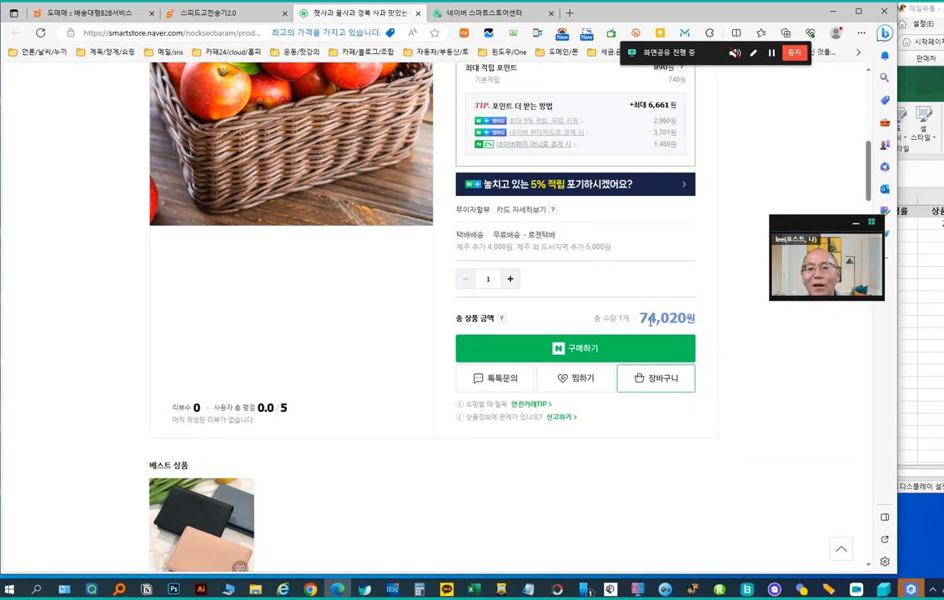
scroll(381, 407, down, 9)
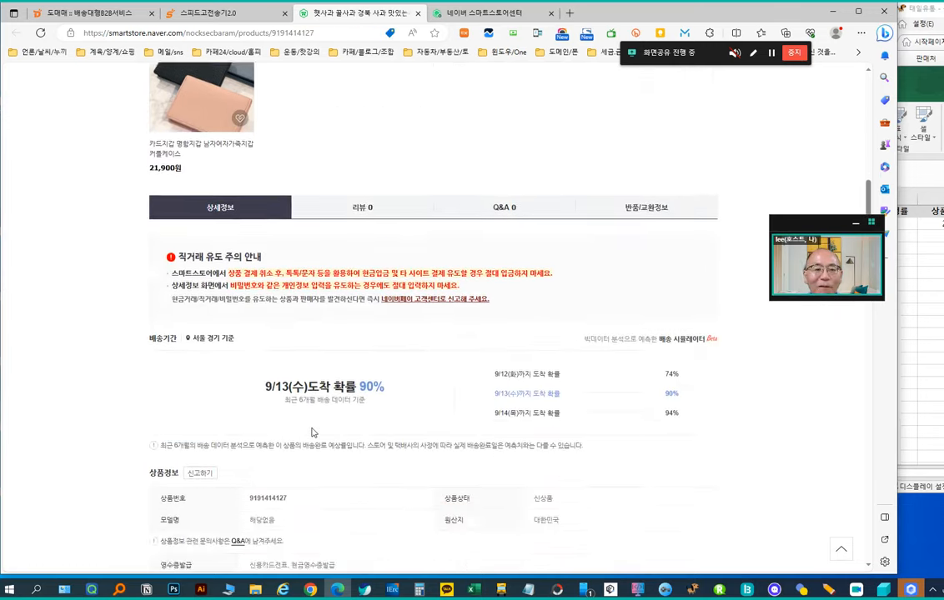
scroll(314, 432, down, 3)
scroll(312, 433, down, 6)
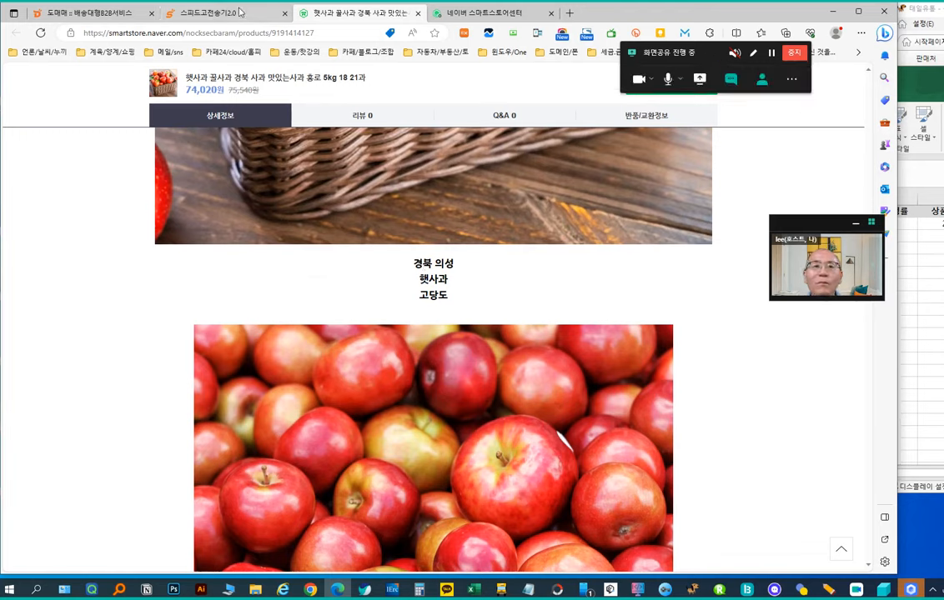
Step: Return to the transfer list and update the 청국장 and 전자렌지 대 listings on 스마트스토어, confirming the request
click(200, 13)
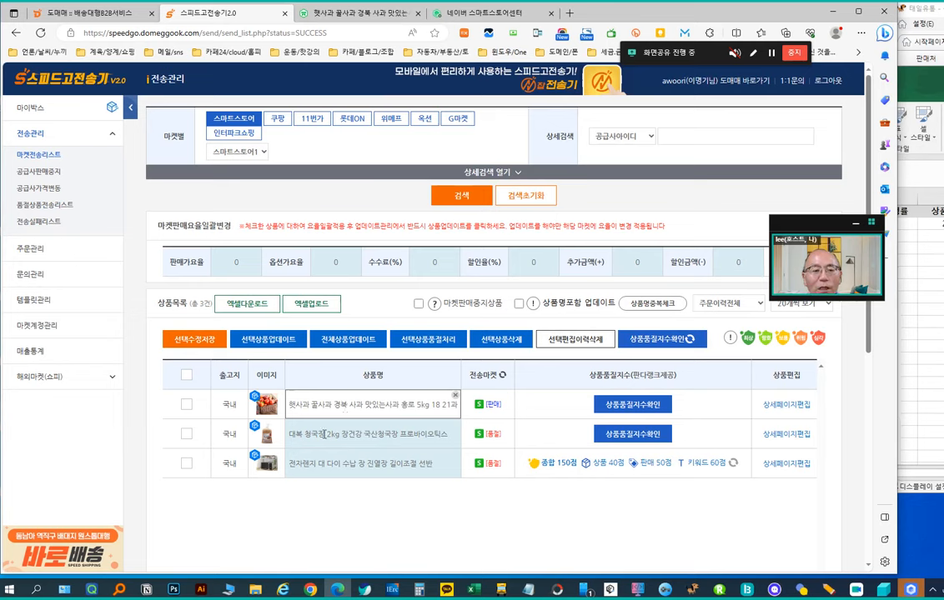
click(187, 434)
click(187, 467)
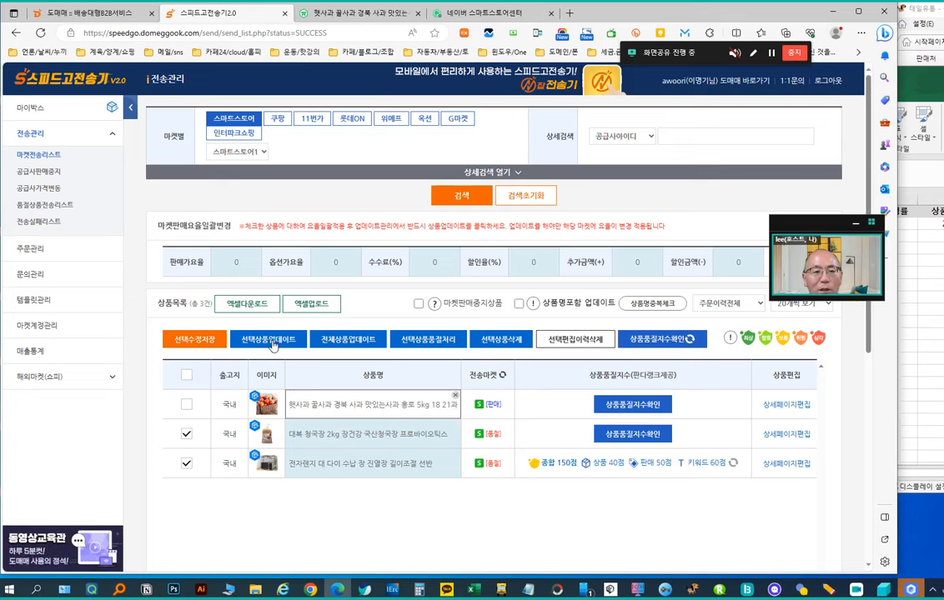
click(273, 340)
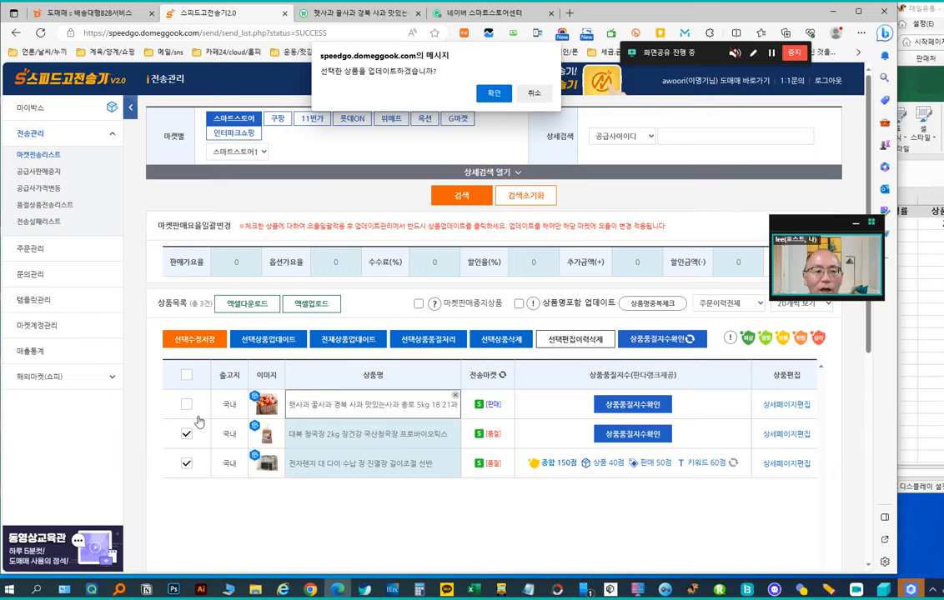
click(497, 93)
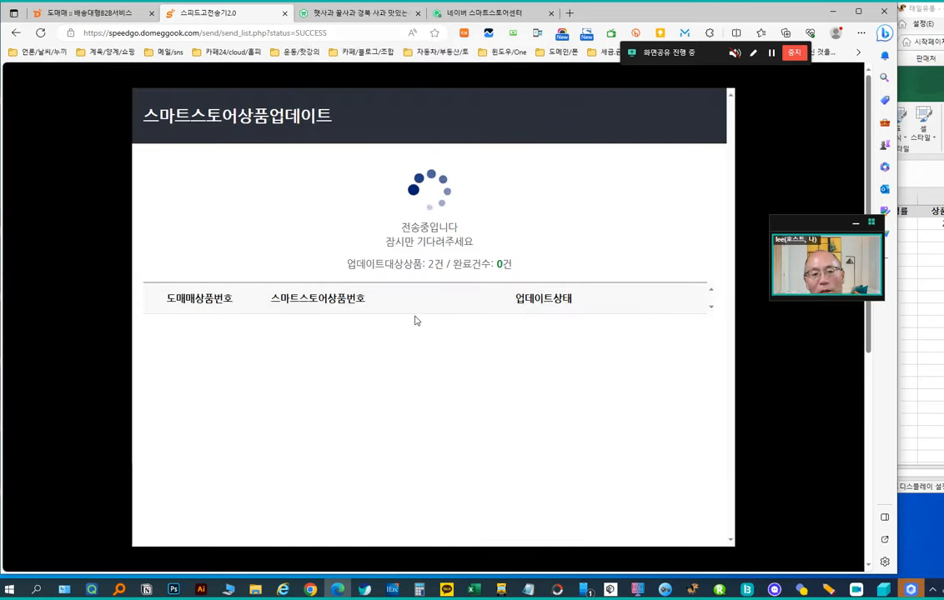
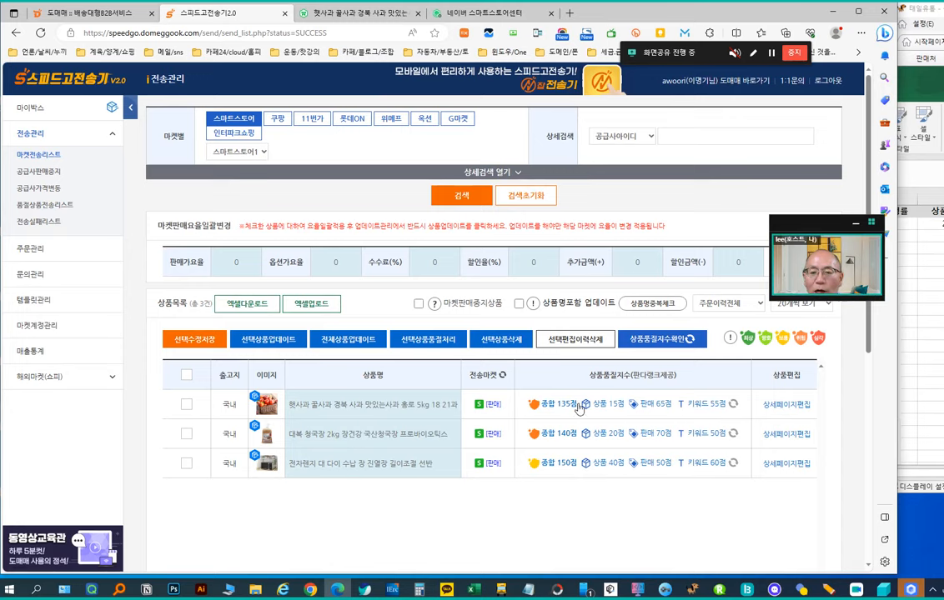
Step: Reopen the apple listing's detail page editor, compare its product name with the description heading and captions, and close it without edits
click(774, 404)
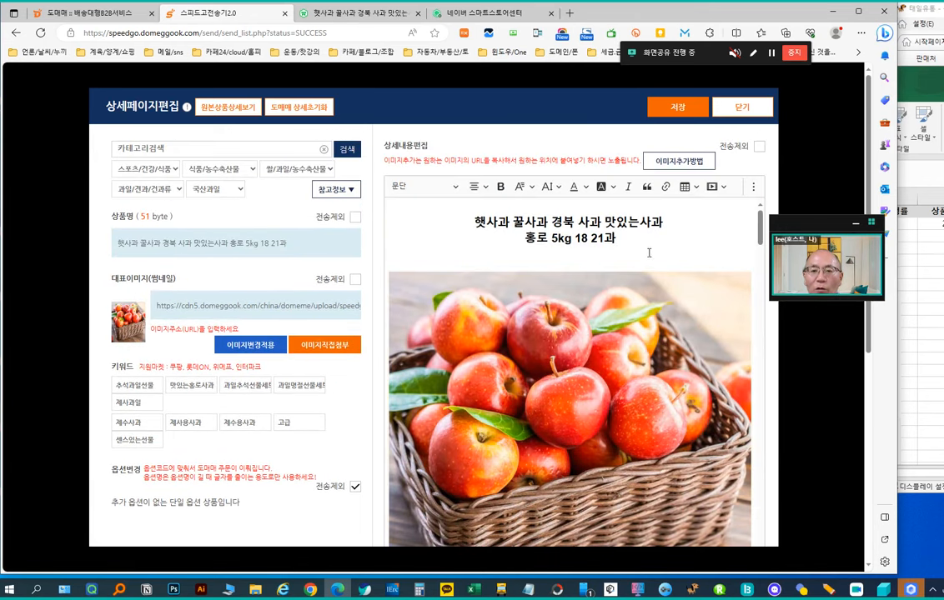
drag(649, 252, 498, 224)
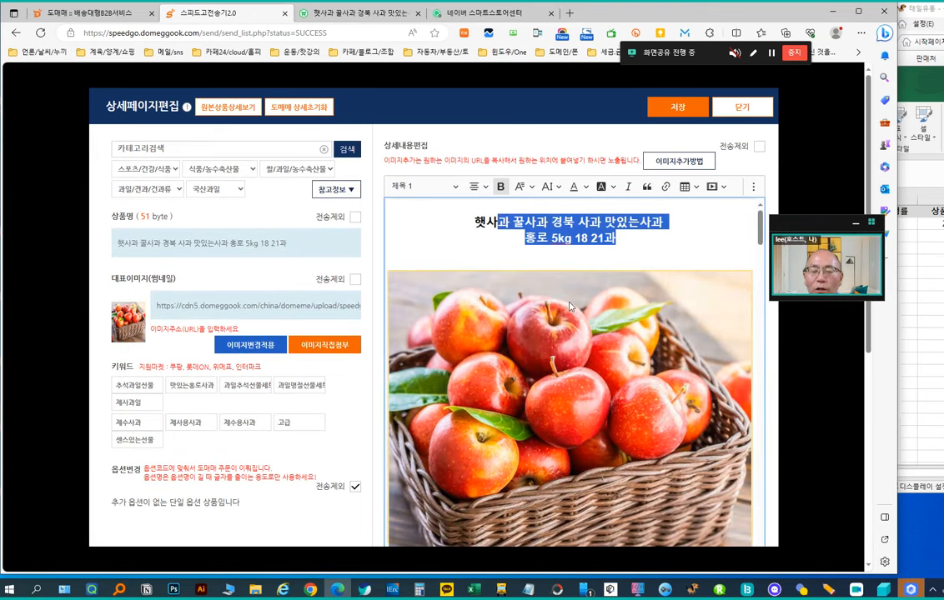
scroll(547, 323, down, 5)
drag(610, 451, 544, 424)
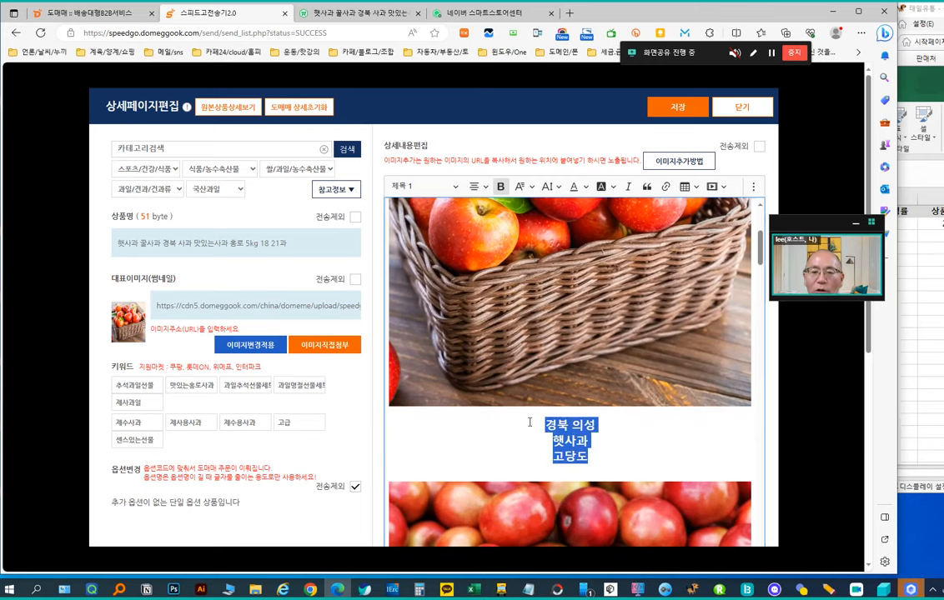
scroll(564, 292, up, 5)
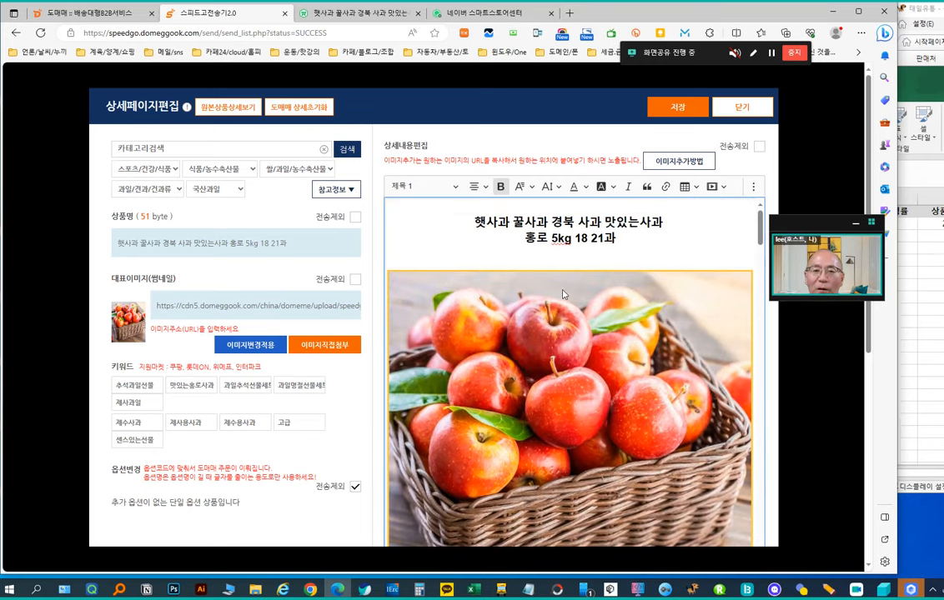
drag(618, 241, 449, 212)
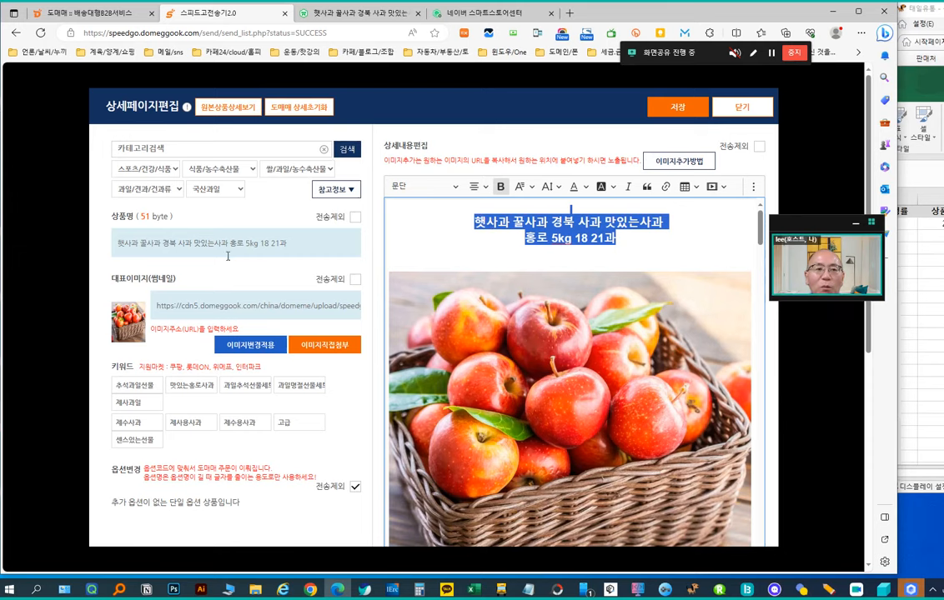
click(308, 242)
drag(309, 243, 80, 230)
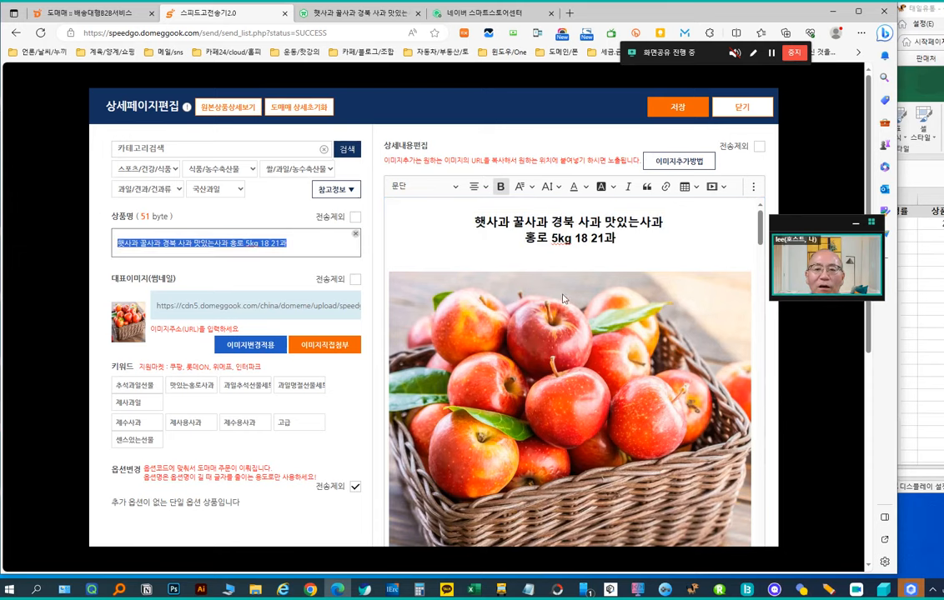
scroll(508, 319, down, 5)
drag(596, 400, 525, 364)
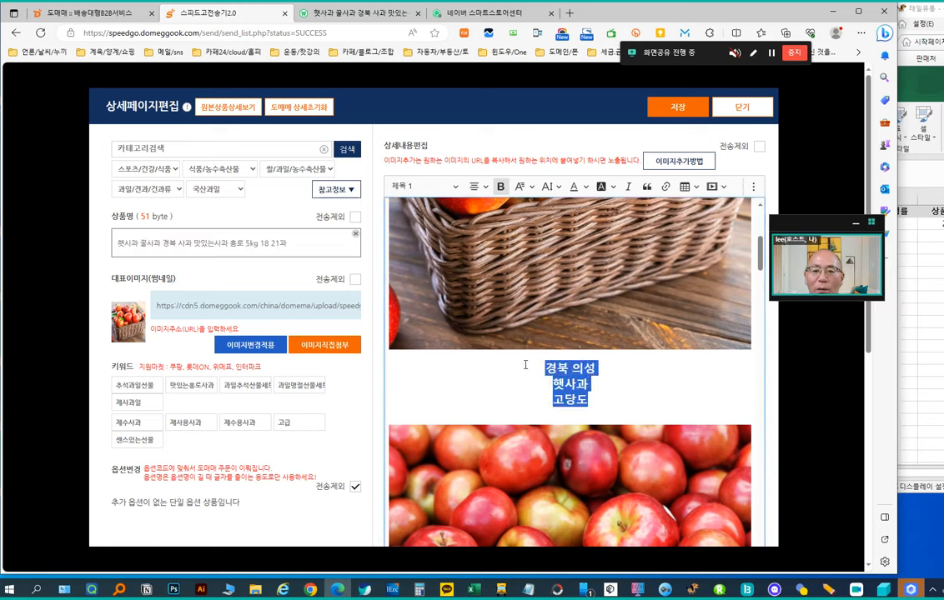
click(600, 389)
scroll(632, 396, down, 1)
click(633, 403)
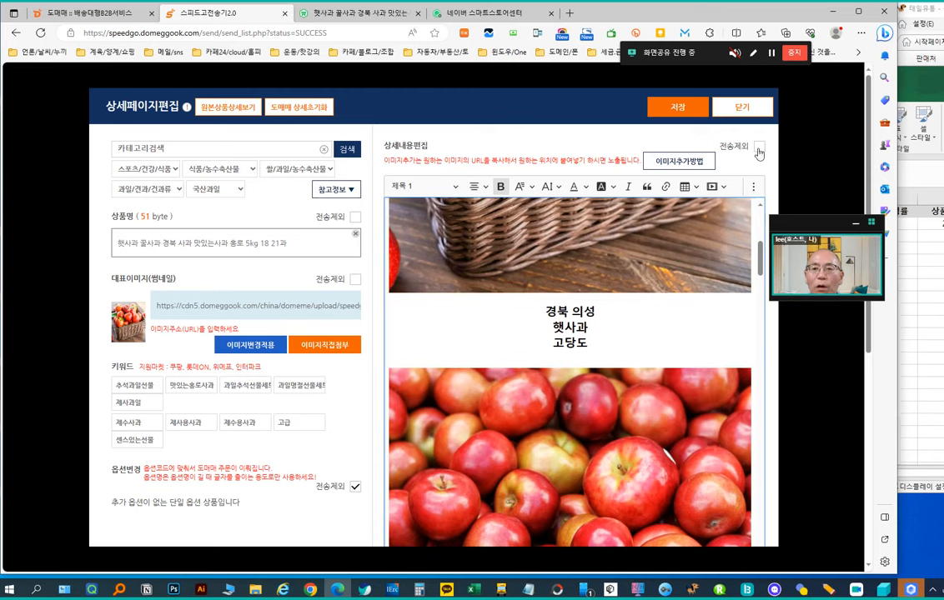
click(742, 109)
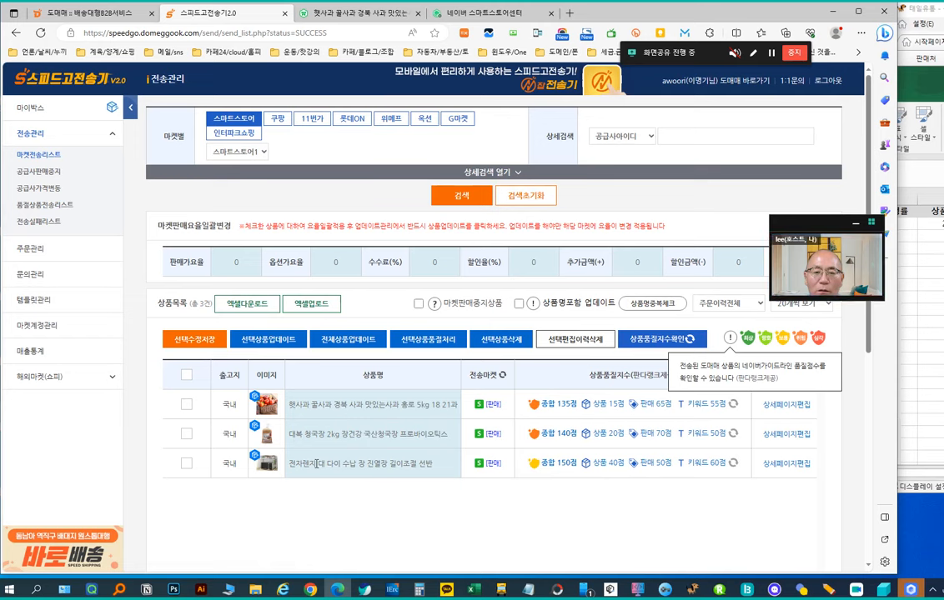
Step: Minimize the browser and close the workbook Pandarank_경북사과_2023-09-10.xlsx, saving its changes
click(830, 13)
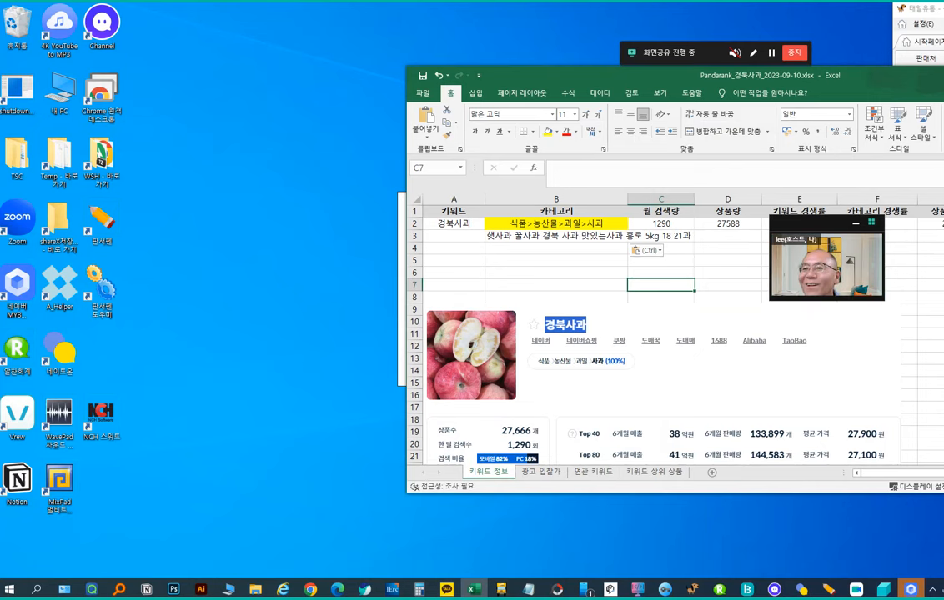
drag(838, 80, 561, 90)
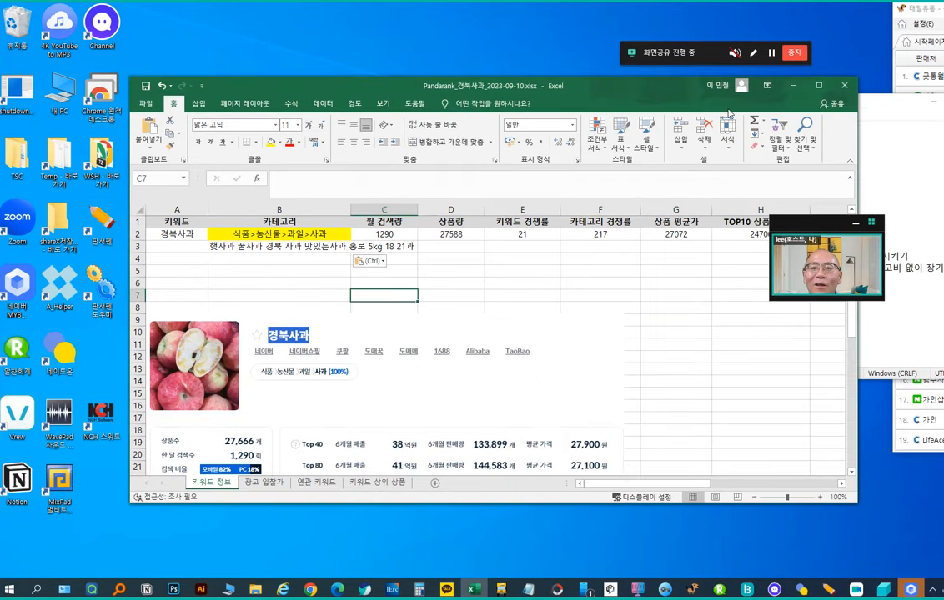
click(845, 87)
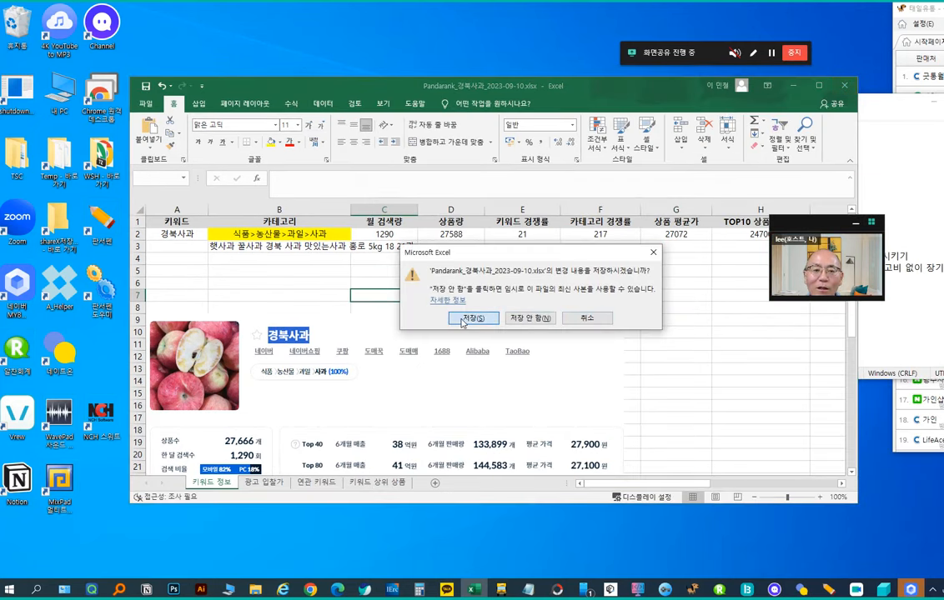
click(417, 282)
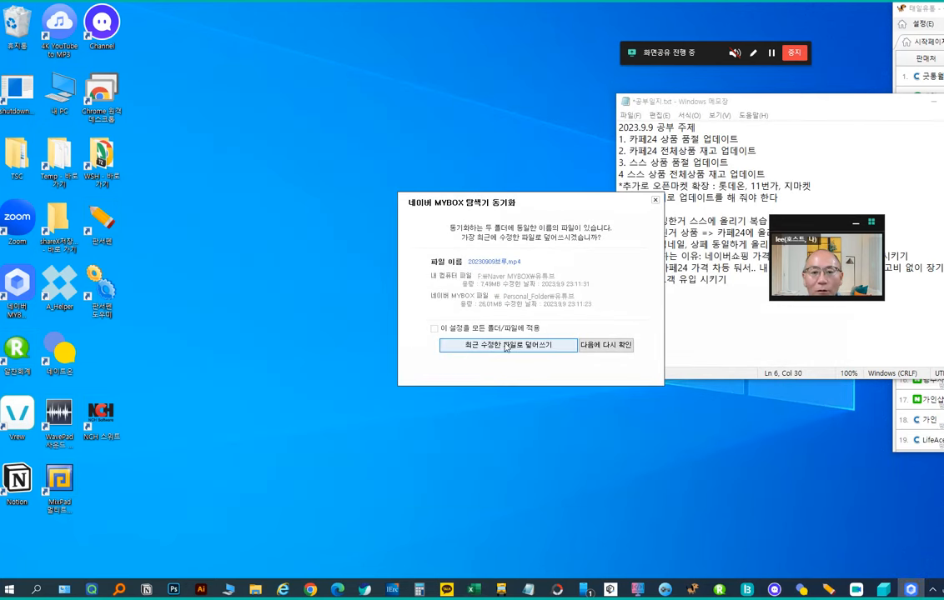
Step: Postpone the 네이버 MYBOX sync conflict and review the 공부일지.txt notes on 스스 stock updates and open-market expansion
click(610, 351)
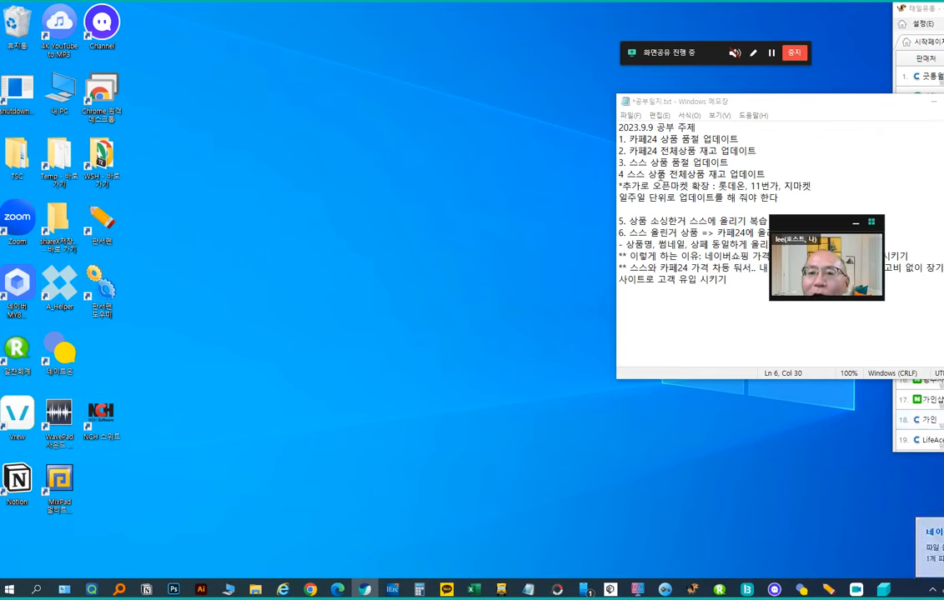
drag(657, 173, 748, 185)
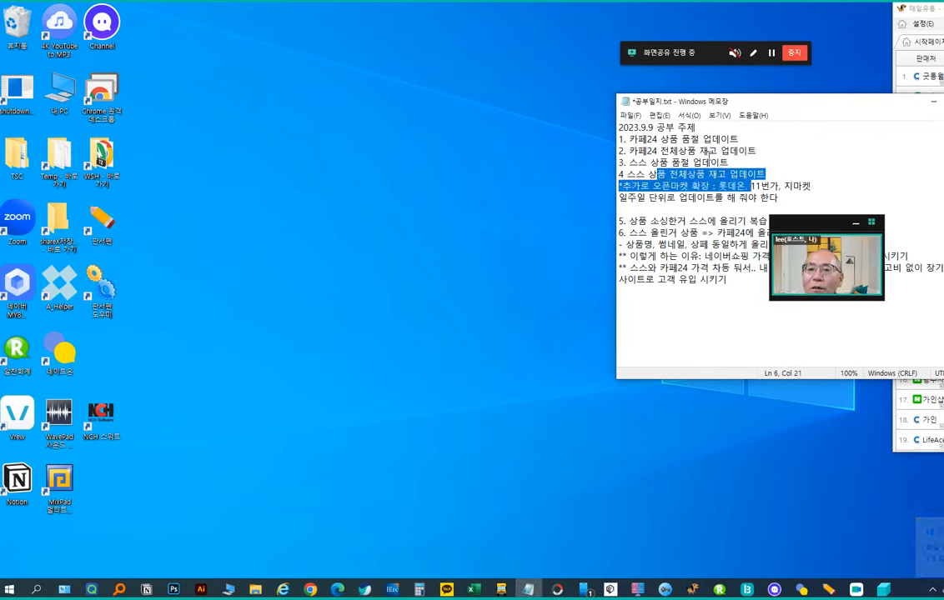
drag(707, 150, 750, 187)
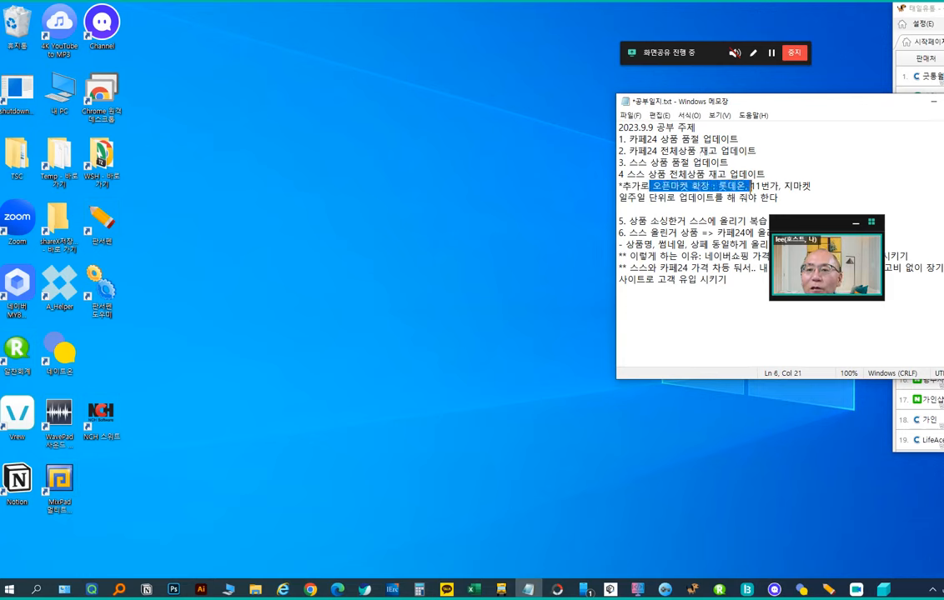
Step: Review the 공부일지.txt notes on weekly updates, listing sourced products on 스스, and uploading the same products to 카페24
drag(676, 198, 758, 198)
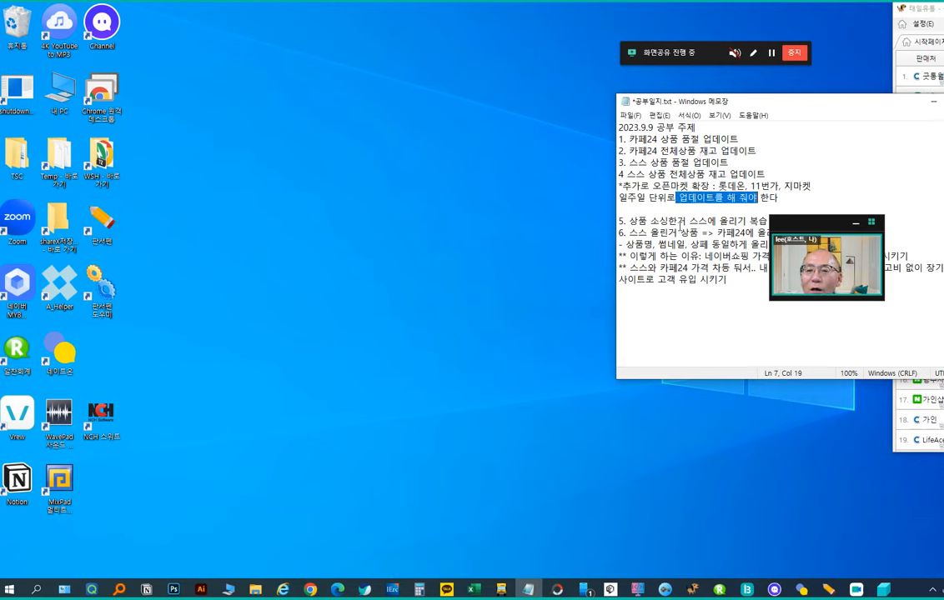
drag(702, 99, 503, 89)
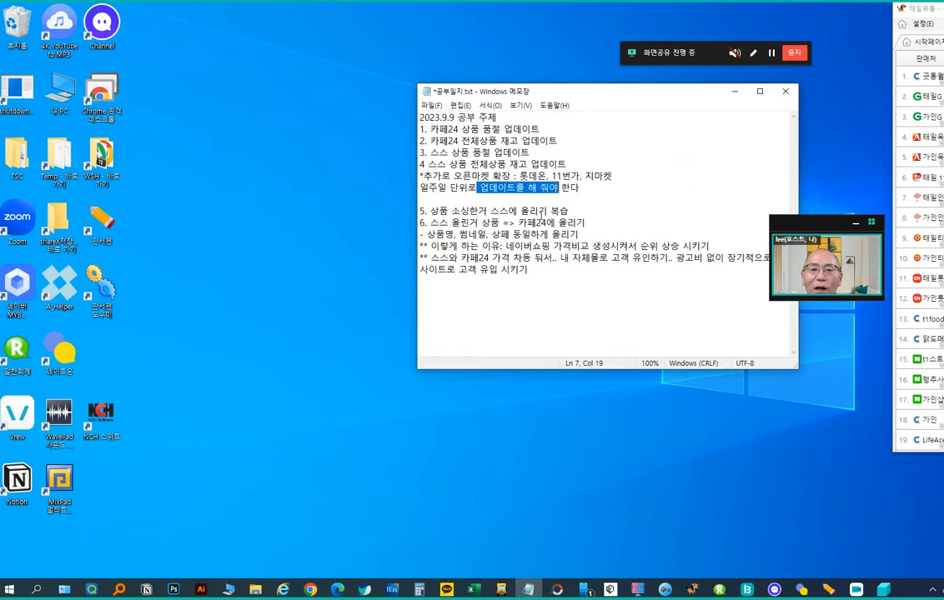
mouse_move(451, 211)
mouse_down()
mouse_move(551, 211)
mouse_move(452, 211)
mouse_up()
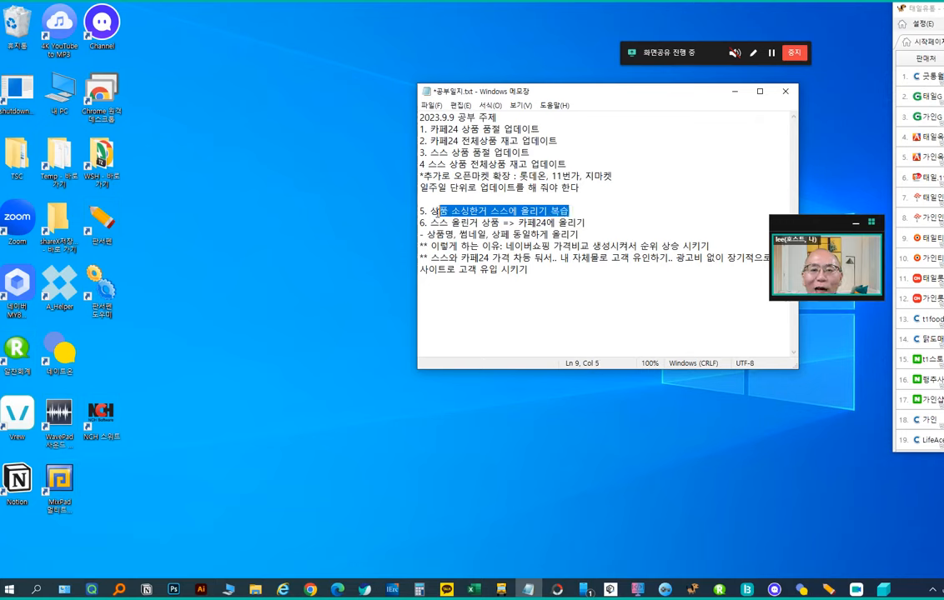
drag(612, 222, 441, 223)
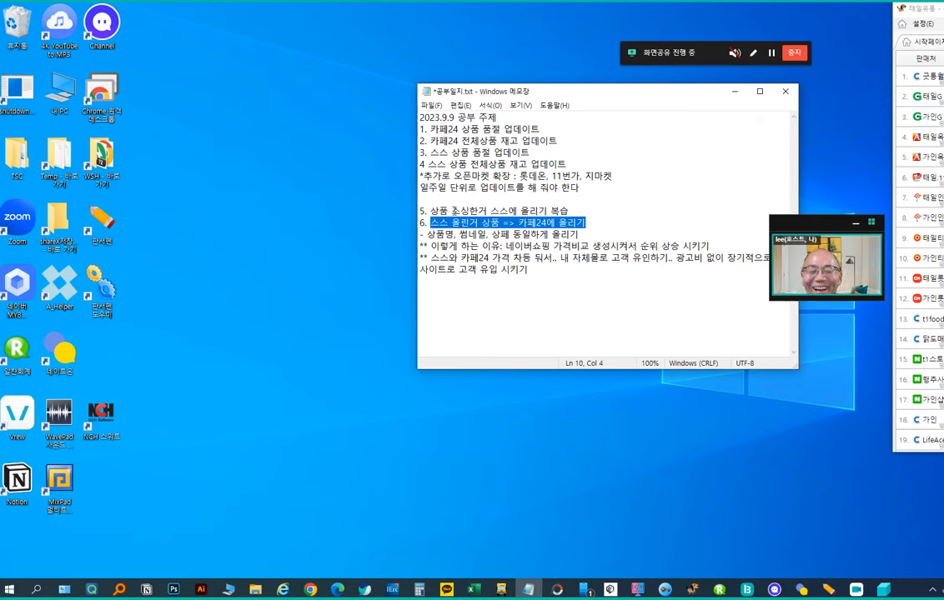
click(454, 211)
drag(450, 223, 567, 226)
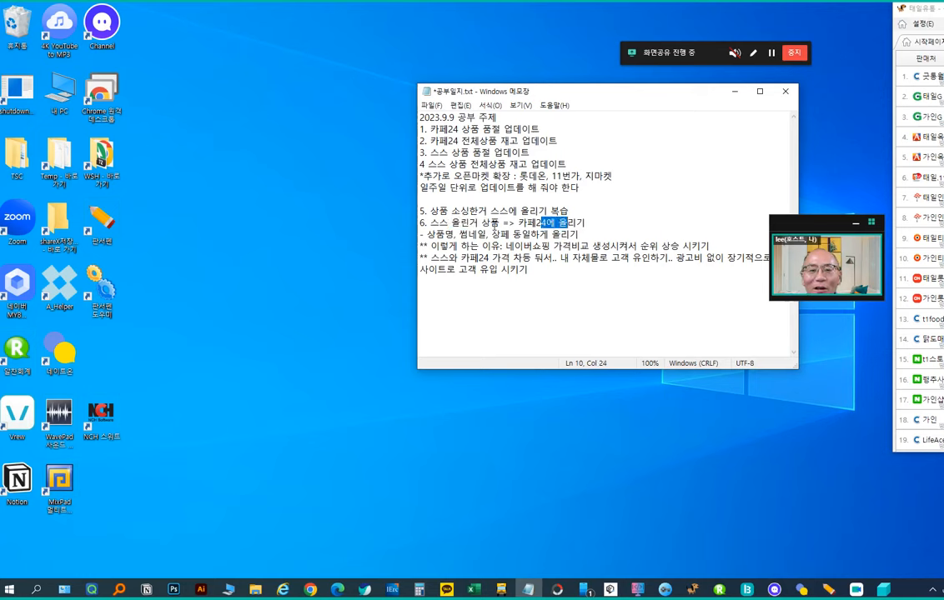
drag(490, 223, 500, 268)
click(536, 283)
click(509, 236)
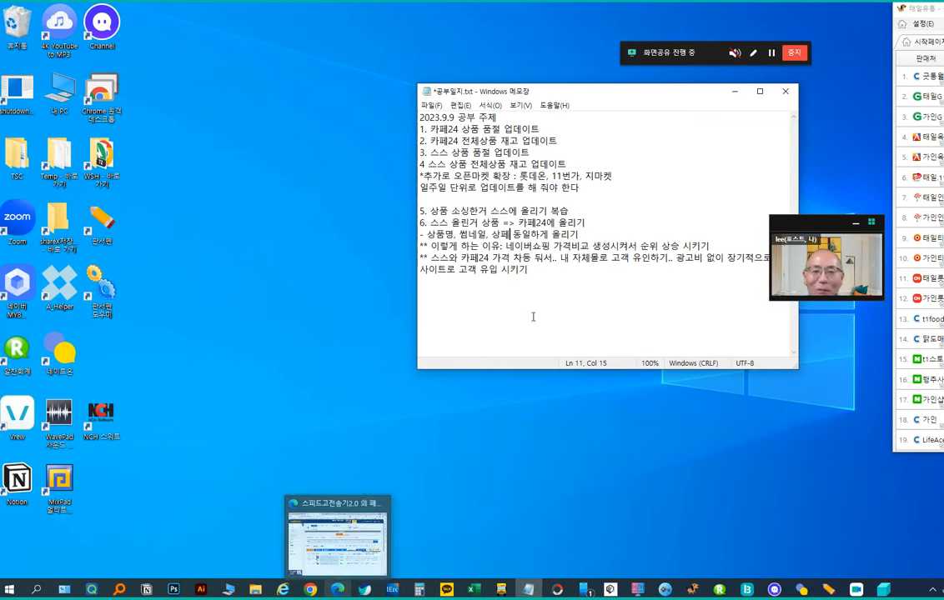
drag(652, 84, 763, 84)
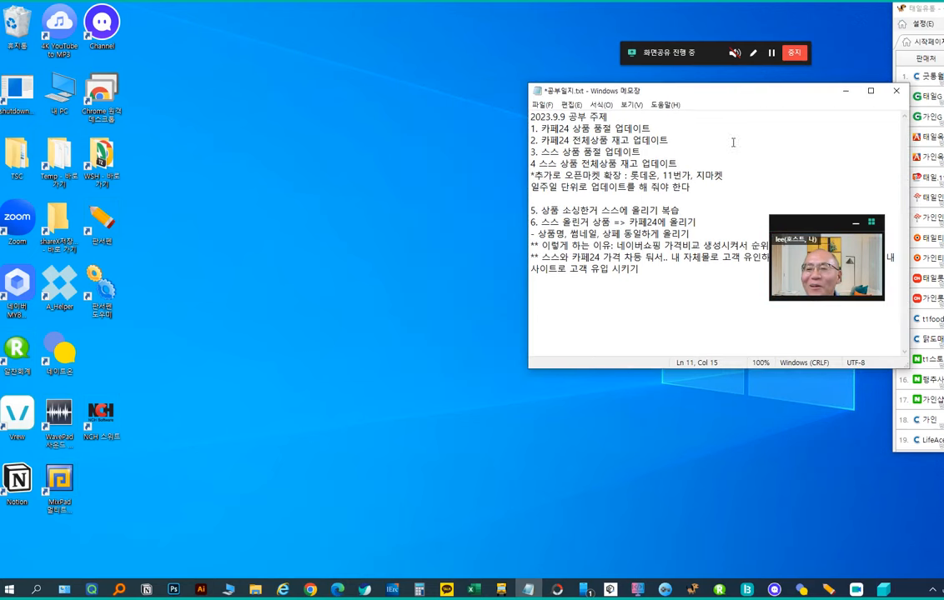
Step: Return to the browser's transfer list, inspect the apple listing's product name and detail page editor, and close the editor without edits
click(337, 589)
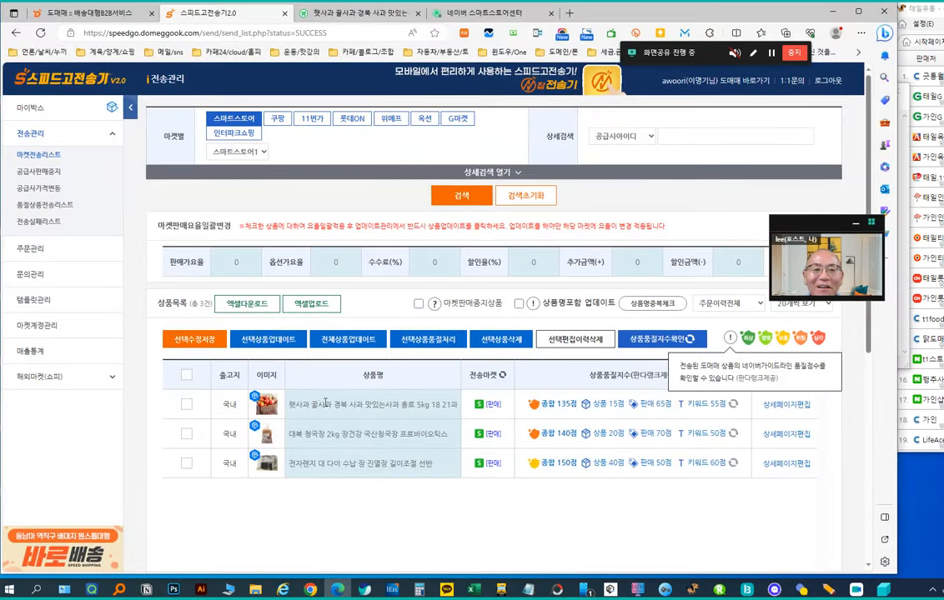
click(318, 408)
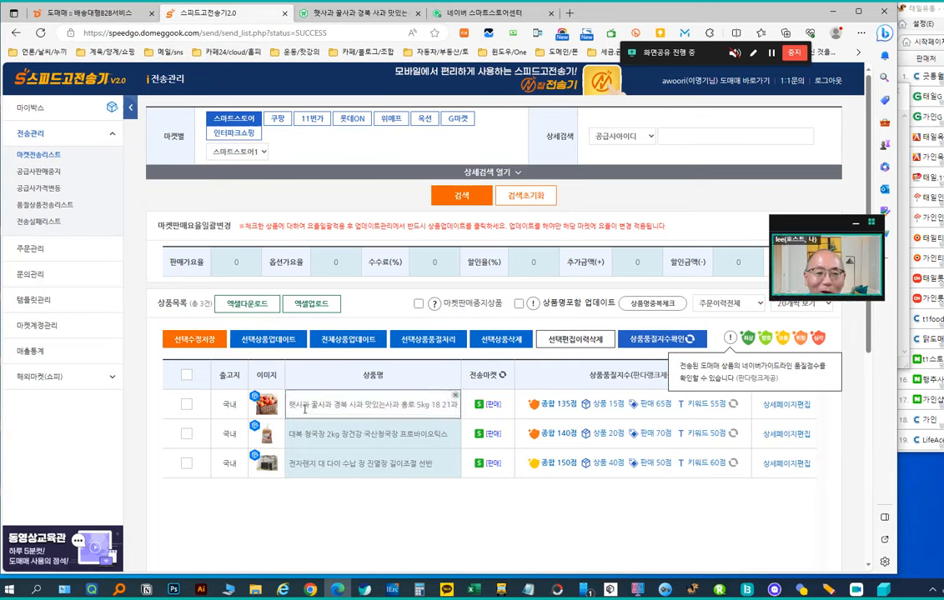
drag(297, 407, 351, 404)
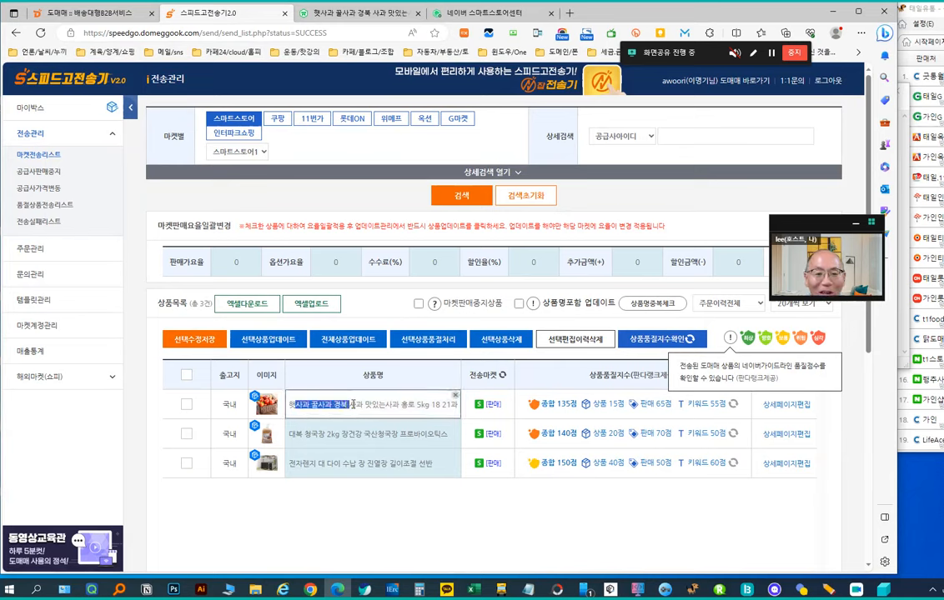
click(793, 407)
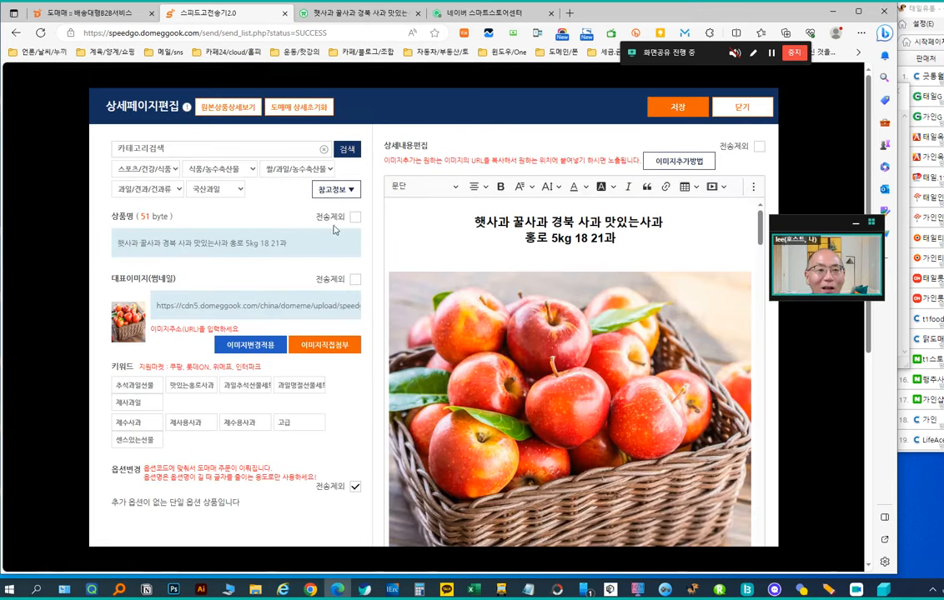
click(727, 111)
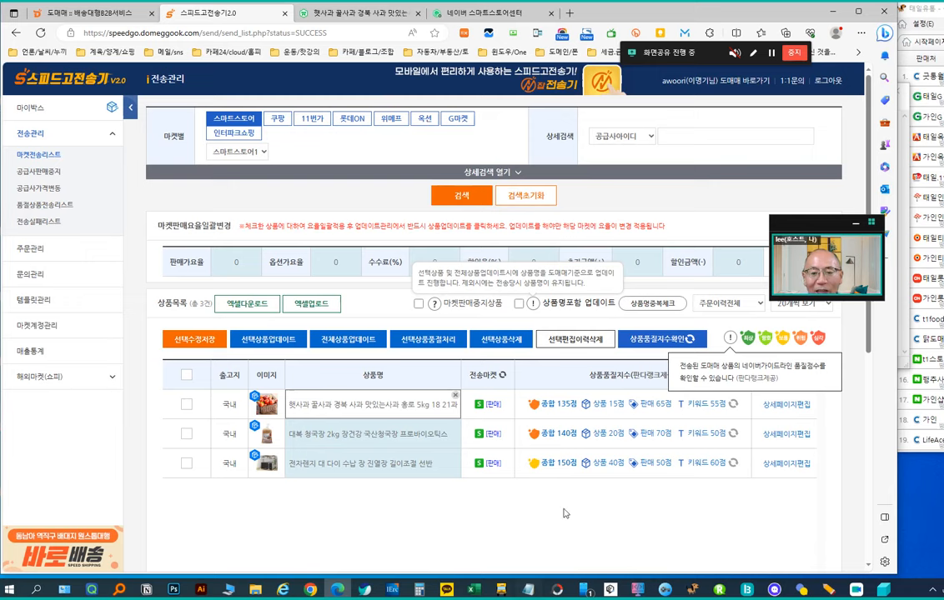
Step: Open the apple listing's original 도매매 product details and copy its product number, 40742366
scroll(533, 504, down, 2)
scroll(565, 513, down, 1)
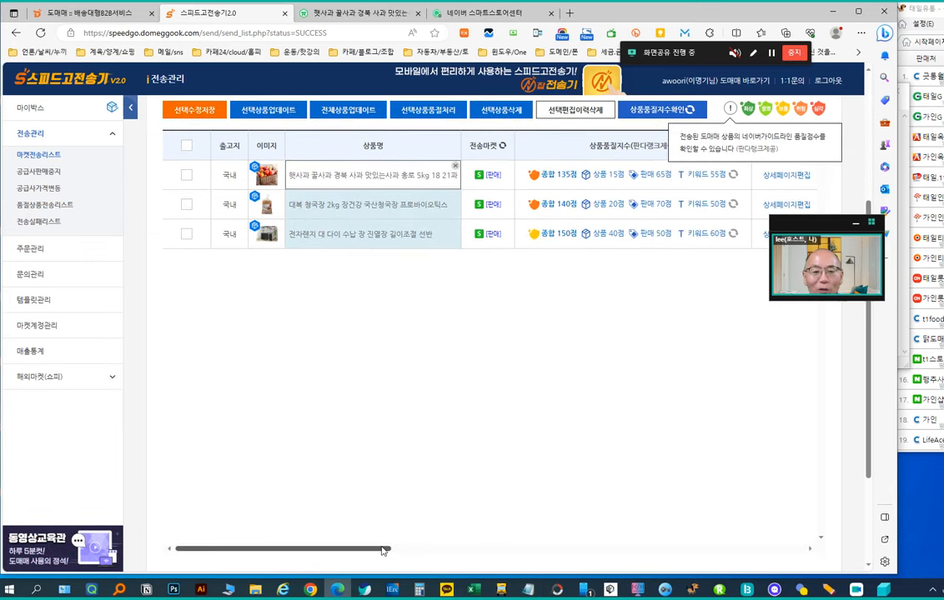
drag(386, 552, 211, 542)
scroll(246, 308, up, 2)
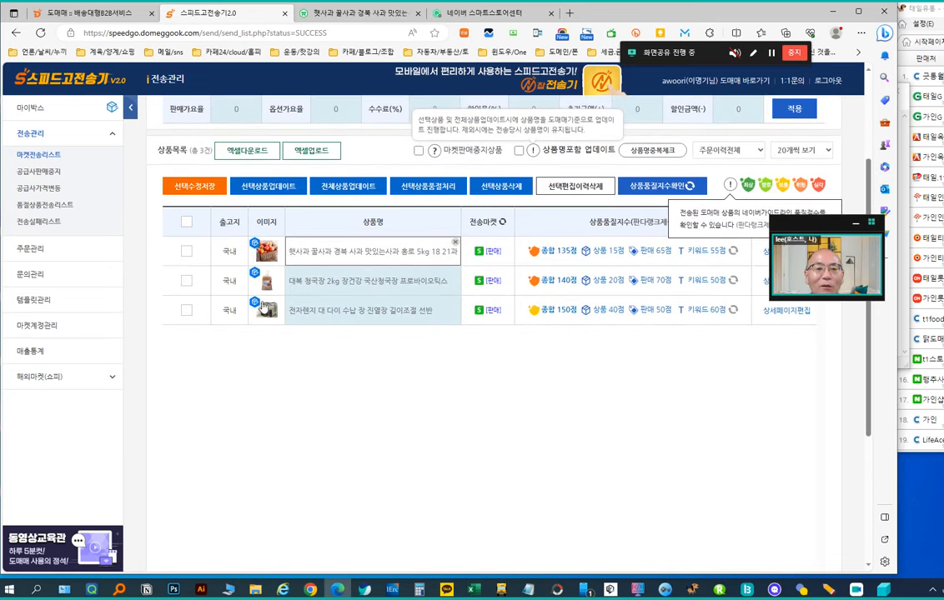
click(266, 251)
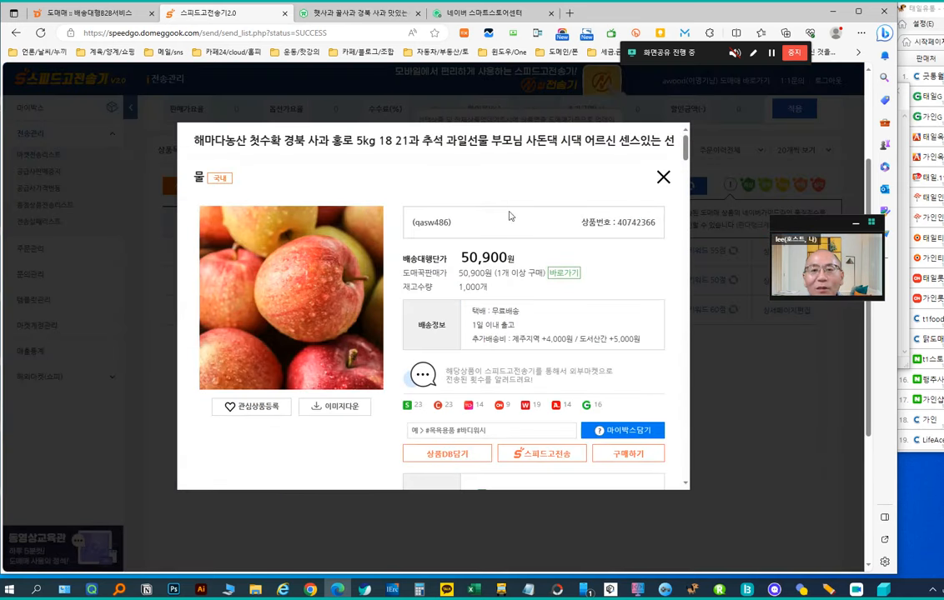
double_click(637, 223)
key(ctrl+c)
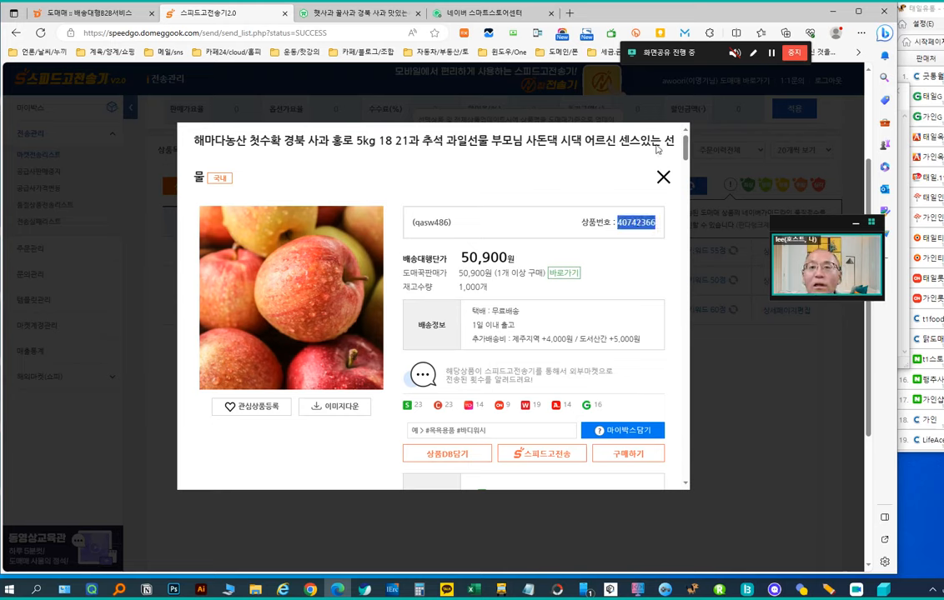
Step: Open the bookmarked Cafe24 EC호스팅 site in place of the 스마트스토어센터 page and log in as 대표운영자 with the saved credentials
click(113, 19)
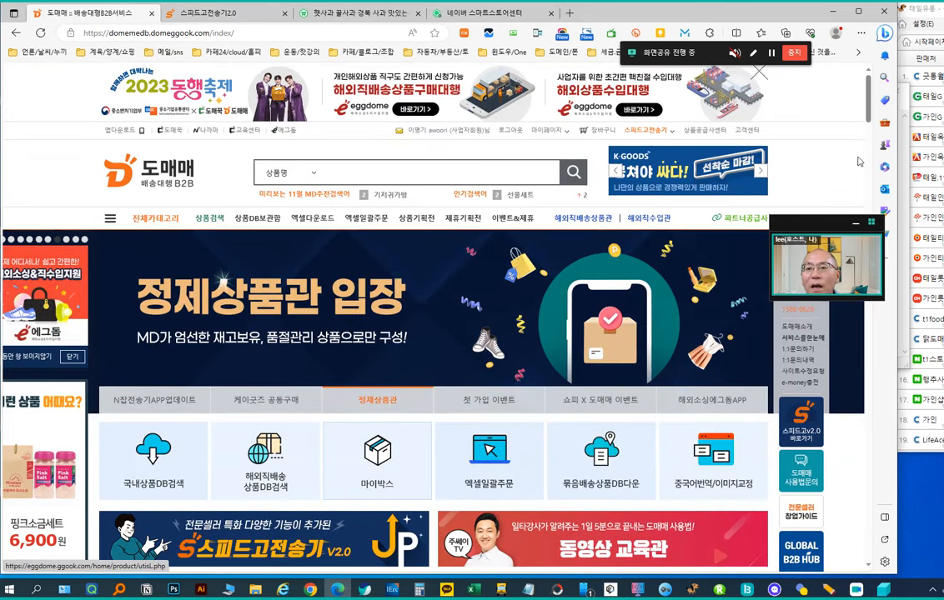
click(480, 13)
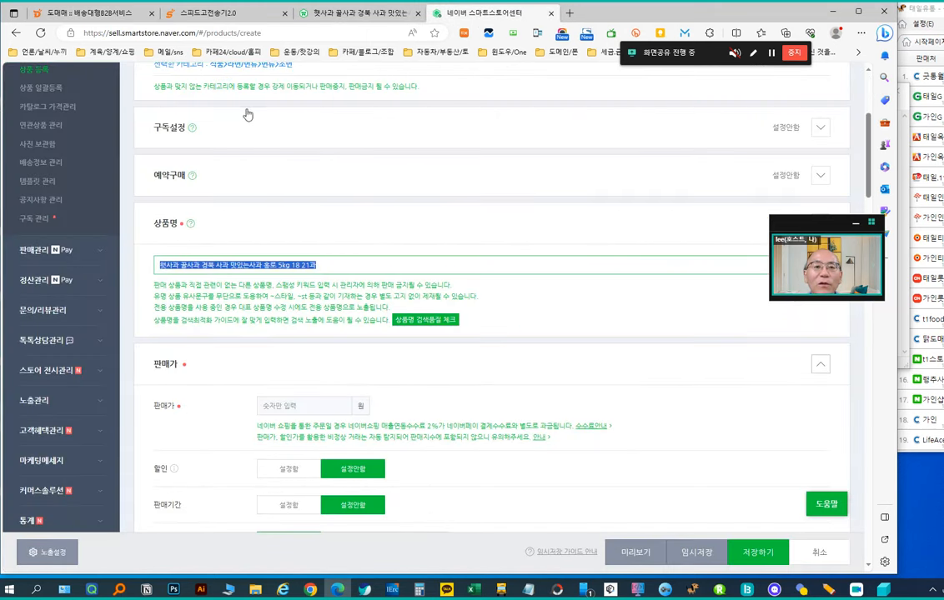
click(227, 51)
mouse_move(440, 88)
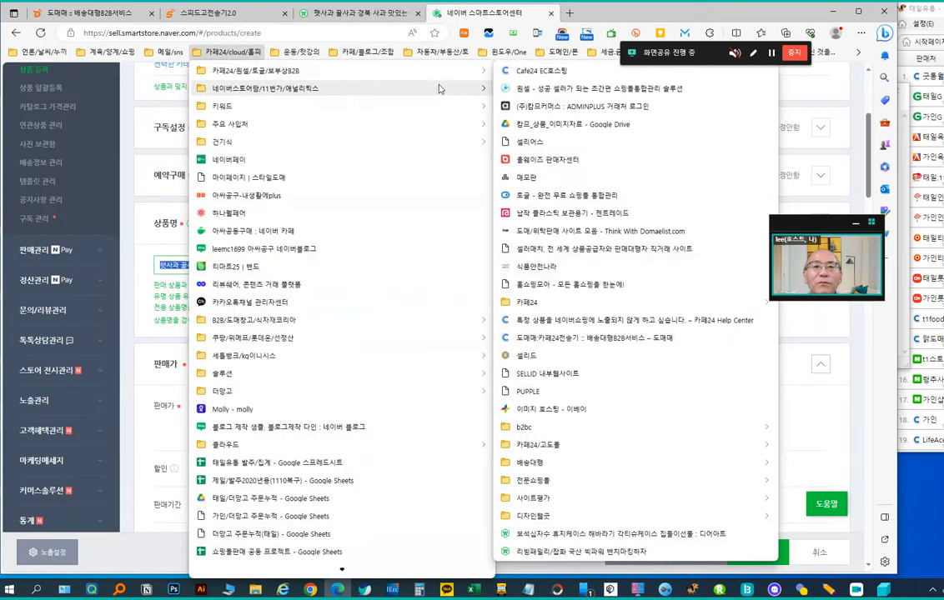
click(533, 71)
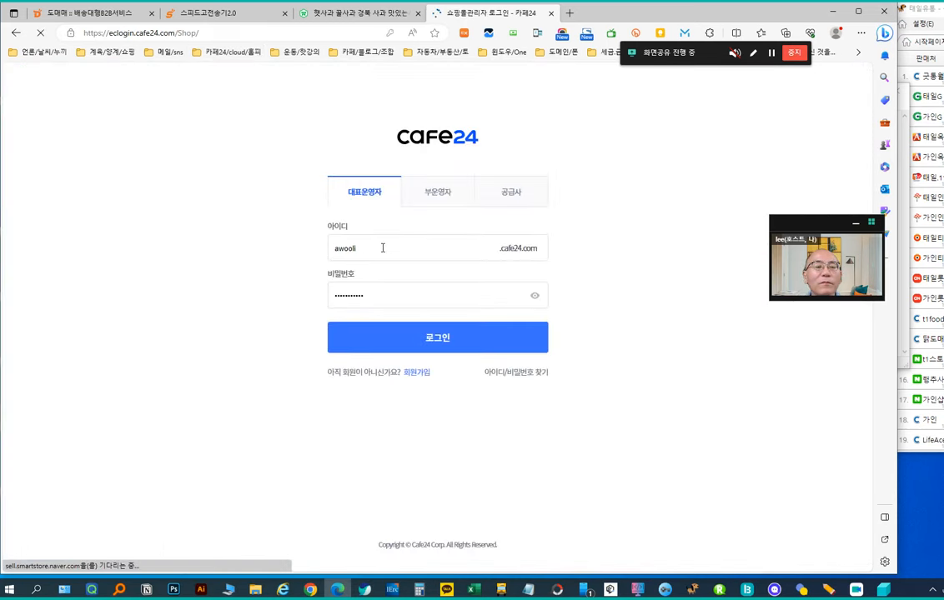
click(411, 341)
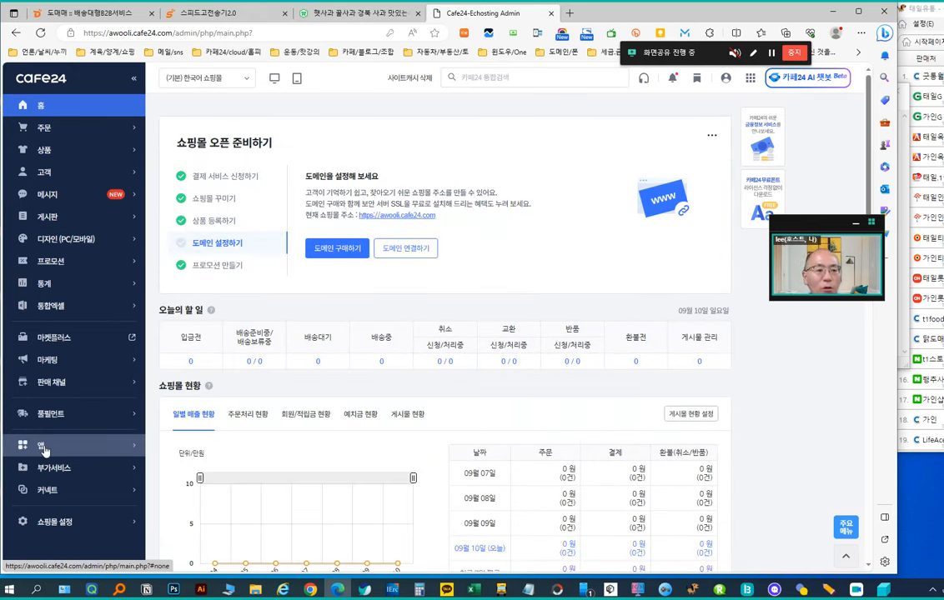
Step: Open the 도매매 B2B app from the installed Cafe24 apps and log in with the saved credentials
click(40, 447)
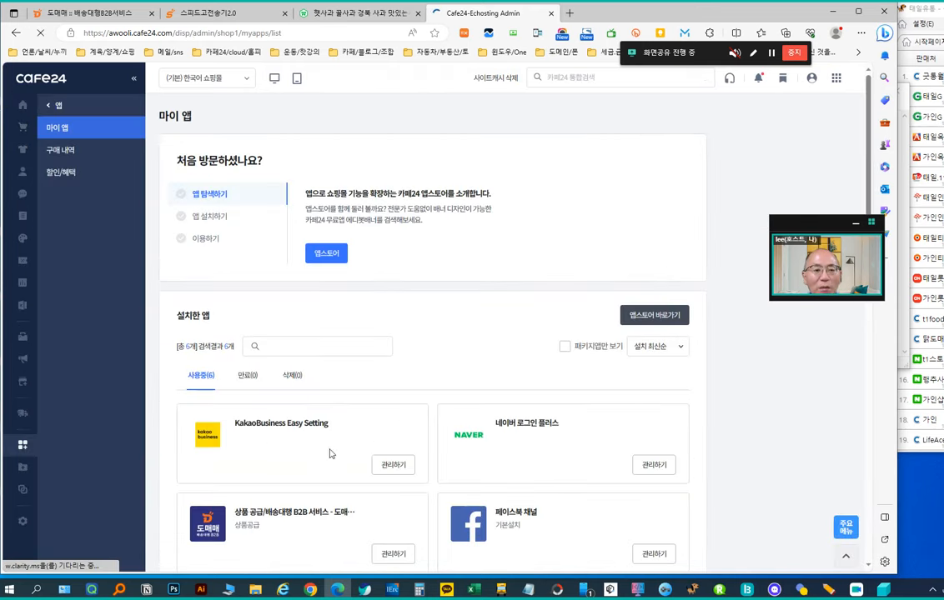
click(243, 517)
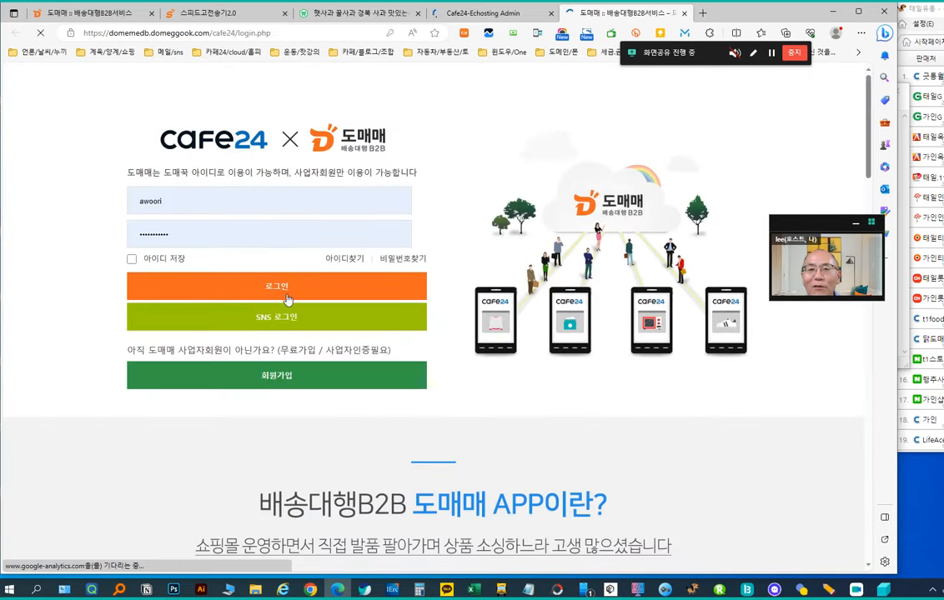
click(281, 296)
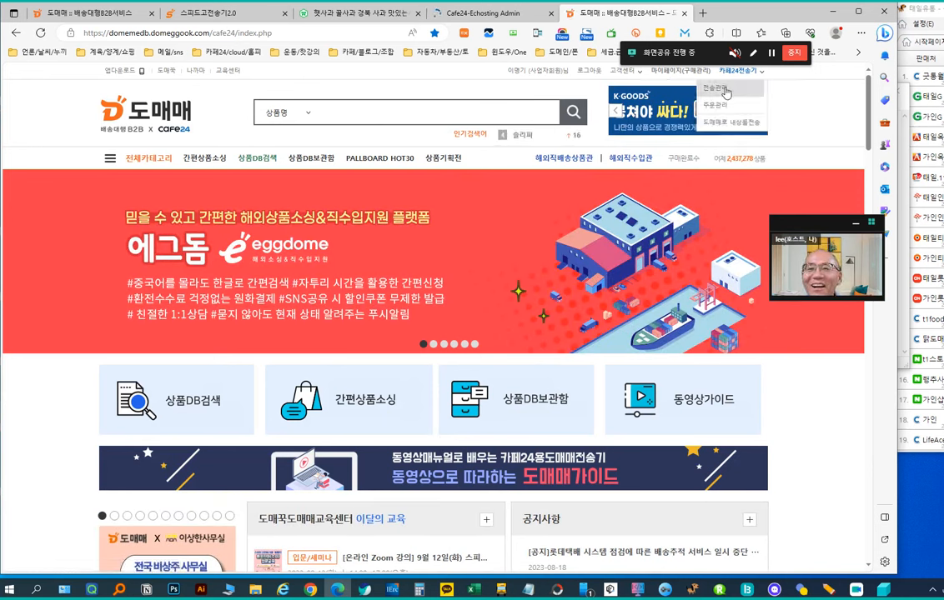
Step: Open the 카페24전송기 transfer management page and search its transferred products for 도매매상품번호 40742366
mouse_move(737, 78)
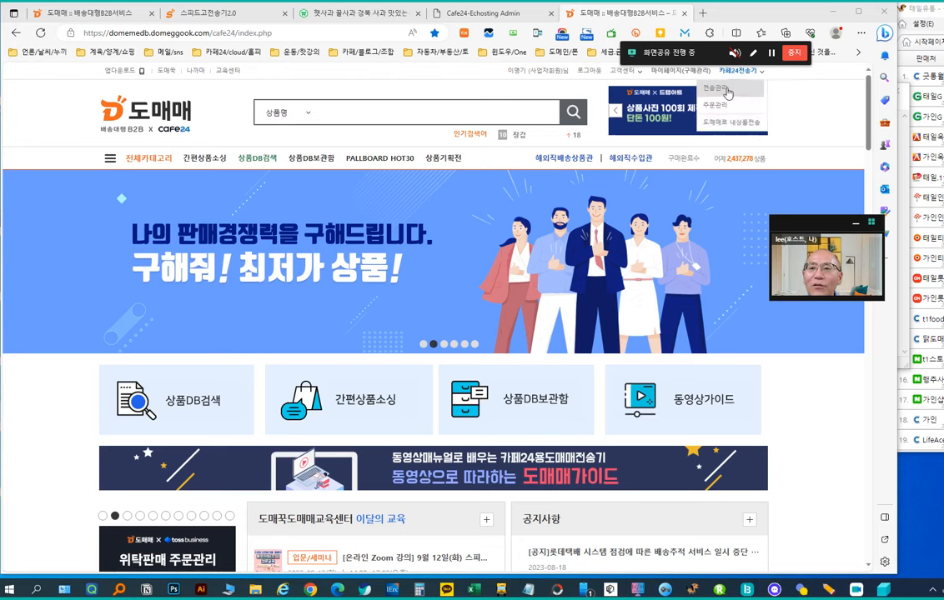
click(715, 88)
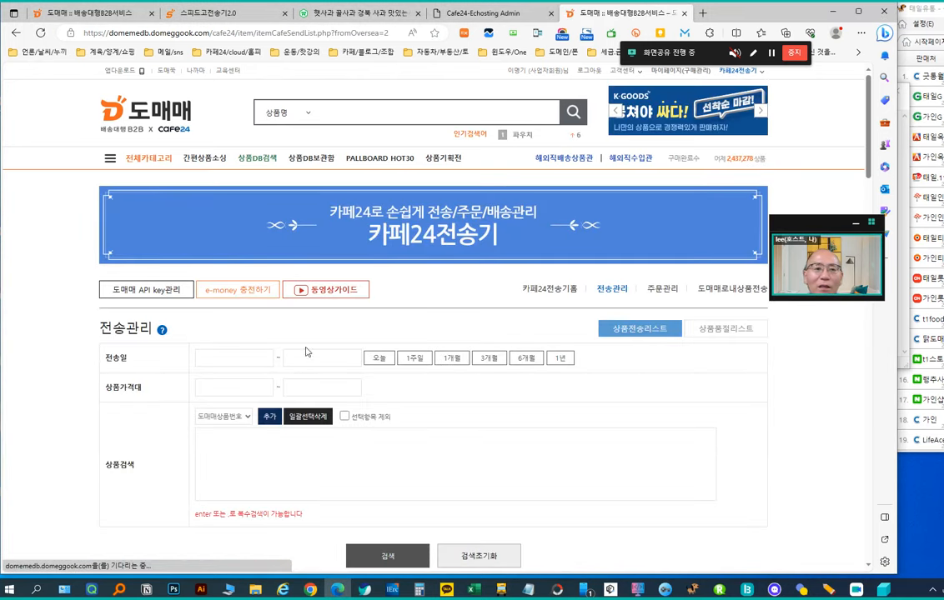
scroll(161, 445, down, 4)
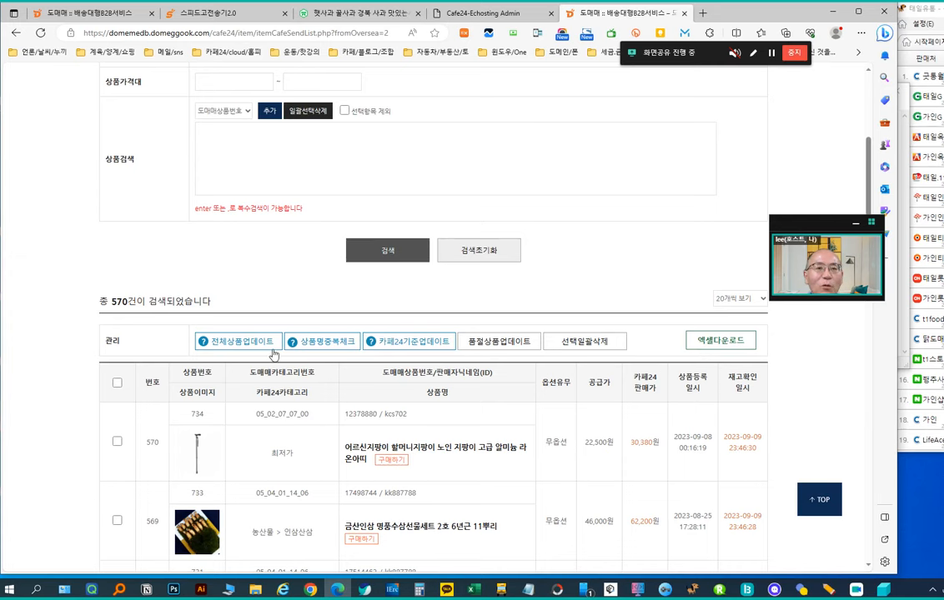
scroll(273, 354, up, 4)
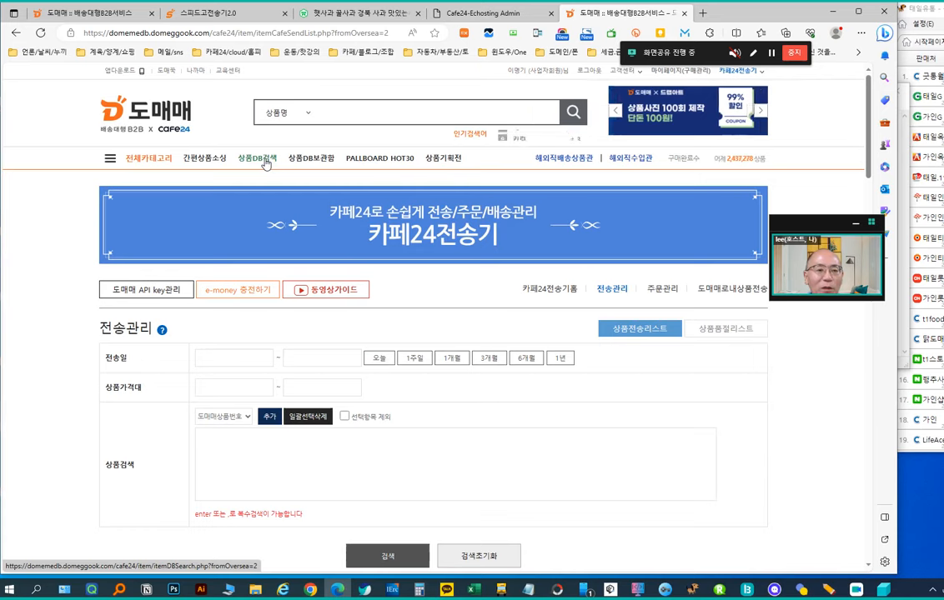
click(206, 438)
key(ctrl+v)
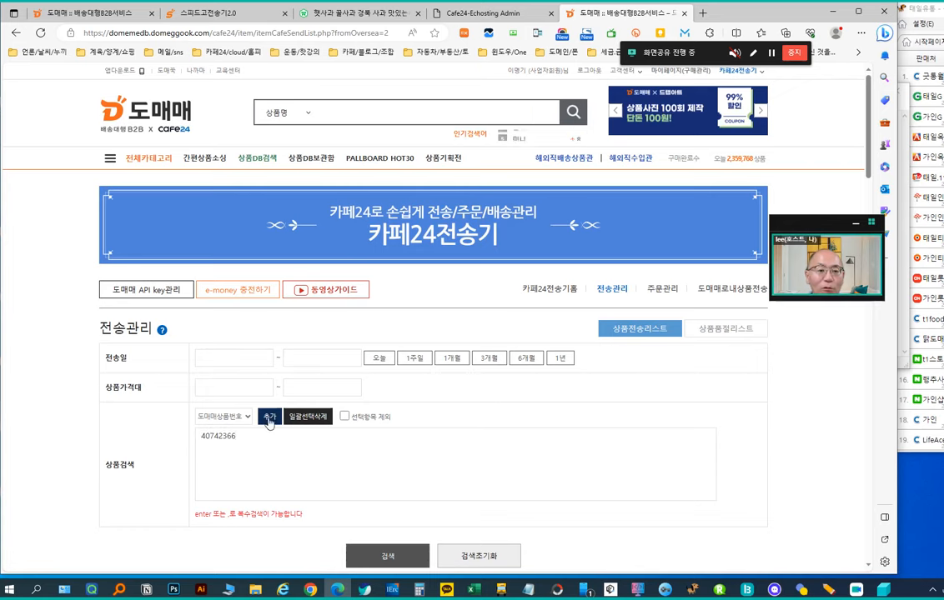
click(271, 417)
scroll(400, 377, down, 3)
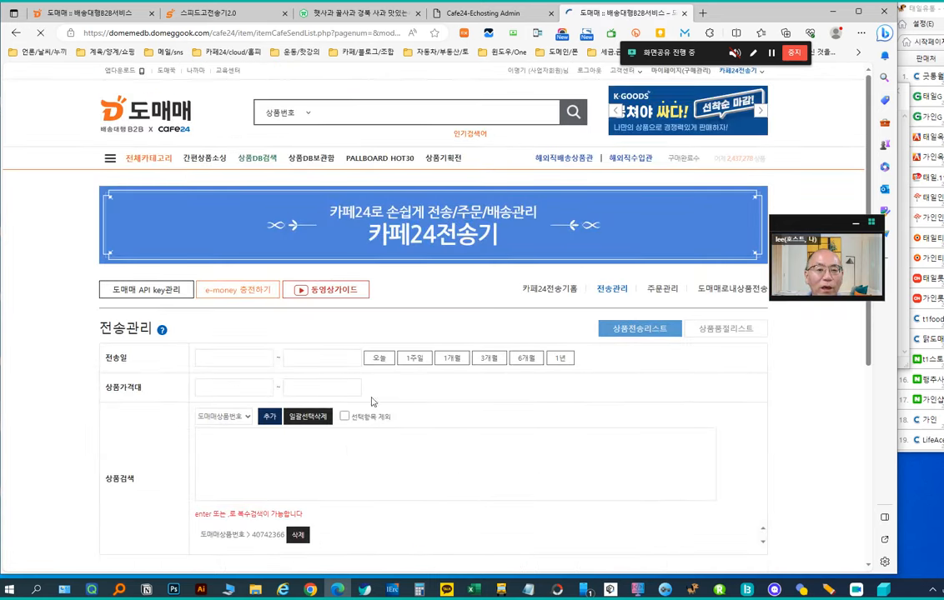
scroll(292, 453, down, 5)
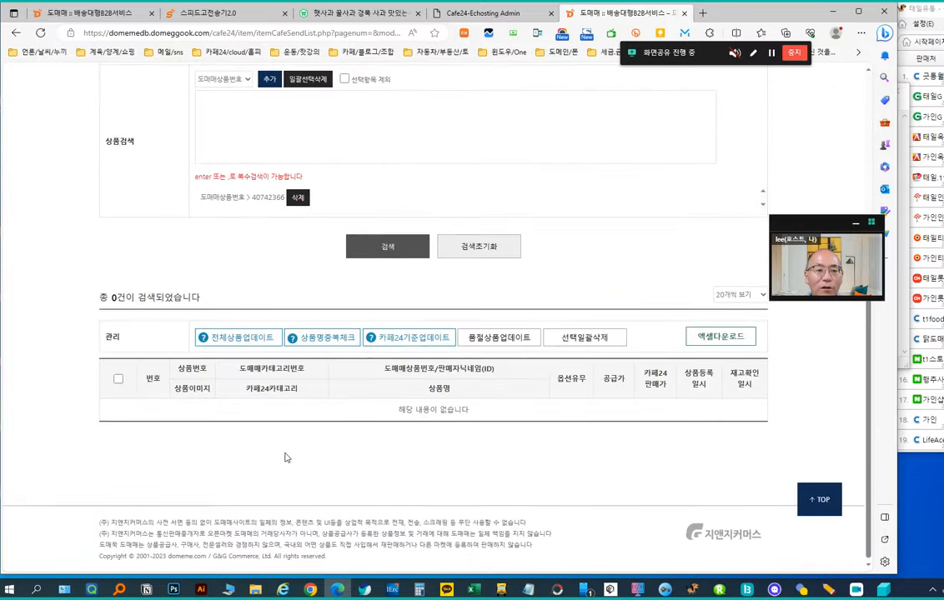
click(397, 252)
scroll(394, 291, down, 5)
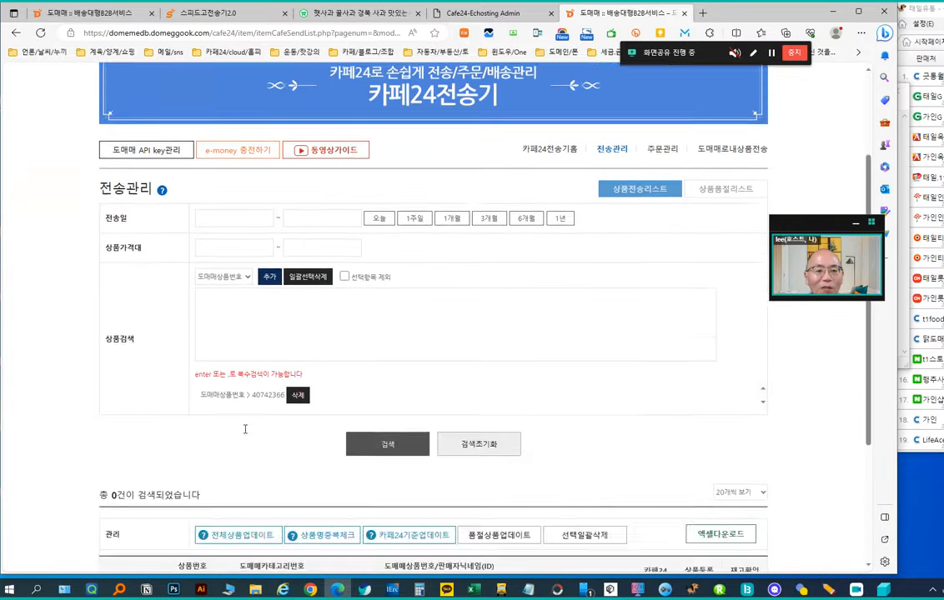
scroll(246, 431, up, 4)
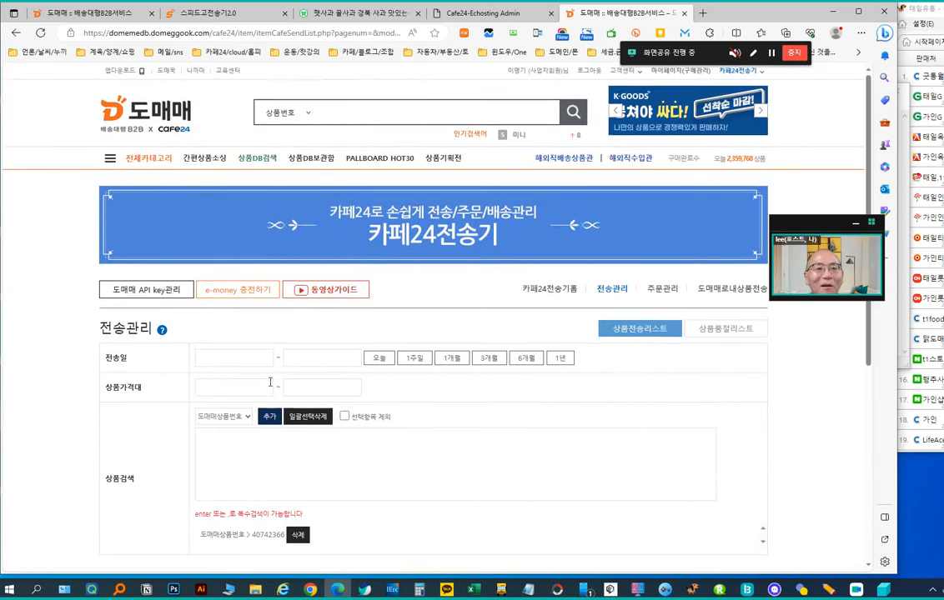
Step: Search the 도매매 product catalogue by 상품번호 for 40742366 and locate the 홍로 apple product
click(331, 113)
key(ctrl+v)
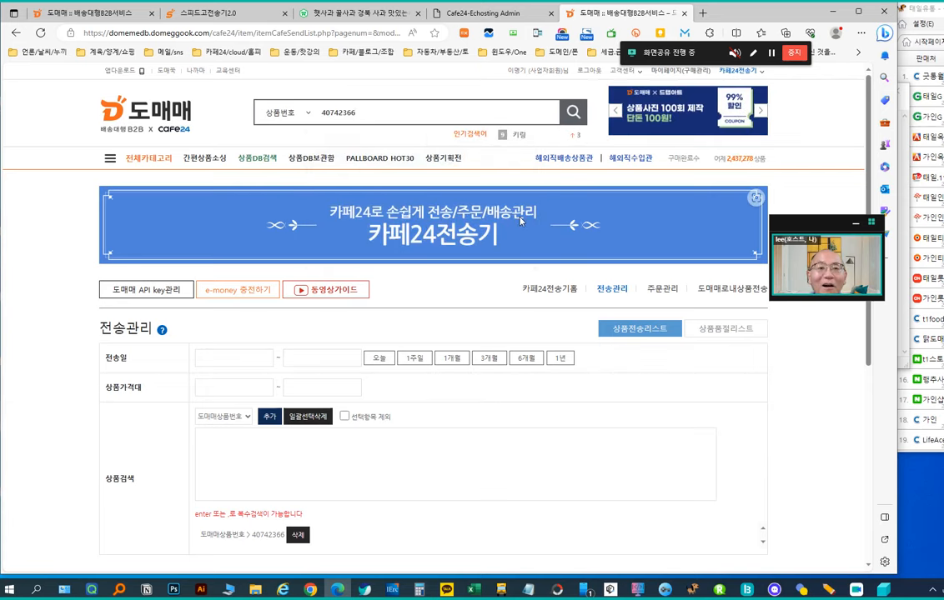
key(Return)
scroll(283, 379, down, 5)
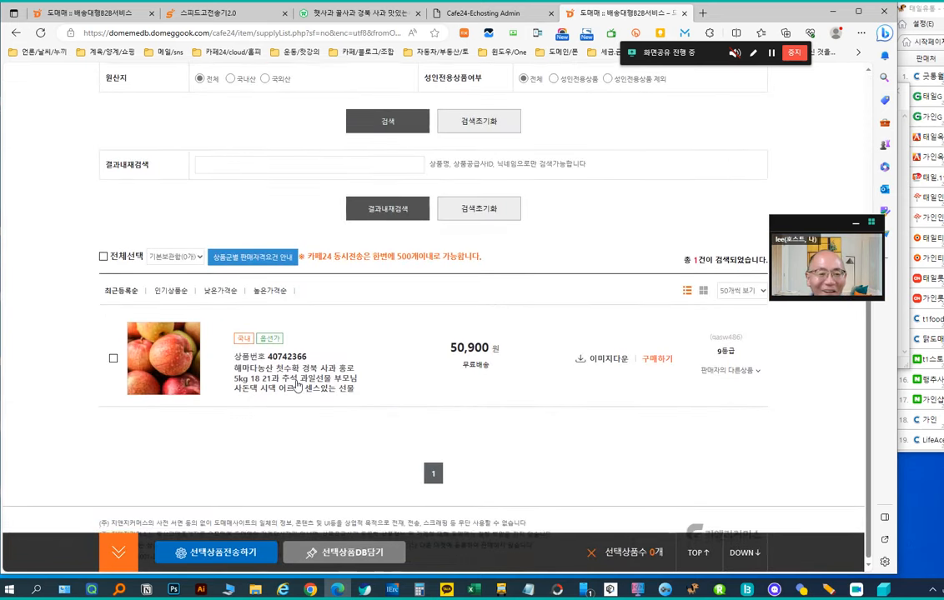
scroll(336, 231, up, 8)
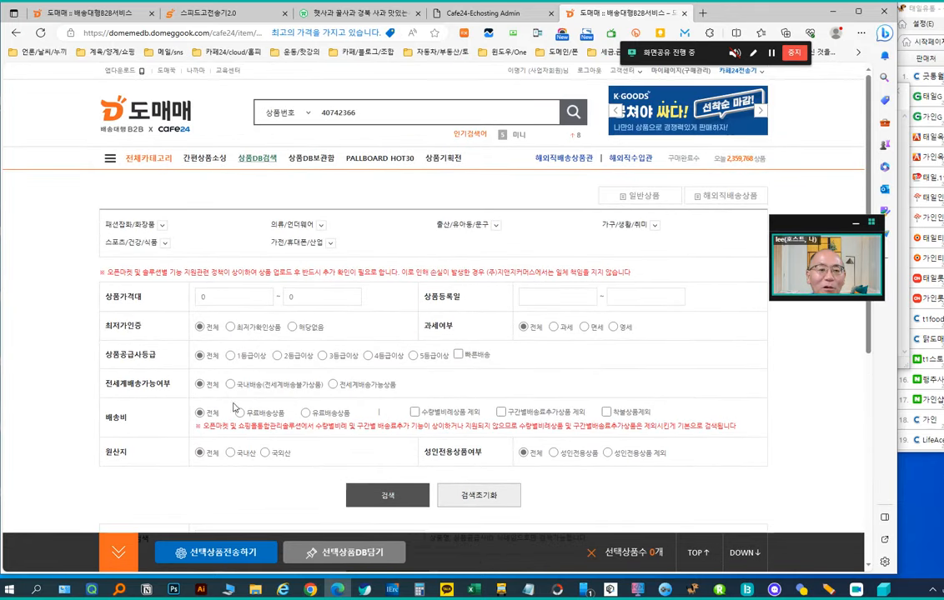
scroll(244, 415, down, 4)
scroll(243, 414, down, 1)
mouse_move(159, 436)
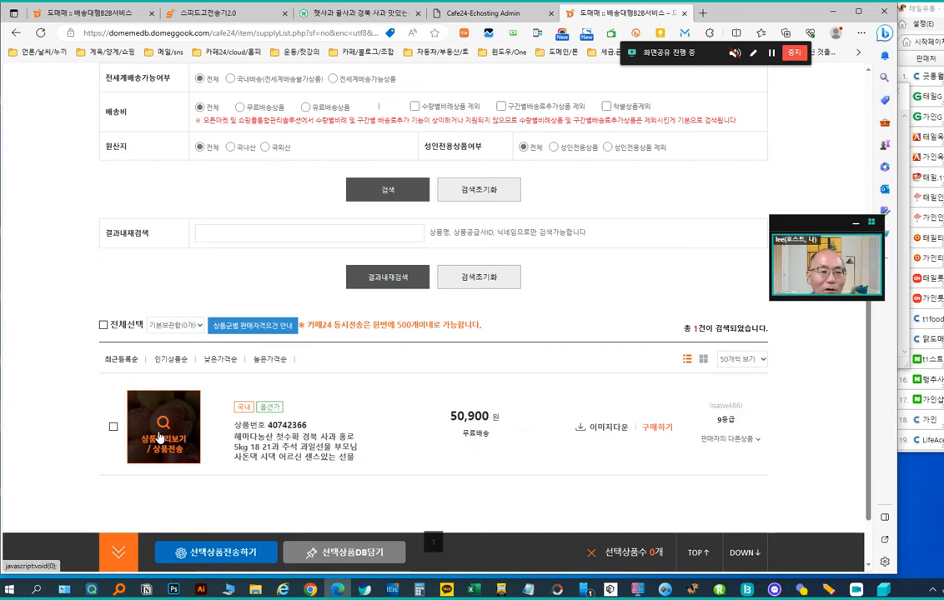
Step: Open the apple product's preview, start its CAFE24 transfer, and choose 농산물 as the main category
click(158, 437)
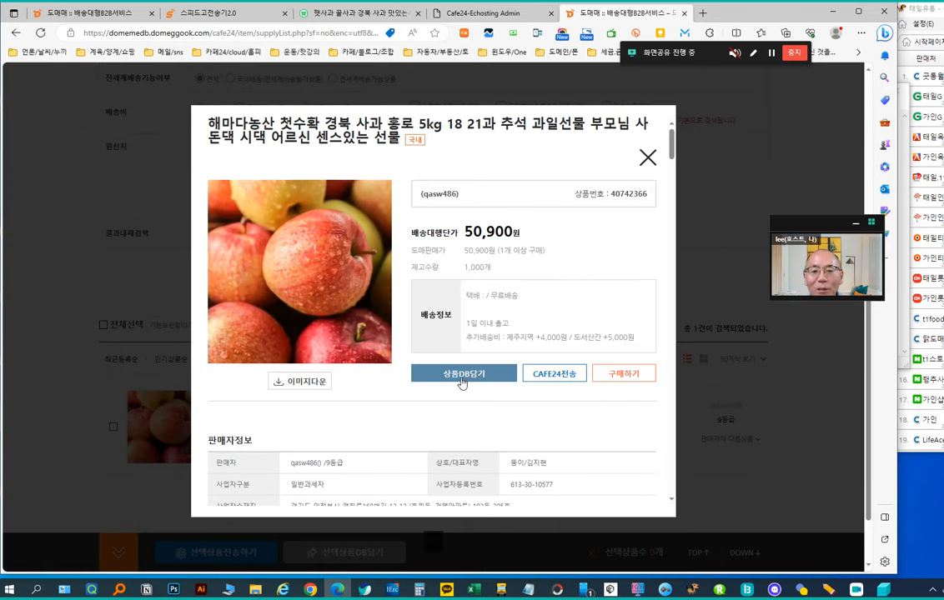
click(562, 380)
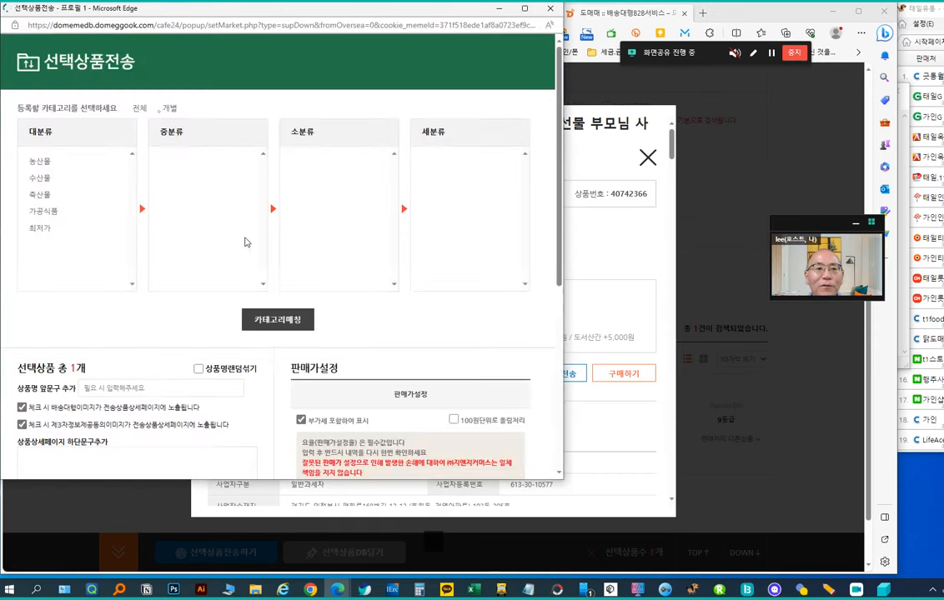
click(47, 168)
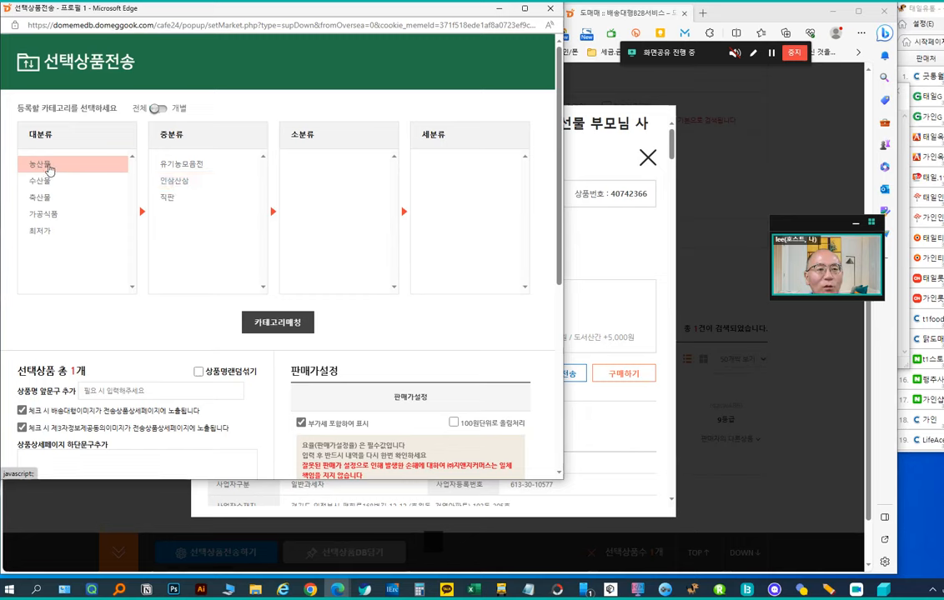
Step: Match the selected apple product to the store category 농산물 > 직판 in the transfer form
click(269, 325)
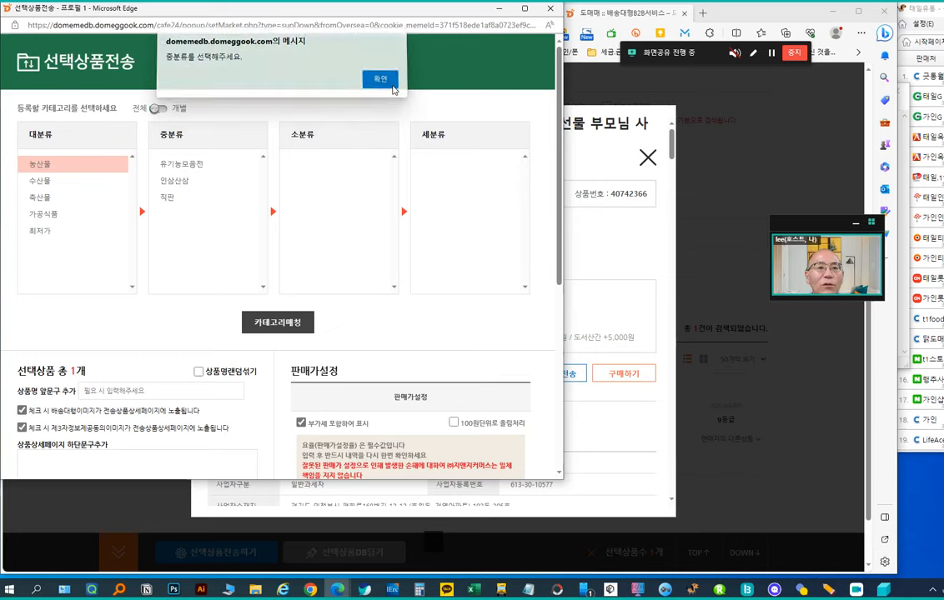
click(392, 88)
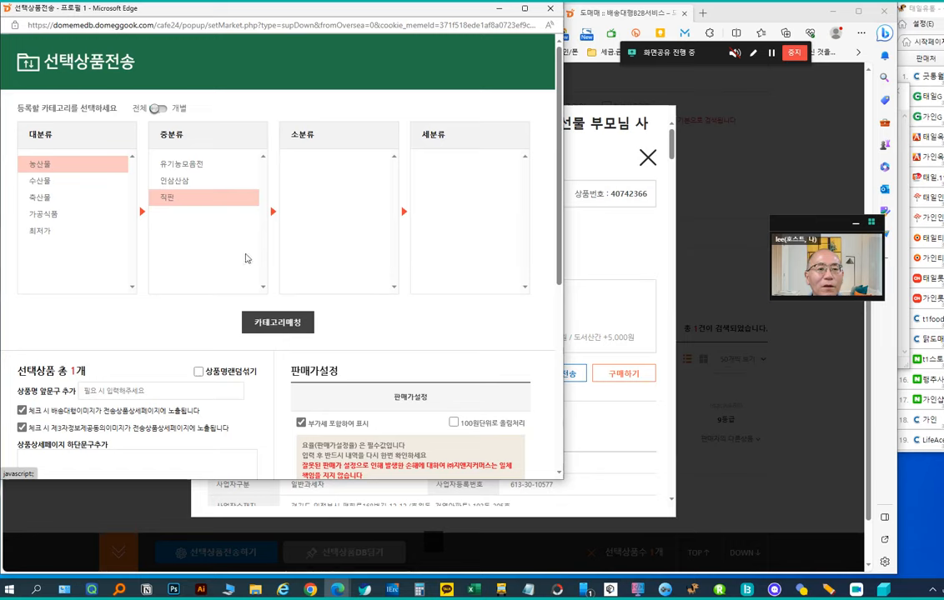
click(275, 323)
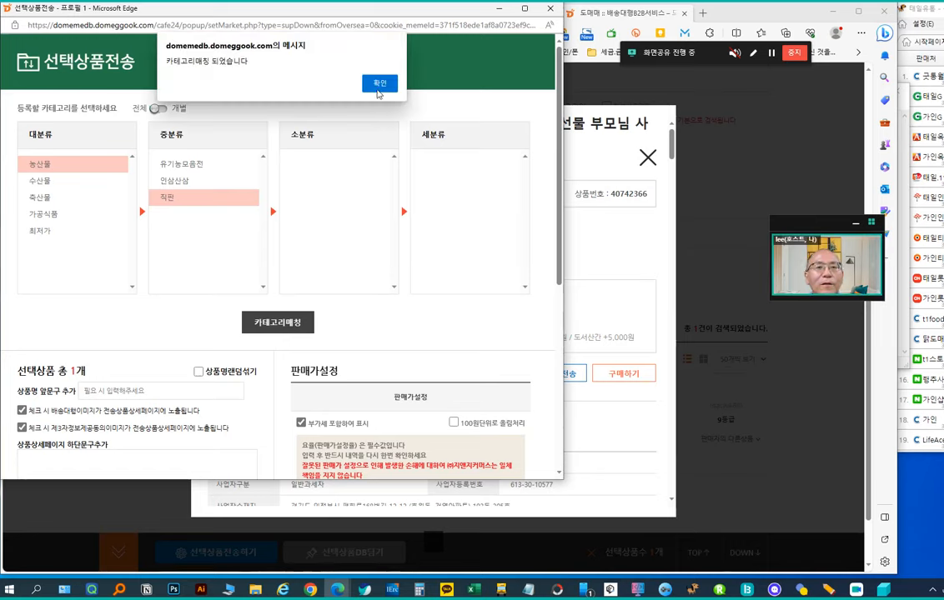
click(380, 86)
scroll(382, 238, down, 3)
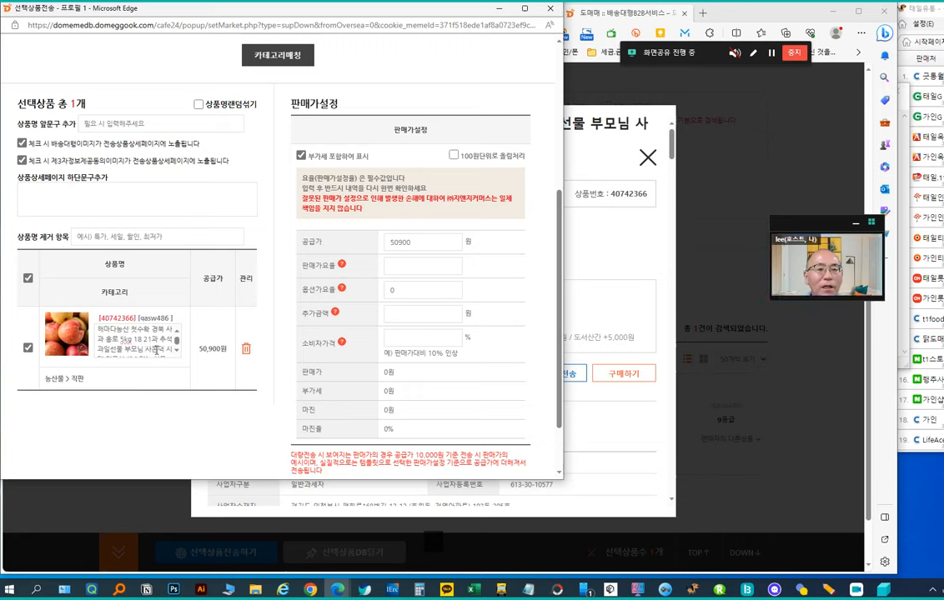
Step: Clear the existing product name of the selected apple product in the transfer form
mouse_move(630, 54)
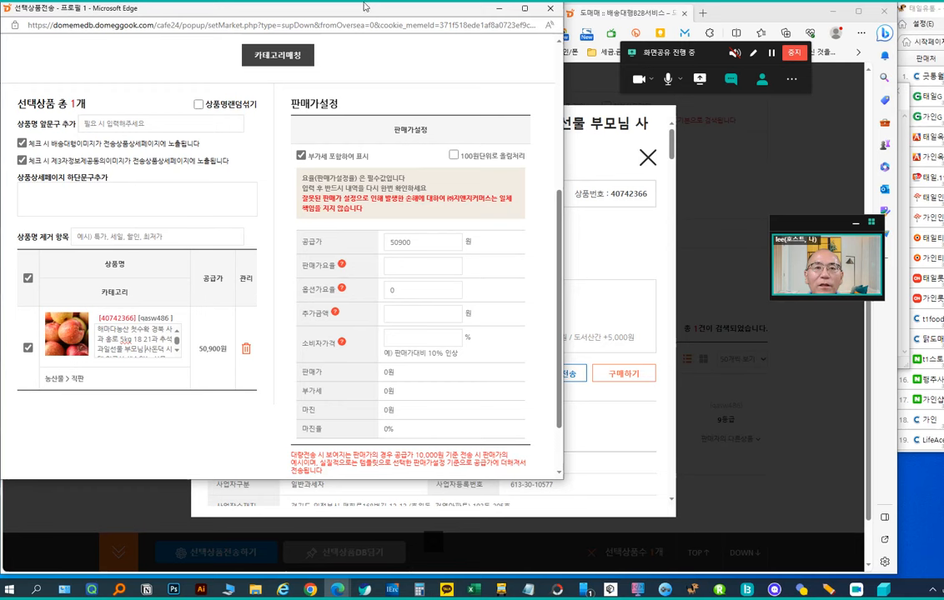
drag(364, 6, 832, 126)
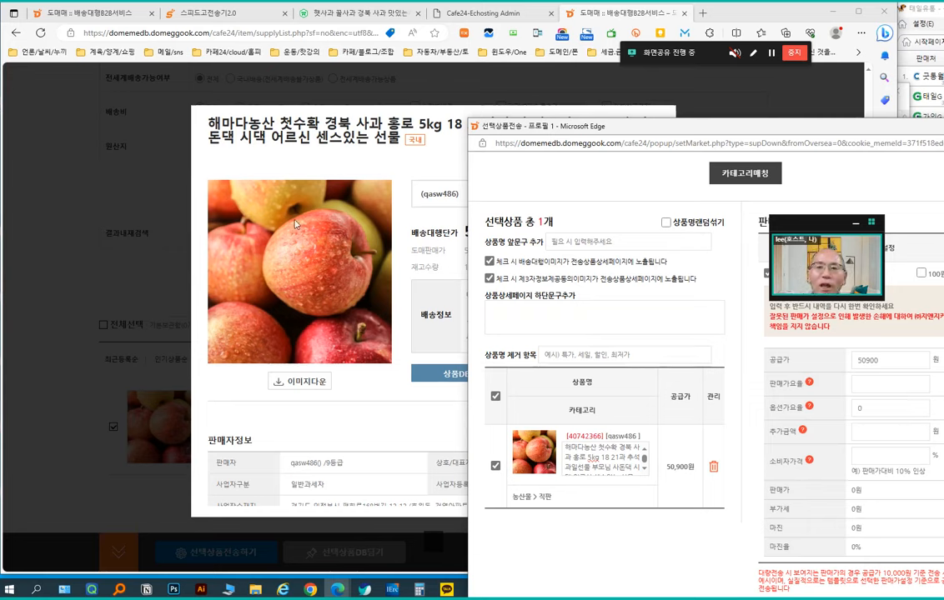
drag(774, 135, 398, 83)
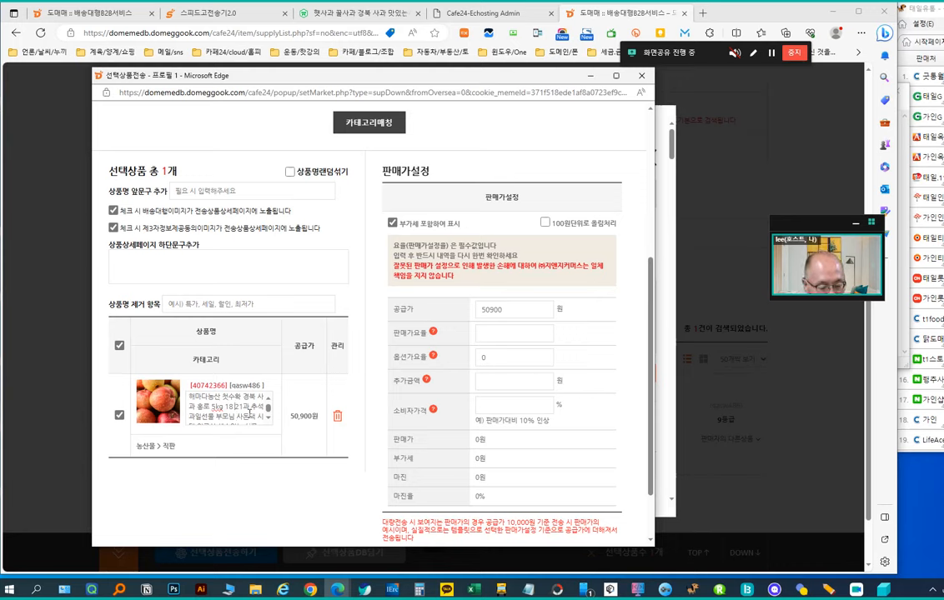
triple_click(236, 407)
key(Delete)
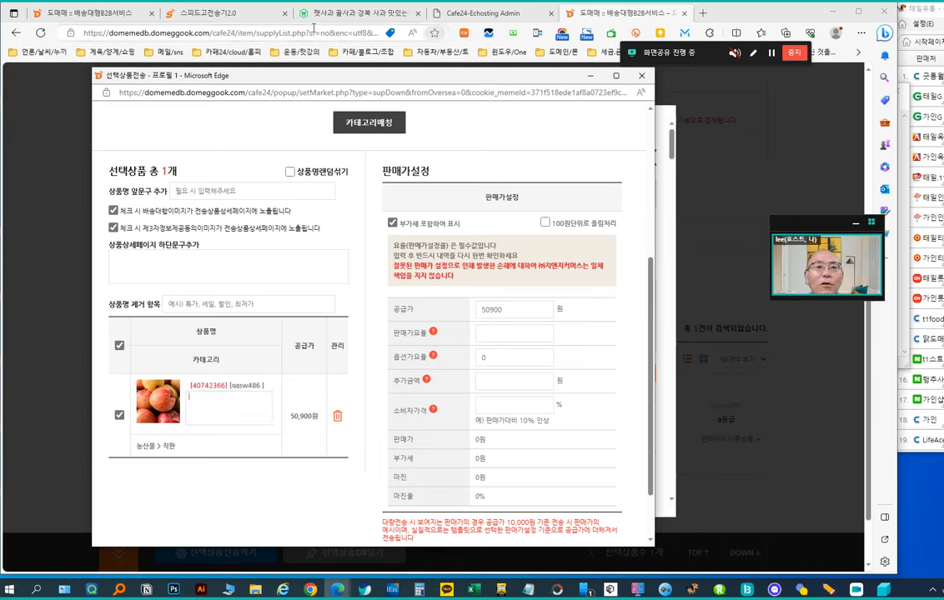
Step: In the 스피드고전송기 market transfer list, open the apple listing's 상세페이지편집 and copy its product name
click(208, 13)
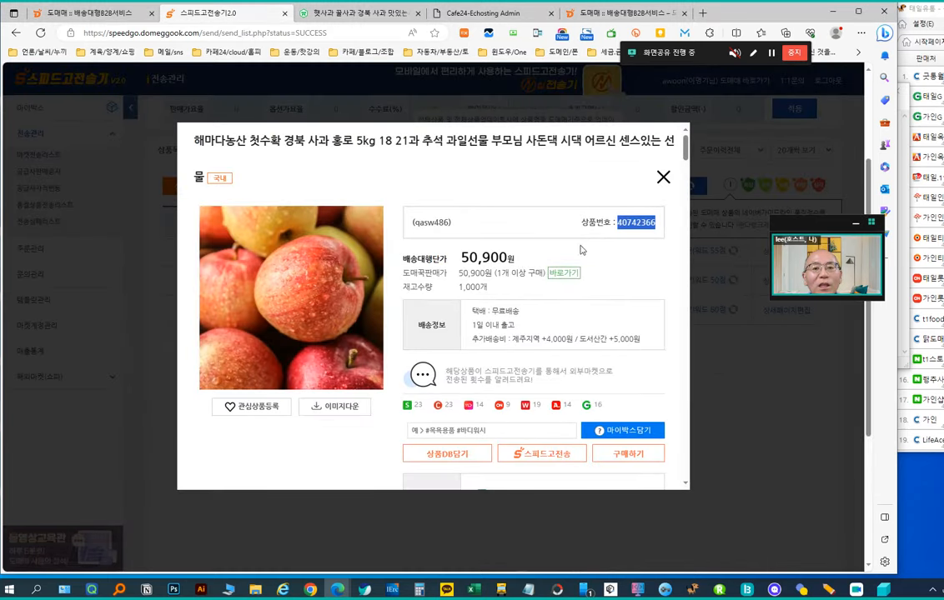
click(663, 178)
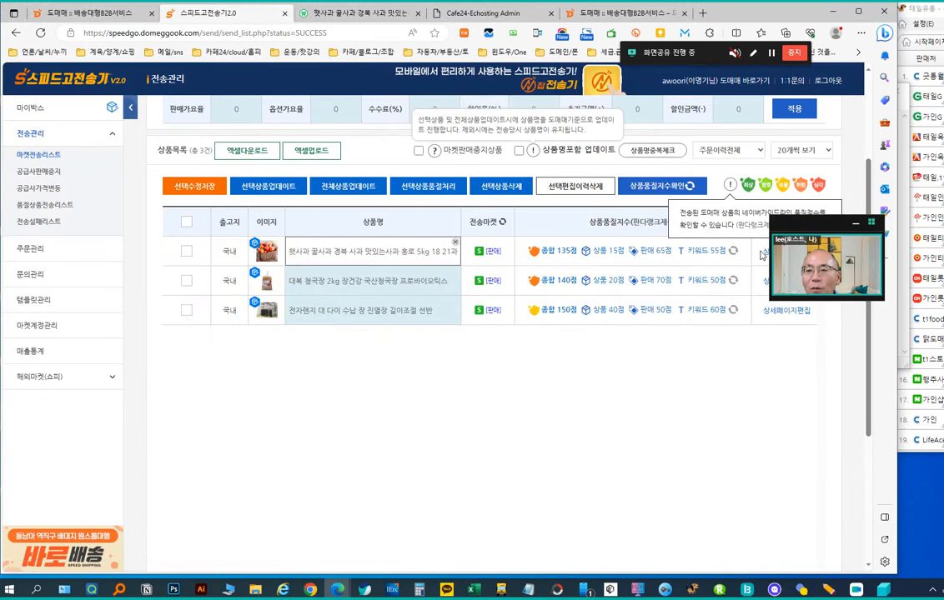
drag(781, 254, 612, 358)
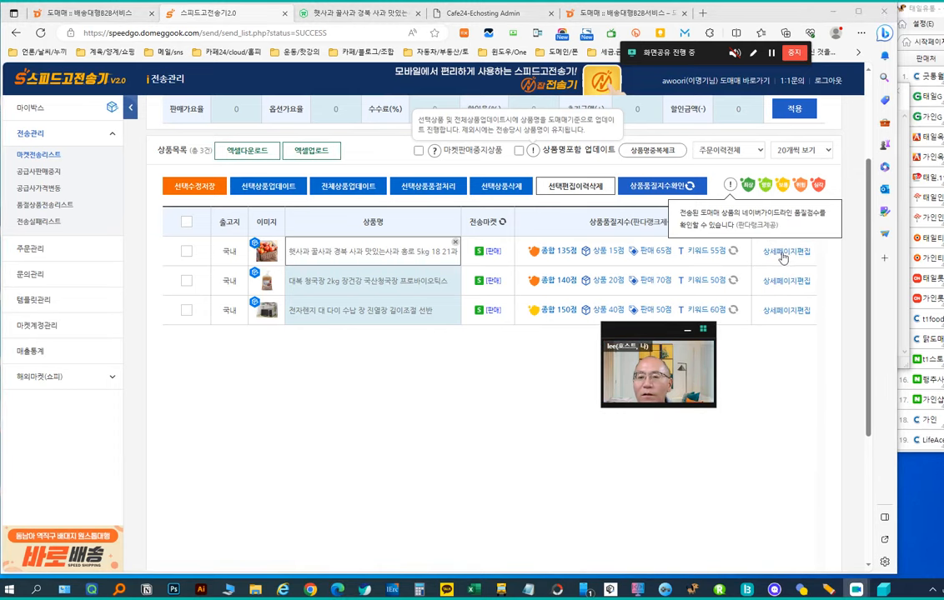
click(784, 252)
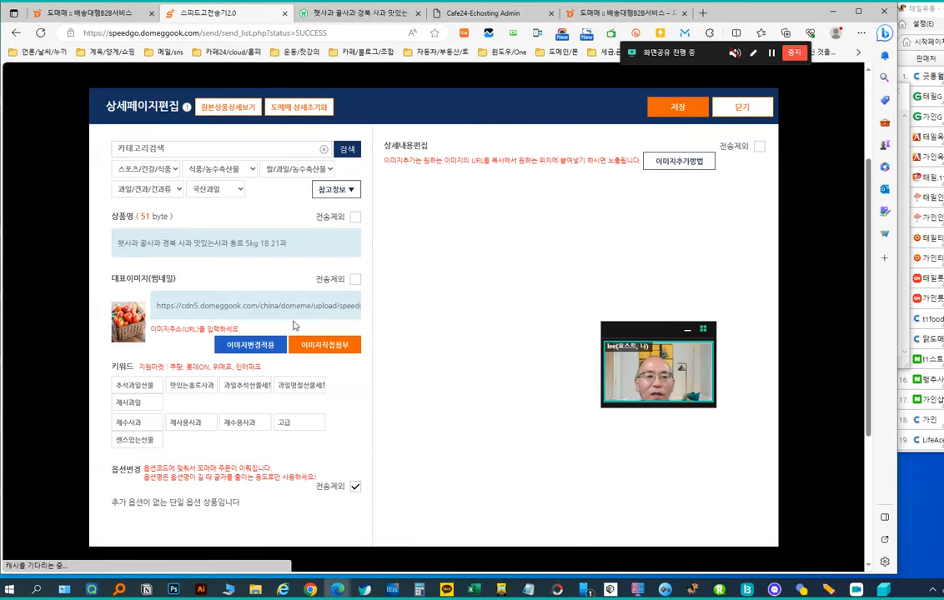
drag(308, 244, 105, 251)
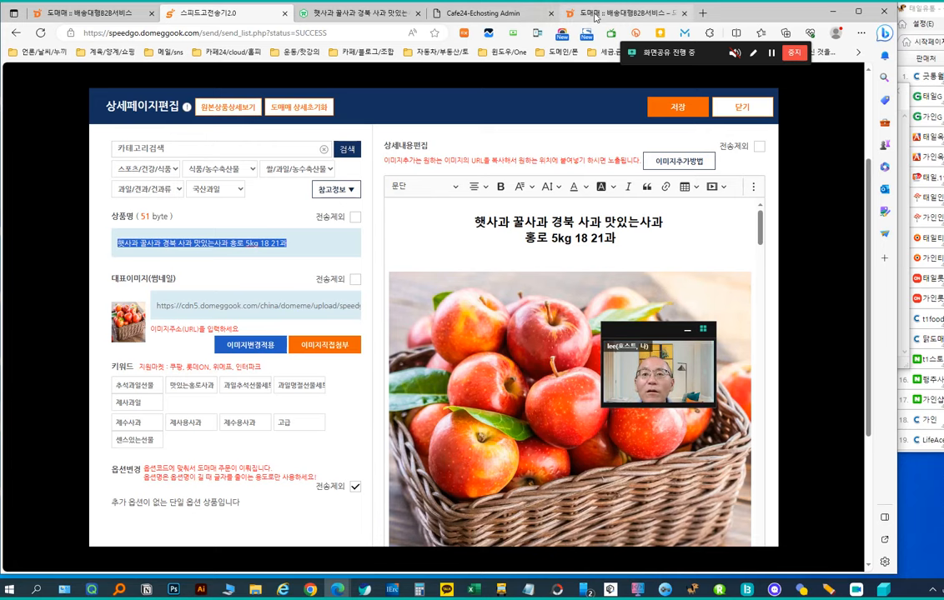
Step: Return to the 도매매 product list and reopen the apple product's CAFE24 transfer form from its preview
click(595, 14)
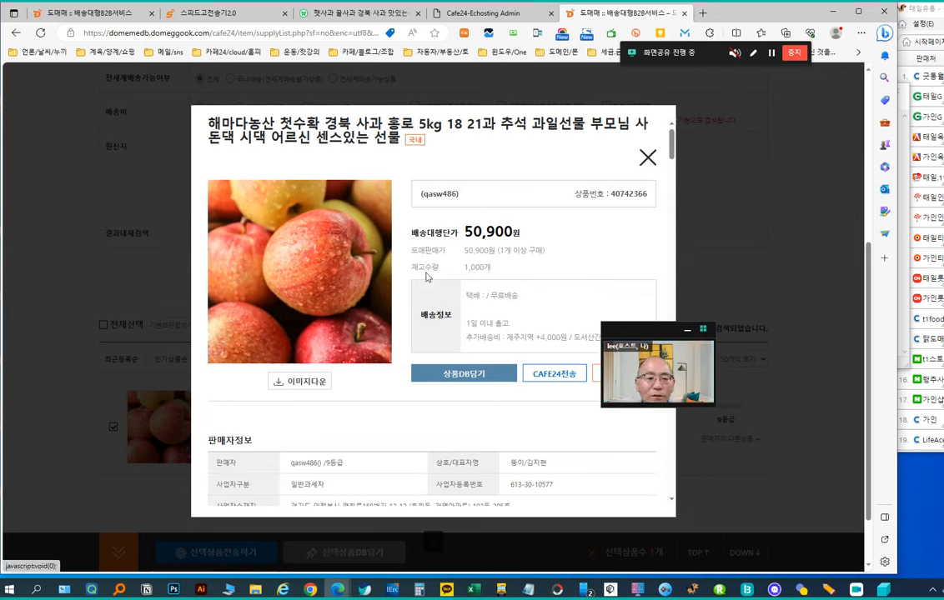
click(648, 157)
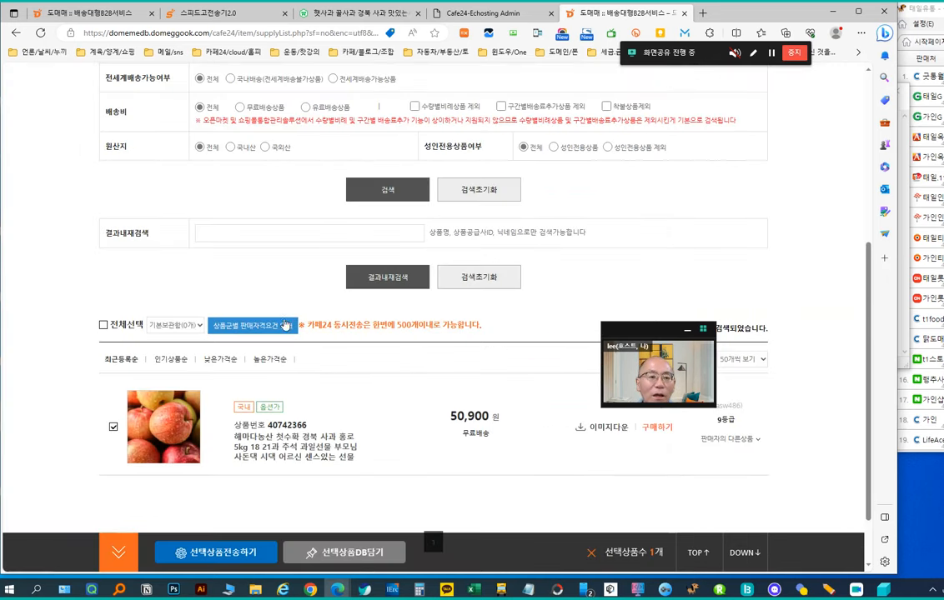
mouse_move(159, 408)
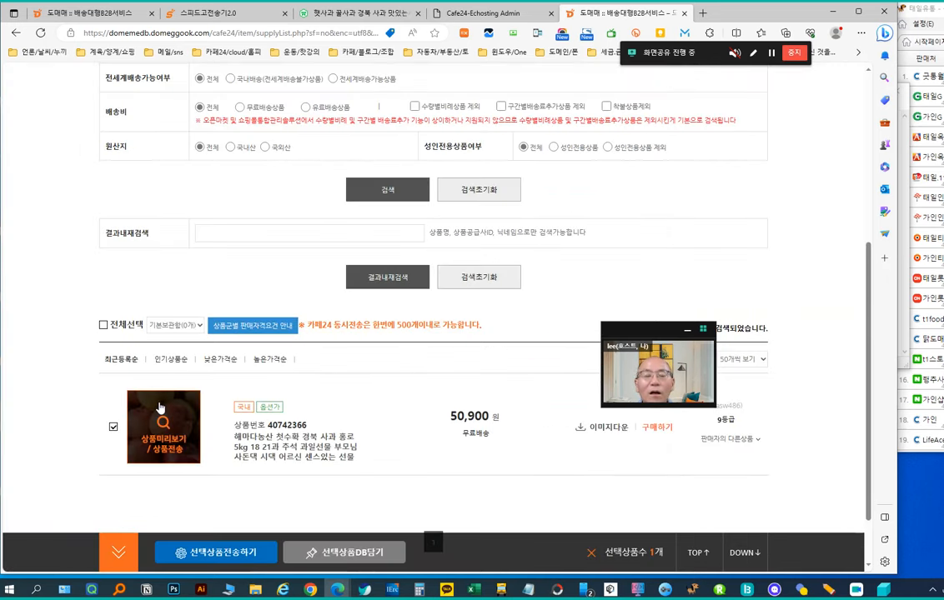
click(484, 13)
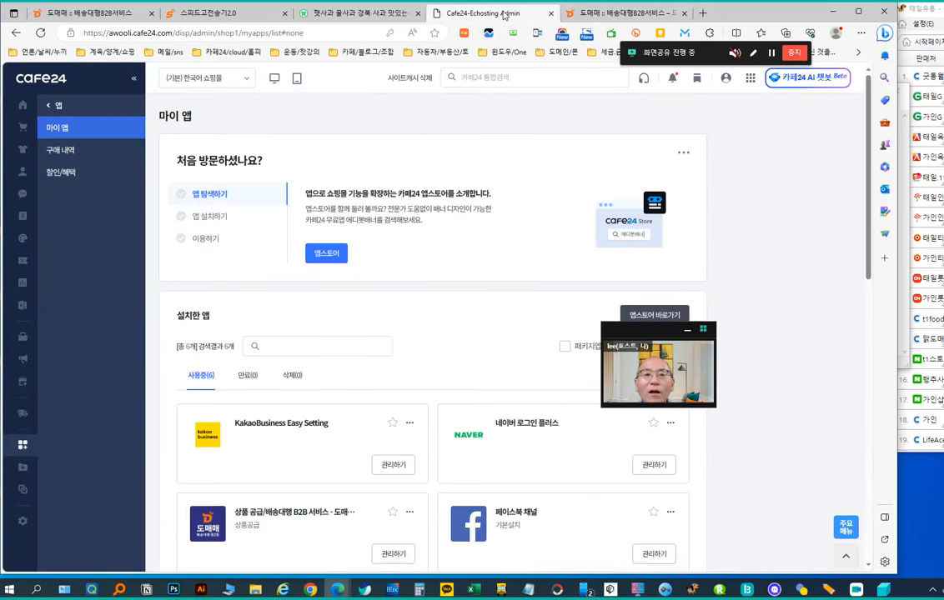
click(589, 14)
mouse_move(171, 430)
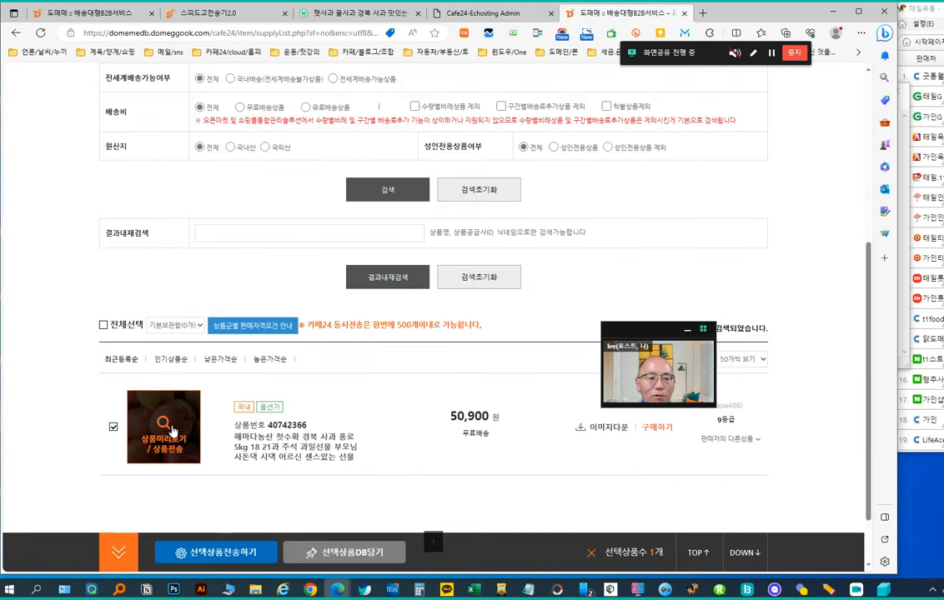
click(171, 429)
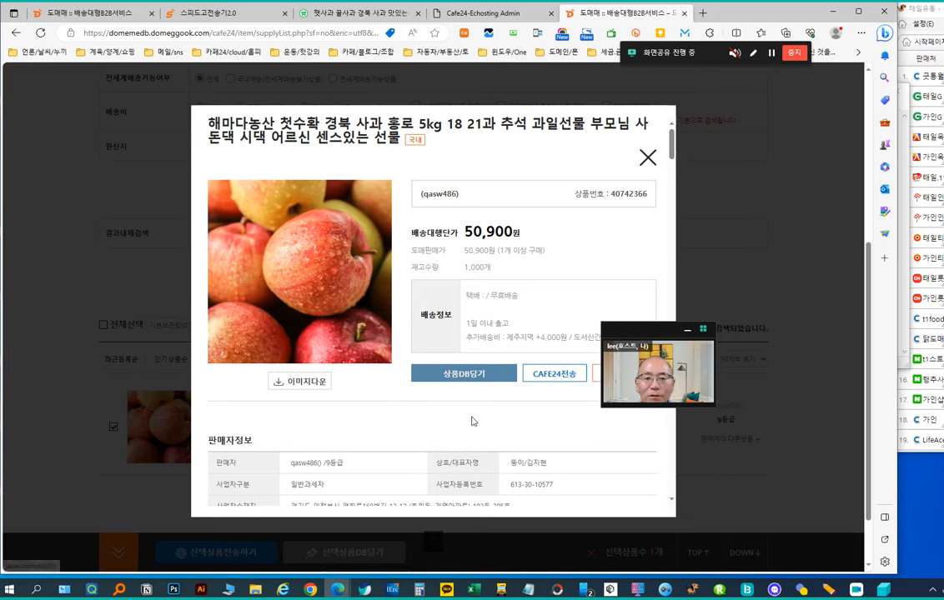
click(554, 372)
click(219, 403)
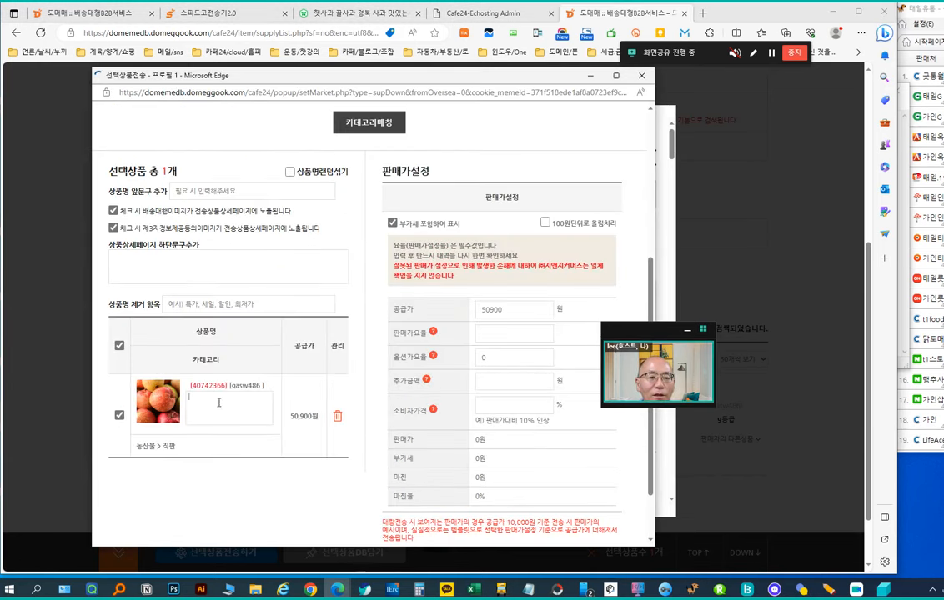
Step: Select major category 농산물 and subcategory 직판, and match the apple product to them
scroll(201, 411, up, 3)
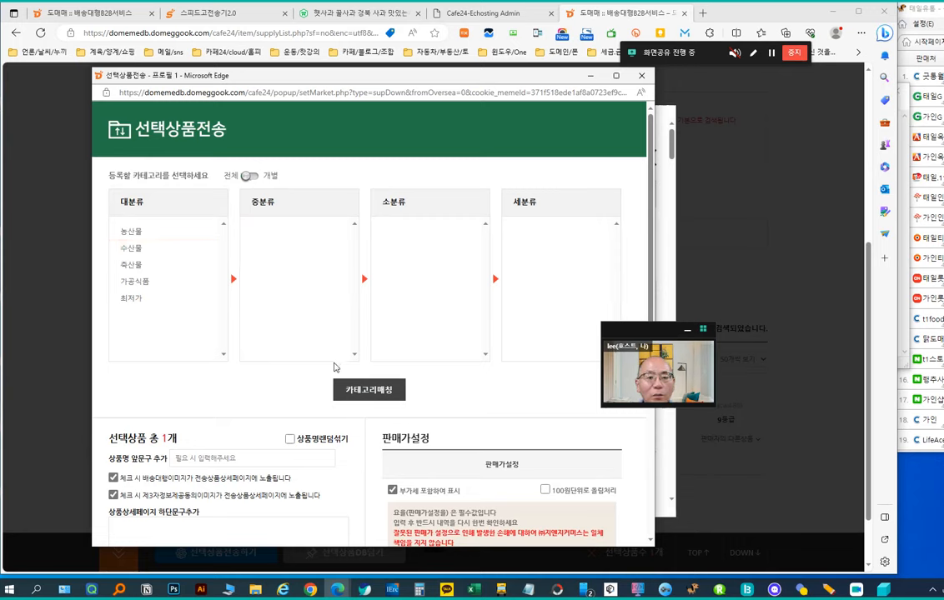
click(131, 231)
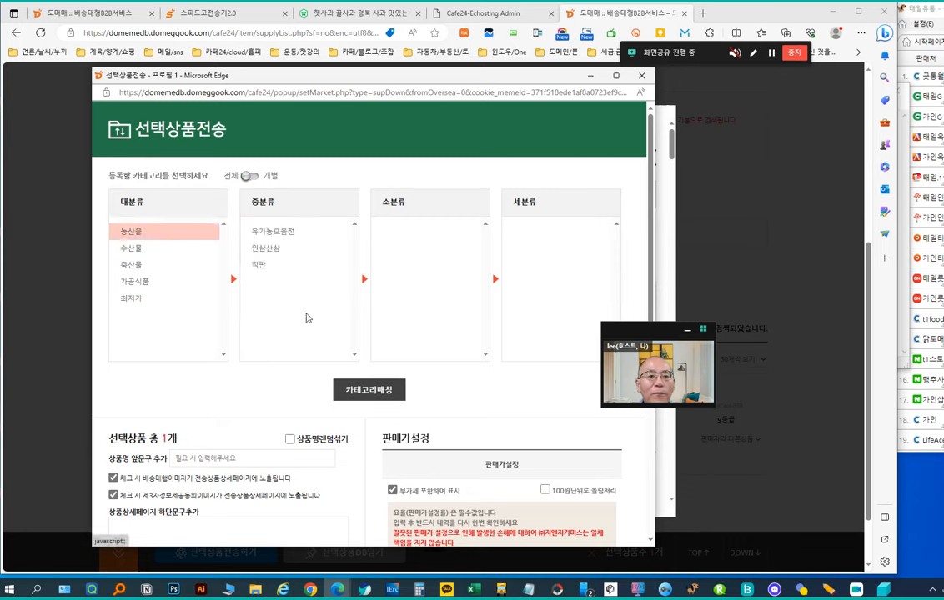
click(367, 390)
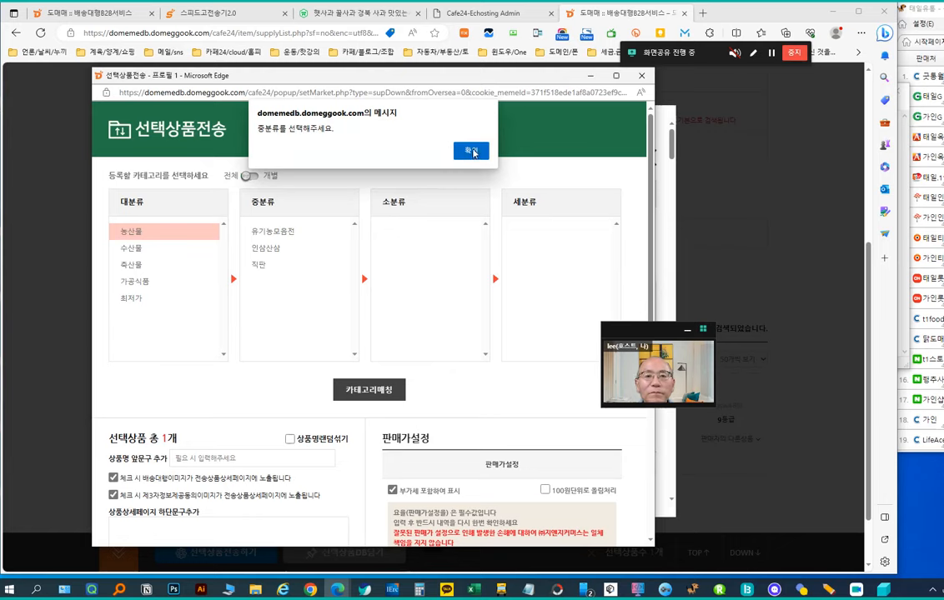
click(472, 151)
click(256, 267)
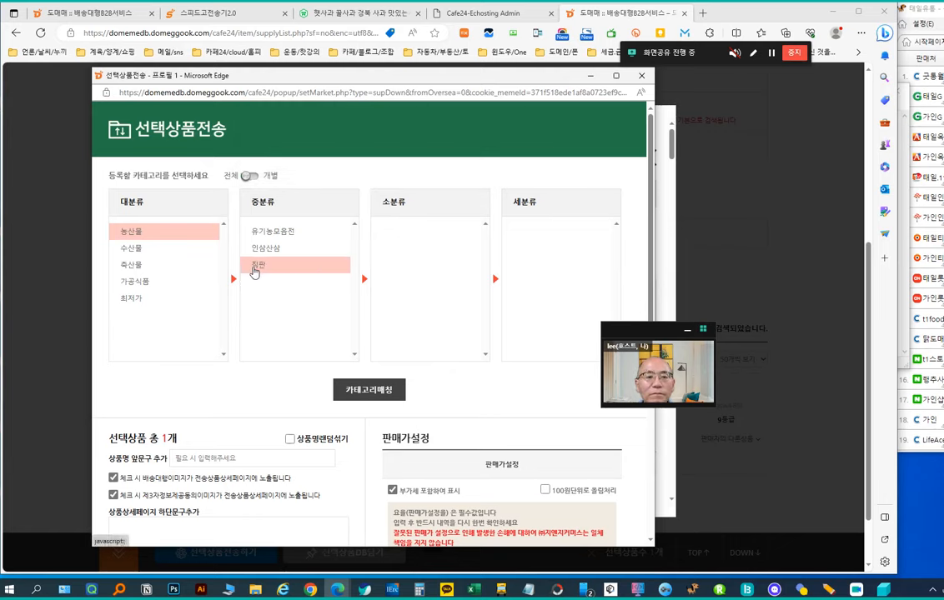
click(359, 393)
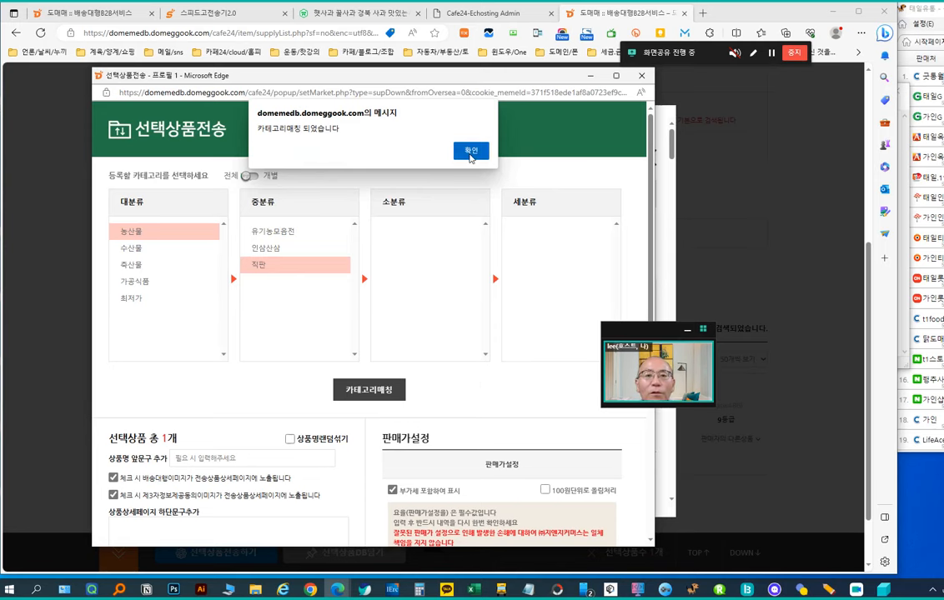
click(470, 151)
Step: Replace the selected product's name with "햇사과 꿀사과 경북 사과 맛있는사과 홍로 5kg 18 21과"
scroll(233, 350, down, 5)
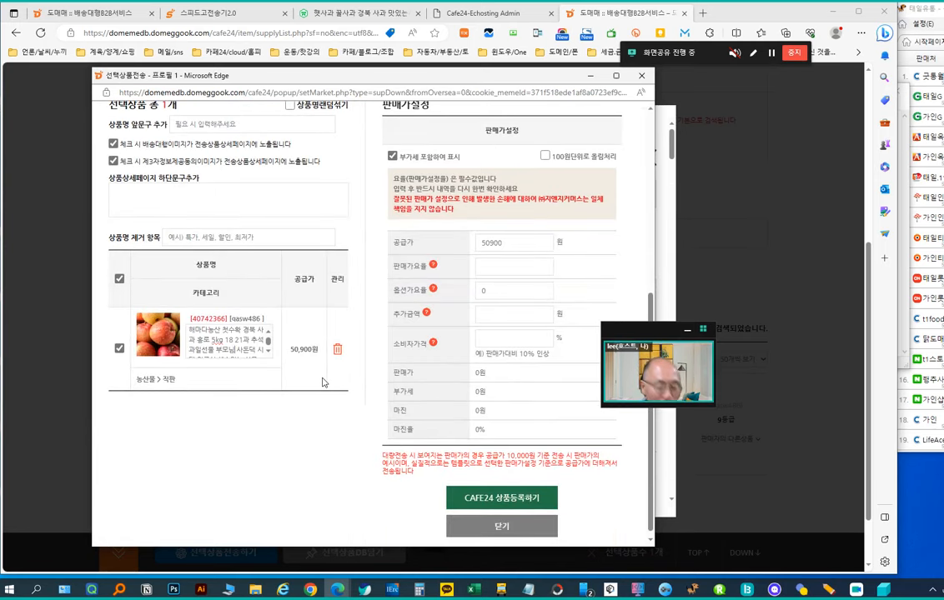
key(ctrl+a)
key(Delete)
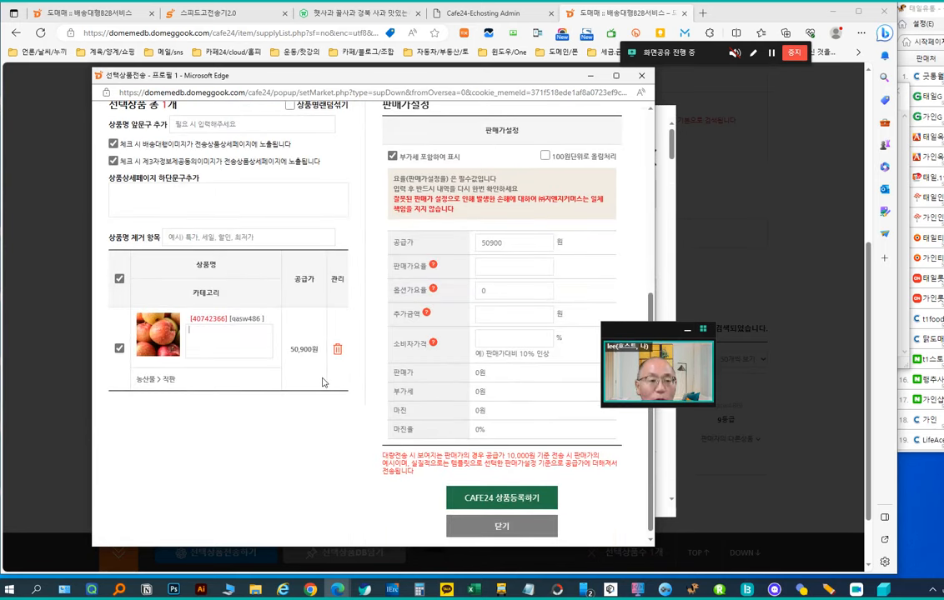
text(햇사과 꿀사과 경북 사과 맛있는사과 홍로 5kg 18 21과)
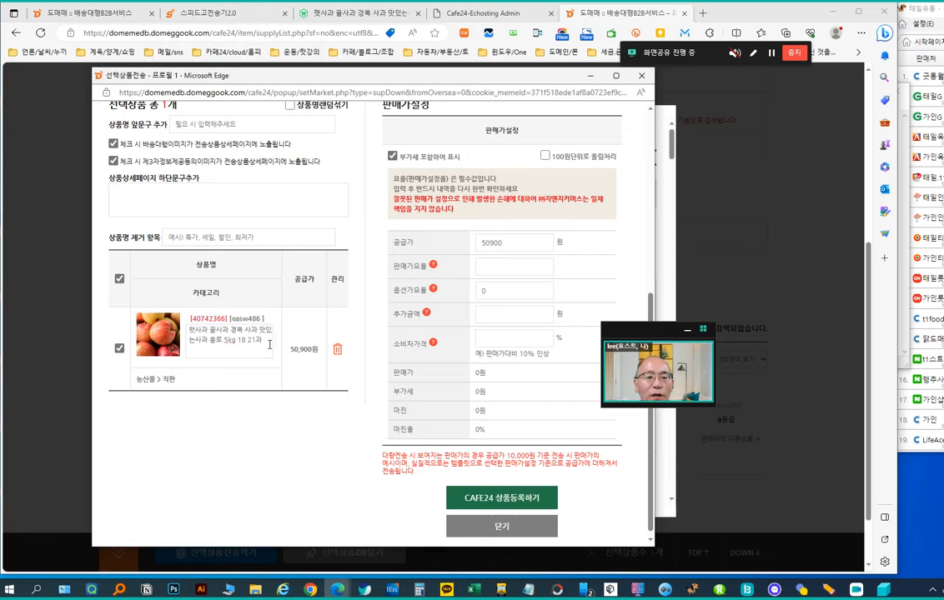
drag(269, 345, 172, 332)
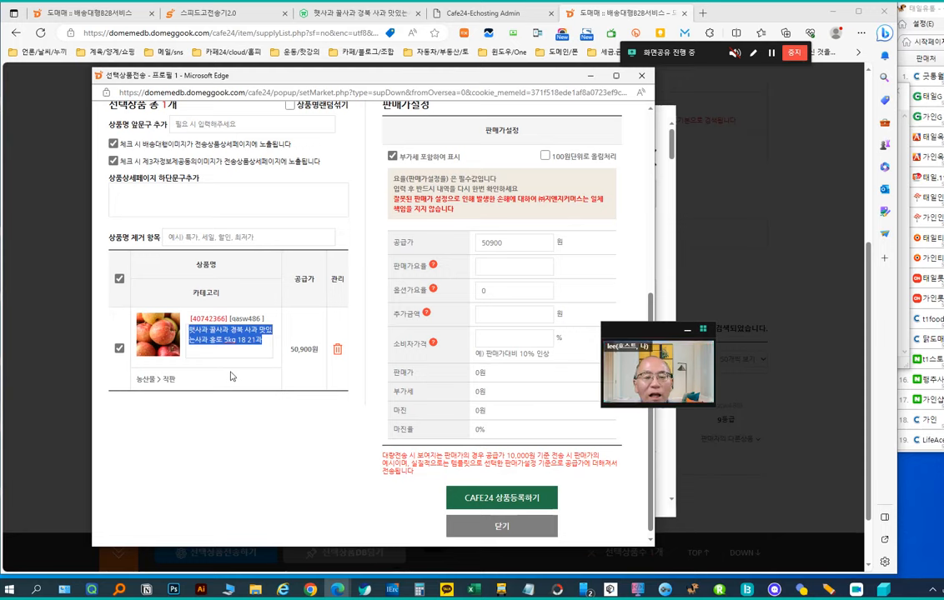
Step: Set the selling price rate (판매가요율) to 1.35 and the consumer price (소비자가격) markup to 45%
click(509, 266)
click(499, 310)
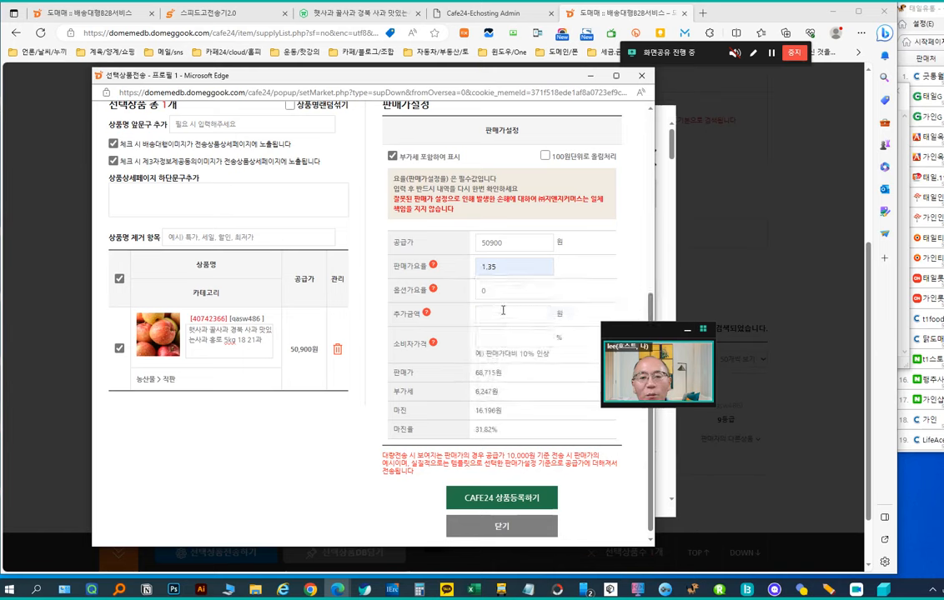
click(492, 336)
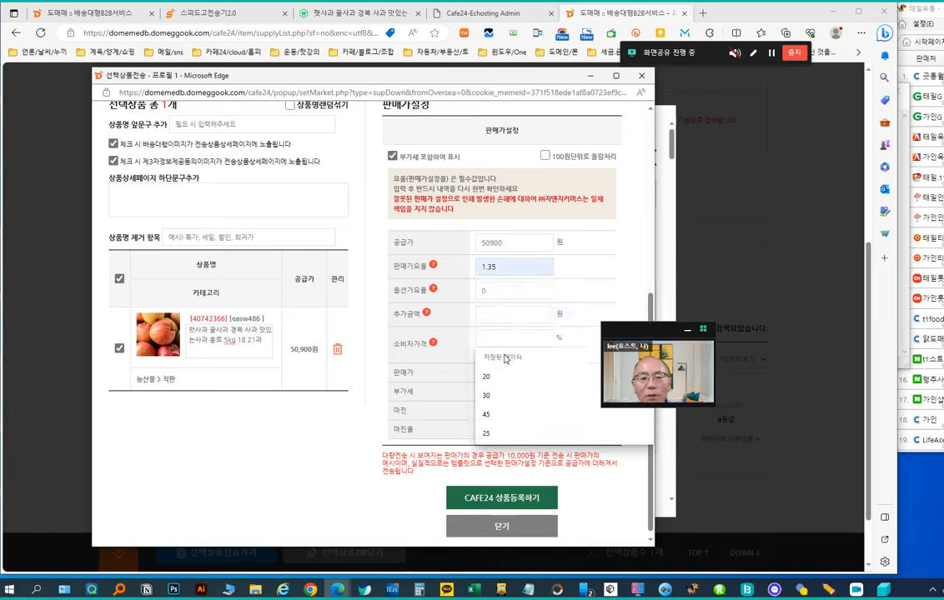
click(490, 416)
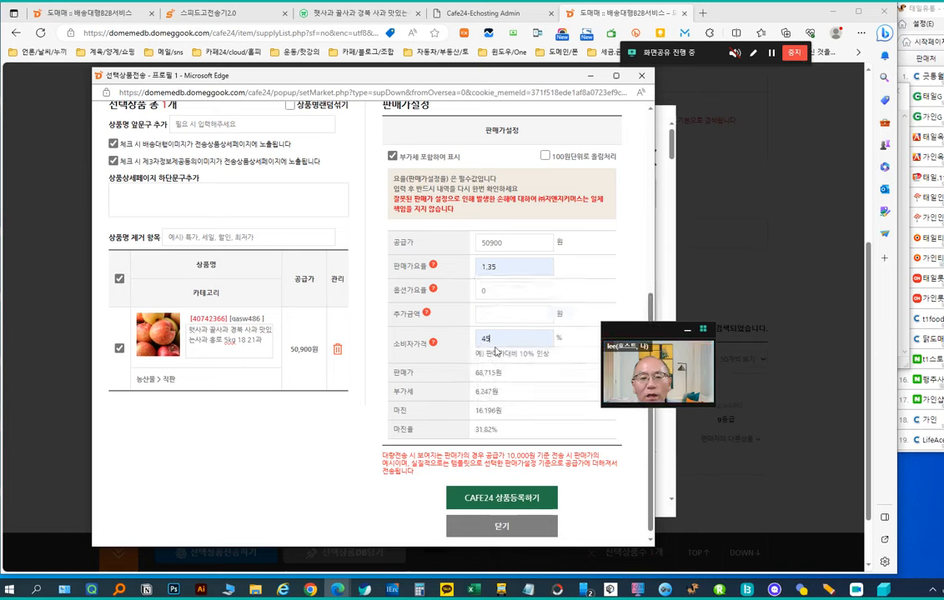
drag(643, 329, 638, 148)
scroll(512, 418, down, 1)
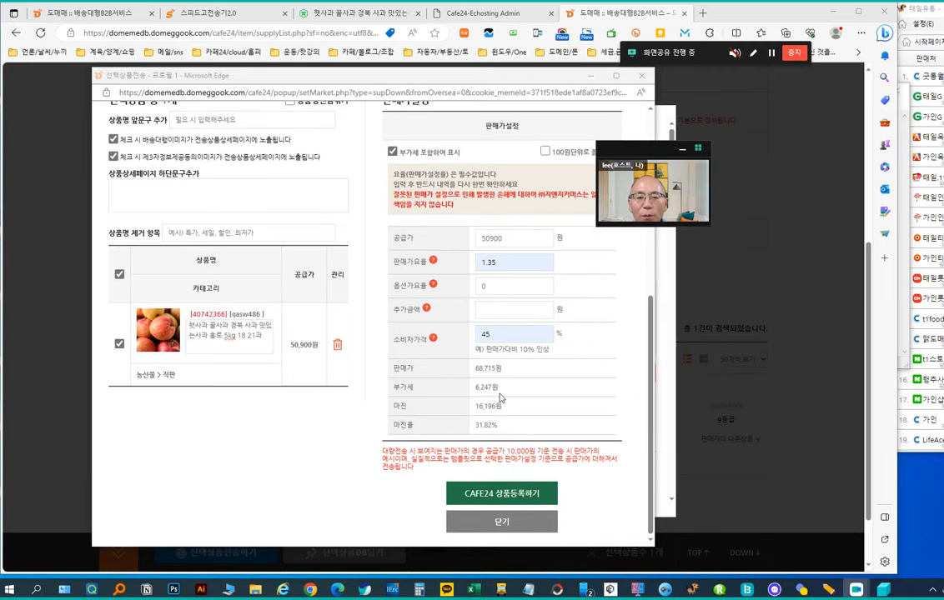
drag(521, 238, 446, 238)
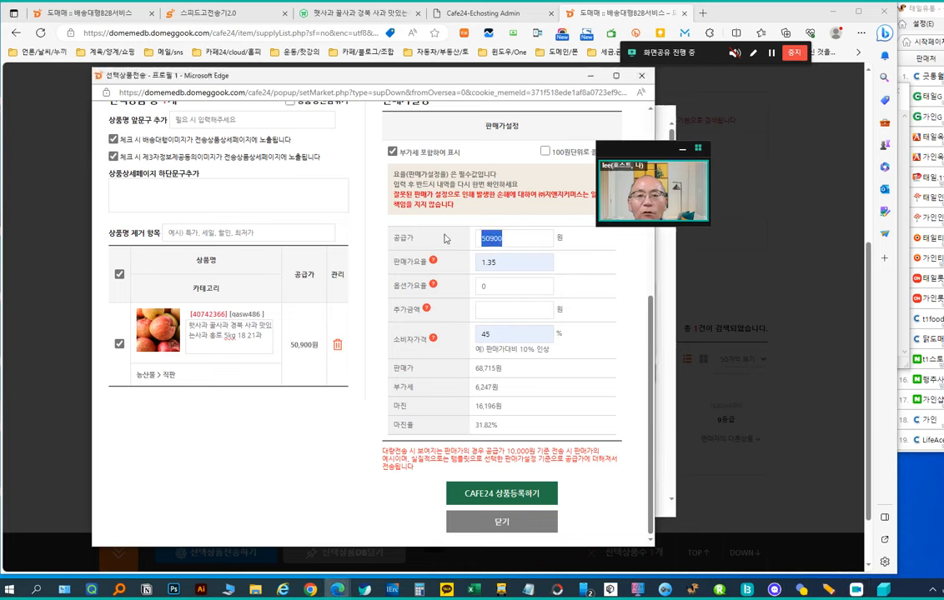
drag(511, 375, 460, 376)
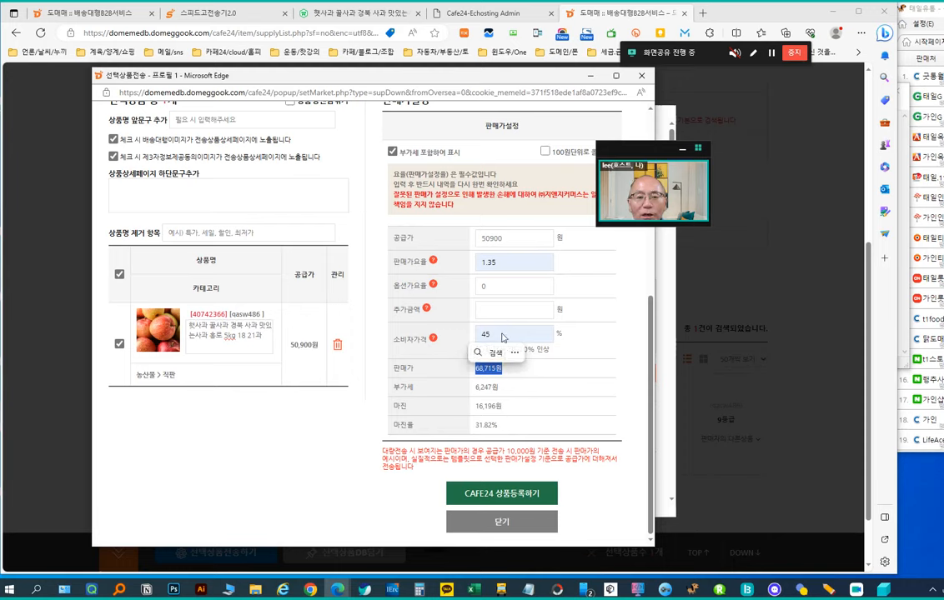
Step: Try a consumer price (소비자가격) markup of 40% and set it back to 45%
click(517, 261)
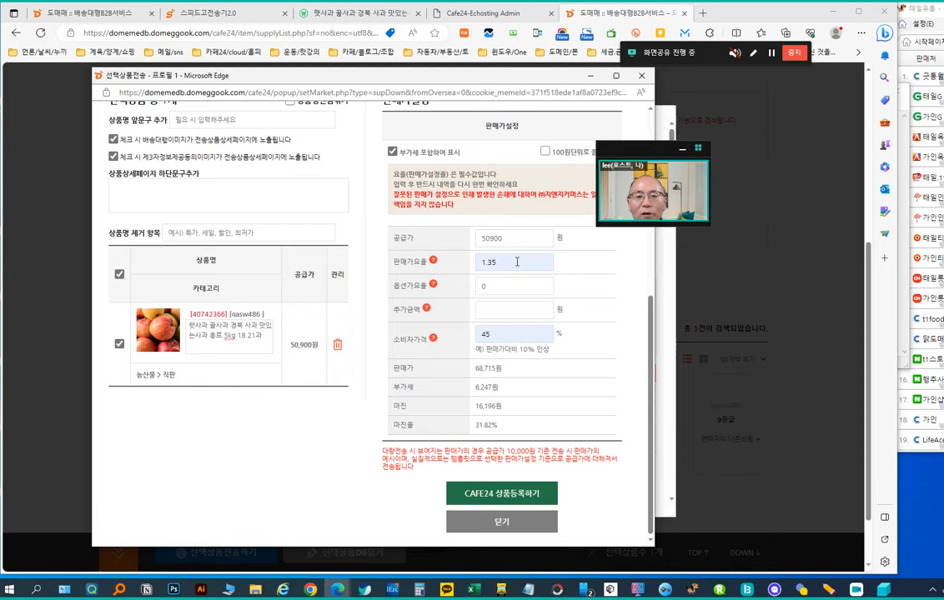
drag(502, 331, 448, 339)
click(596, 348)
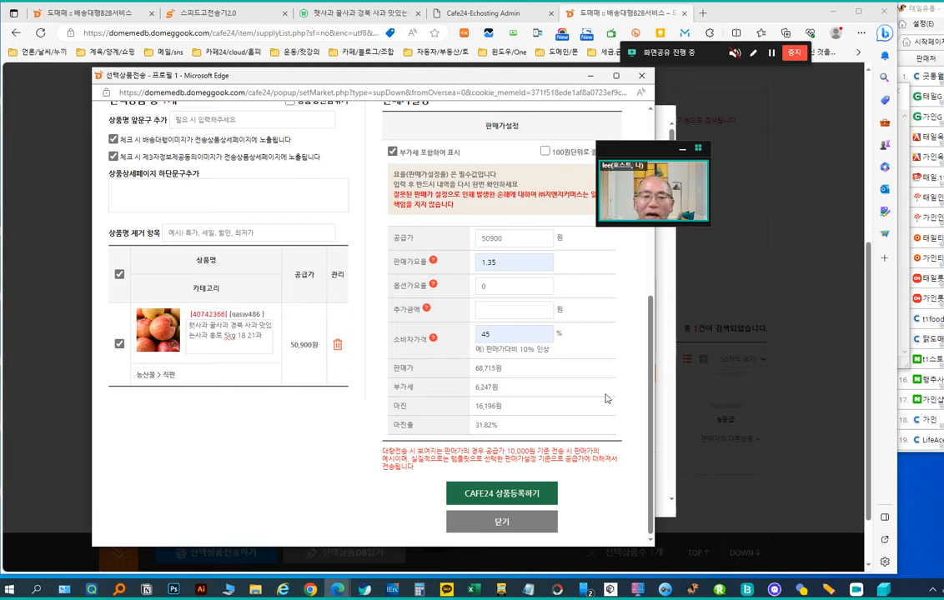
drag(467, 341, 432, 340)
text(40)
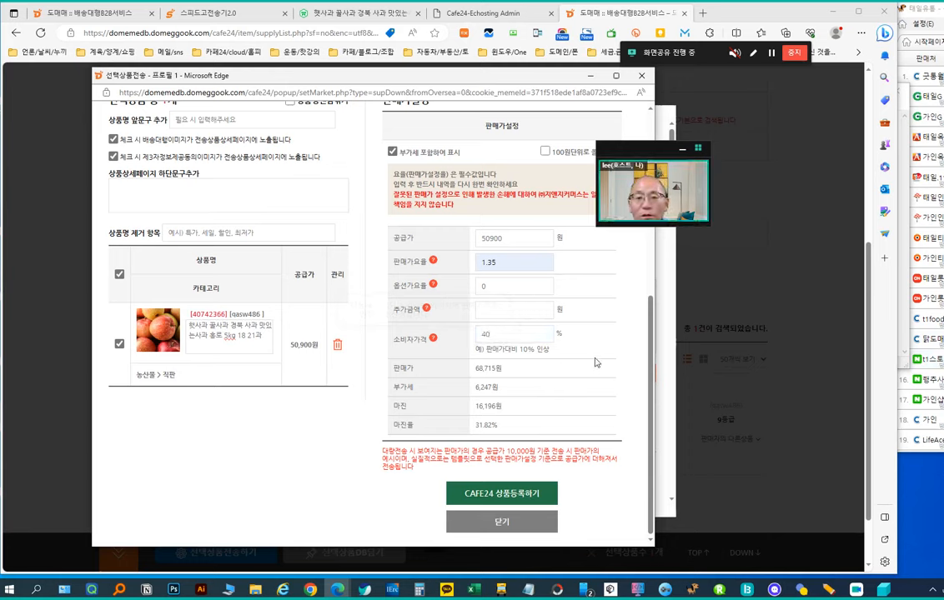
drag(492, 335, 433, 336)
text(45)
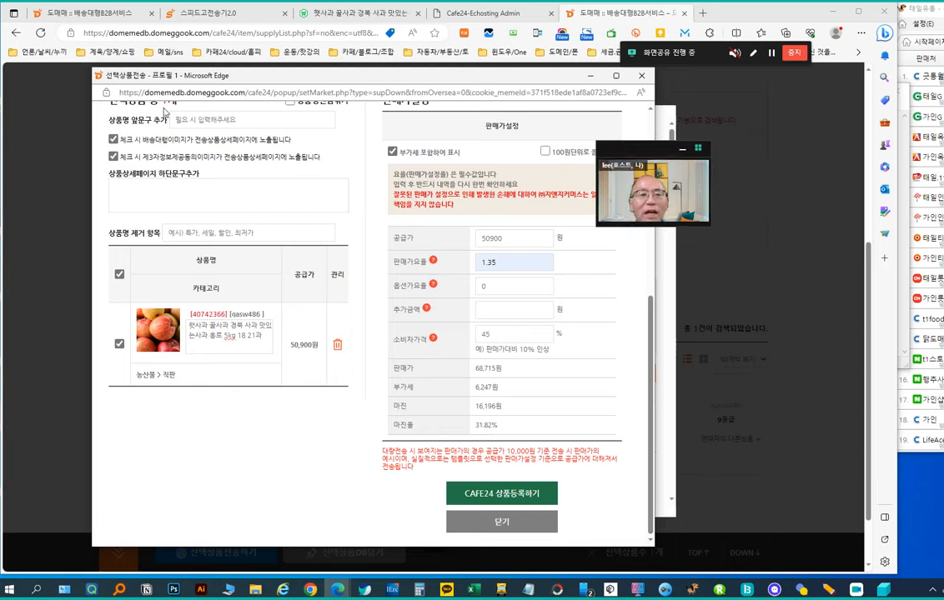
Step: Switch to 스피드고전송기2.0, close the detail page editor and open the apple product's SmartStore page to compare its selling price
mouse_move(701, 55)
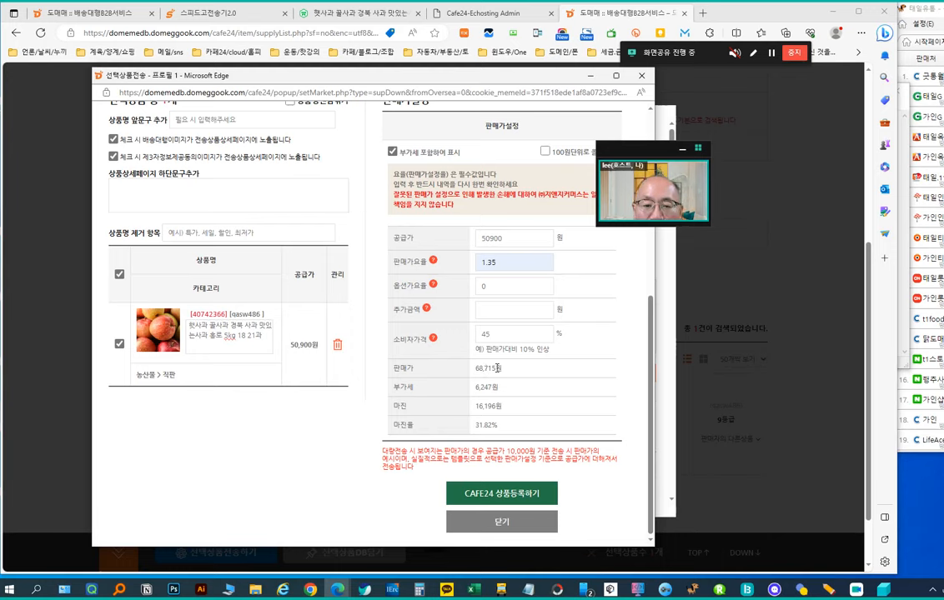
double_click(498, 367)
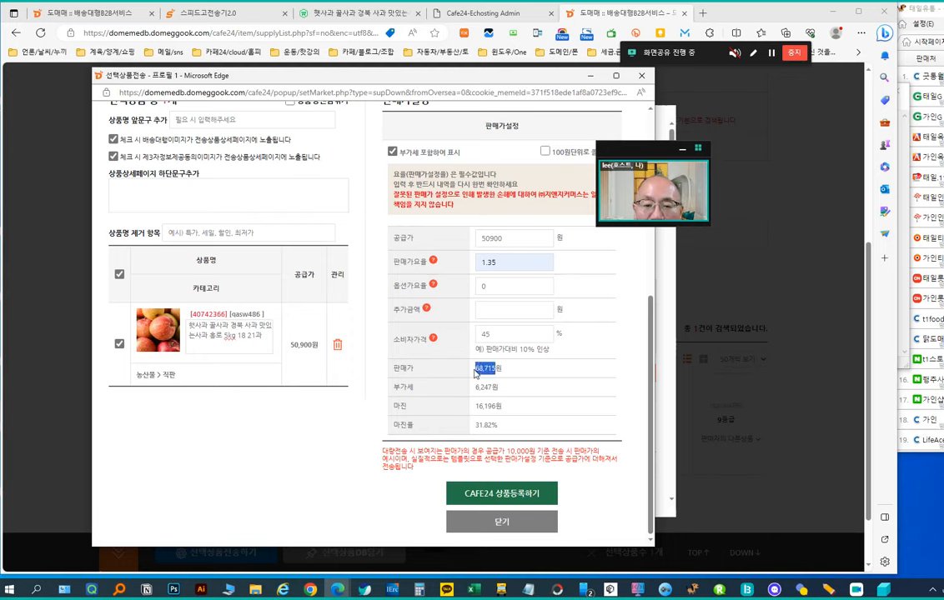
click(231, 14)
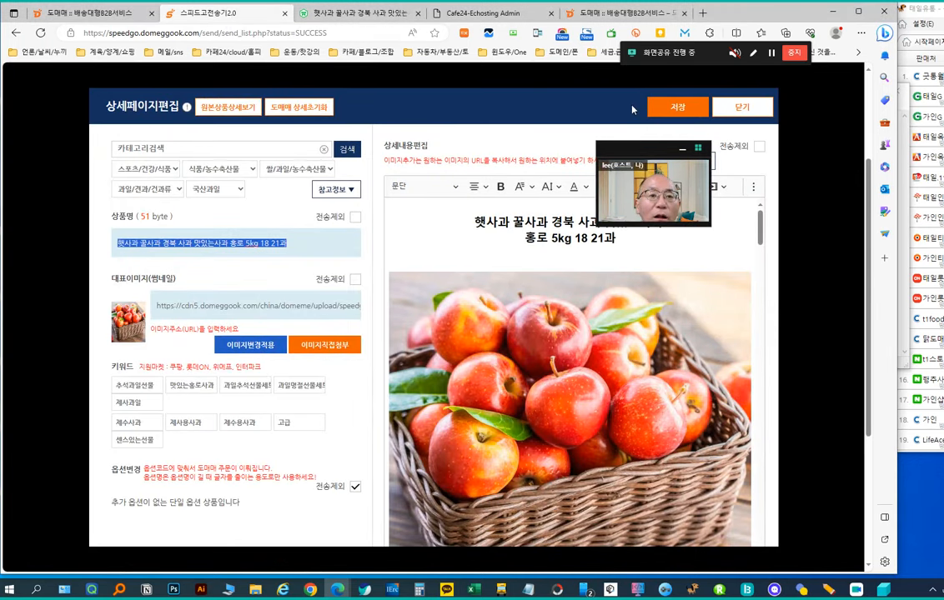
click(749, 113)
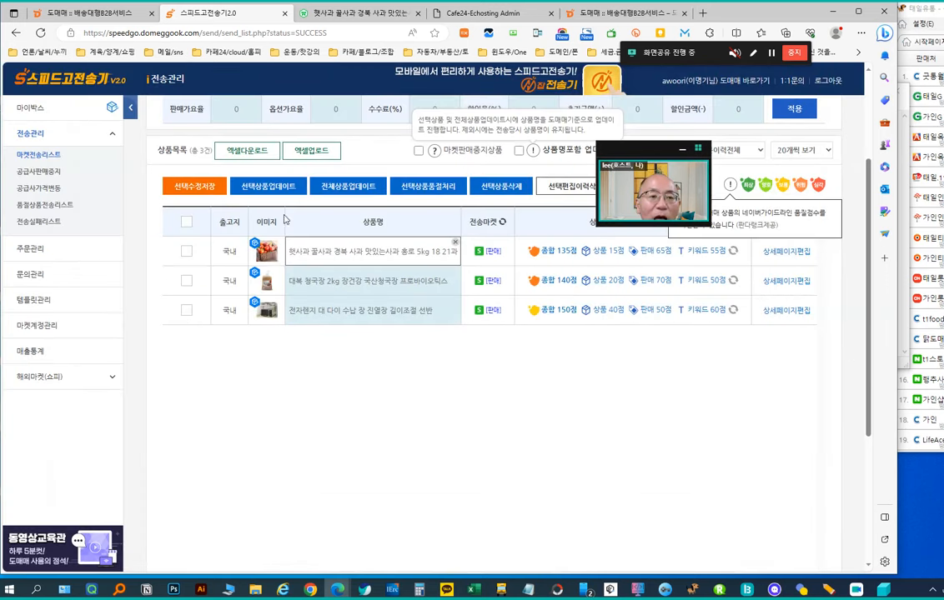
click(480, 252)
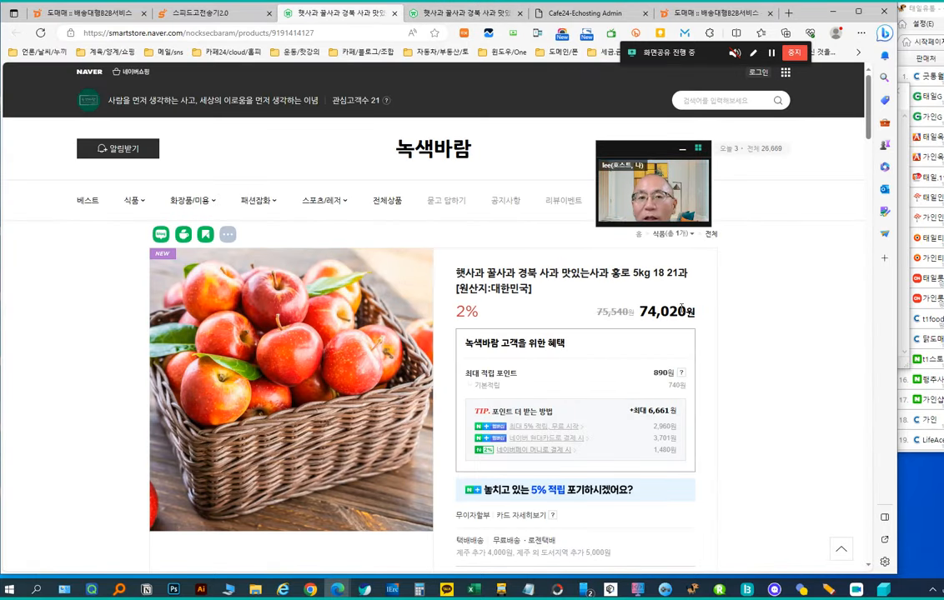
Step: Return to the 도매매 transfer form, register the apple product in CAFE24 and go to the transfer list (전송리스트)
click(395, 13)
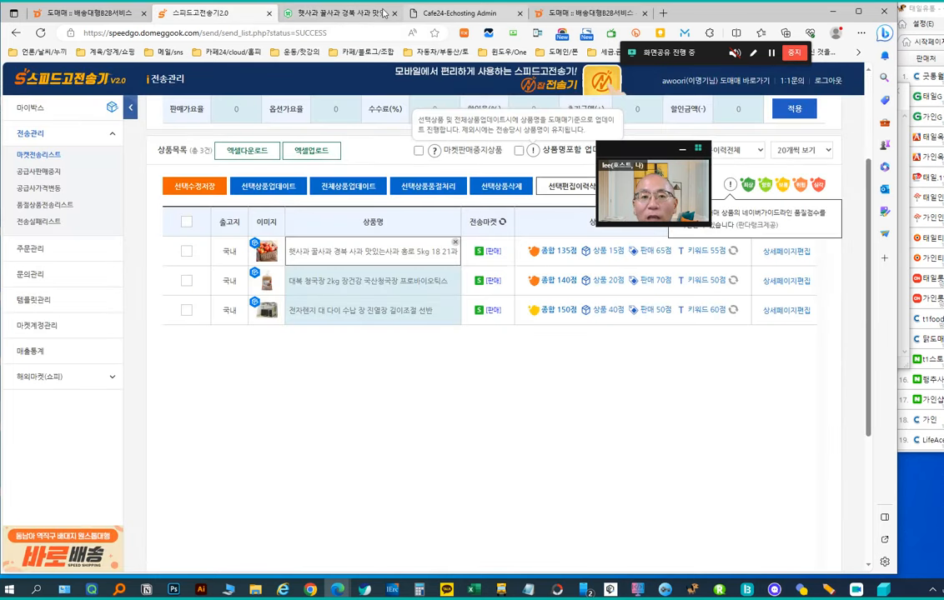
click(350, 13)
click(598, 14)
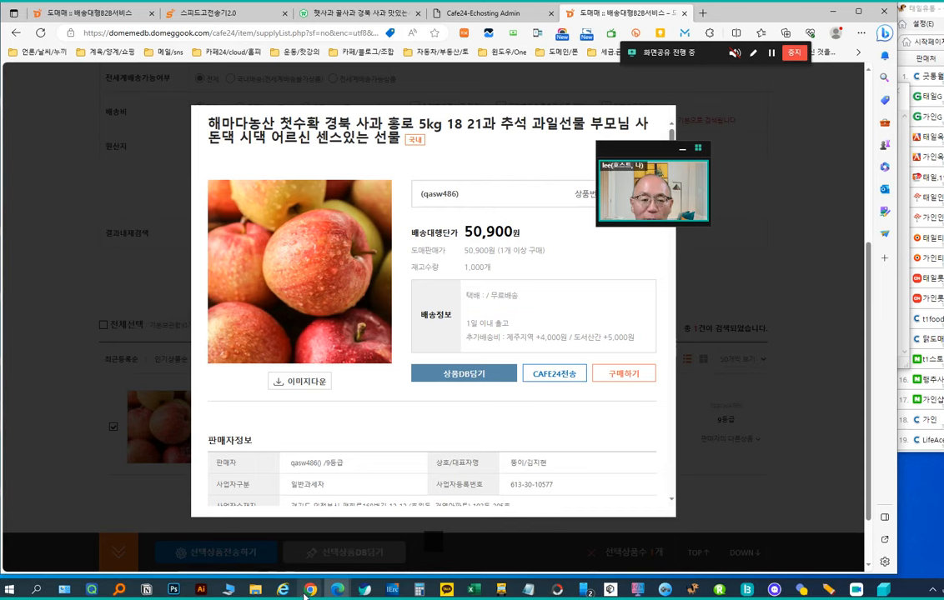
mouse_move(323, 595)
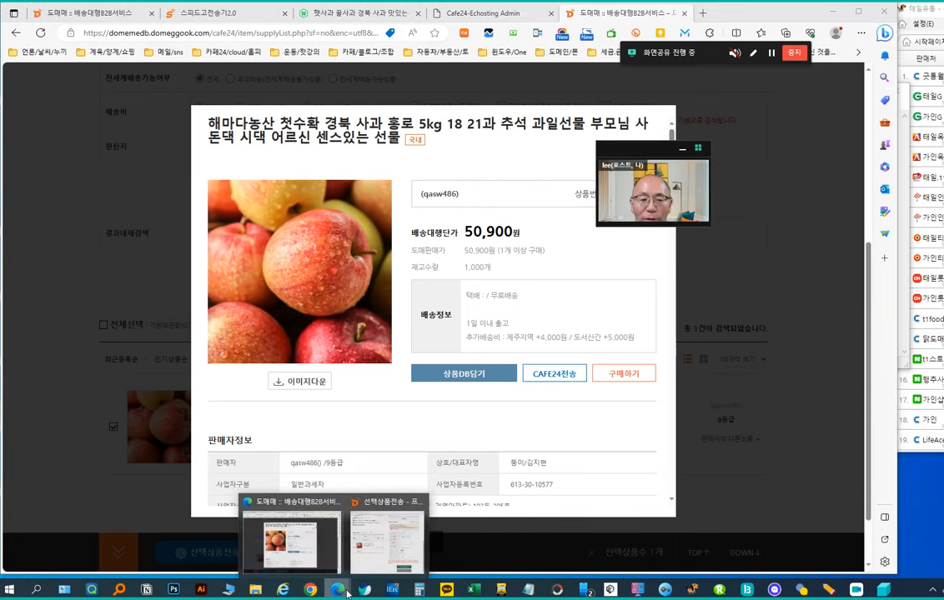
click(332, 503)
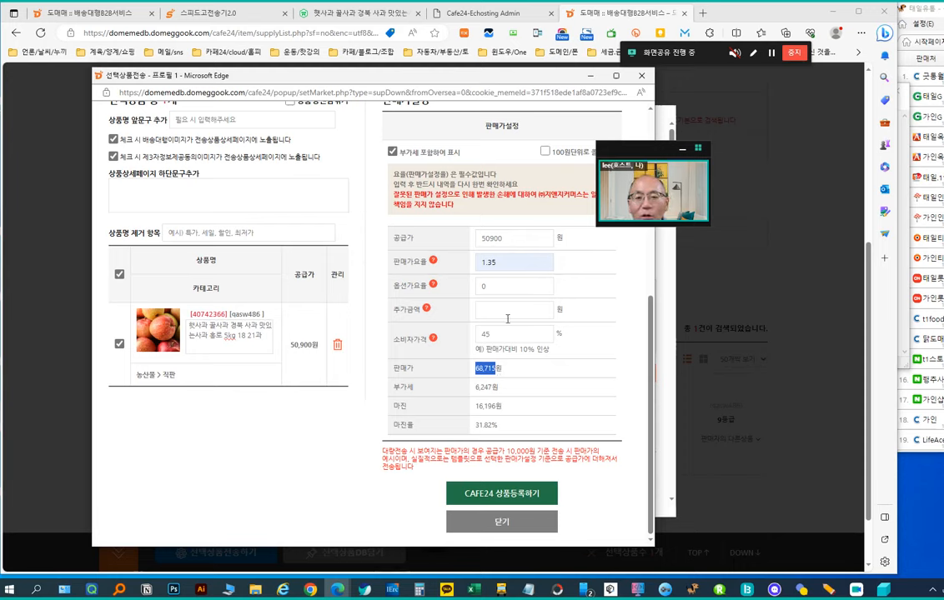
click(506, 494)
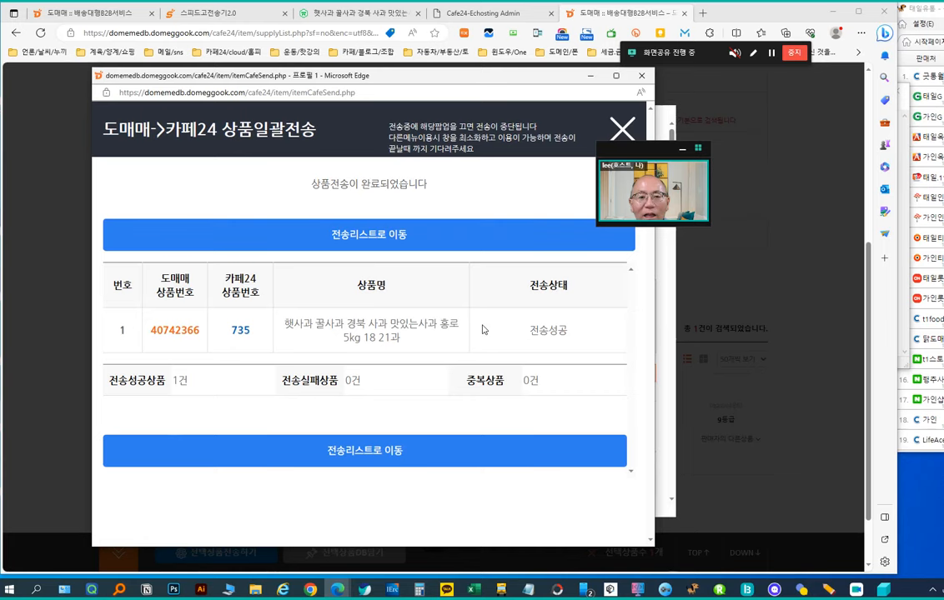
click(389, 457)
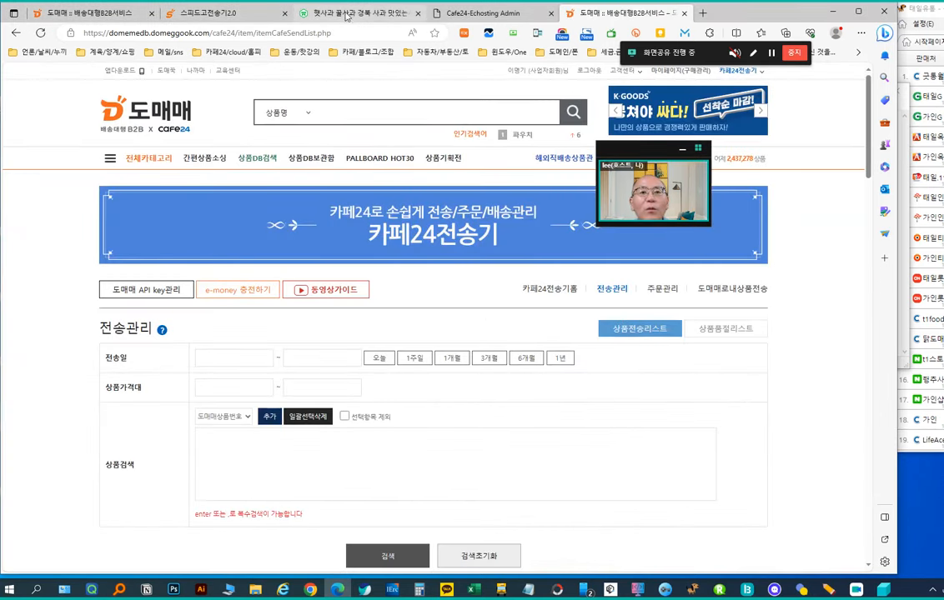
Step: Switch to the Cafe24 admin and open the list of products on sale (판매중 상품) from the product dashboard
click(482, 13)
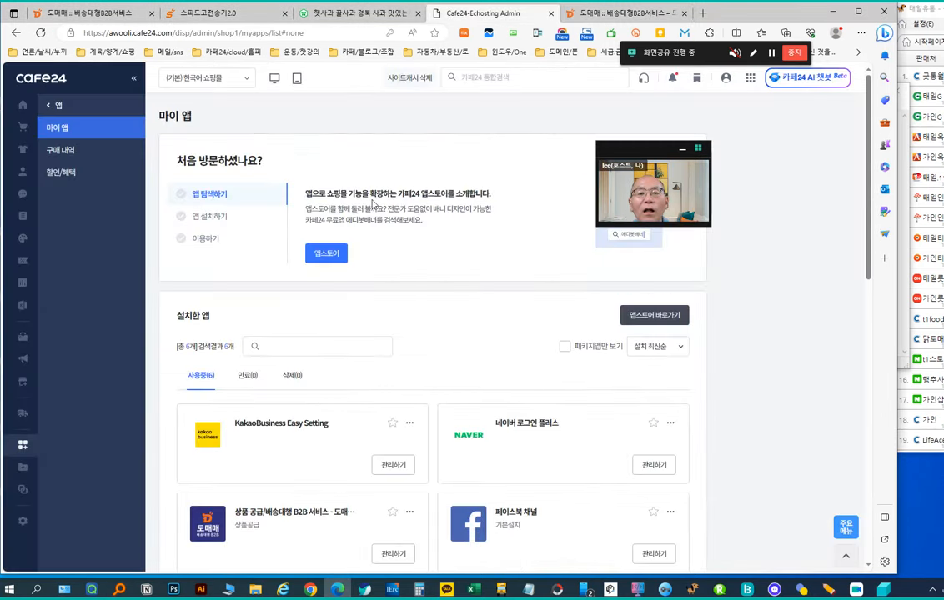
click(21, 150)
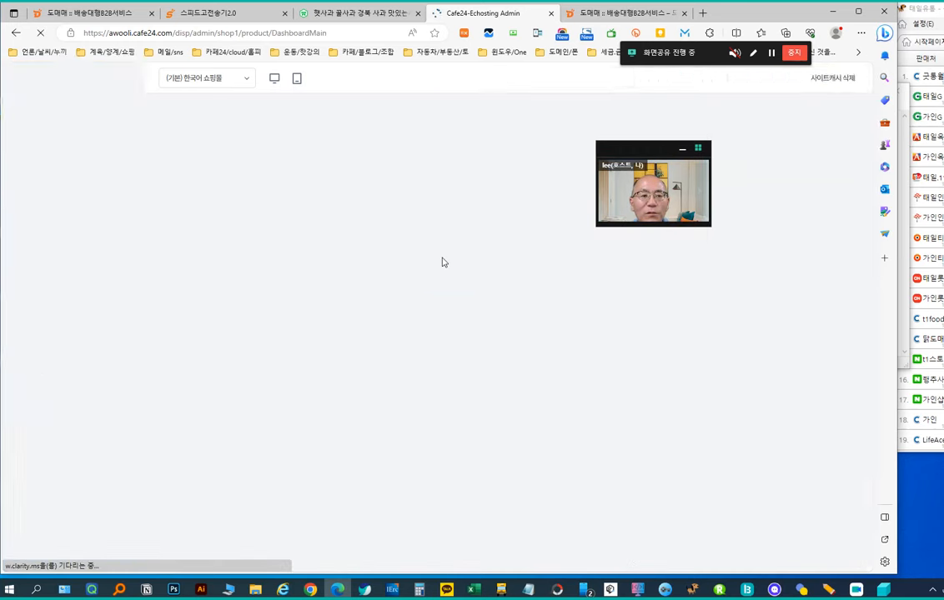
click(373, 407)
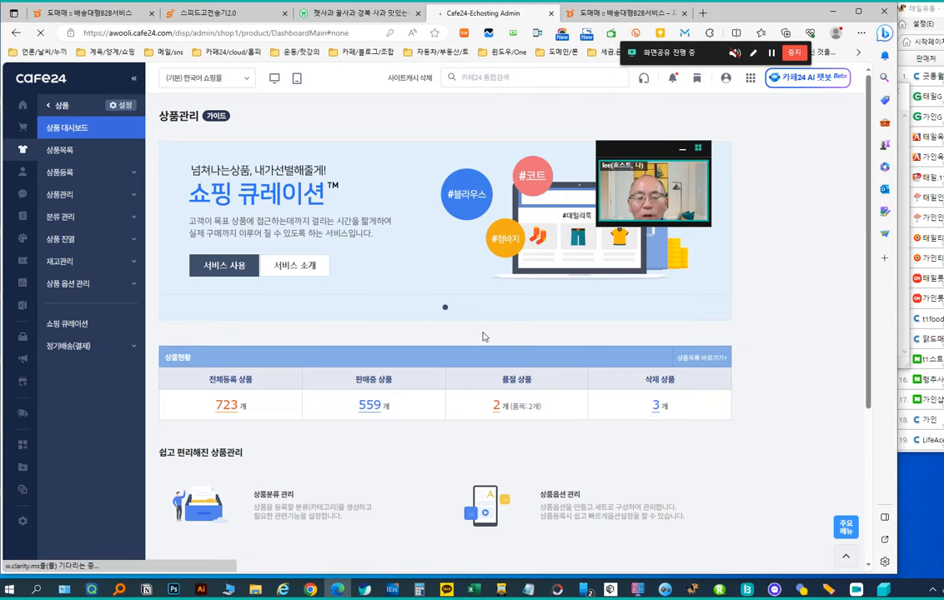
scroll(496, 320, down, 4)
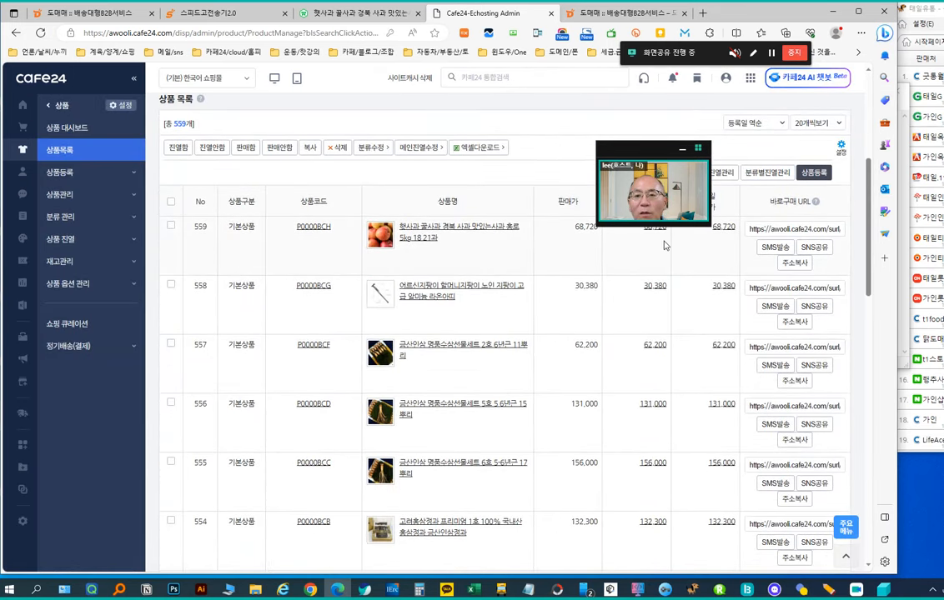
scroll(667, 262, up, 1)
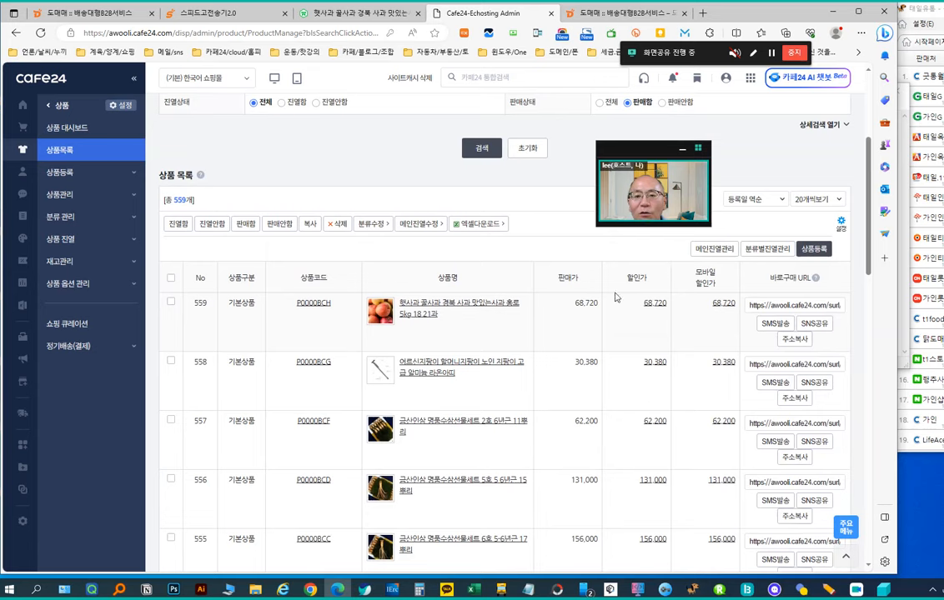
Step: Open the transferred apple product's edit form and examine its basic information and assigned category
click(440, 310)
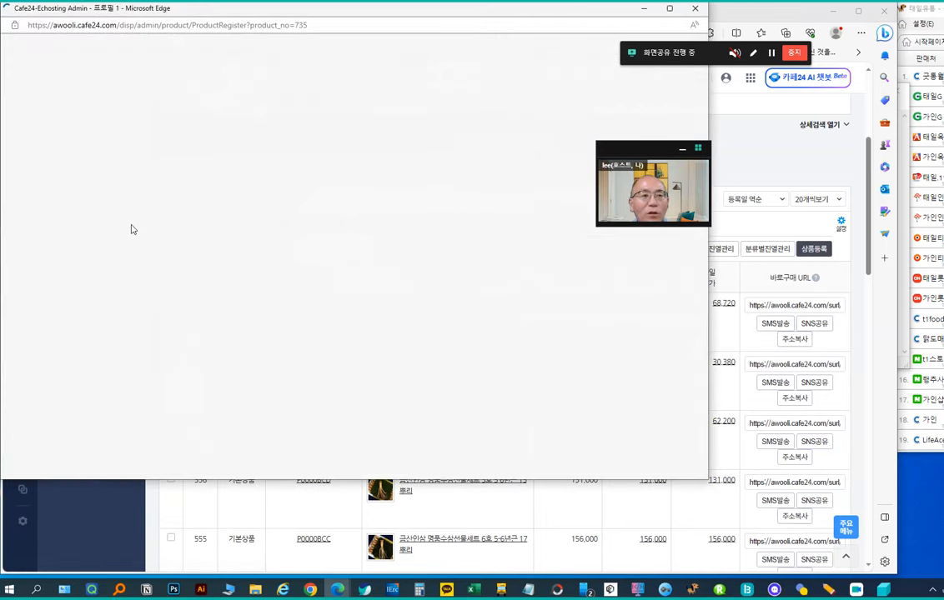
scroll(199, 268, down, 7)
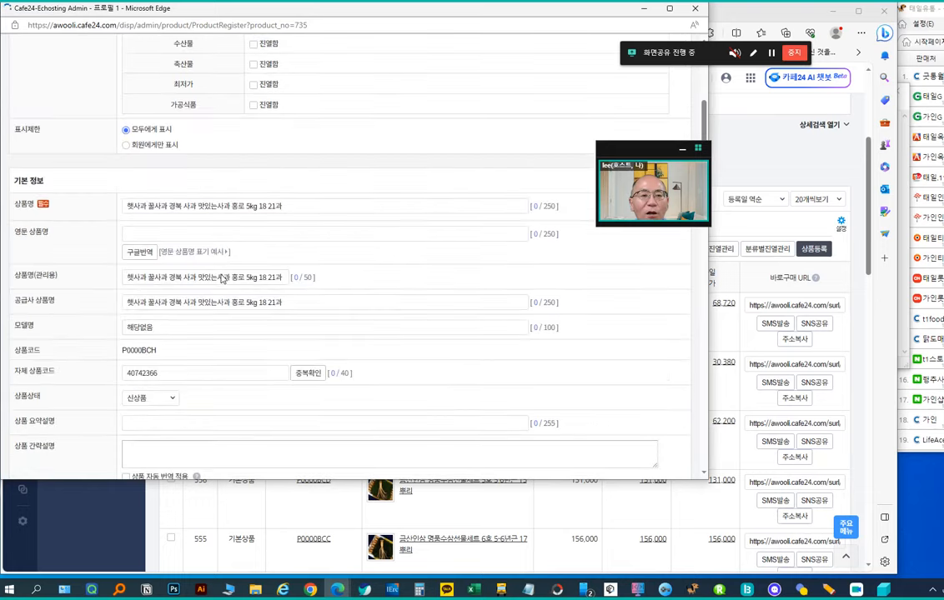
scroll(237, 271, up, 4)
scroll(345, 354, down, 4)
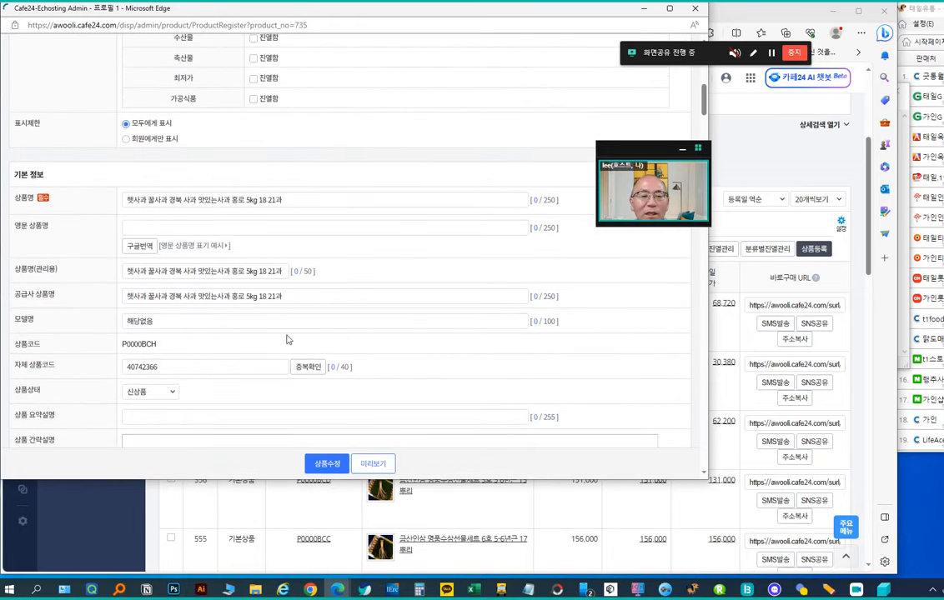
scroll(286, 340, down, 1)
drag(173, 180, 106, 190)
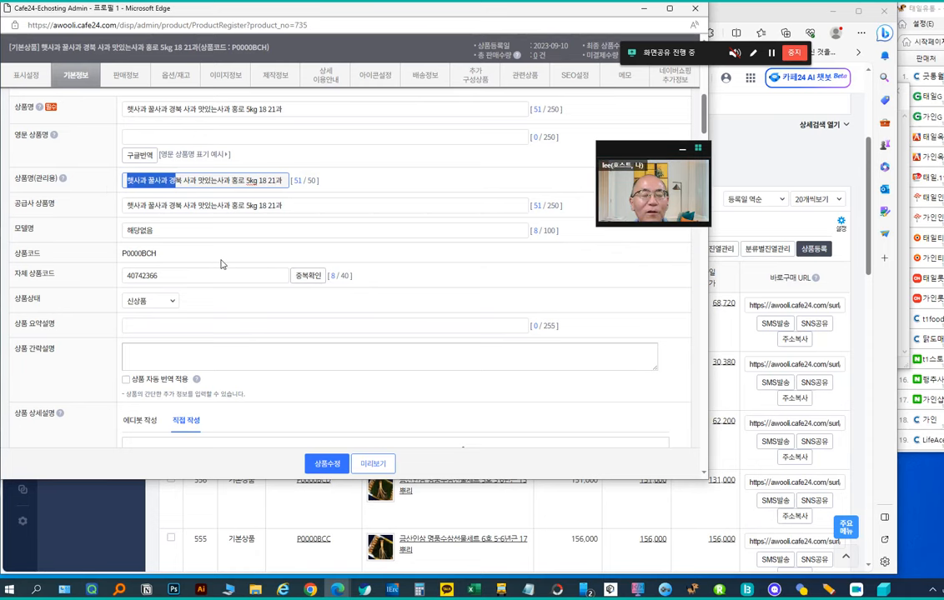
scroll(256, 205, up, 9)
scroll(317, 296, up, 2)
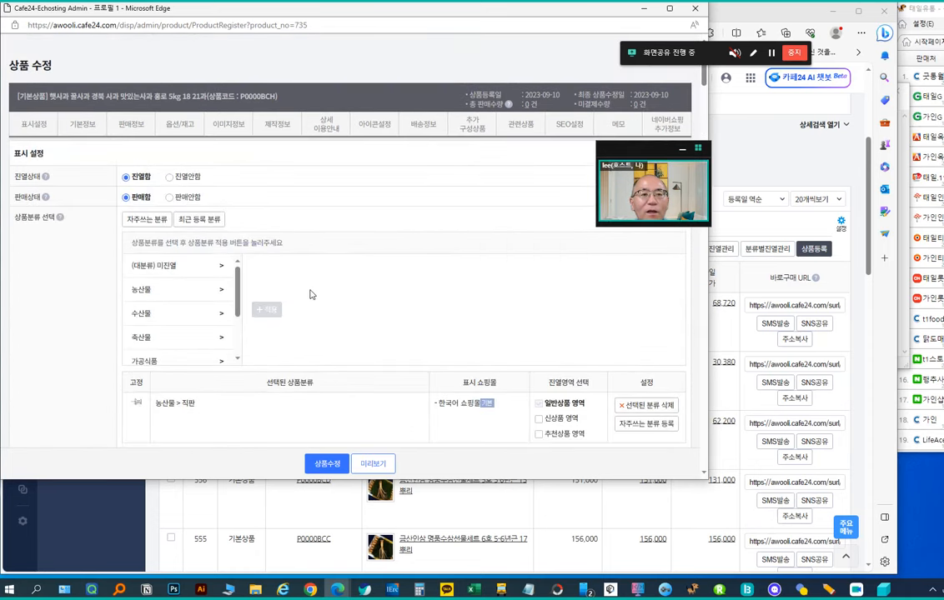
Step: Enable main page display (진열함) of the apple product in the 추천상품, 신상품 and 농산물 sections
scroll(310, 290, down, 4)
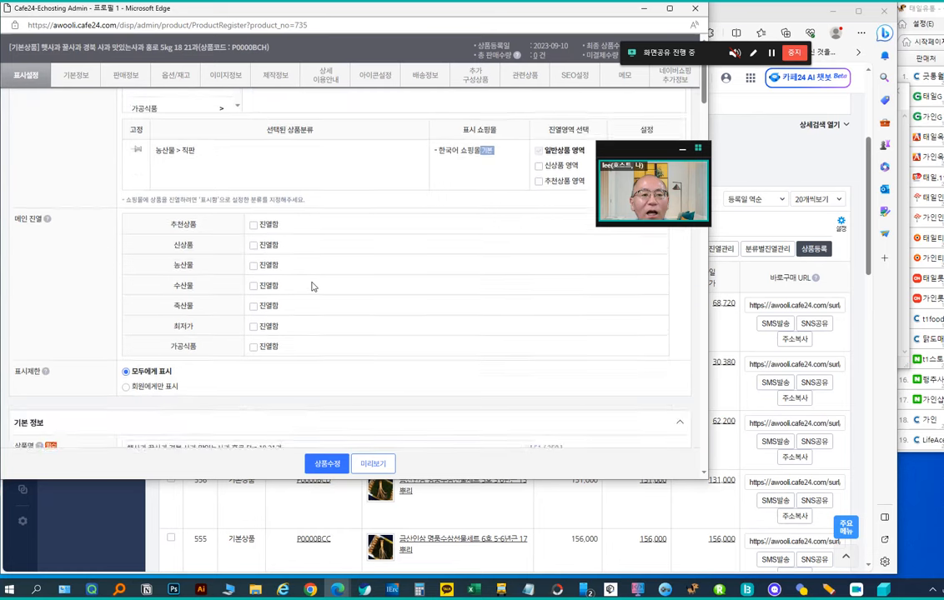
click(253, 220)
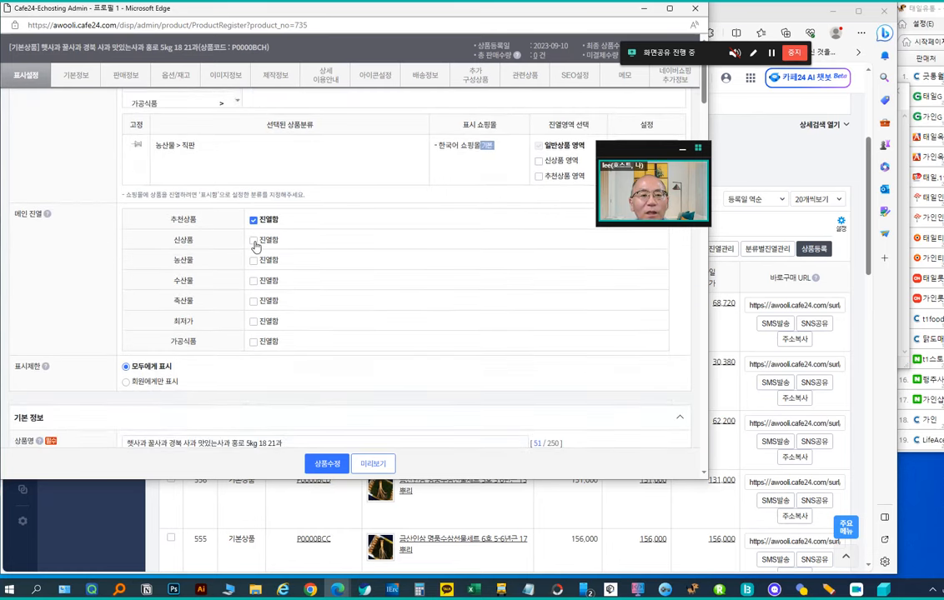
click(254, 241)
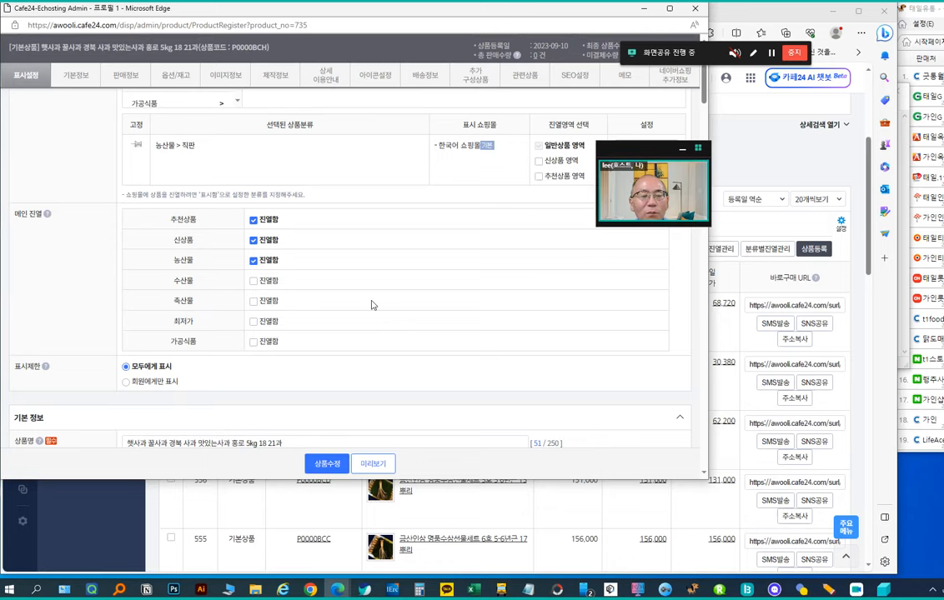
scroll(443, 286, up, 1)
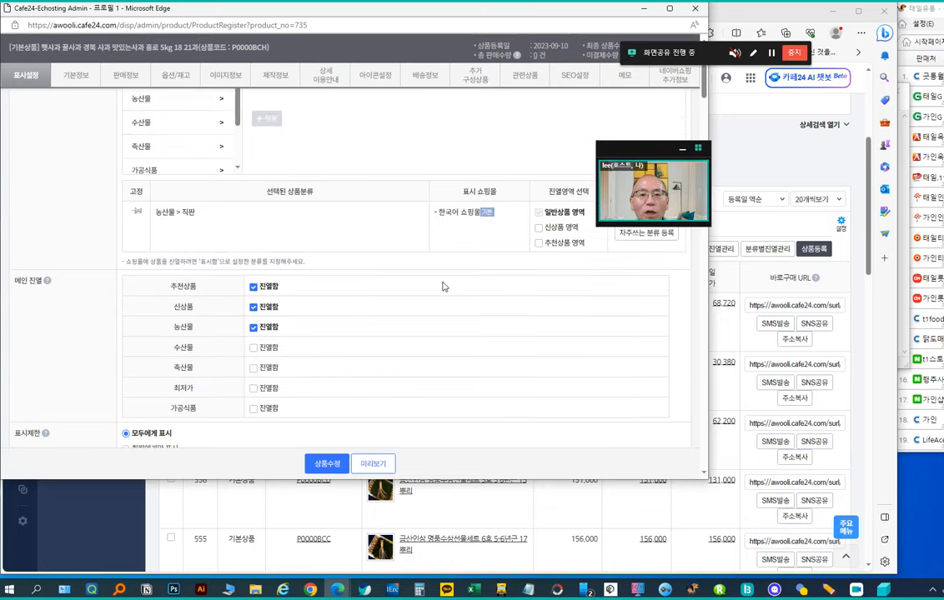
scroll(160, 317, up, 1)
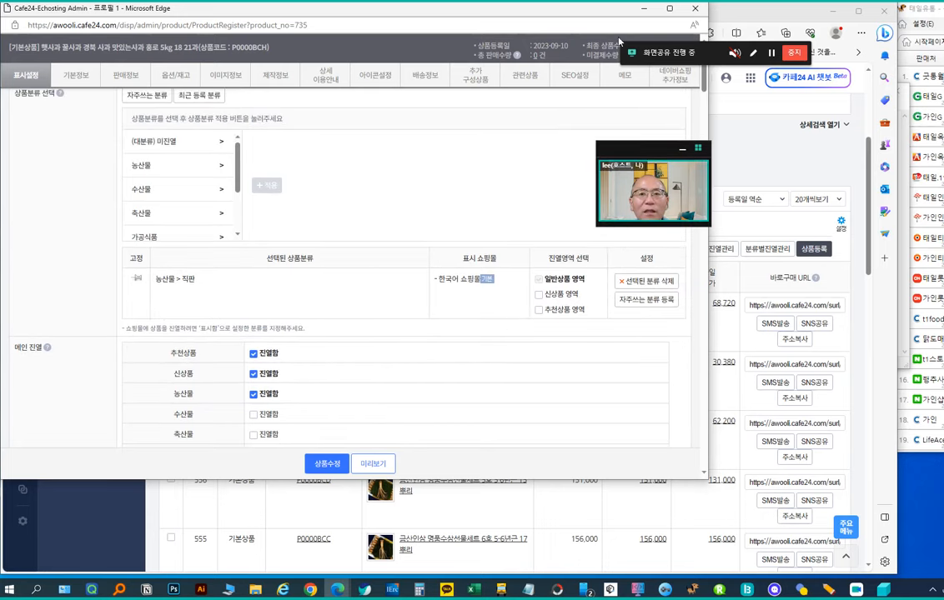
Step: Minimise the product edit window, open the PC storefront and examine the product sections on its main page
click(645, 9)
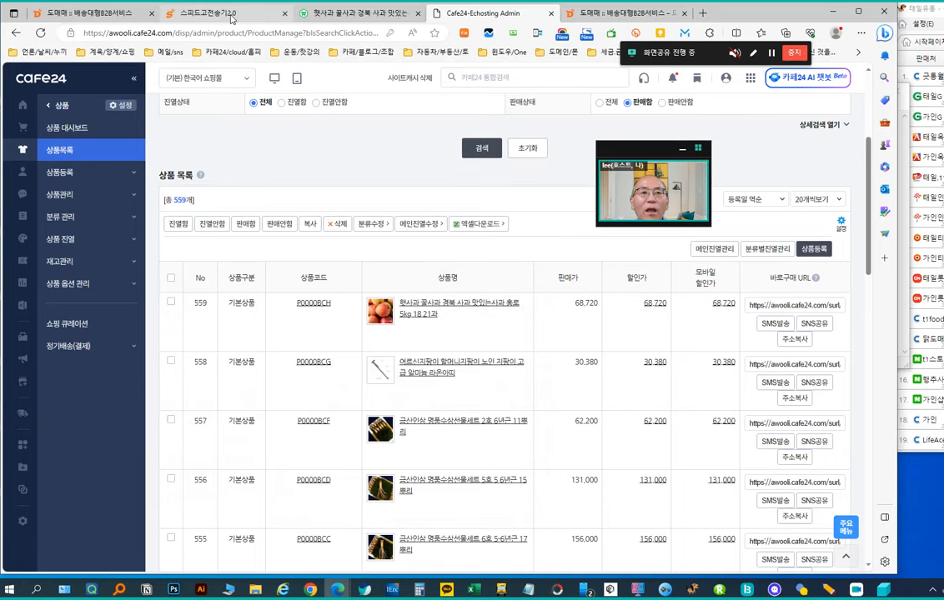
click(273, 79)
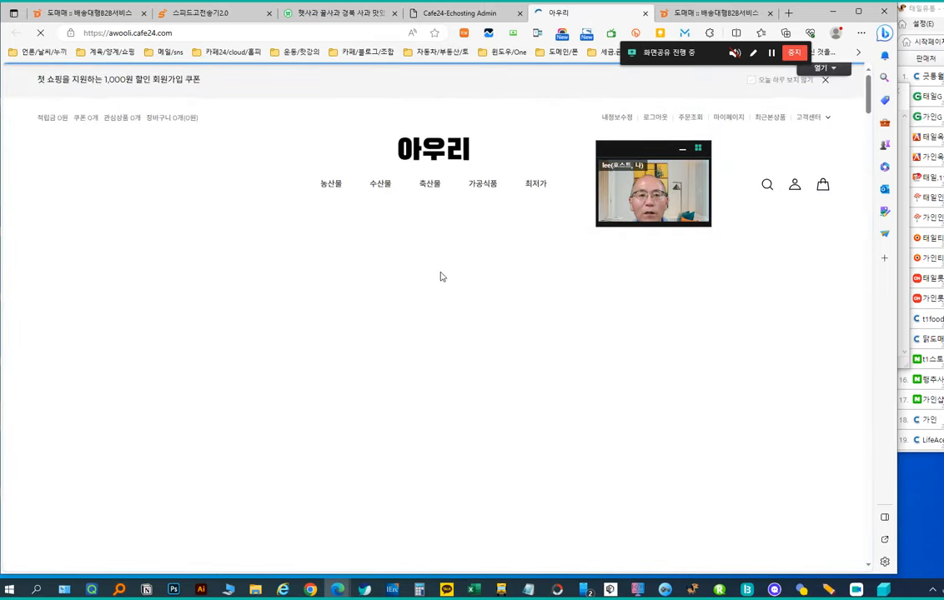
scroll(391, 376, down, 4)
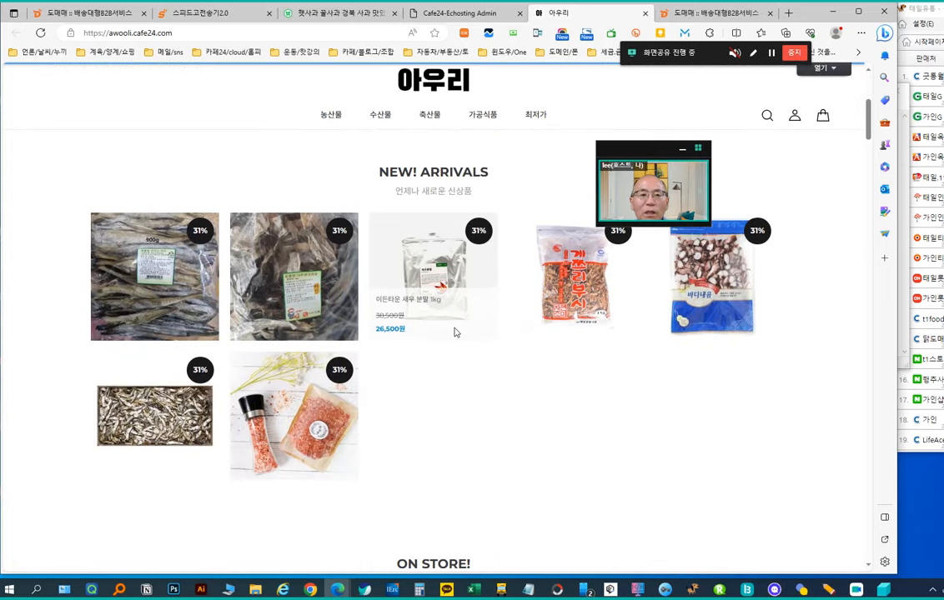
scroll(458, 327, down, 4)
scroll(474, 326, down, 4)
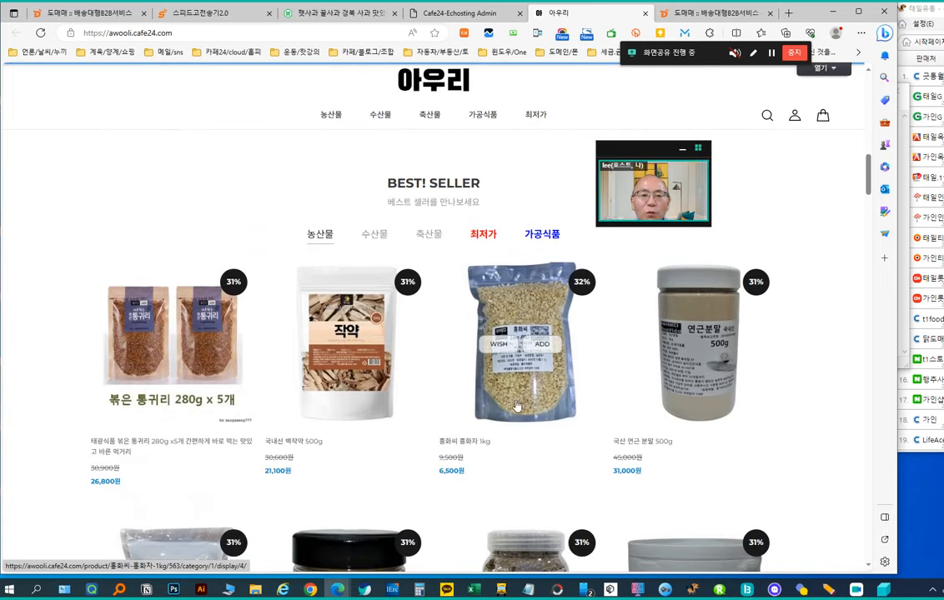
scroll(479, 417, down, 15)
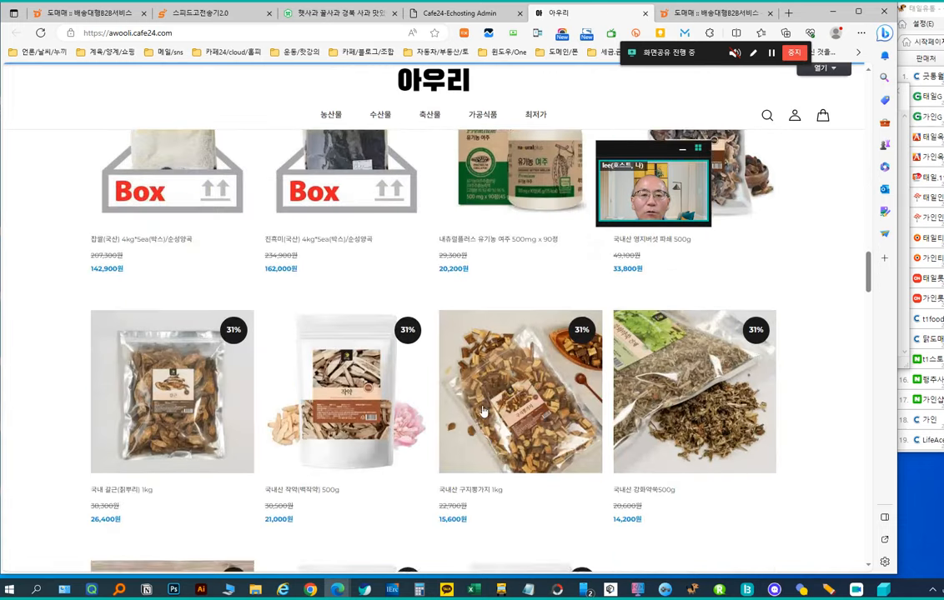
Step: Examine the remaining product sections on the storefront's main page, including MD'S CHOICE, and return to its beginning
scroll(486, 409, down, 7)
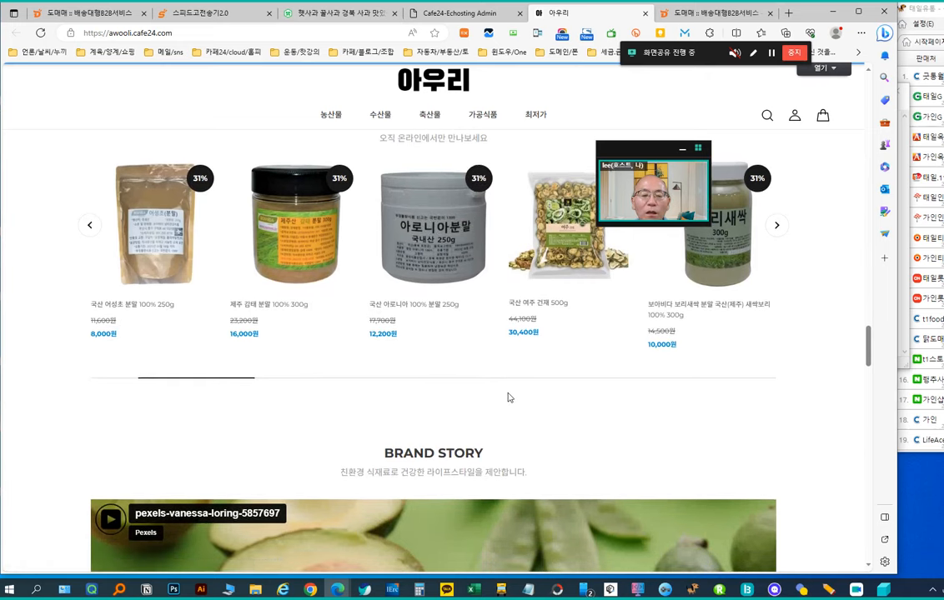
scroll(508, 397, down, 5)
scroll(509, 398, down, 5)
scroll(508, 397, up, 3)
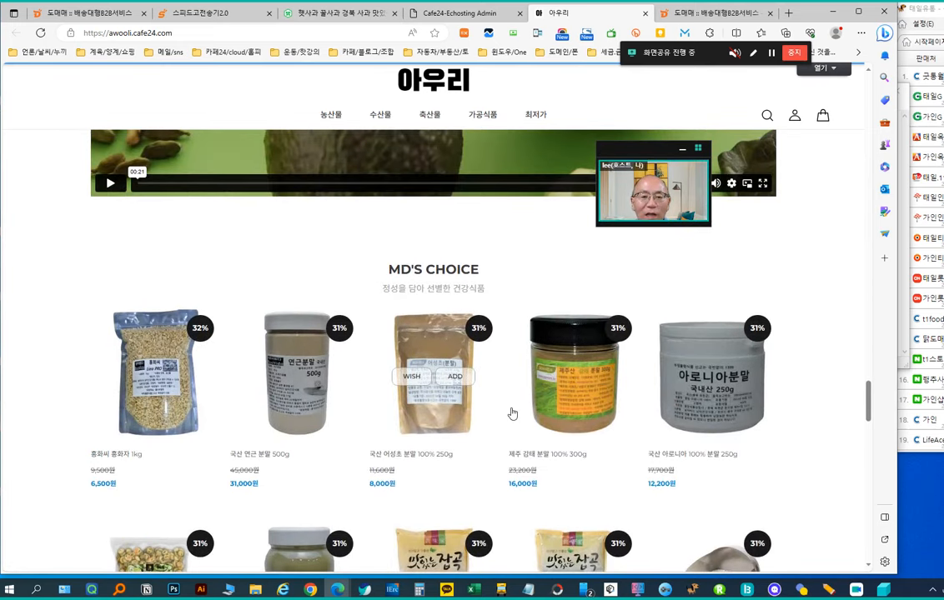
scroll(510, 413, down, 1)
scroll(517, 419, down, 15)
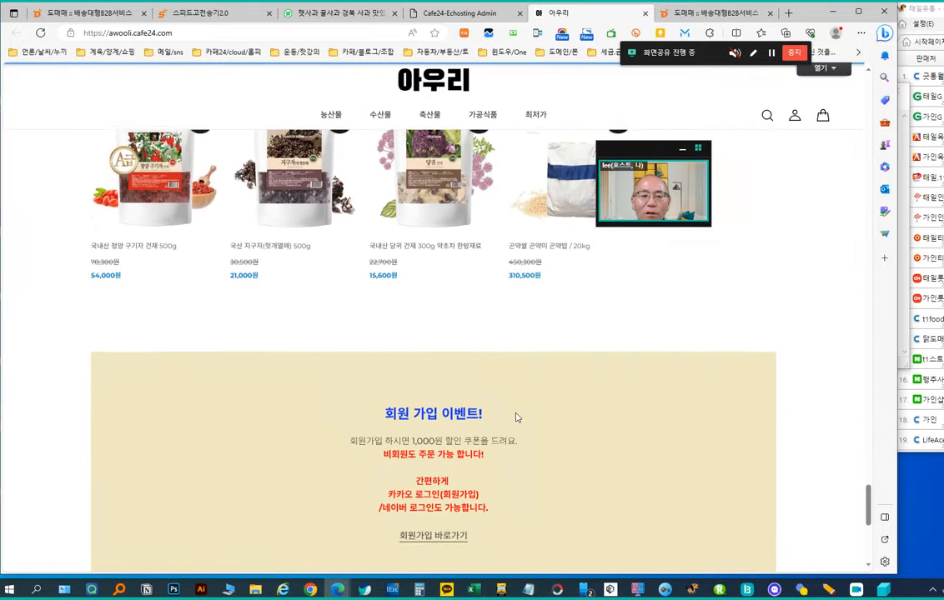
scroll(516, 415, down, 4)
scroll(517, 407, up, 18)
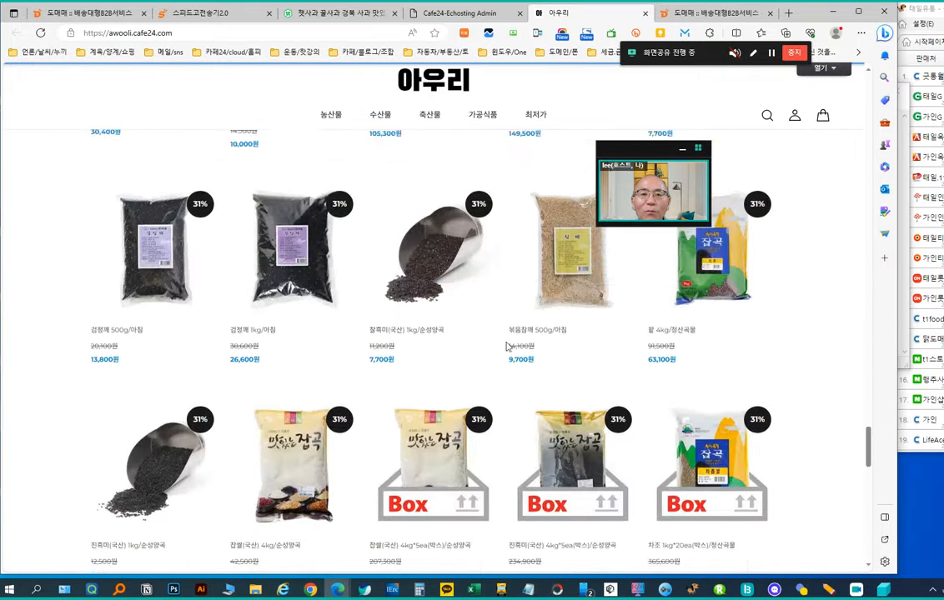
scroll(491, 329, up, 15)
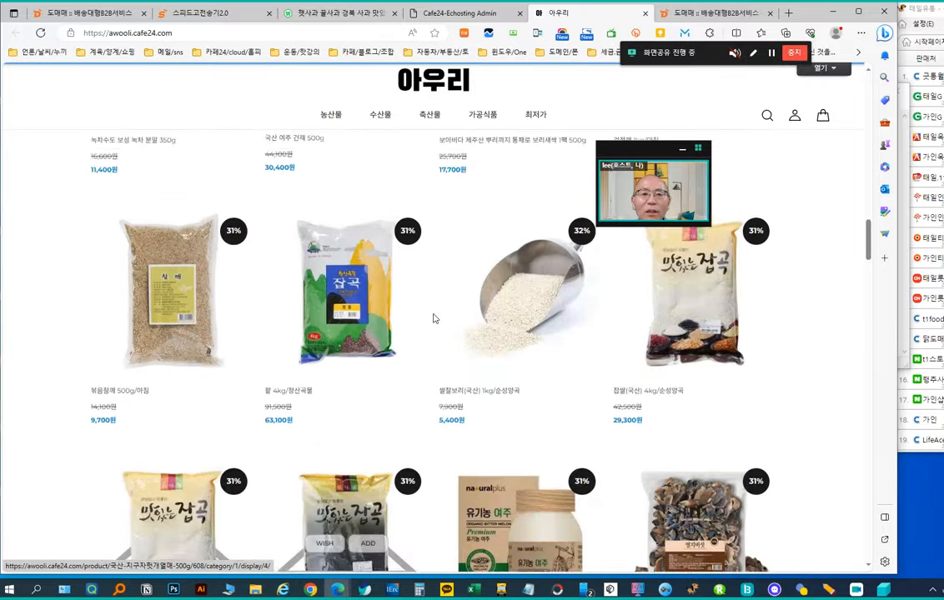
scroll(399, 306, up, 10)
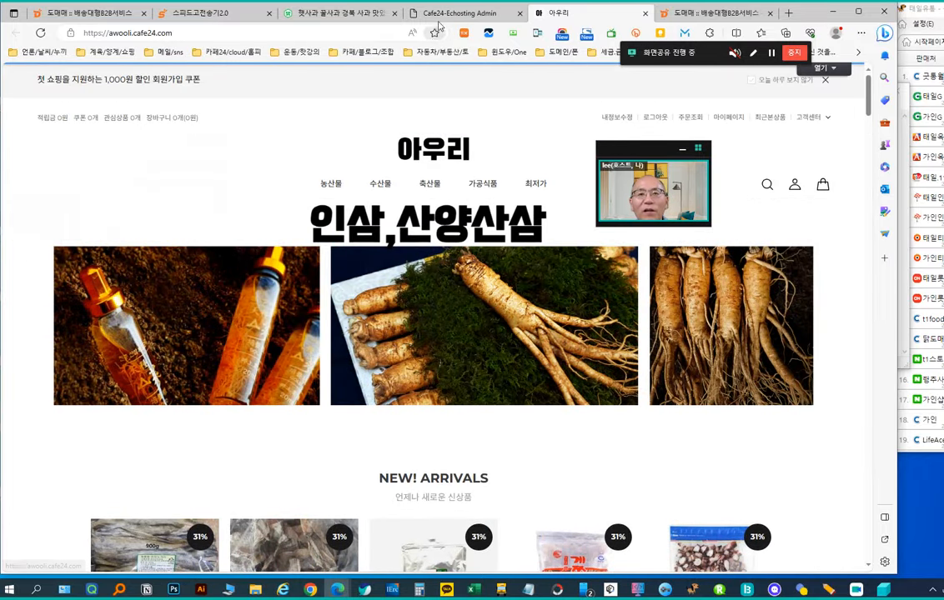
Step: Return to the Cafe24 admin, bring back the apple product's edit window and examine its main display settings and basic information
click(447, 15)
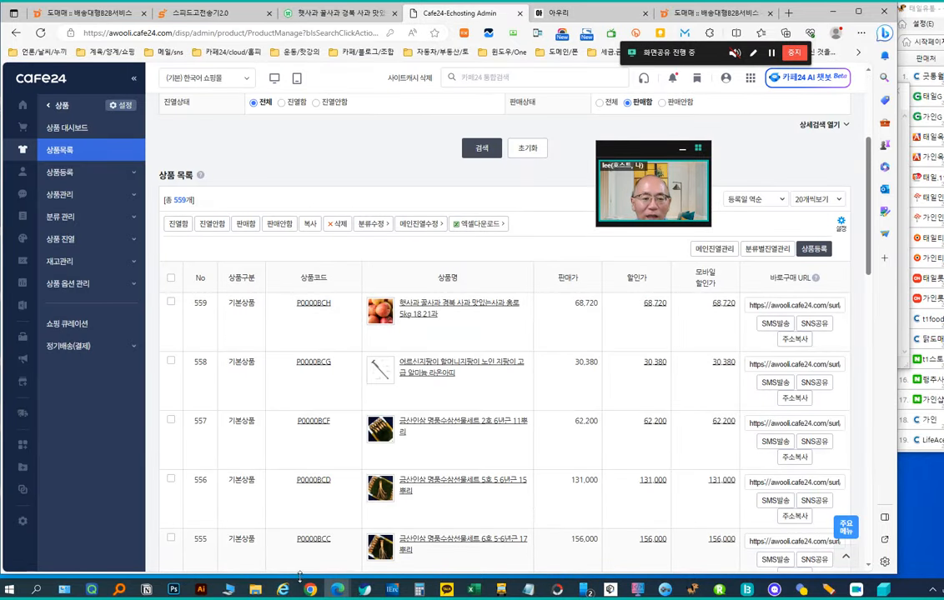
mouse_move(338, 574)
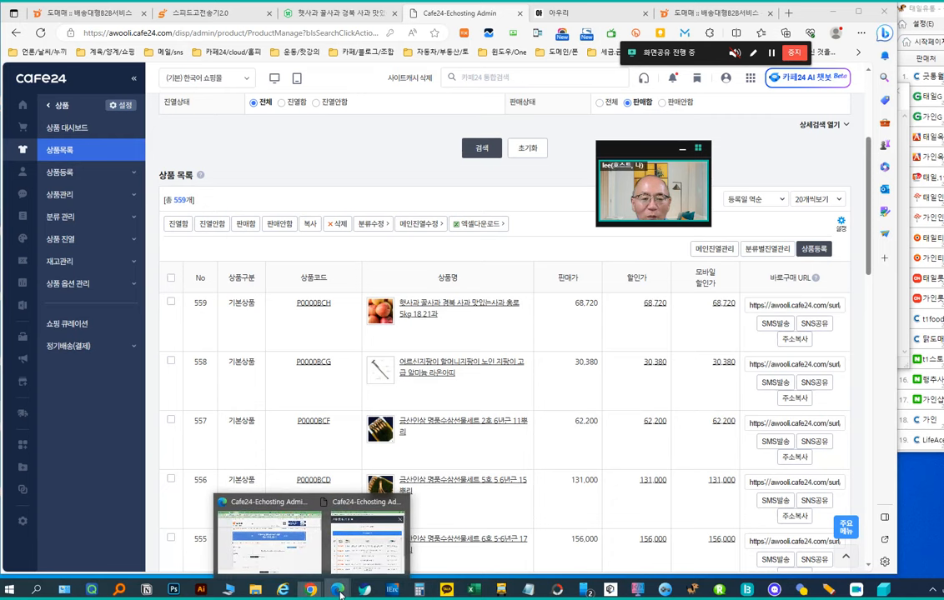
click(380, 567)
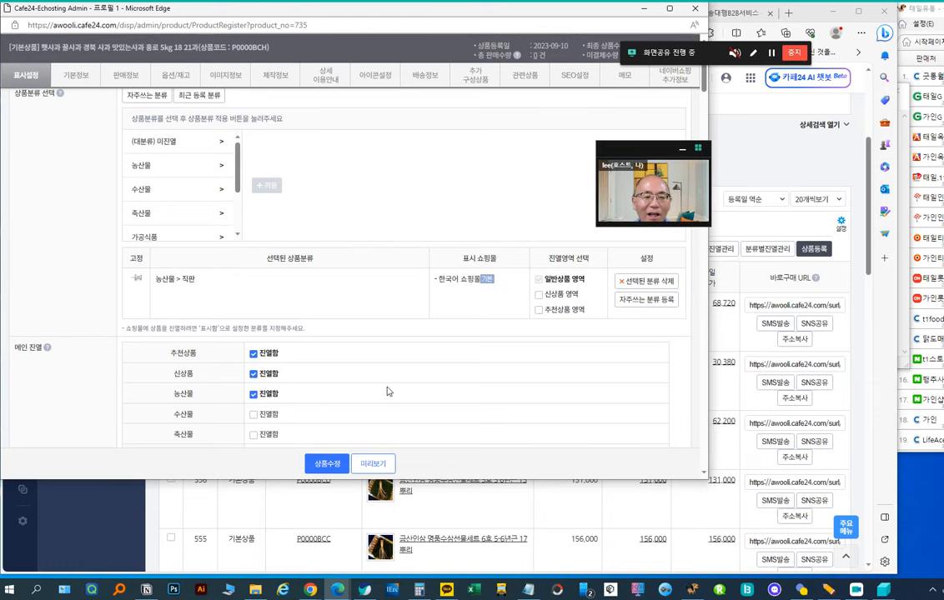
scroll(387, 391, down, 1)
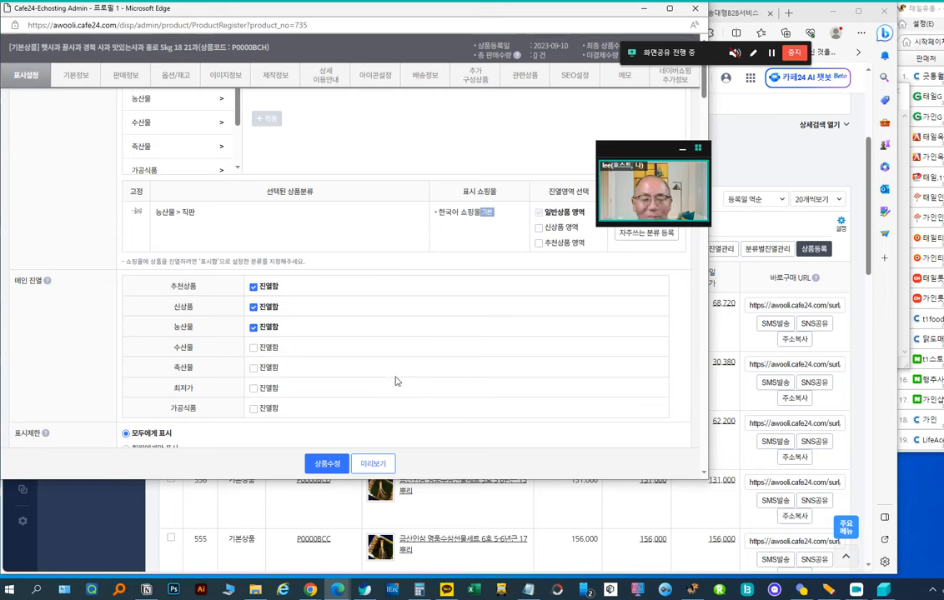
scroll(377, 385, down, 2)
scroll(296, 376, down, 1)
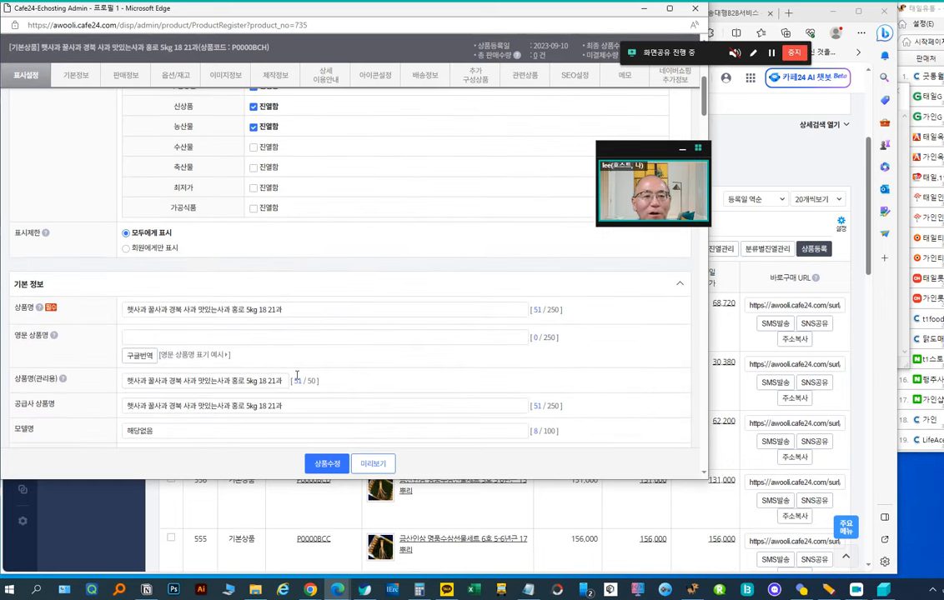
scroll(288, 238, up, 2)
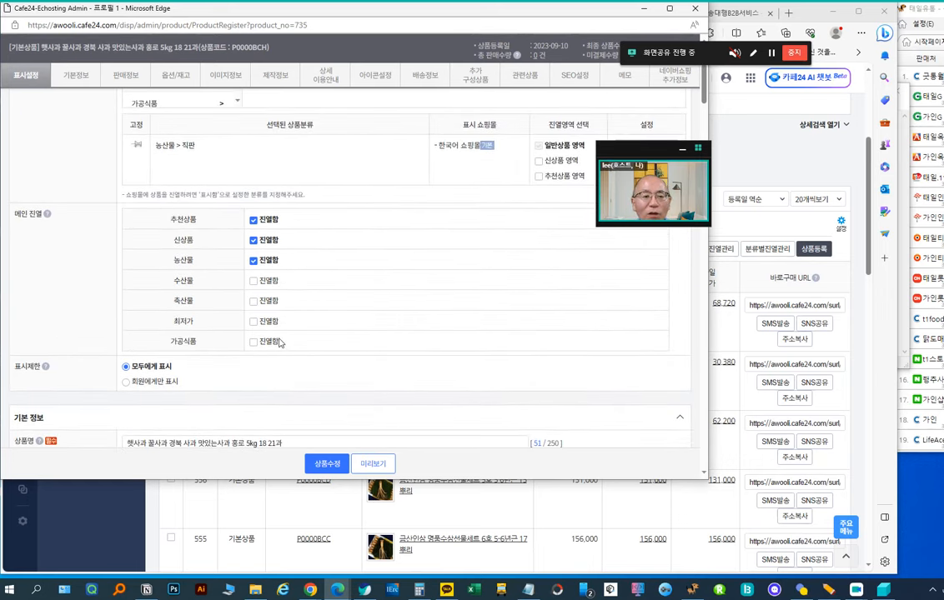
scroll(185, 379, down, 5)
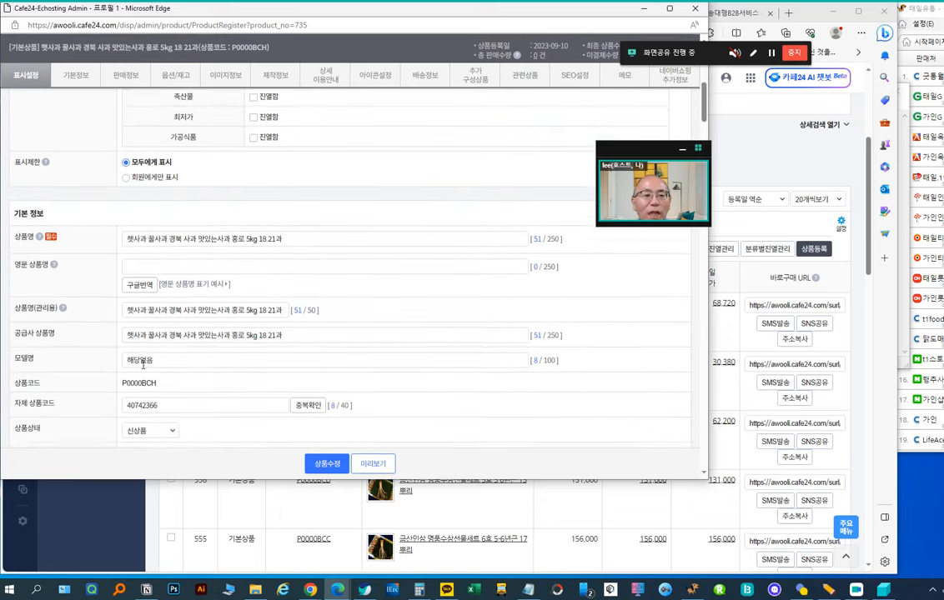
scroll(143, 365, down, 3)
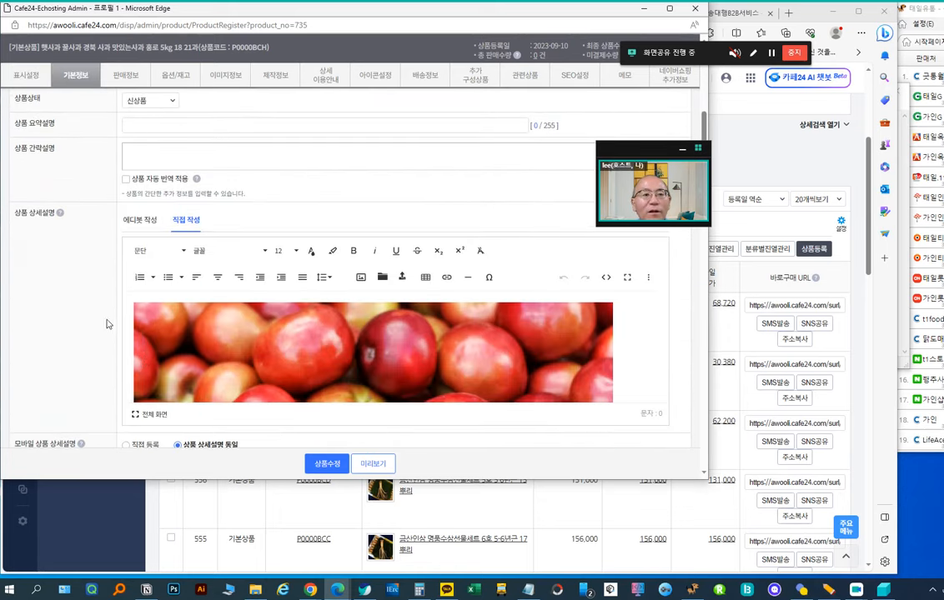
scroll(107, 323, down, 1)
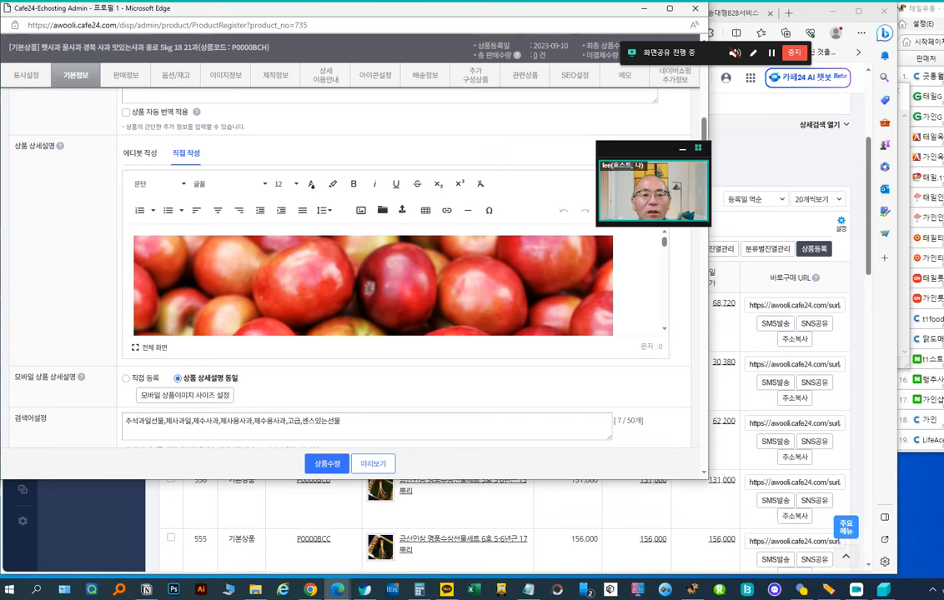
Step: Examine the apple product's name, detailed description image and sales information, and open its image information (이미지정보)
click(372, 287)
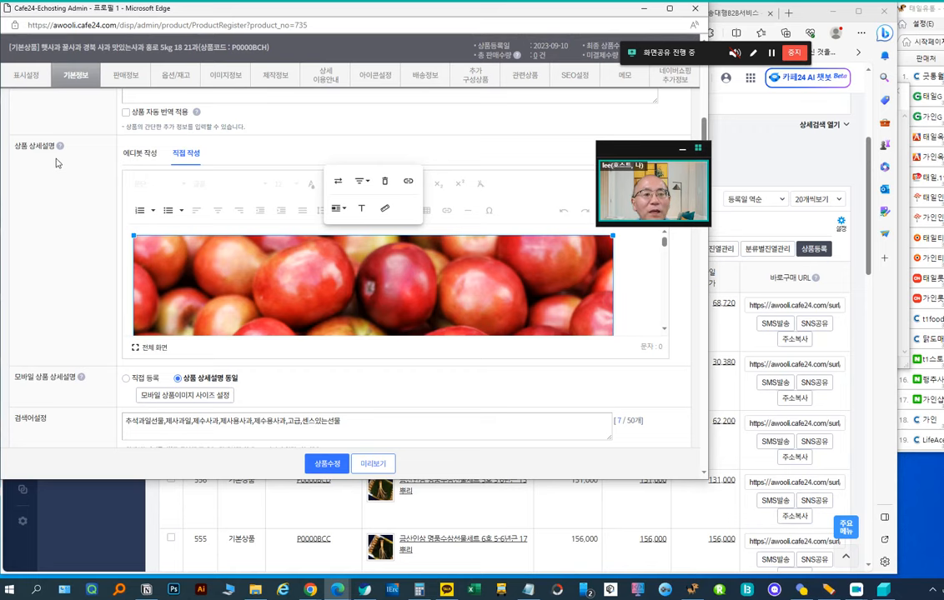
scroll(9, 262, up, 10)
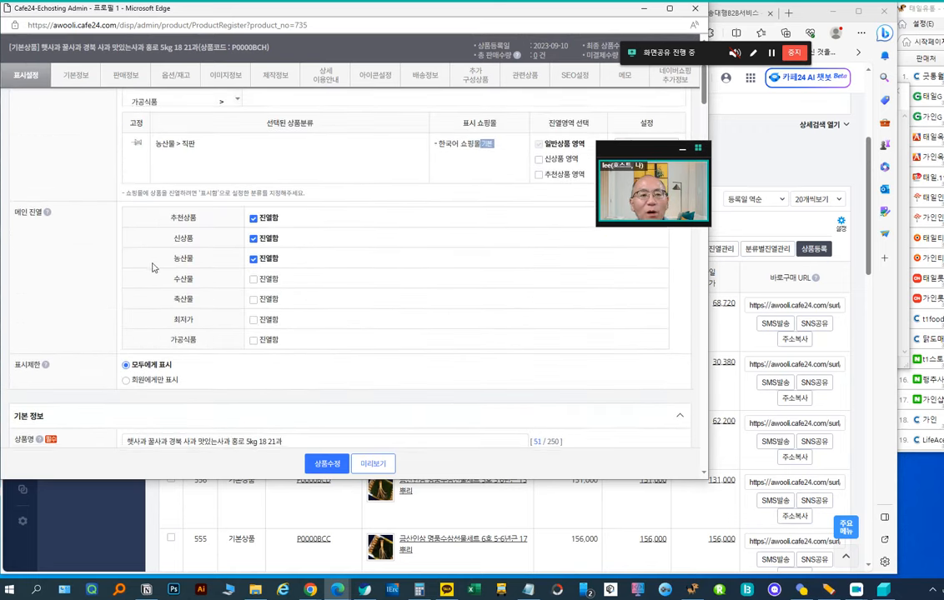
scroll(152, 268, down, 3)
drag(318, 308, 78, 311)
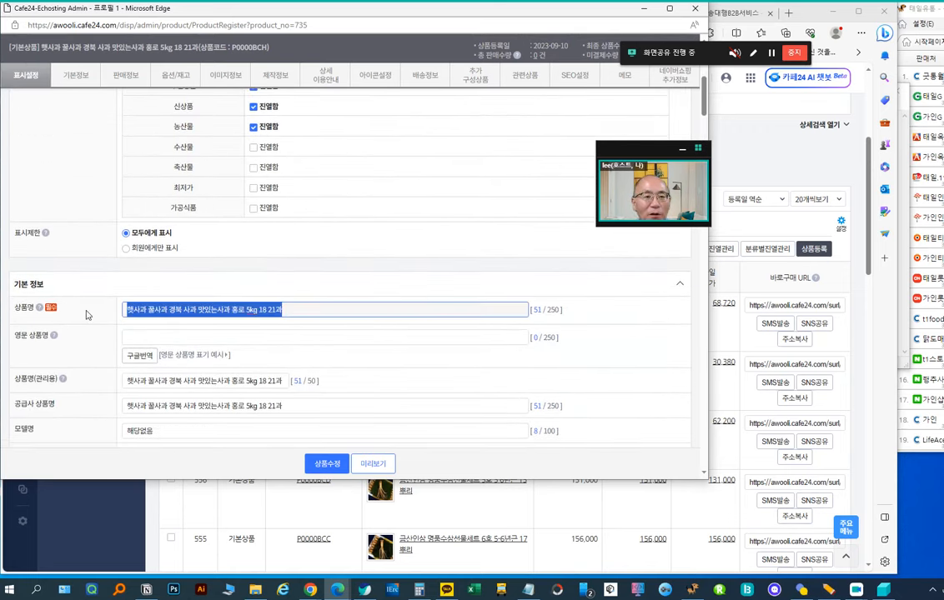
scroll(205, 330, down, 3)
scroll(205, 329, down, 3)
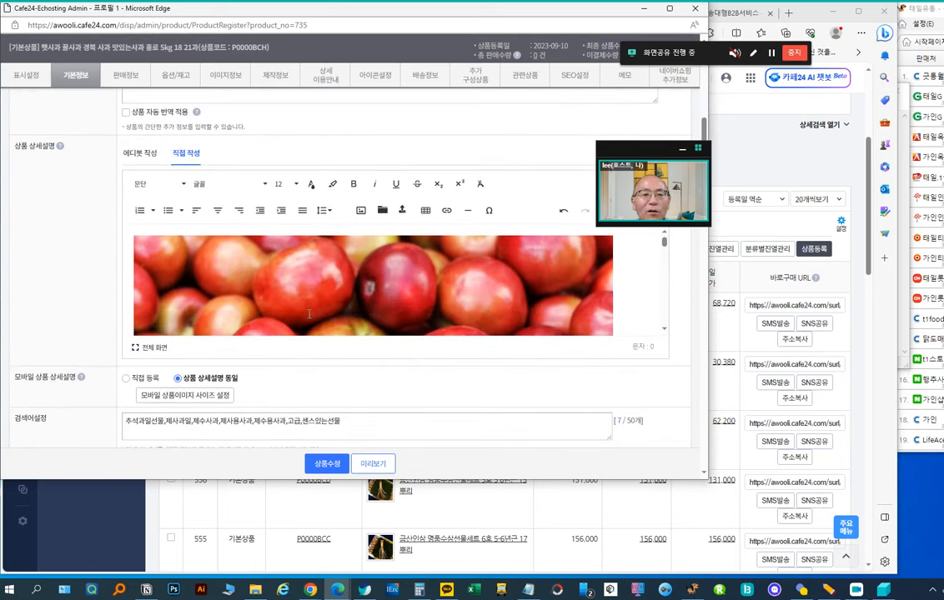
scroll(64, 406, down, 5)
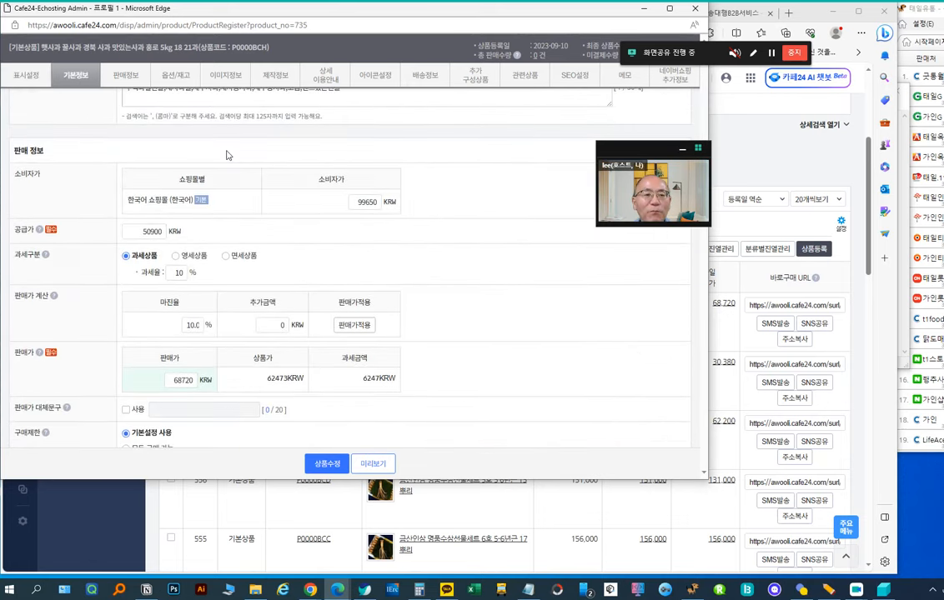
click(226, 76)
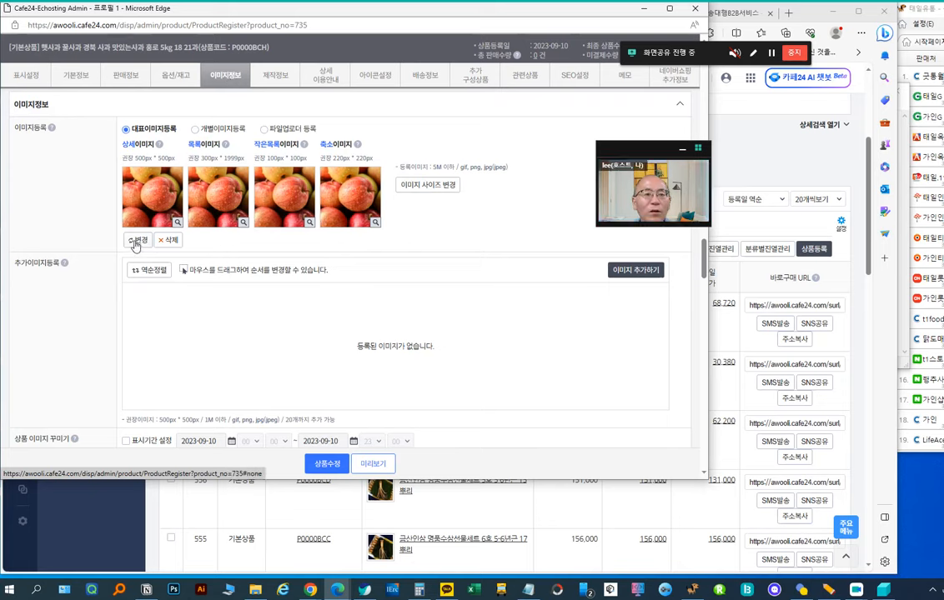
Step: Minimise the Edge windows, switch to the Miricanvas page in Chrome and sign in with the Google account, keeping the login active
click(643, 10)
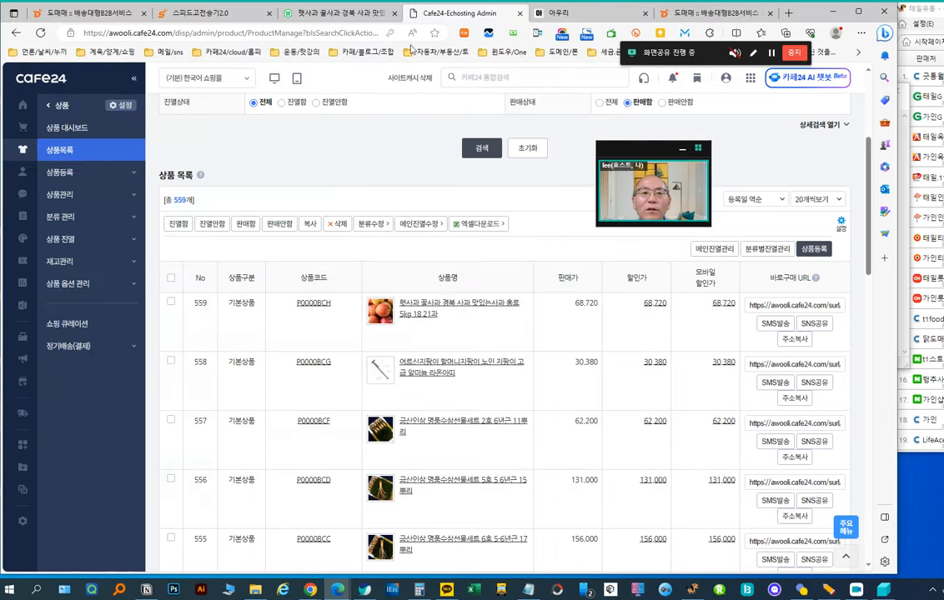
click(833, 13)
mouse_move(309, 590)
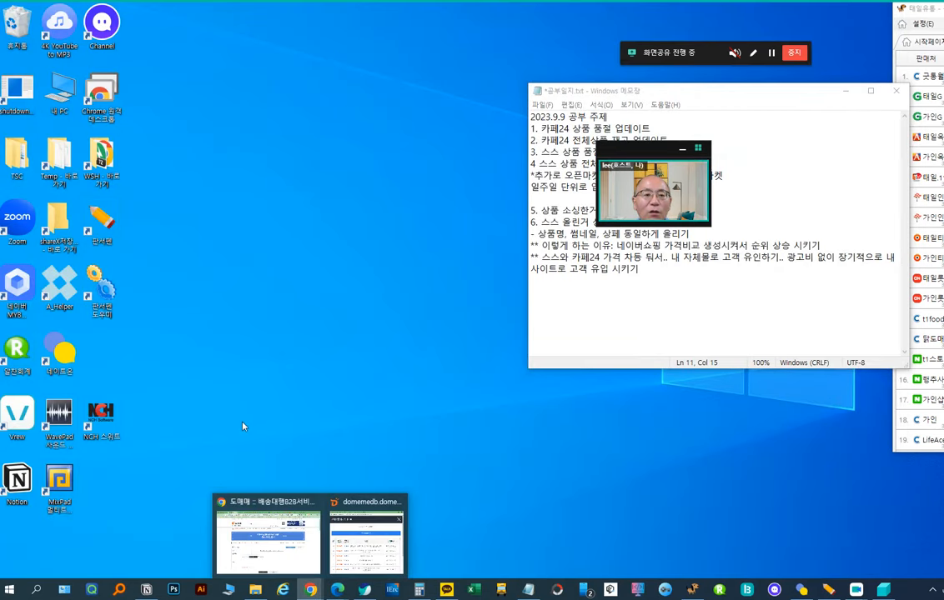
click(244, 484)
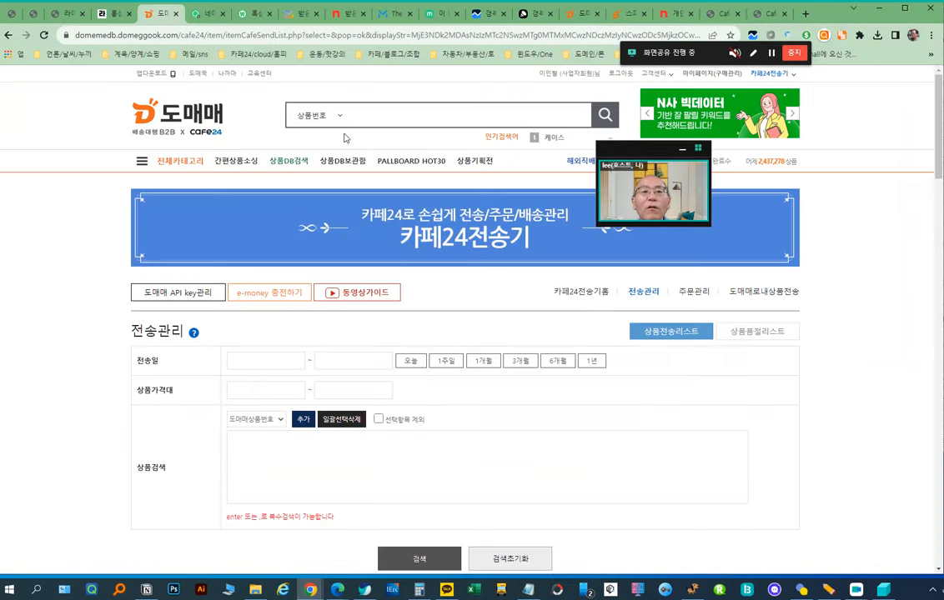
click(438, 13)
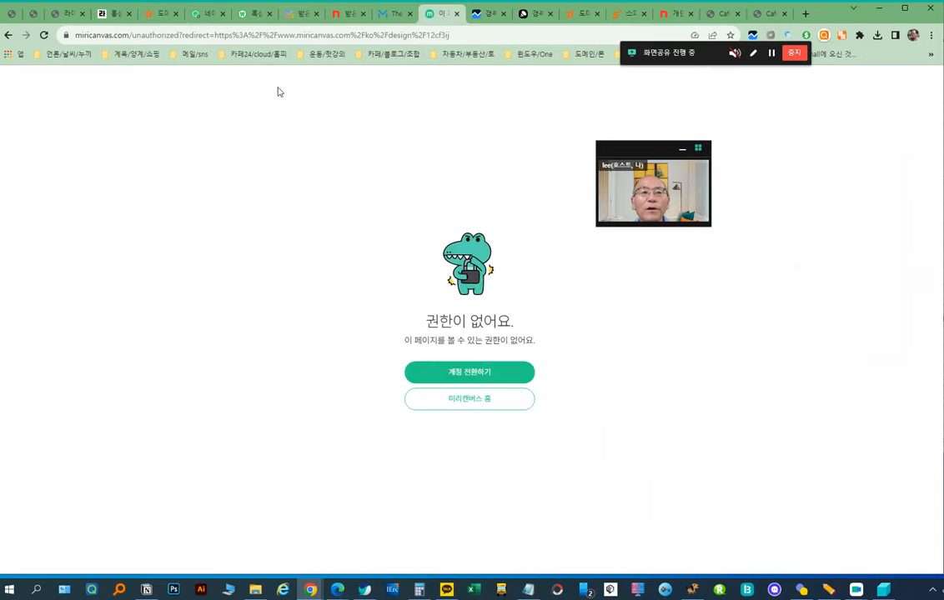
click(467, 377)
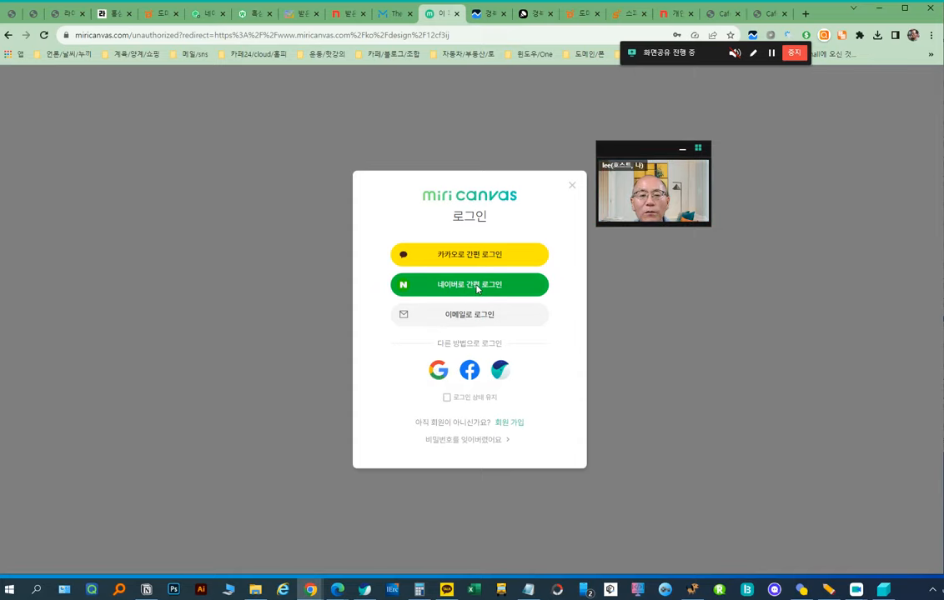
click(437, 373)
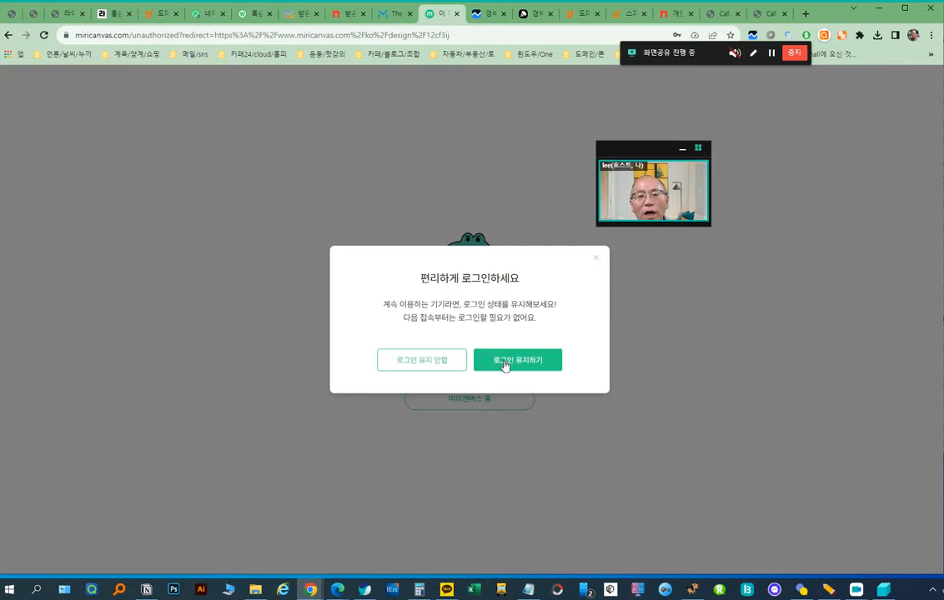
click(509, 360)
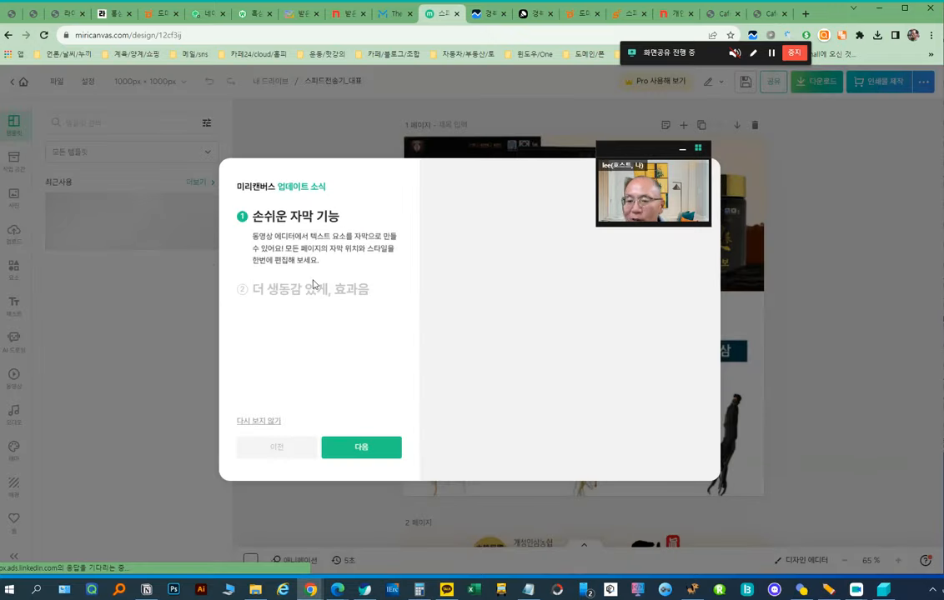
Step: Permanently dismiss the Miricanvas update news and examine the 스피드전송기_대표 design
click(265, 421)
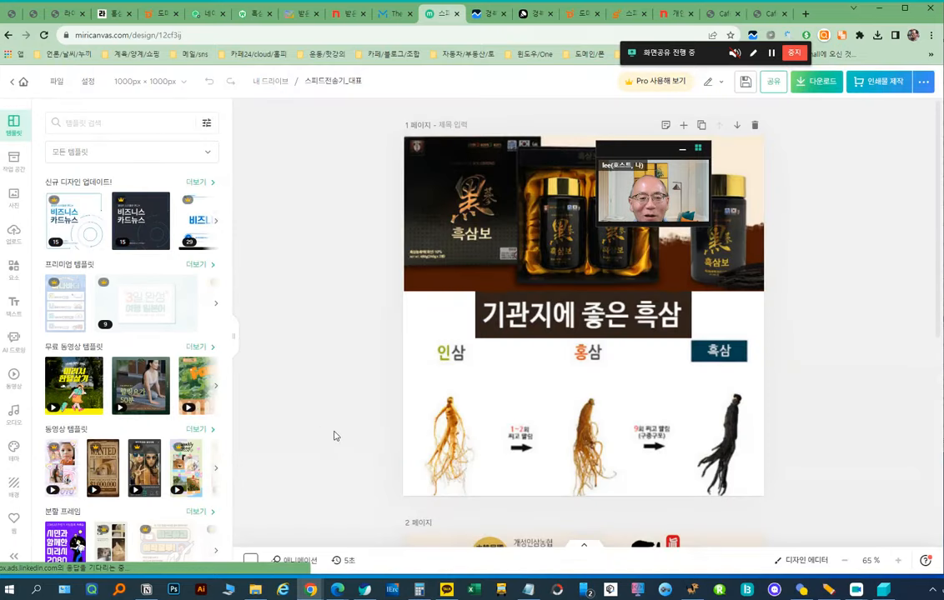
scroll(763, 321, down, 1)
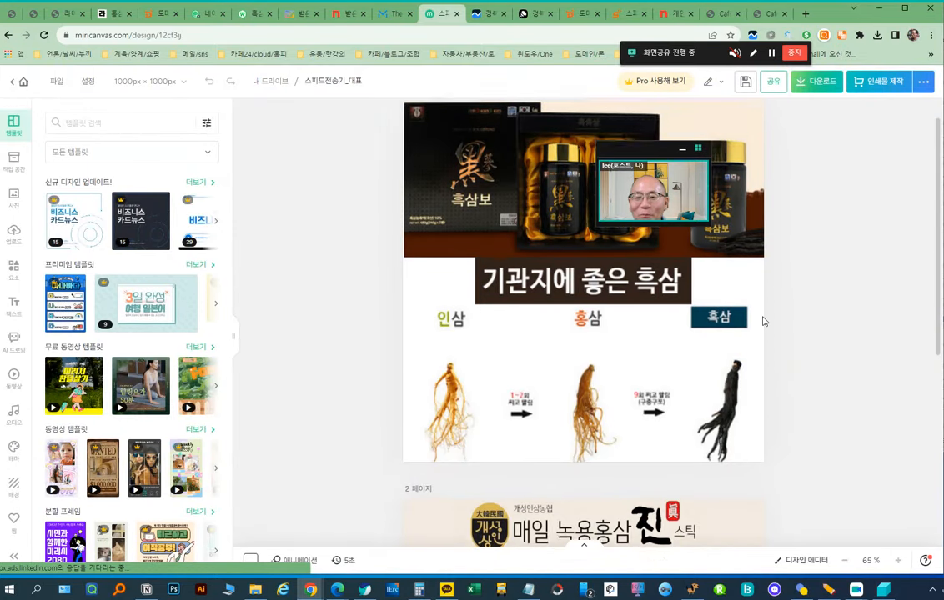
scroll(763, 321, up, 1)
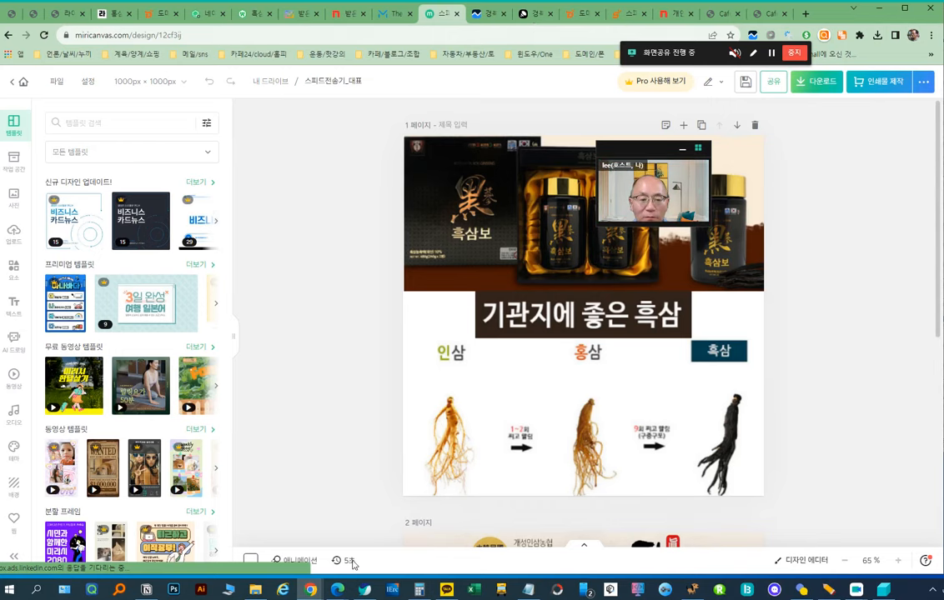
Step: Switch back to Edge, view the 스피드고전송기2.0 market transfer list and bring back the apple product's image information in its edit window
mouse_move(337, 590)
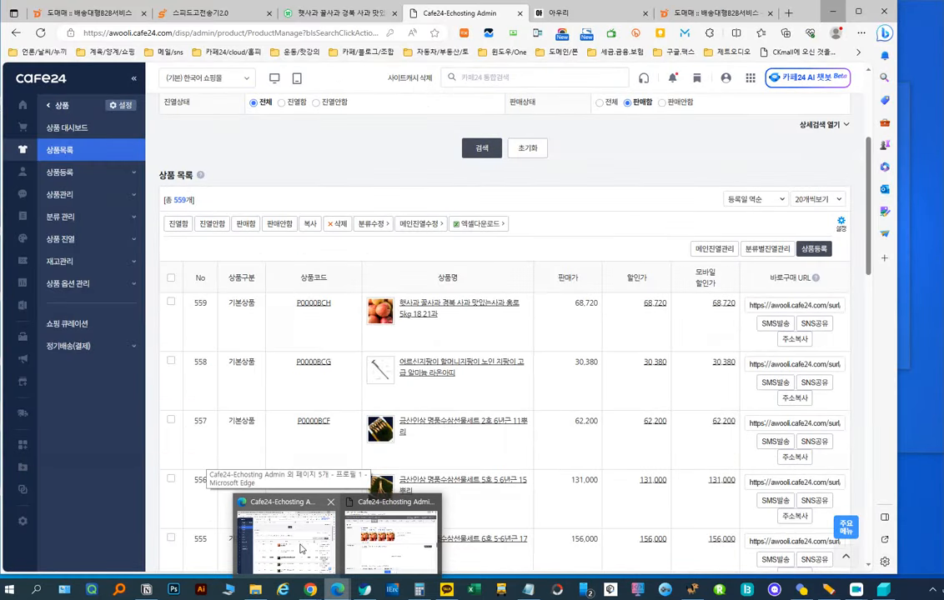
click(302, 548)
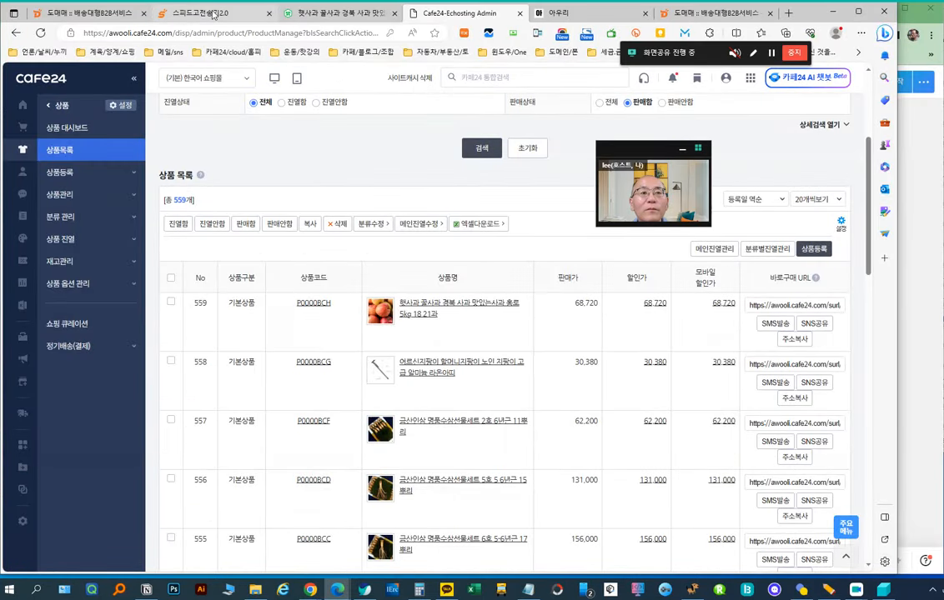
click(209, 12)
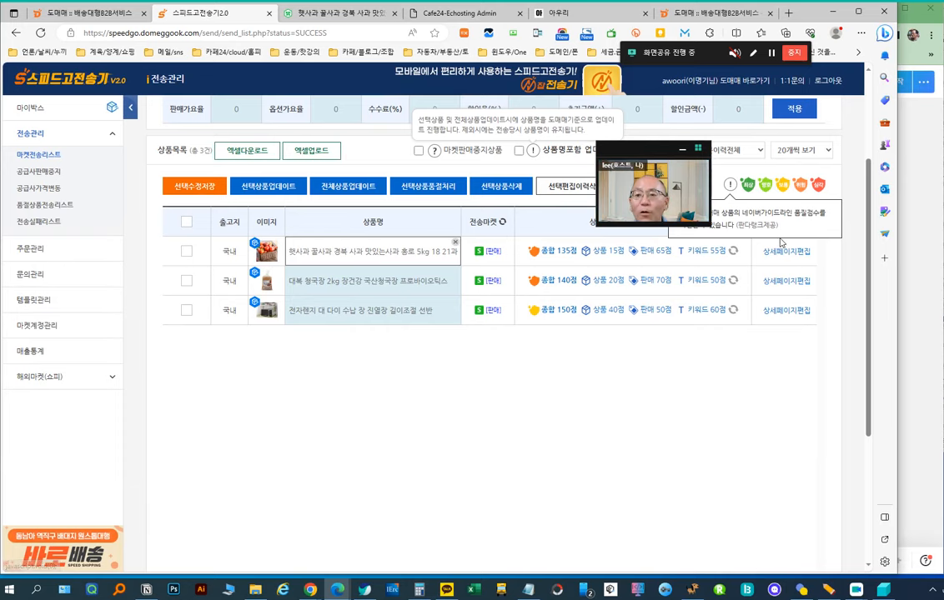
mouse_move(338, 587)
click(384, 518)
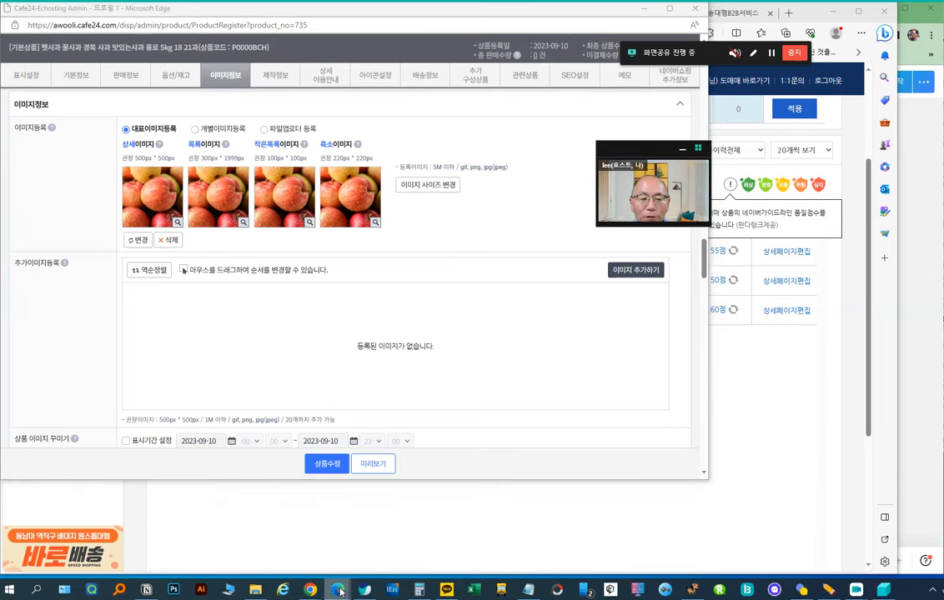
Step: Open the apple product's 상세페이지편집 from the 스피드고전송기2.0 list and copy its entire detail content
mouse_move(337, 591)
click(284, 542)
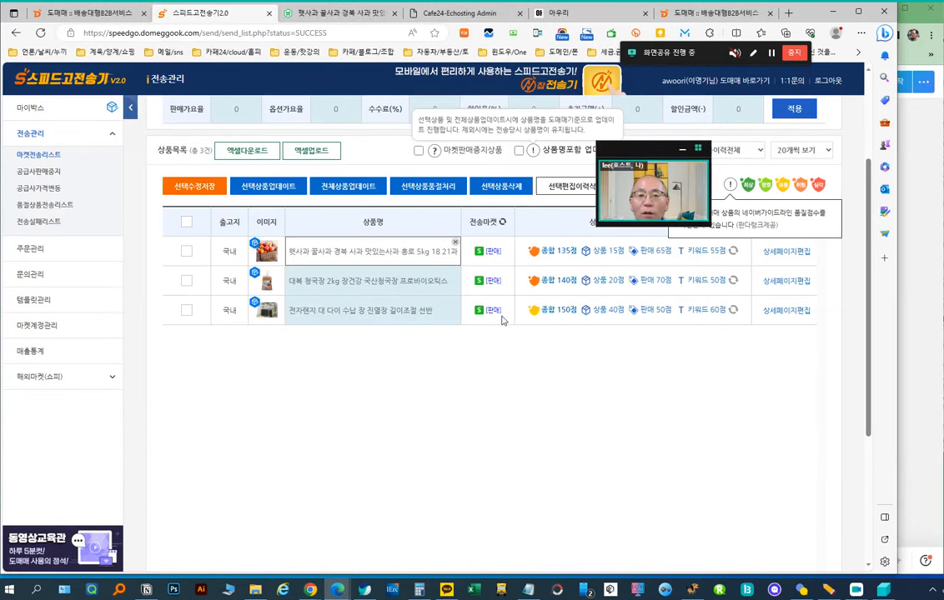
click(787, 251)
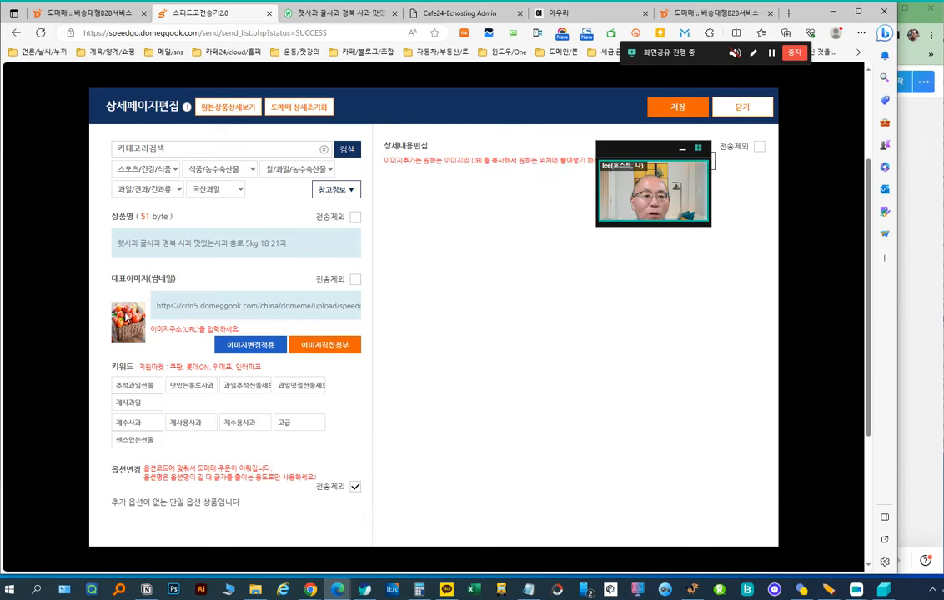
right_click(127, 319)
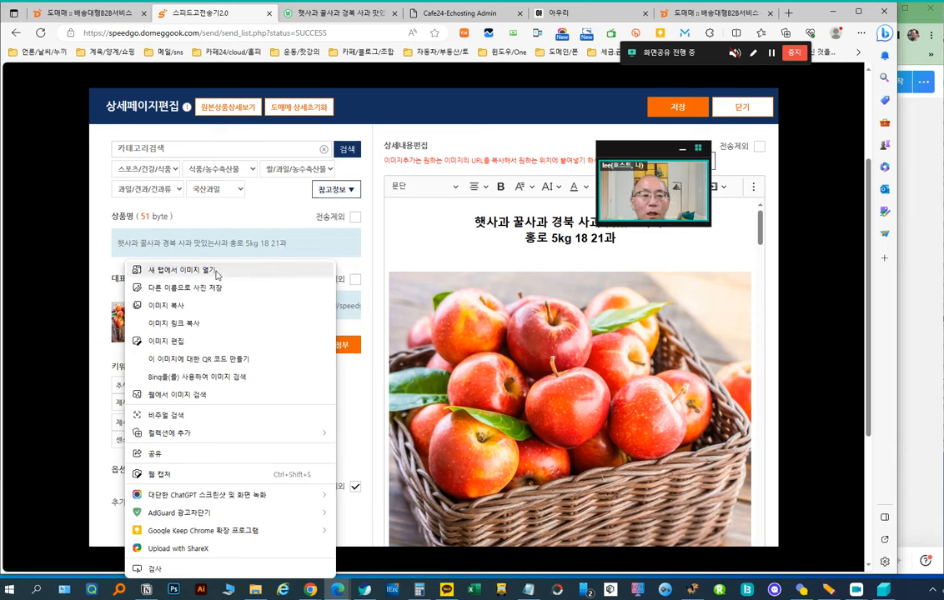
click(96, 280)
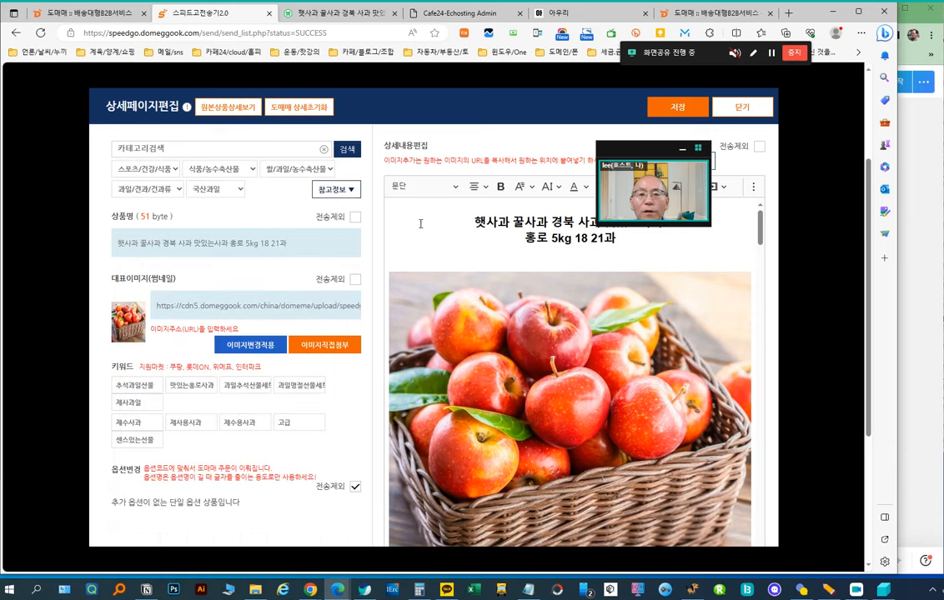
click(512, 222)
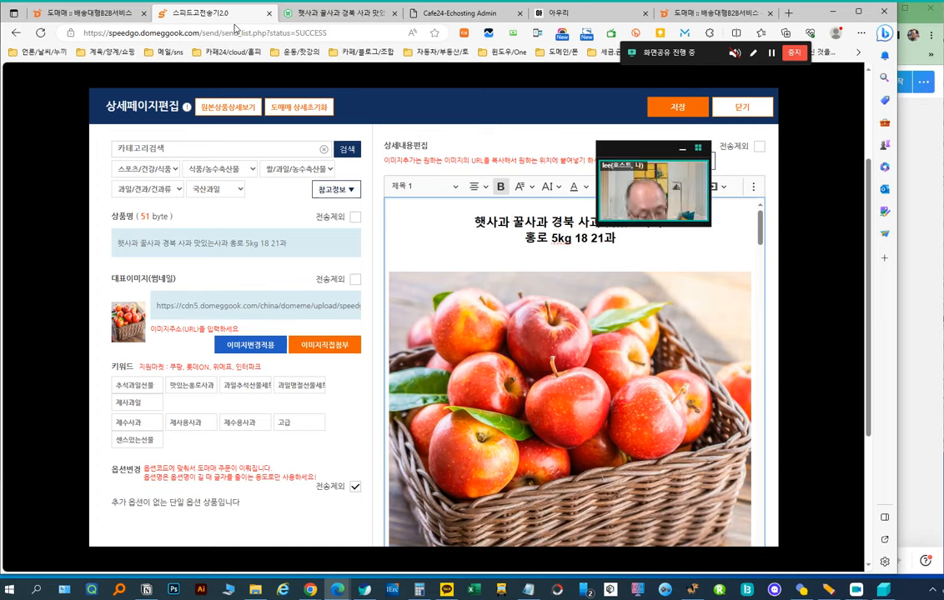
key(ctrl+a)
key(ctrl+c)
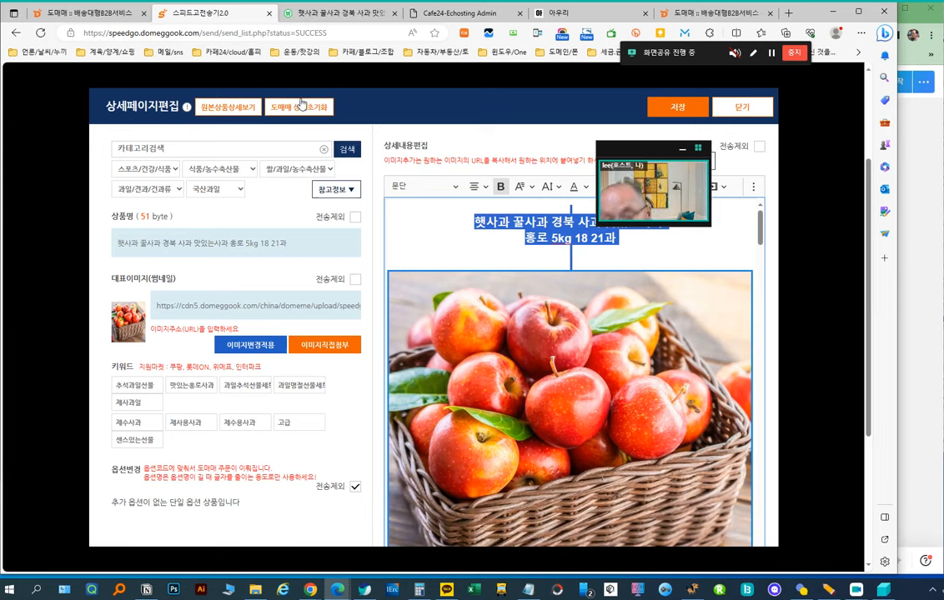
Step: In the apple product's Cafe24 edit window, replace the apple image in 상품 상세설명 with the copied detail content
click(466, 15)
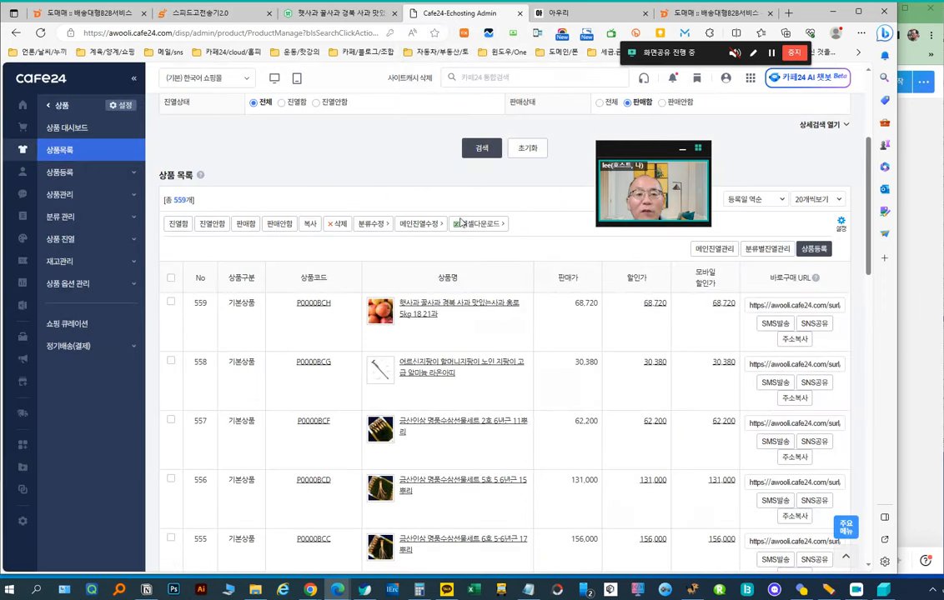
click(338, 588)
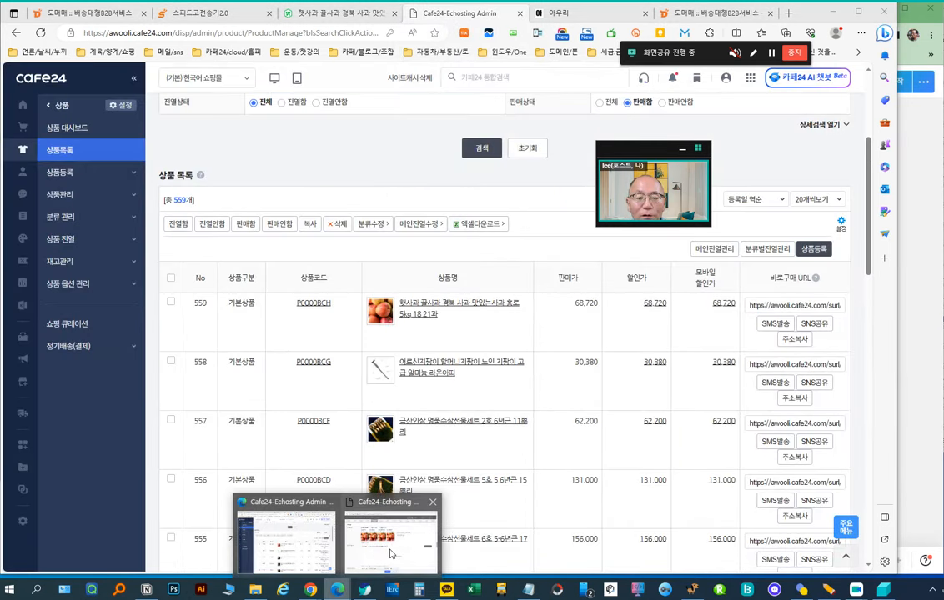
click(390, 549)
scroll(250, 167, up, 3)
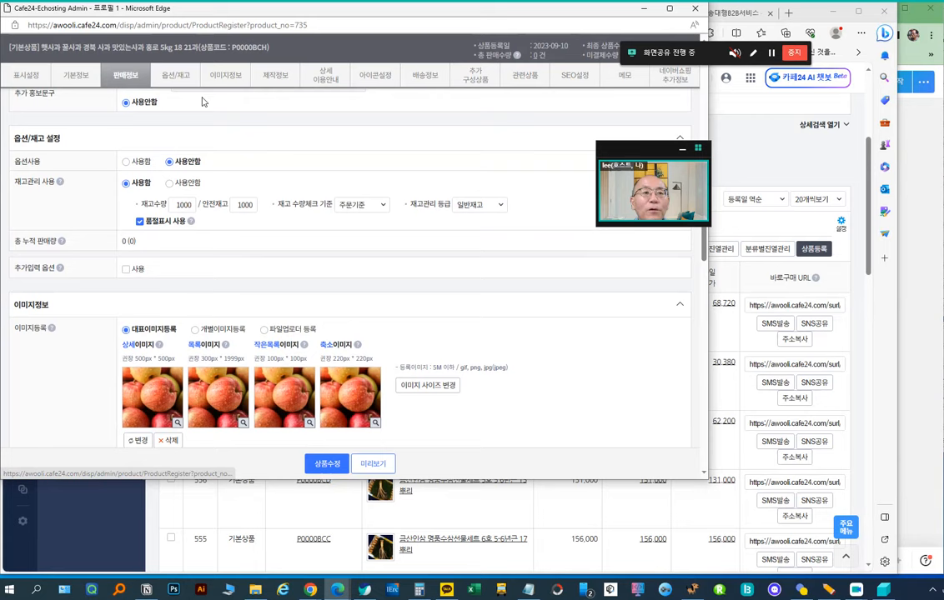
click(75, 74)
scroll(321, 267, down, 5)
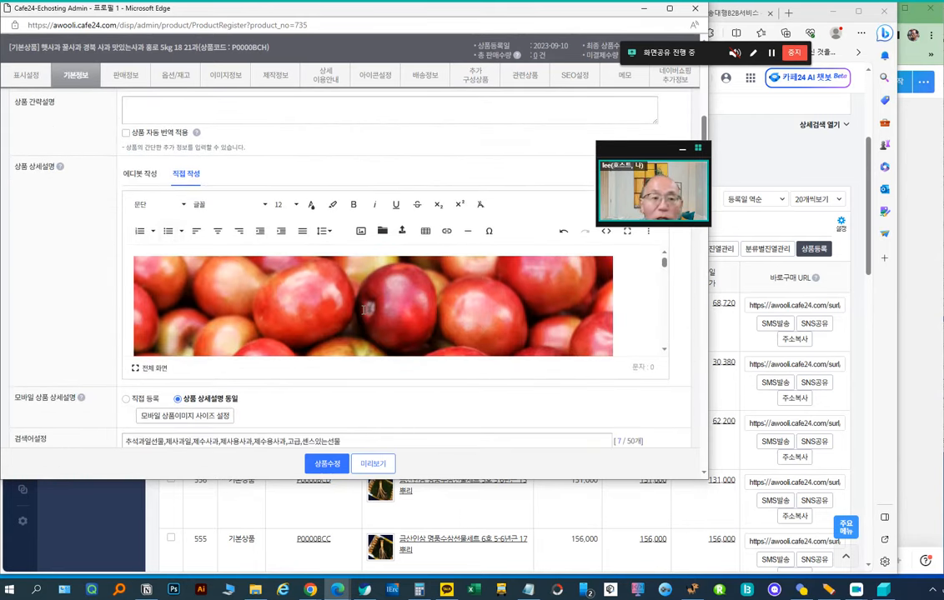
click(251, 296)
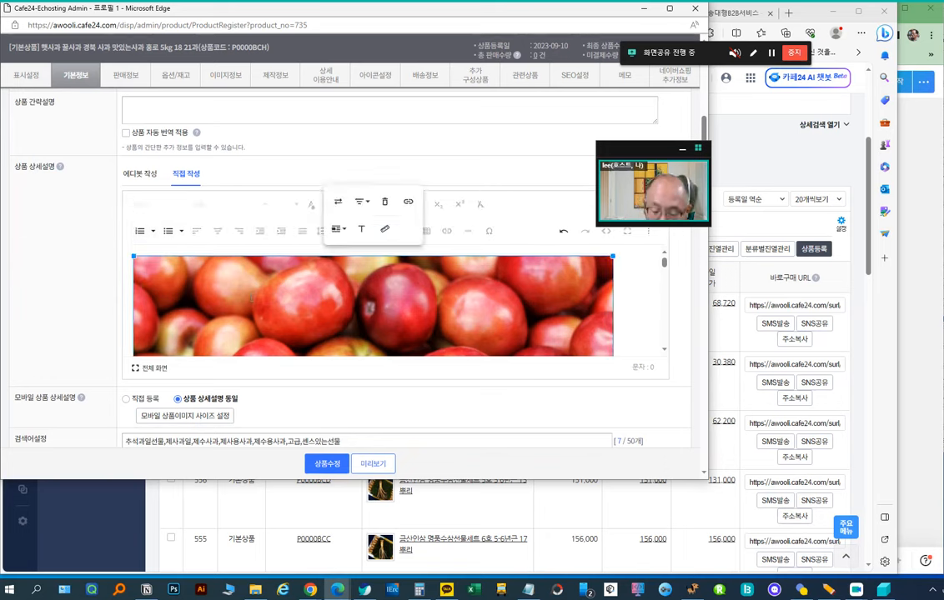
key(Delete)
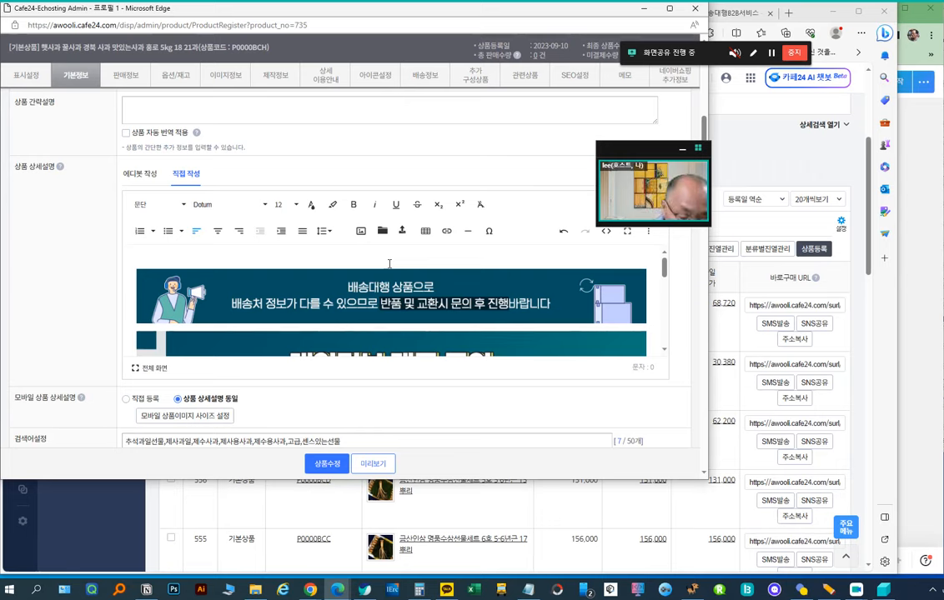
key(ctrl+v)
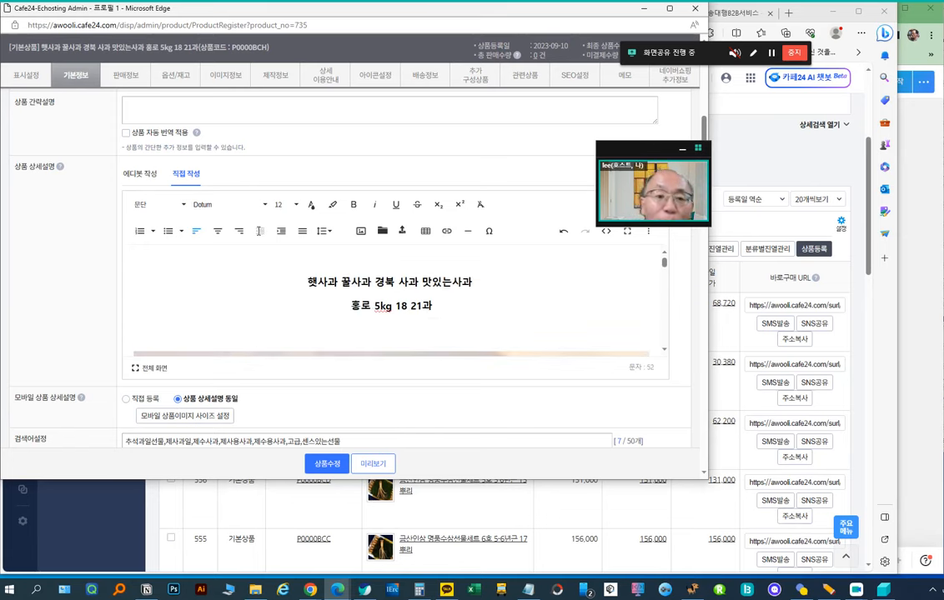
Step: Examine the title text and apple images in the upper part of the pasted detailed description
scroll(434, 294, down, 10)
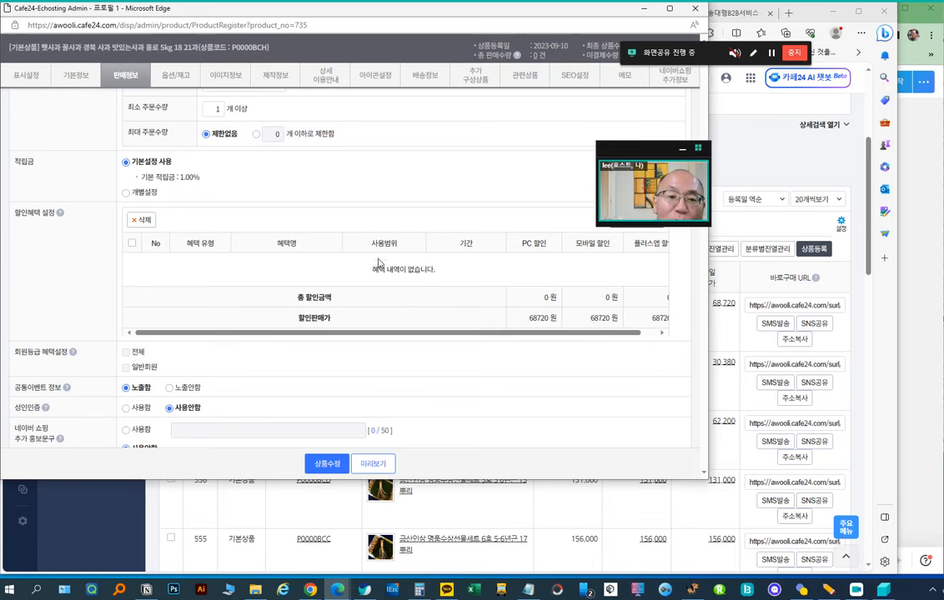
scroll(378, 264, up, 3)
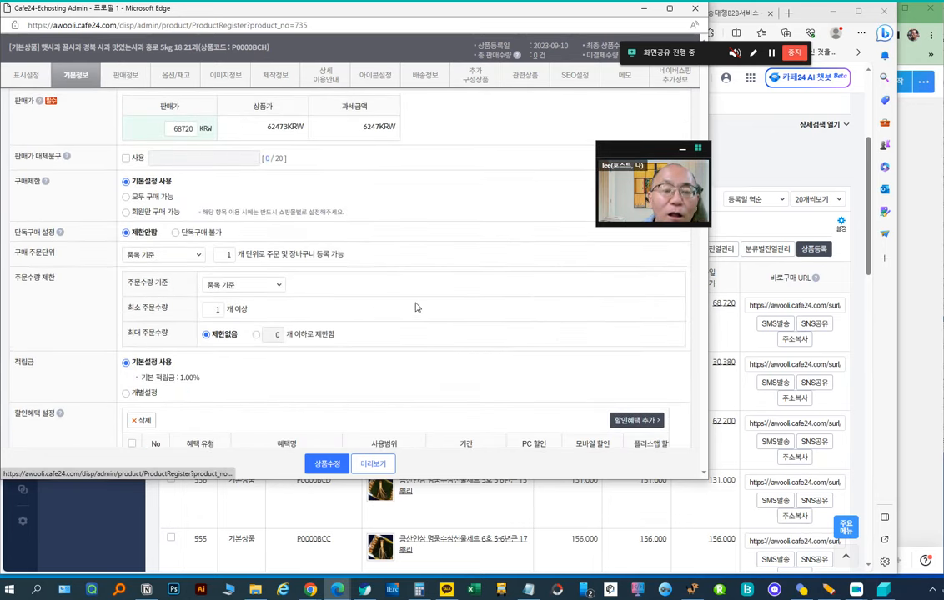
scroll(419, 309, down, 3)
scroll(417, 304, up, 10)
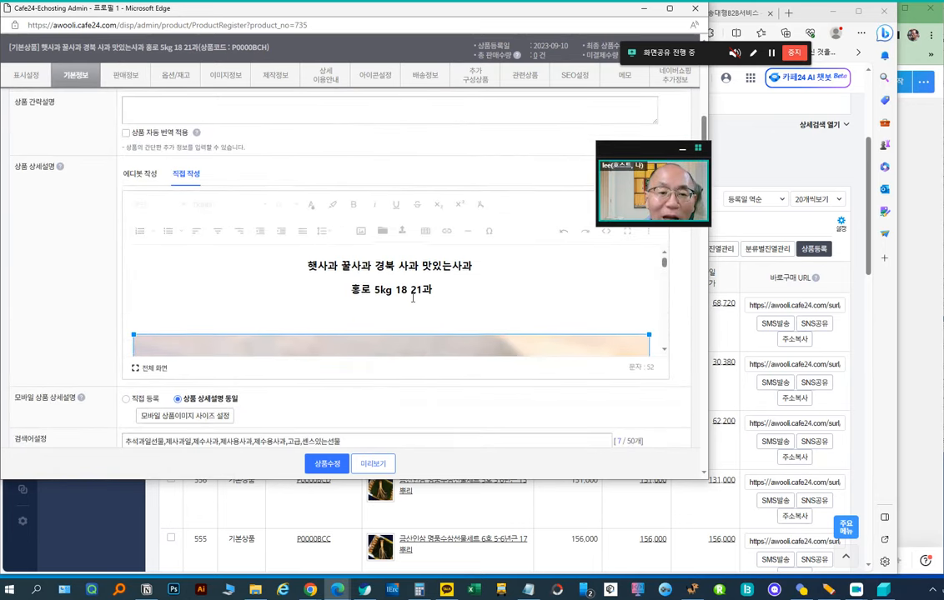
scroll(412, 298, down, 5)
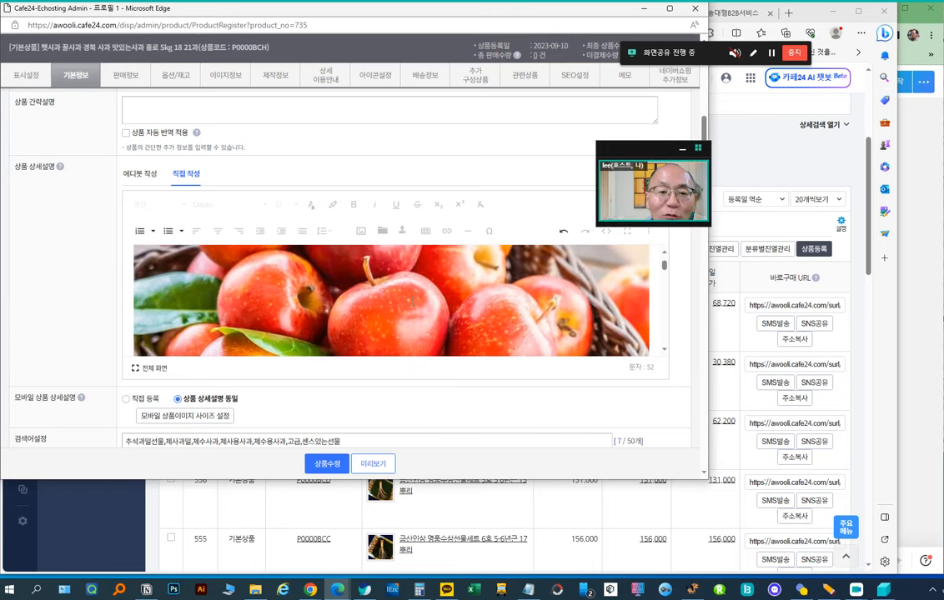
scroll(412, 298, down, 6)
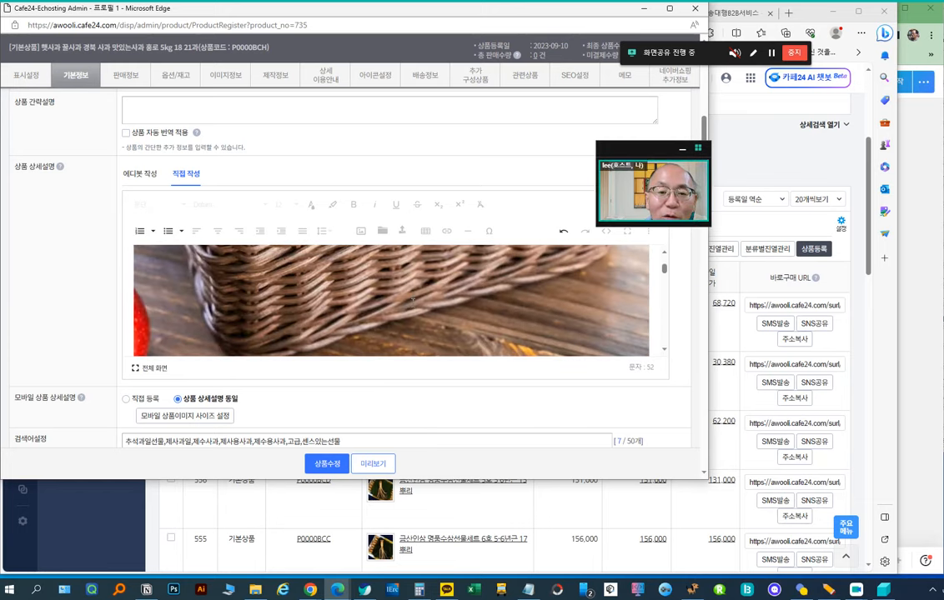
scroll(412, 300, down, 4)
scroll(421, 331, down, 3)
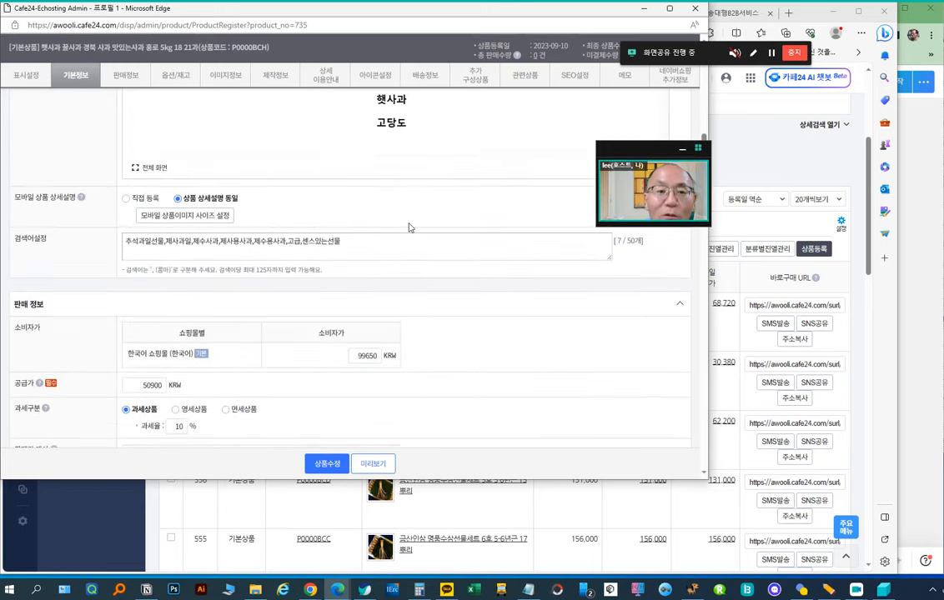
scroll(417, 219, up, 3)
scroll(429, 240, down, 3)
scroll(446, 208, up, 3)
scroll(443, 219, down, 1)
scroll(441, 224, up, 3)
scroll(453, 236, down, 1)
scroll(464, 240, down, 1)
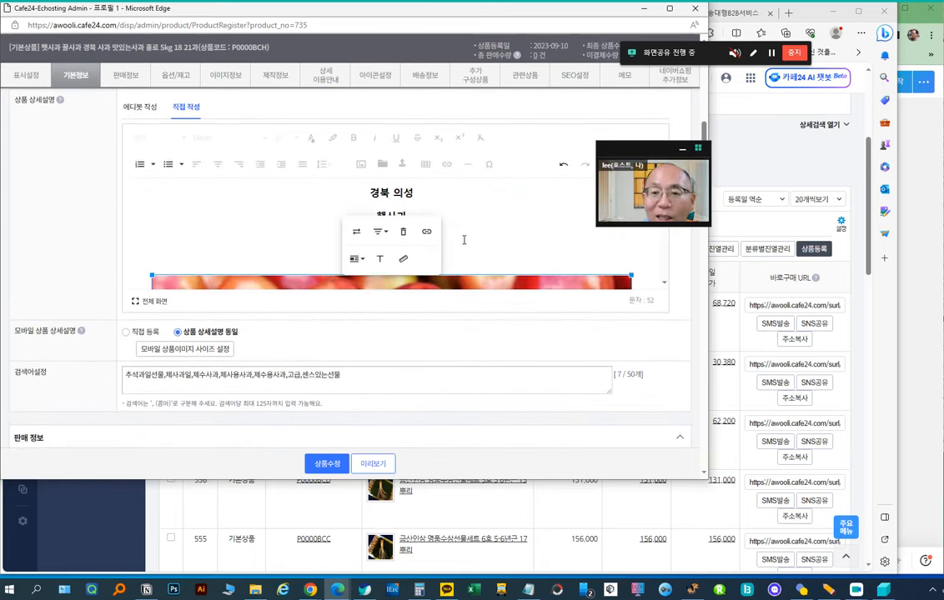
Step: Move the webcam window out of the way and examine the detailed description down to its delivery and privacy notice banners
drag(659, 151, 629, 55)
scroll(665, 218, down, 5)
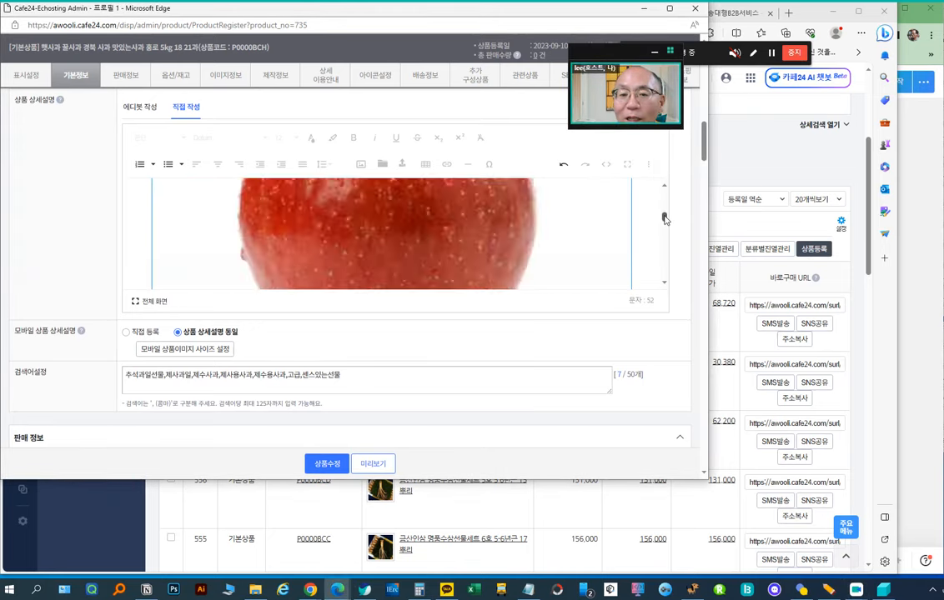
drag(664, 219, 672, 274)
scroll(488, 246, up, 1)
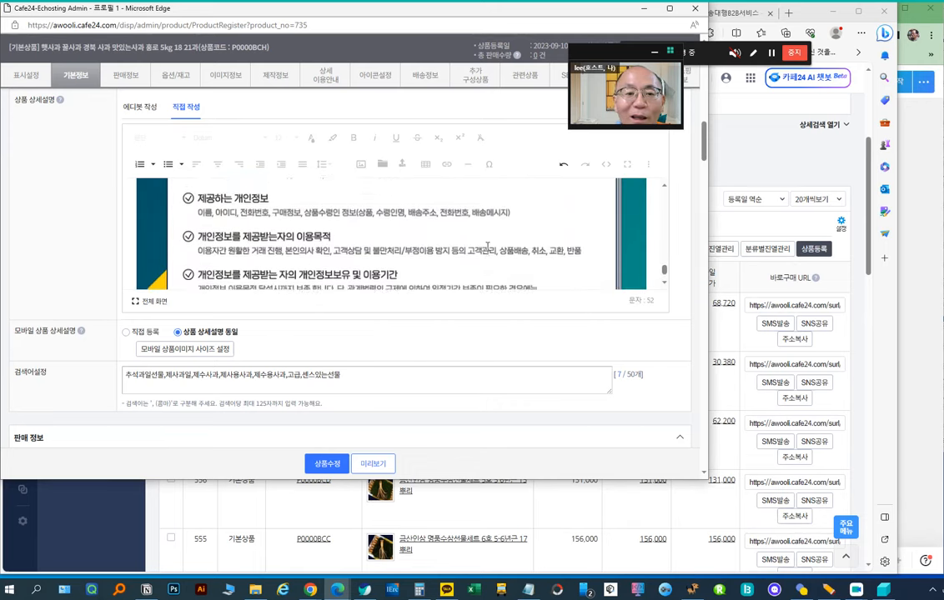
scroll(488, 246, up, 5)
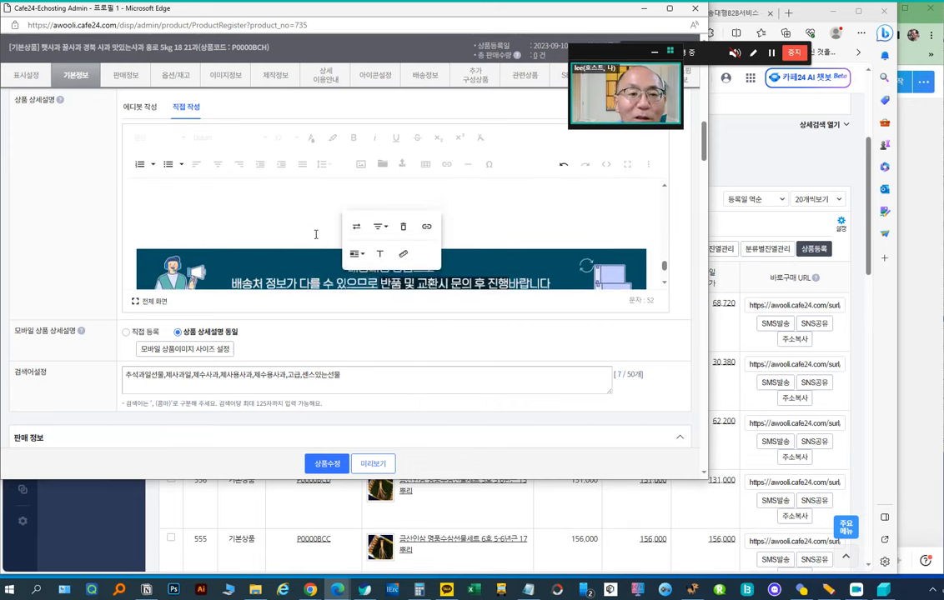
scroll(316, 235, up, 3)
scroll(341, 247, down, 5)
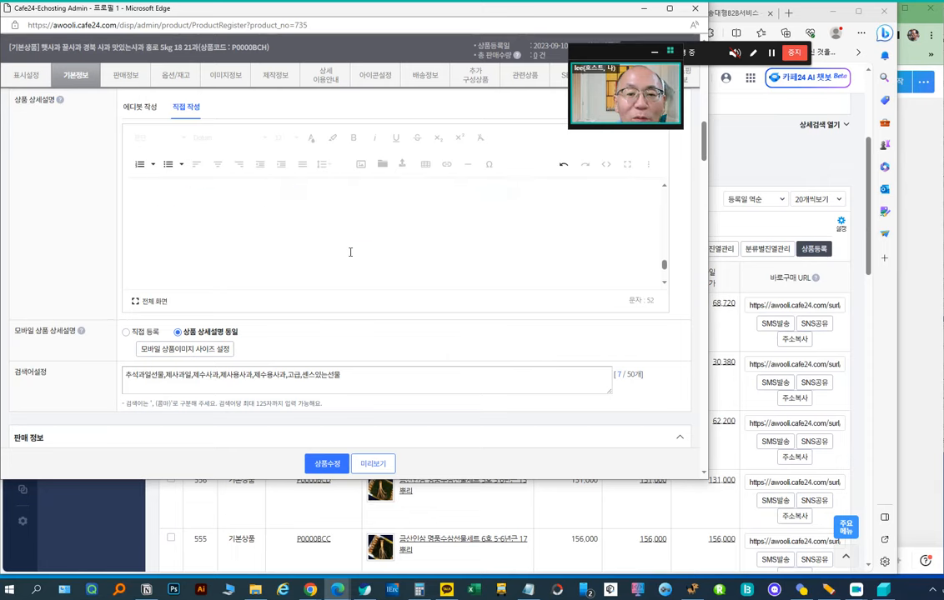
scroll(350, 247, down, 4)
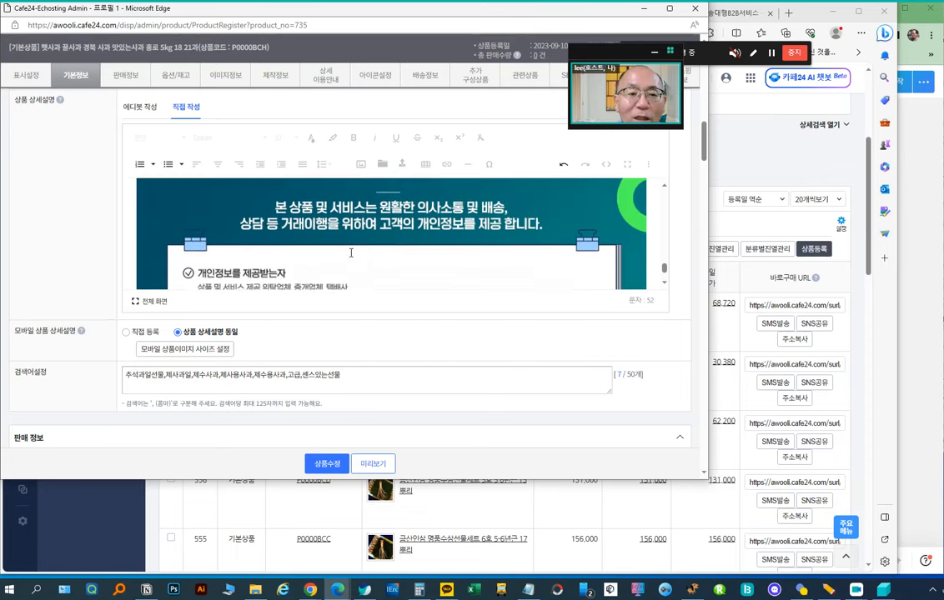
scroll(303, 256, down, 5)
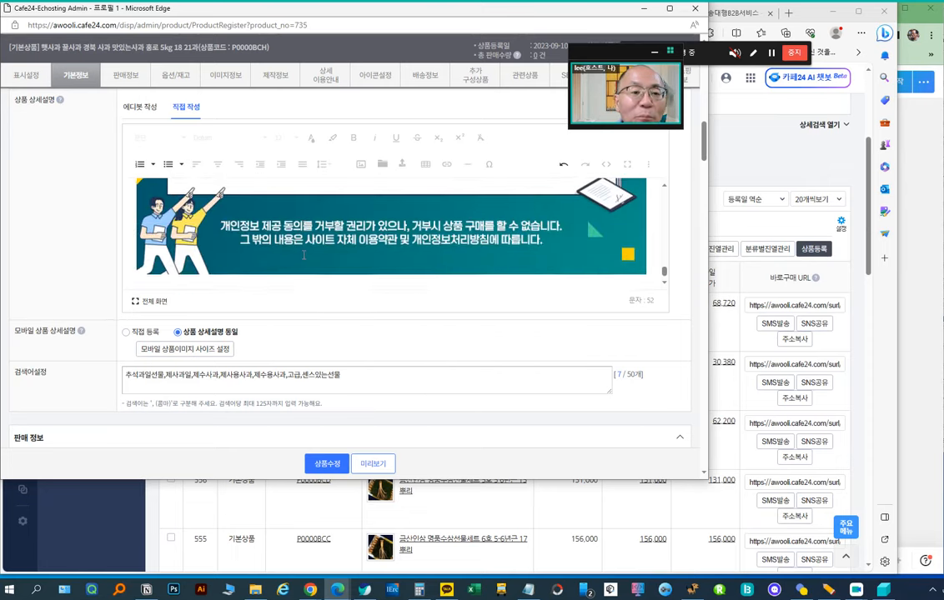
scroll(292, 369, down, 3)
scroll(291, 369, down, 4)
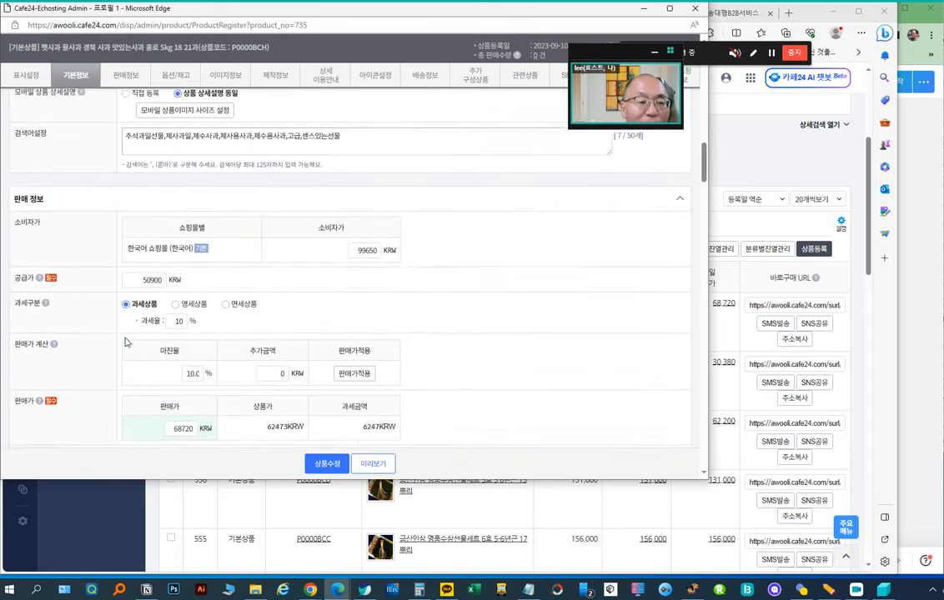
Step: Save the apple product's changes and open its storefront page from the product list (쇼핑몰화면 진열보기)
click(326, 465)
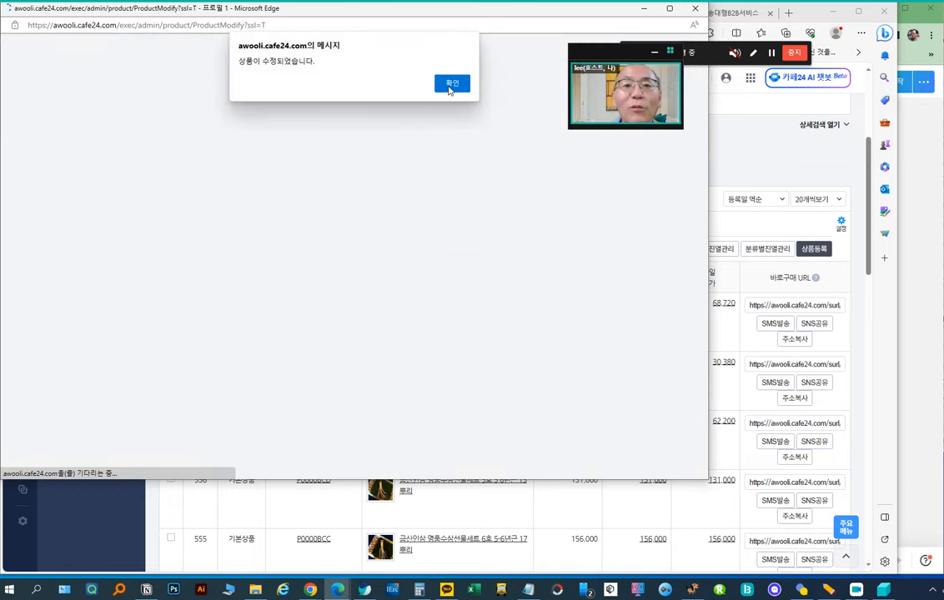
click(447, 85)
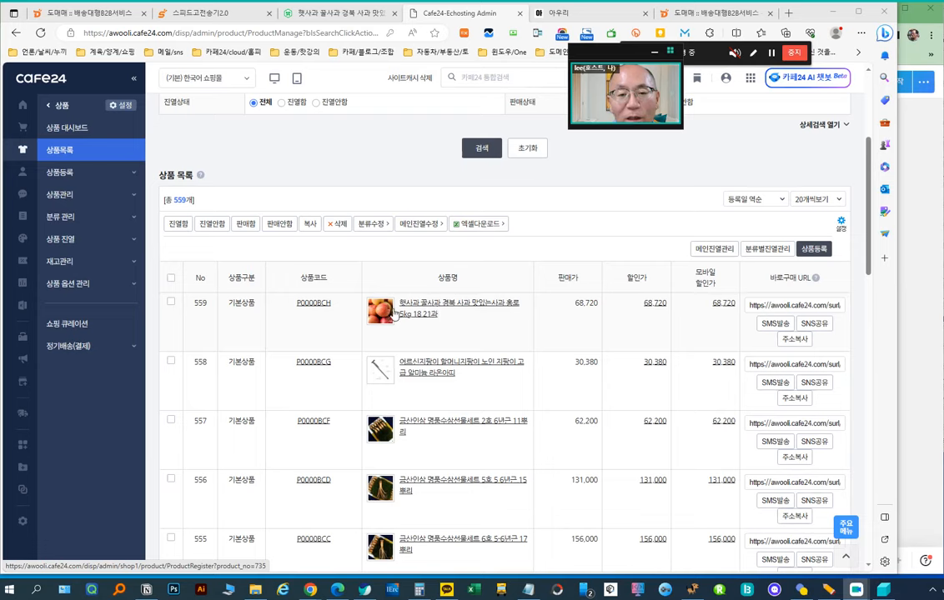
mouse_move(380, 312)
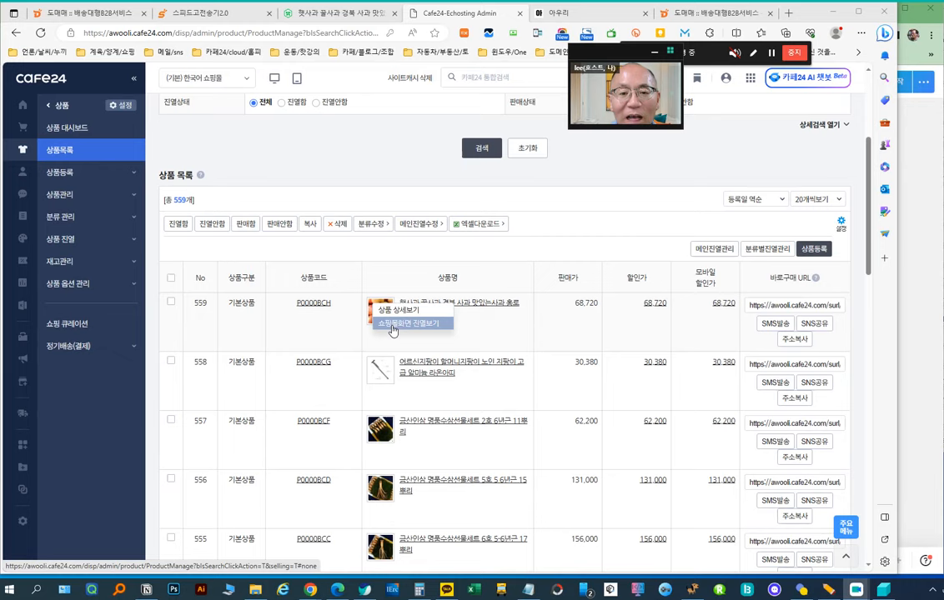
click(392, 327)
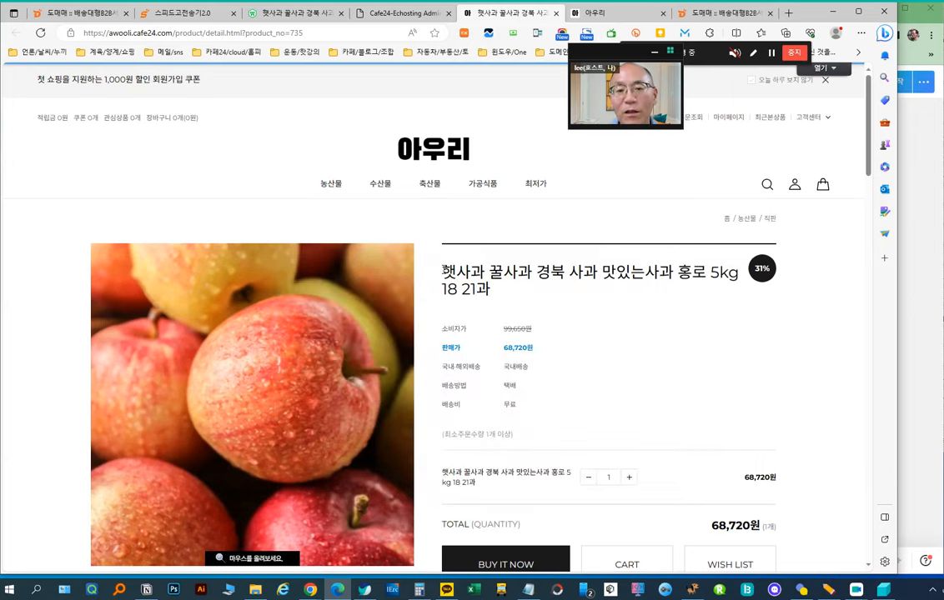
Step: Examine the product name, selling price, description title and detail images on the apple product's storefront page
drag(442, 272, 531, 284)
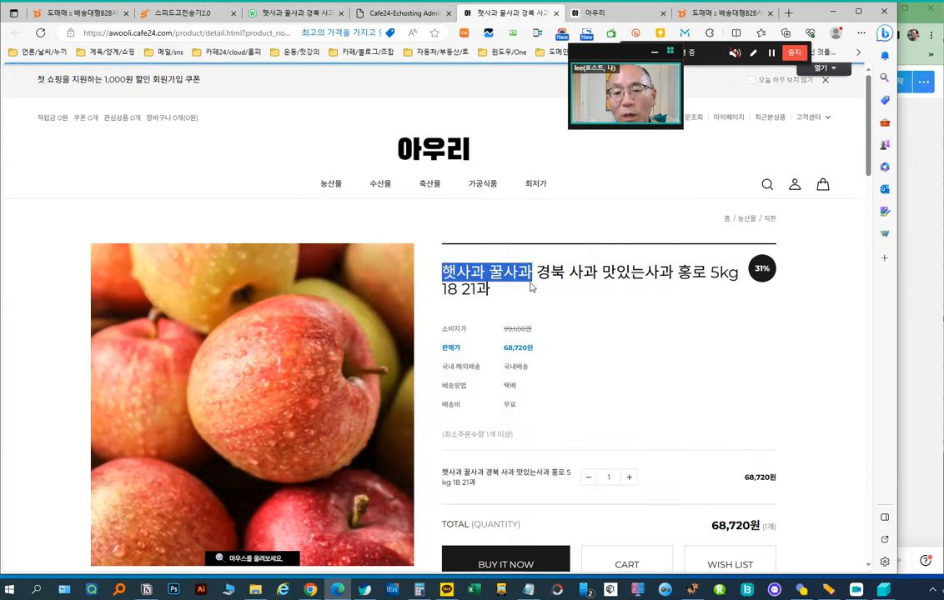
double_click(516, 351)
scroll(534, 350, down, 5)
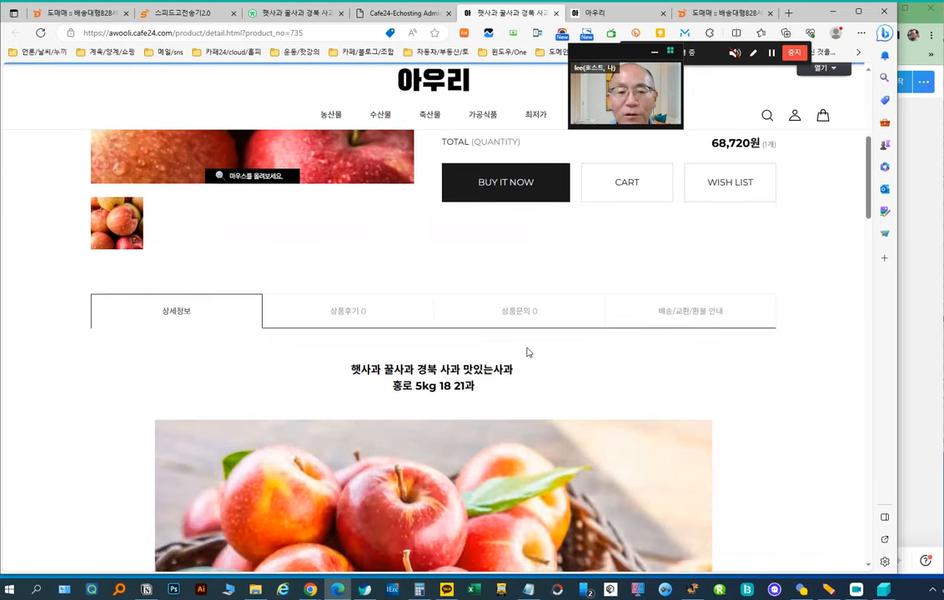
scroll(527, 353, down, 2)
drag(495, 242, 341, 224)
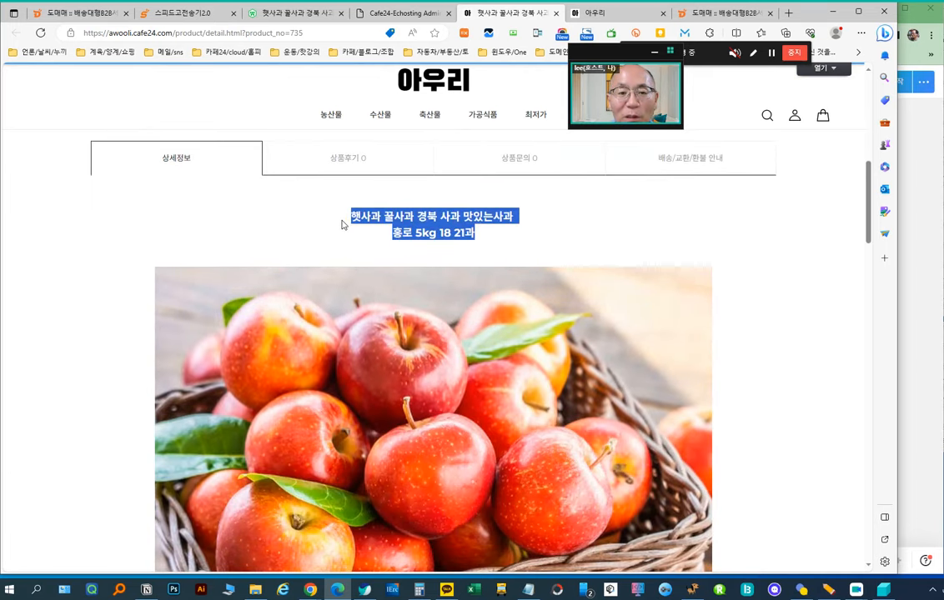
scroll(375, 300, down, 7)
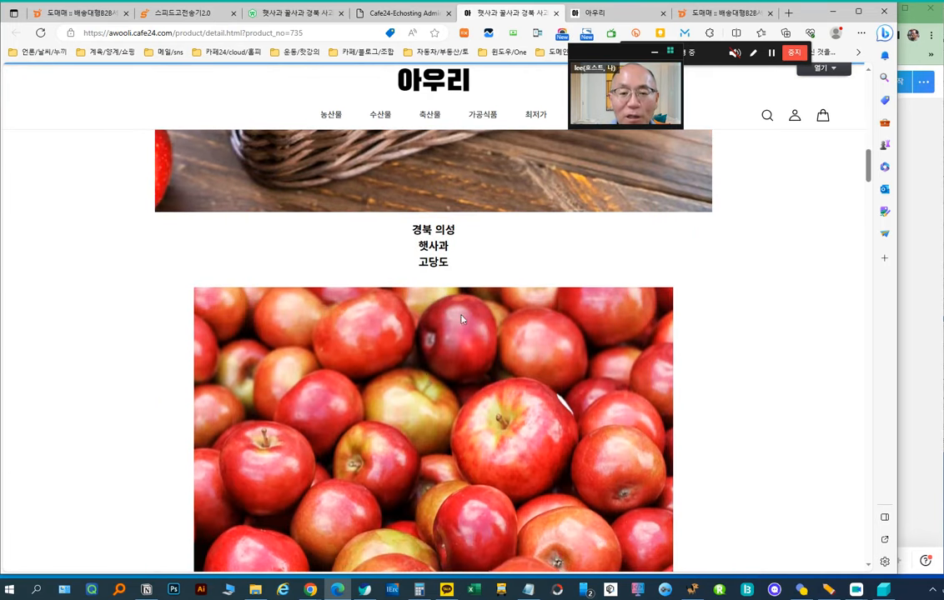
Step: Examine the apple product's storefront detail images down to the privacy notice banner and the review section
drag(465, 266, 407, 238)
scroll(434, 375, down, 5)
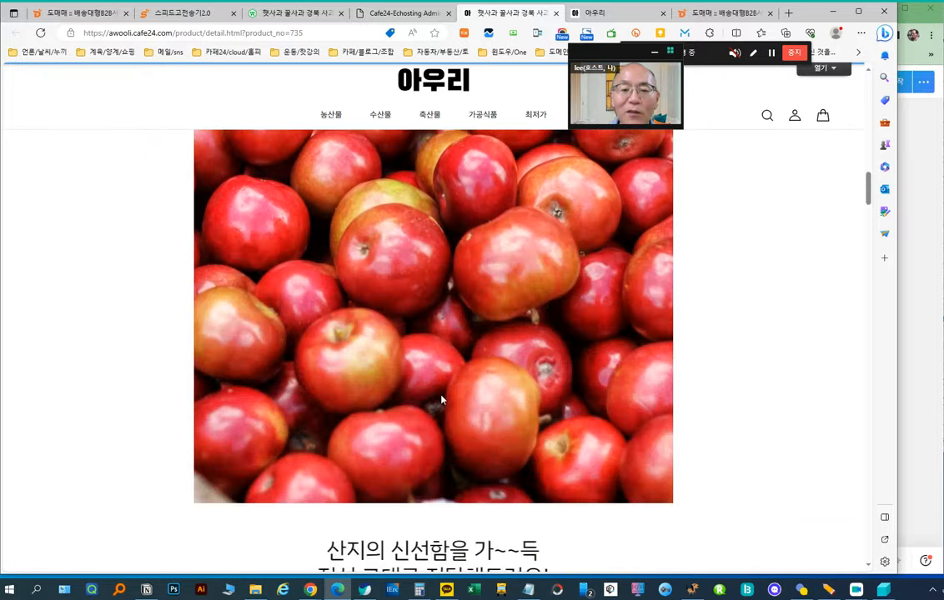
scroll(442, 399, down, 10)
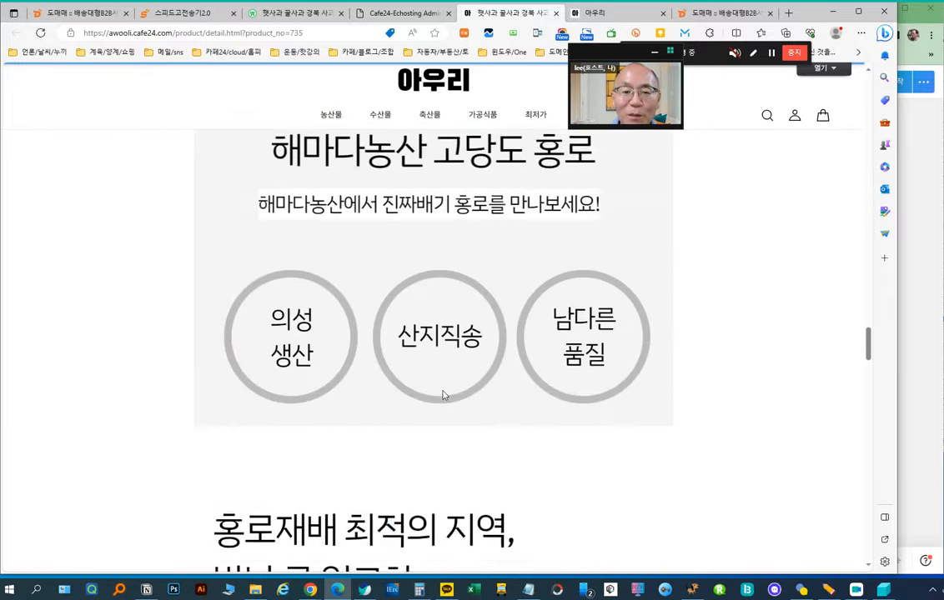
scroll(442, 394, down, 12)
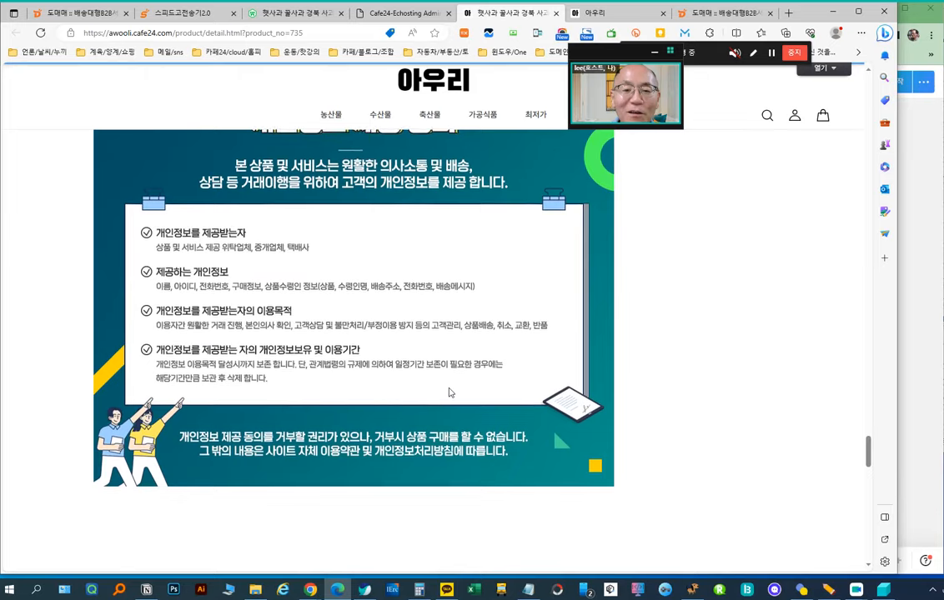
scroll(447, 390, up, 4)
scroll(451, 388, down, 10)
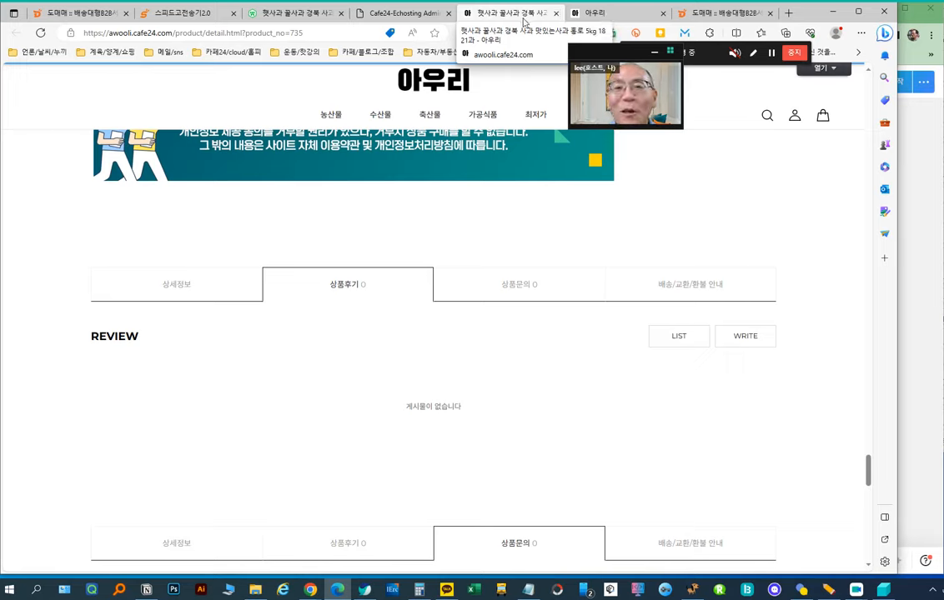
Step: Refresh the Cafe24 product list by running its search again and close the apple product's storefront page
click(421, 18)
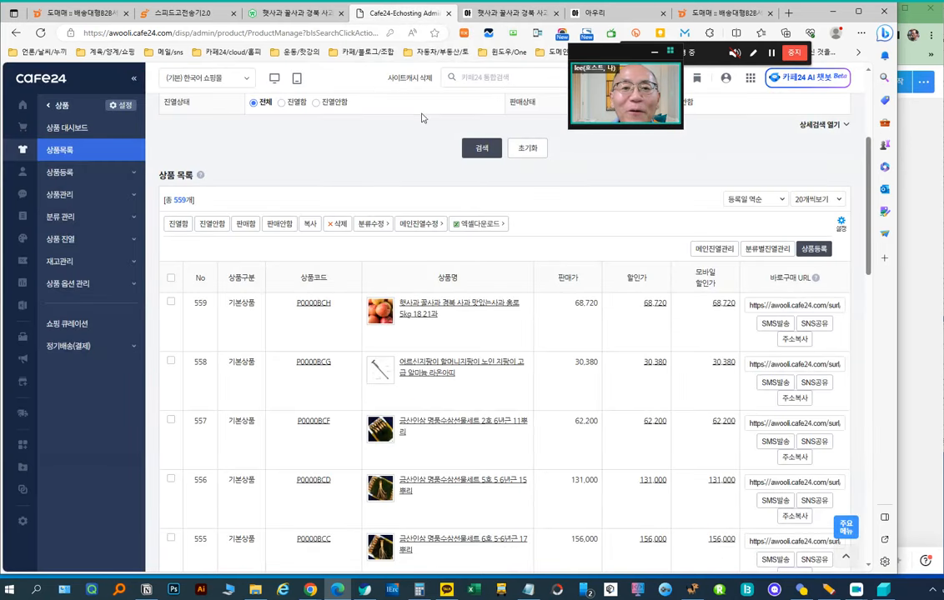
click(483, 153)
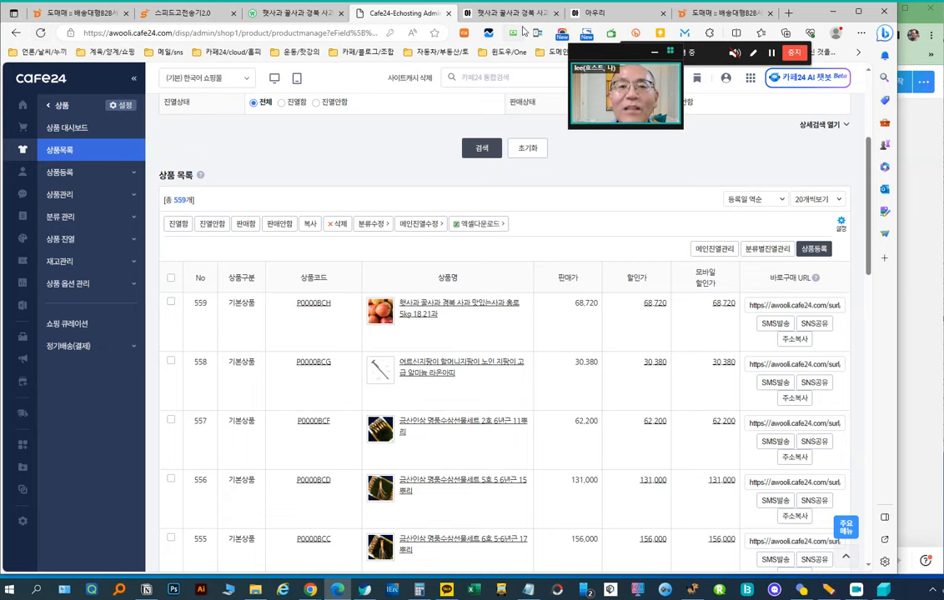
click(479, 13)
click(555, 13)
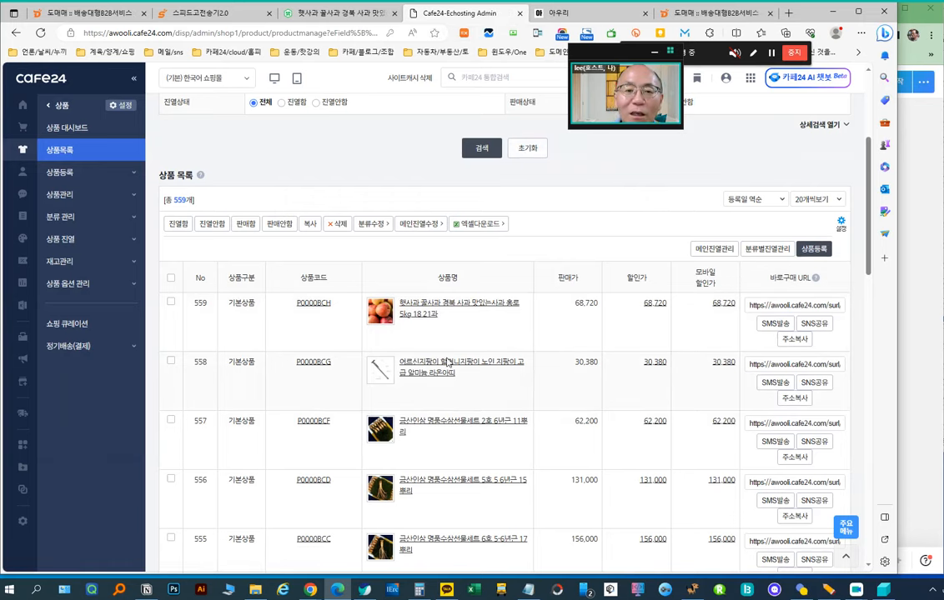
mouse_move(368, 329)
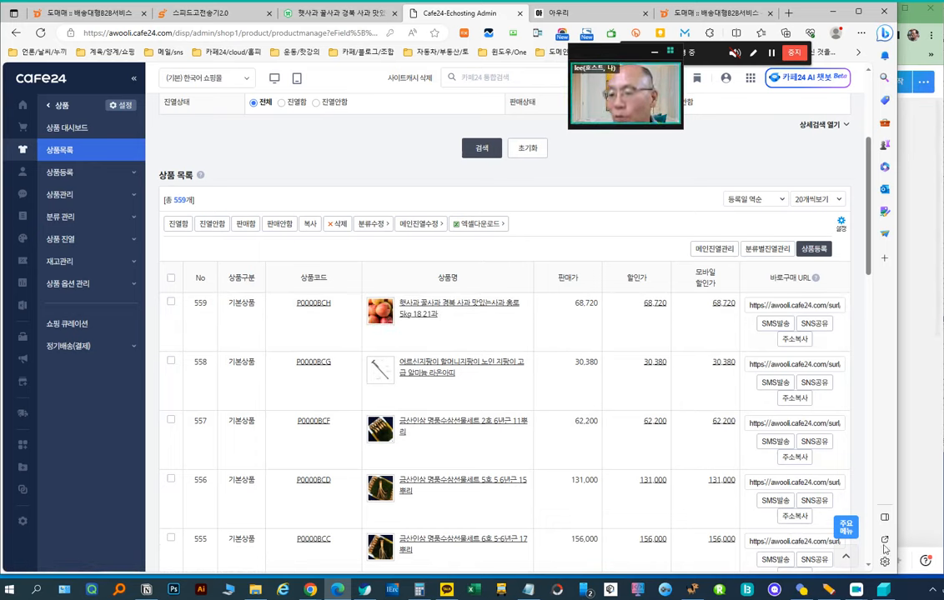
Step: Read the study notes on uploading 스스 products to Cafe24 with matching names, thumbnails and detail pages for Naver Shopping price comparison
click(529, 590)
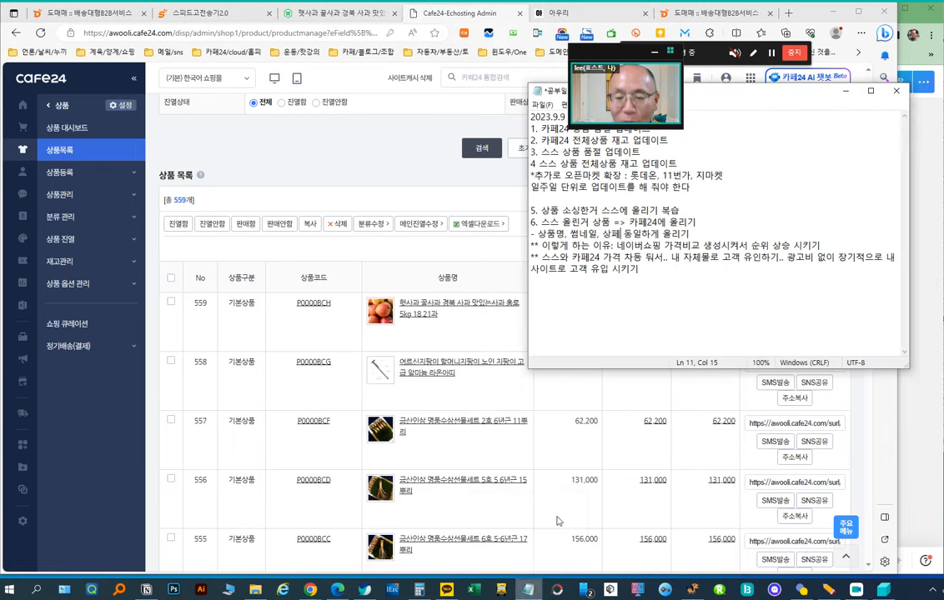
drag(540, 223, 689, 223)
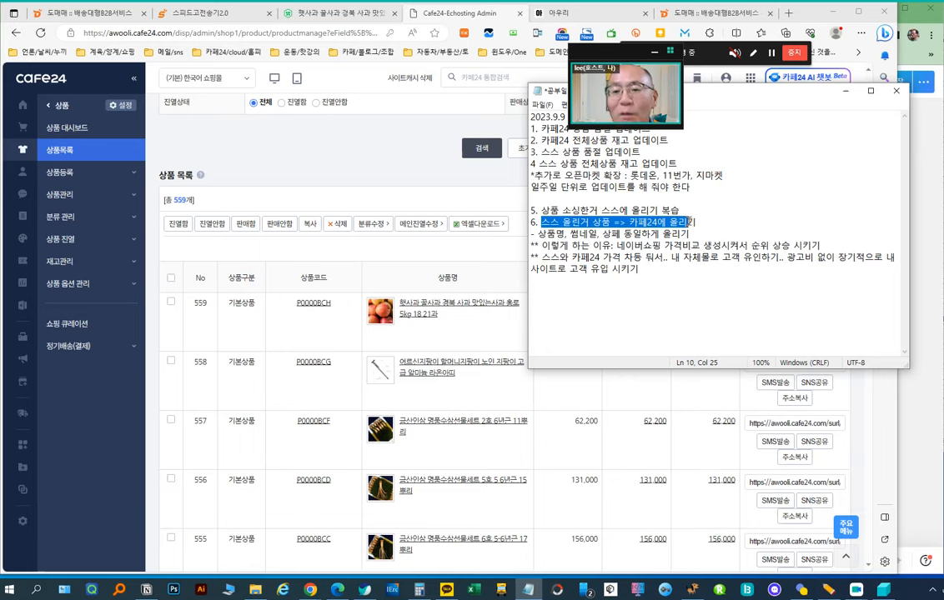
drag(538, 235, 692, 234)
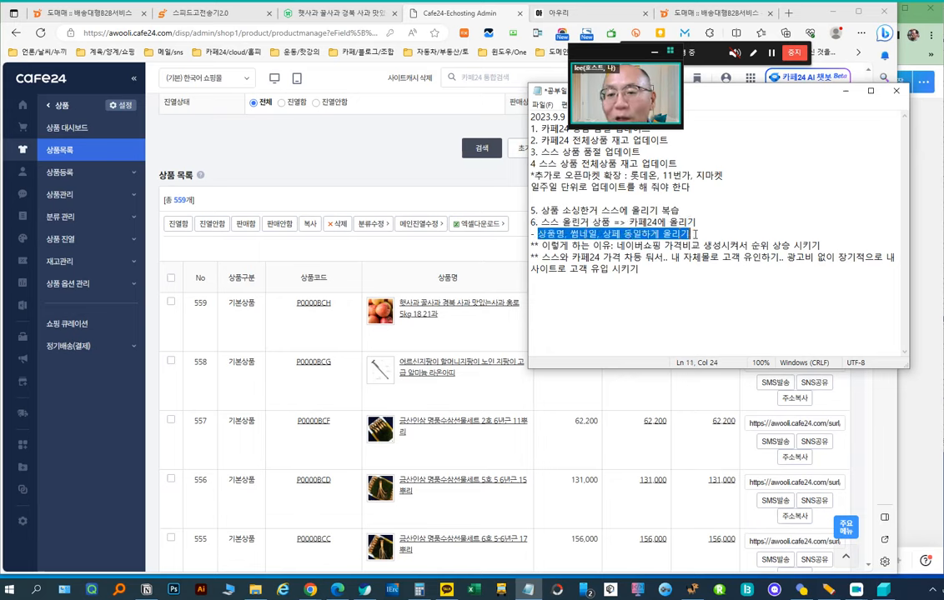
drag(540, 248, 723, 247)
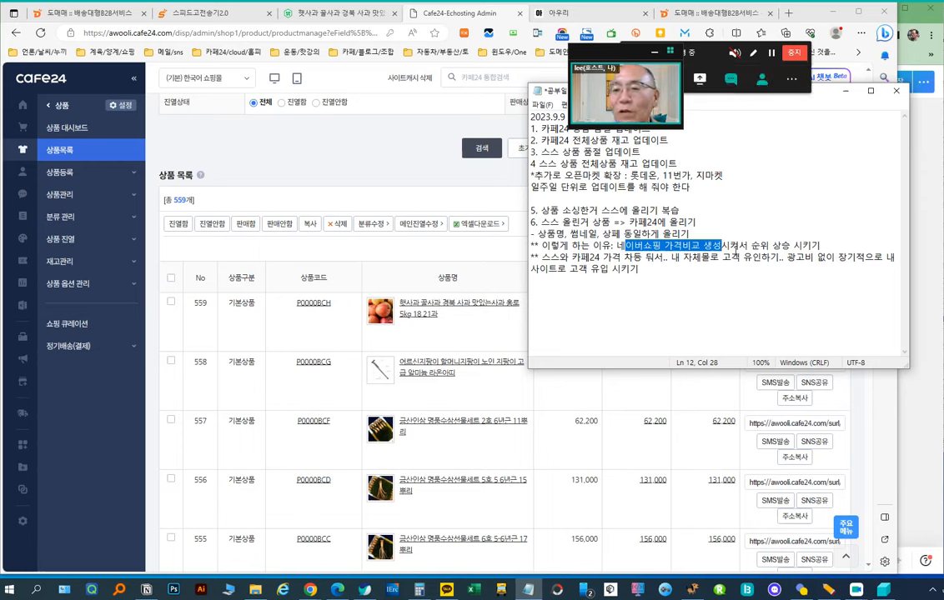
drag(825, 245, 618, 245)
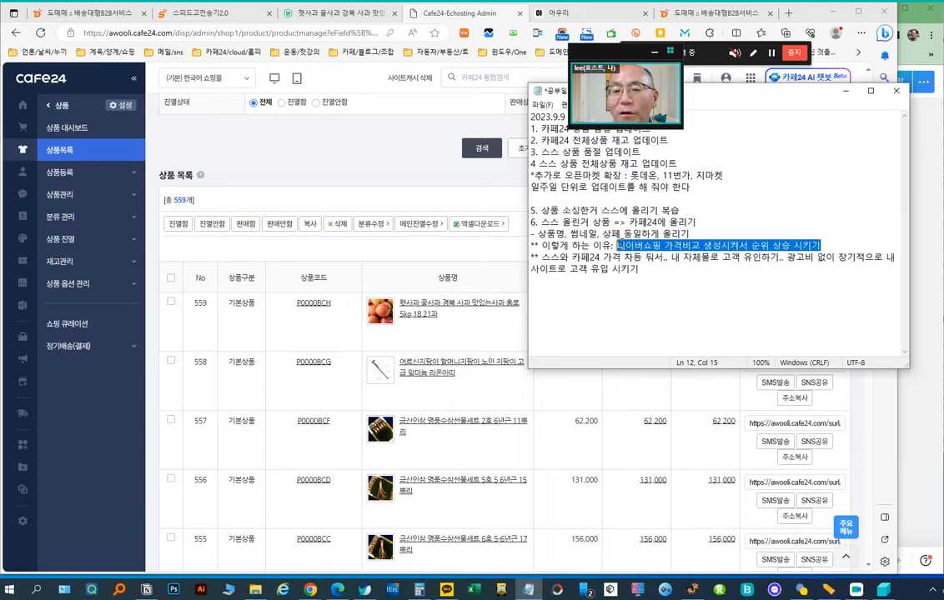
click(581, 258)
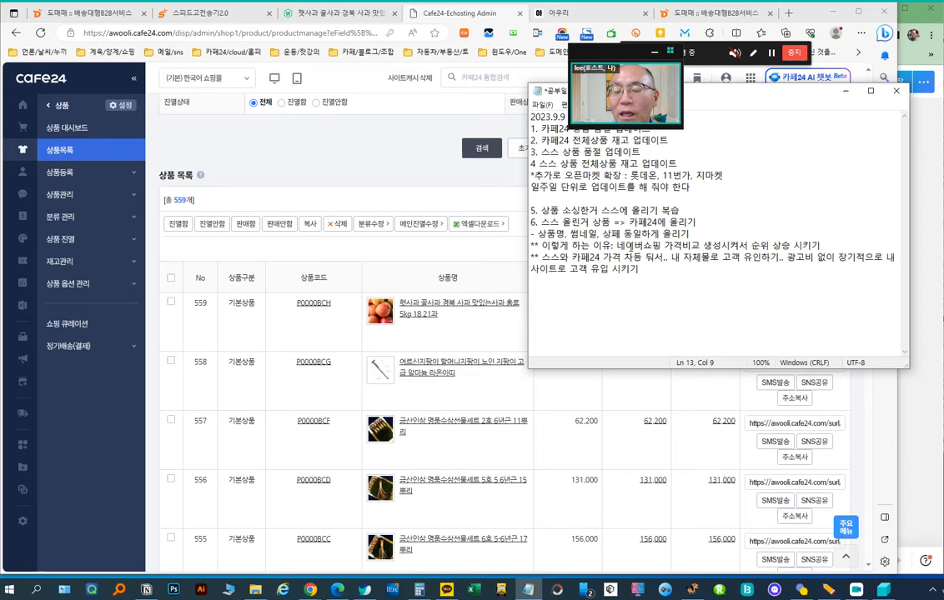
drag(625, 247, 723, 247)
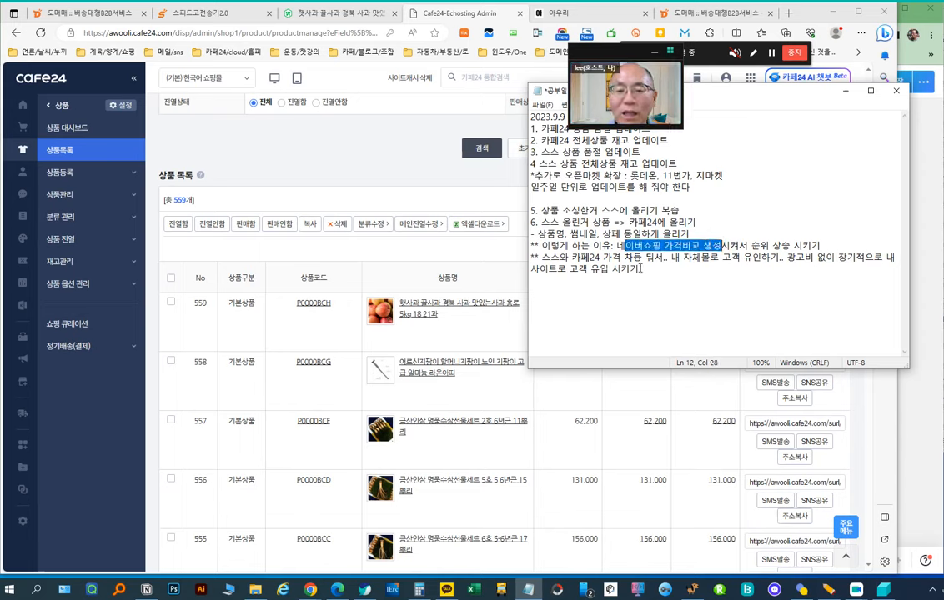
Step: Circle the apple product's thumbnail and product name in the Cafe24 product list with the screen pen
click(455, 330)
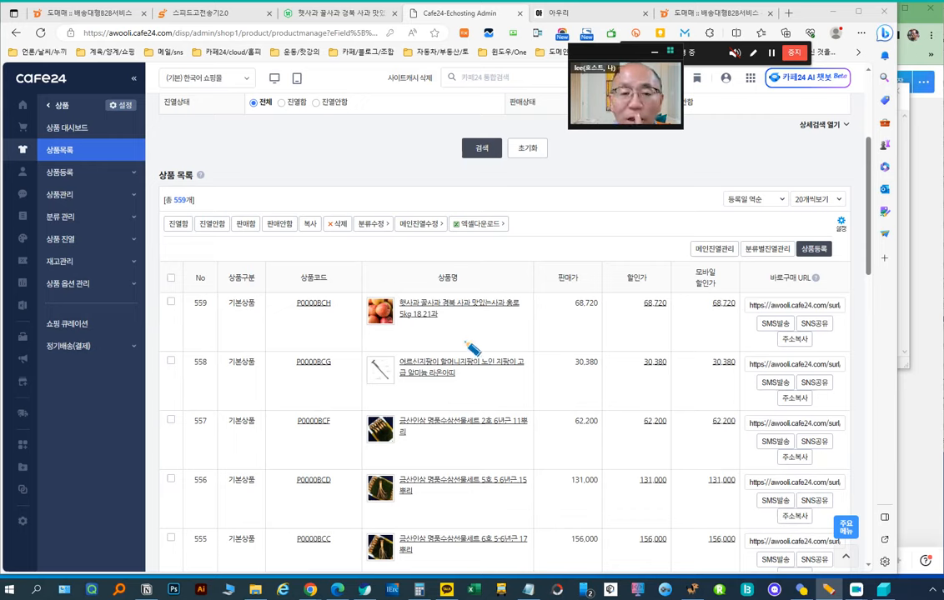
mouse_move(400, 312)
mouse_down()
mouse_move(390, 310)
mouse_move(520, 305)
mouse_move(442, 342)
mouse_move(371, 310)
mouse_move(394, 310)
mouse_move(389, 347)
mouse_move(420, 337)
mouse_move(502, 337)
mouse_up()
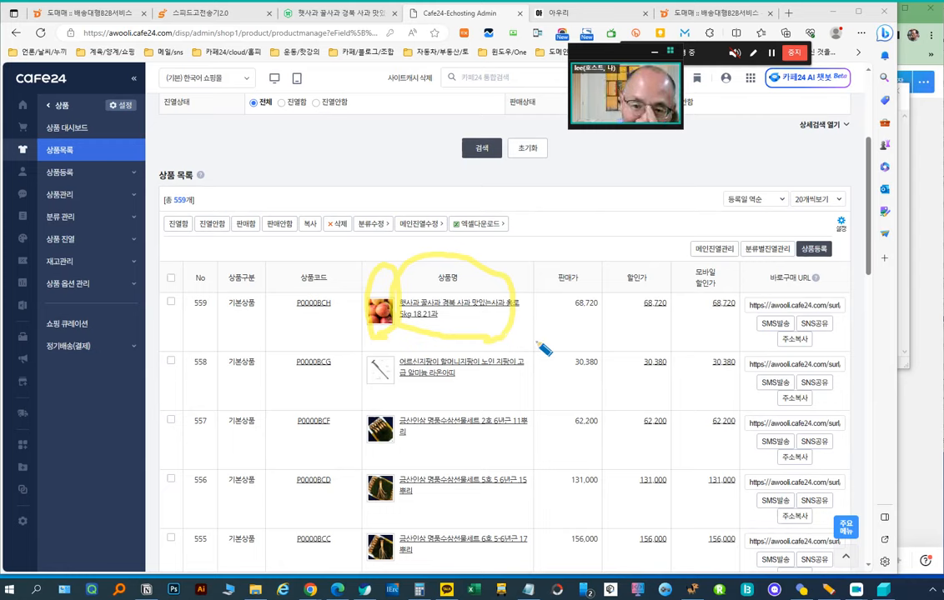
mouse_move(539, 347)
mouse_down()
mouse_move(322, 317)
mouse_move(511, 227)
mouse_move(537, 354)
mouse_up()
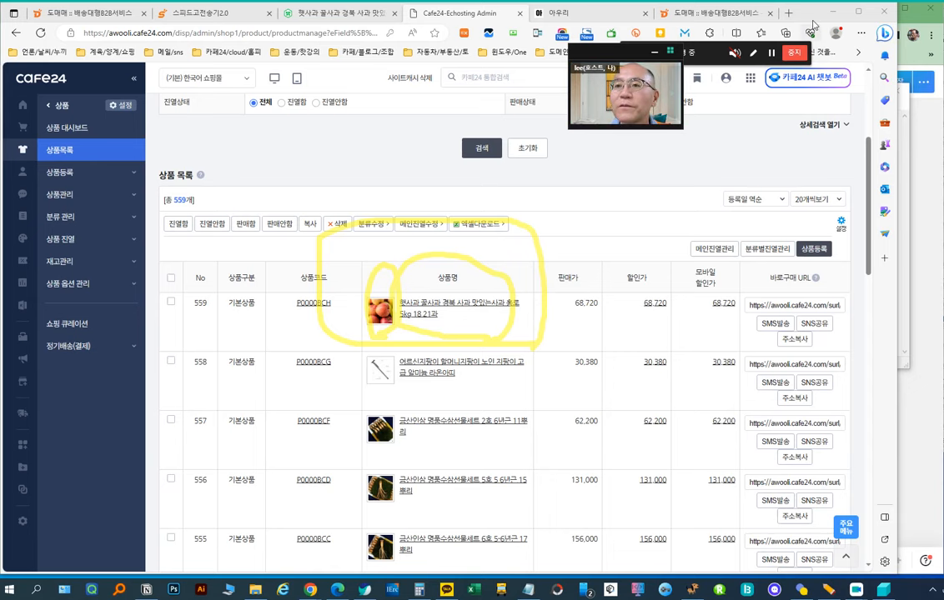
Step: Search the web for 네이버쇼핑 in a new tab and open the Naver Shopping site
key(ctrl+t)
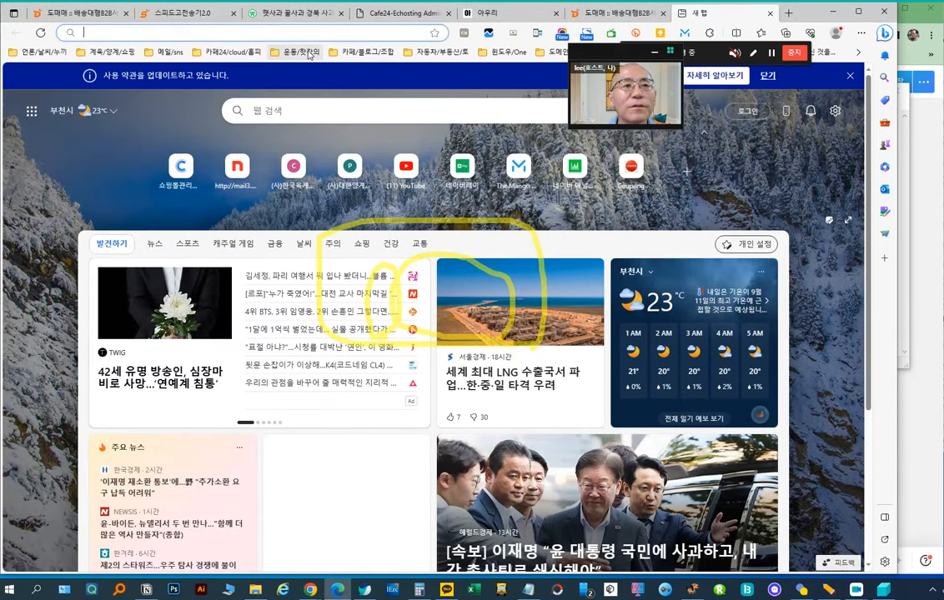
text(네이)
text(버쇼핑)
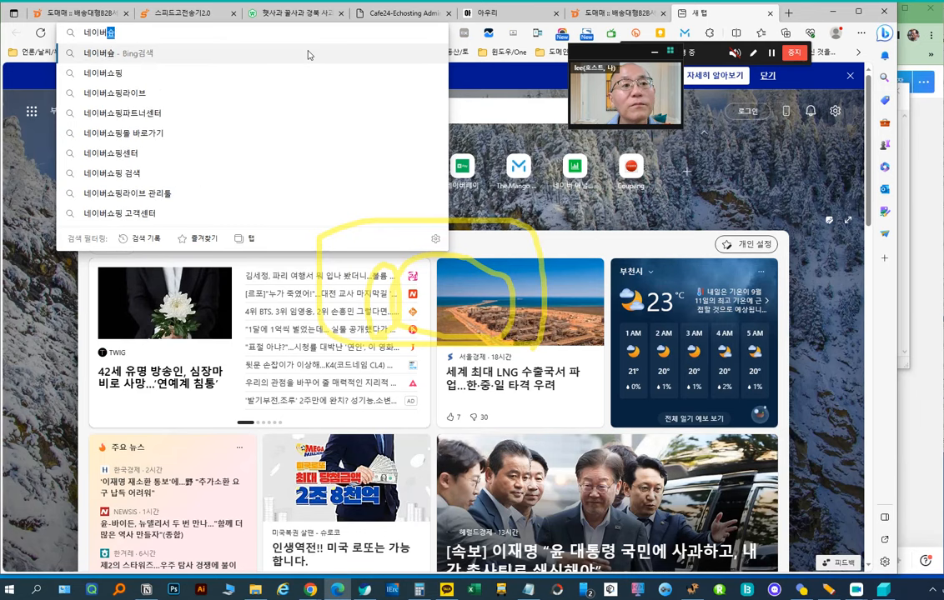
key(Return)
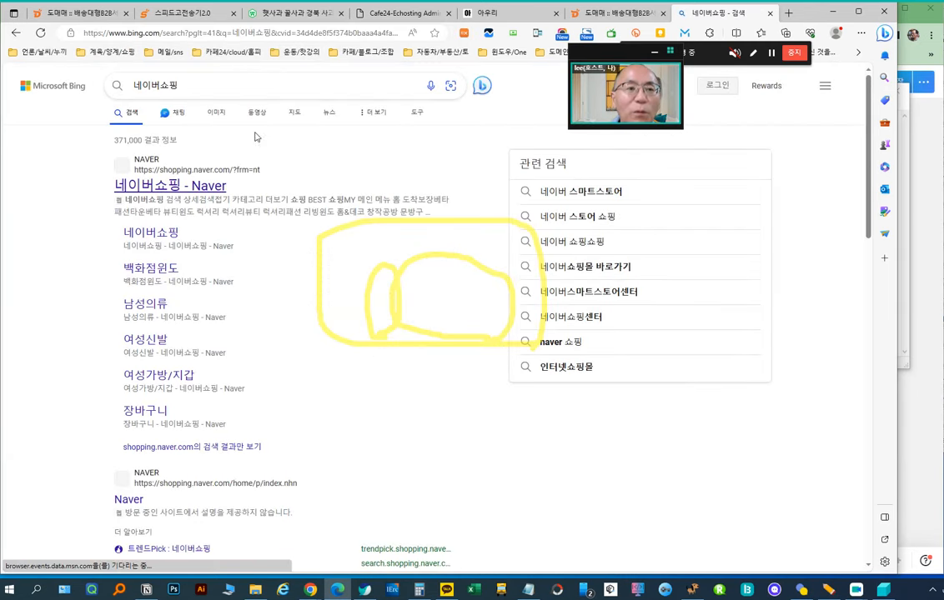
click(177, 191)
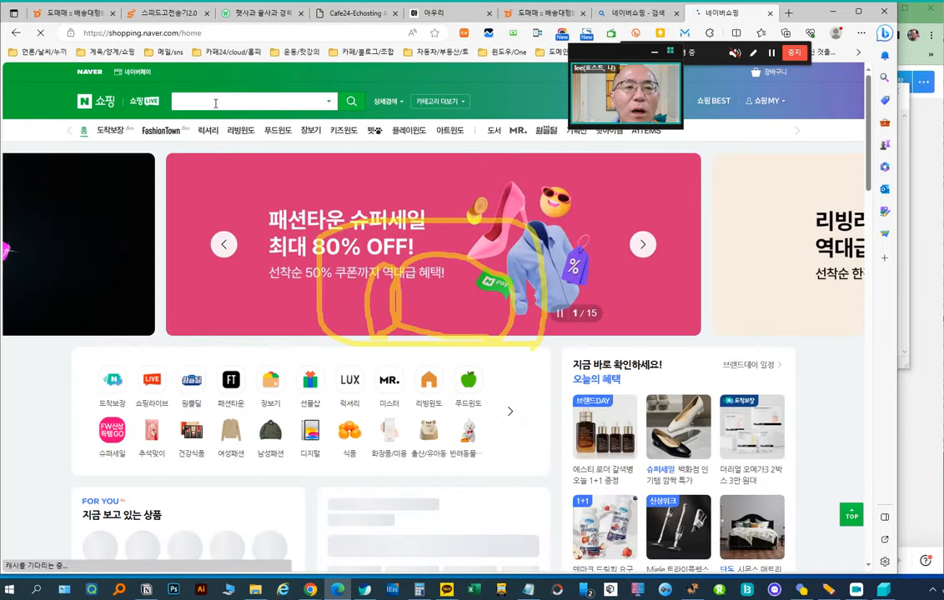
Step: Search Naver Shopping for 햇사과
click(220, 103)
text(햇사)
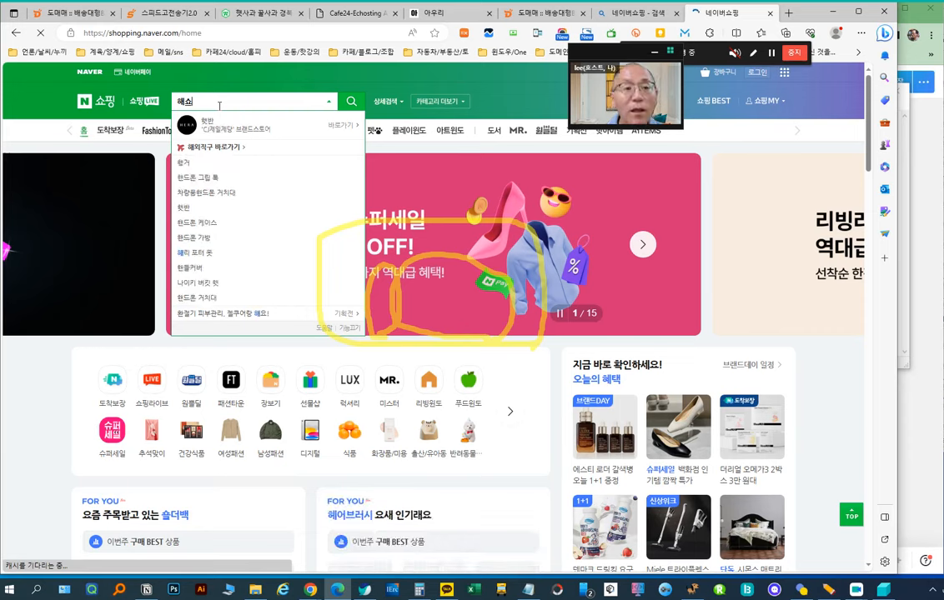
key(BackSpace)
key(BackSpace)
key(BackSpace)
text(호햇사과)
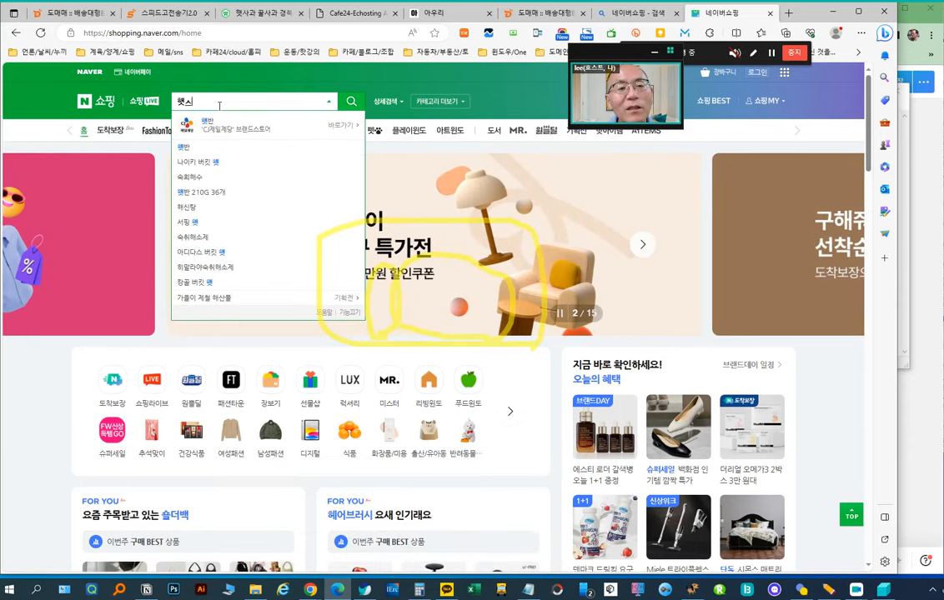
key(Return)
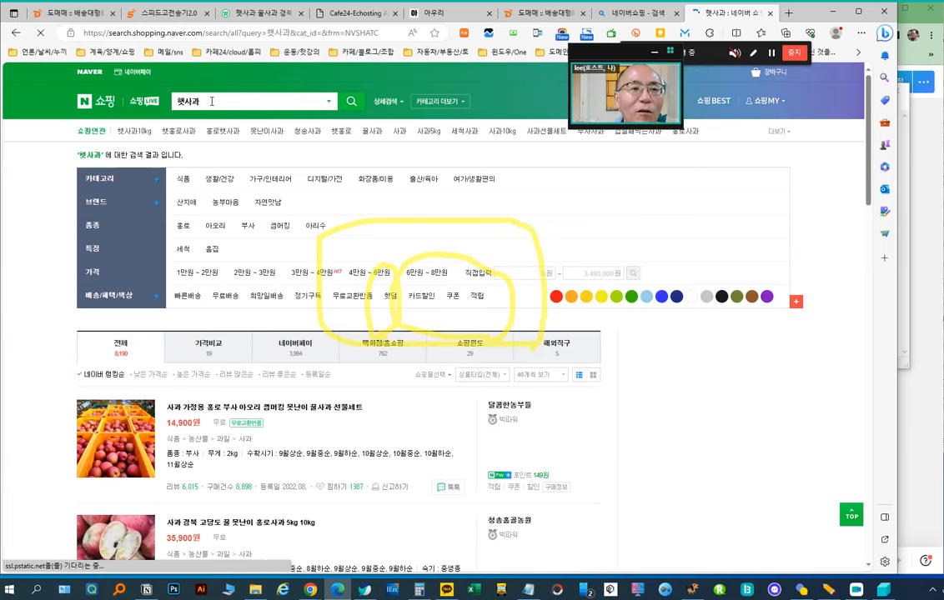
Step: Refine the search to 홍로 햇사과 and show only the price-comparison (가격비교) listings, with the itemscout keyword analysis collapsed
click(212, 101)
click(197, 133)
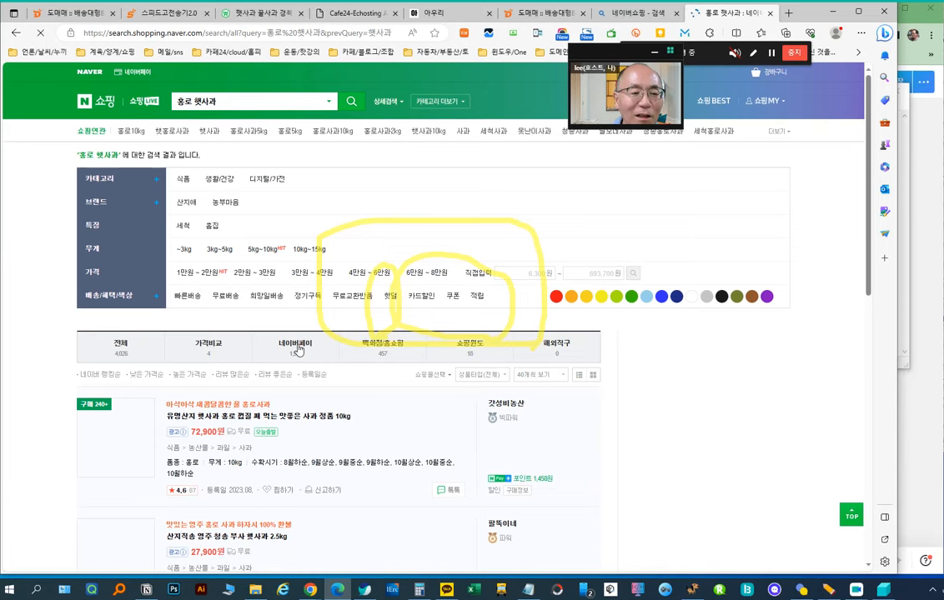
scroll(276, 350, down, 2)
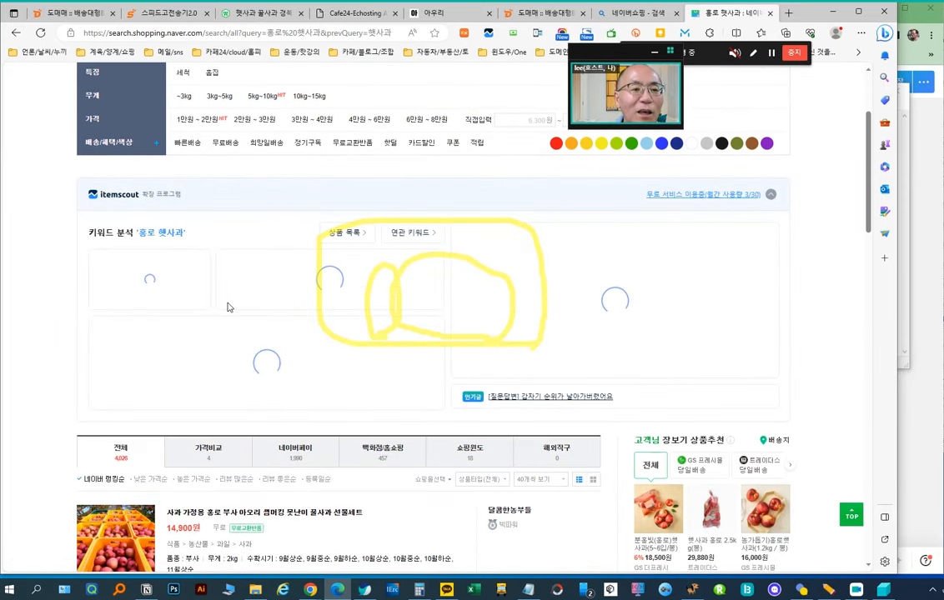
scroll(228, 305, down, 1)
click(773, 118)
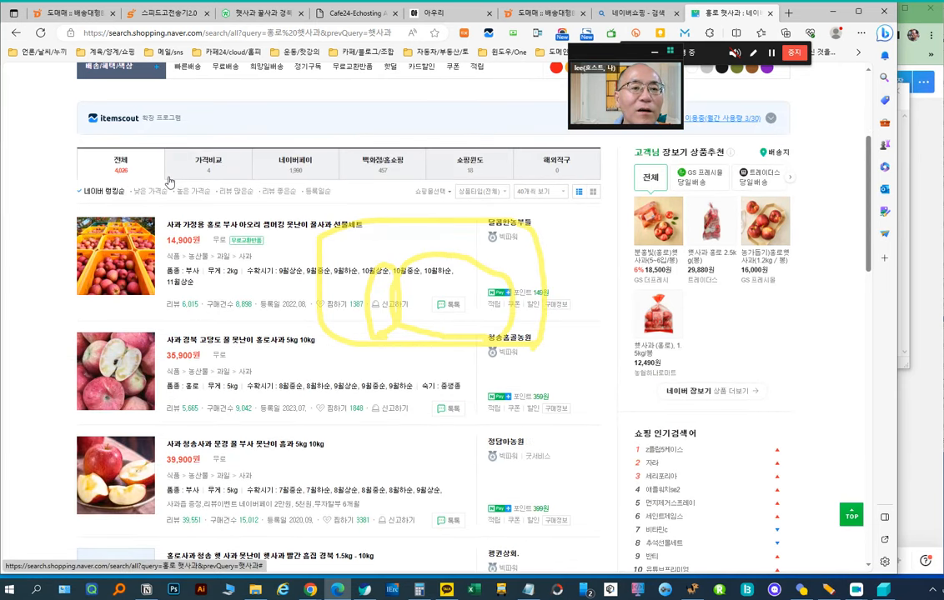
click(210, 175)
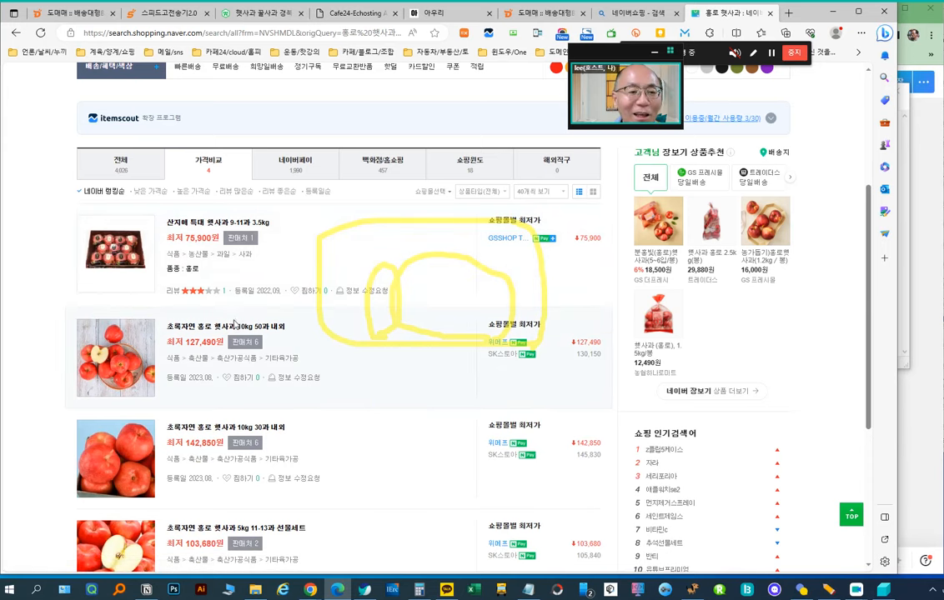
scroll(281, 373, down, 1)
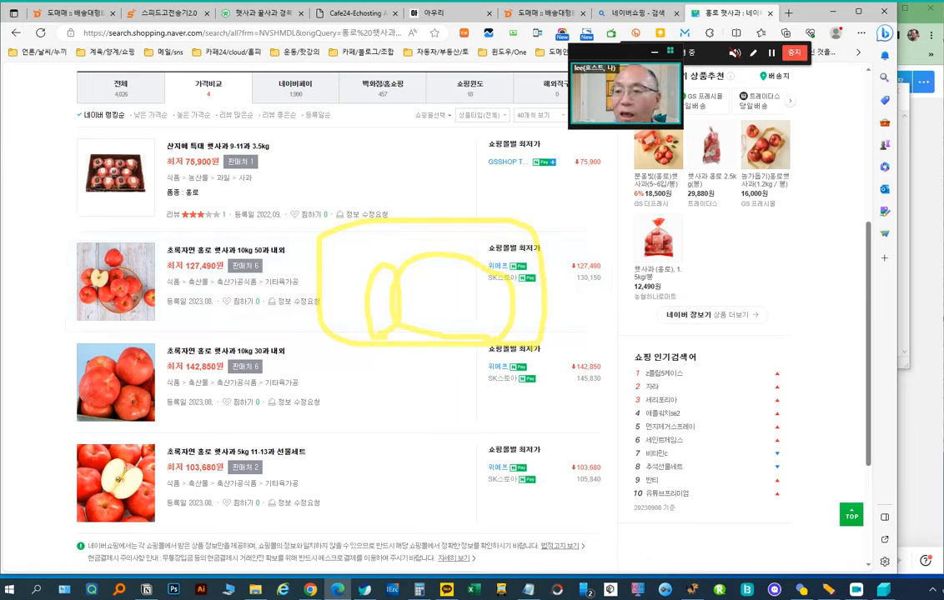
Step: Circle the image, title and seller list of the 초록자연 홍로 햇사과 10kg 50과 listing with the screen pen
click(828, 590)
mouse_move(304, 263)
mouse_down()
mouse_move(254, 217)
mouse_move(265, 261)
mouse_up()
mouse_move(105, 334)
mouse_down()
mouse_move(70, 208)
mouse_move(155, 275)
mouse_move(126, 326)
mouse_up()
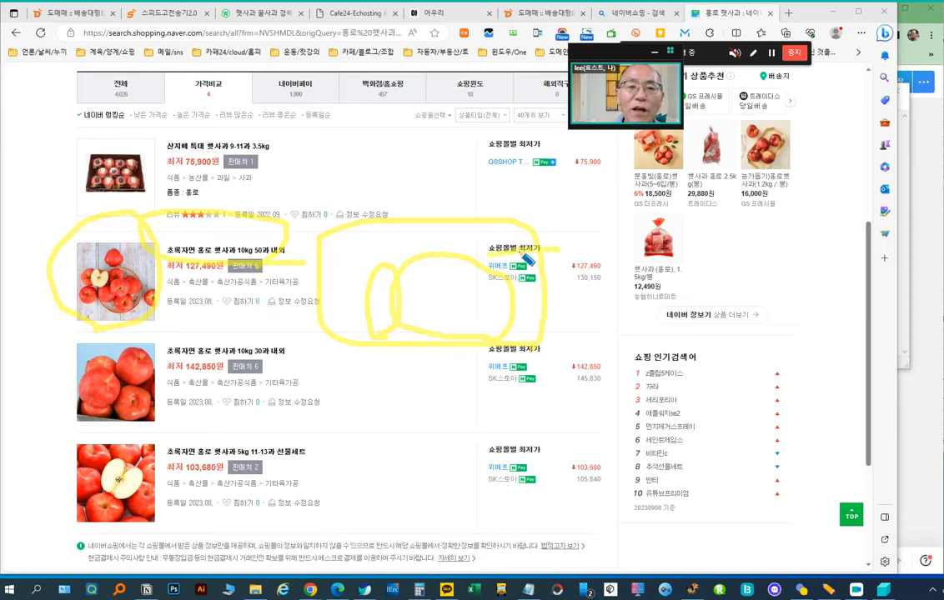
mouse_move(503, 284)
mouse_down()
mouse_move(491, 303)
mouse_move(541, 219)
mouse_move(497, 322)
mouse_up()
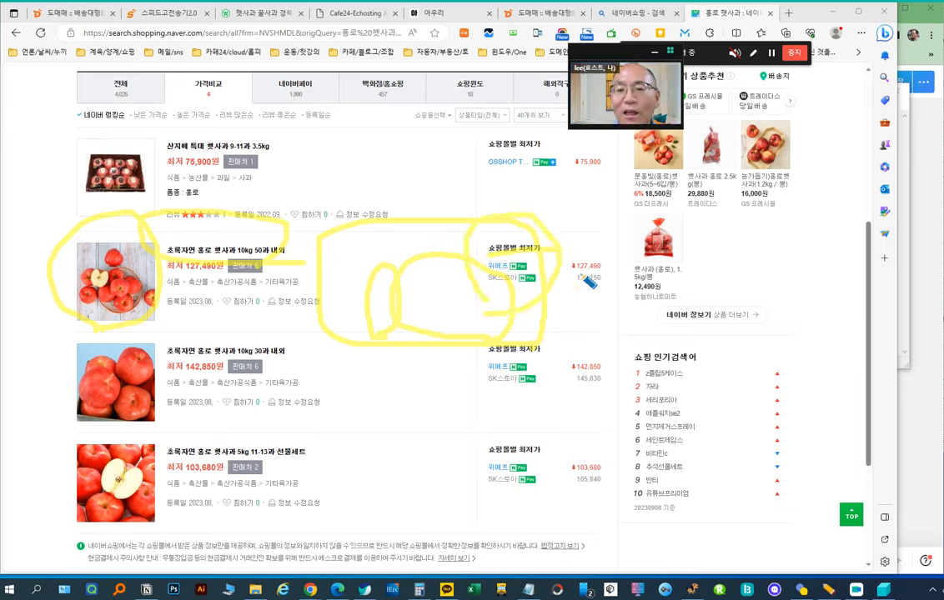
Step: Mark only SK스토아's price on the 10kg 50과 listing with the screen pen and switch to the 아우리 store's home page
click(829, 589)
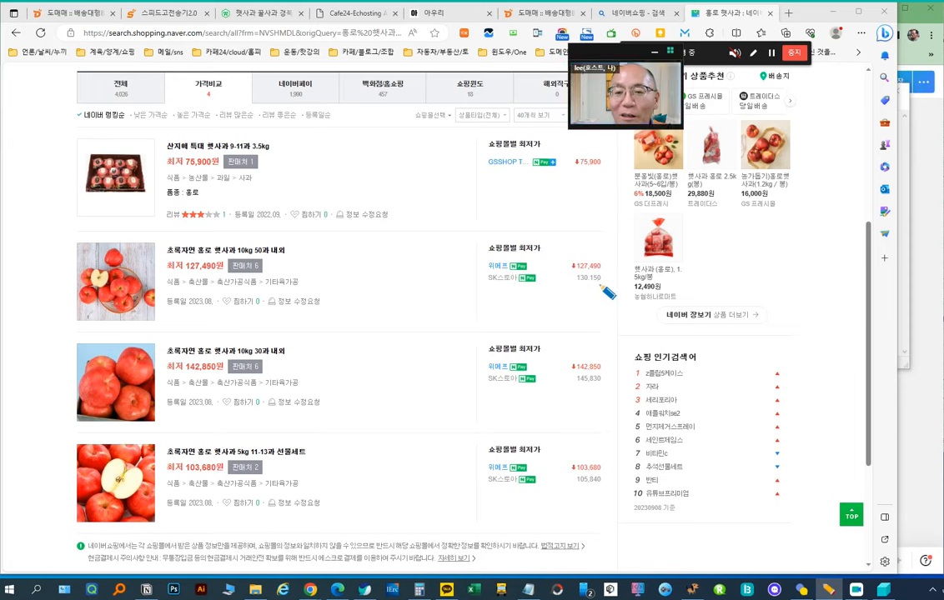
mouse_move(573, 290)
mouse_down()
mouse_move(583, 269)
mouse_move(602, 281)
mouse_move(569, 289)
mouse_up()
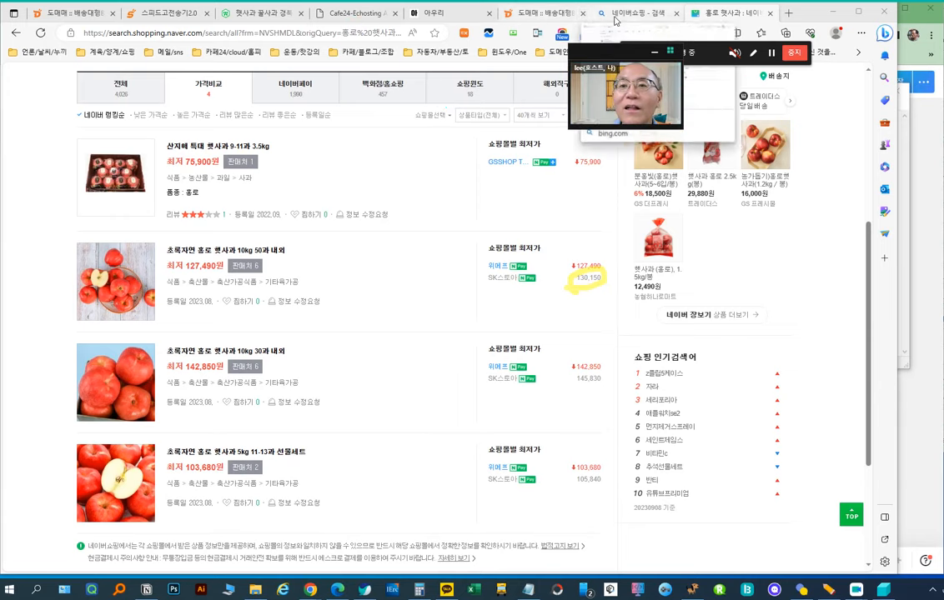
click(427, 14)
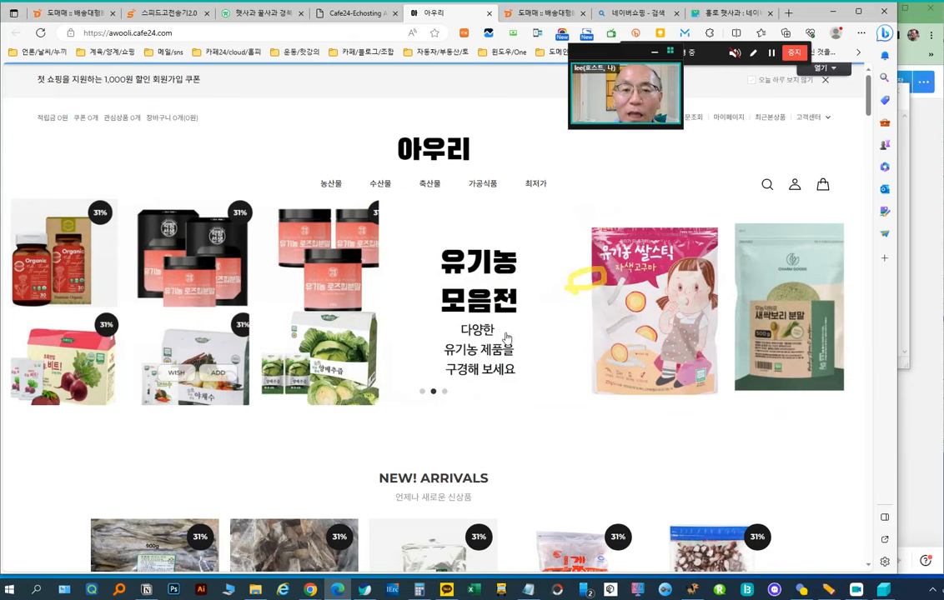
Step: Reload the 아우리 store home page and find the apple product in the NEW ARRIVALS and BEST SELLER sections
scroll(394, 376, down, 2)
scroll(392, 369, up, 2)
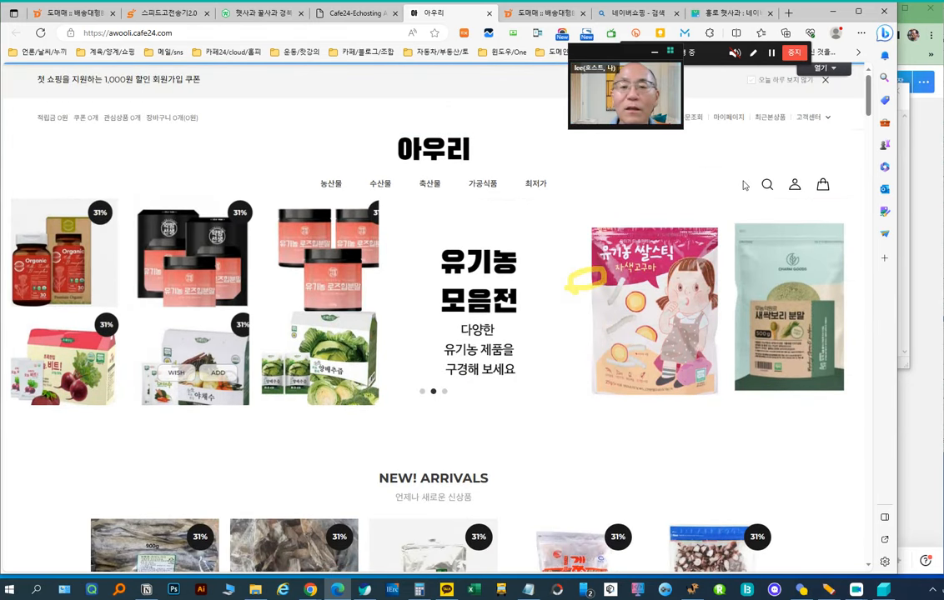
scroll(327, 285, down, 1)
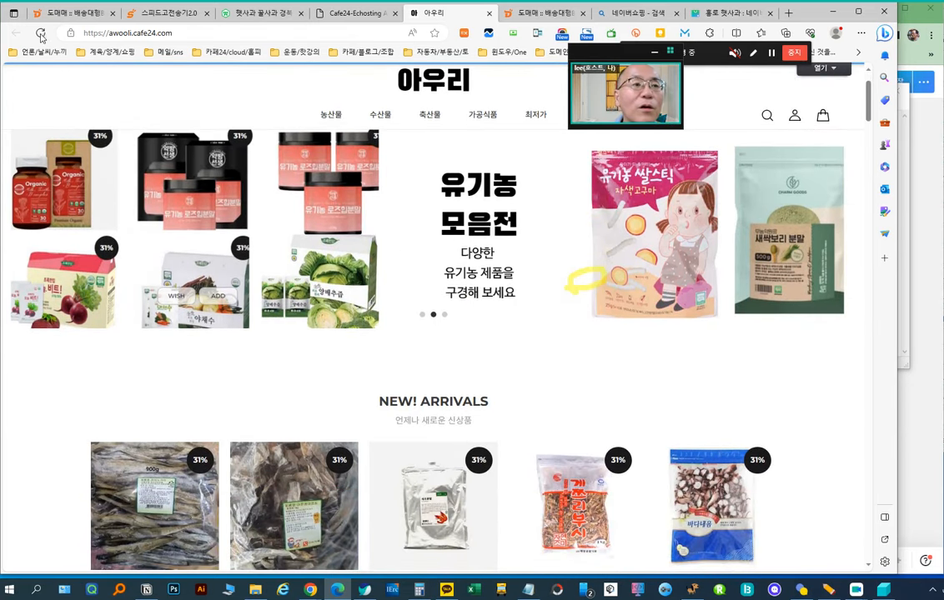
click(40, 33)
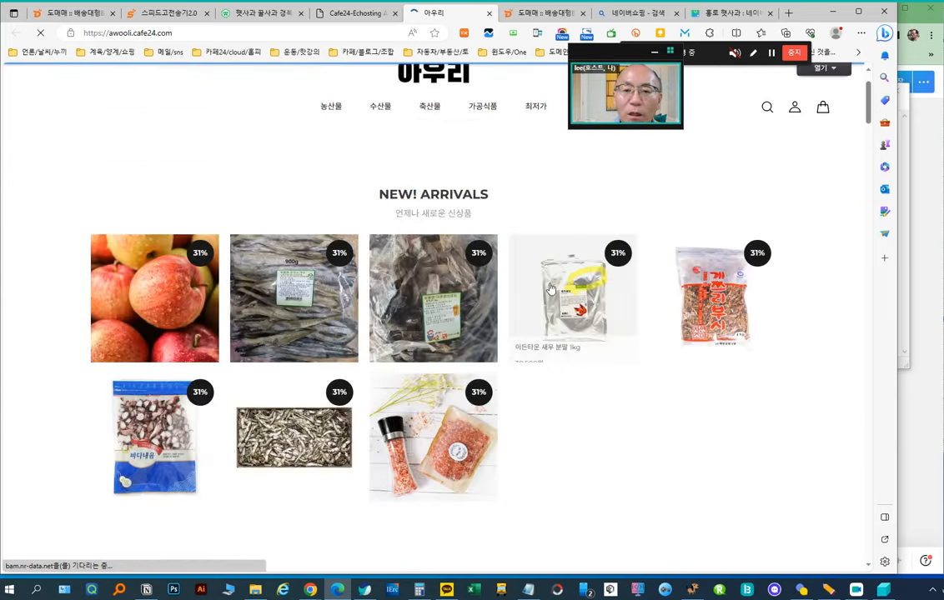
scroll(227, 380, down, 3)
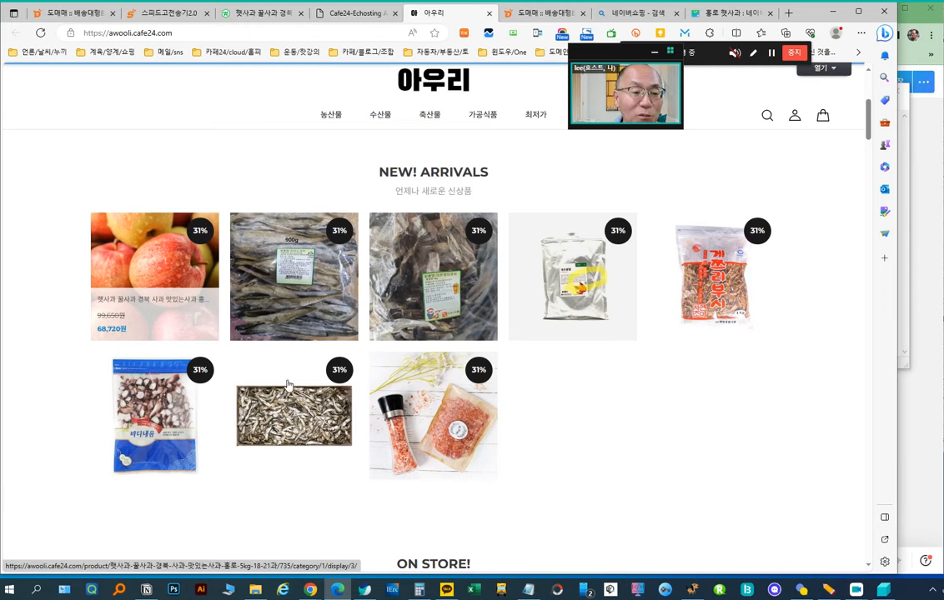
scroll(287, 384, down, 4)
scroll(296, 401, down, 5)
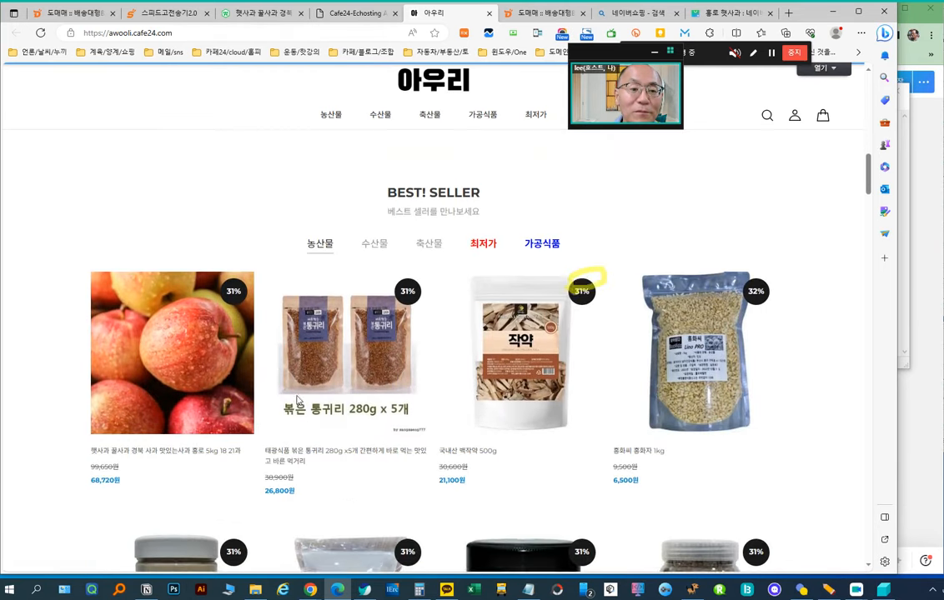
mouse_move(171, 384)
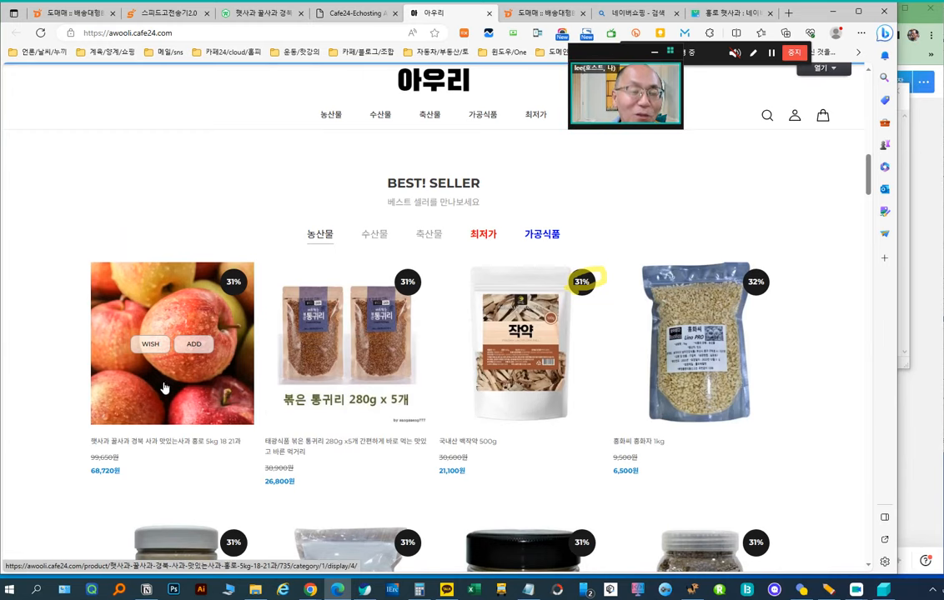
Step: Check the apple product's main display (메인 진열) settings in the Cafe24 admin and return to the store page
click(354, 14)
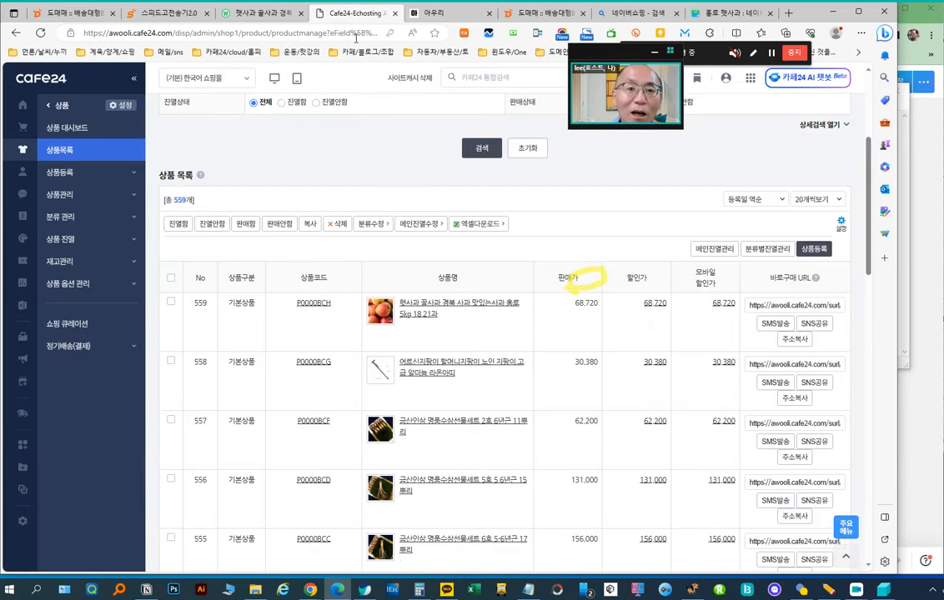
click(423, 302)
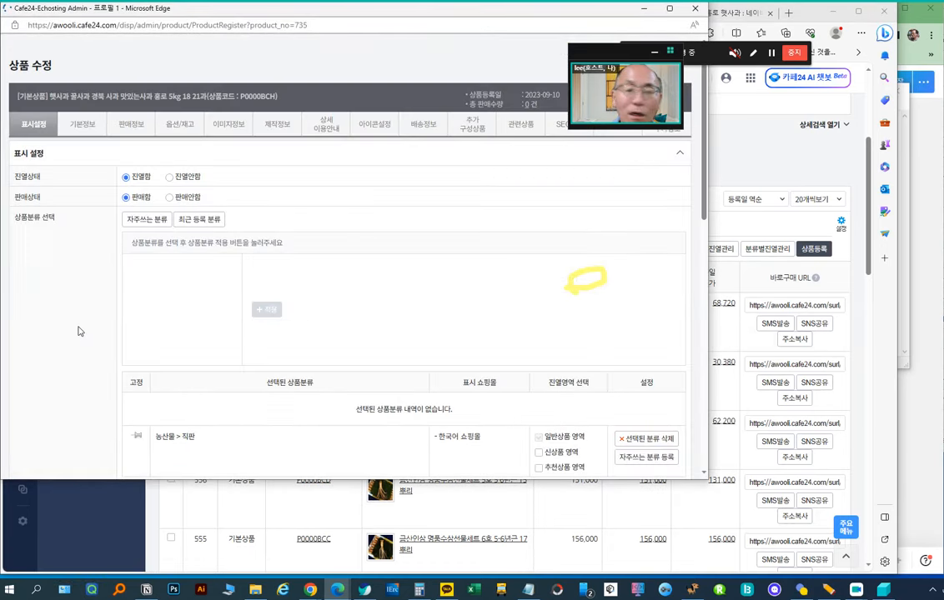
scroll(112, 331, down, 4)
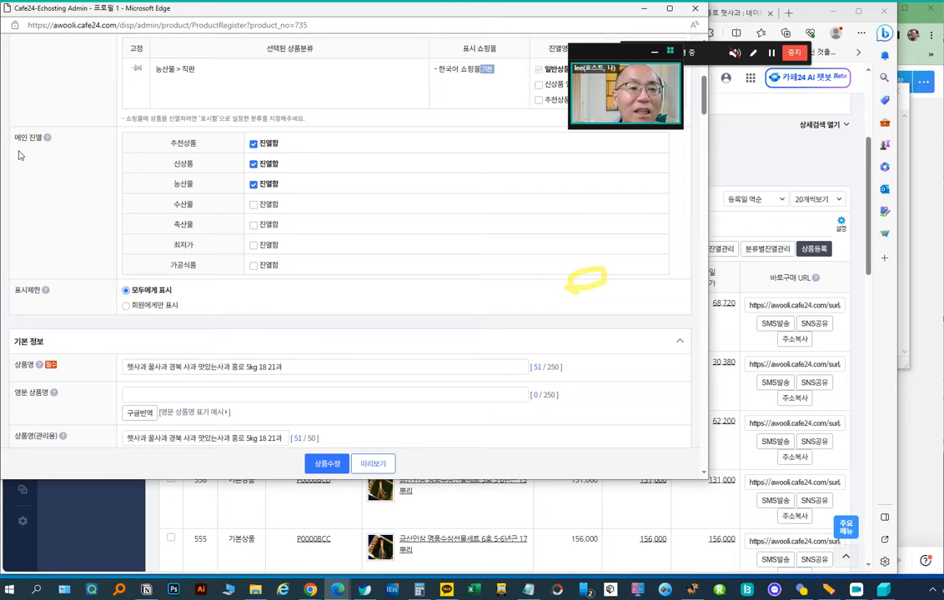
click(695, 10)
click(429, 13)
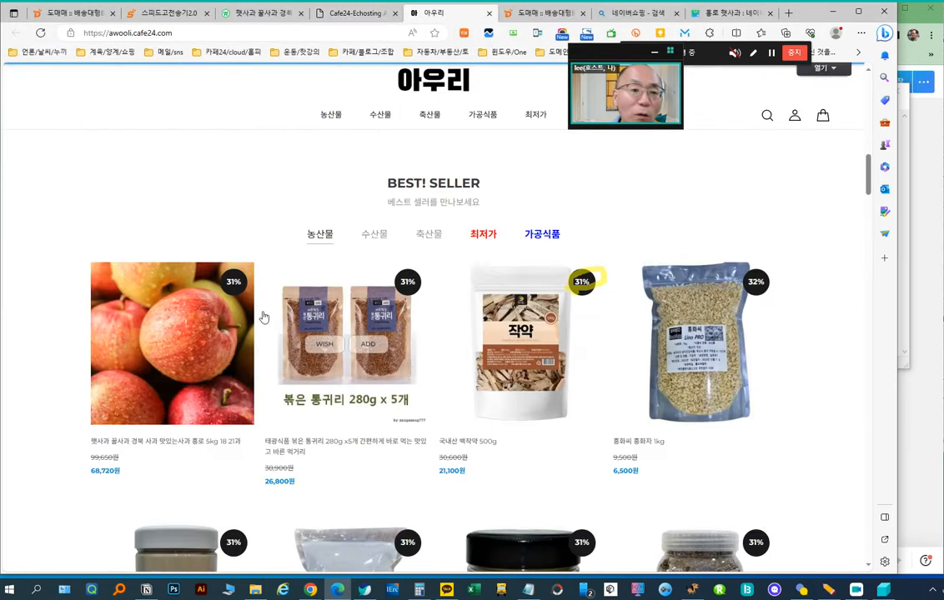
Step: Open the 햇사과 꿀사과 홍로 5kg product page from the store's 농산물 category
scroll(208, 439, down, 7)
scroll(316, 411, up, 7)
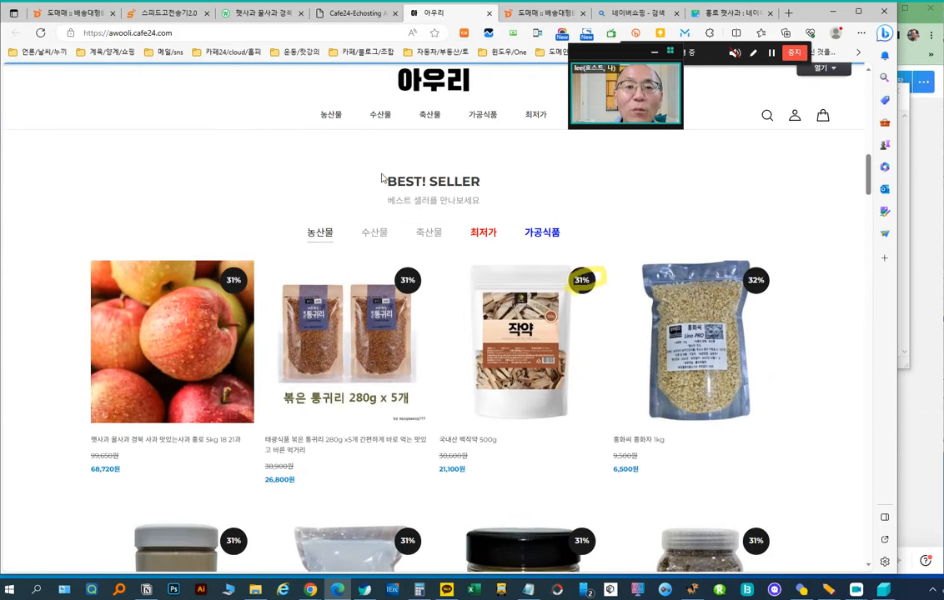
click(338, 120)
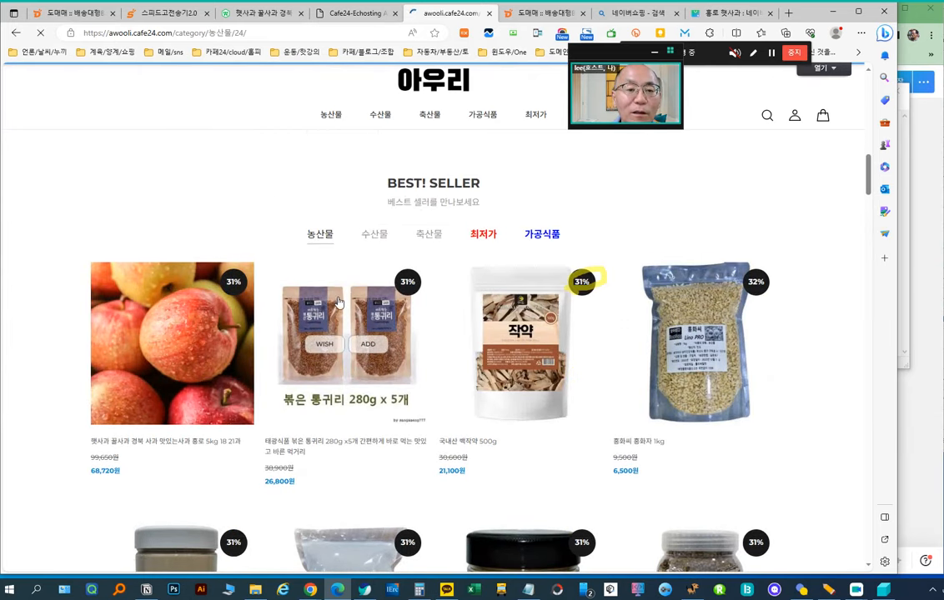
scroll(436, 323, down, 5)
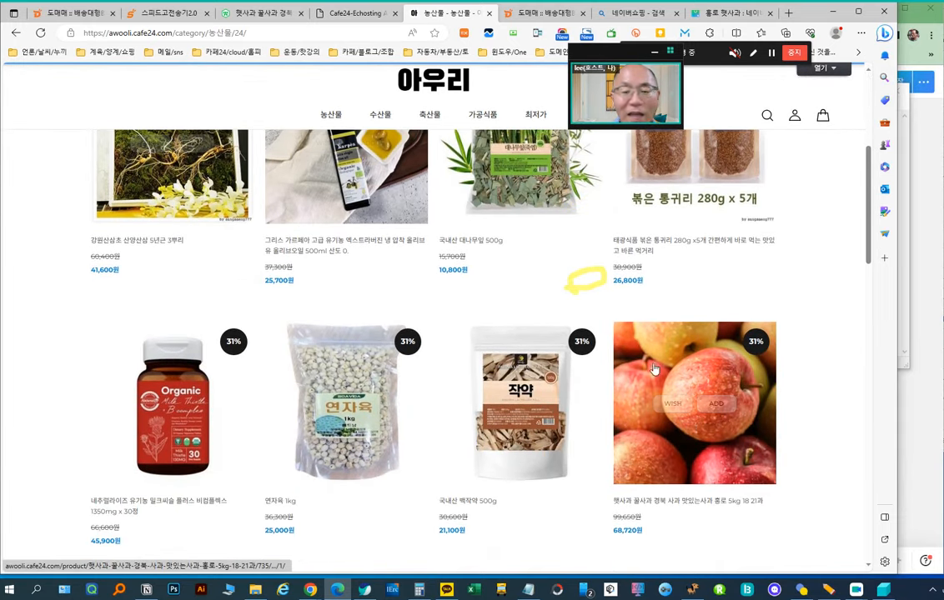
click(705, 399)
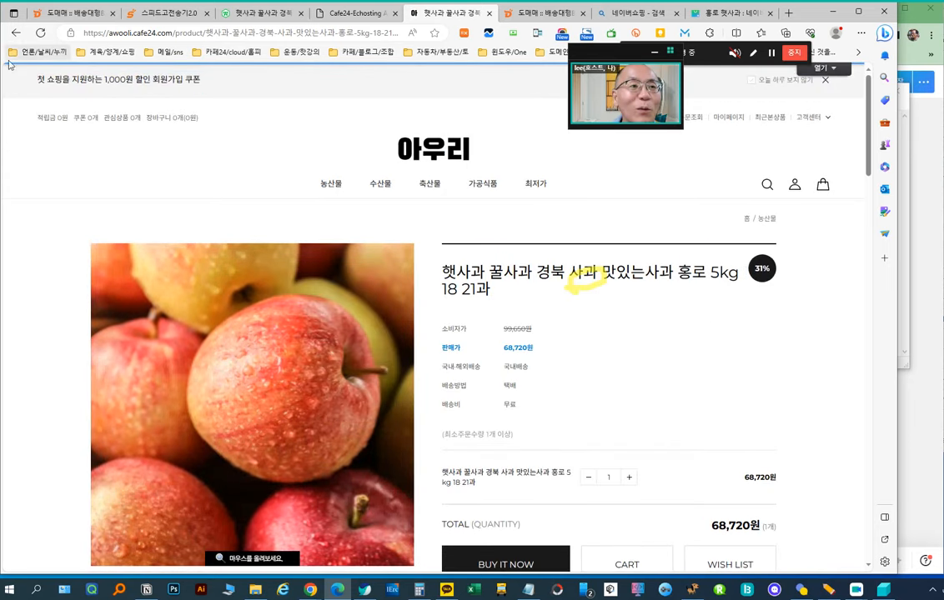
Step: Go back to the 농산물 category, reopen the apple product page and return to the category list
click(16, 33)
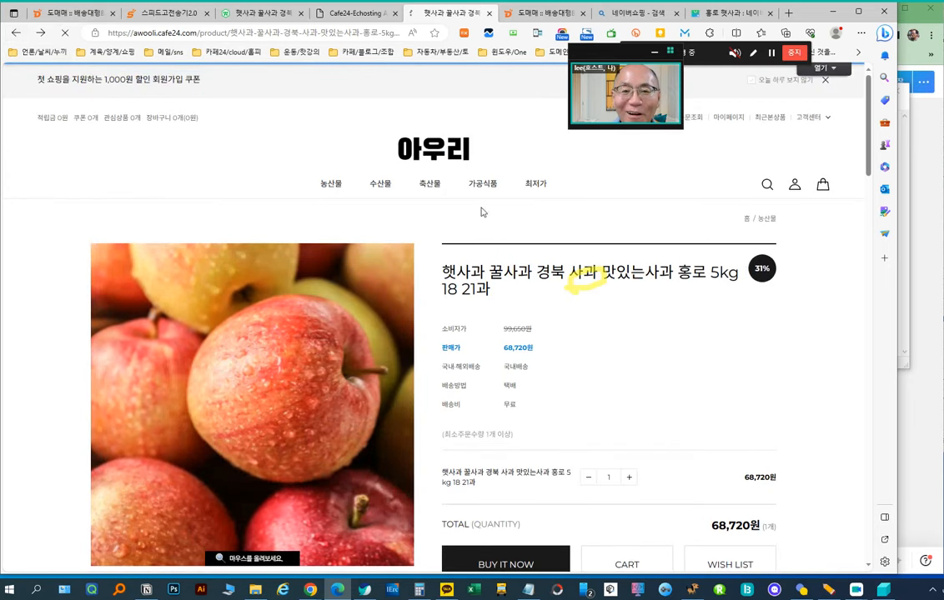
scroll(432, 211, up, 5)
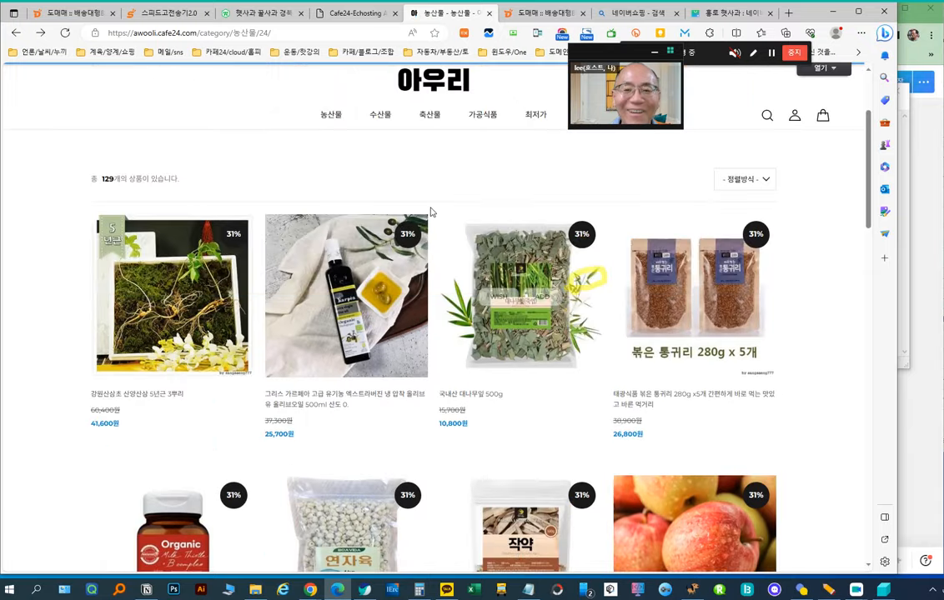
click(330, 184)
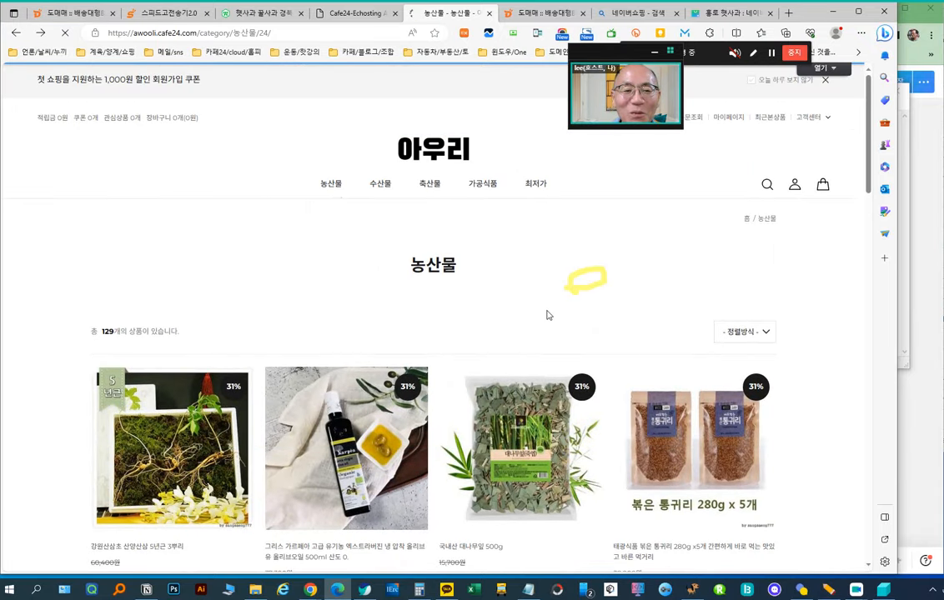
scroll(548, 315, down, 3)
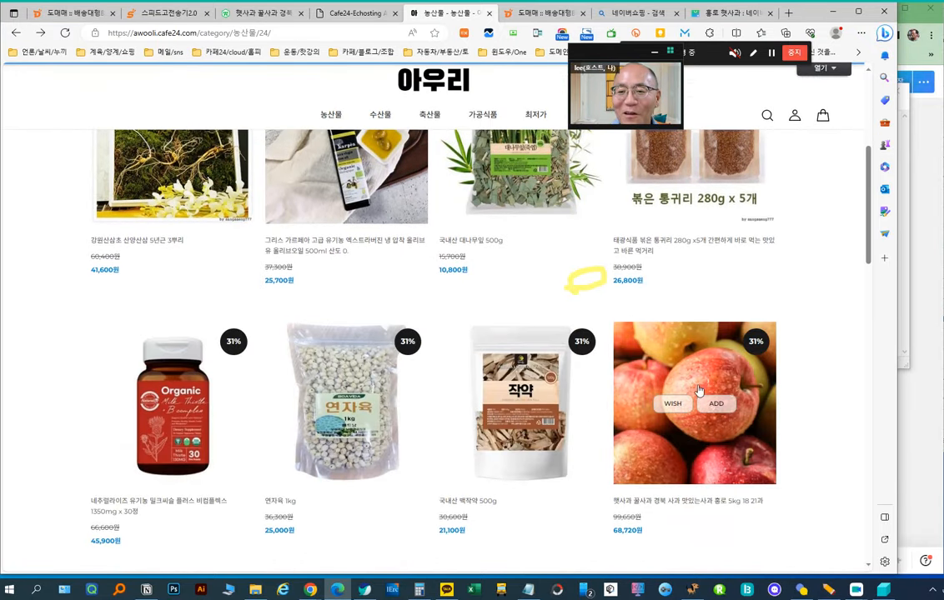
click(705, 367)
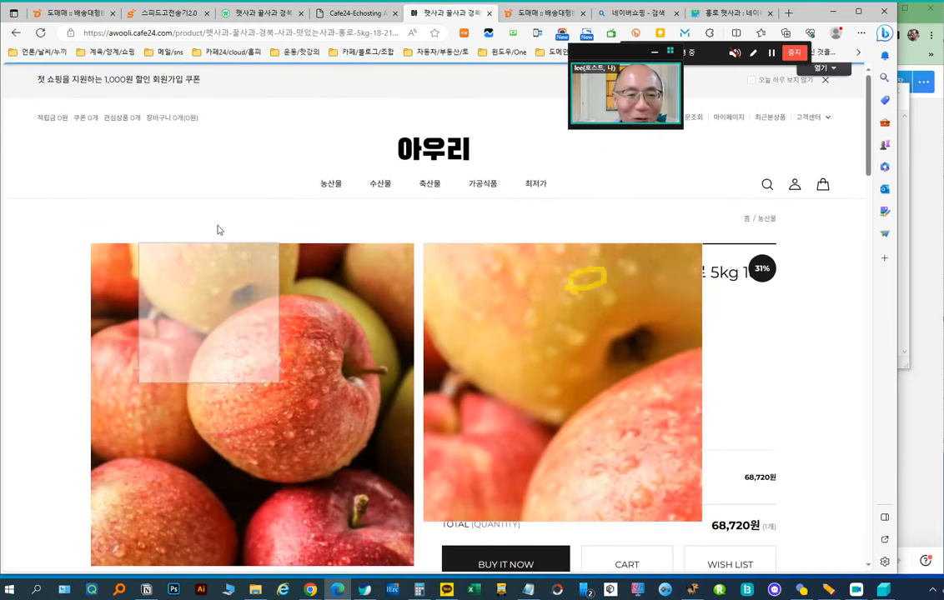
click(332, 185)
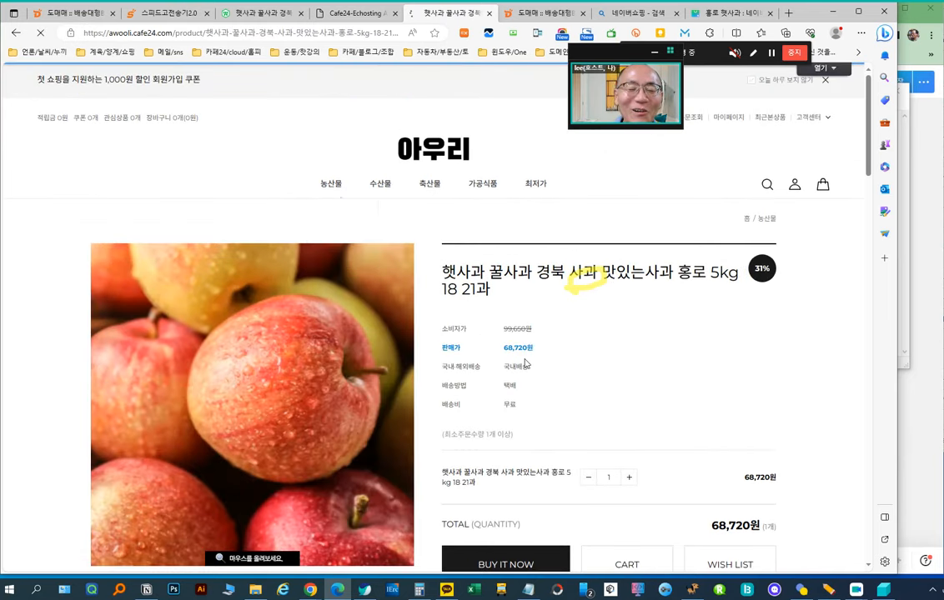
scroll(626, 396, down, 3)
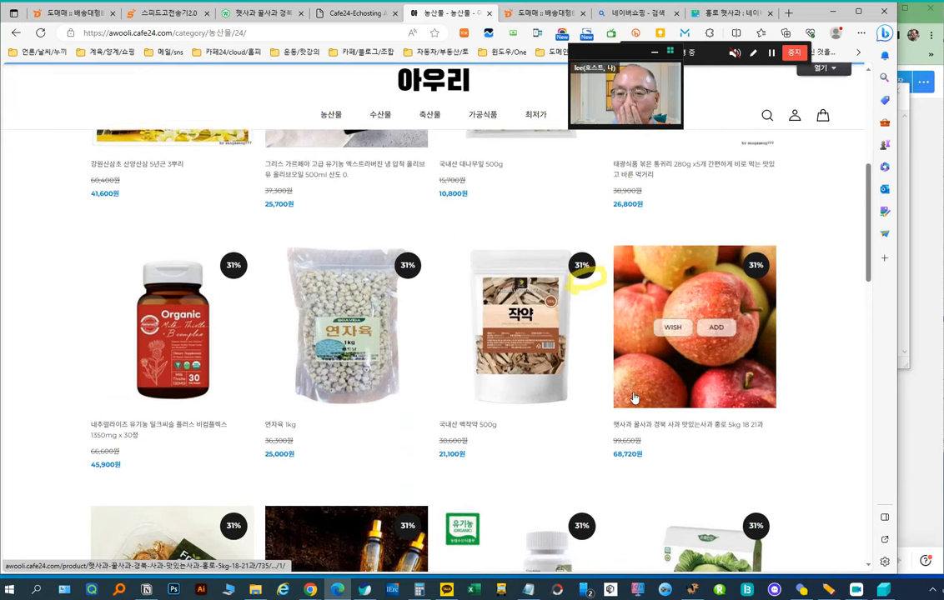
scroll(250, 216, up, 5)
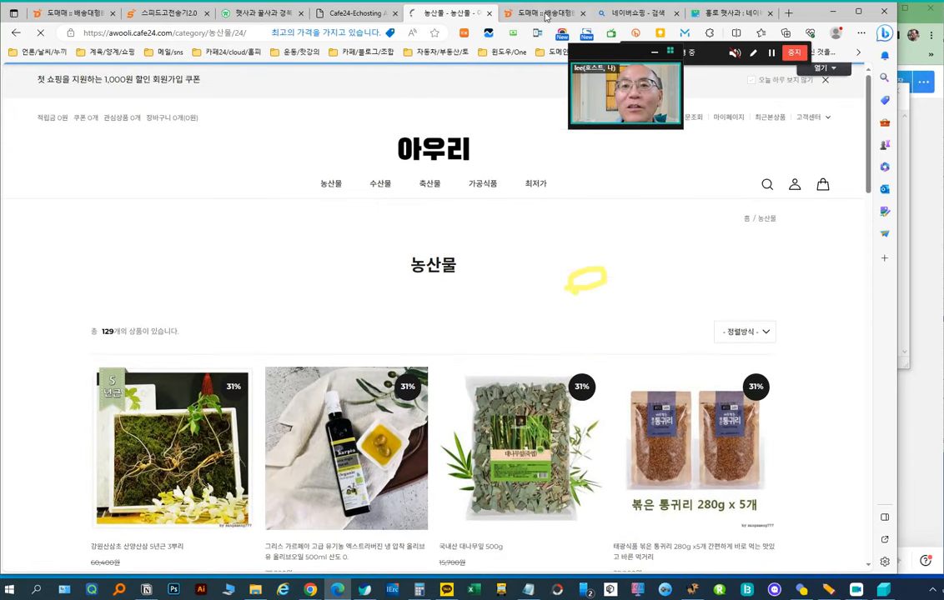
Step: View the apple product in the Cafe24 product list and on its smart store page, with the miricanvas window minimized
click(359, 17)
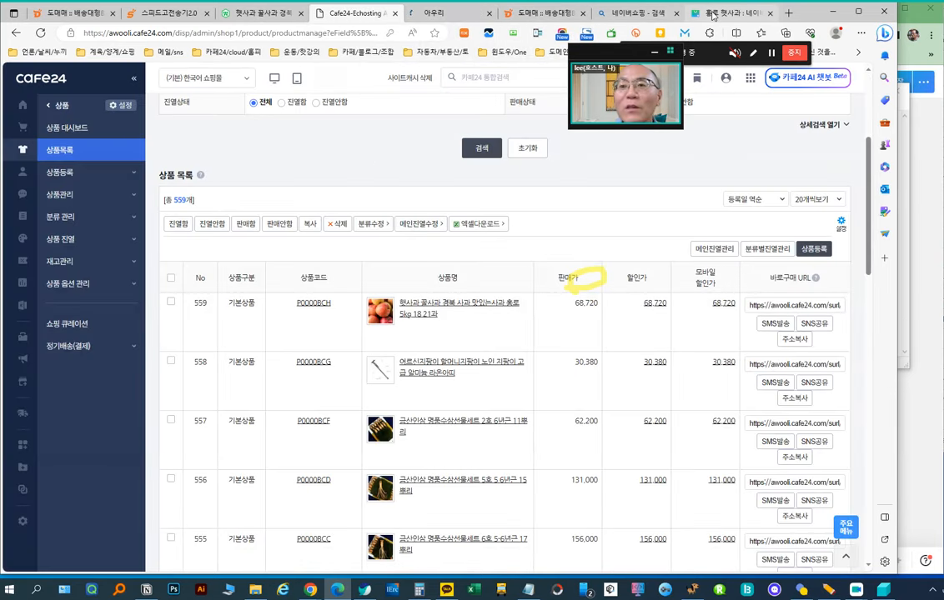
click(261, 17)
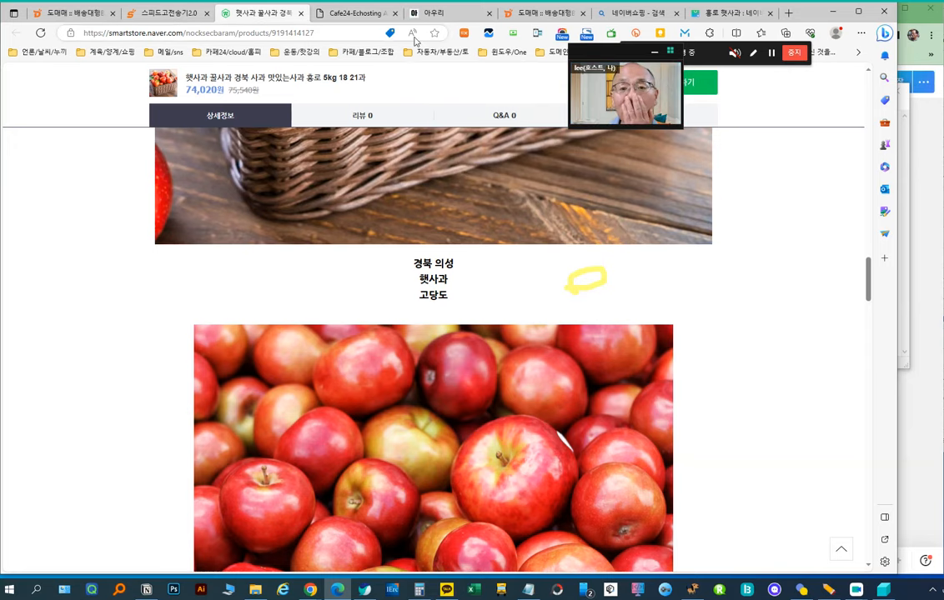
click(832, 13)
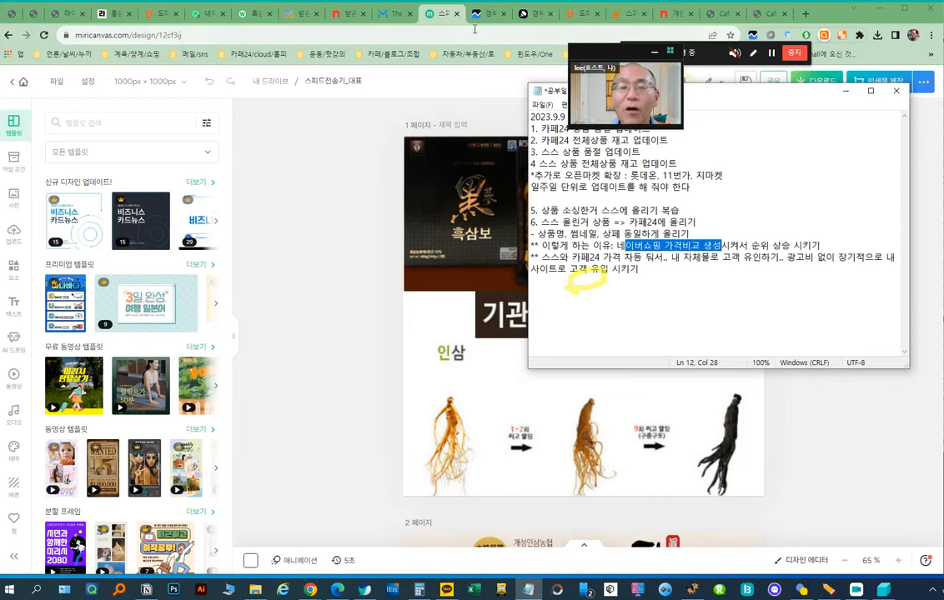
click(882, 9)
click(339, 590)
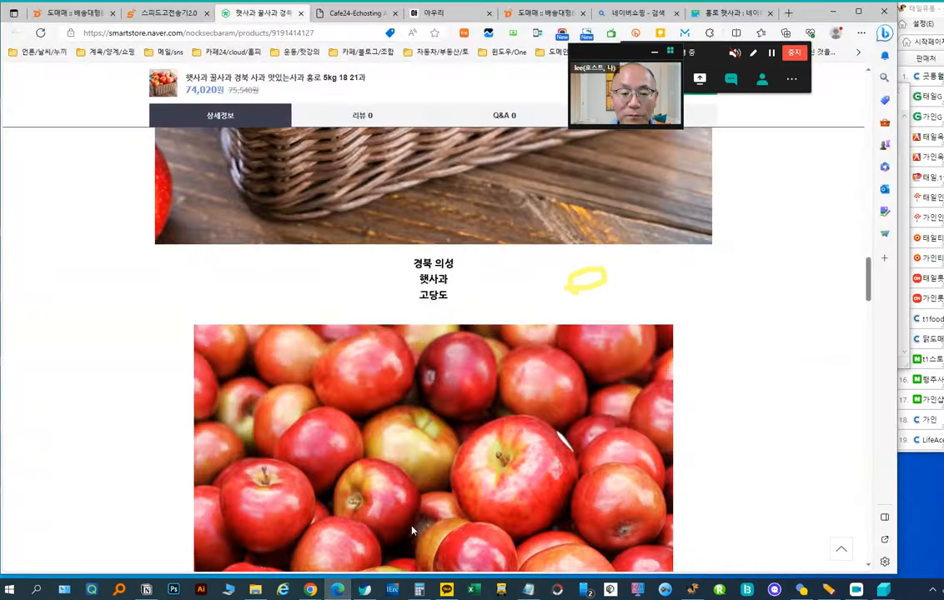
Step: On the Naver Shopping results, circle the 10kg 50과 listing's image, title and seller list with the screen pen and underline the 10kg 30과 listing
click(724, 13)
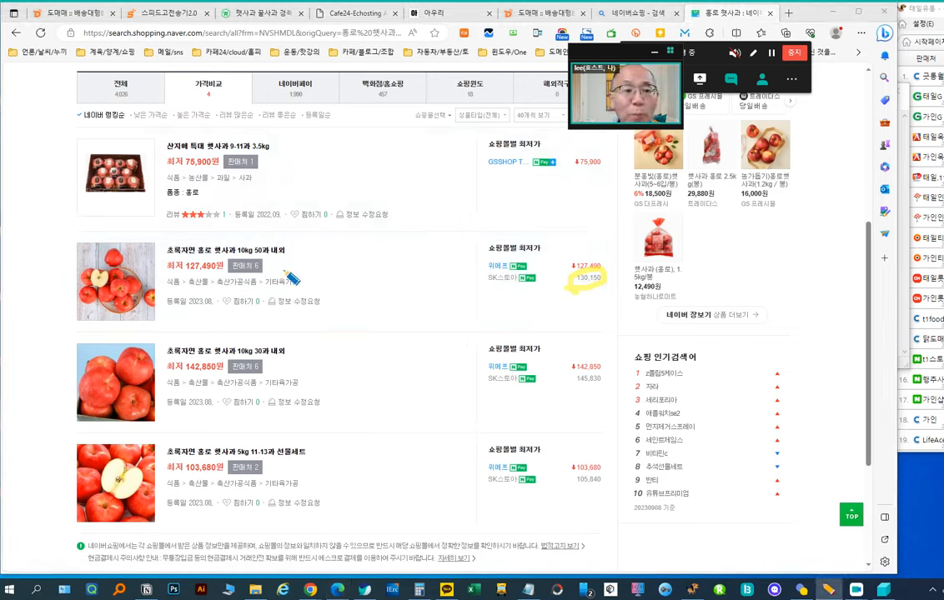
mouse_move(278, 240)
mouse_down()
mouse_move(158, 243)
mouse_move(302, 260)
mouse_move(288, 275)
mouse_up()
mouse_move(100, 334)
mouse_down()
mouse_move(77, 253)
mouse_move(101, 306)
mouse_move(91, 317)
mouse_up()
mouse_move(572, 287)
mouse_down()
mouse_move(613, 271)
mouse_move(491, 211)
mouse_move(465, 303)
mouse_move(638, 293)
mouse_move(617, 212)
mouse_move(455, 279)
mouse_move(613, 309)
mouse_up()
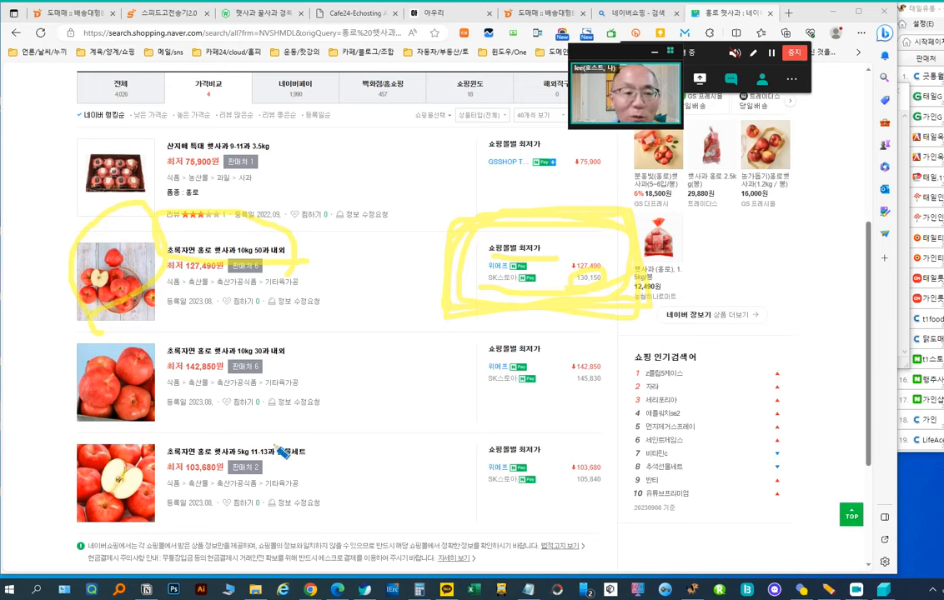
drag(167, 413, 314, 420)
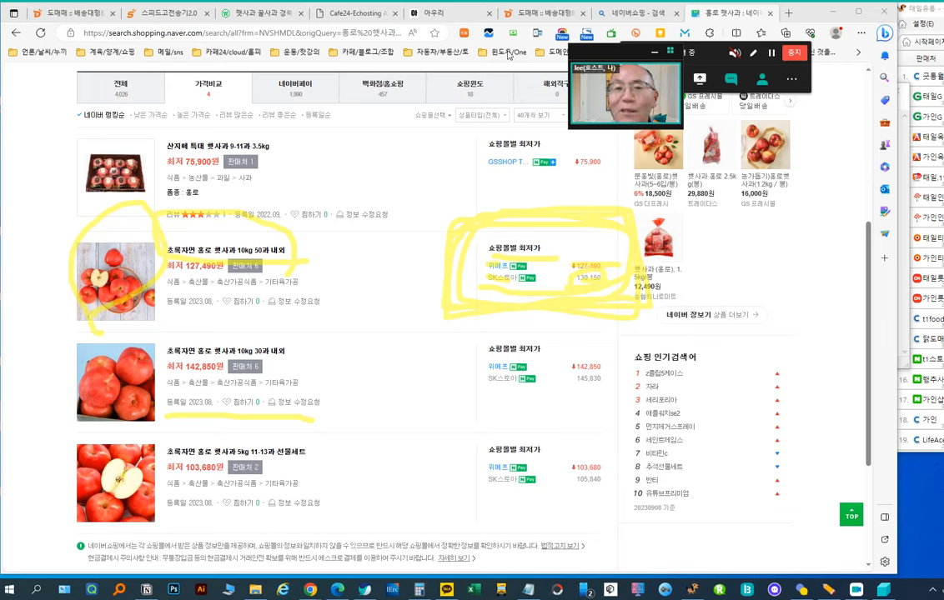
Step: Show the 아우리 store home page and highlight 광고비 없이 장기적으로 and 고객 유입 시키기 in the Notepad study notes
click(457, 14)
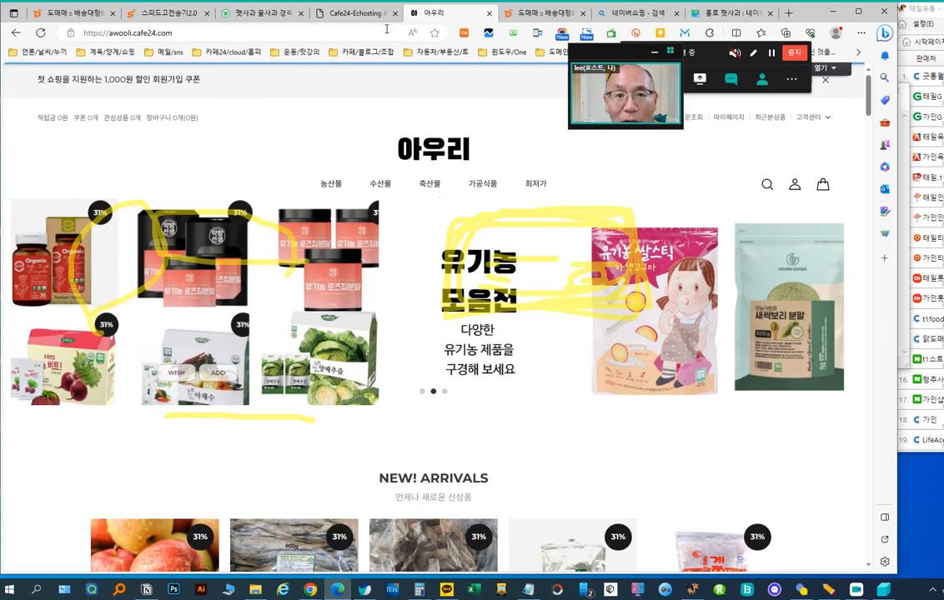
mouse_move(365, 15)
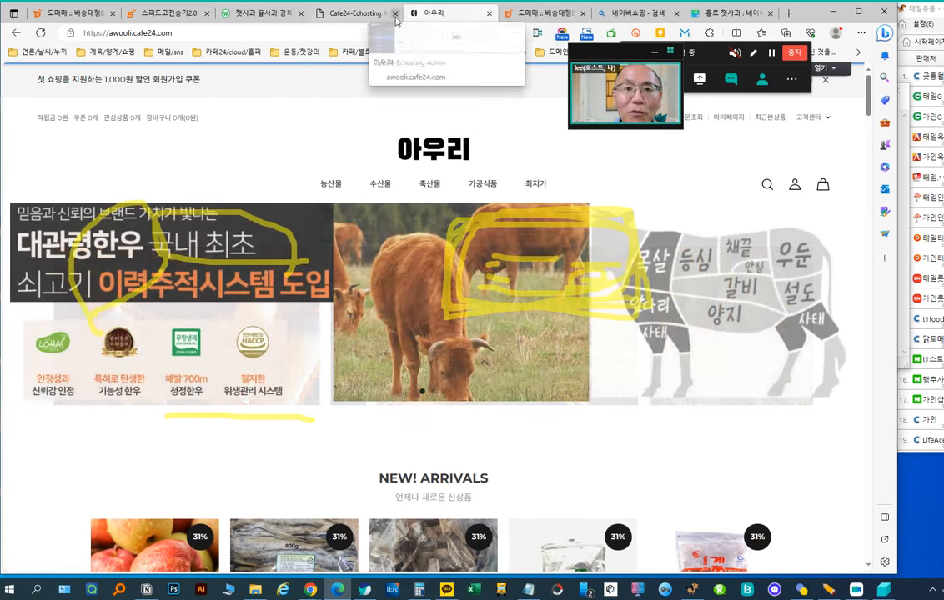
click(903, 189)
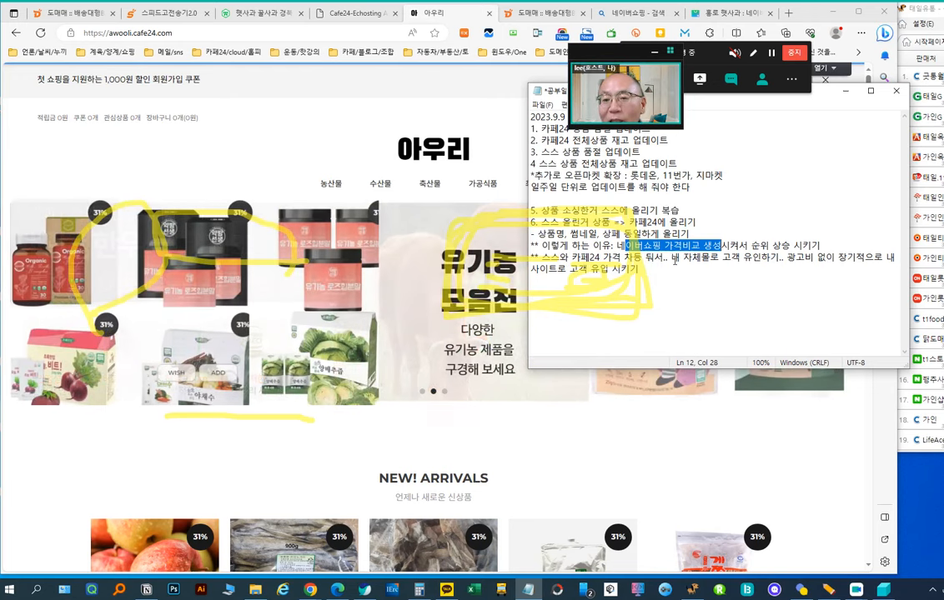
drag(787, 256, 884, 262)
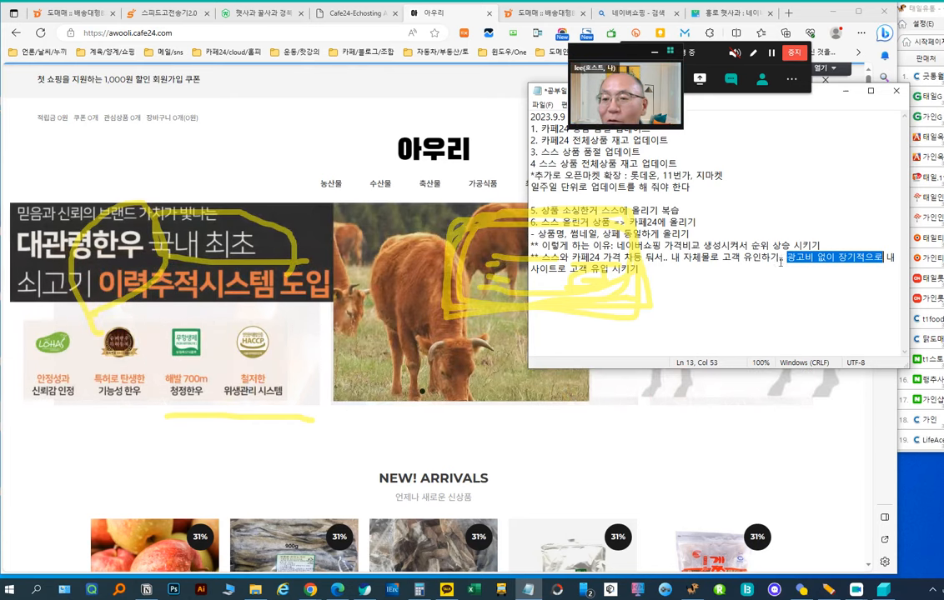
drag(540, 268, 647, 276)
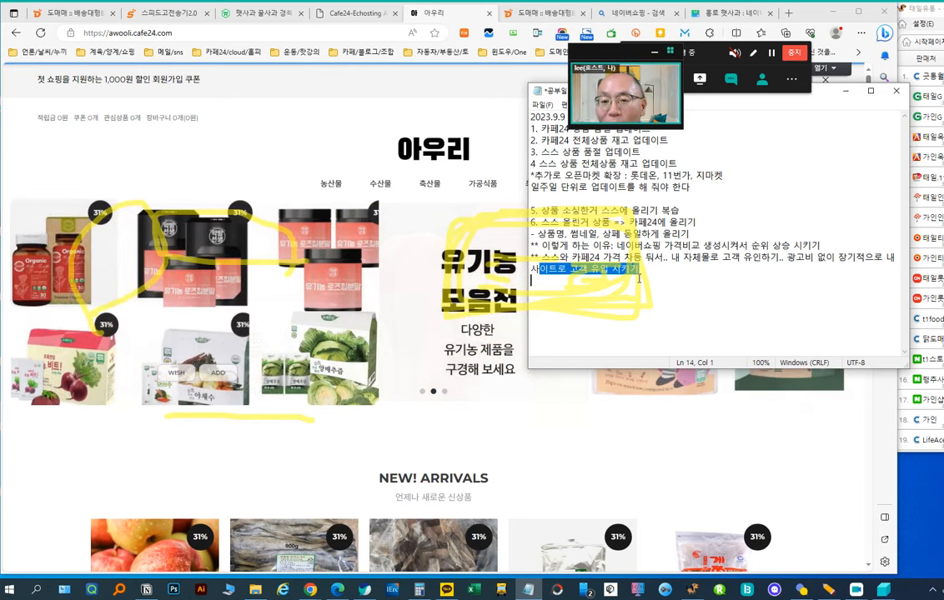
Step: Append (내 상품이라야.... 찐 고객이 만들어 진다) to the end of the price-difference note in the Notepad study notes
click(689, 271)
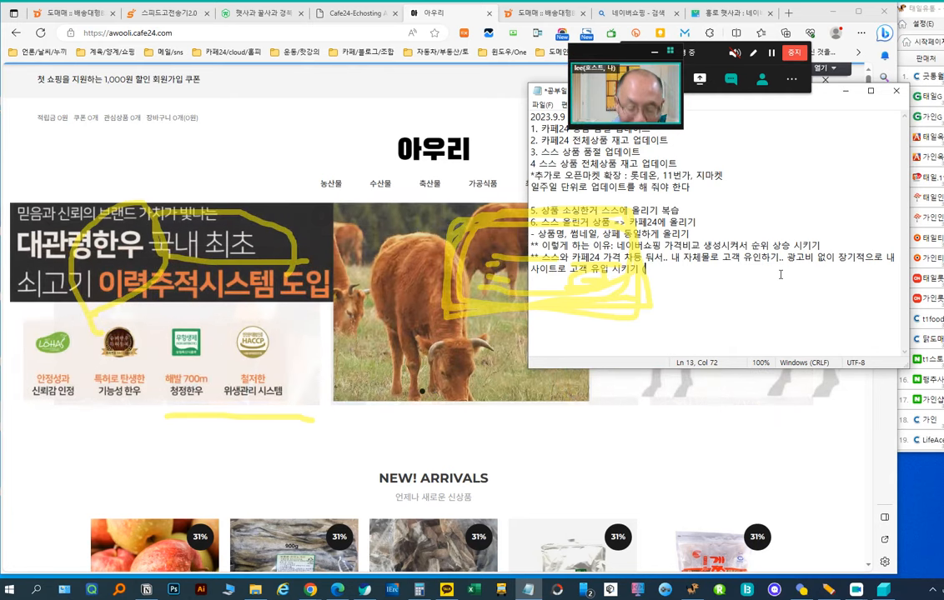
text((내 상품이라)
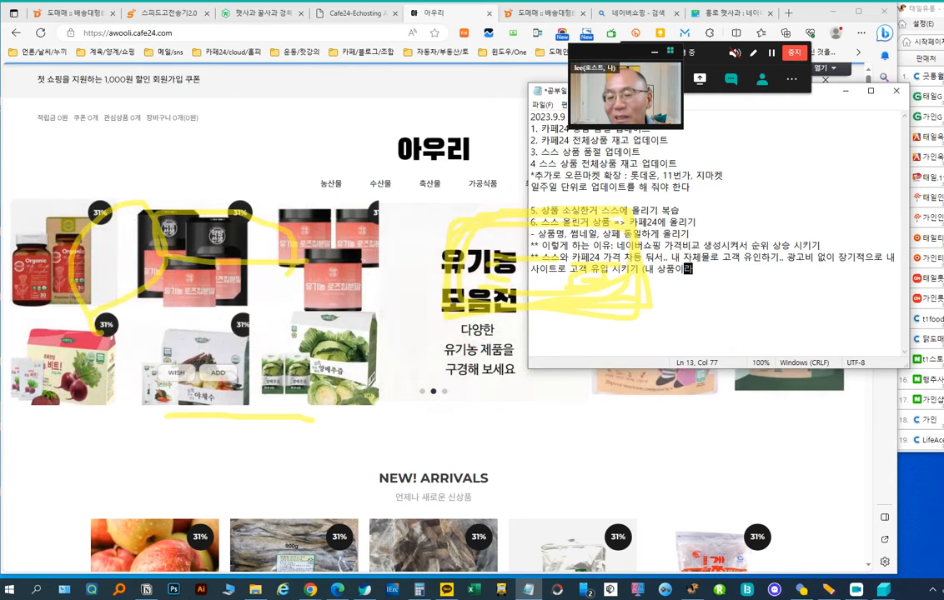
text(야..... )
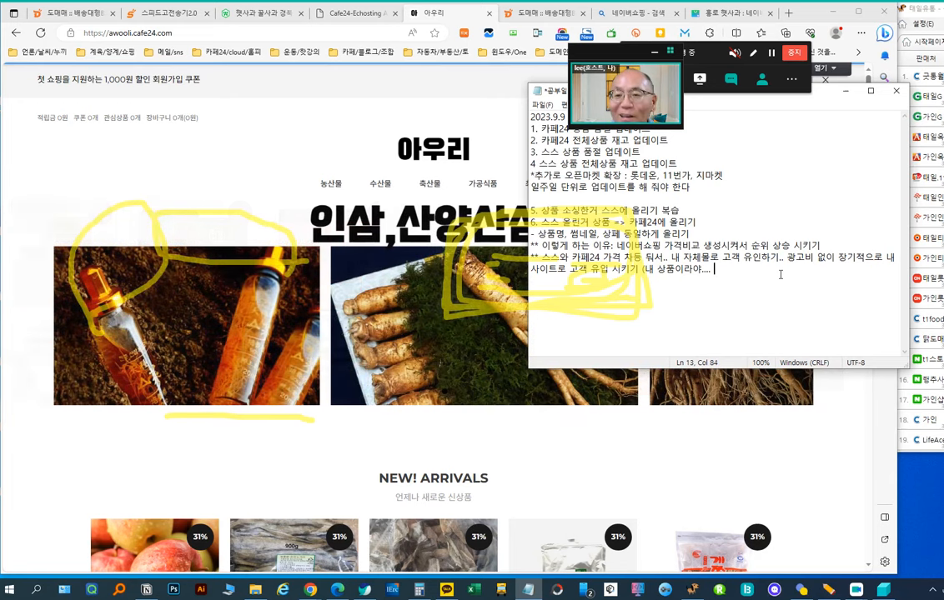
text(진)
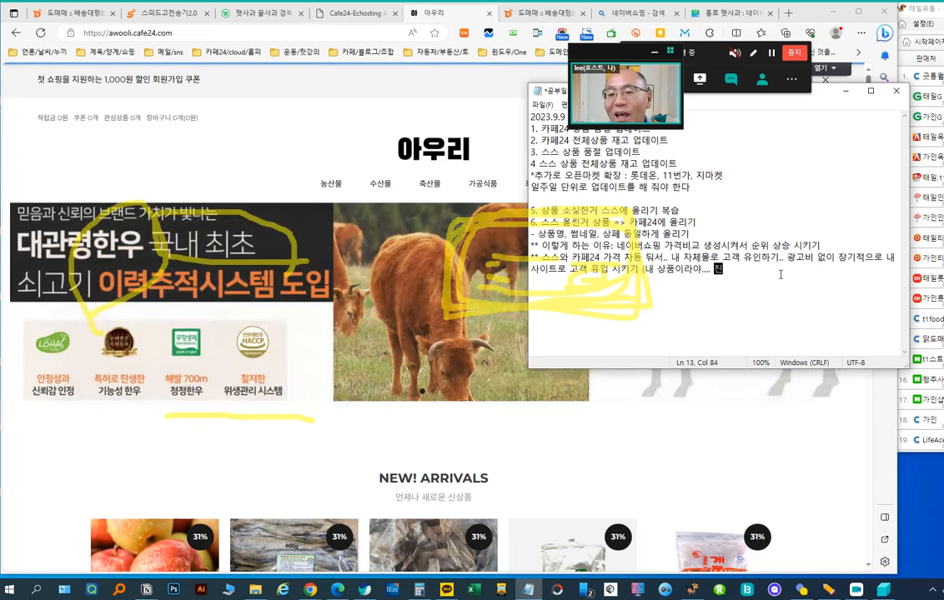
key(BackSpace)
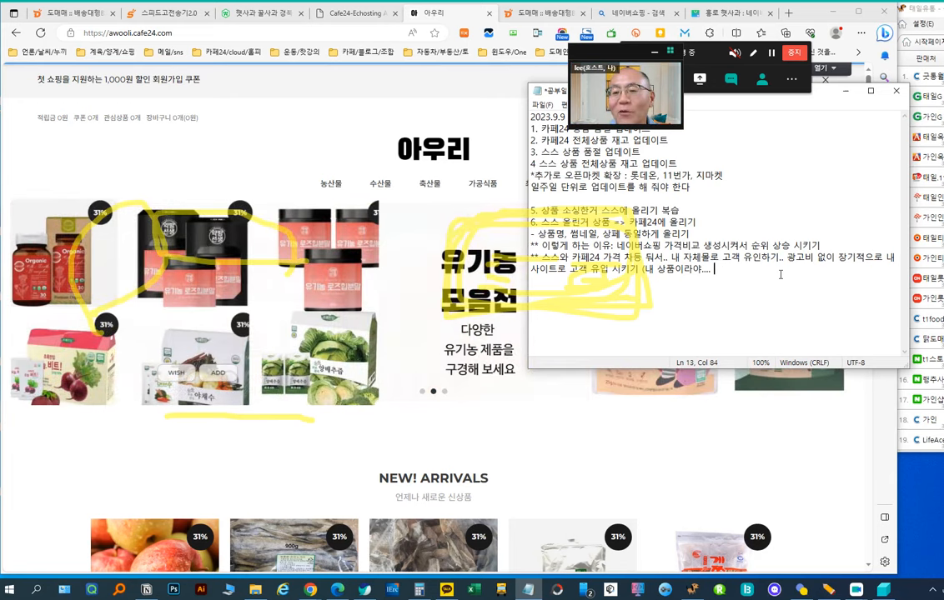
text(찐 고)
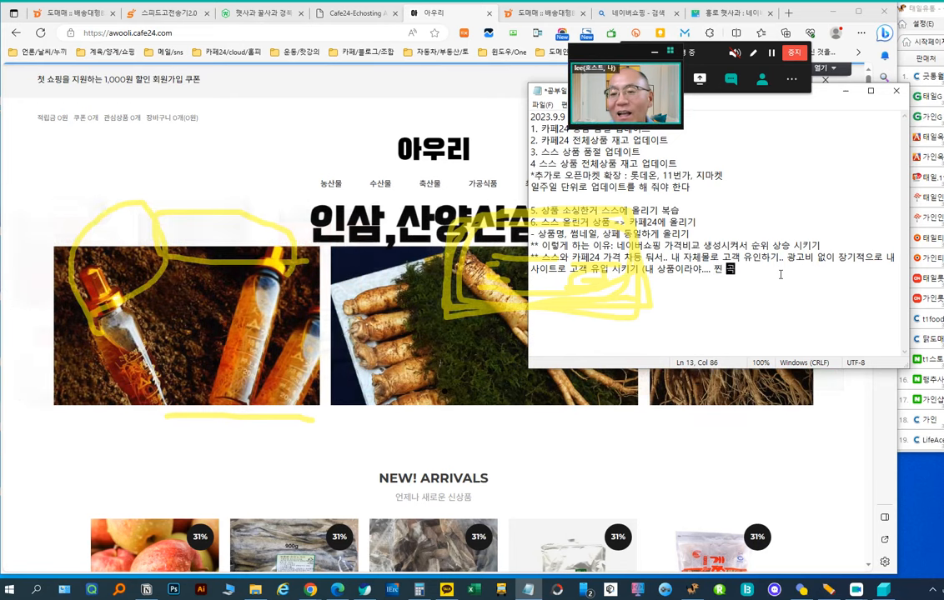
text(객이 만들어 진다)
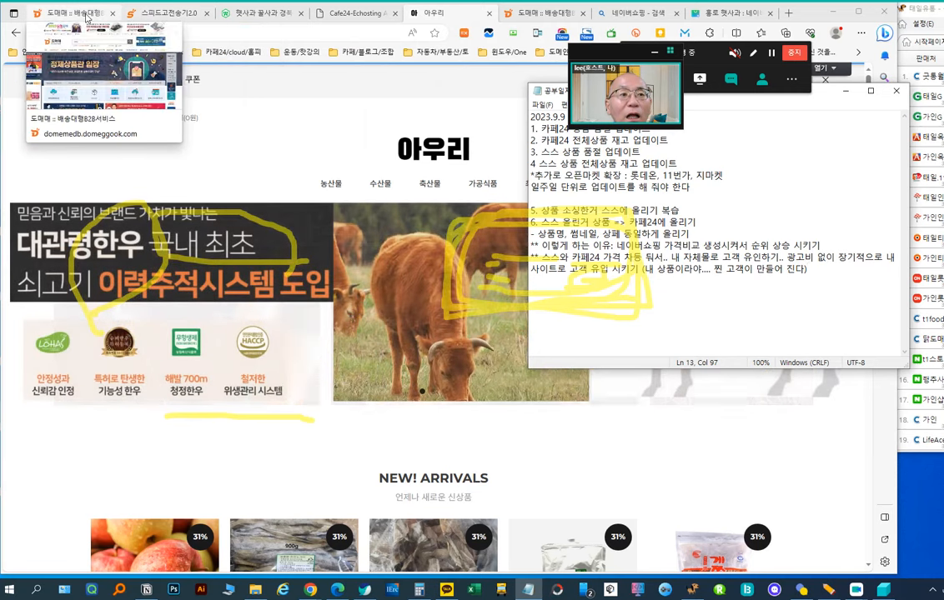
Step: View the 도매매 home page, close the detail page editor in 스피드고전송기, and highlight the apple product's name in the list
click(71, 13)
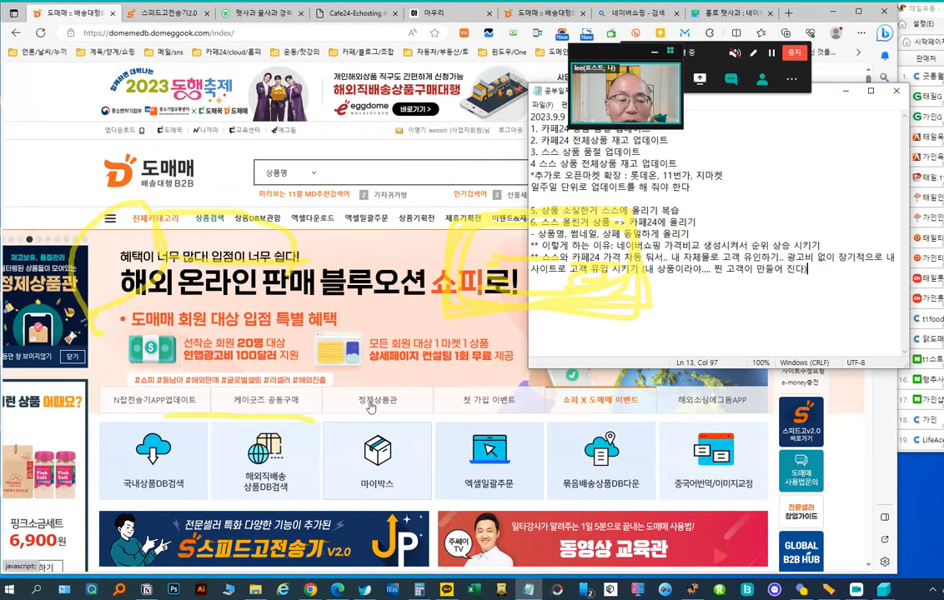
scroll(332, 362, down, 5)
click(185, 15)
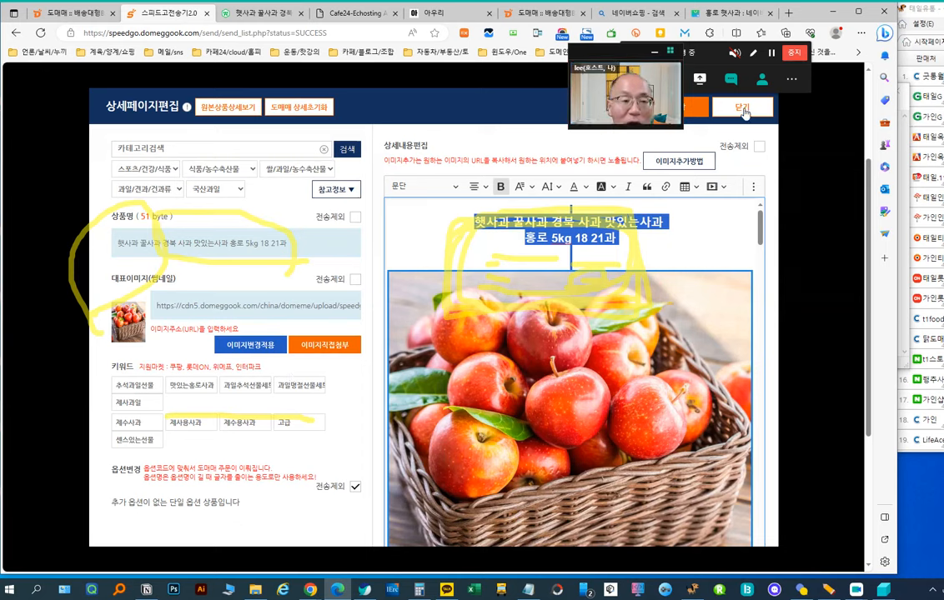
click(743, 109)
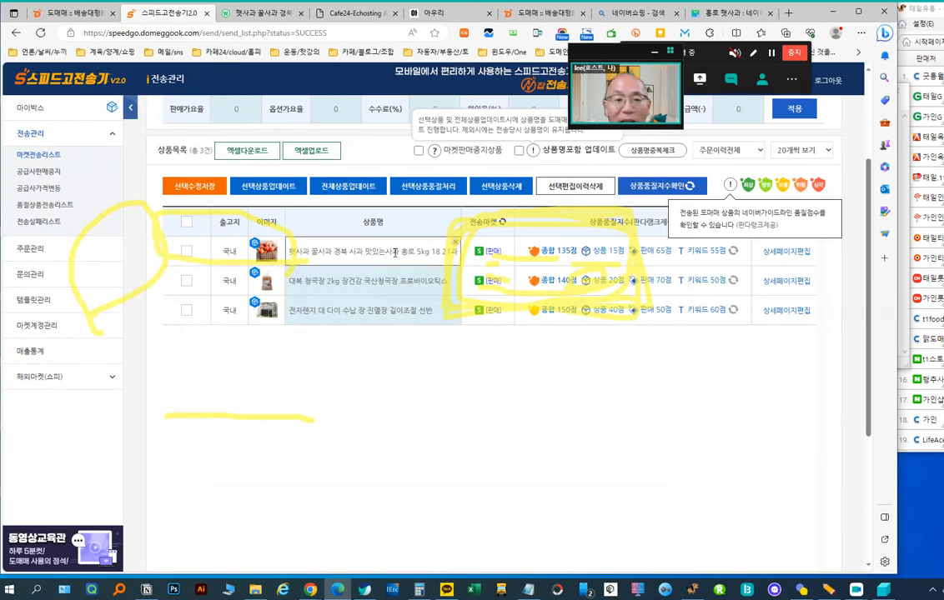
drag(395, 251, 333, 256)
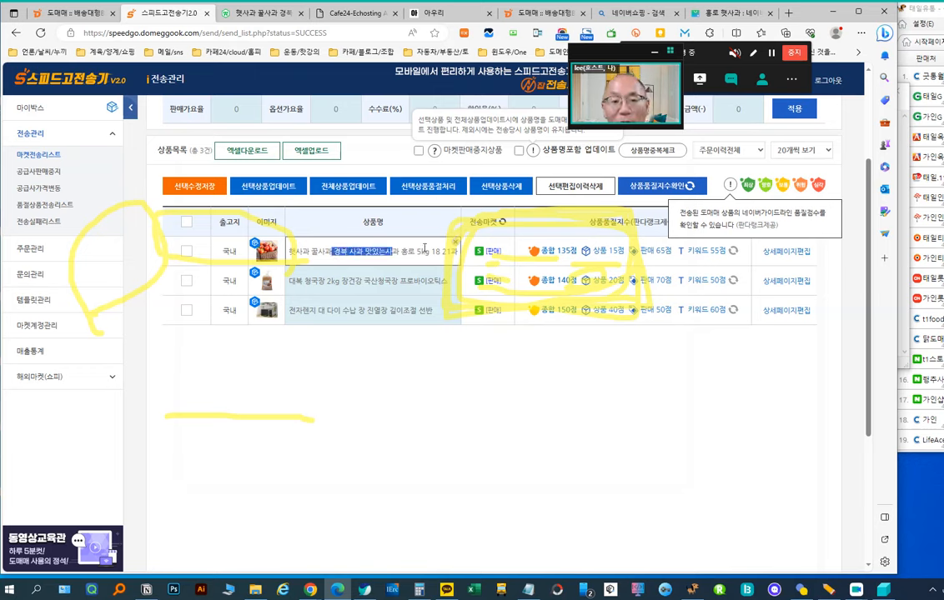
drag(440, 251, 315, 250)
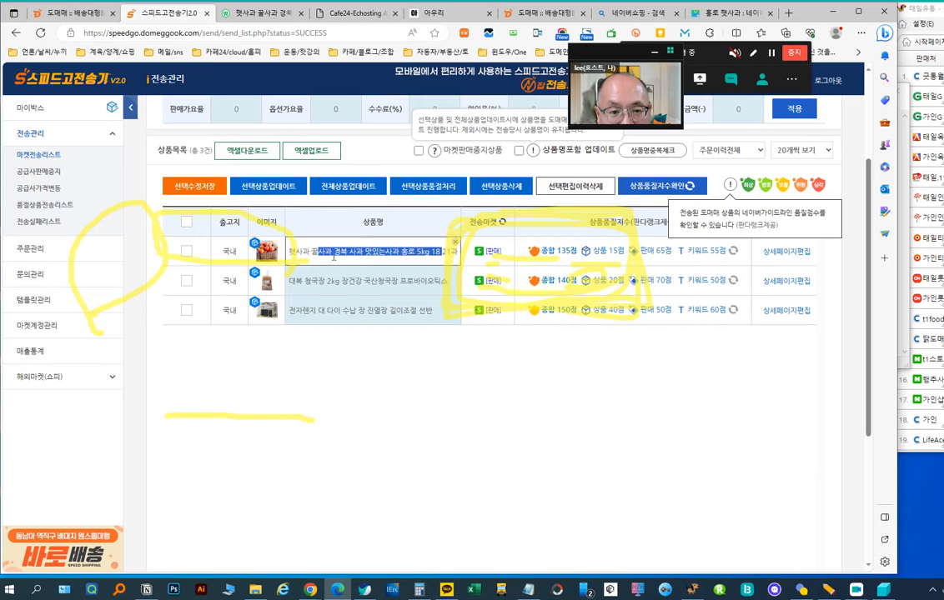
Step: Open the apple product's original 도매매 details, review its price, supplier and category information, and highlight the manufacturer's phone number
click(272, 254)
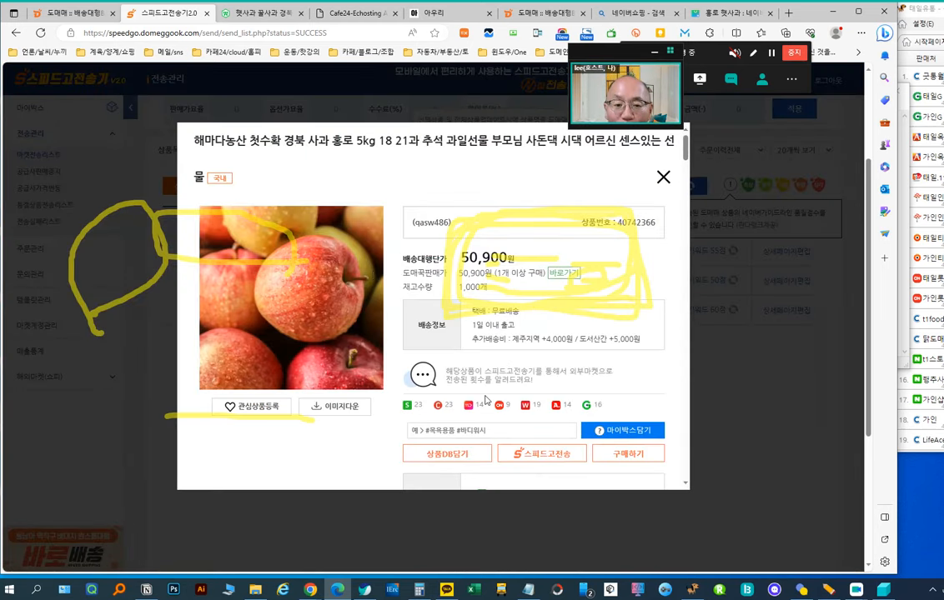
scroll(486, 400, down, 1)
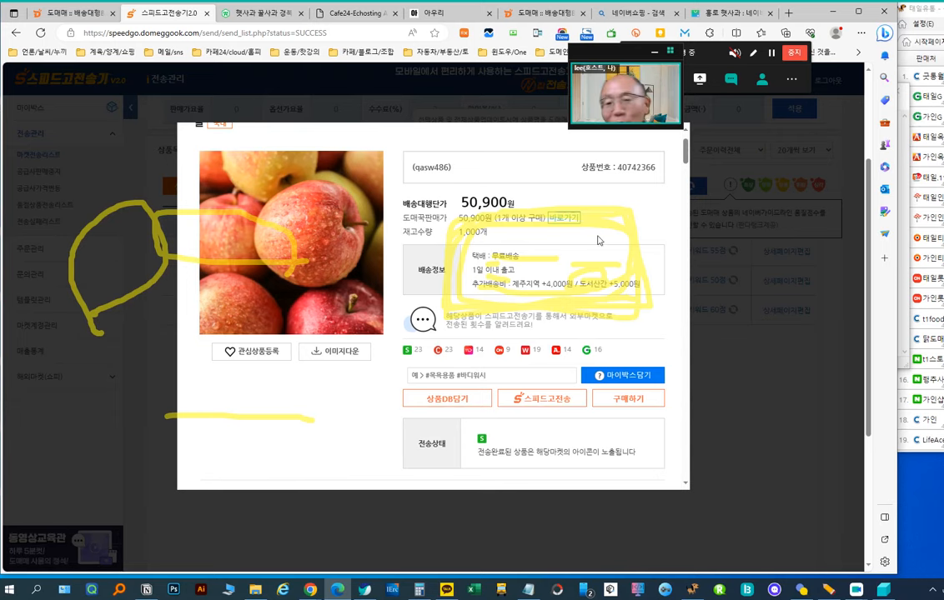
scroll(597, 240, up, 1)
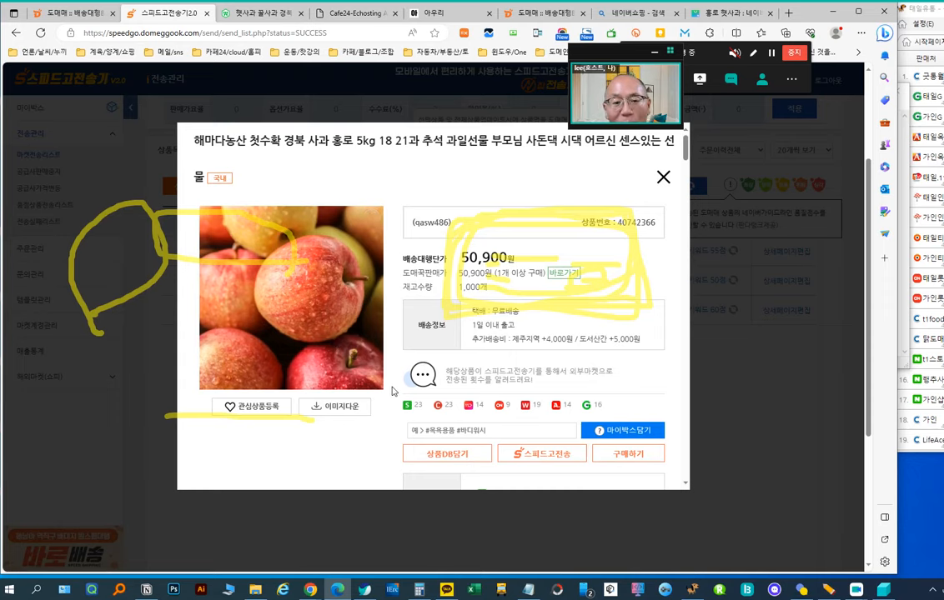
scroll(392, 390, down, 1)
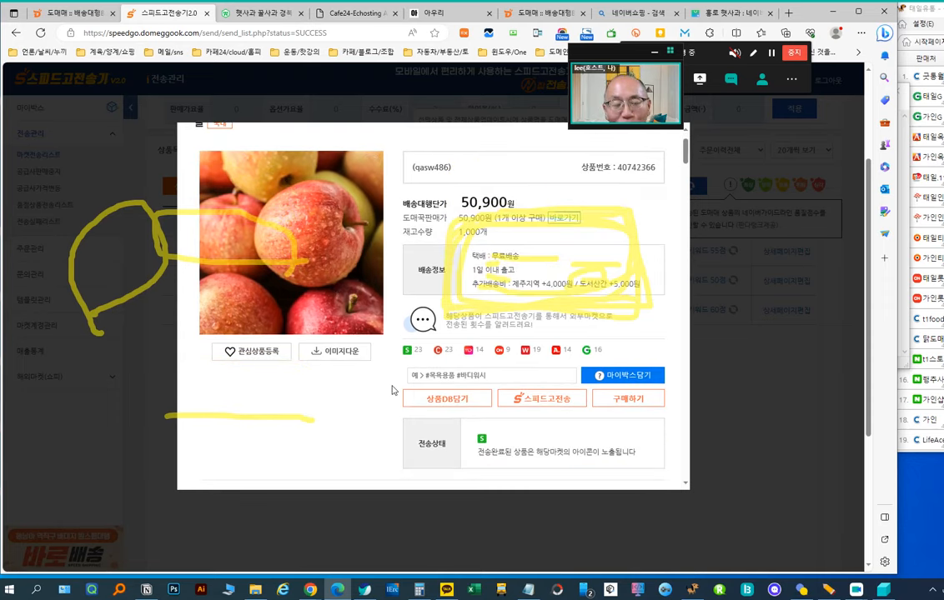
scroll(392, 419, down, 3)
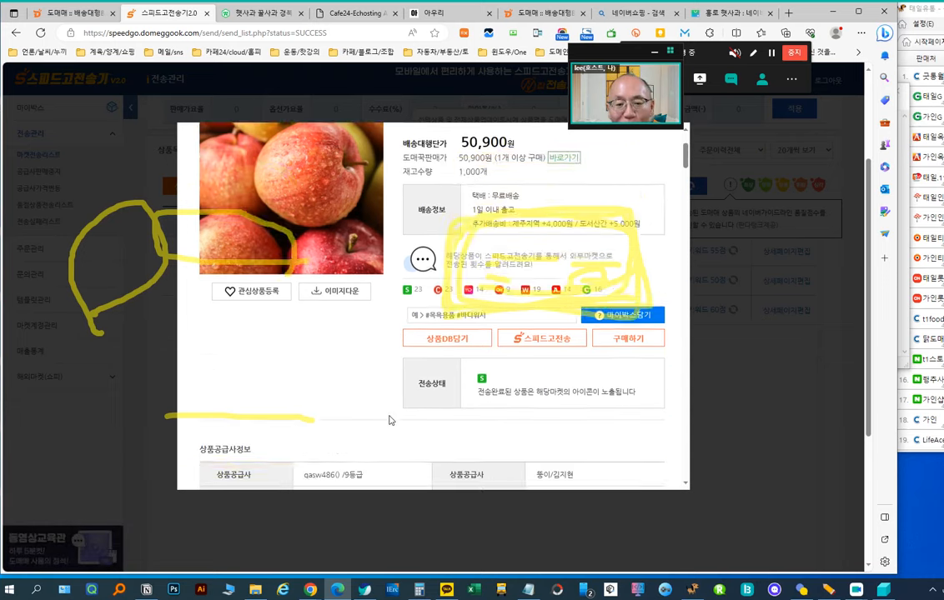
scroll(389, 416, down, 1)
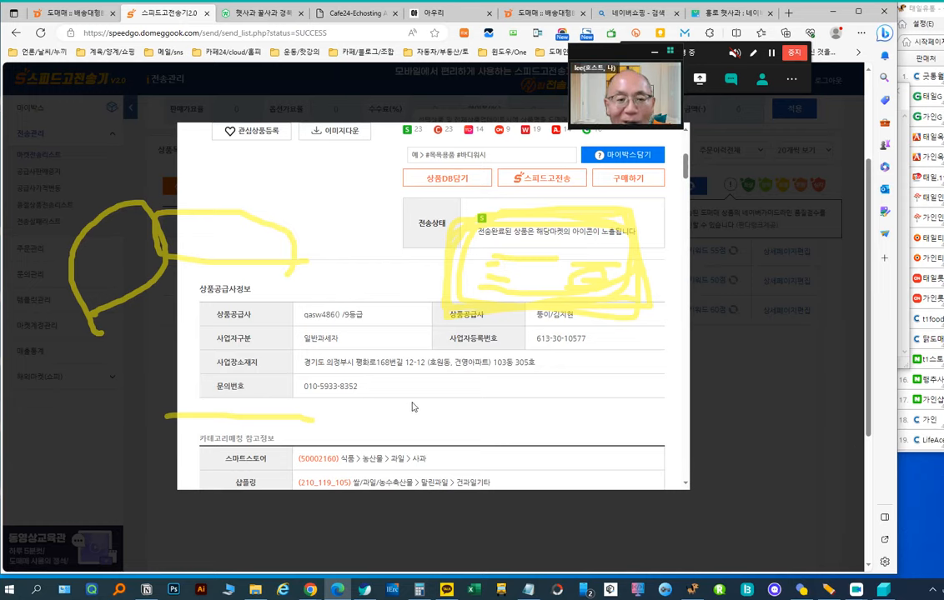
scroll(422, 402, down, 7)
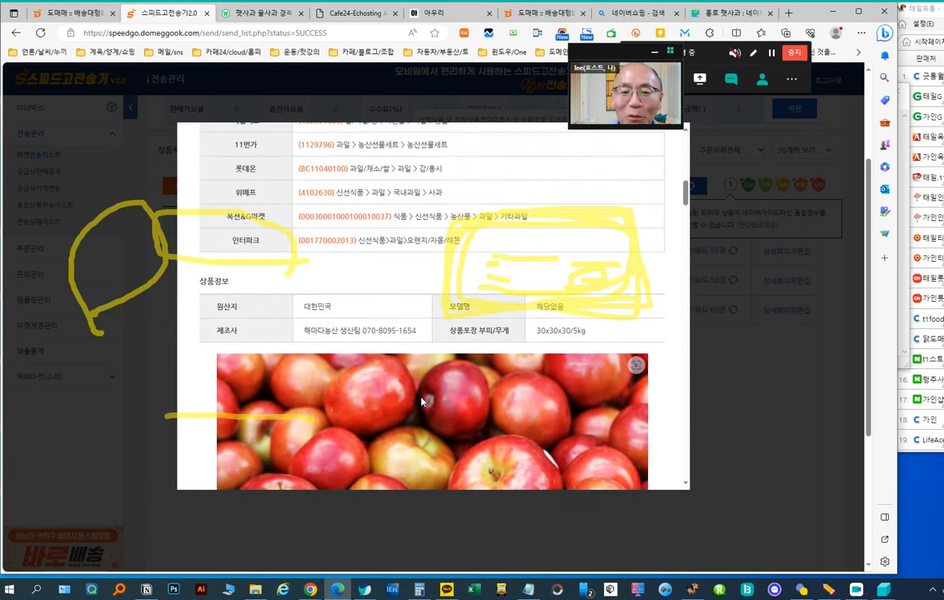
scroll(422, 401, down, 2)
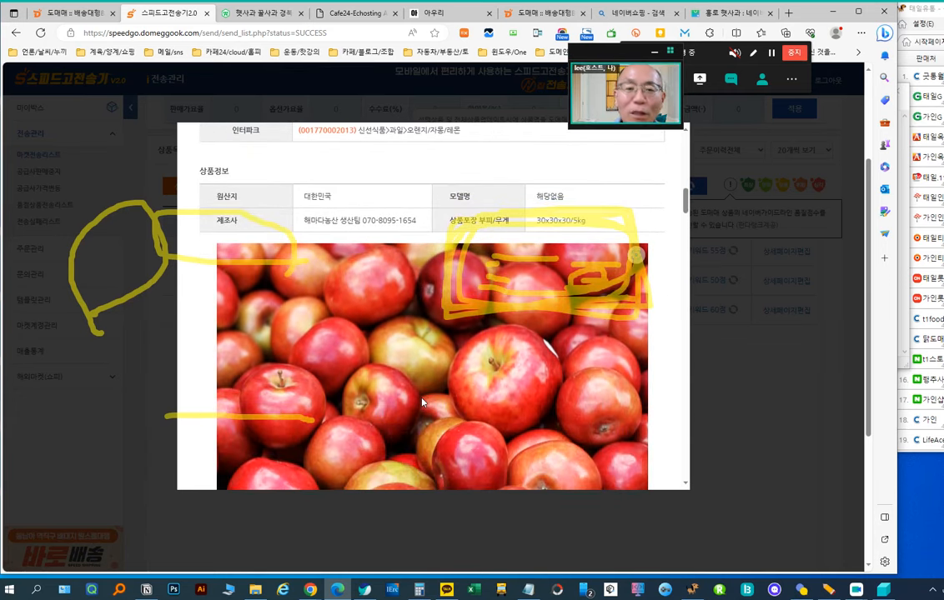
scroll(422, 403, up, 4)
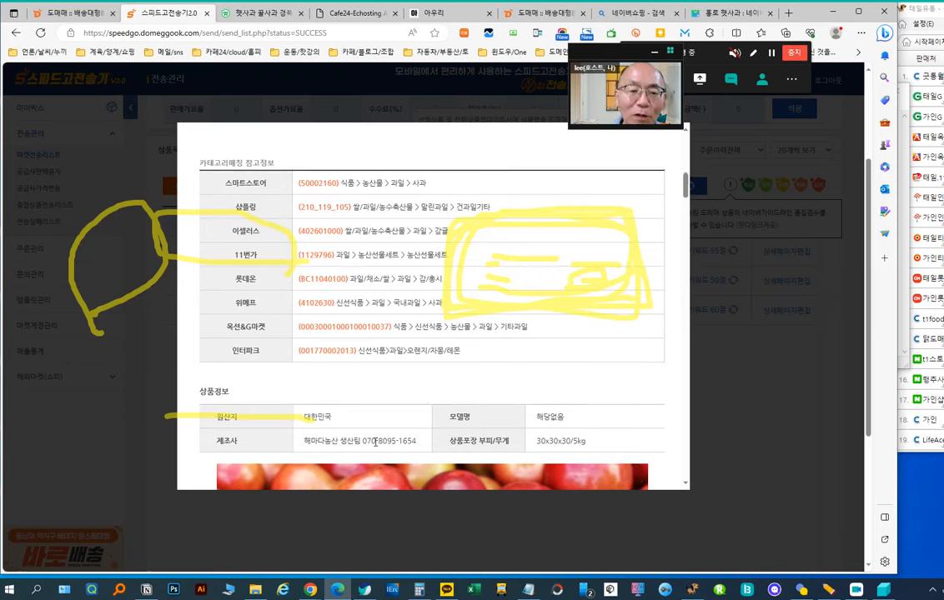
drag(365, 441, 403, 441)
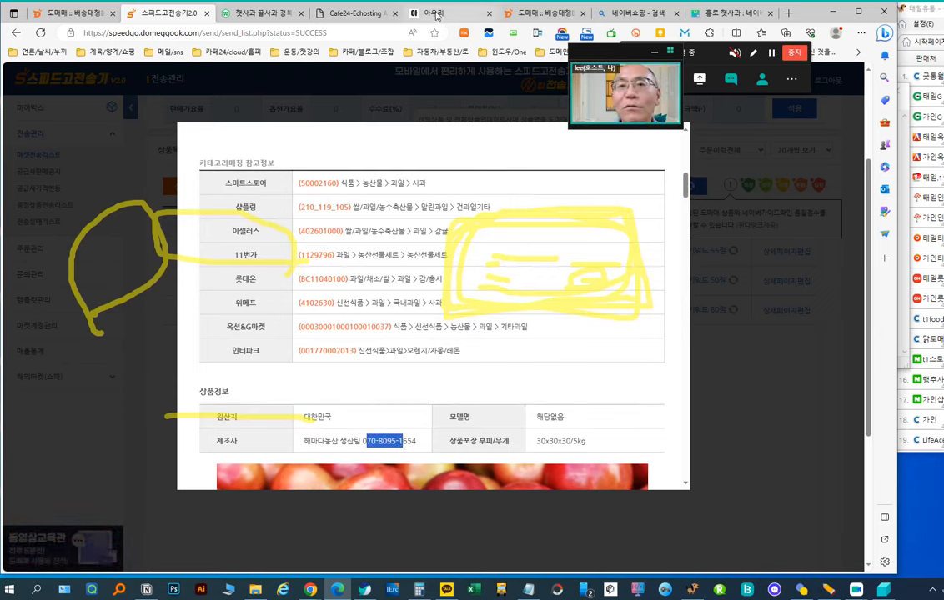
Step: Show the Notepad study notes again, followed by the Cafe24 product list and the 도매매 home page
click(905, 296)
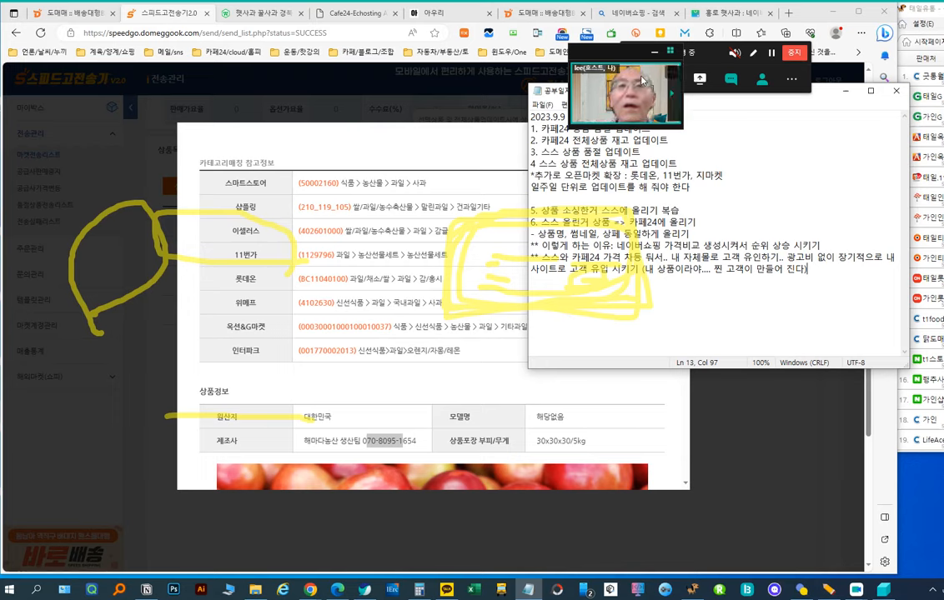
click(344, 14)
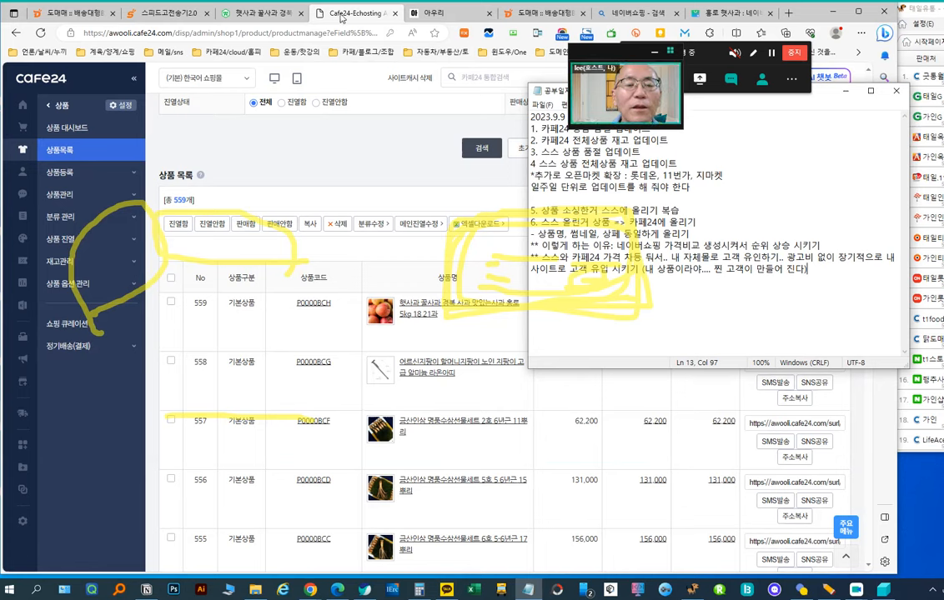
mouse_move(21, 435)
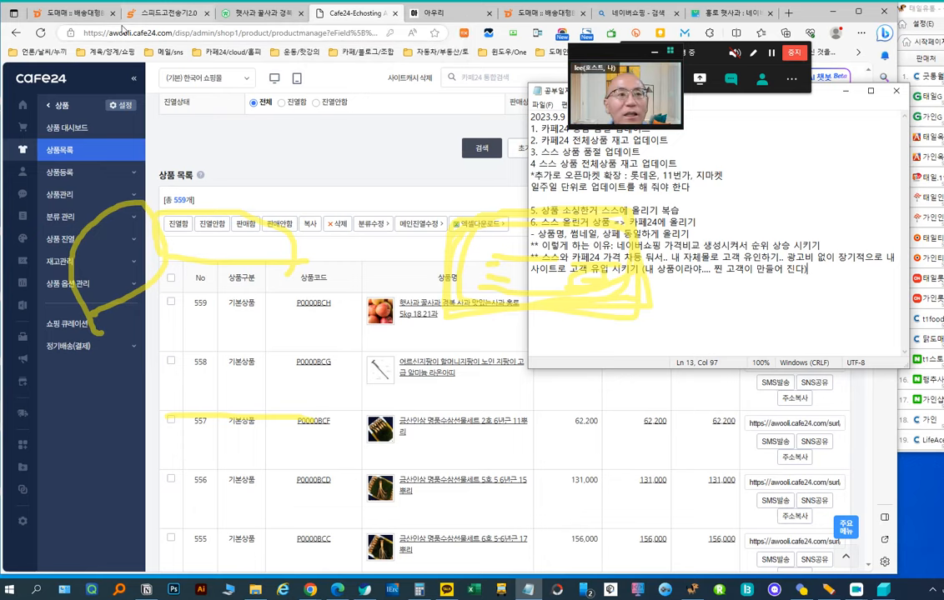
click(81, 15)
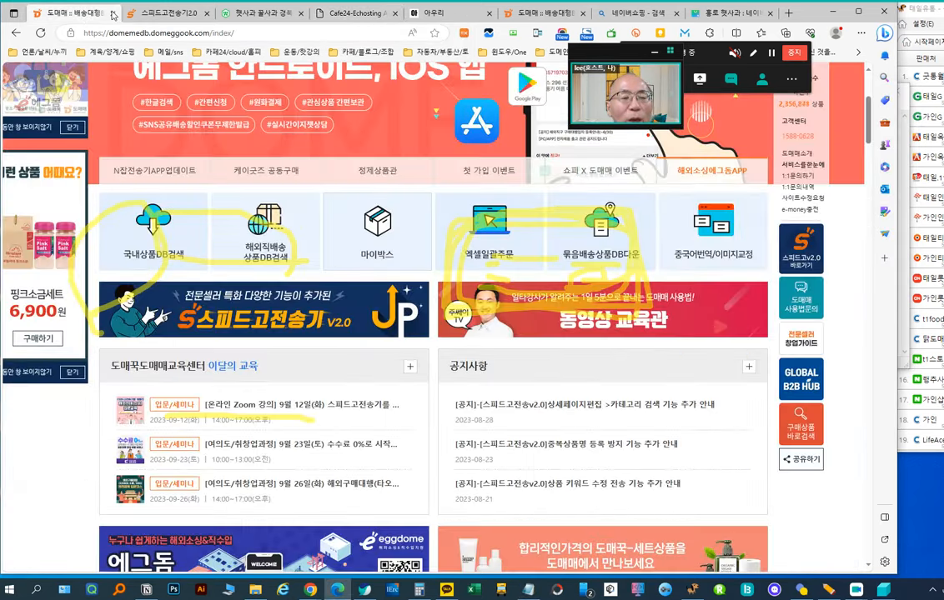
Step: Close the apple product's details in 스피드고전송기 and show the market selection above the transferred product list
click(175, 15)
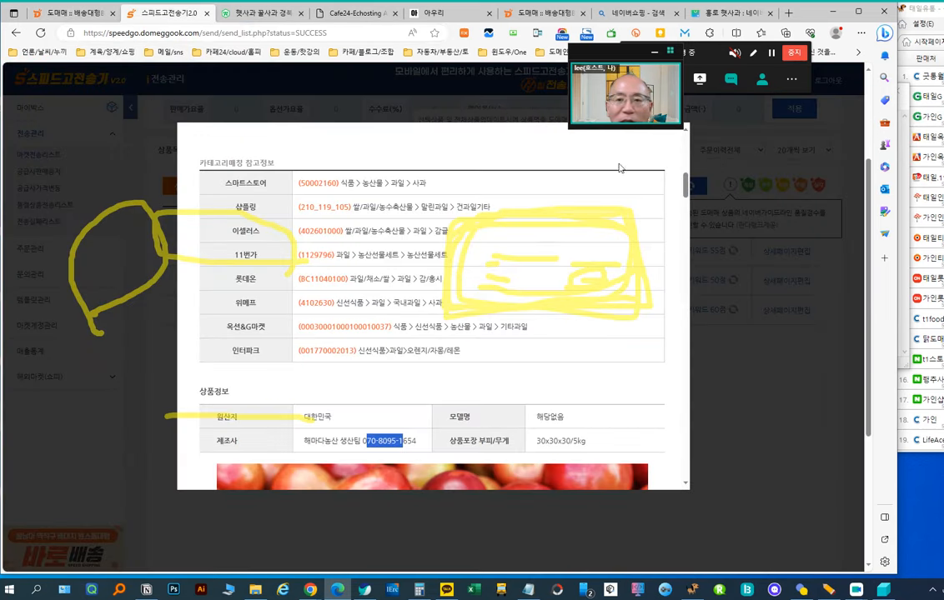
scroll(525, 262, up, 3)
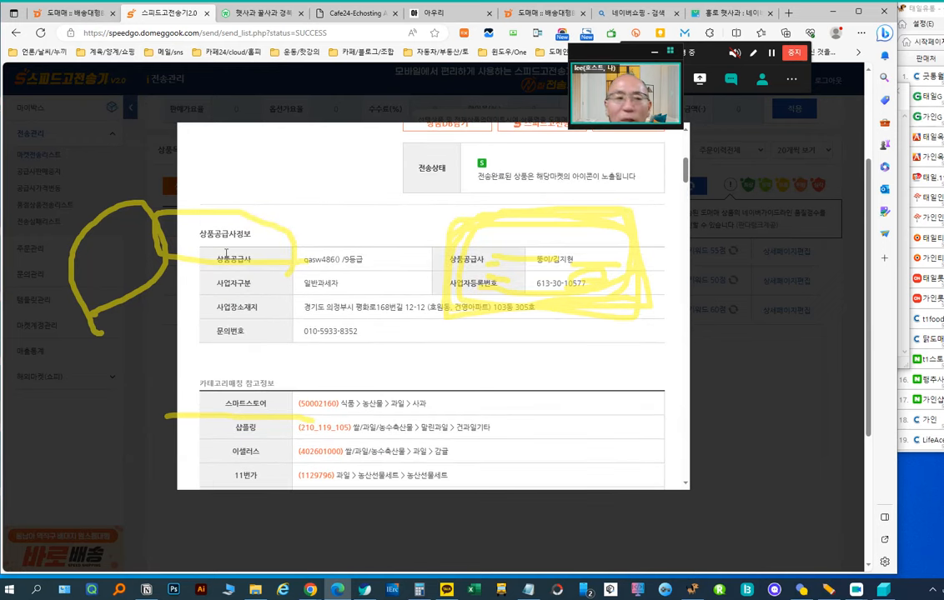
click(126, 154)
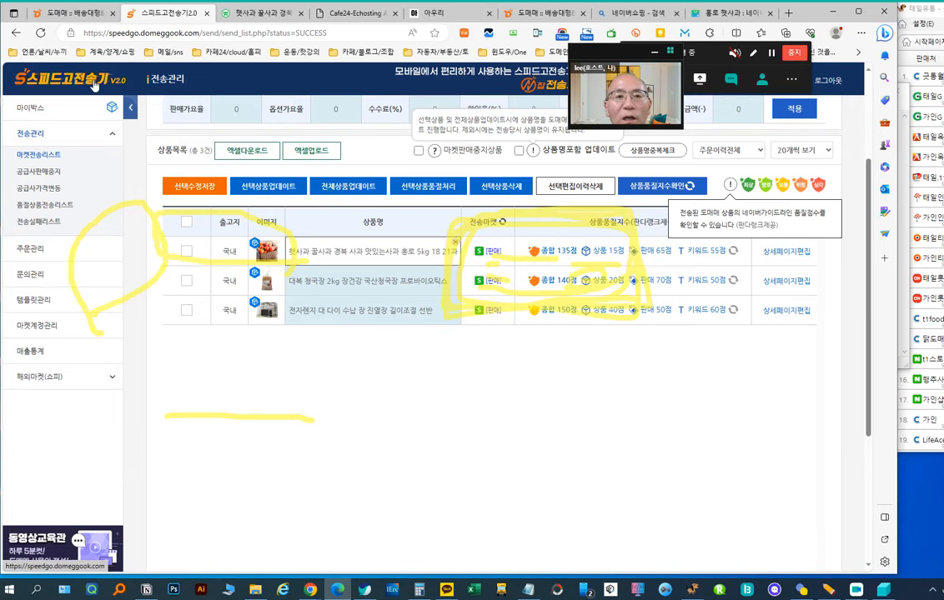
scroll(96, 84, up, 3)
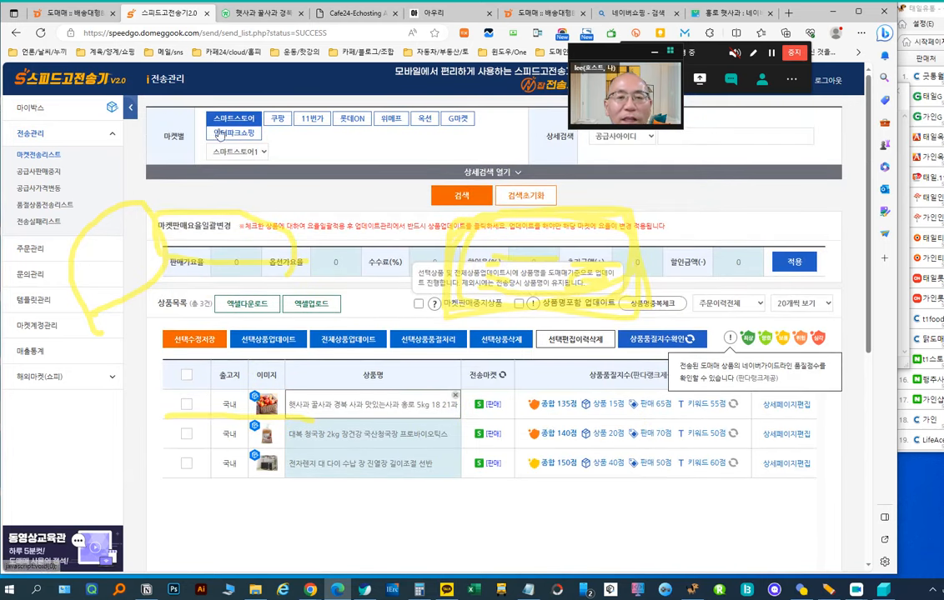
Step: On the 도매매 home page, shift the meeting video window aside and show the 스피드고전송기 transfer options for 스마트스토어 and 위메프
click(60, 18)
scroll(617, 187, up, 3)
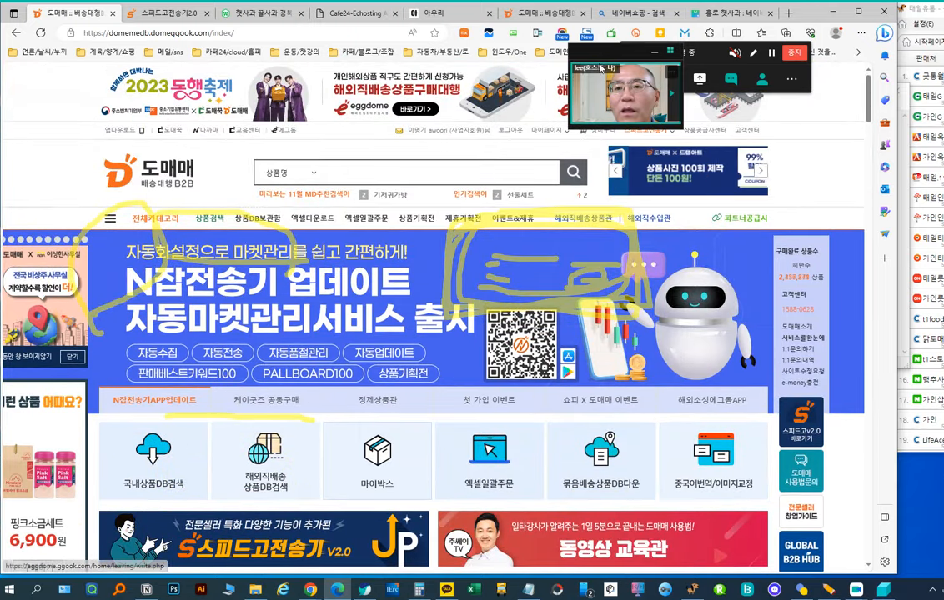
drag(600, 68, 472, 170)
mouse_move(652, 131)
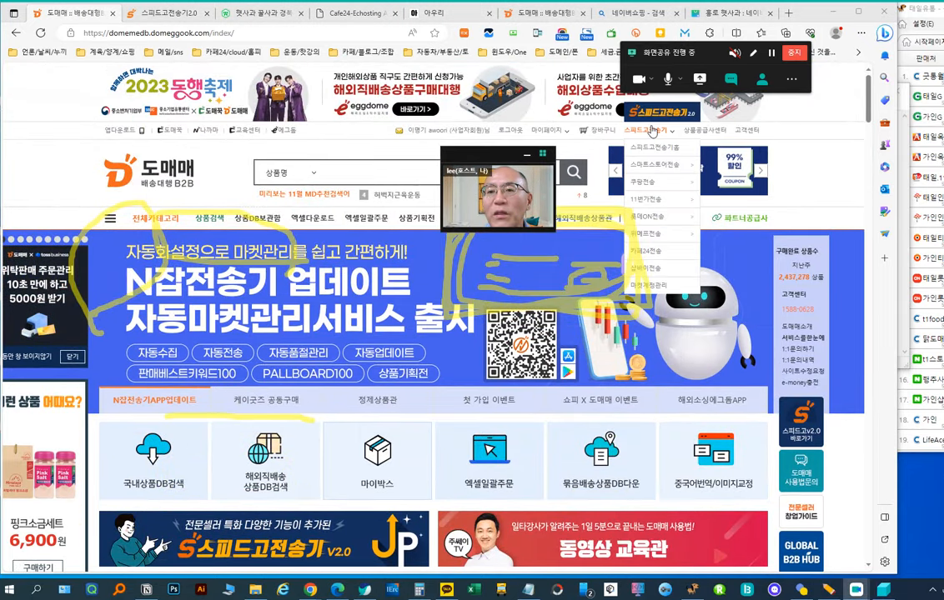
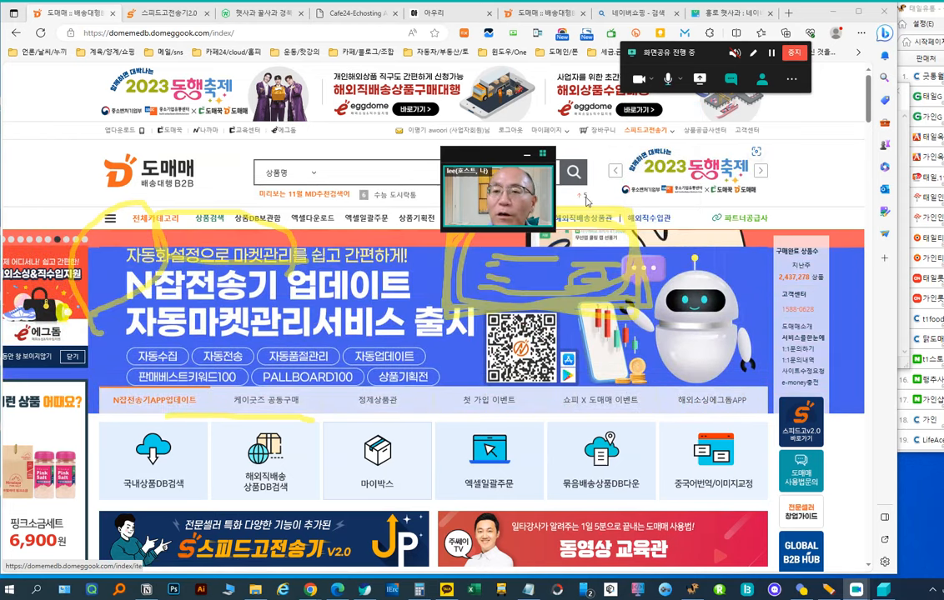
mouse_move(655, 169)
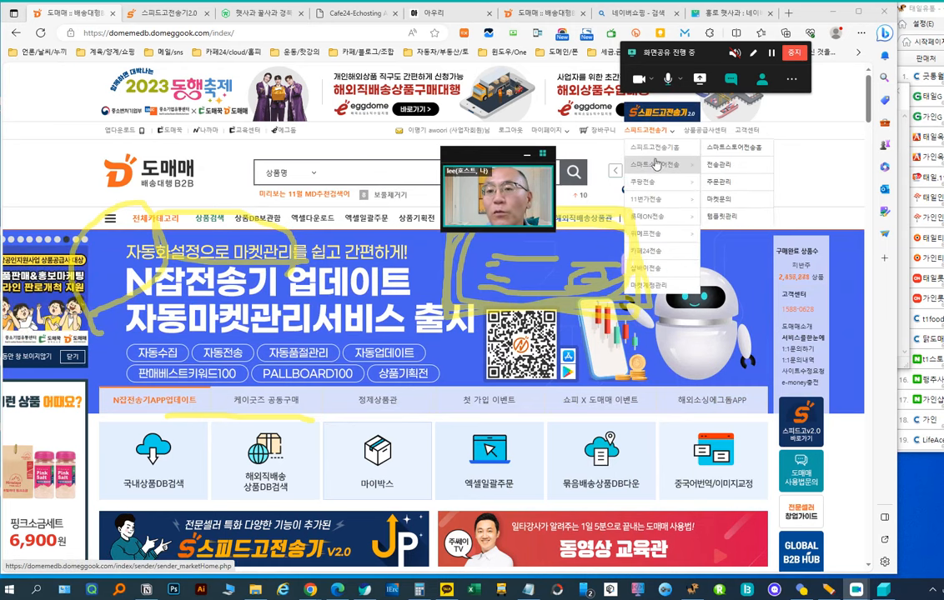
mouse_move(646, 205)
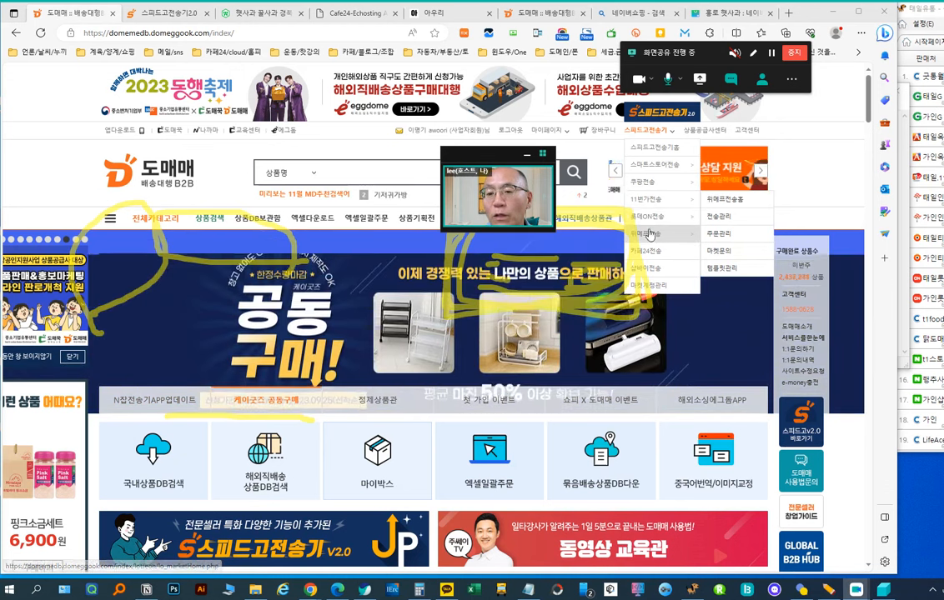
Step: Switch to 스피드고전송기, open order management (주문관리), and review the 스마트스토어 order list across all its columns
mouse_move(654, 240)
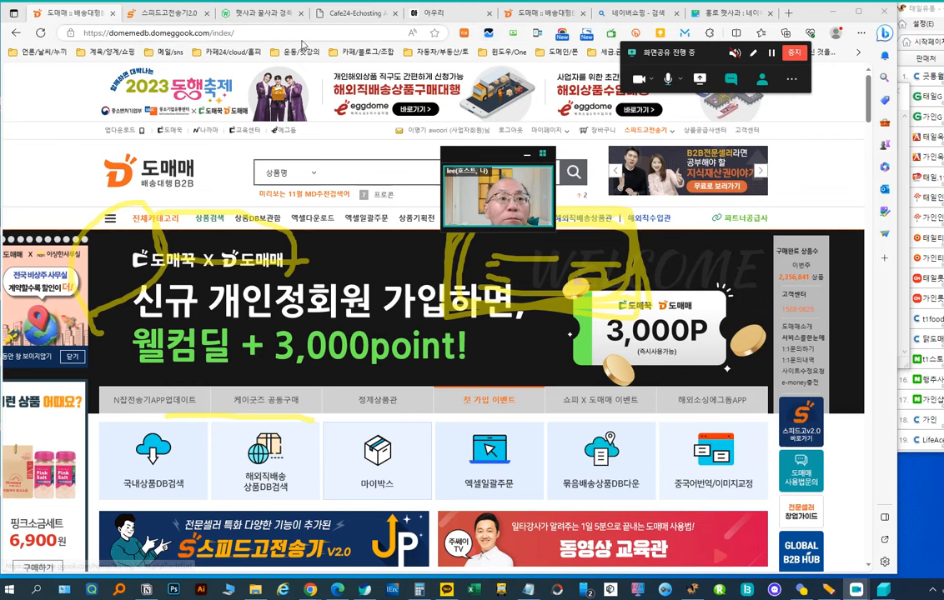
click(157, 14)
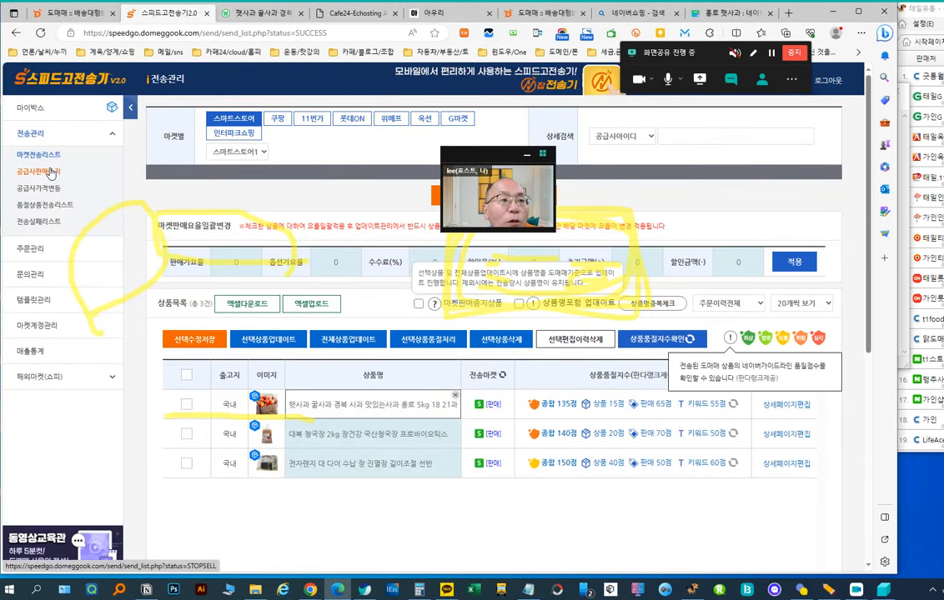
click(34, 247)
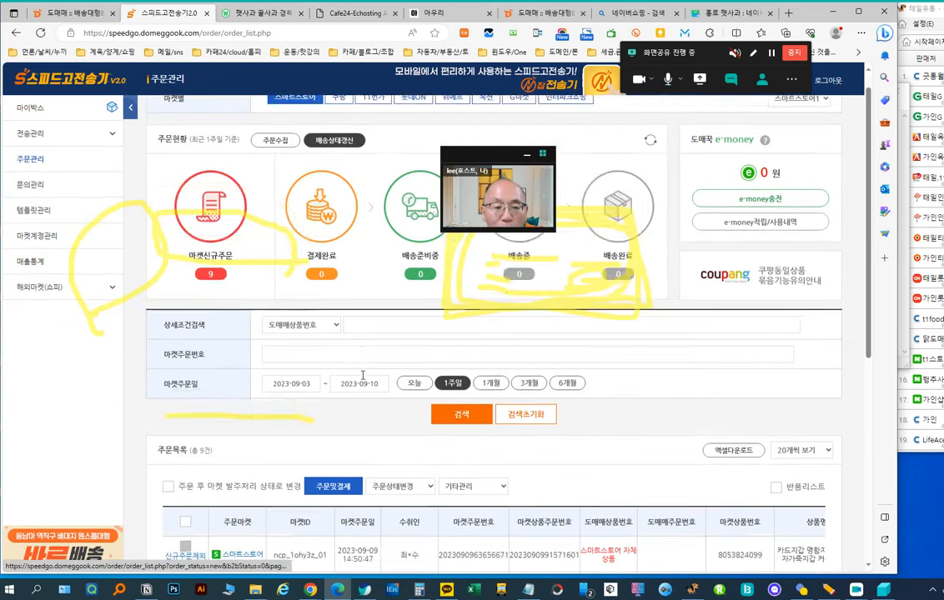
scroll(363, 377, down, 3)
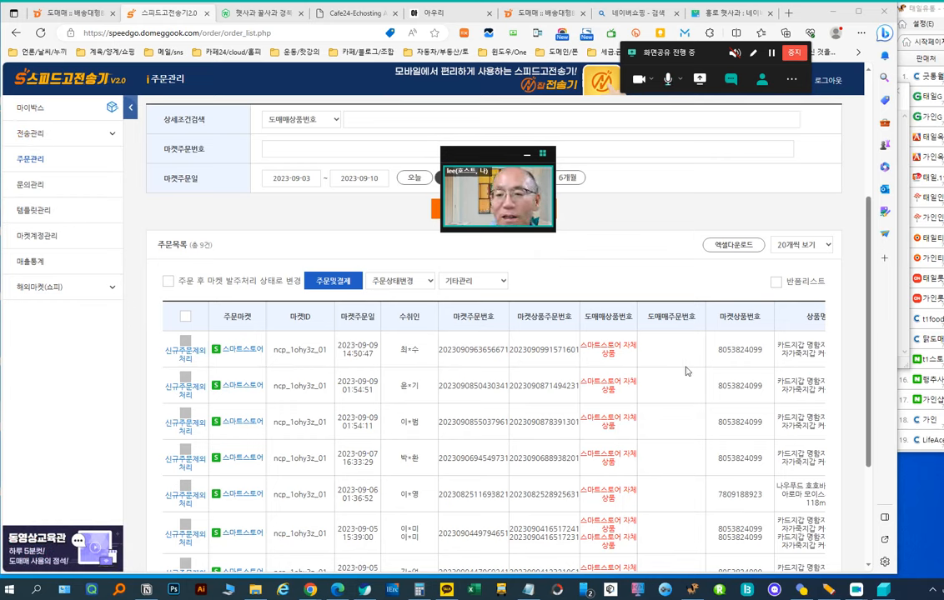
scroll(742, 275, down, 3)
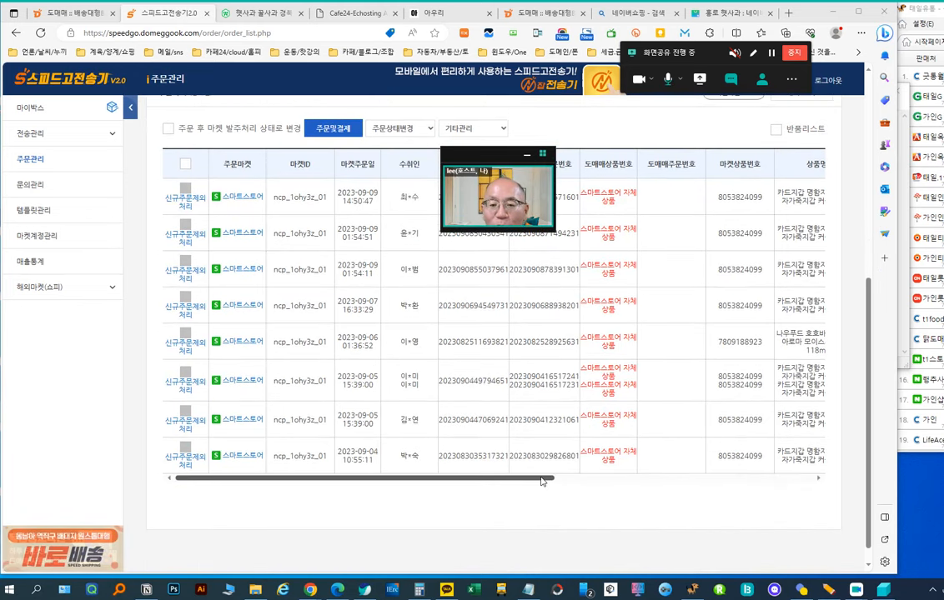
drag(546, 480, 790, 481)
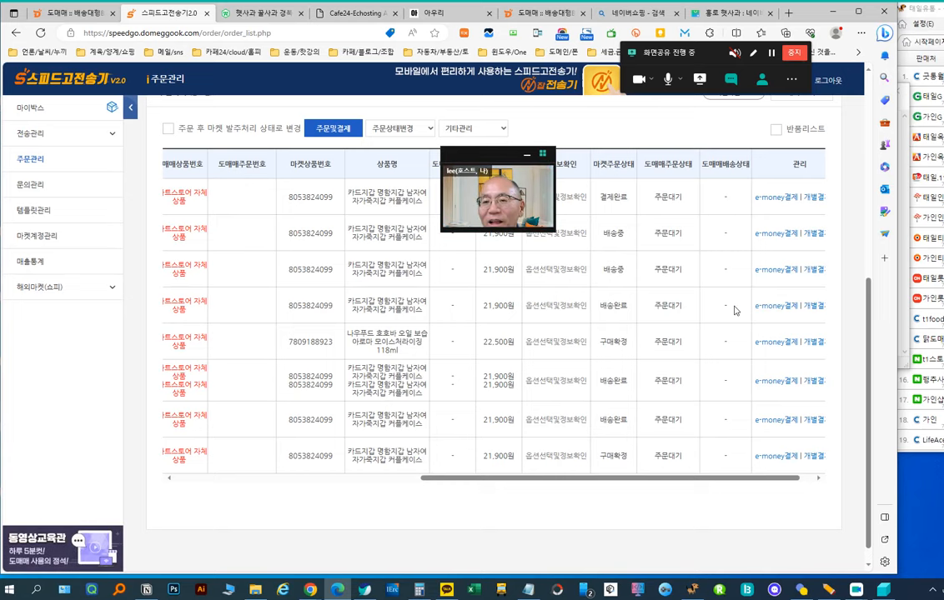
drag(653, 480, 376, 463)
scroll(767, 208, up, 3)
scroll(766, 212, up, 2)
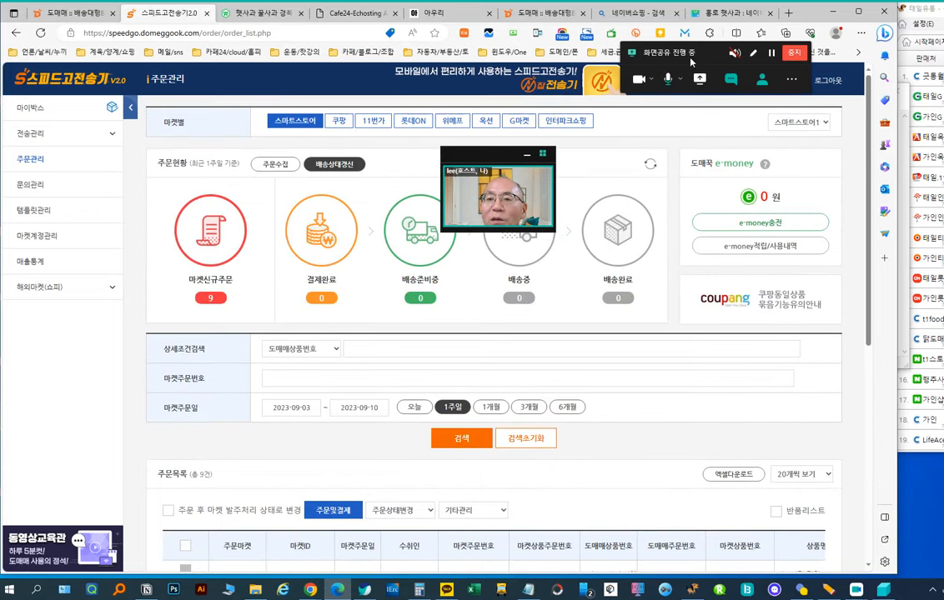
Step: Move the meeting toolbar and video window aside to uncover the order status stages on the order management page
drag(689, 57, 423, 51)
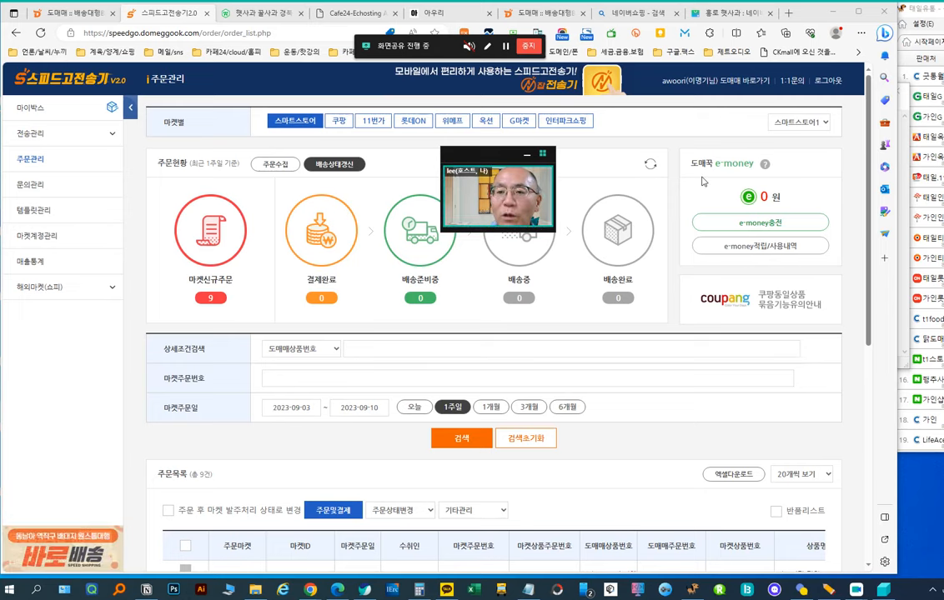
drag(504, 159, 706, 106)
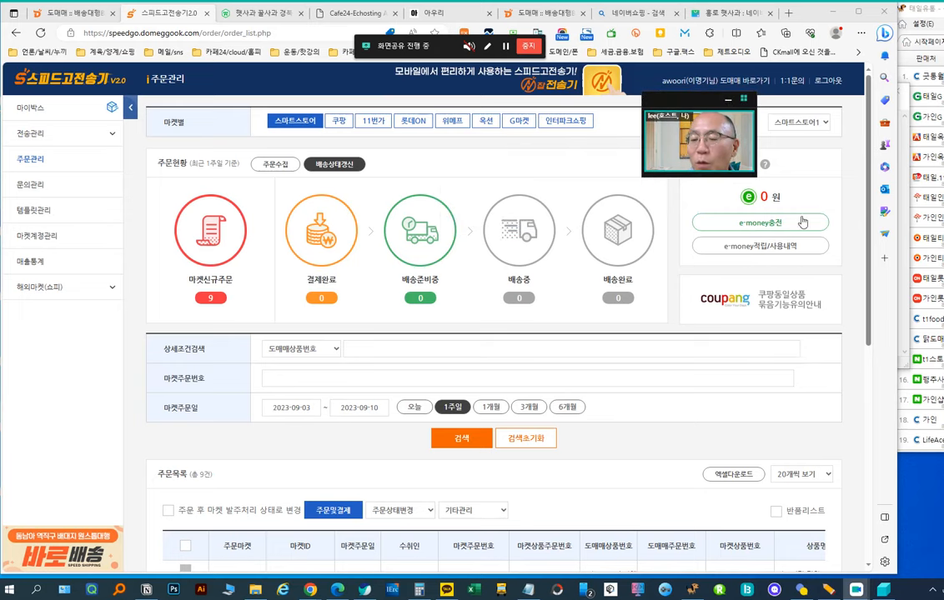
scroll(330, 322, down, 1)
scroll(253, 280, up, 1)
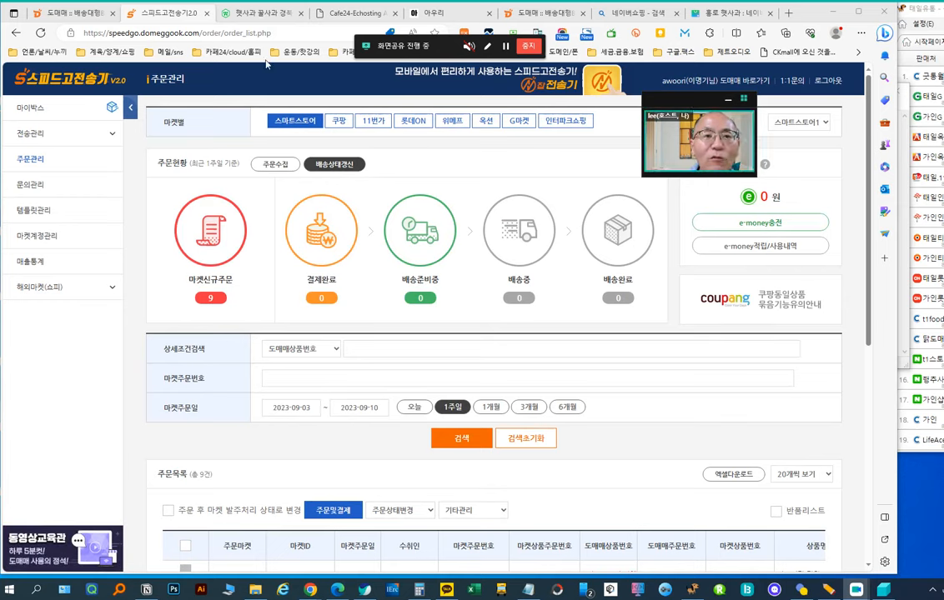
Step: Reload order management, collect new 스마트스토어 orders with 주문수집, and show the refreshed order list
click(30, 159)
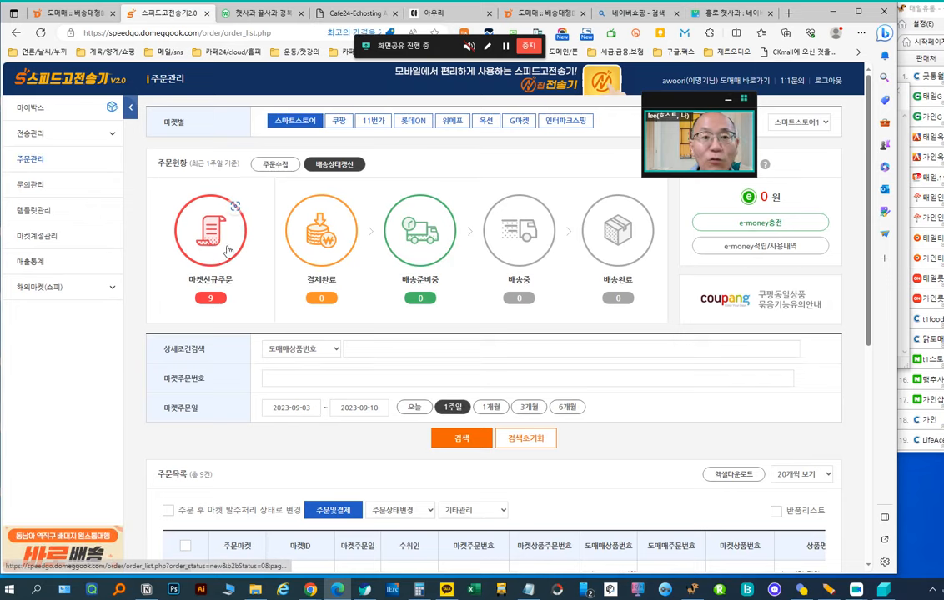
click(277, 165)
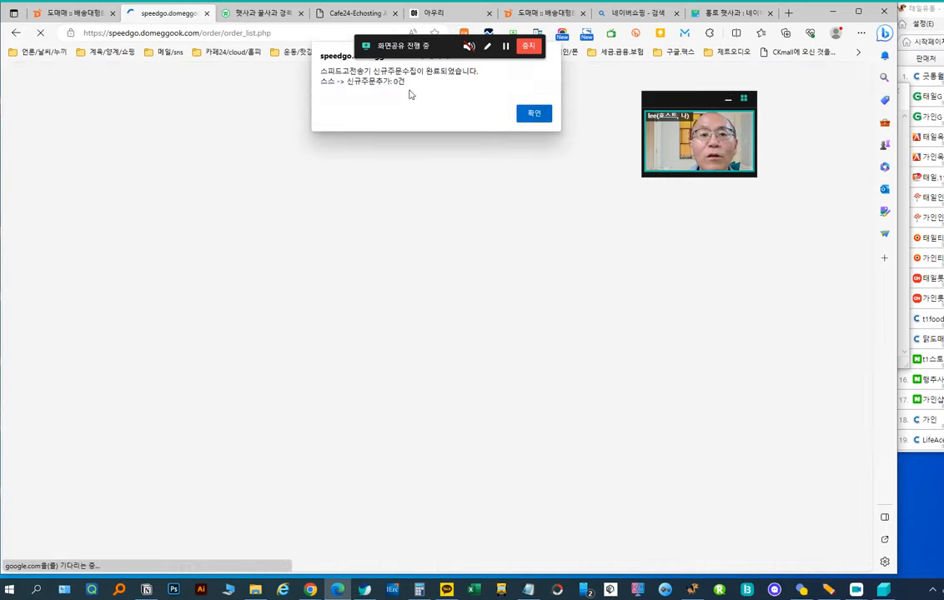
click(538, 114)
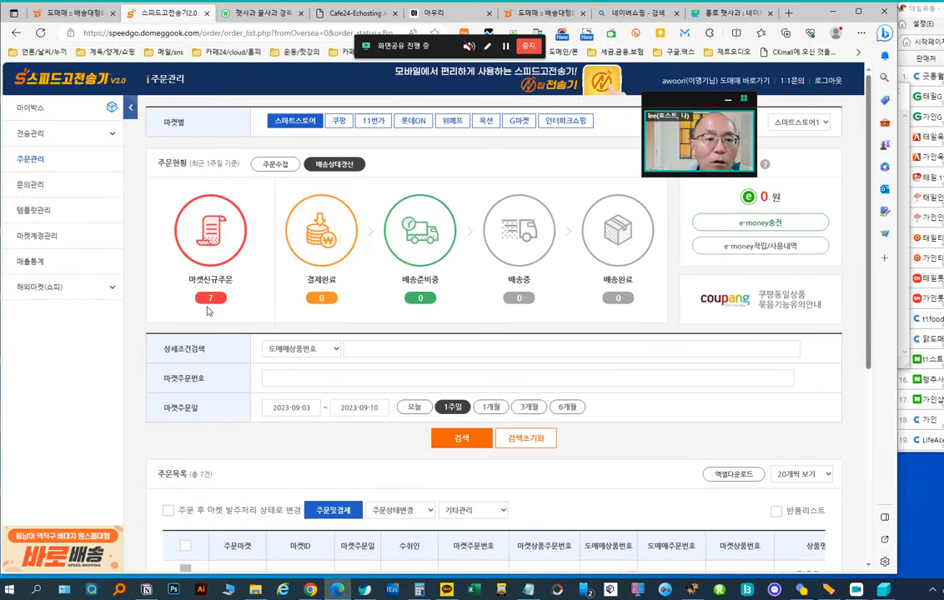
scroll(512, 348, down, 3)
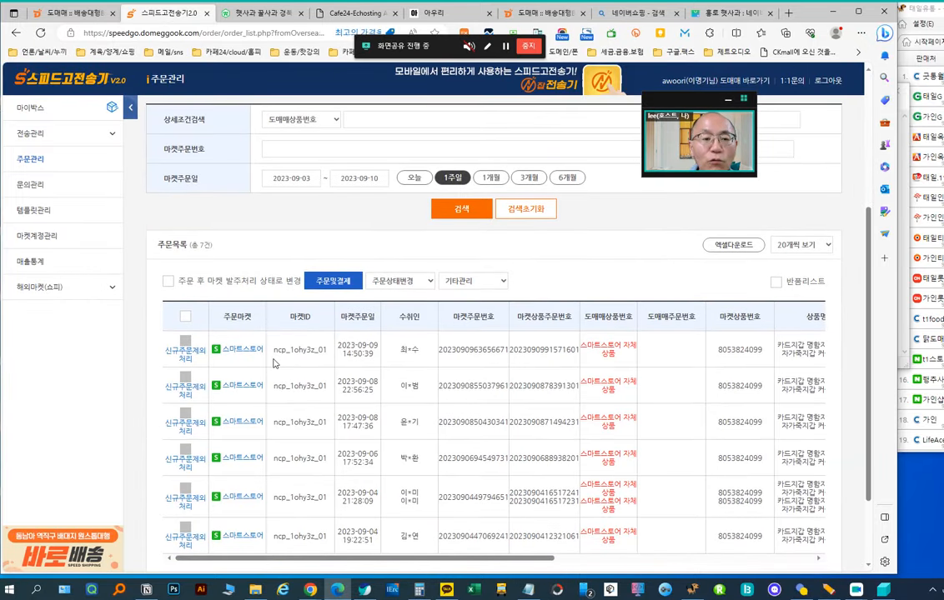
Step: Select all orders in the list and try to place and pay for them with 주문및결제
scroll(163, 371, up, 1)
click(185, 394)
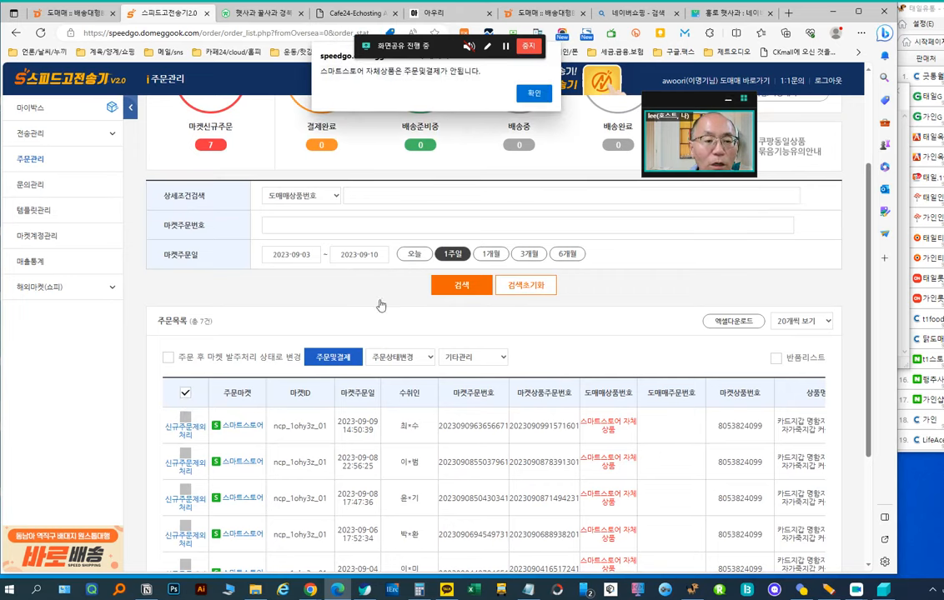
key(Return)
scroll(373, 303, up, 2)
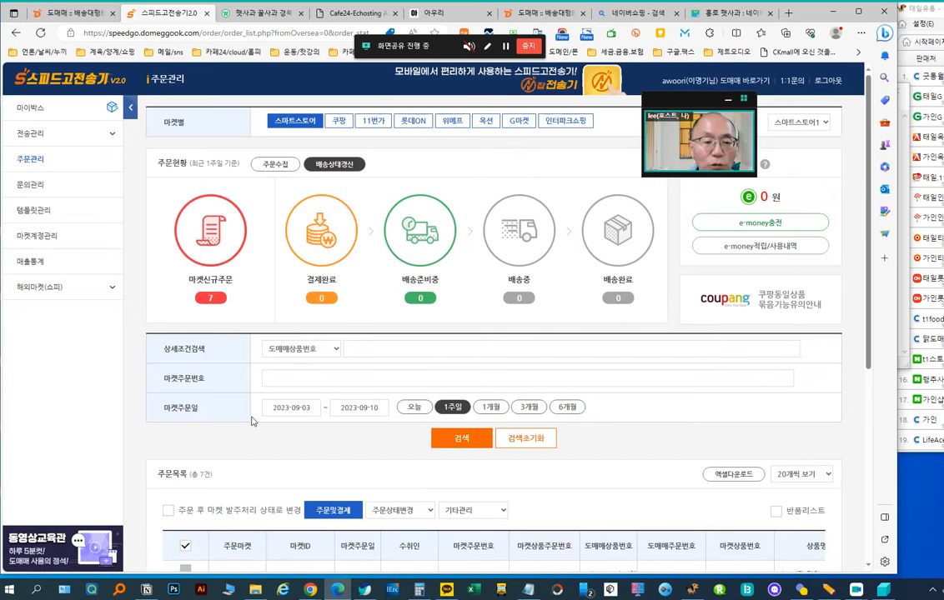
Step: Review the order list, highlighting recipient entries and the 스마트스토어 자체상품 label in the 도매매 product number column
scroll(253, 421, down, 1)
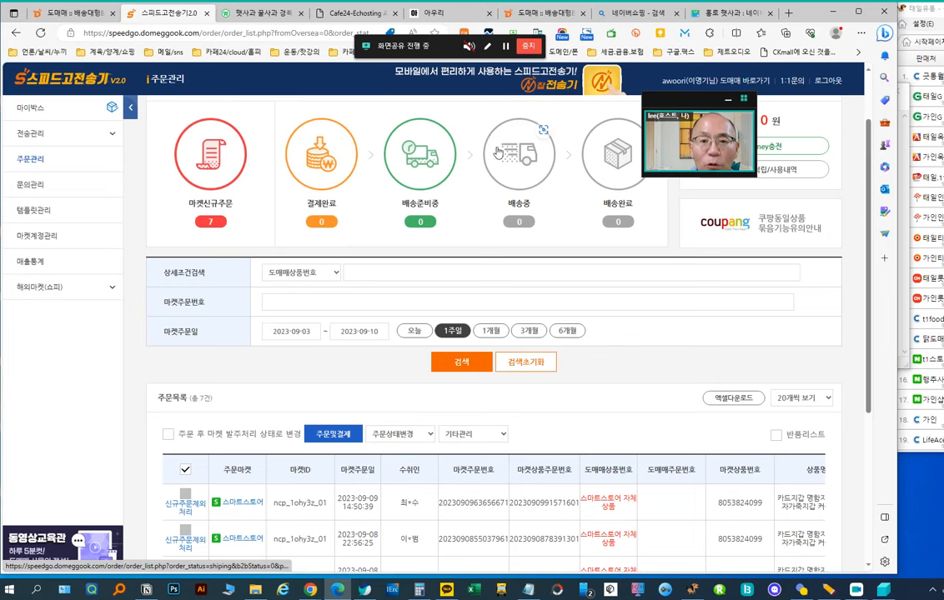
scroll(499, 474, down, 2)
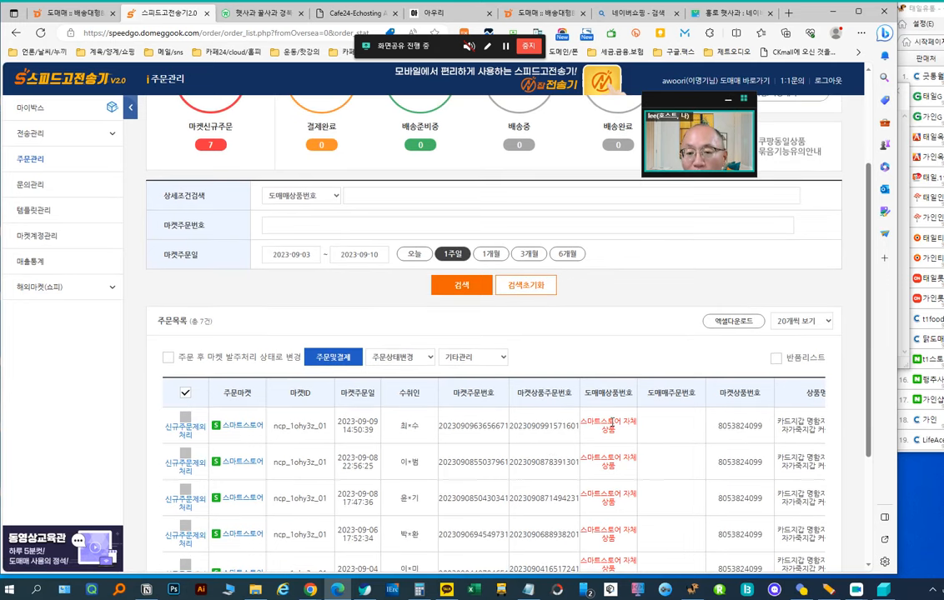
drag(615, 422, 582, 433)
drag(412, 426, 400, 426)
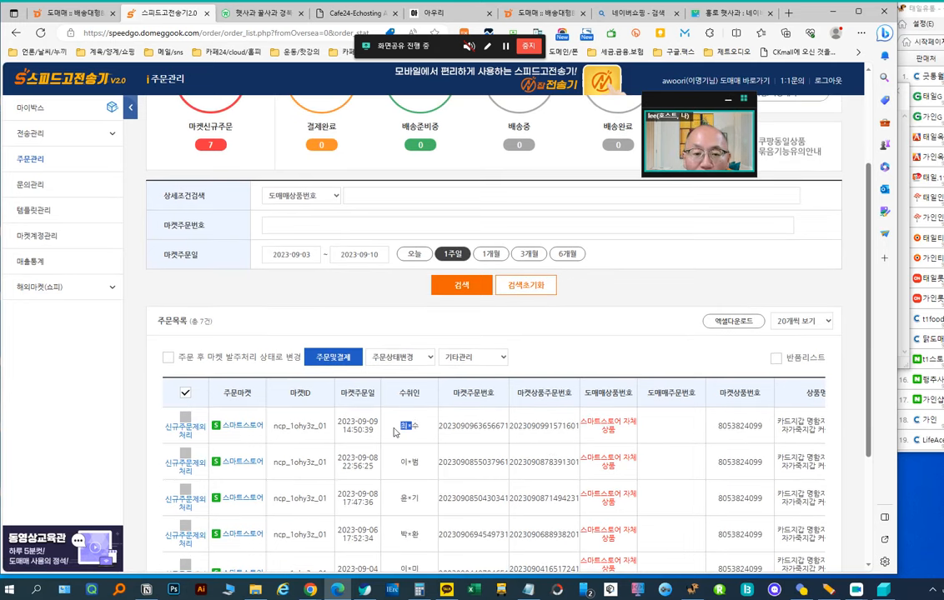
drag(410, 462, 401, 462)
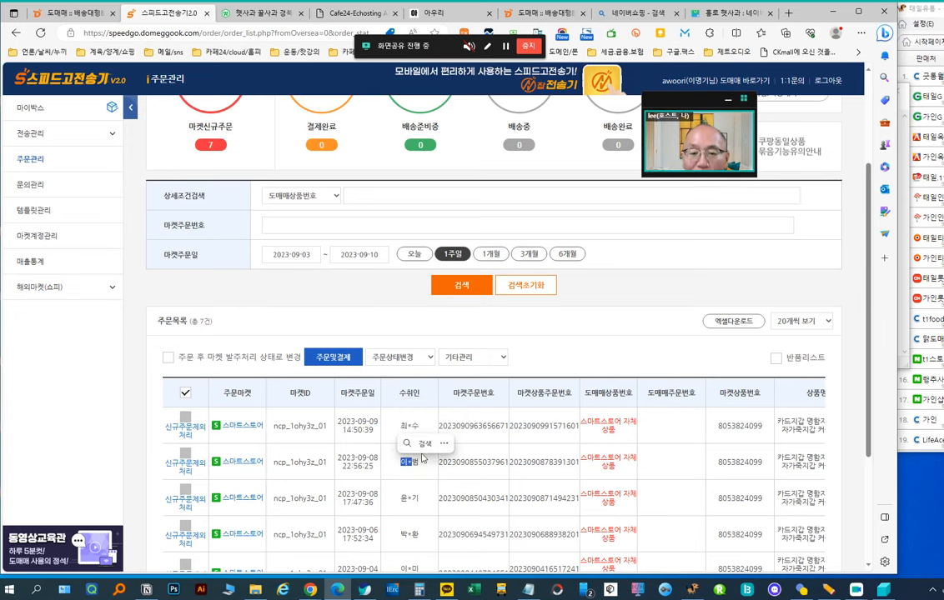
scroll(467, 444, down, 4)
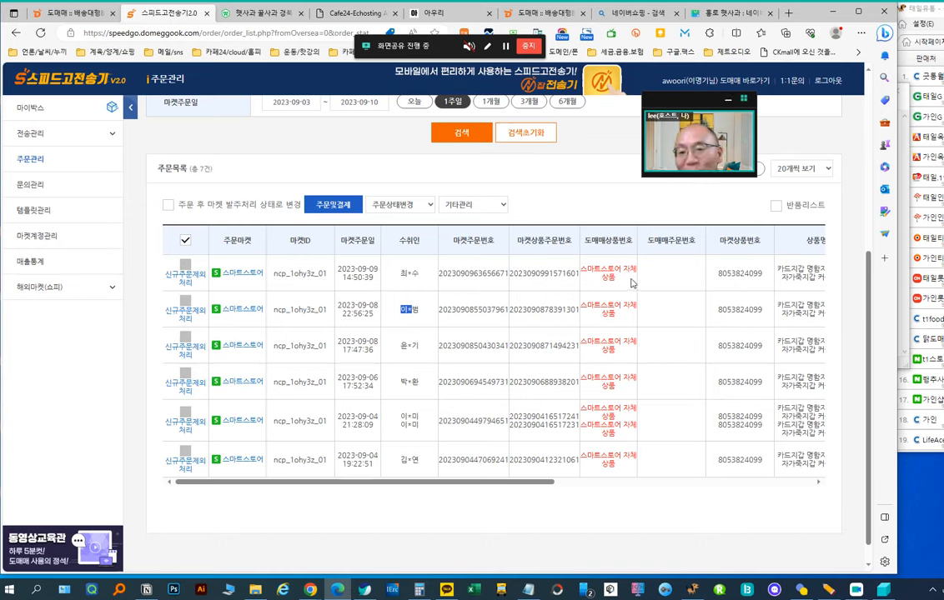
click(617, 283)
drag(617, 283, 580, 269)
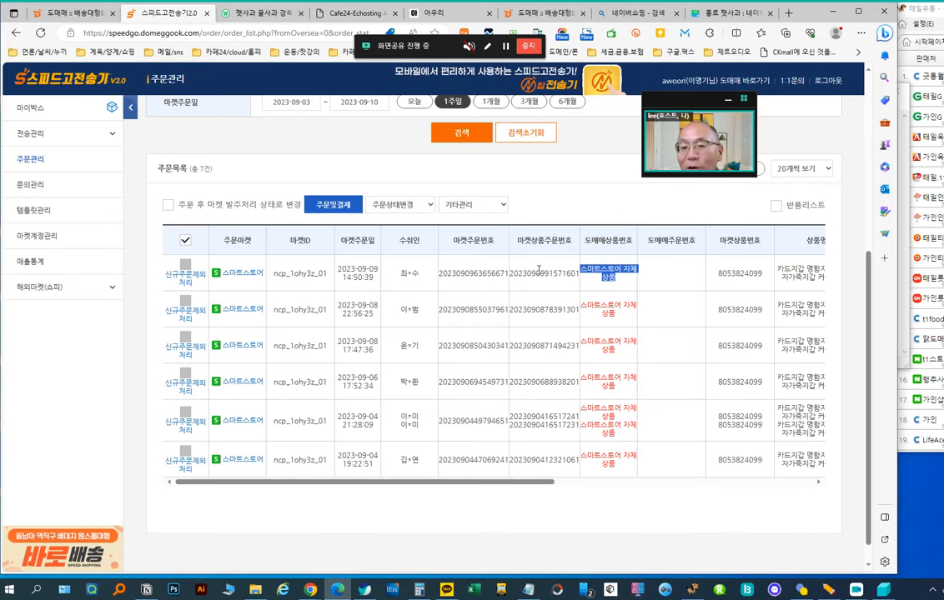
scroll(479, 301, up, 4)
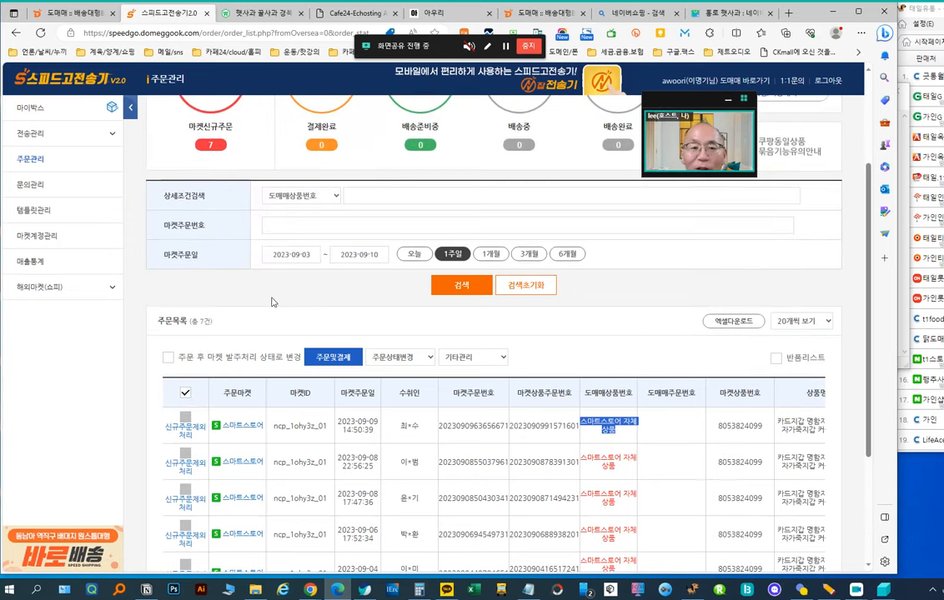
scroll(322, 258, up, 1)
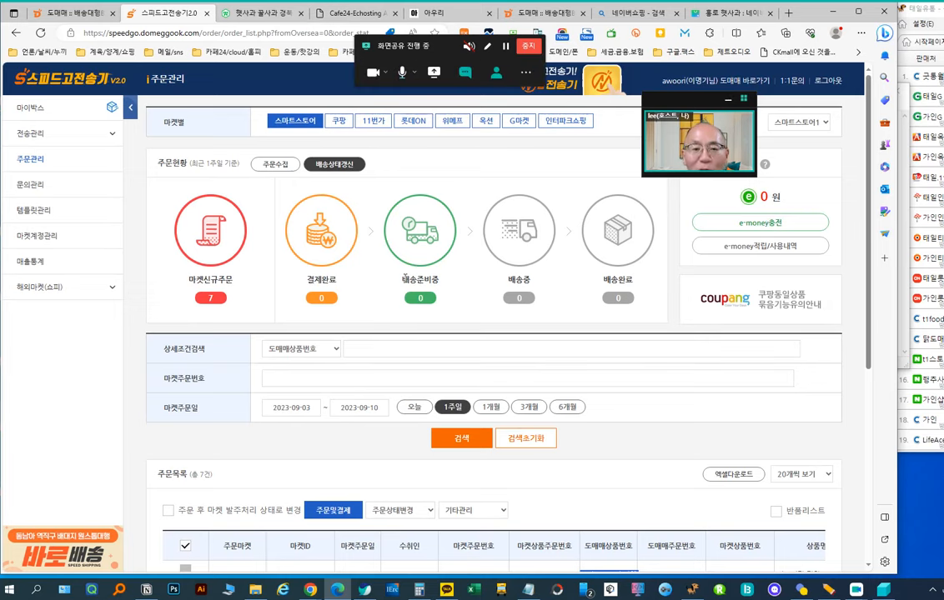
Step: Show the available order status changes (주문상태변경) above the order list, choose none, and clear the text highlight
scroll(431, 377, down, 1)
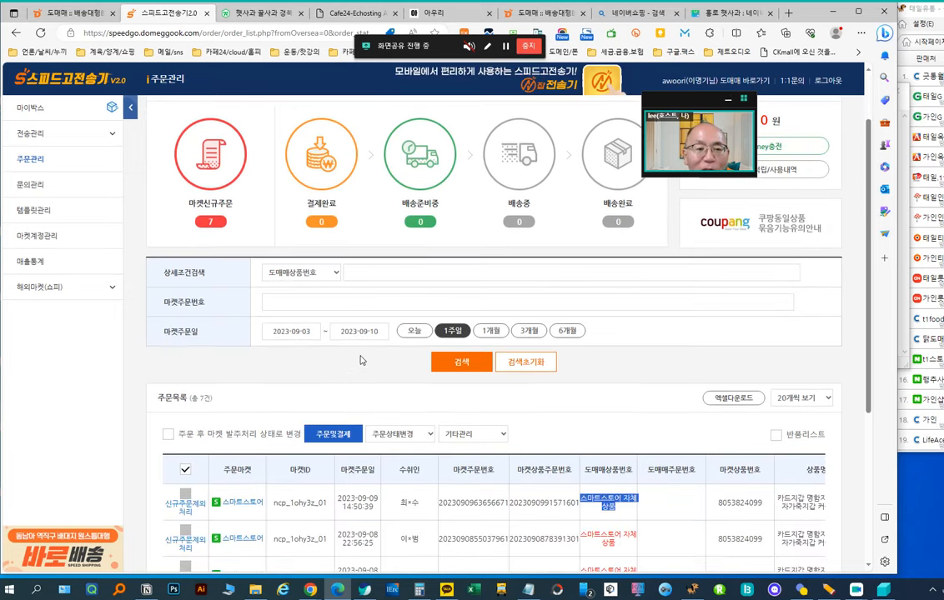
click(402, 433)
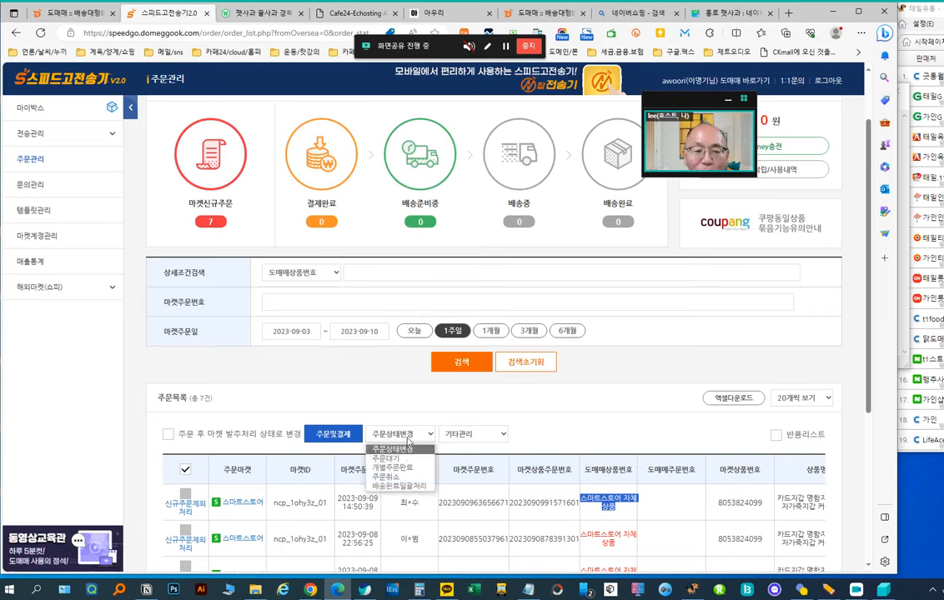
click(409, 442)
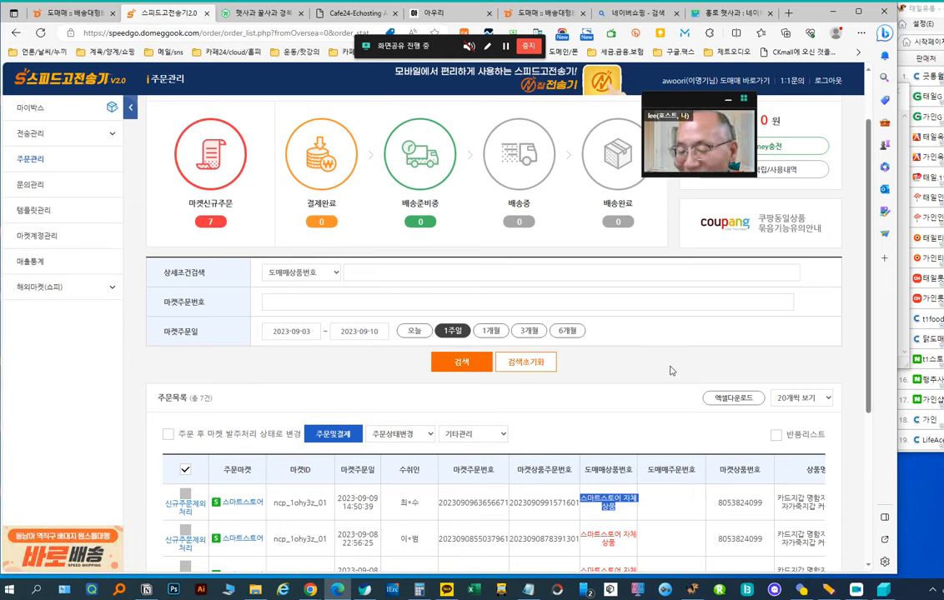
click(670, 339)
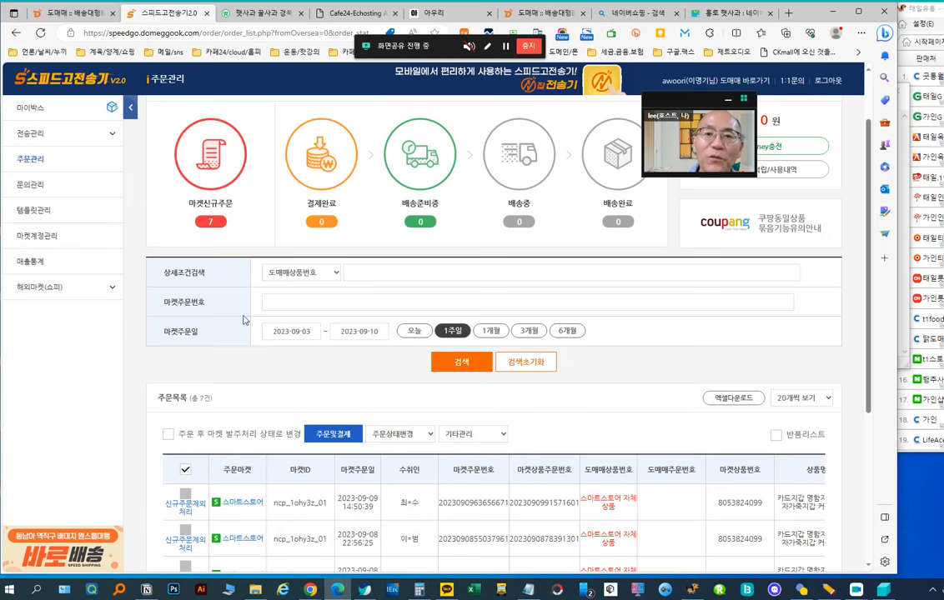
scroll(627, 340, up, 1)
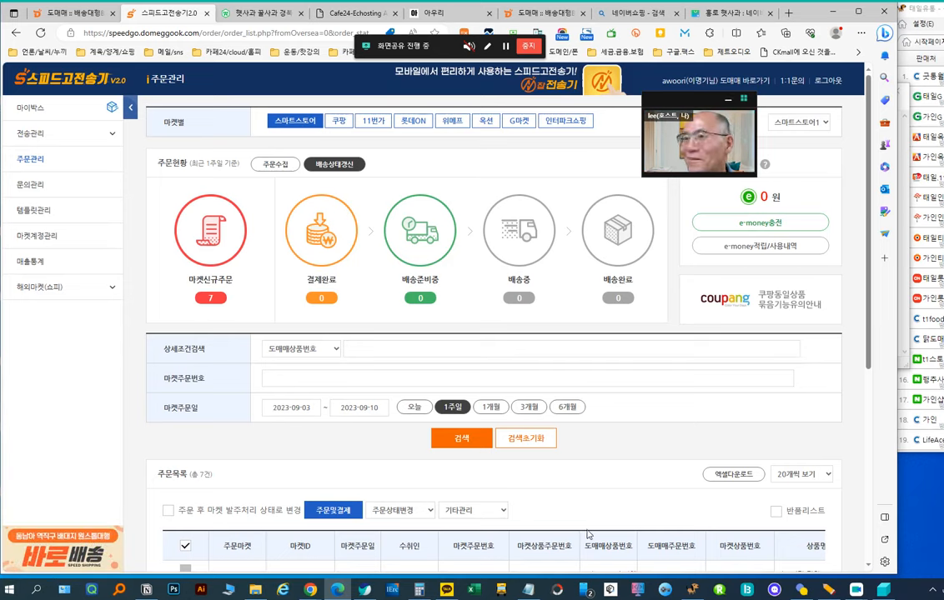
Step: Show the hidden system tray icons and the ShareX menu, then close the menu and show the tray icons again
click(935, 592)
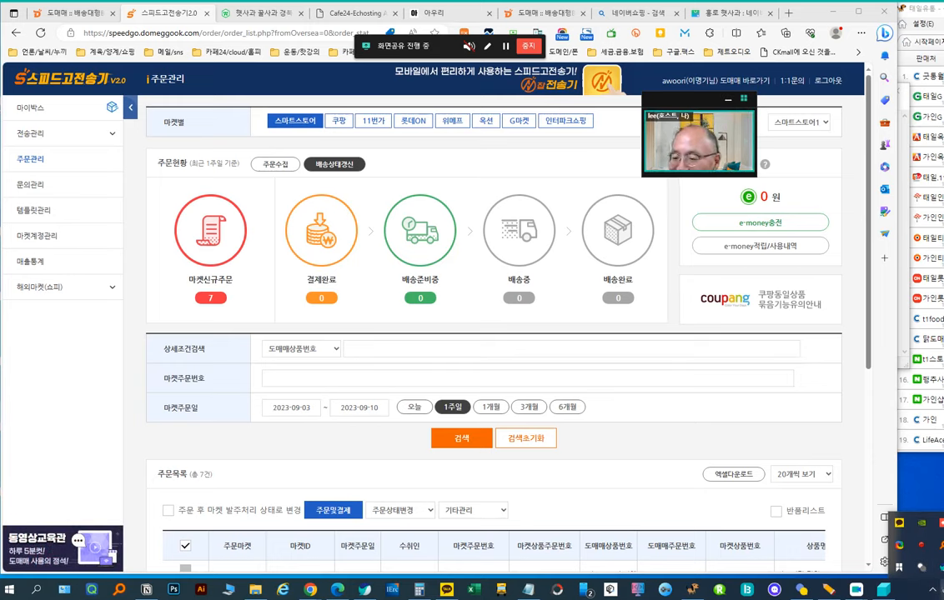
right_click(900, 544)
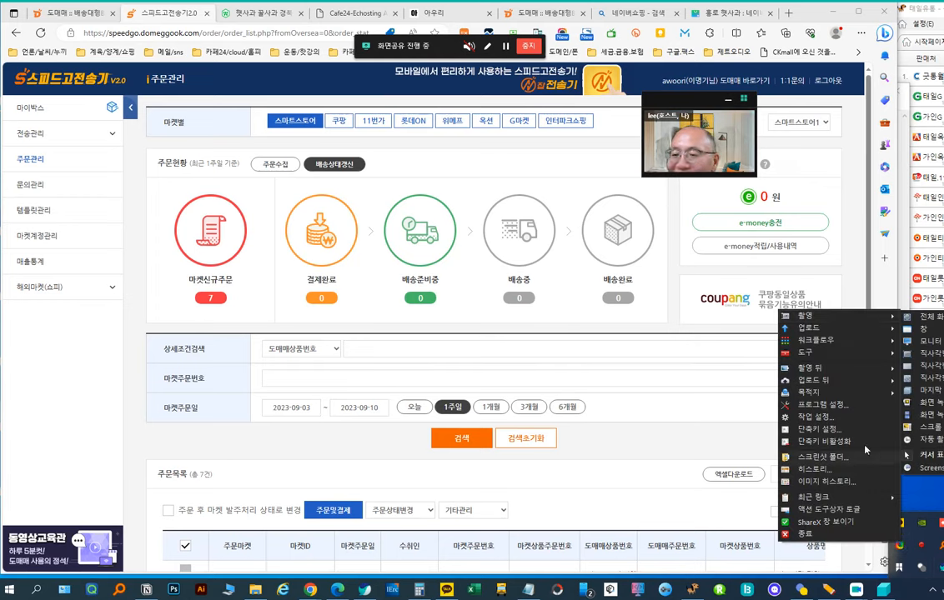
click(934, 589)
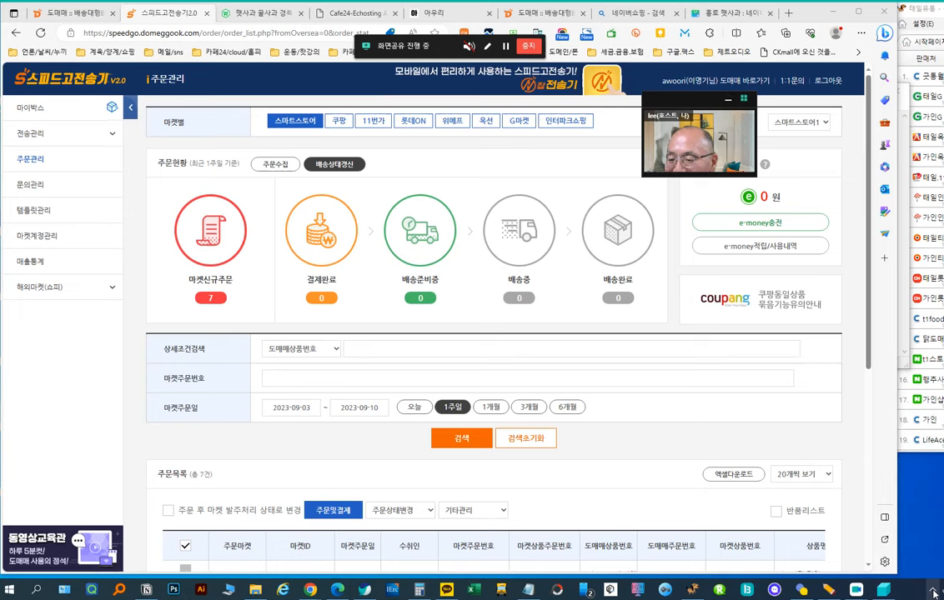
click(935, 590)
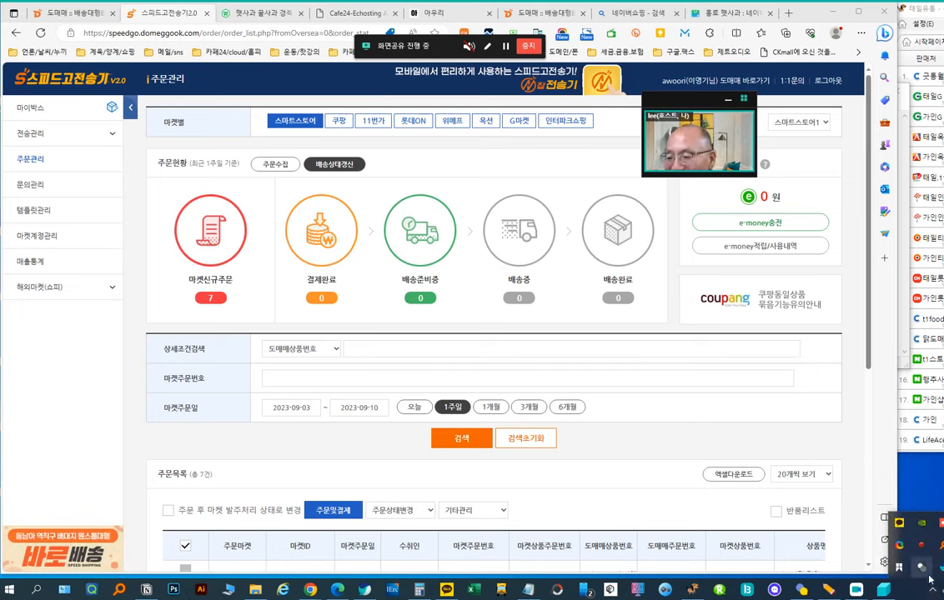